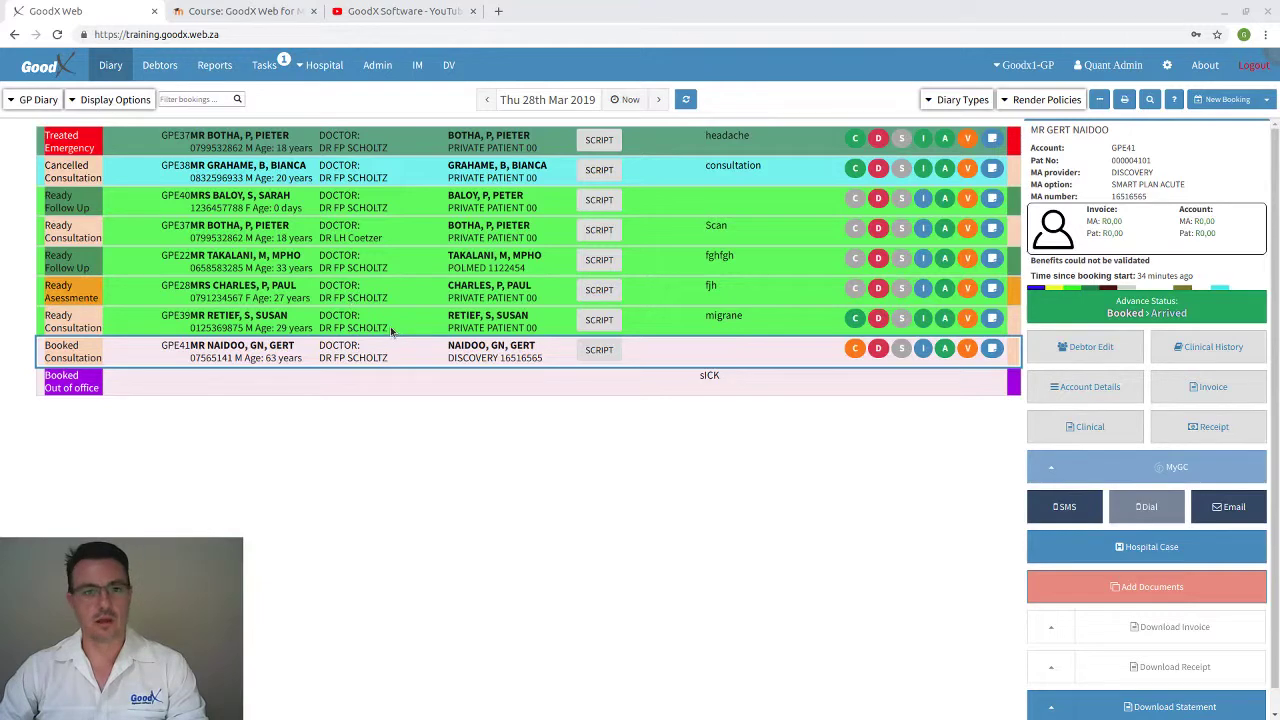
# Step: Switch to the GoodX Learning Centre and look through the user manual's login, configuration and Appointments topics
pyautogui.click(240, 11)
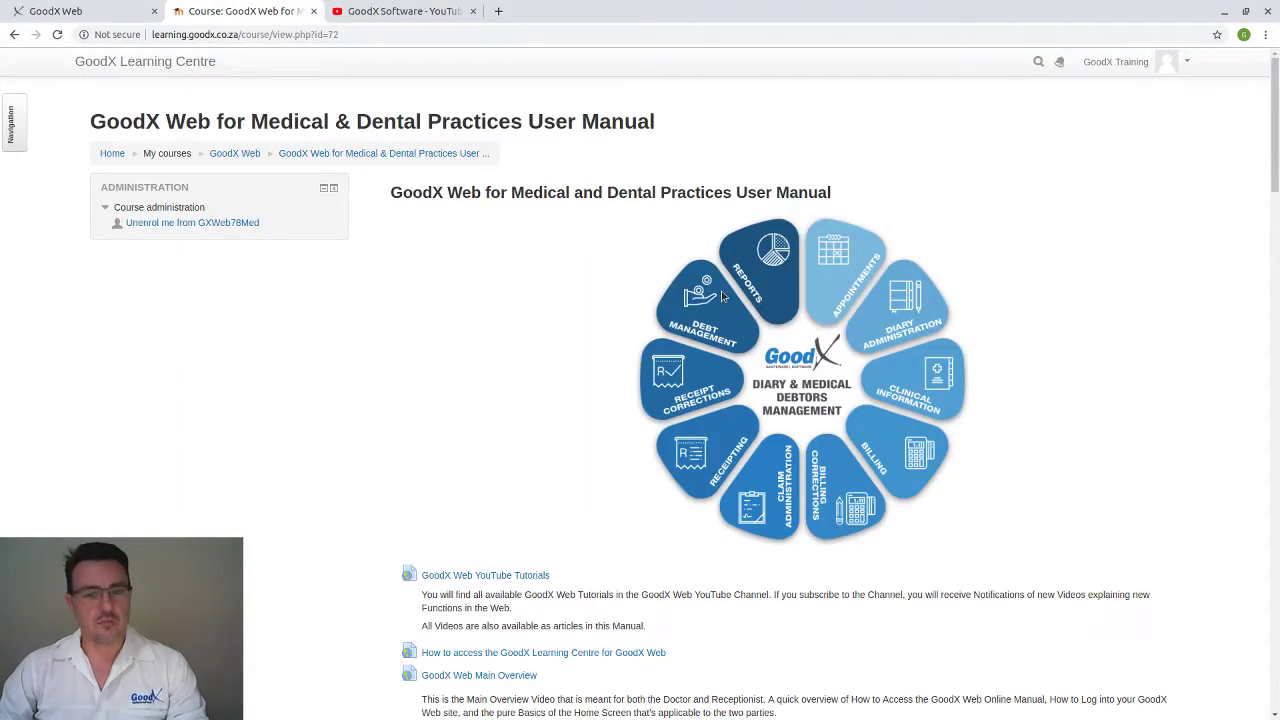
pyautogui.scroll(-1, 645, 305)
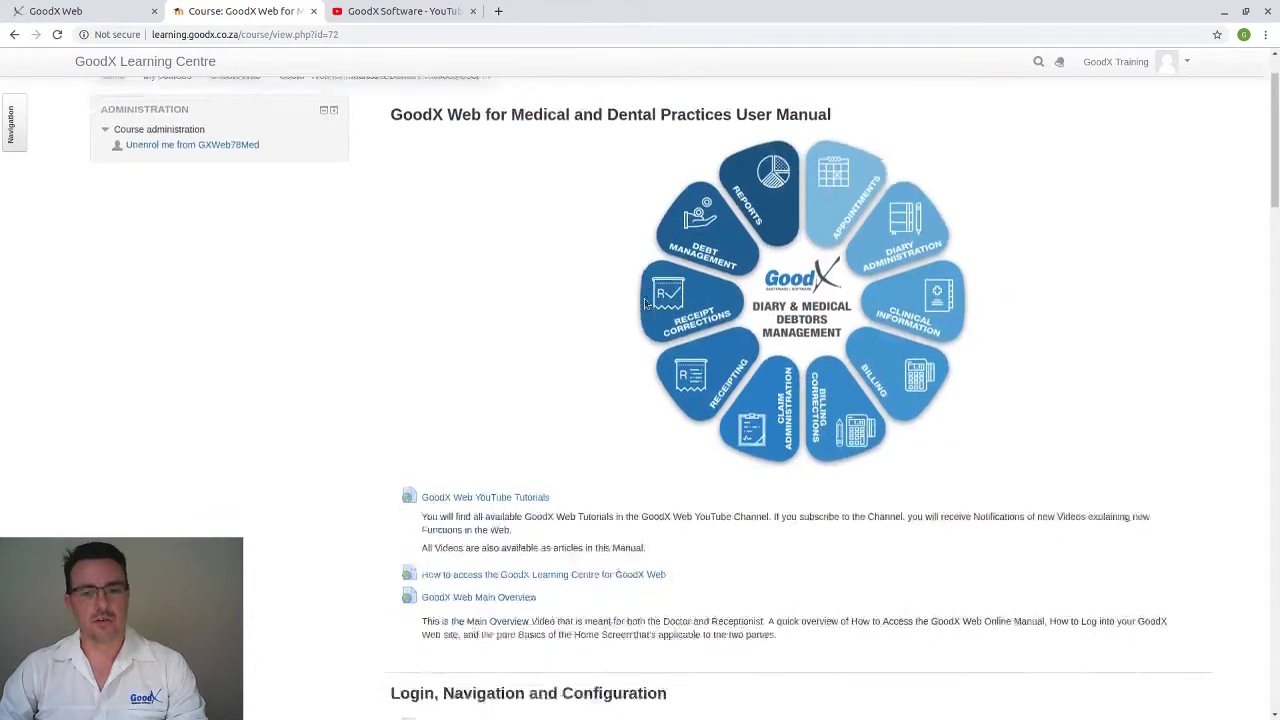
pyautogui.scroll(-5, 644, 304)
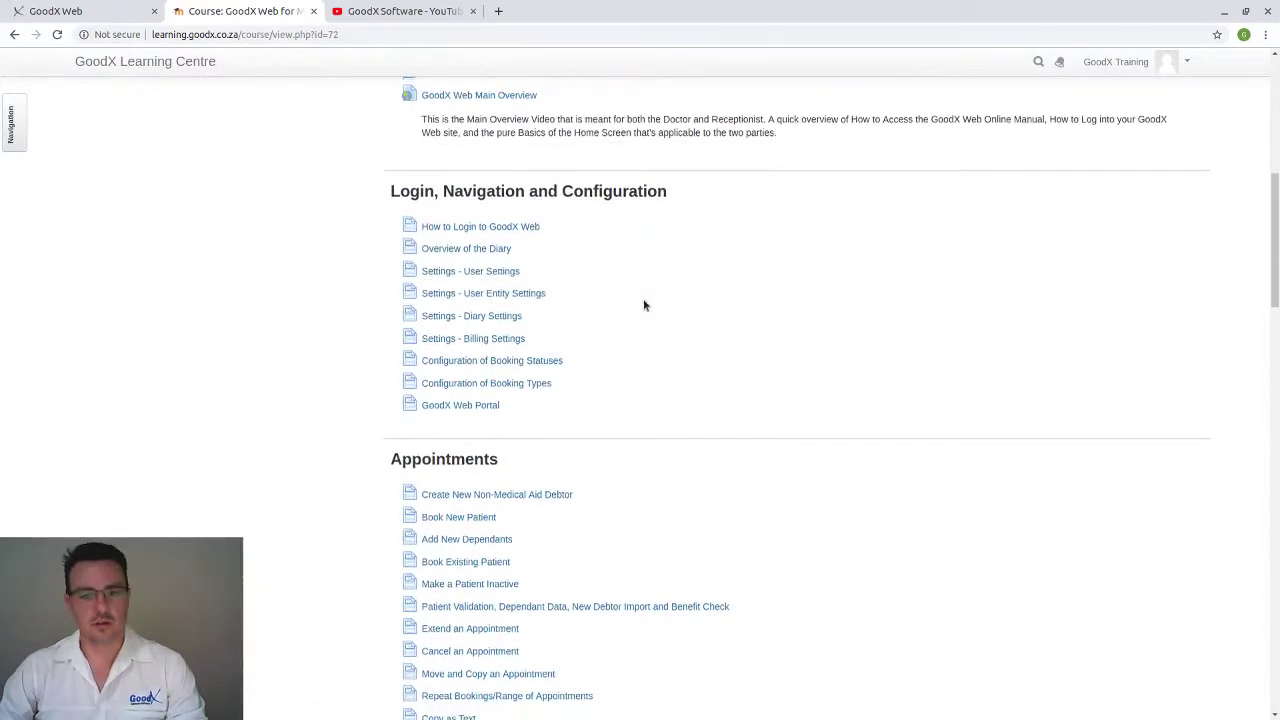
pyautogui.scroll(-5, 640, 300)
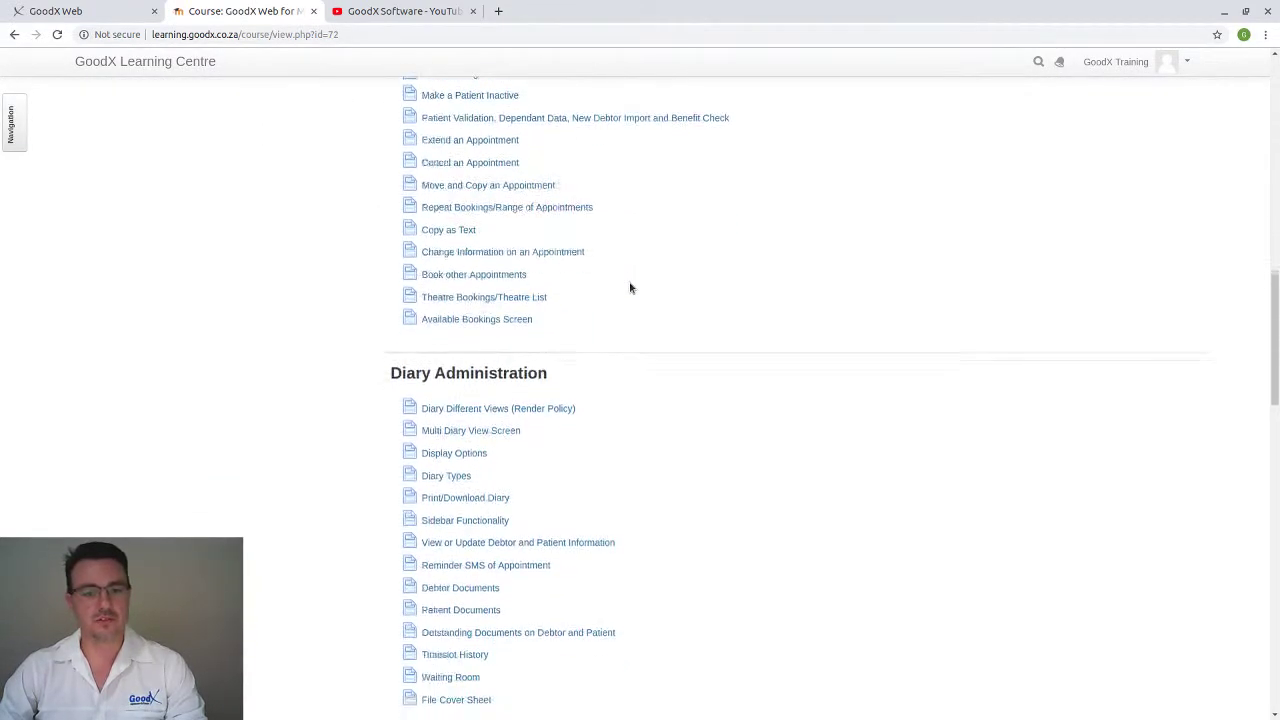
pyautogui.scroll(-1, 630, 288)
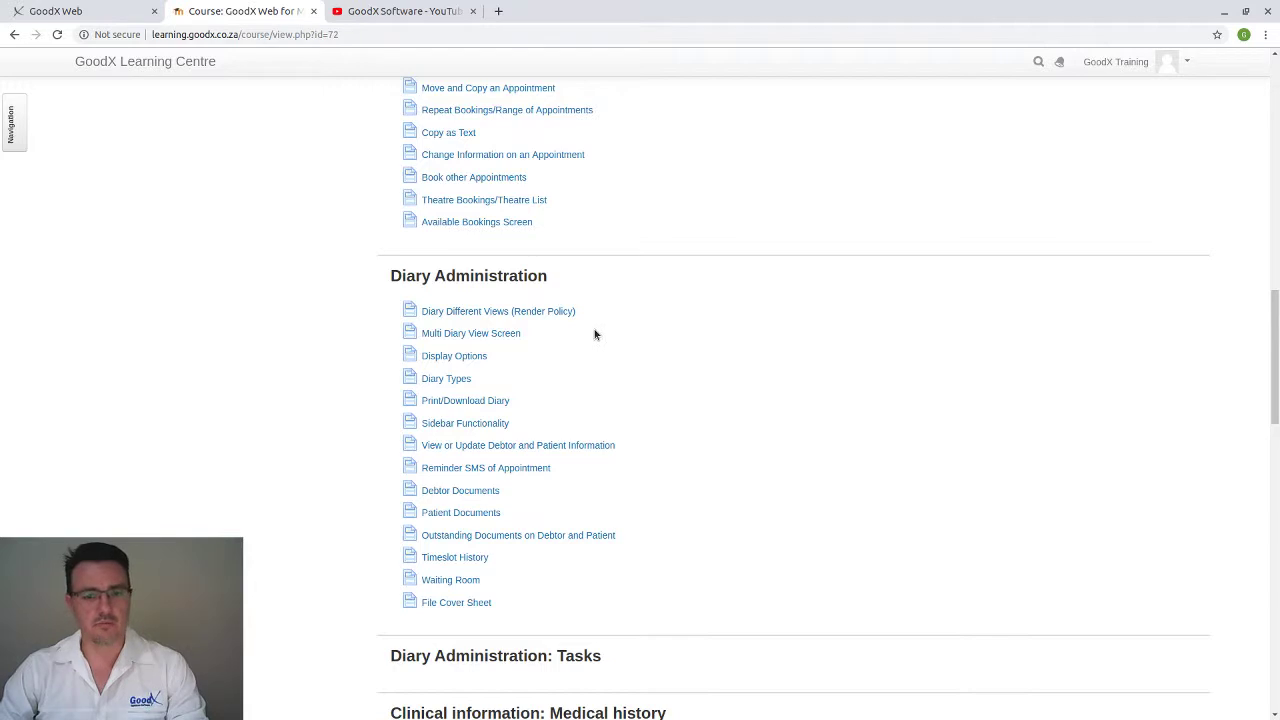
pyautogui.scroll(2, 595, 334)
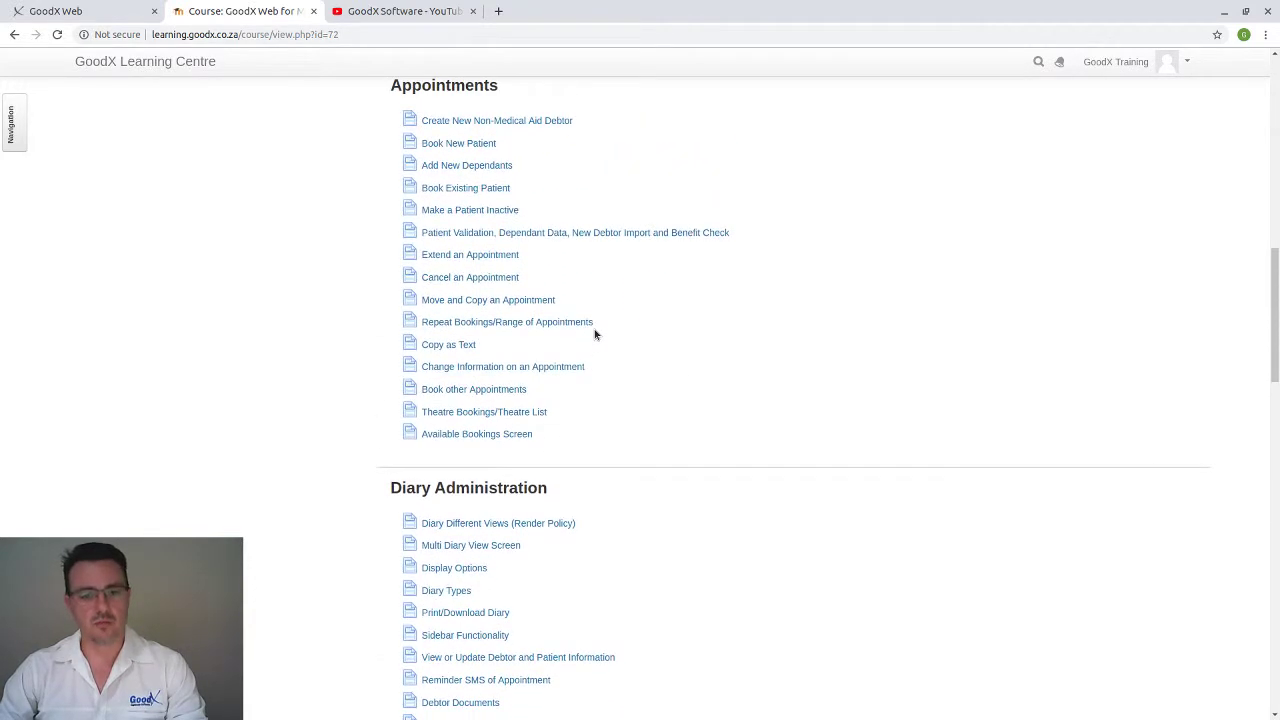
pyautogui.scroll(1, 595, 334)
pyautogui.scroll(1, 595, 334)
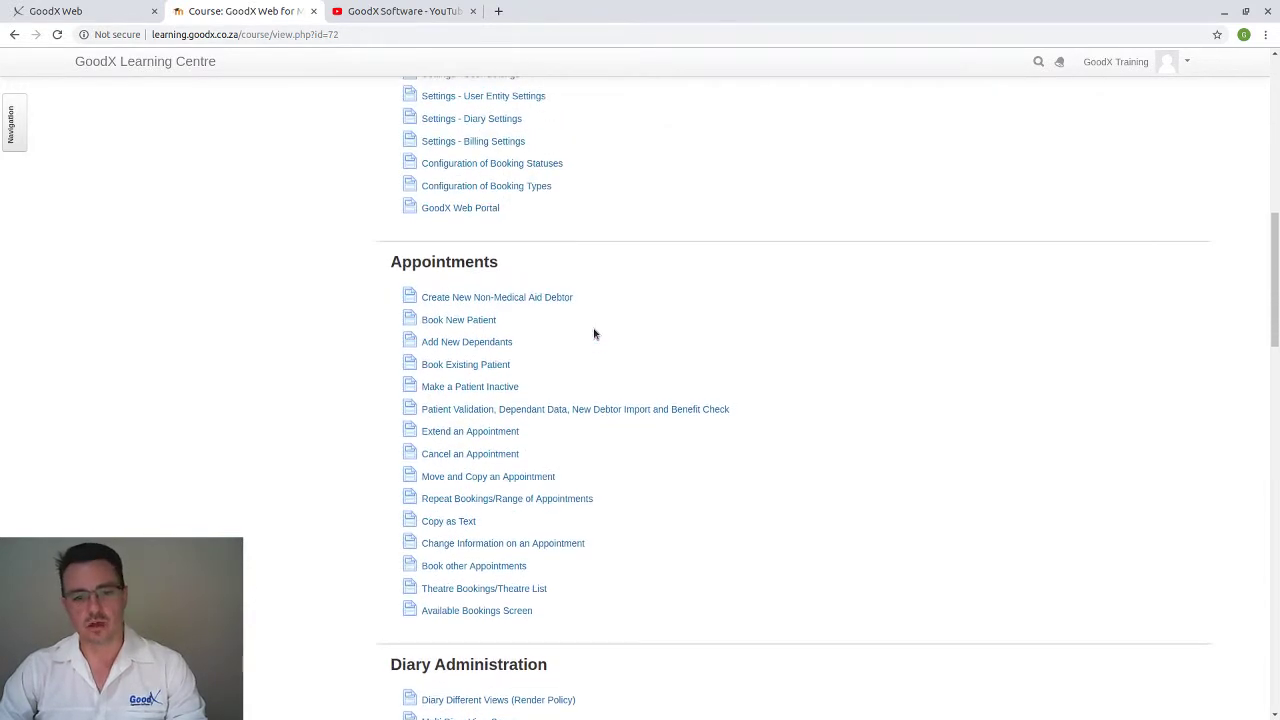
pyautogui.scroll(-1, 594, 334)
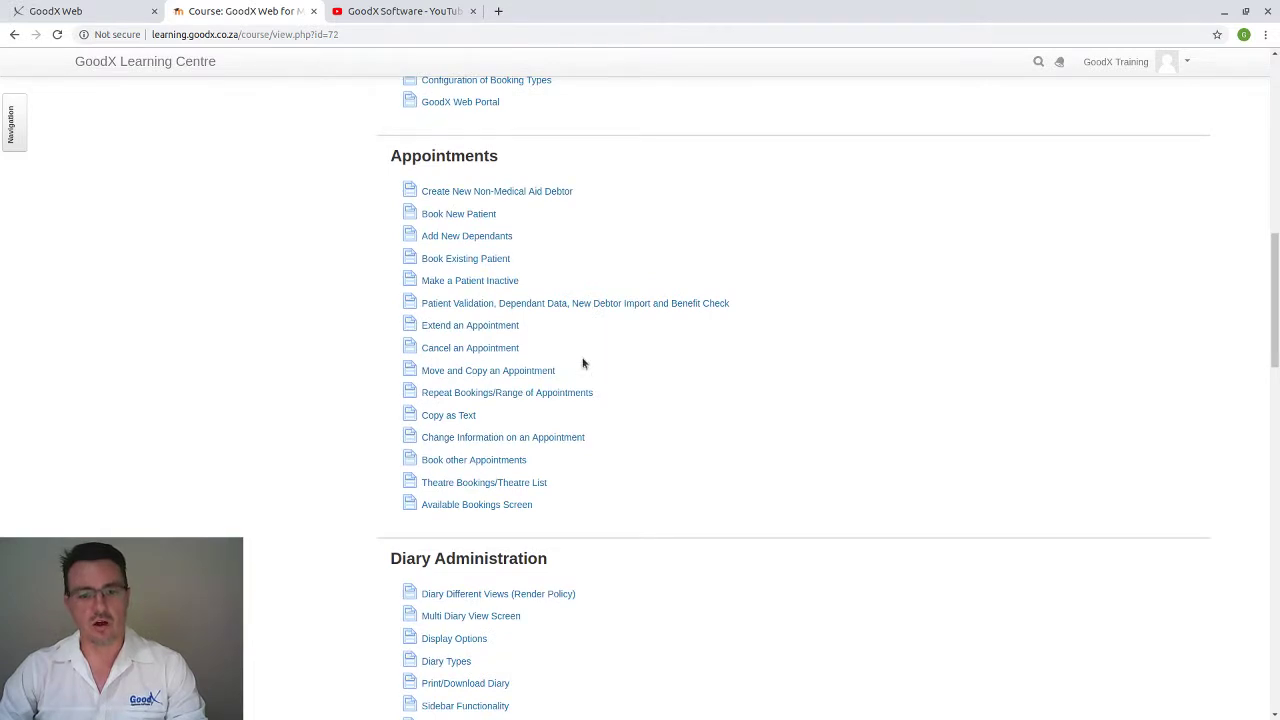
pyautogui.scroll(-1, 626, 341)
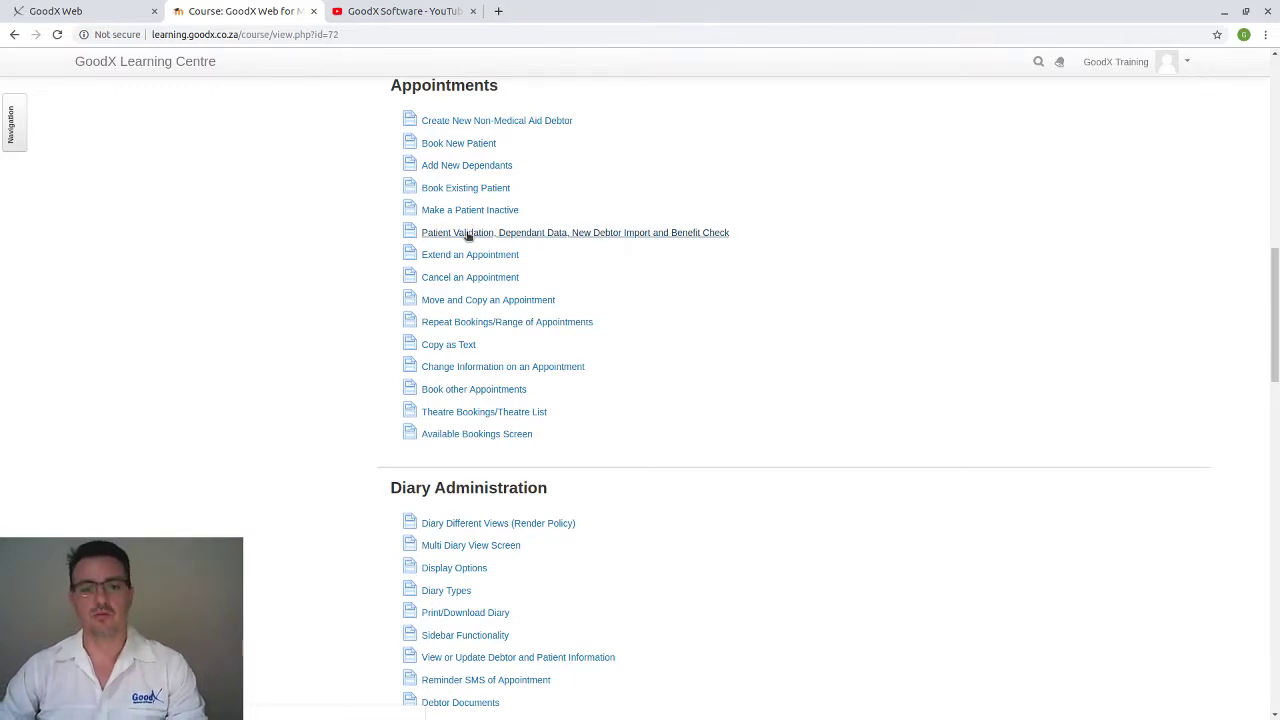
pyautogui.scroll(-3, 467, 236)
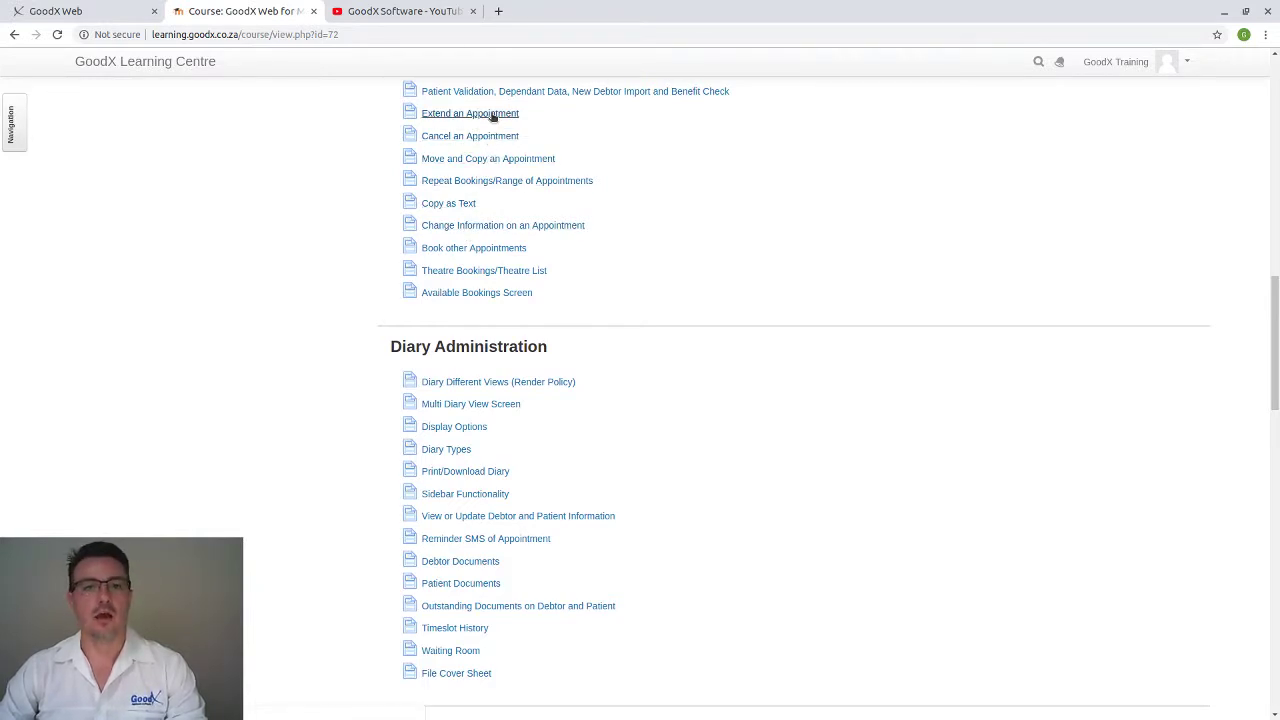
pyautogui.scroll(-3, 493, 116)
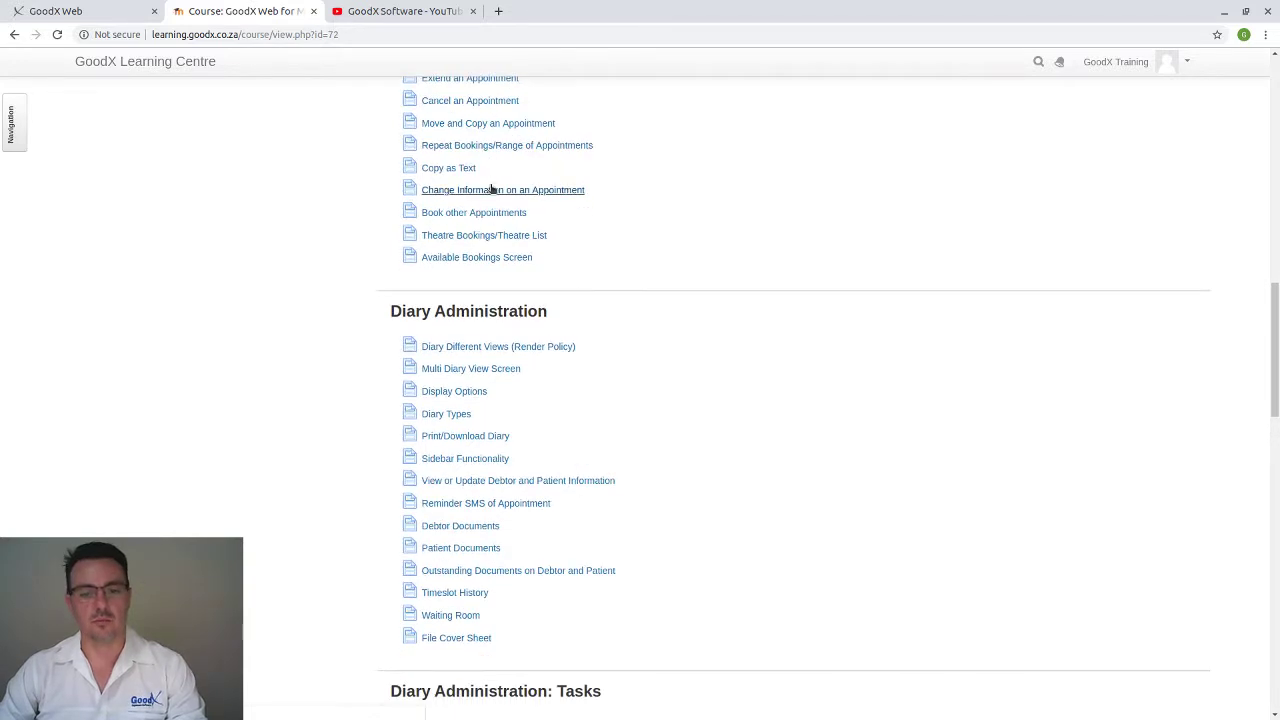
# Step: Examine the user manual's Diary Administration, Clinical information, Billing and Receipting topics
pyautogui.scroll(-5, 496, 250)
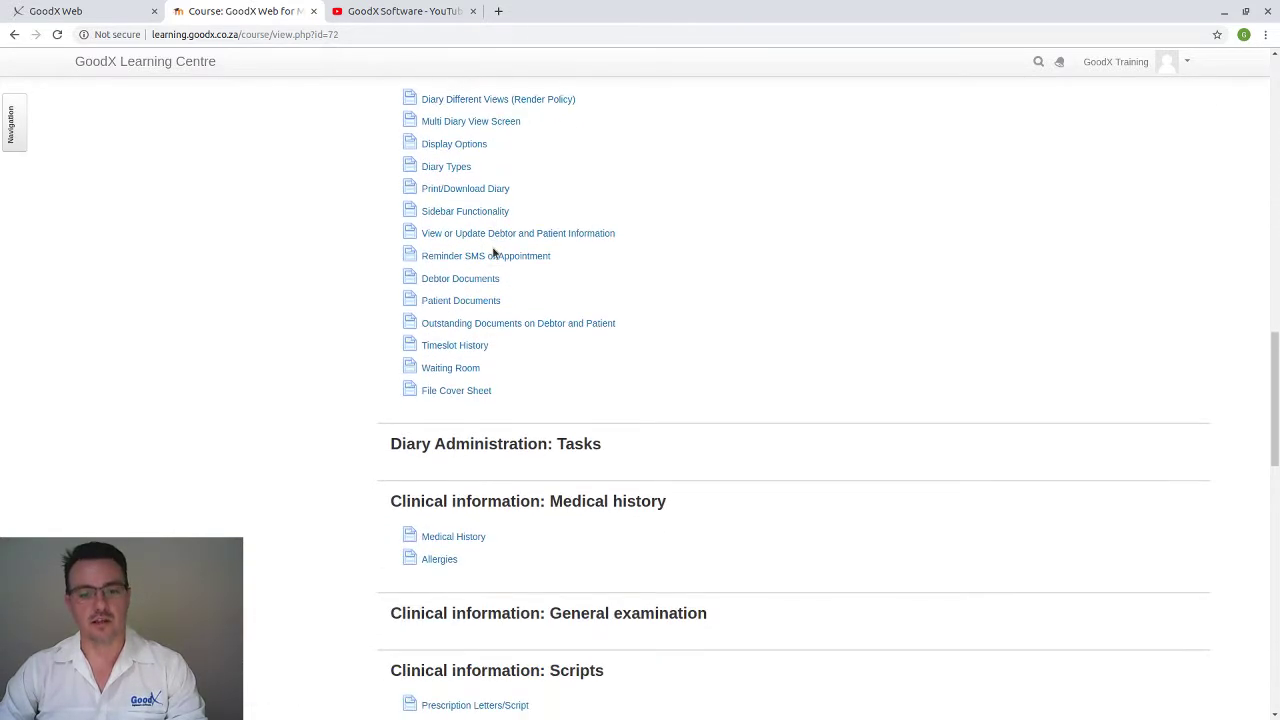
pyautogui.scroll(-1, 493, 252)
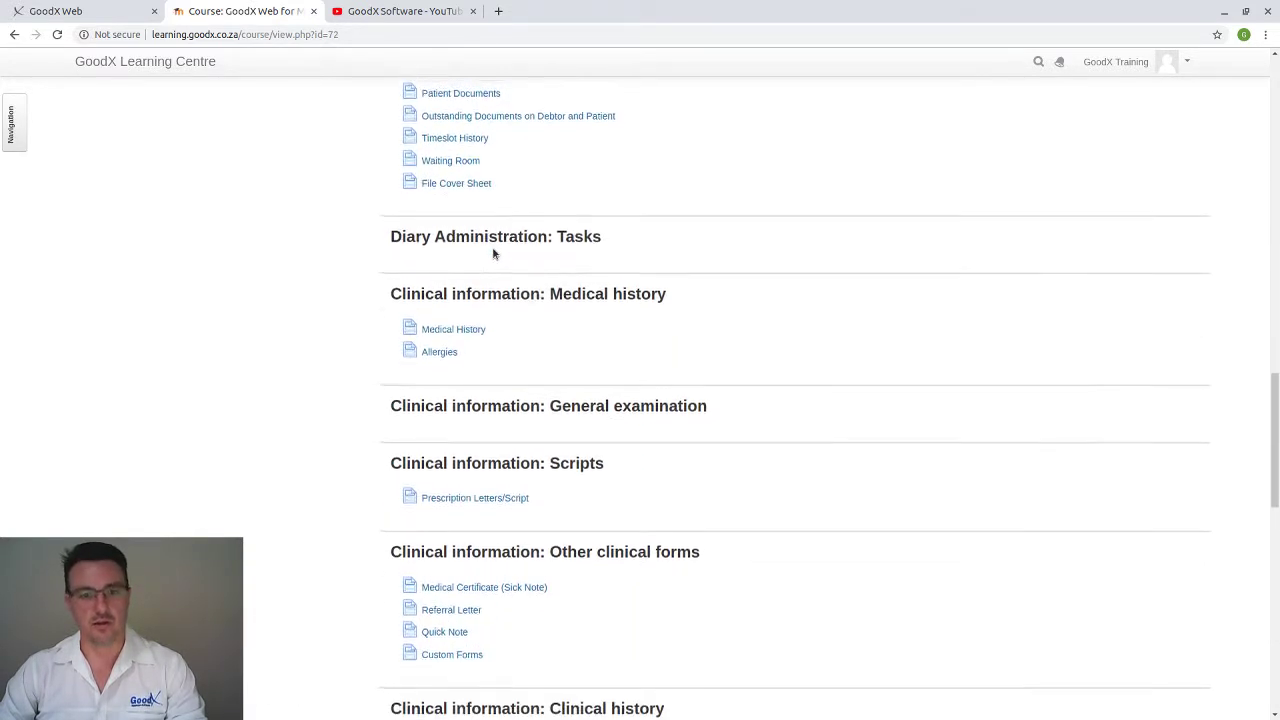
pyautogui.scroll(7, 493, 252)
pyautogui.scroll(3, 493, 253)
pyautogui.scroll(-9, 493, 253)
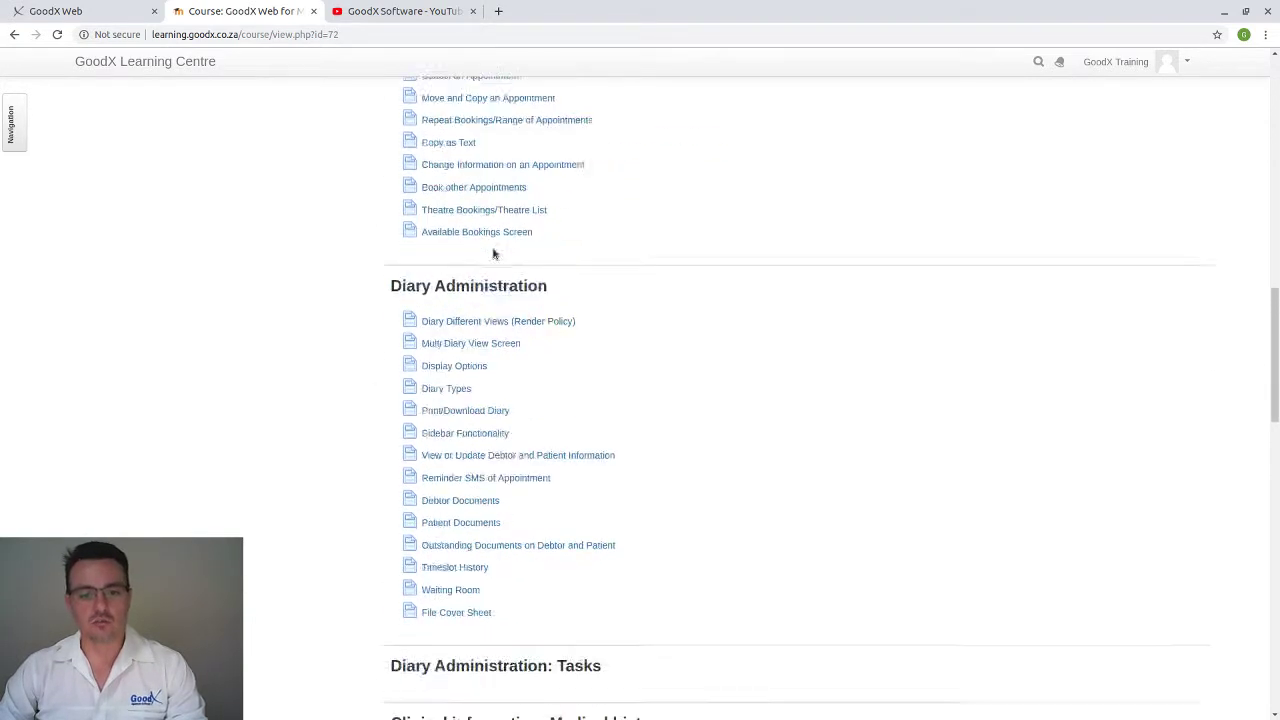
pyautogui.scroll(-1, 493, 253)
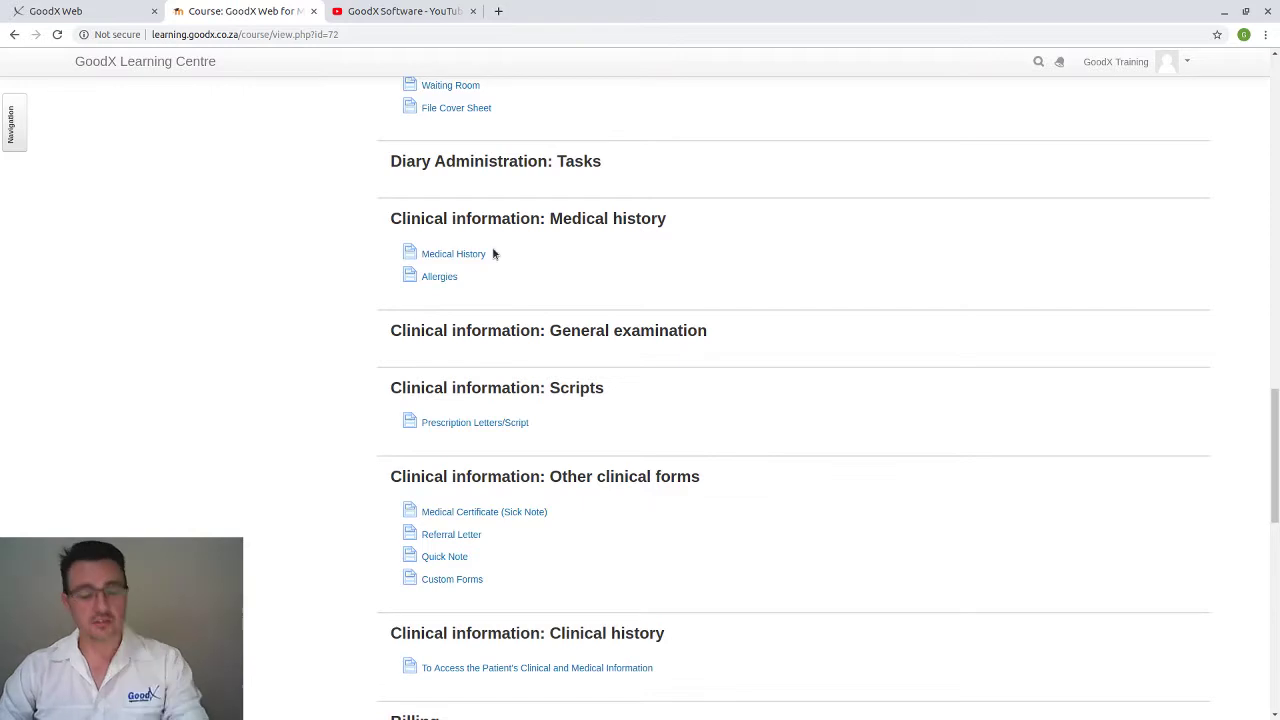
pyautogui.scroll(-1, 493, 253)
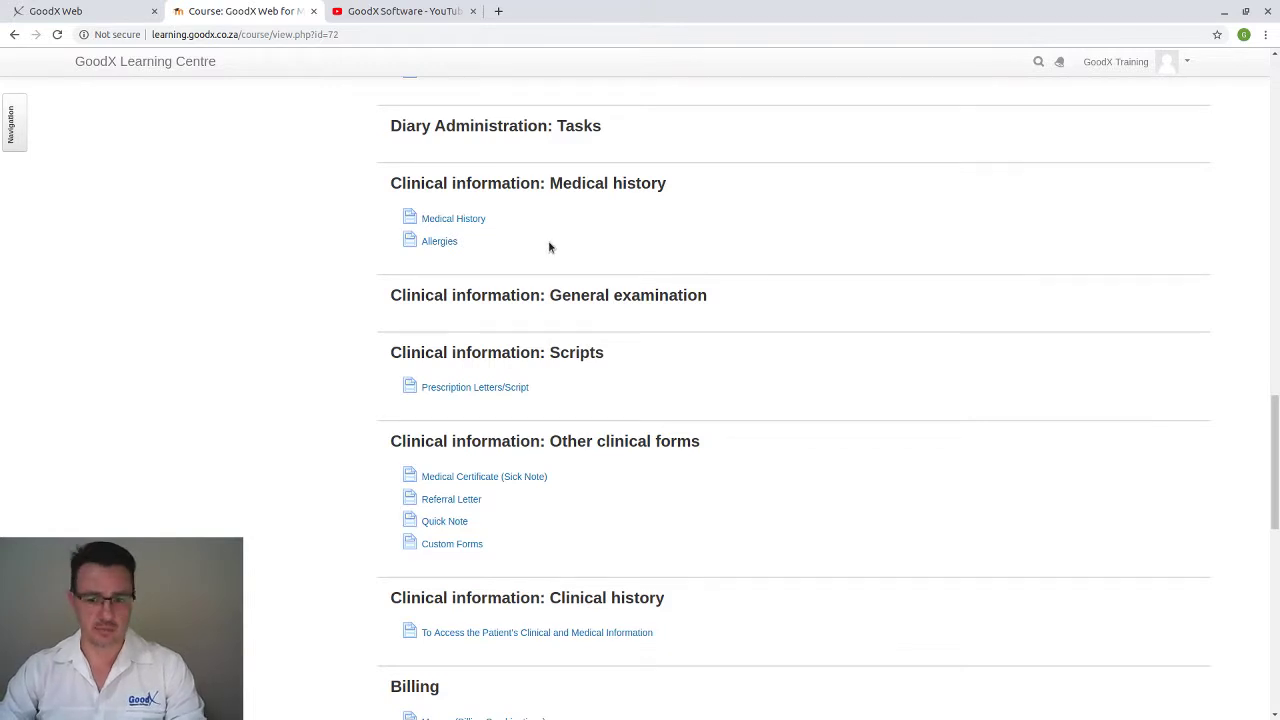
pyautogui.scroll(-2, 548, 244)
pyautogui.scroll(-5, 549, 248)
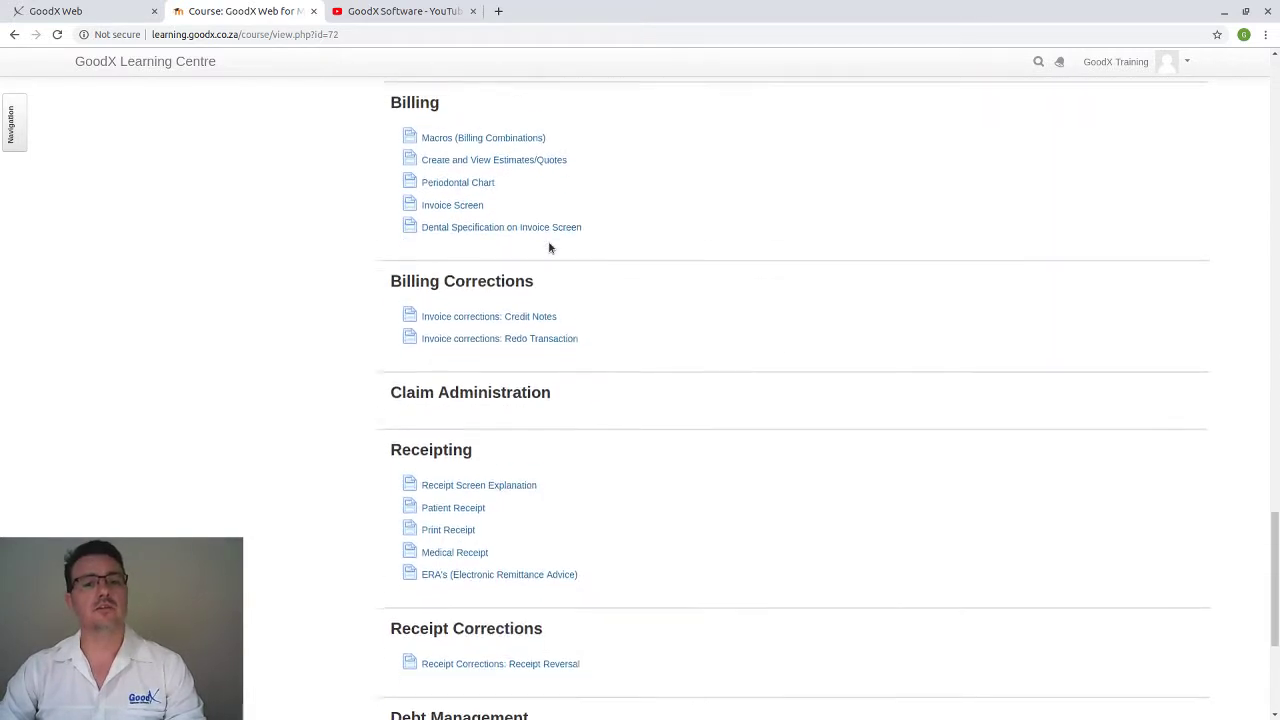
pyautogui.scroll(4, 549, 248)
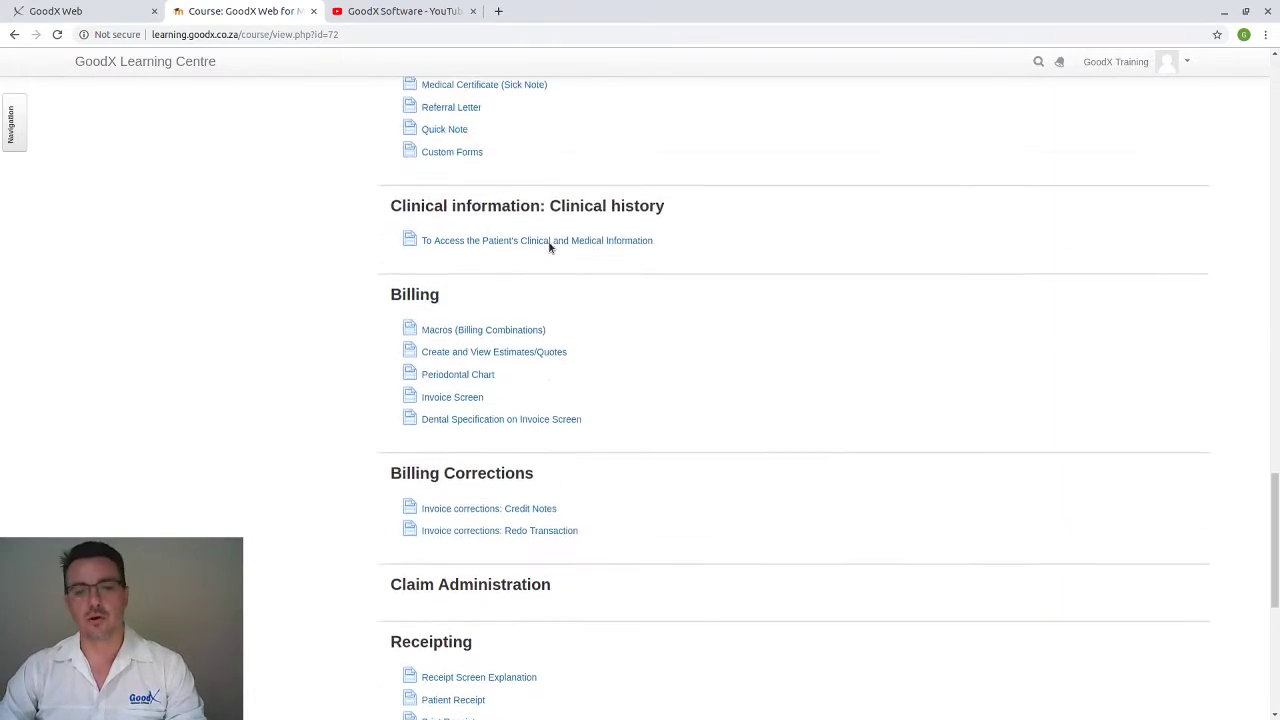
pyautogui.scroll(3, 550, 248)
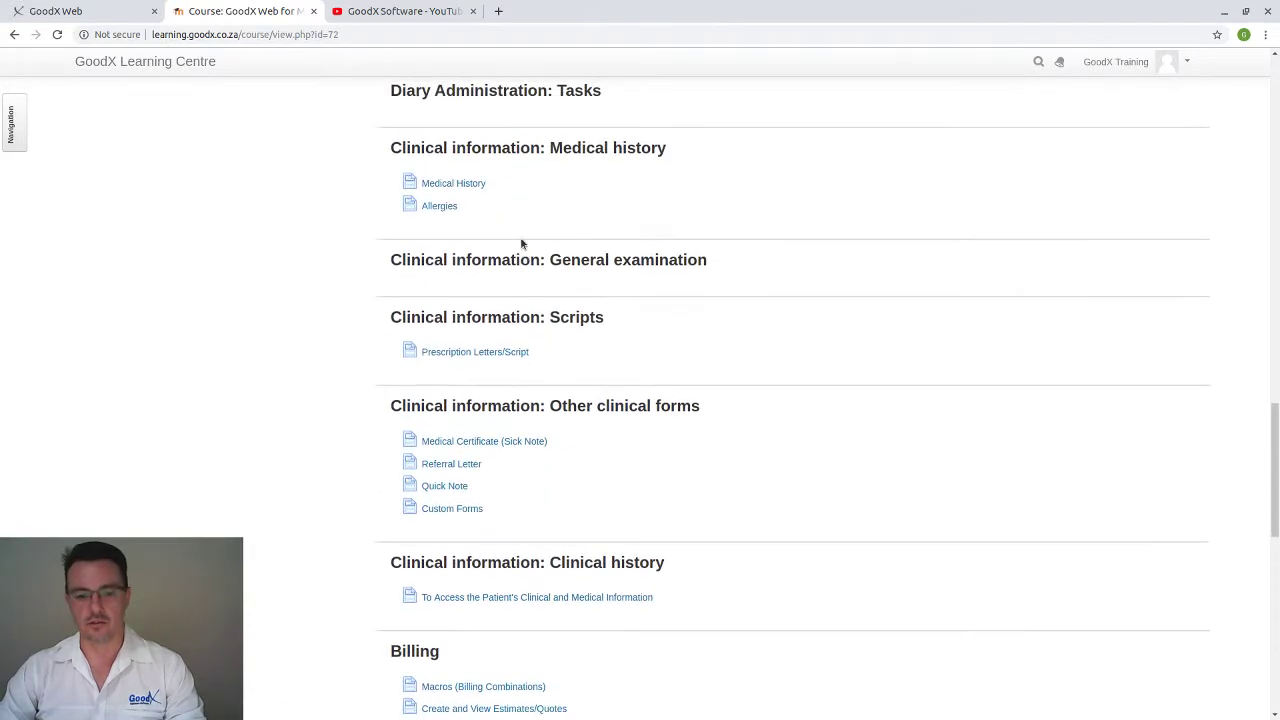
pyautogui.scroll(1, 523, 252)
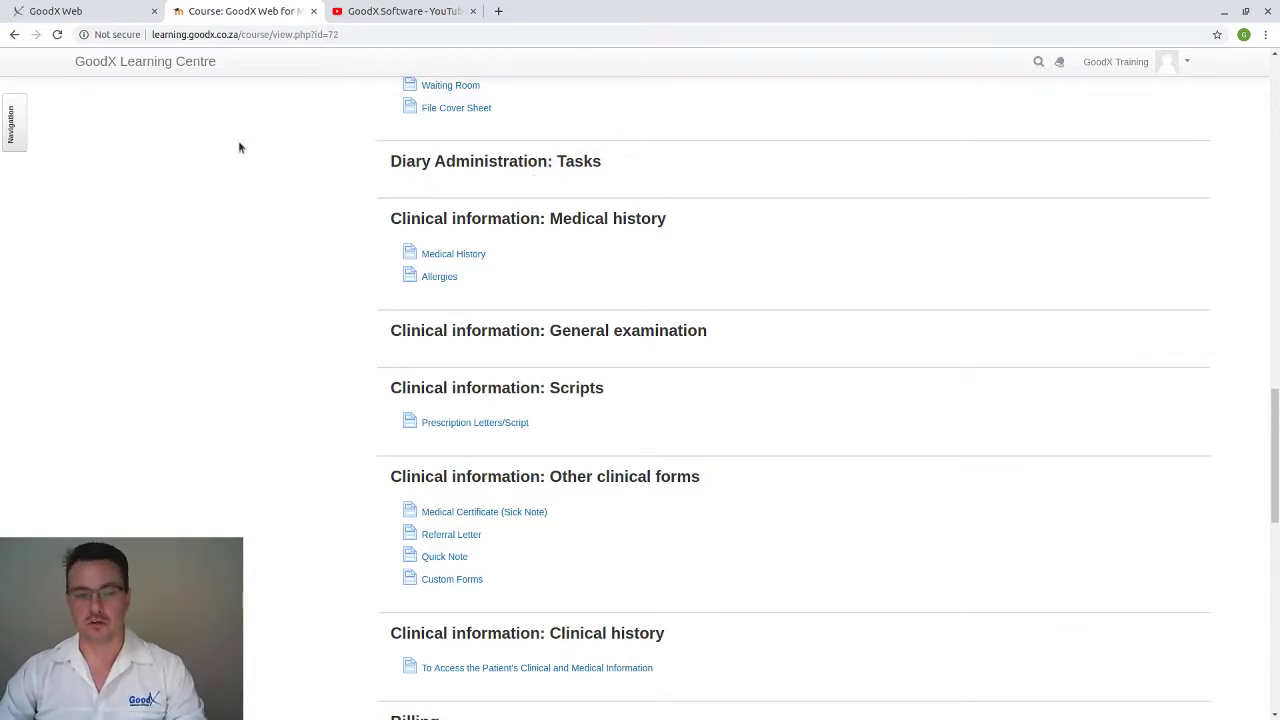
# Step: Return to the GoodX Web diary and open the clinical case of the Ready Consultation booking with the reason "Scan"
pyautogui.click(104, 18)
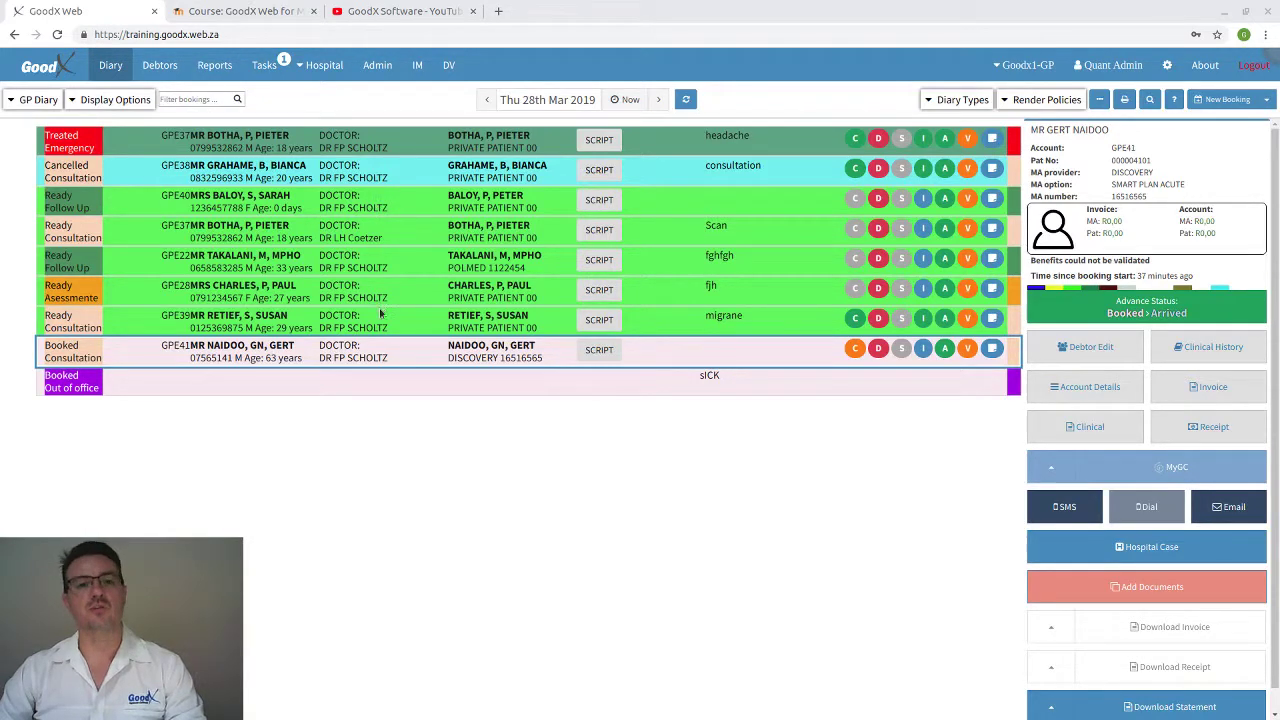
pyautogui.click(384, 206)
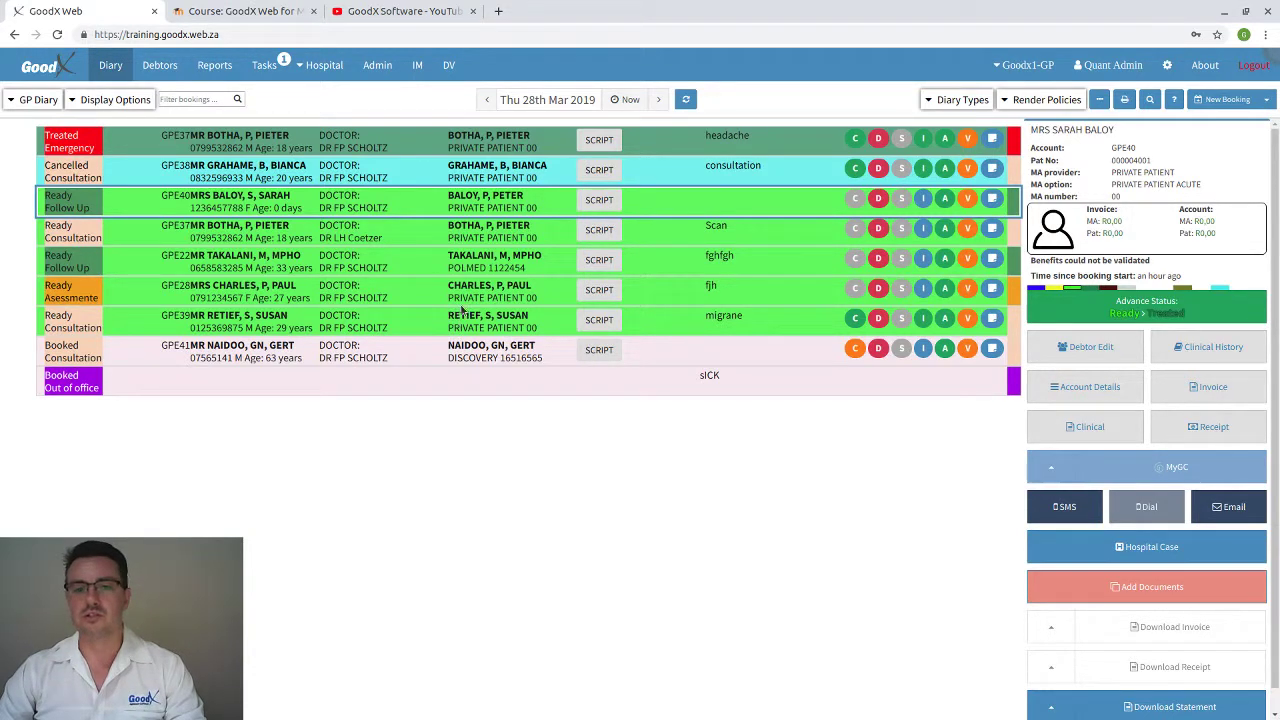
pyautogui.click(474, 232)
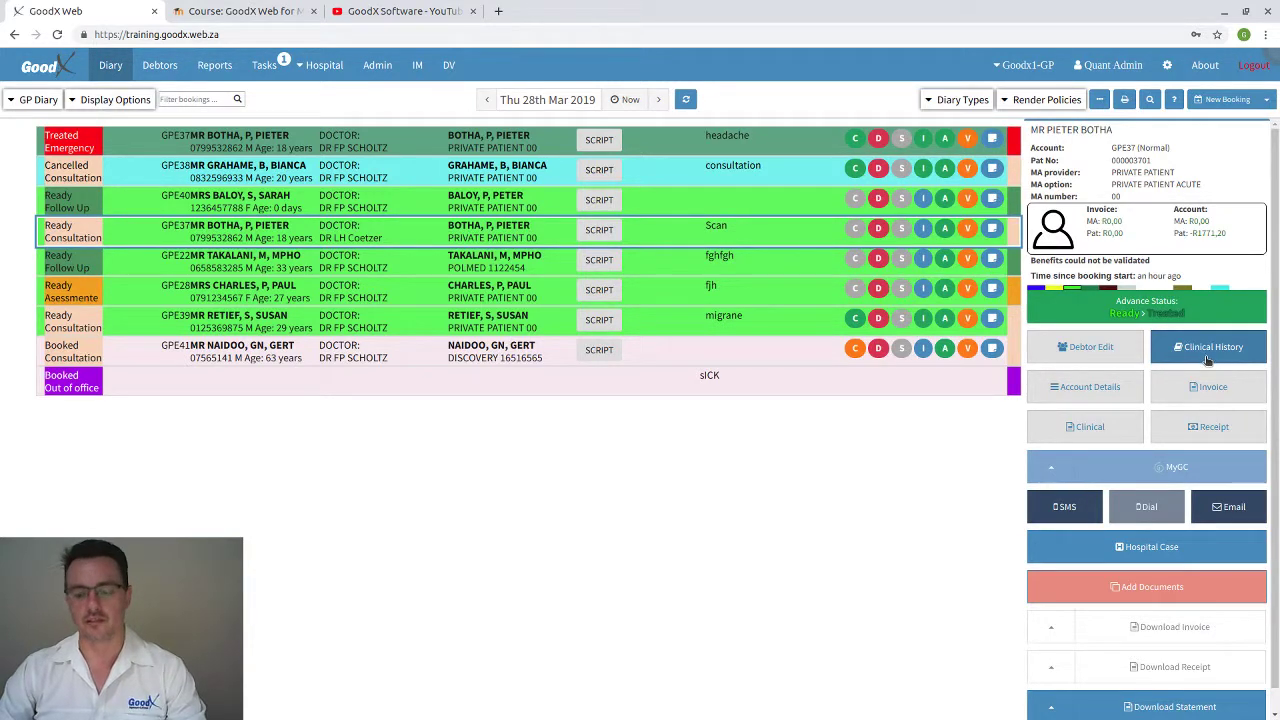
pyautogui.click(1090, 428)
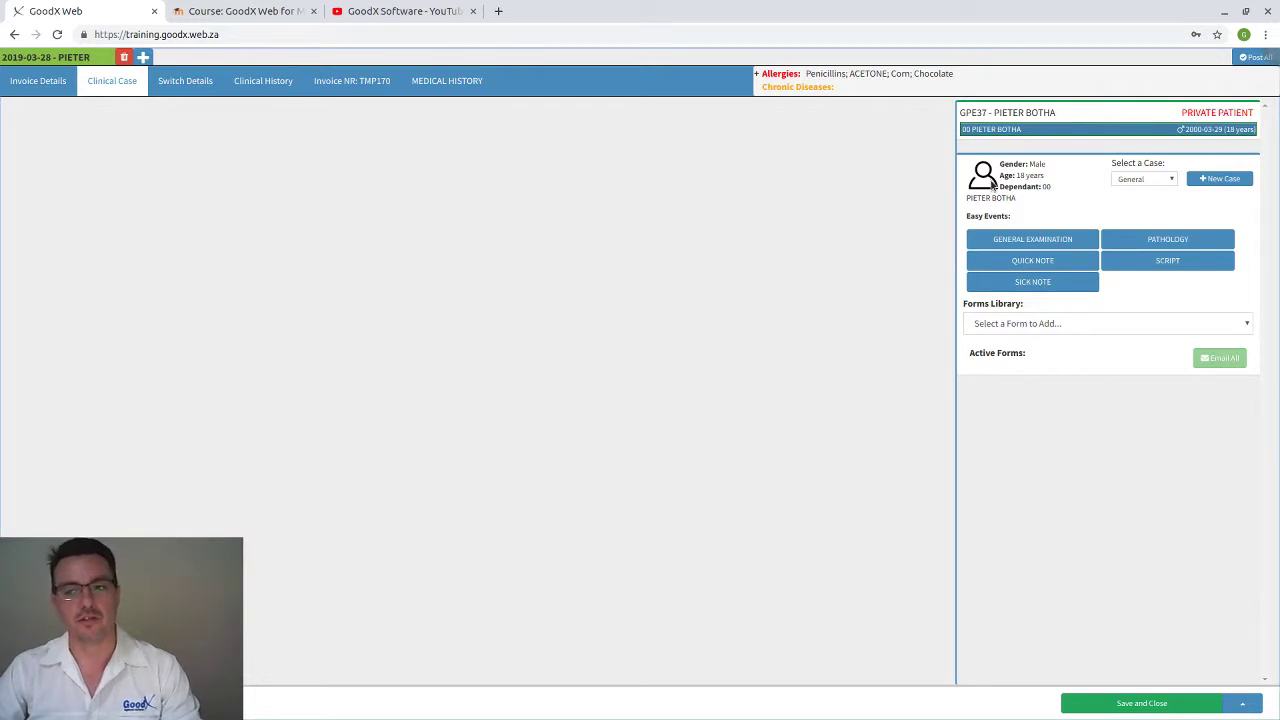
# Step: Look through the forms available in the clinical case's Forms Library without adding one
pyautogui.click(1000, 327)
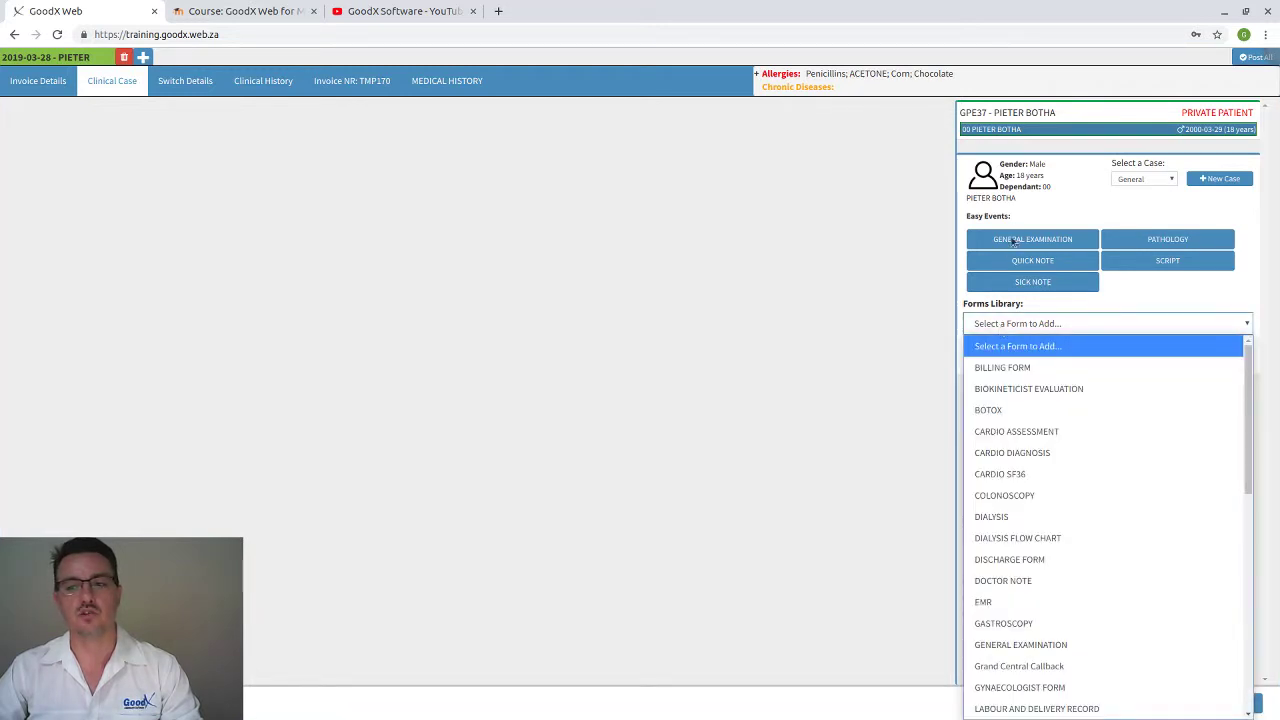
pyautogui.click(1140, 283)
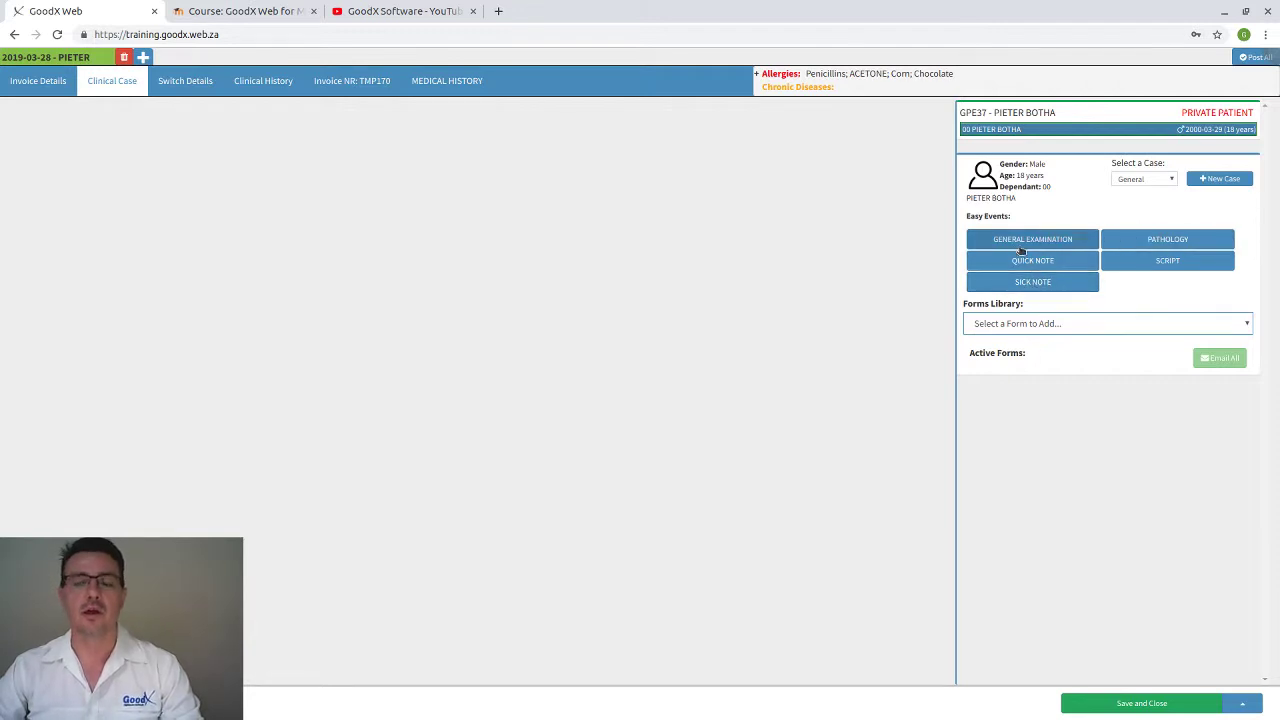
pyautogui.click(1025, 323)
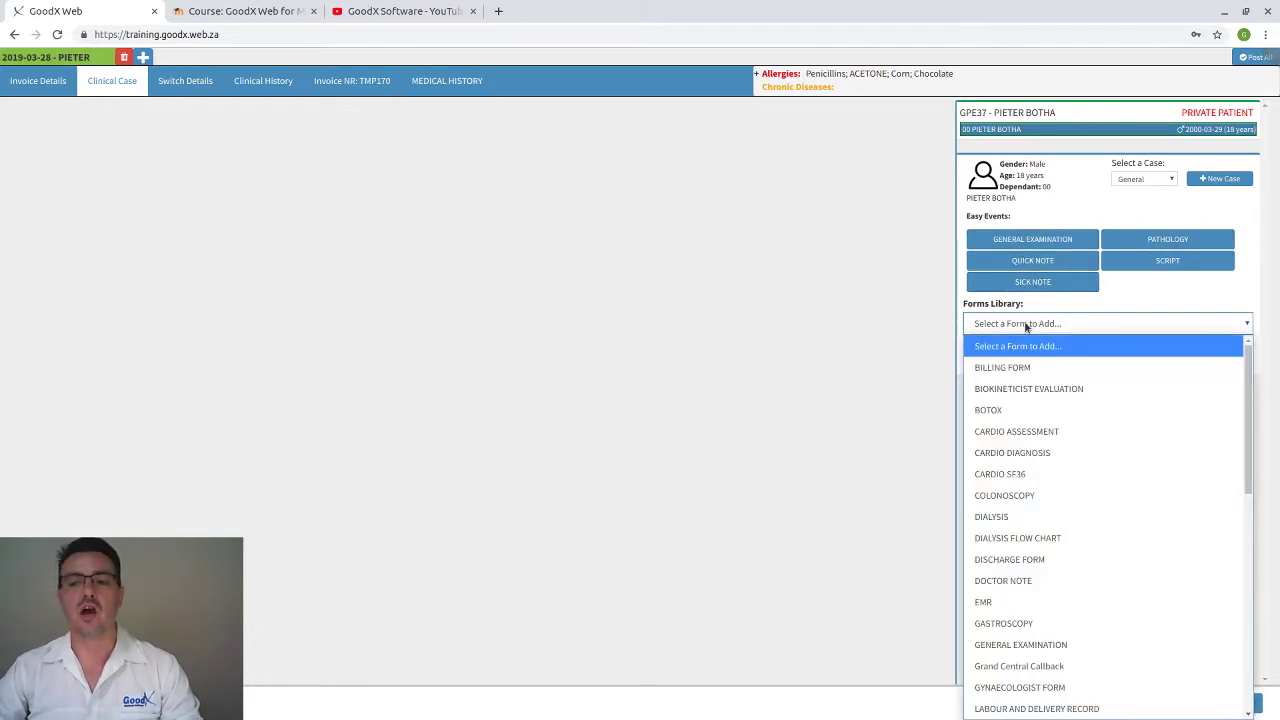
pyautogui.click(1025, 323)
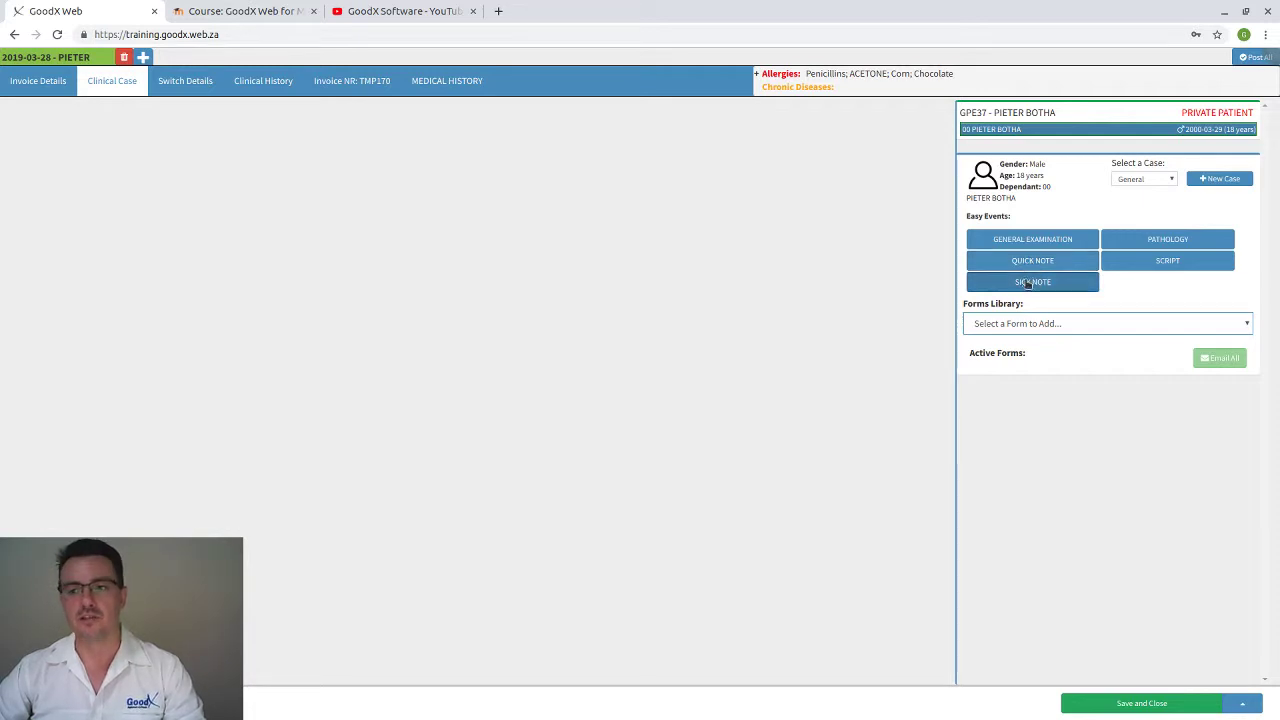
pyautogui.click(1017, 328)
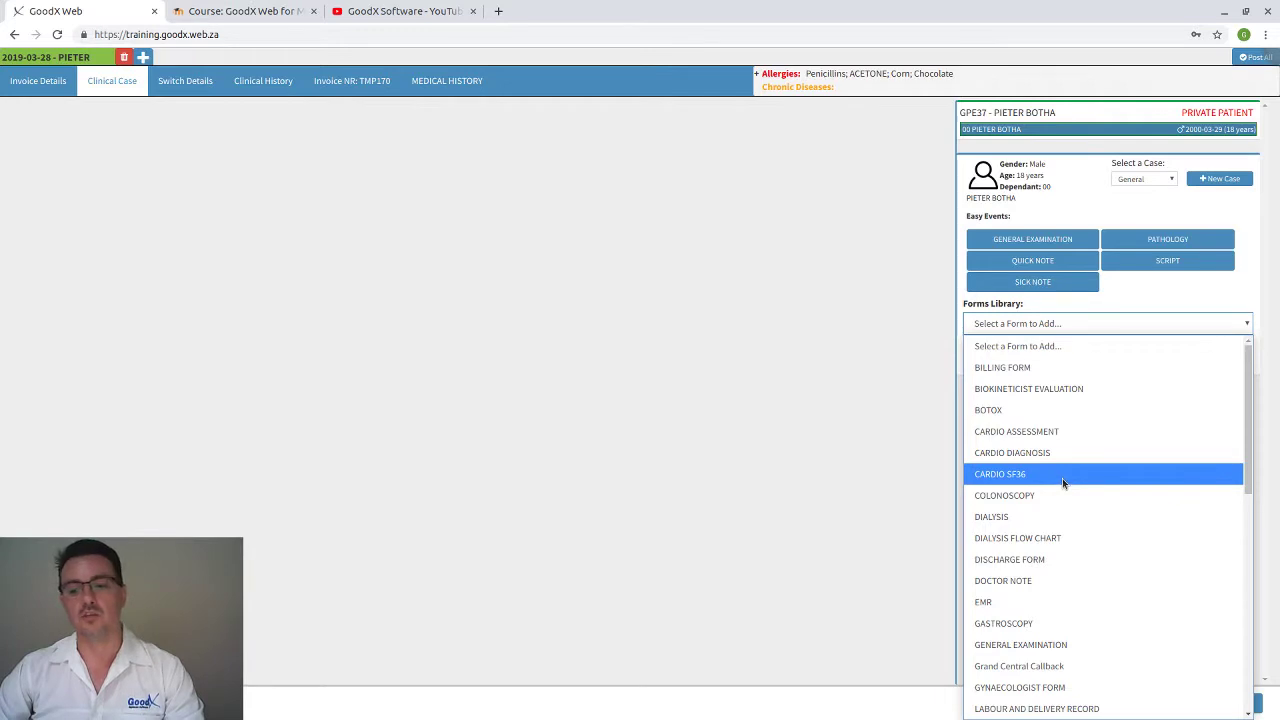
pyautogui.click(1126, 290)
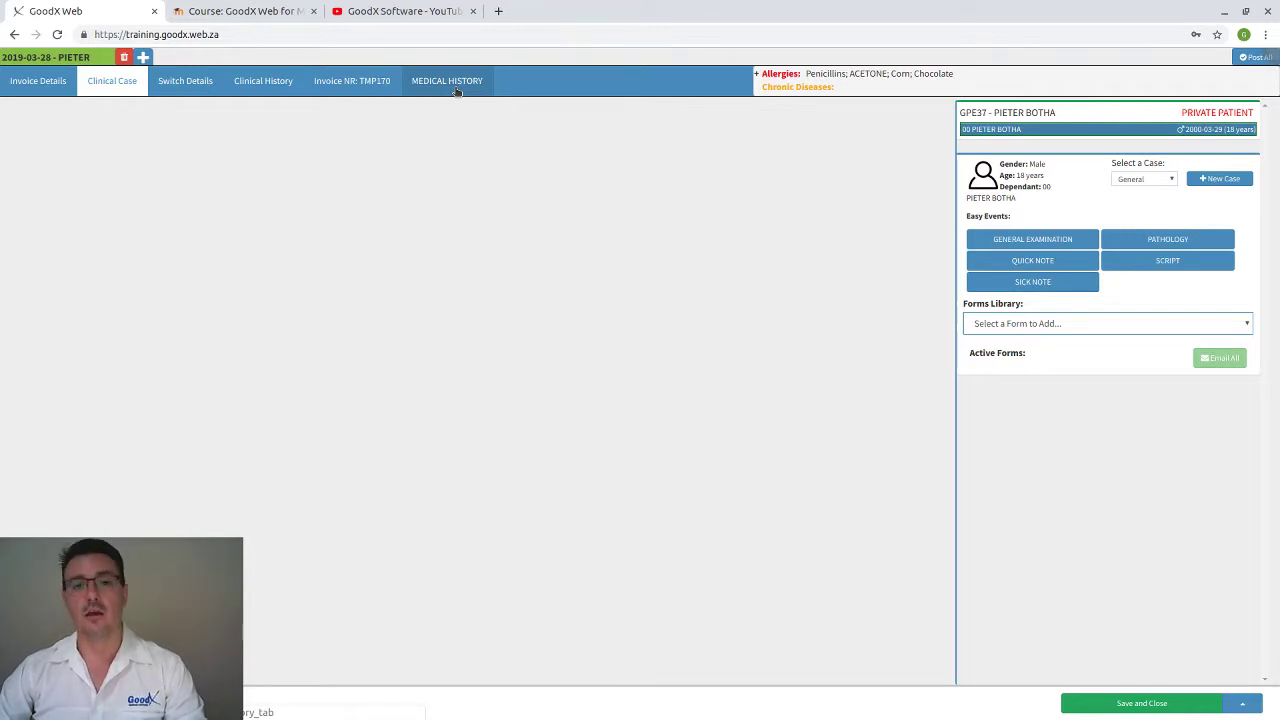
# Step: View the patient's expanded allergies and general health summary, and leave the clinical case, discarding the unsaved invoice lines
pyautogui.click(755, 75)
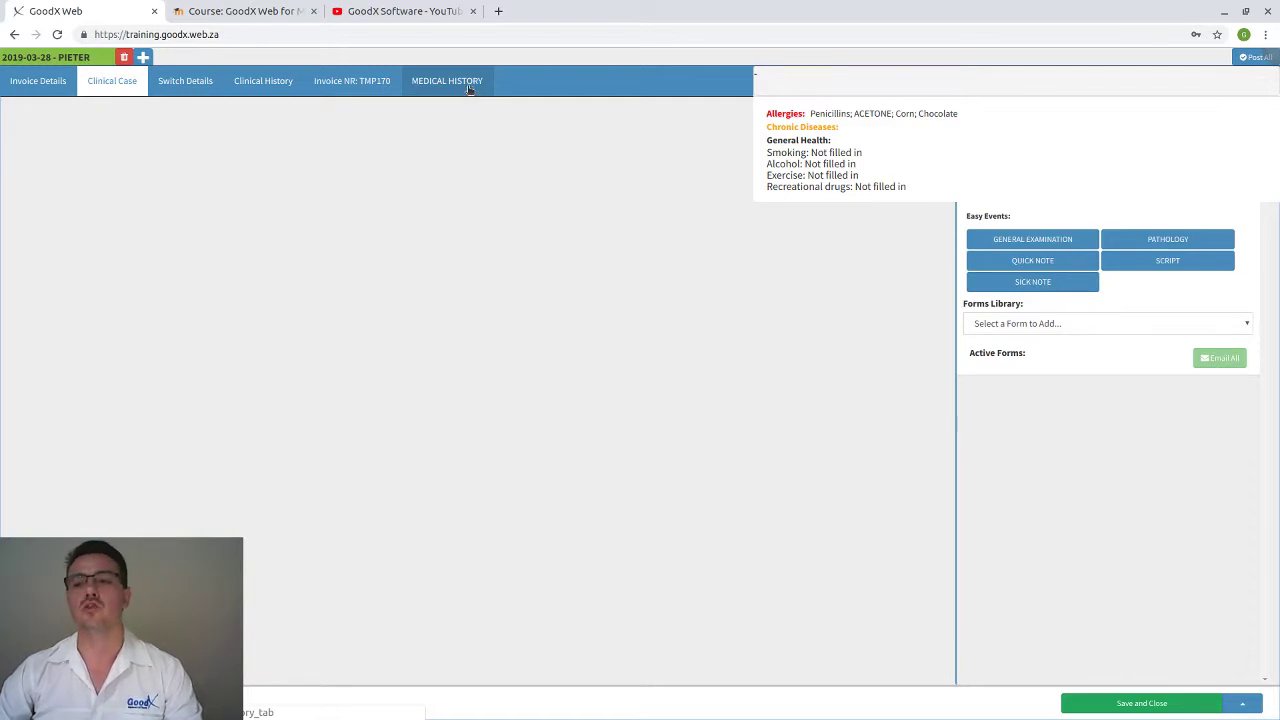
pyautogui.click(755, 78)
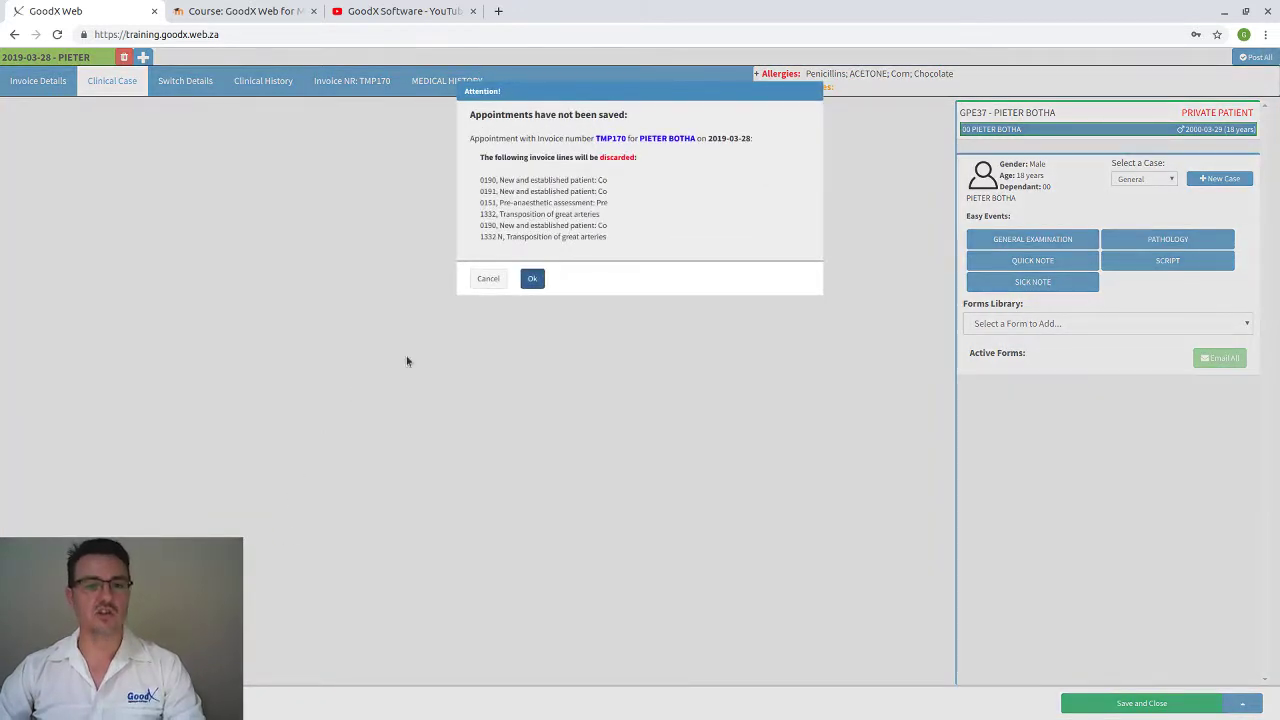
pyautogui.click(530, 277)
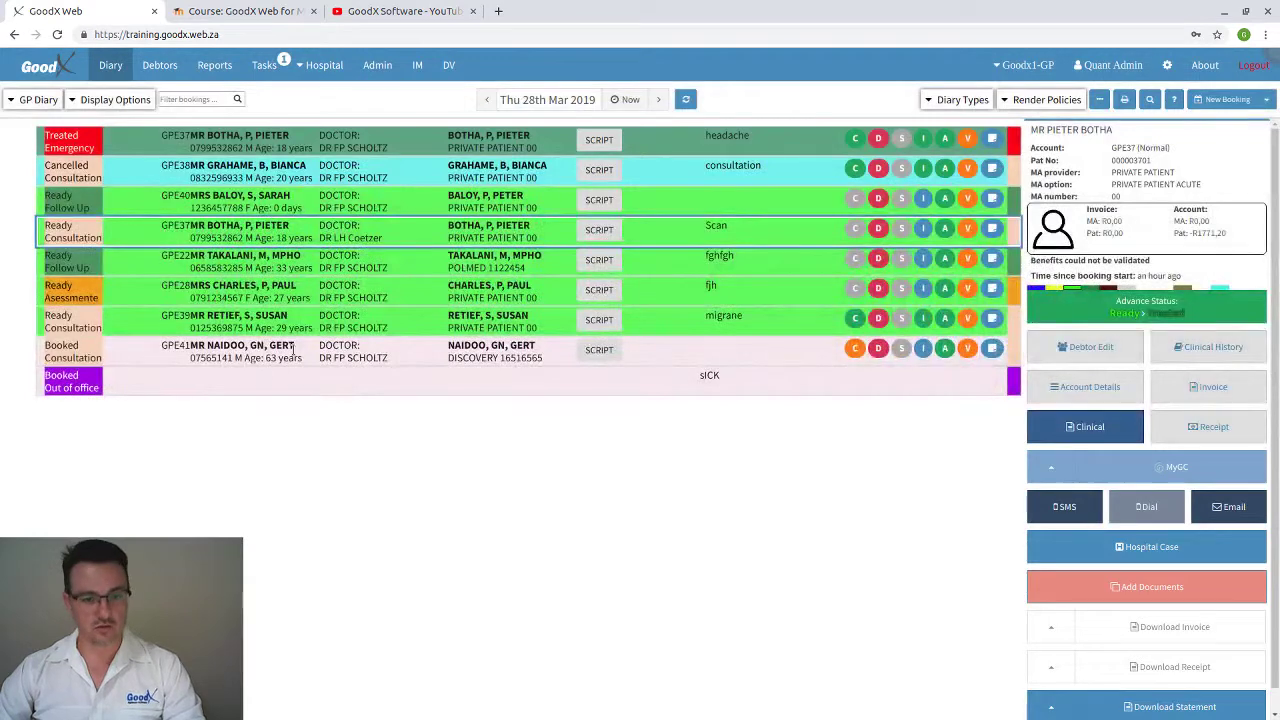
# Step: Open the clinical case of the Booked Consultation patient on the DISCOVERY medical aid
pyautogui.click(295, 353)
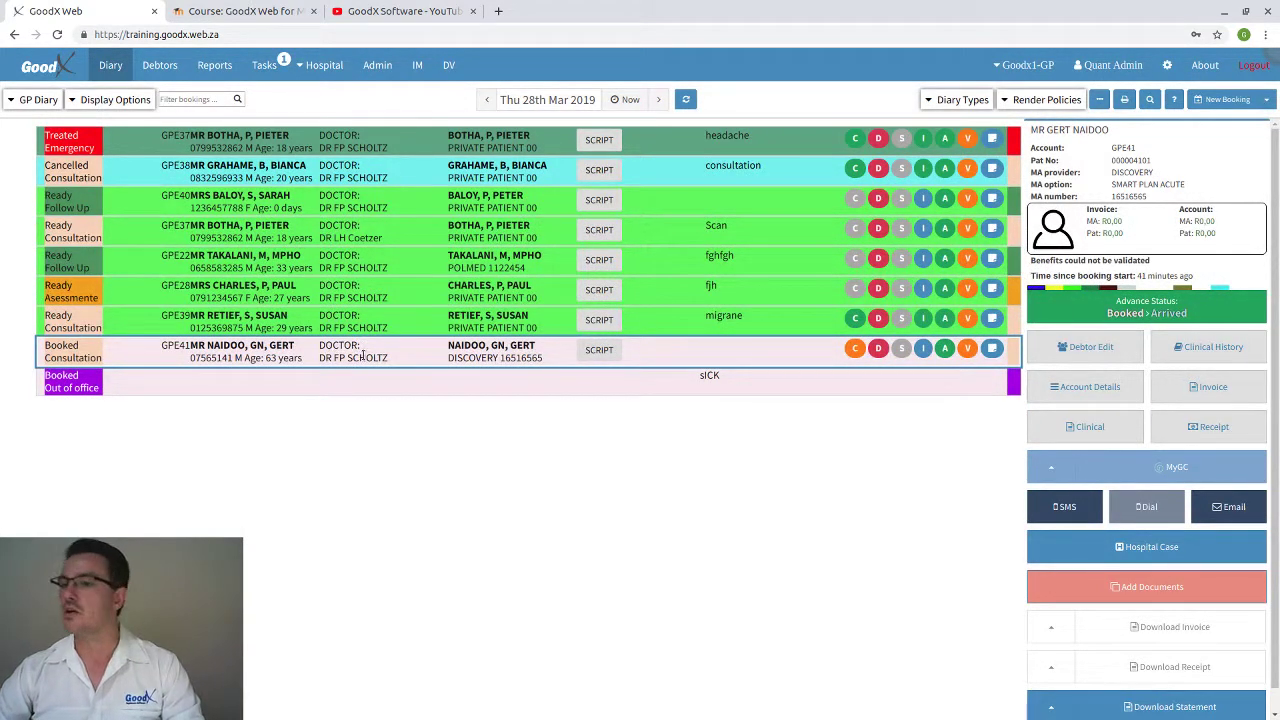
pyautogui.click(1080, 428)
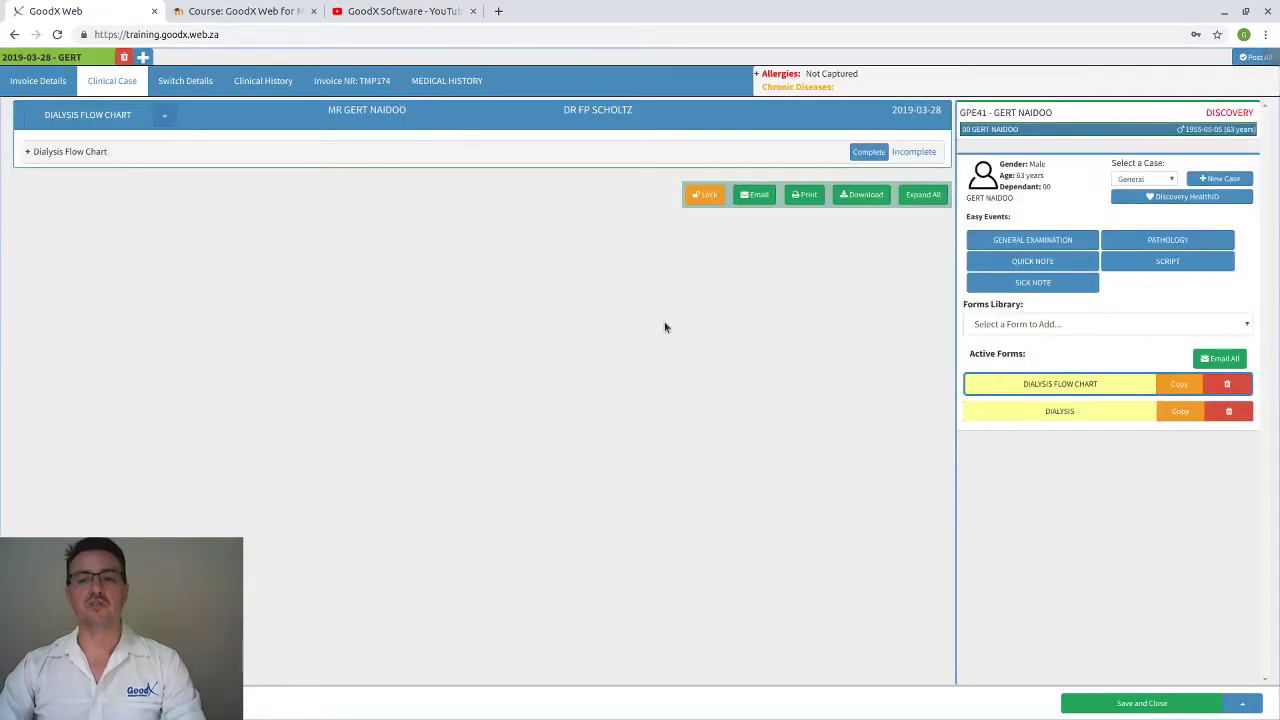
# Step: Delete the Dialysis and Dialysis Flow Chart forms from the active forms of the clinical case
pyautogui.click(1229, 411)
pyautogui.click(618, 200)
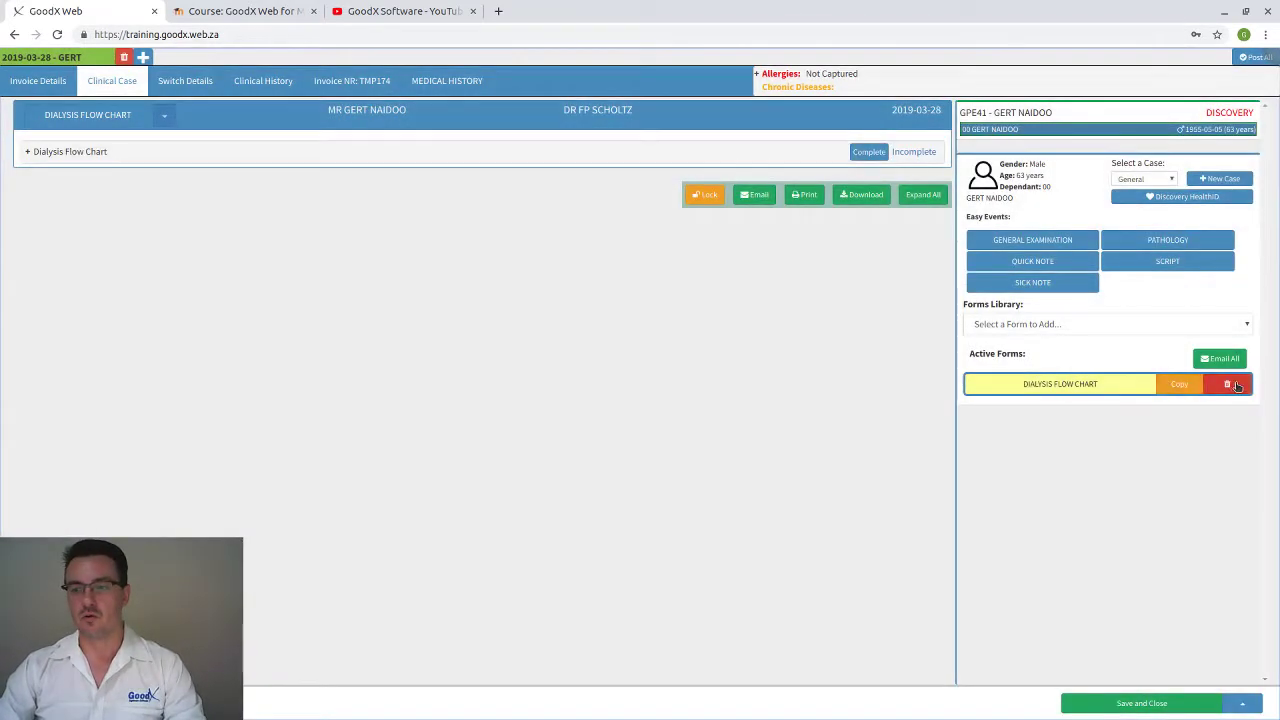
pyautogui.click(1227, 384)
pyautogui.click(617, 198)
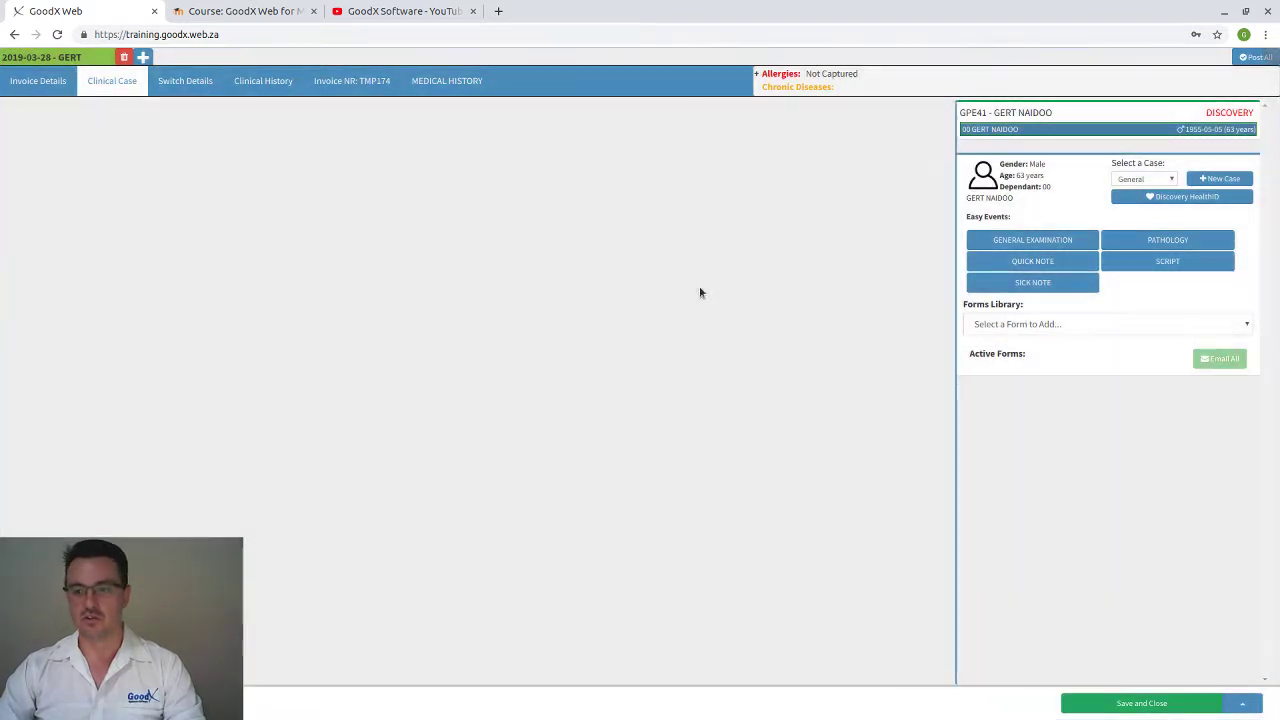
# Step: Open the patient's medical history and look at the fields of the Allergies section
pyautogui.click(453, 86)
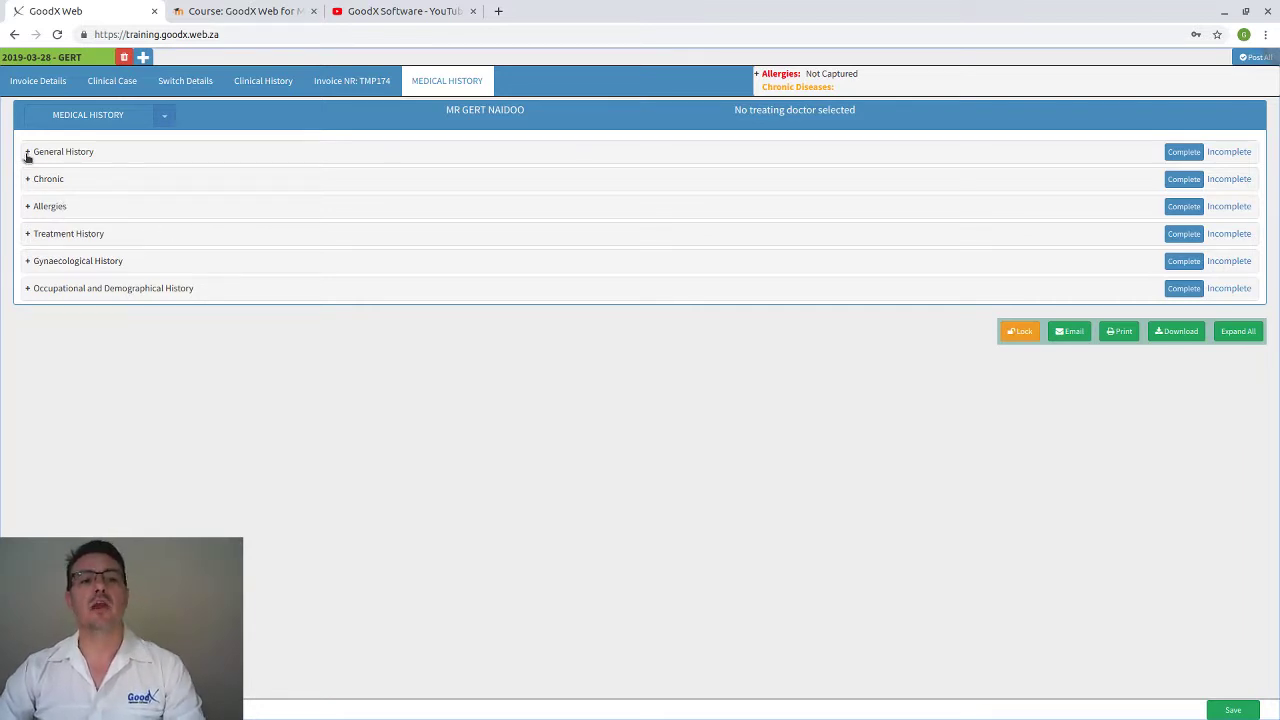
pyautogui.click(27, 207)
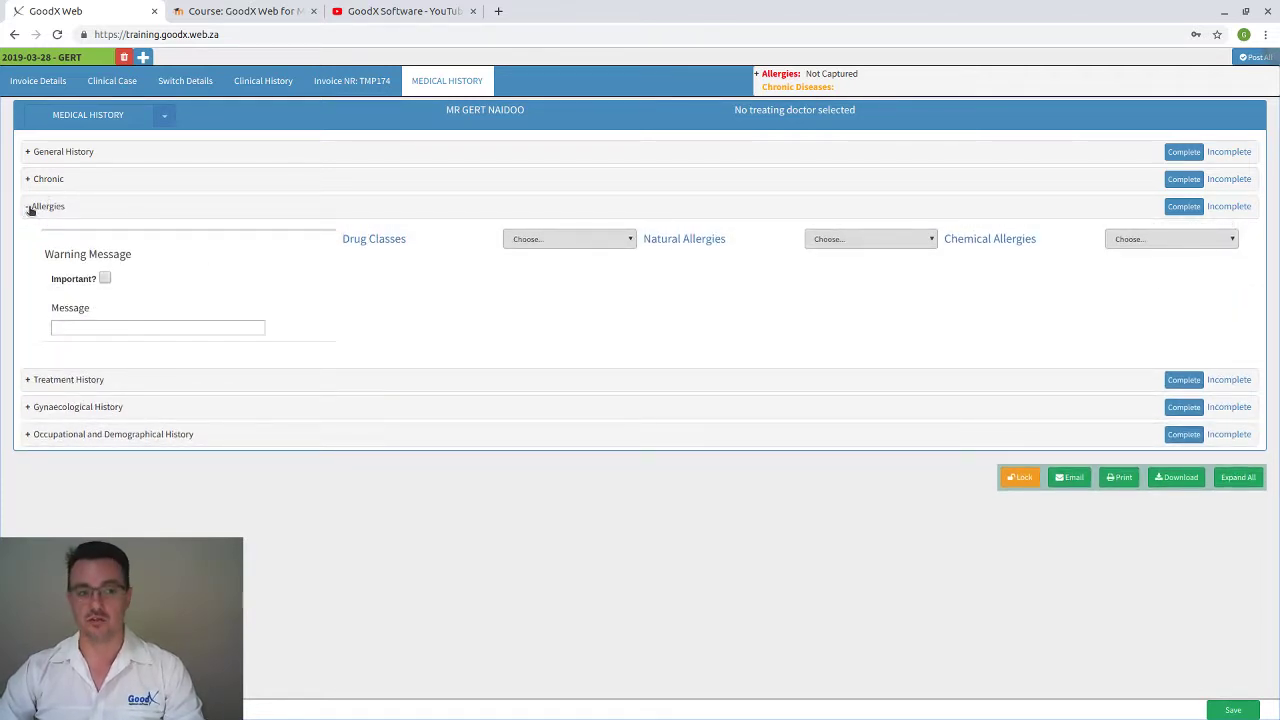
pyautogui.click(29, 208)
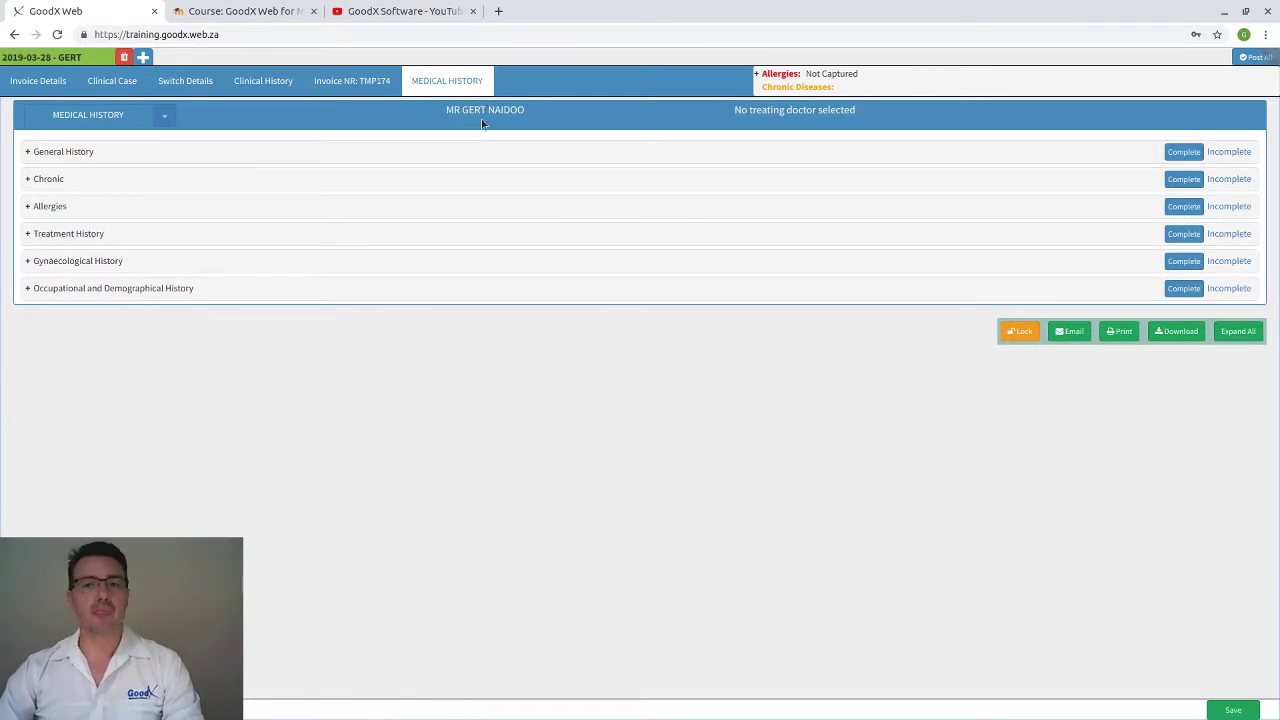
# Step: In the General History section, set smoking to Ex-Smoker, alcohol to 0 and exercise to 2 per week, leaving recreational drugs as Not filled in
pyautogui.click(56, 157)
pyautogui.click(461, 198)
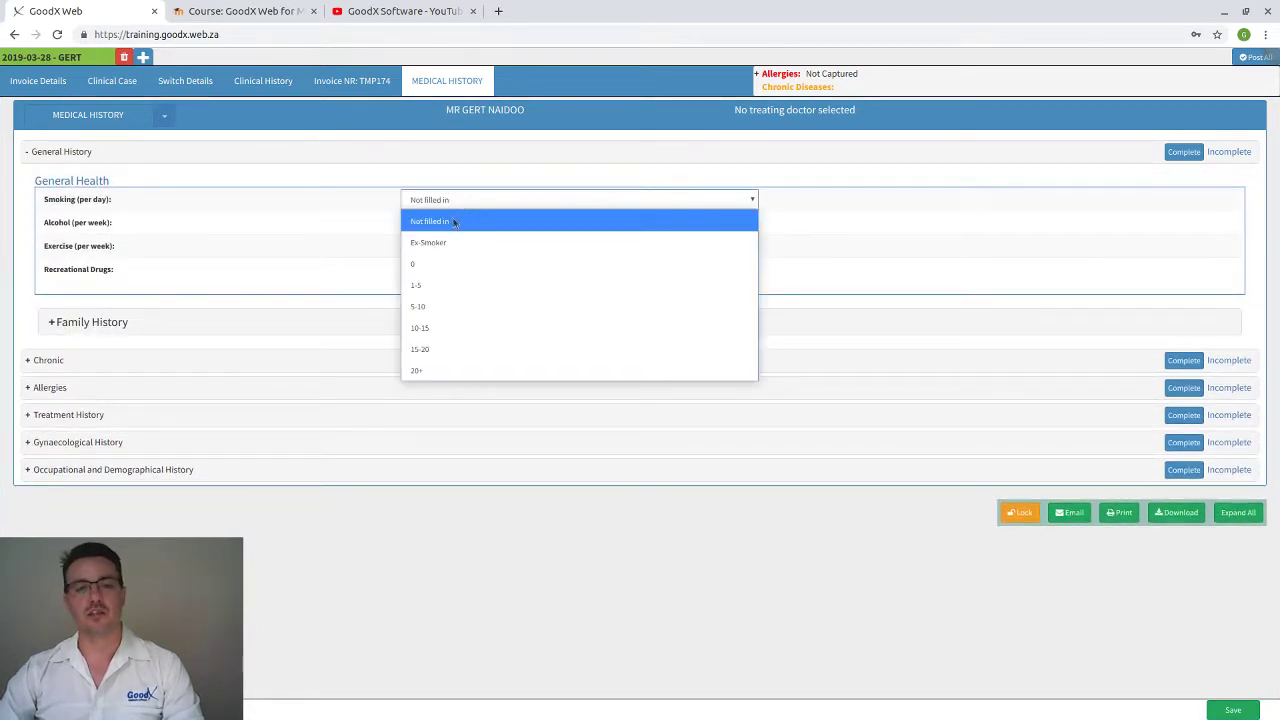
pyautogui.click(433, 242)
pyautogui.click(437, 224)
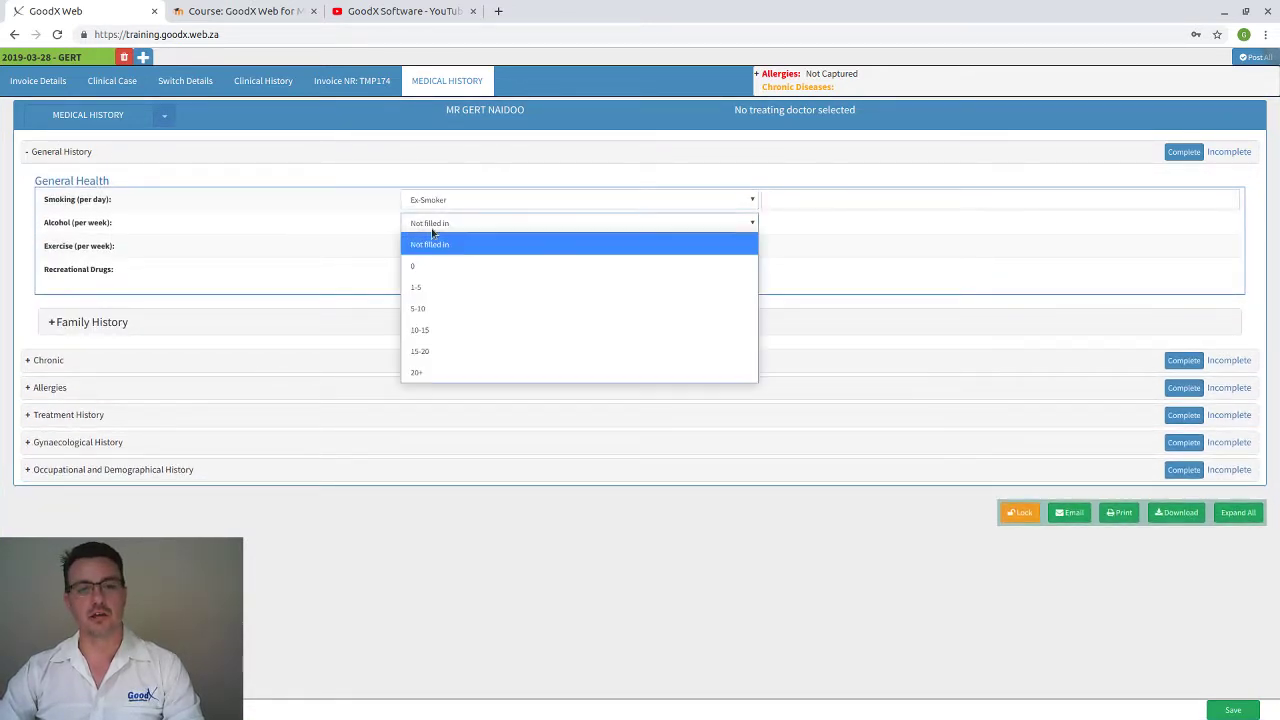
pyautogui.click(428, 265)
pyautogui.click(424, 249)
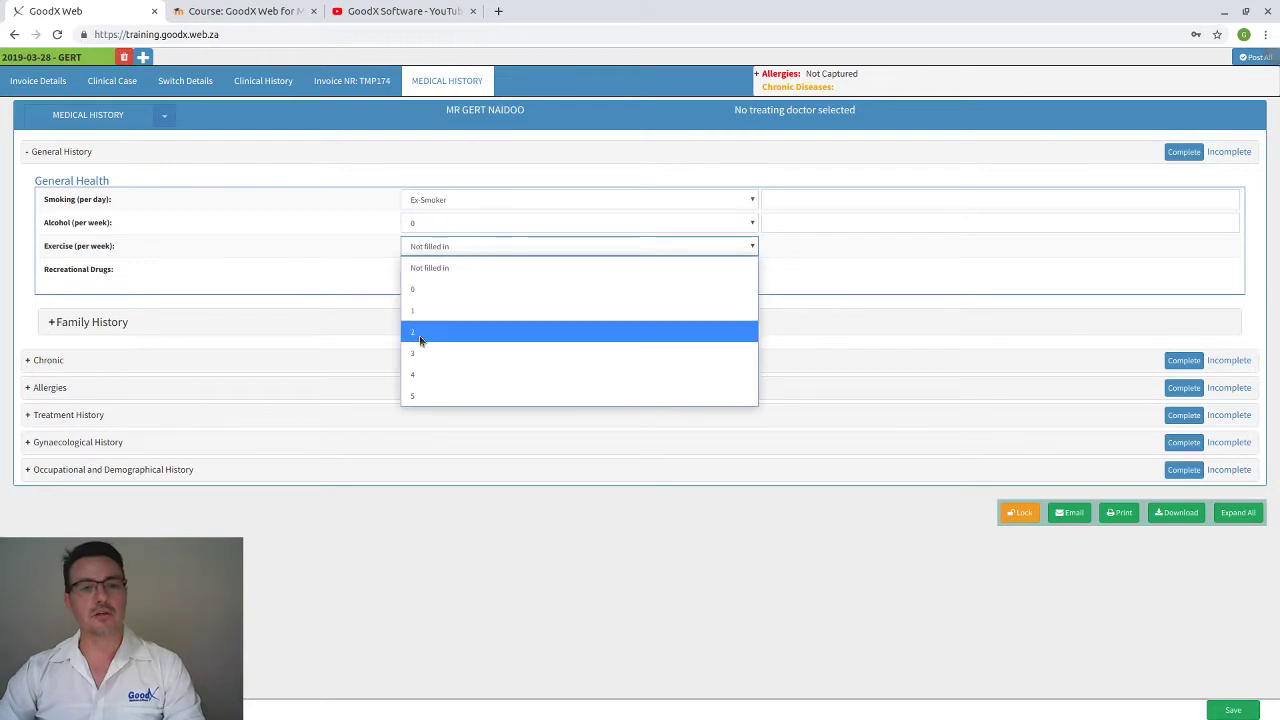
pyautogui.click(424, 334)
pyautogui.click(430, 272)
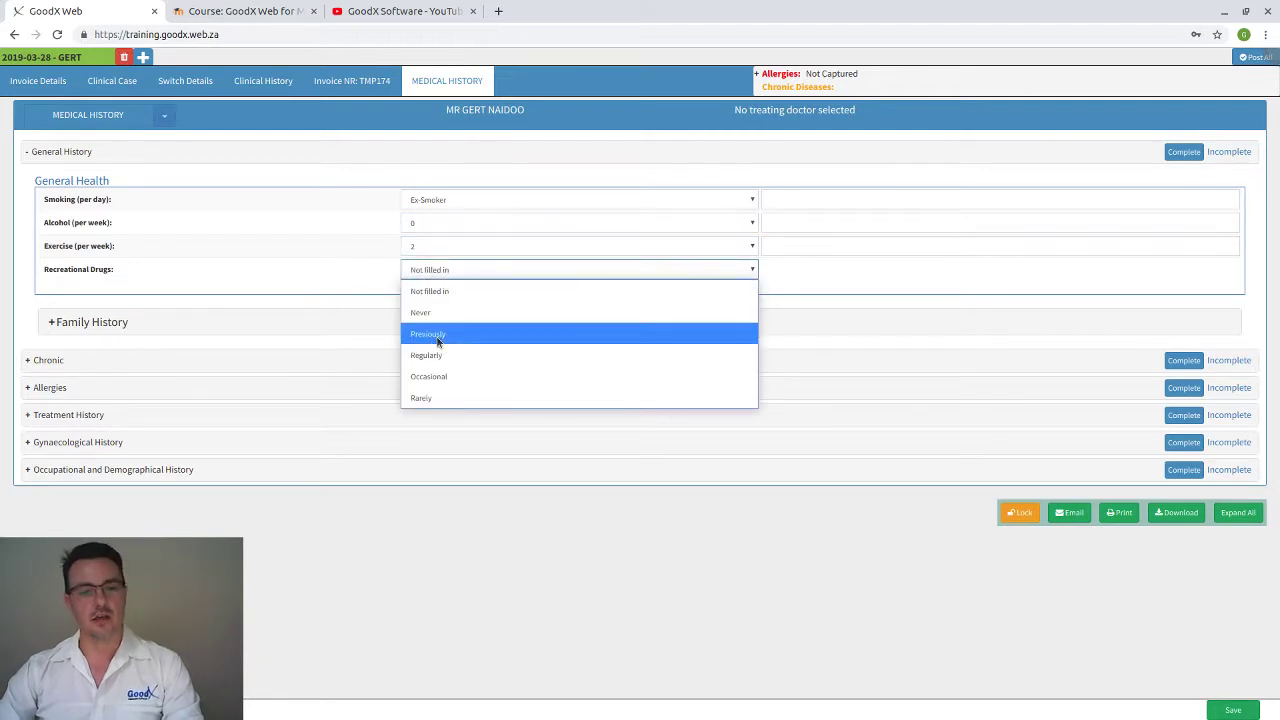
pyautogui.click(440, 293)
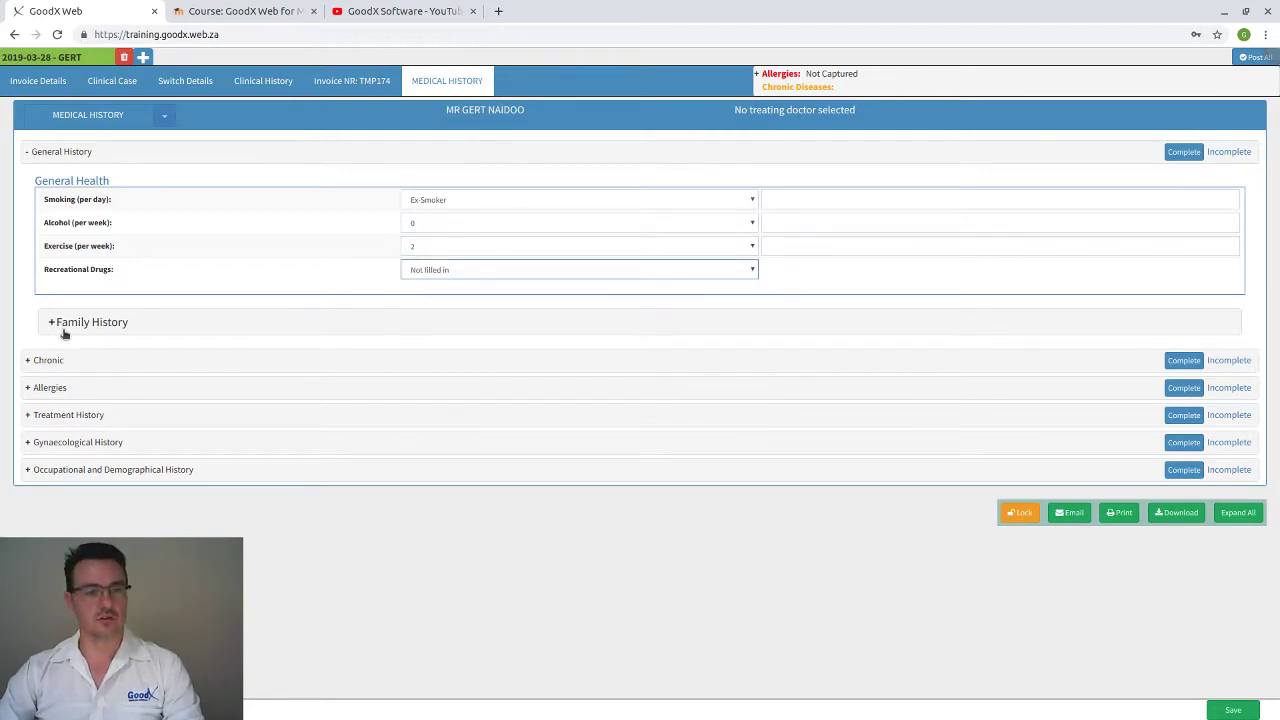
# Step: Record Depression and Heart Disease in the family history and mark the General History section as complete
pyautogui.click(60, 330)
pyautogui.click(601, 375)
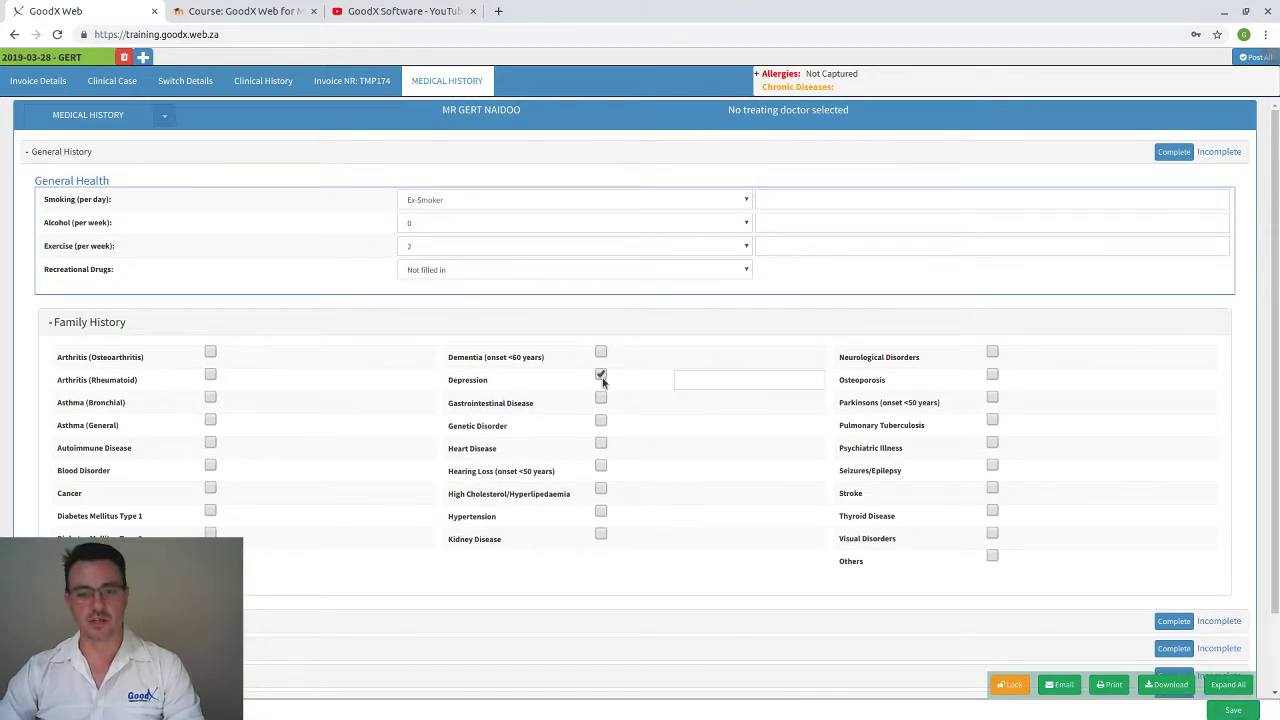
pyautogui.click(600, 444)
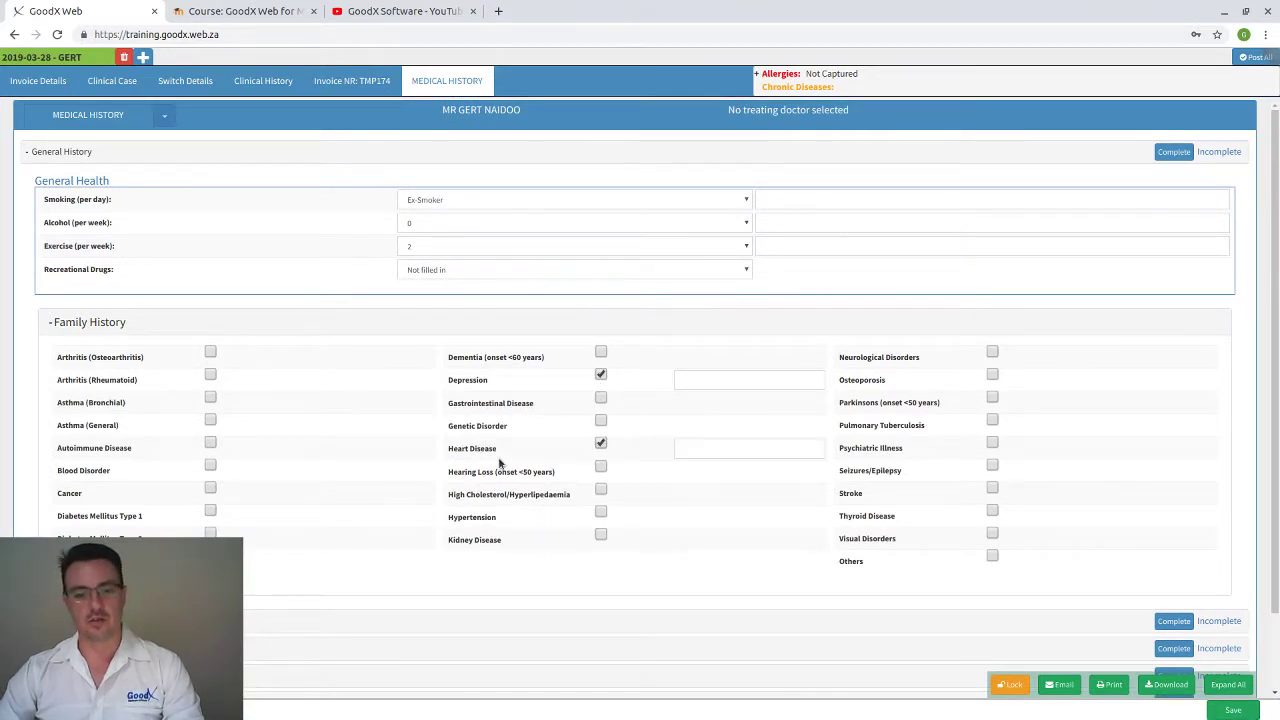
pyautogui.click(700, 450)
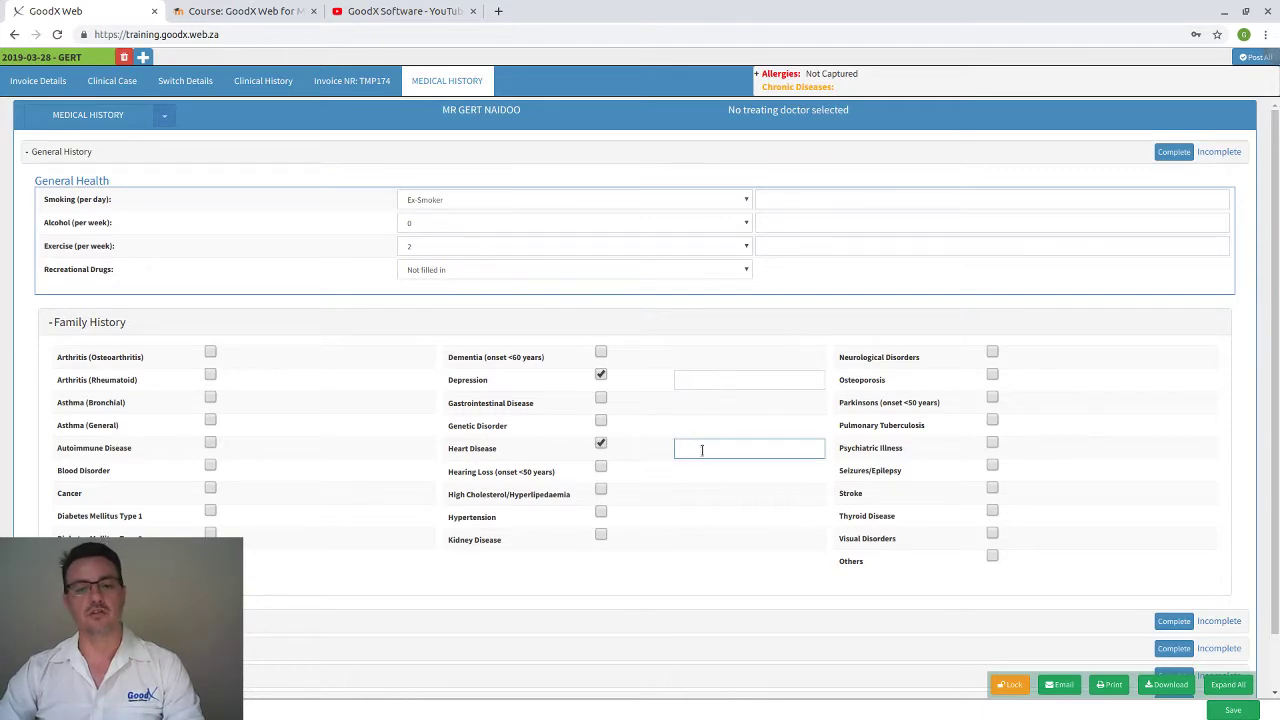
pyautogui.scroll(-1, 856, 394)
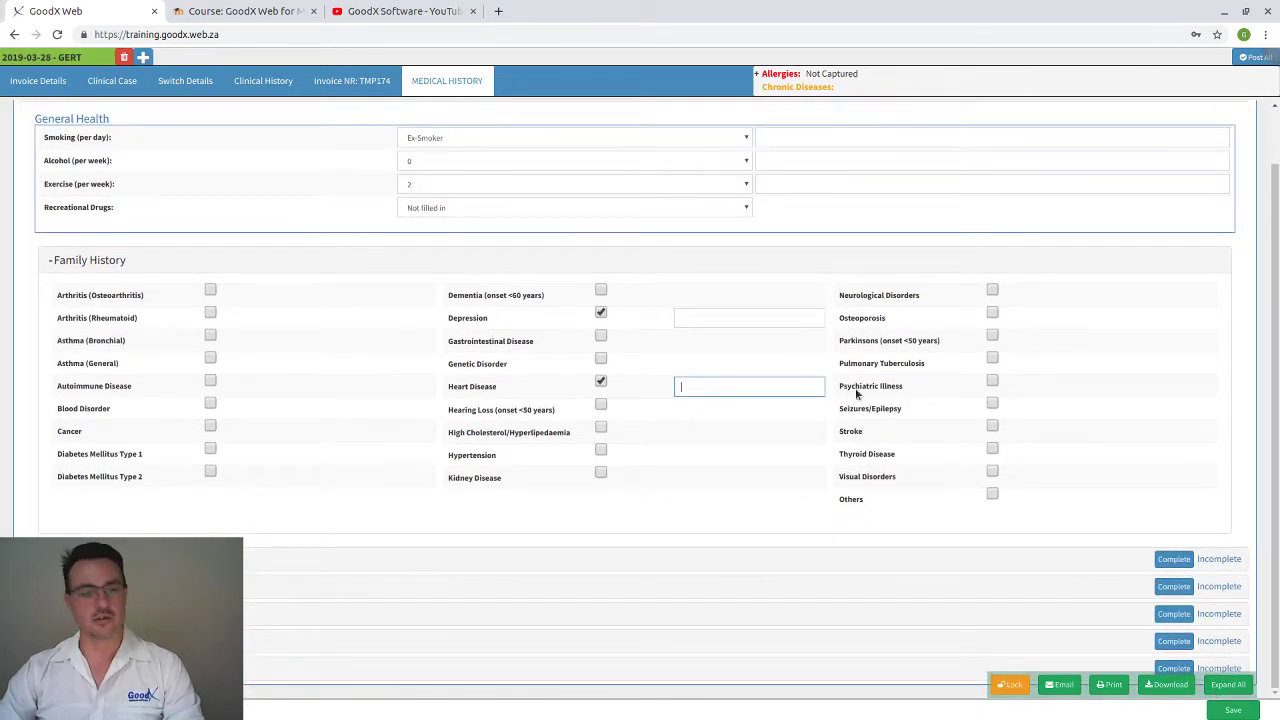
pyautogui.scroll(1, 856, 394)
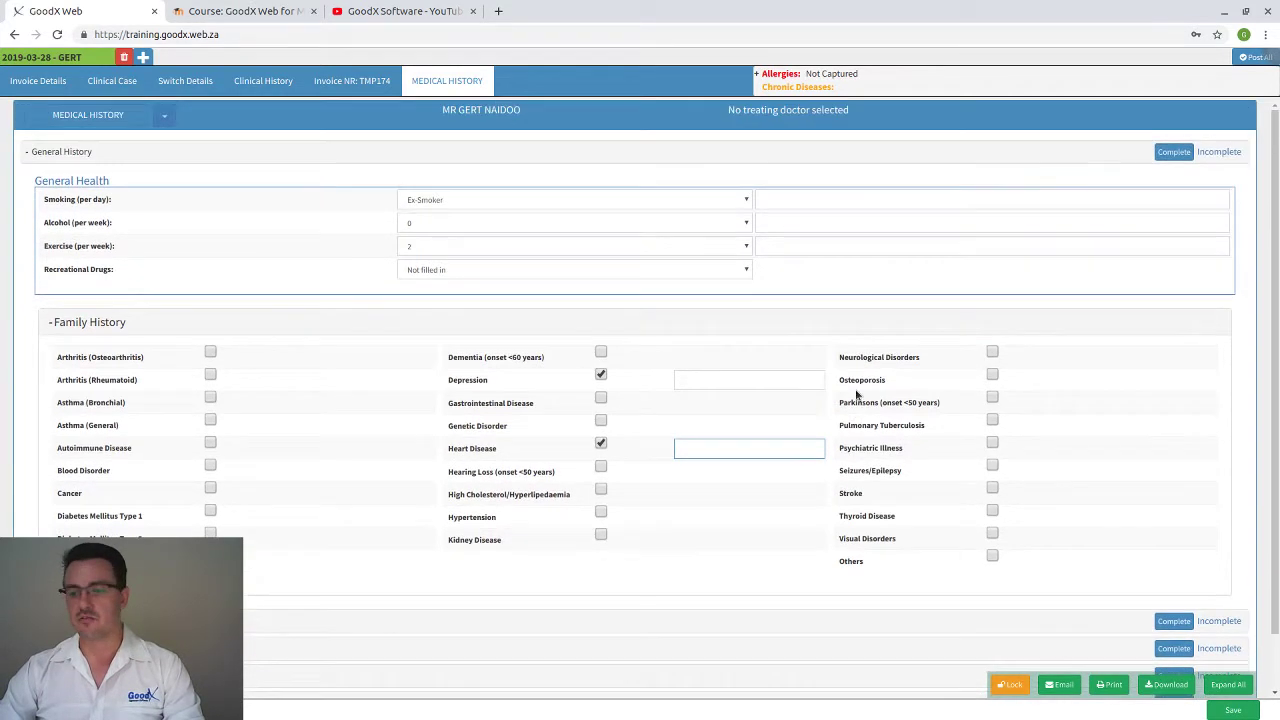
pyautogui.click(1171, 154)
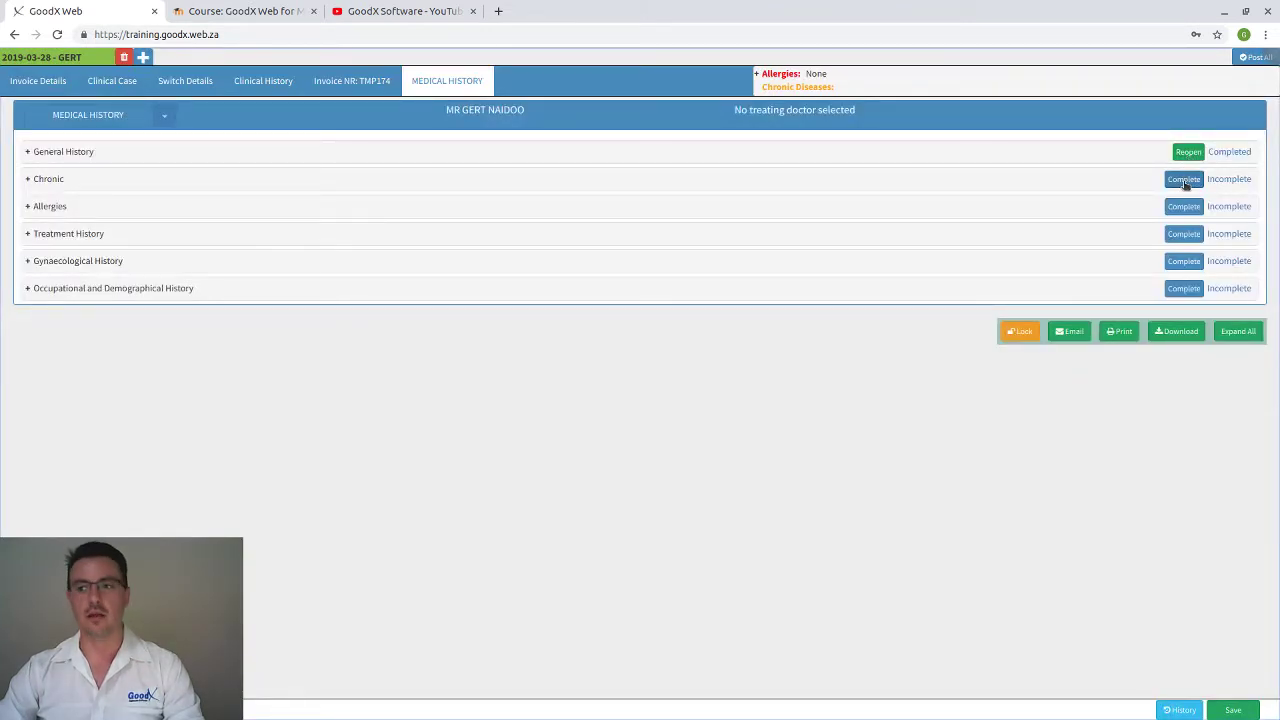
# Step: Search the chronic diagnoses for "hypert" and add I10, Essential (primary) hypertension, keeping its default date
pyautogui.click(45, 180)
pyautogui.click(80, 225)
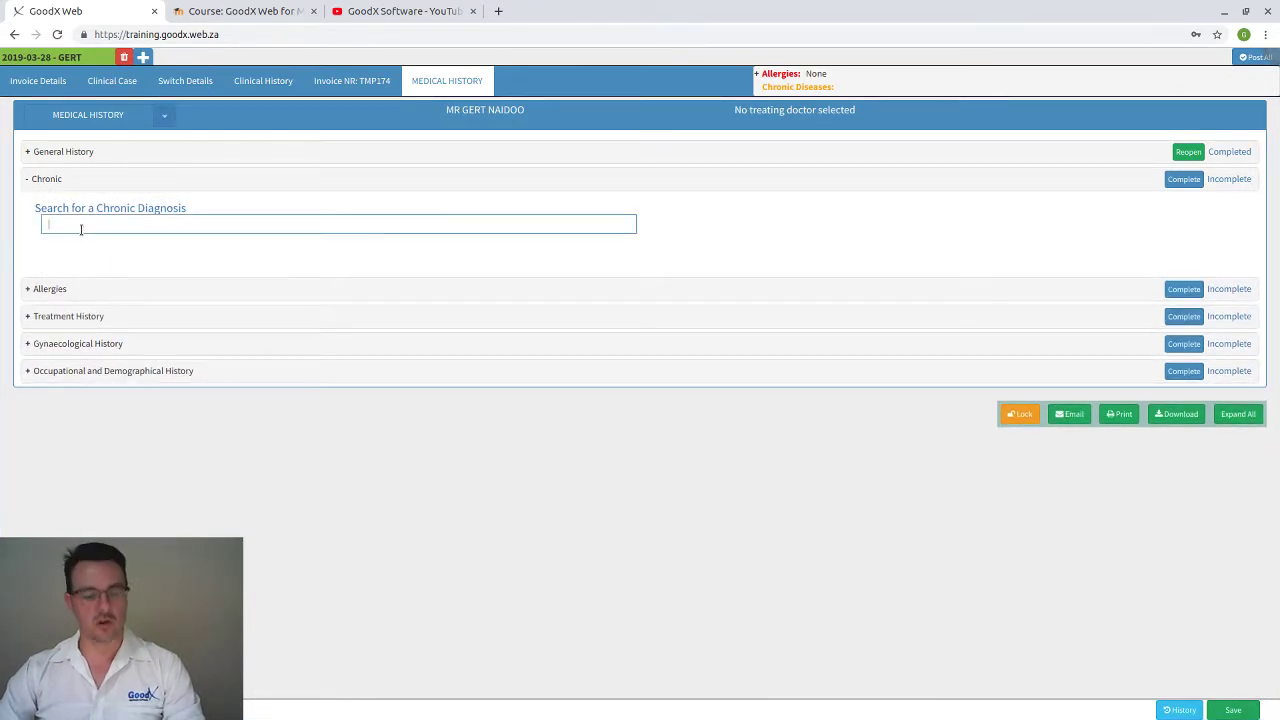
pyautogui.write('hypert')
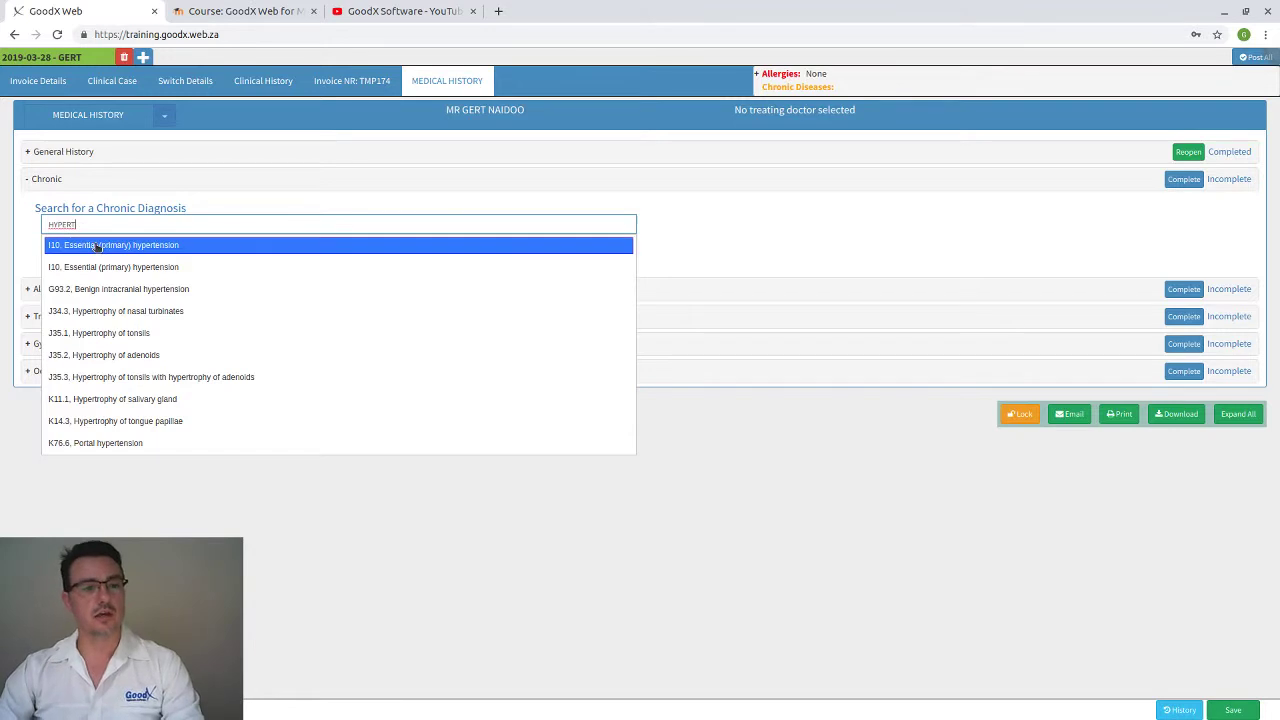
pyautogui.click(97, 245)
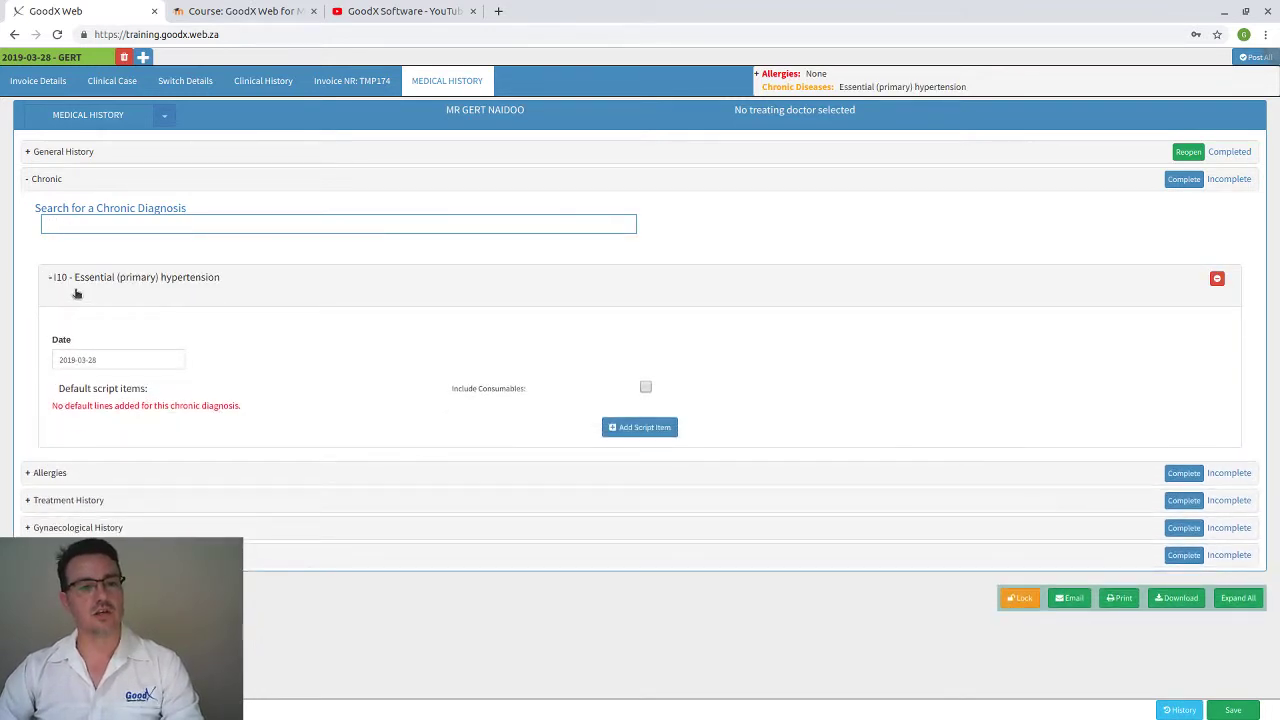
pyautogui.click(102, 358)
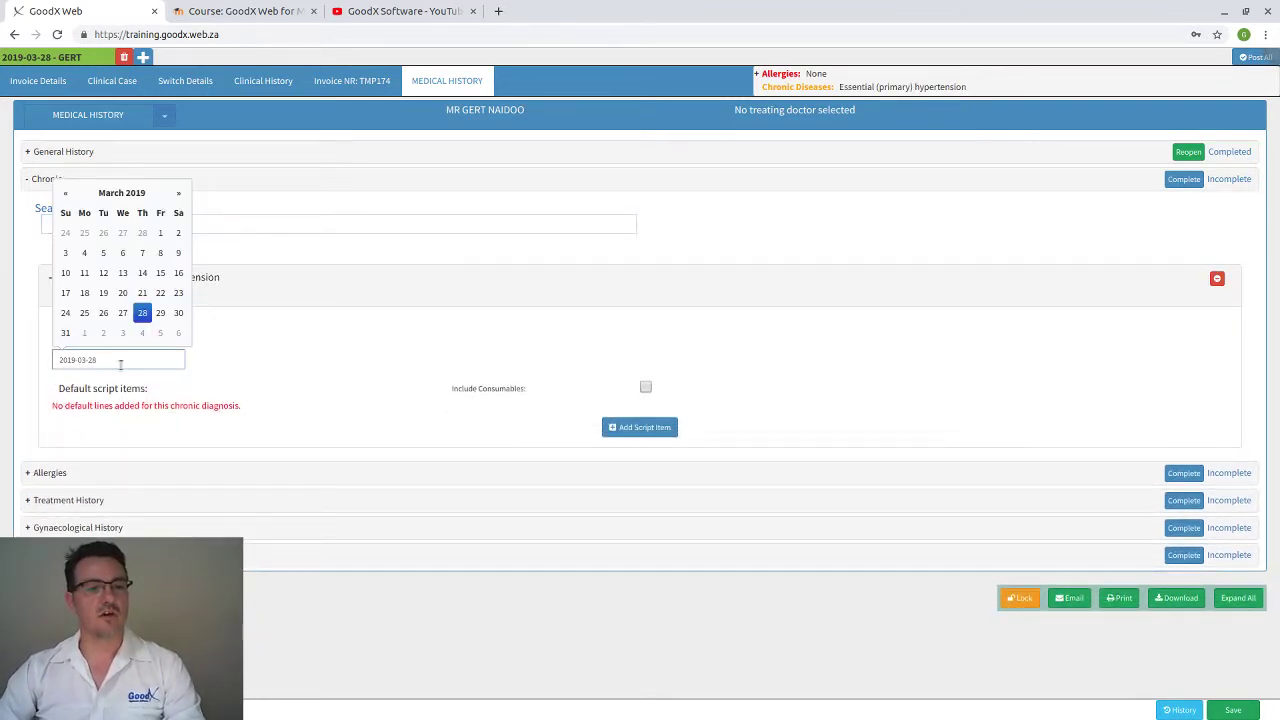
pyautogui.click(382, 407)
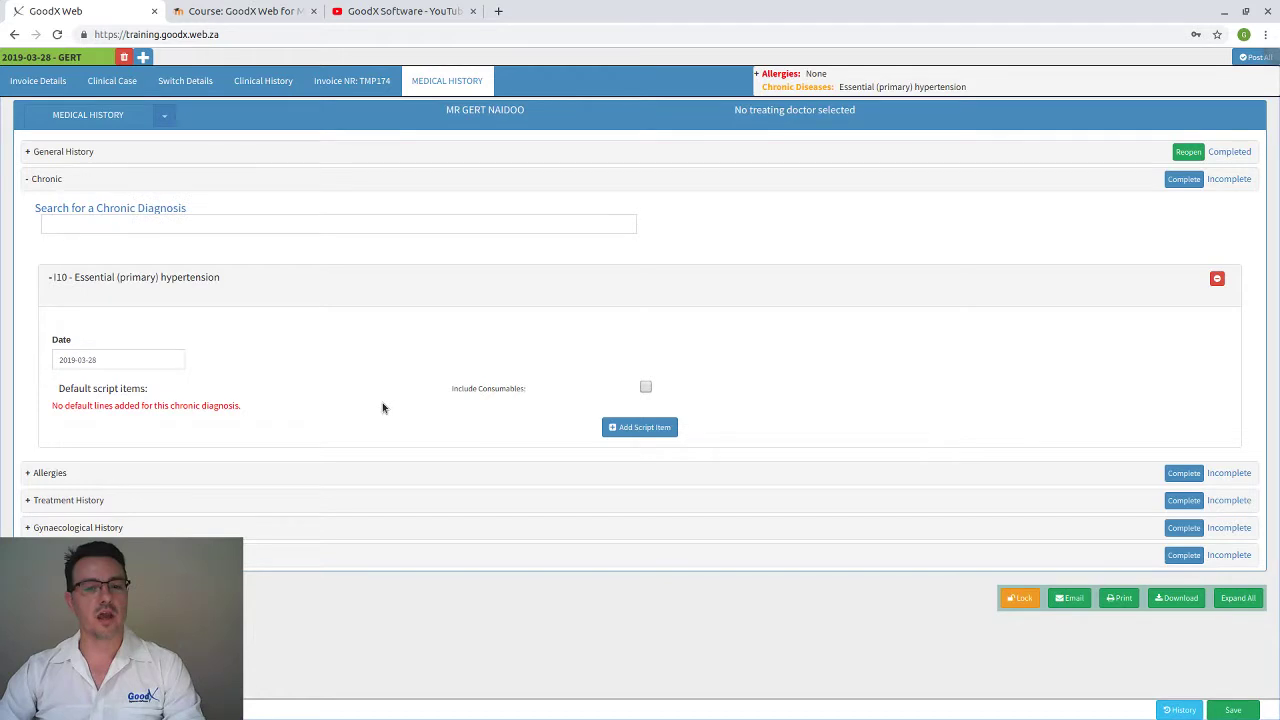
# Step: Add MYPRODOL CAP - 10 as a default script item for the hypertension diagnosis and mark the Chronic section as complete
pyautogui.click(619, 428)
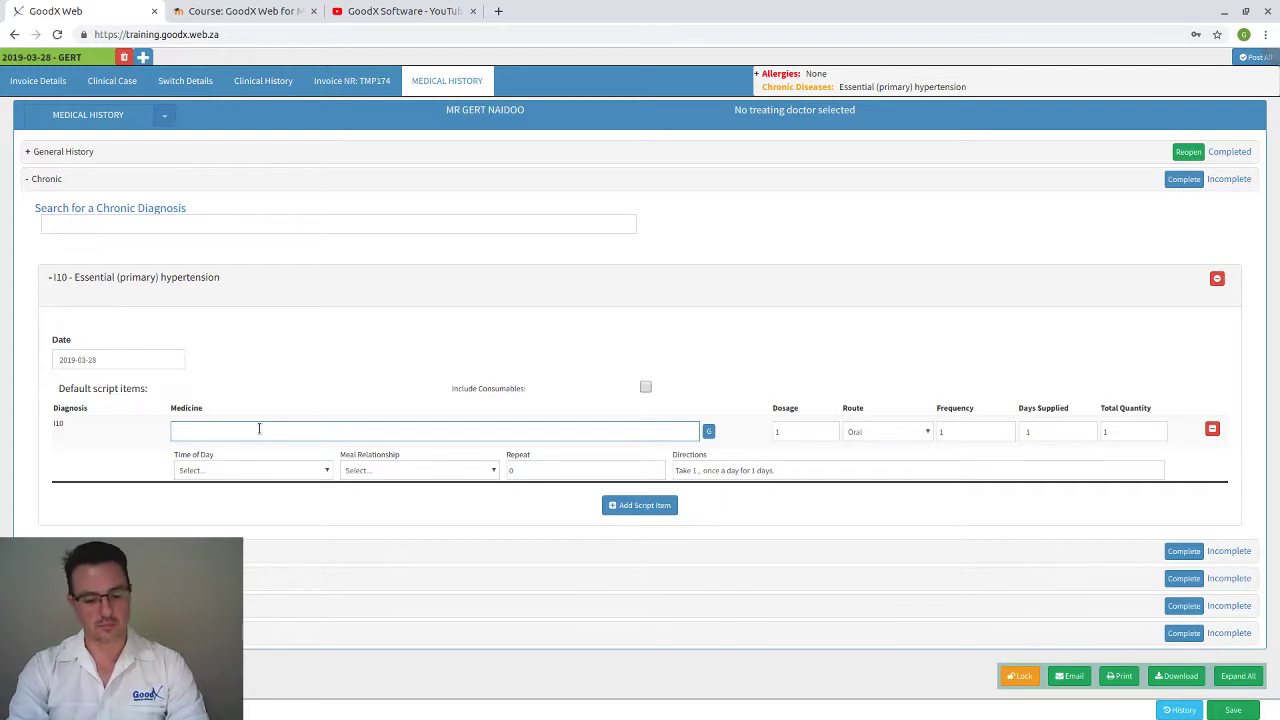
pyautogui.write('a')
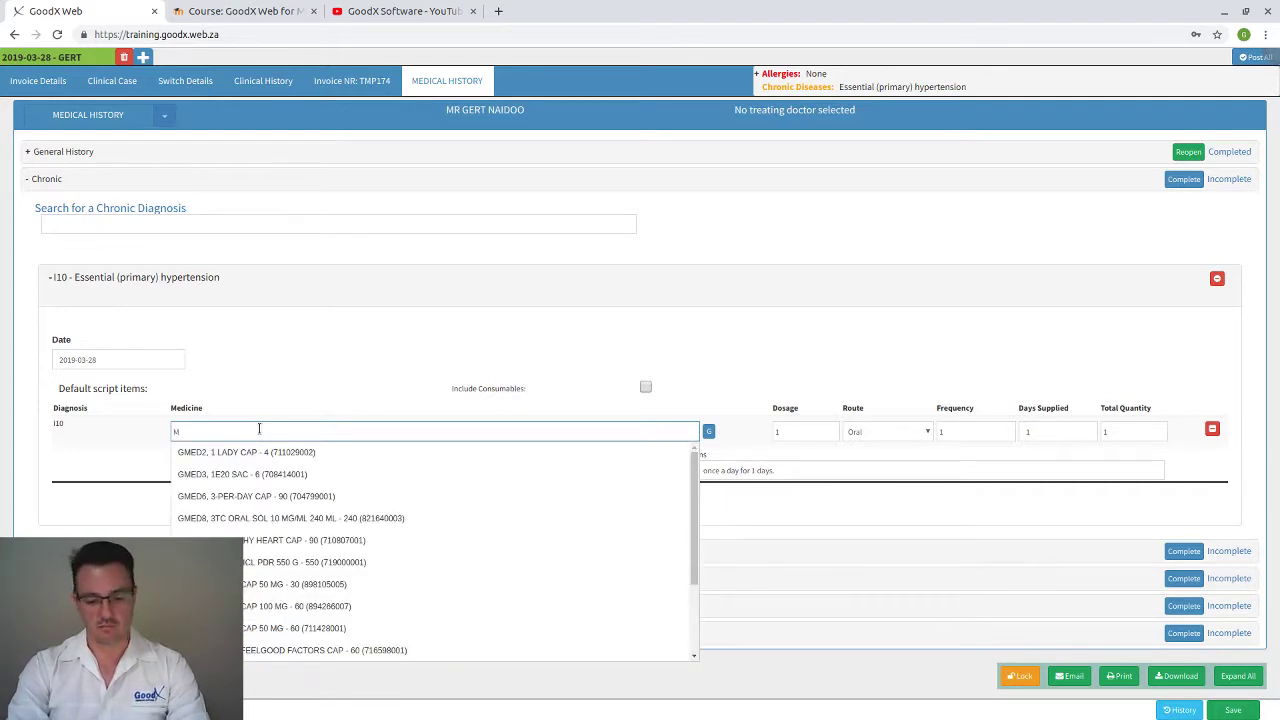
pyautogui.write('YPRO')
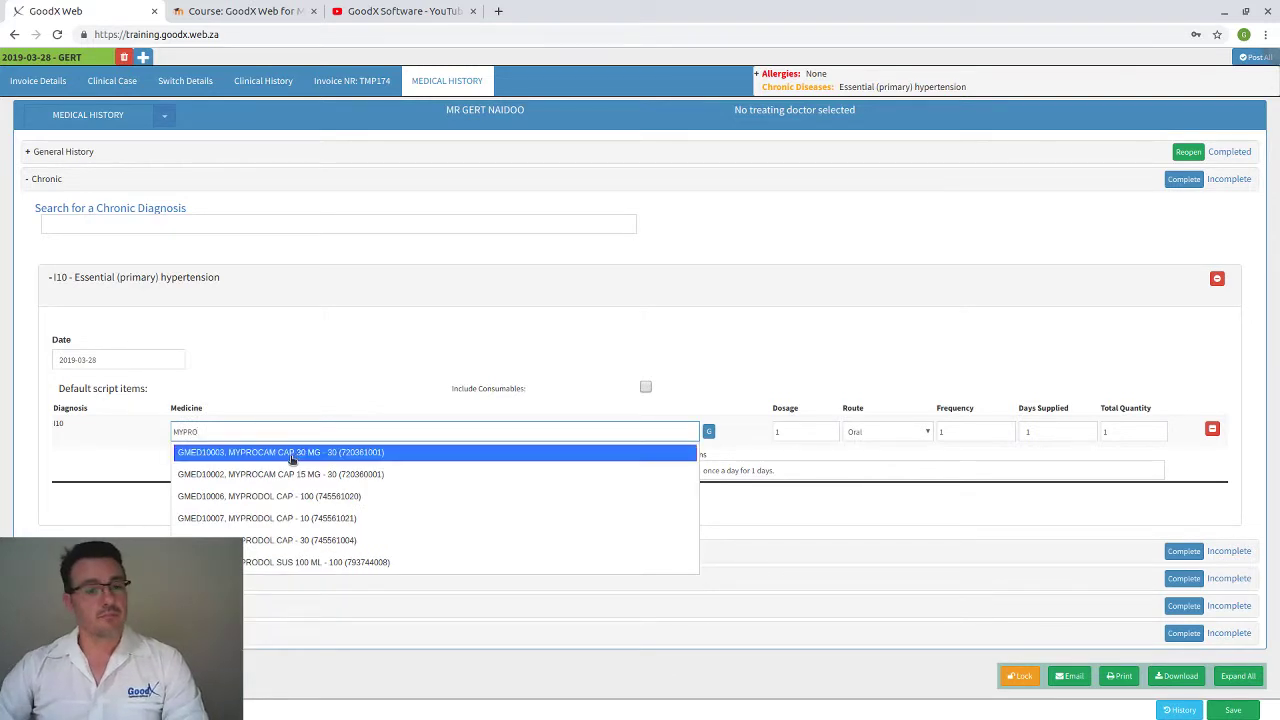
pyautogui.click(280, 519)
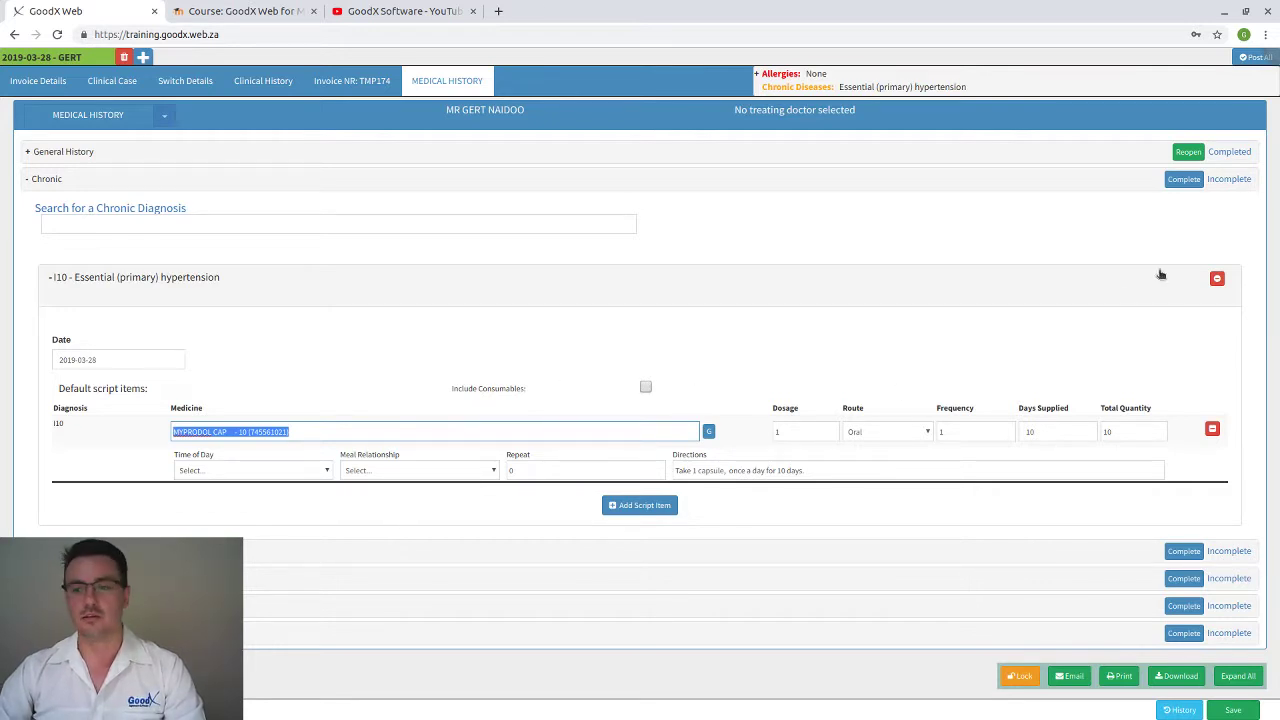
pyautogui.click(1183, 181)
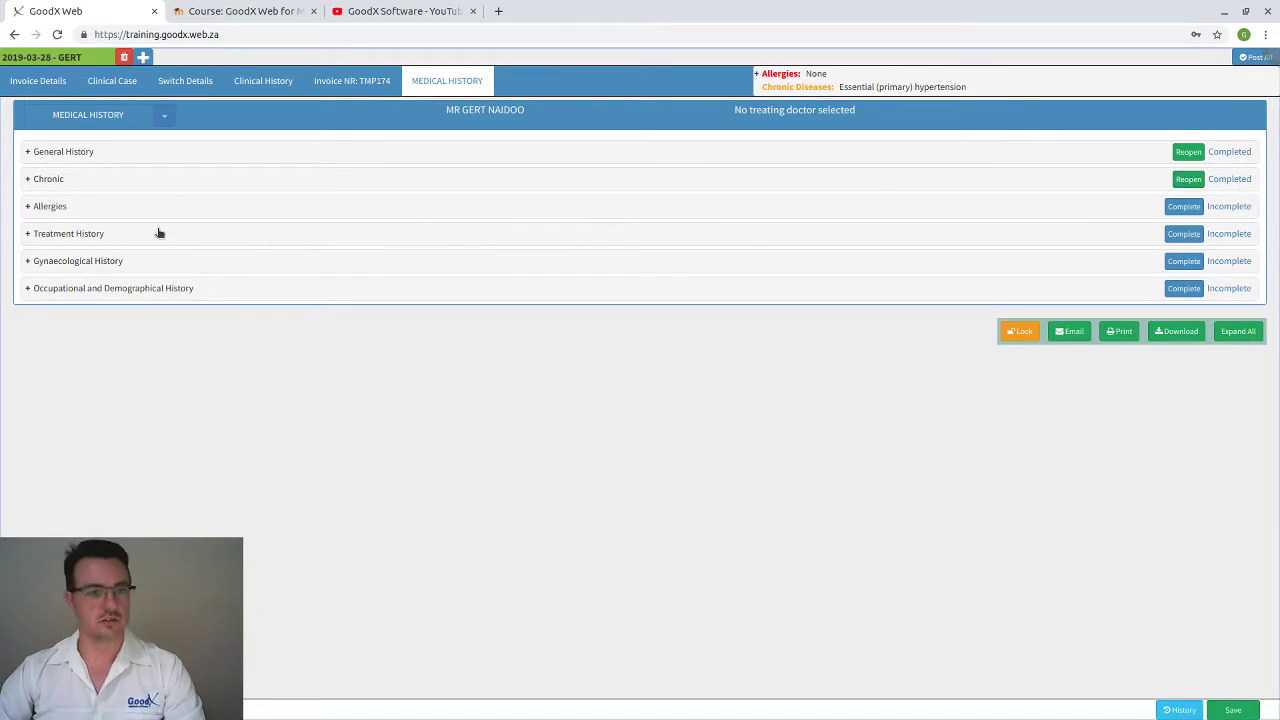
# Step: In the Allergies section, add Penicillins as a drug class allergy and Gluten as a natural allergy
pyautogui.click(58, 207)
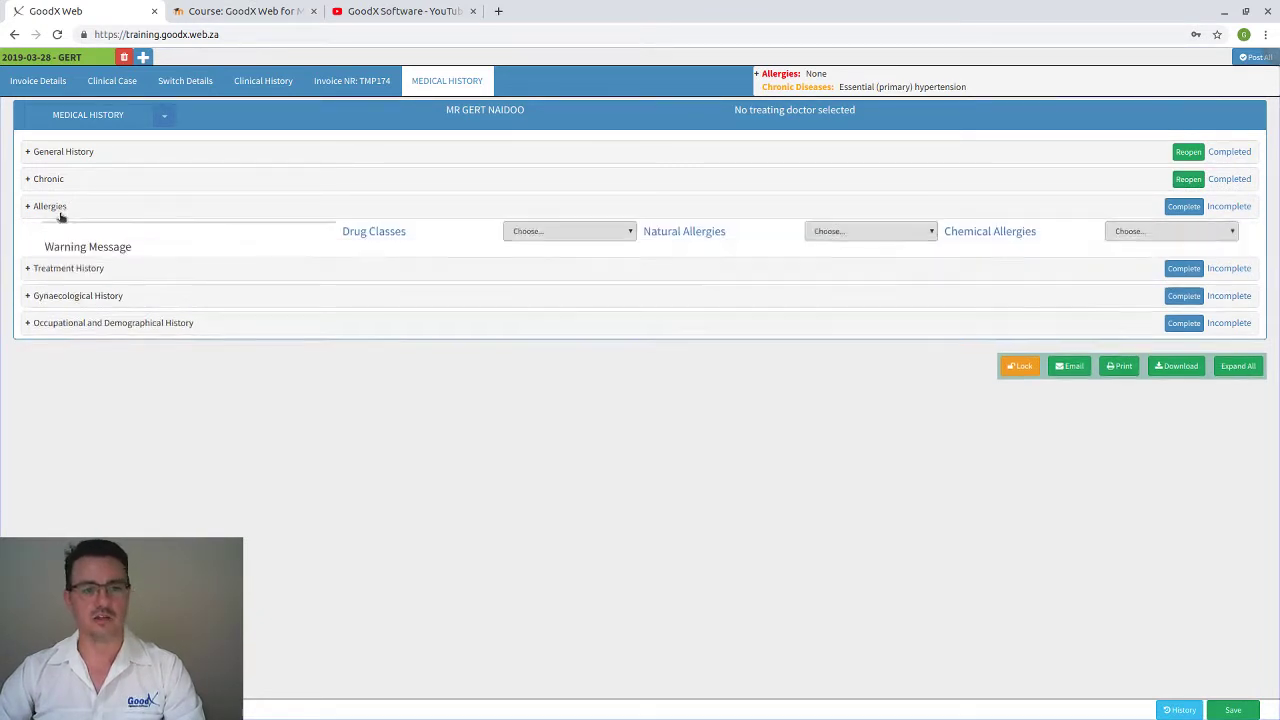
pyautogui.rightClick(526, 245)
pyautogui.click(521, 243)
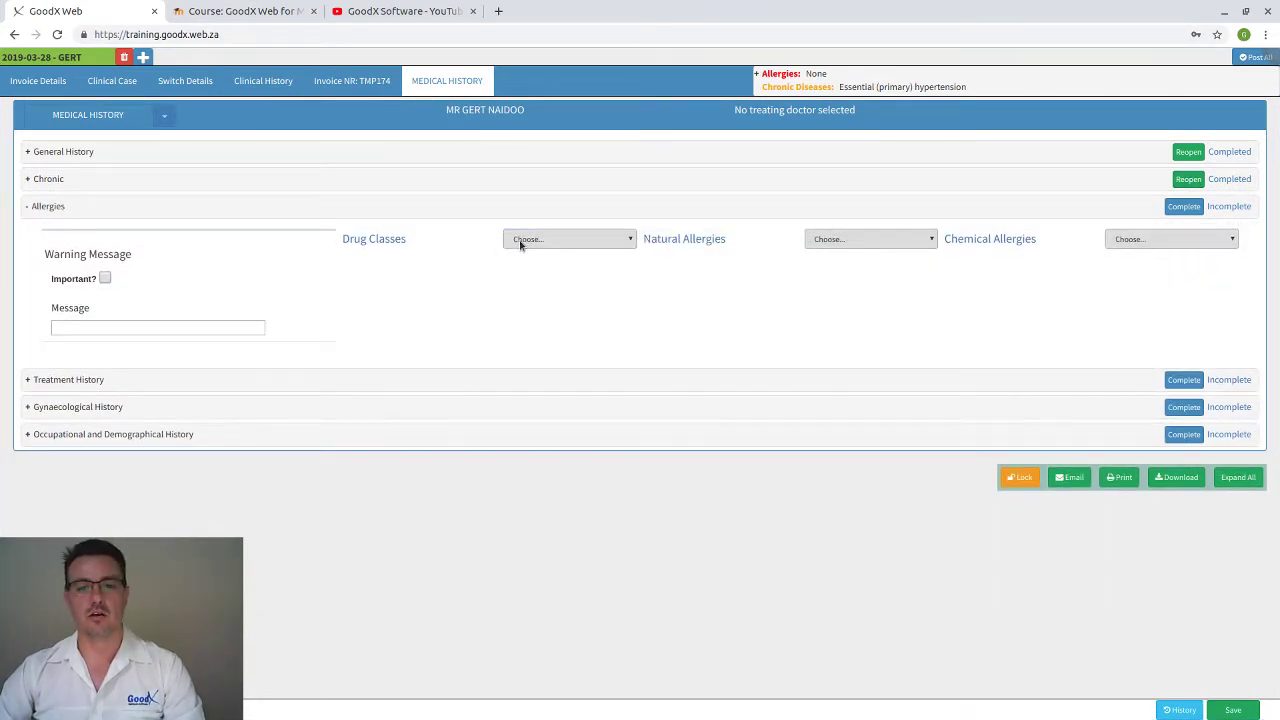
pyautogui.click(522, 241)
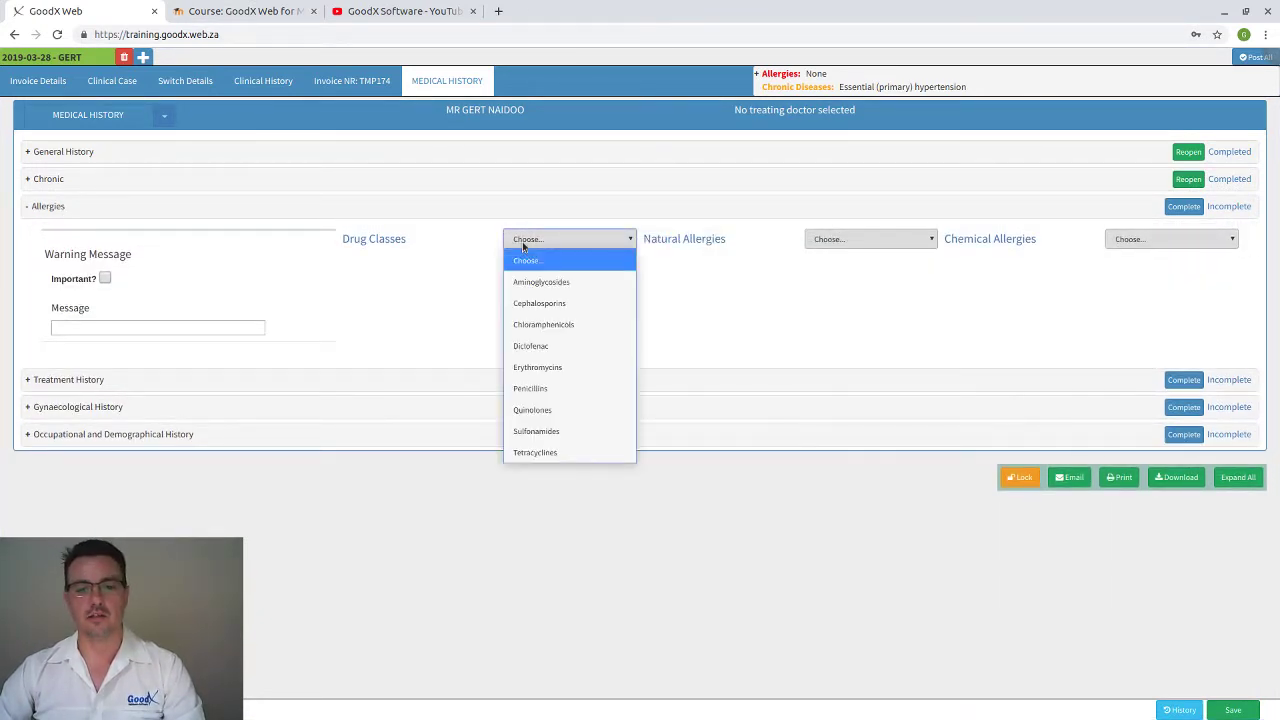
pyautogui.click(533, 389)
pyautogui.click(834, 242)
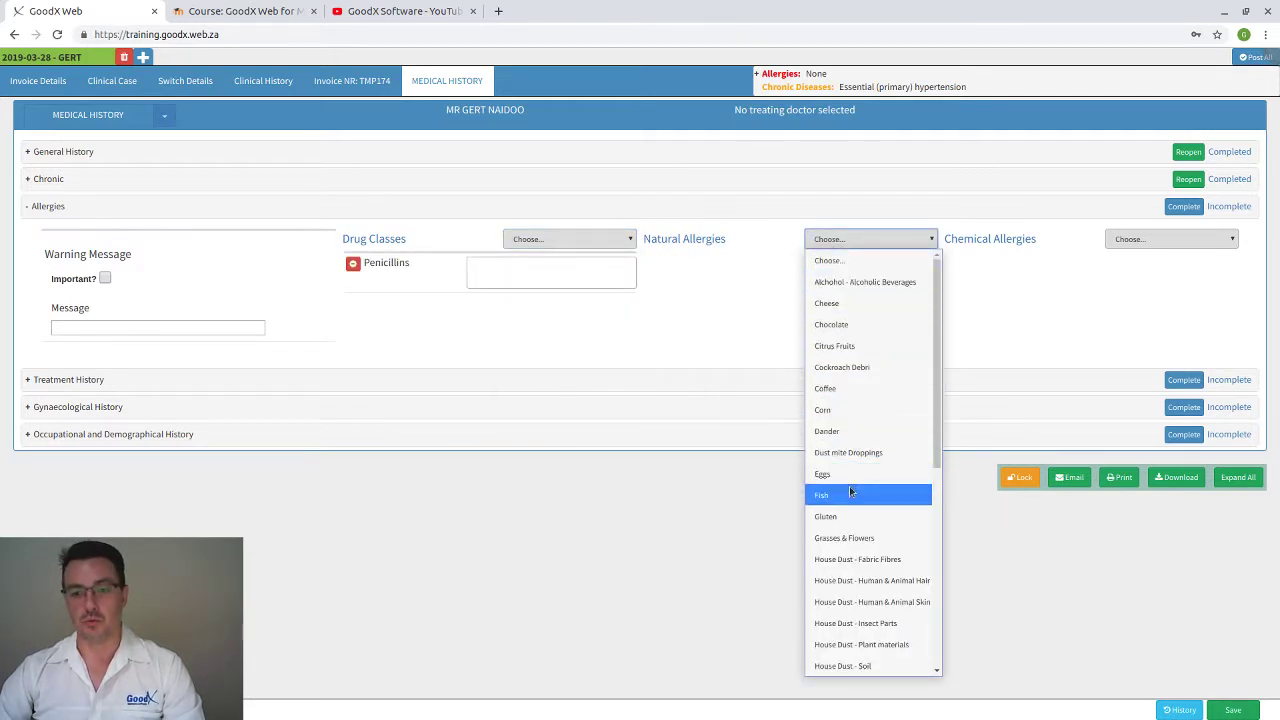
pyautogui.click(850, 516)
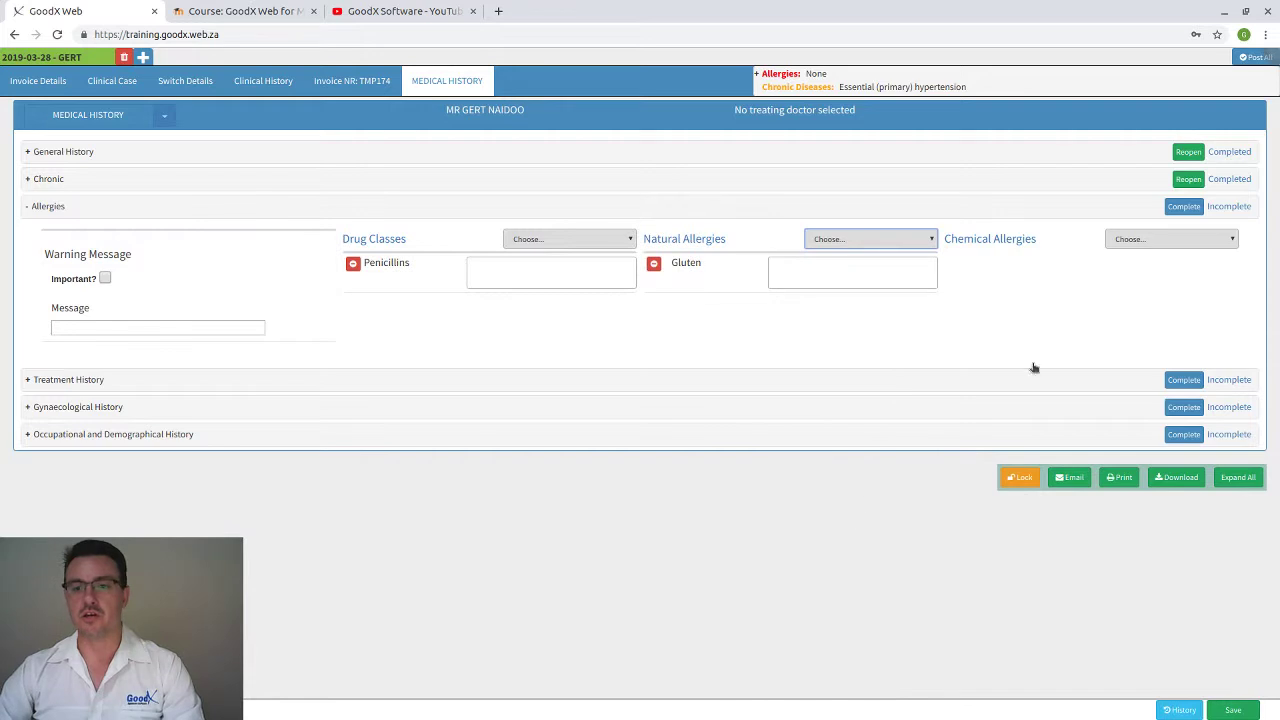
# Step: Add ASPIRIN (ACETYLSALICYLIC ACID) as a chemical allergy with the note "GDFJHHJK"
pyautogui.click(1128, 242)
pyautogui.scroll(-12, 1136, 332)
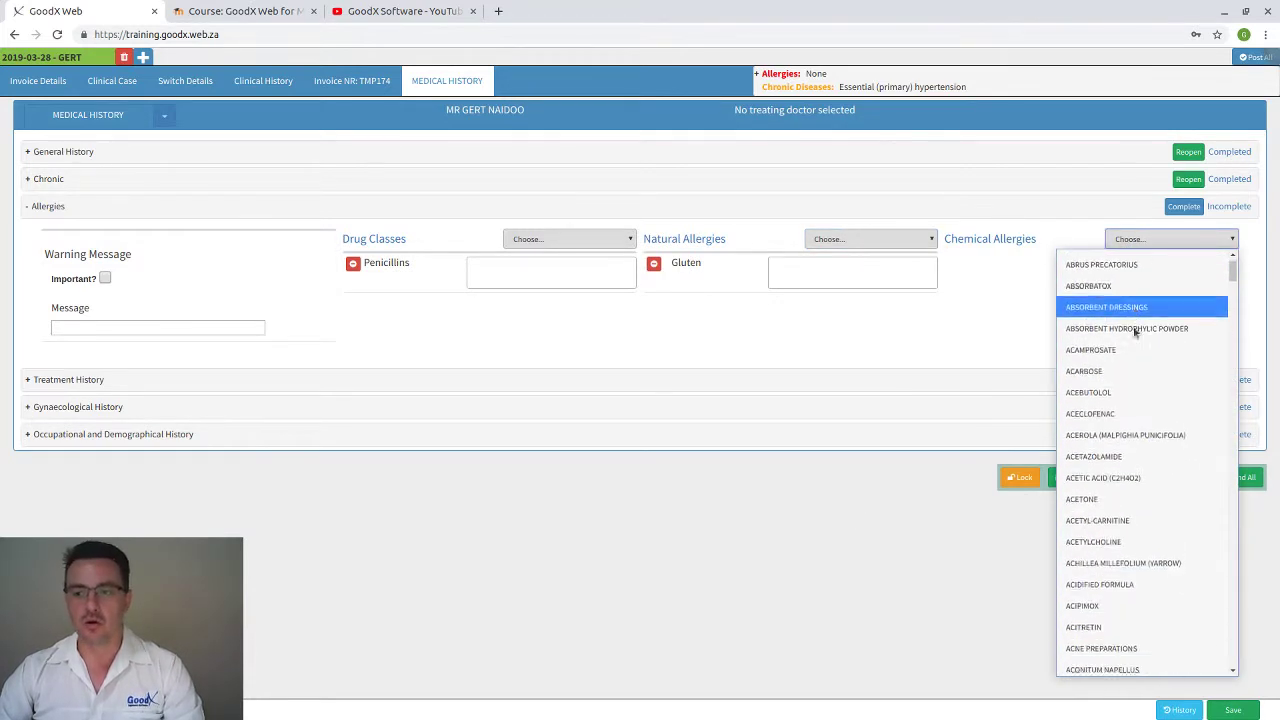
pyautogui.scroll(-15, 1138, 335)
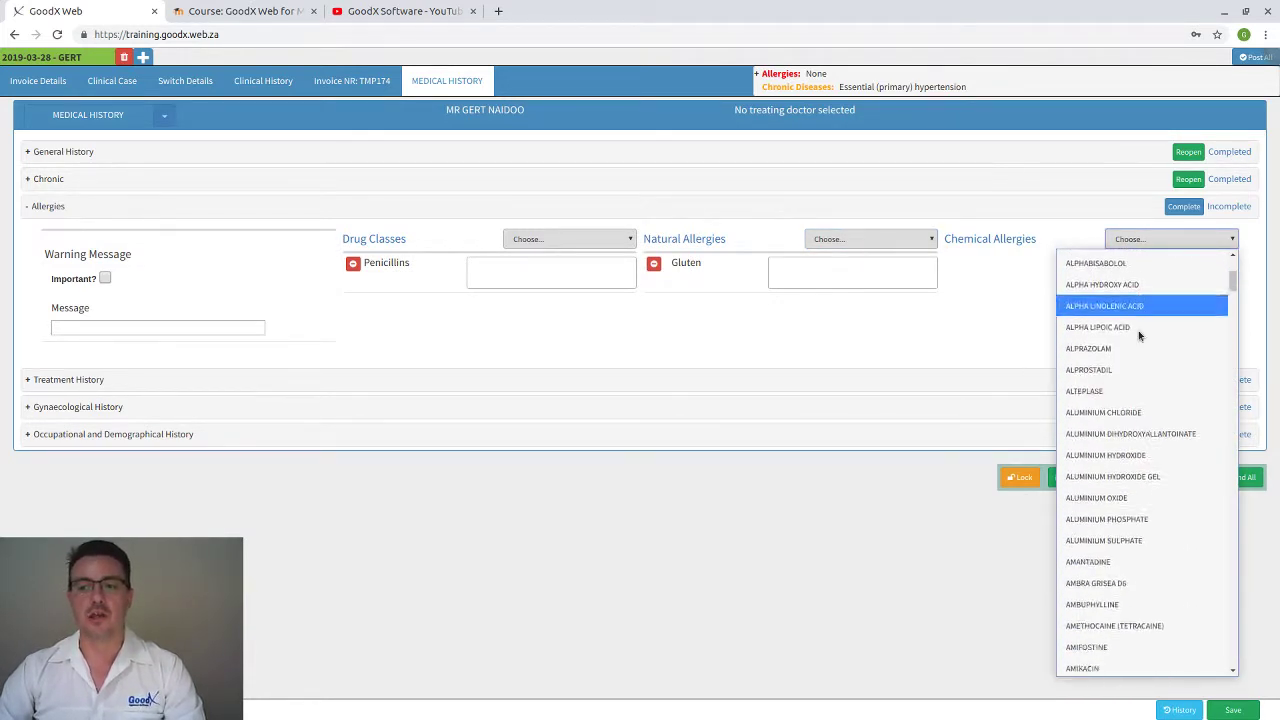
pyautogui.scroll(-15, 1138, 335)
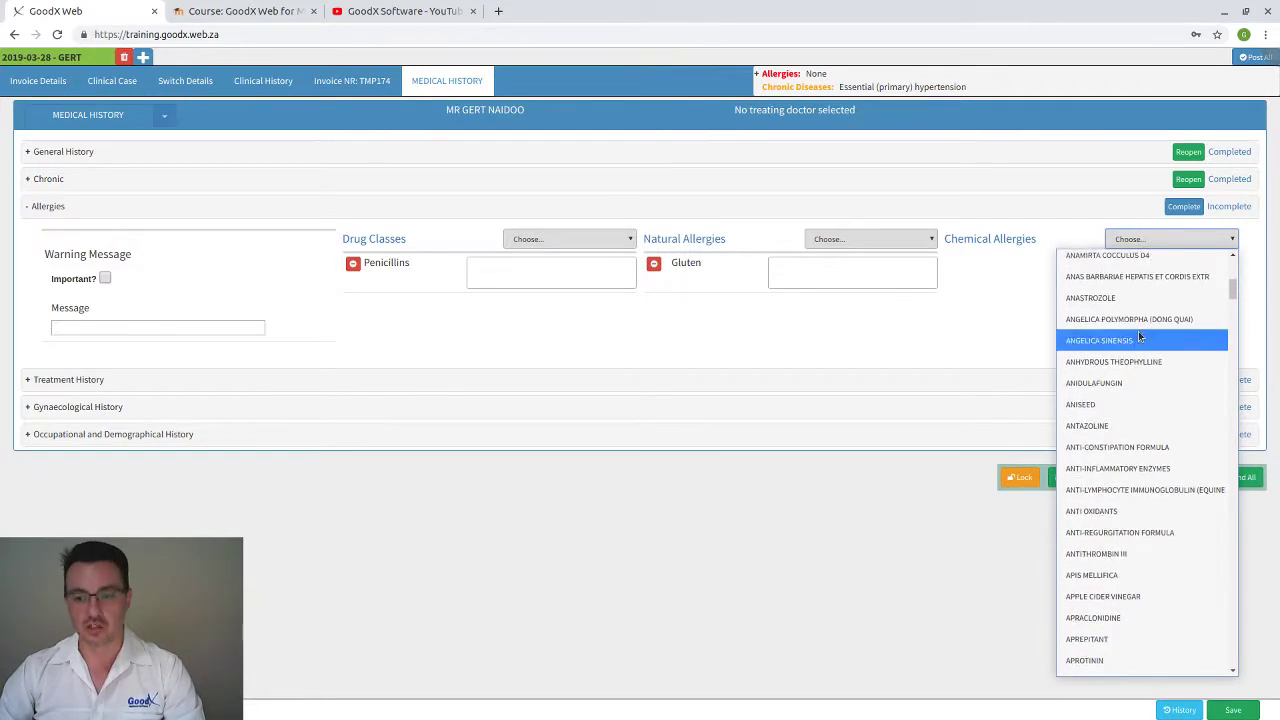
pyautogui.scroll(-15, 1138, 336)
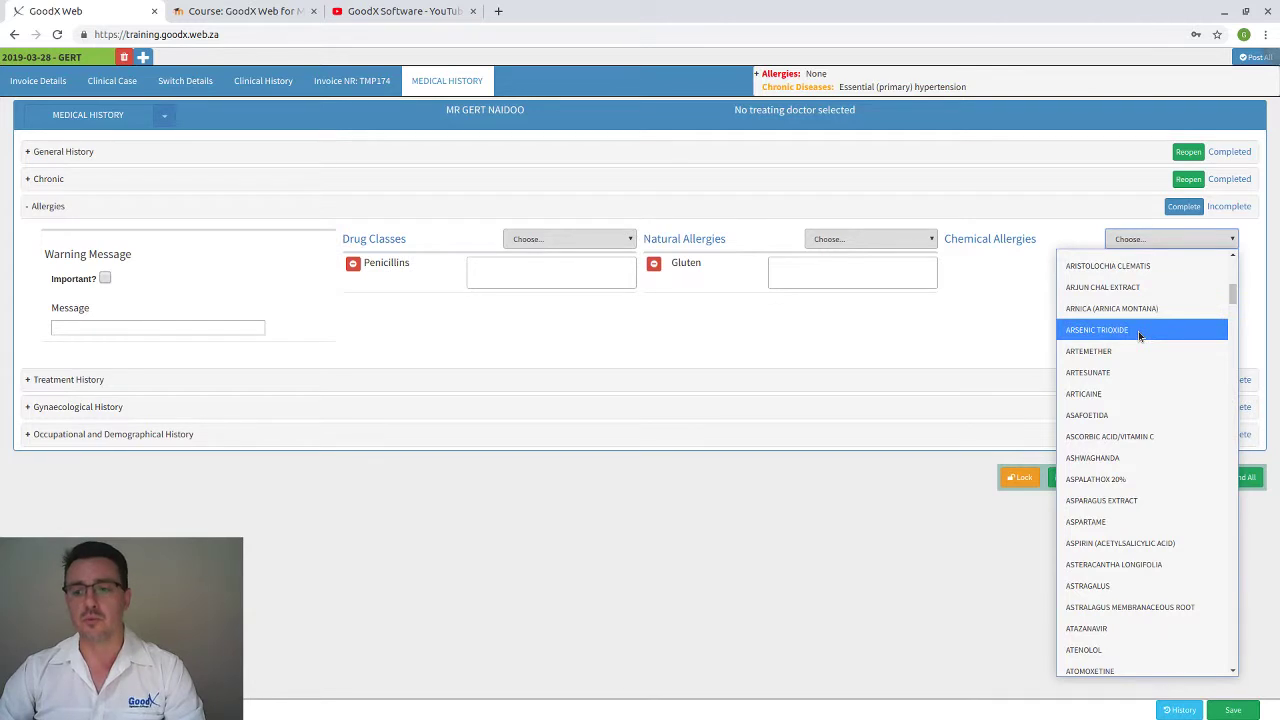
pyautogui.click(1132, 546)
pyautogui.click(1119, 273)
pyautogui.write('GDFJHHJK')
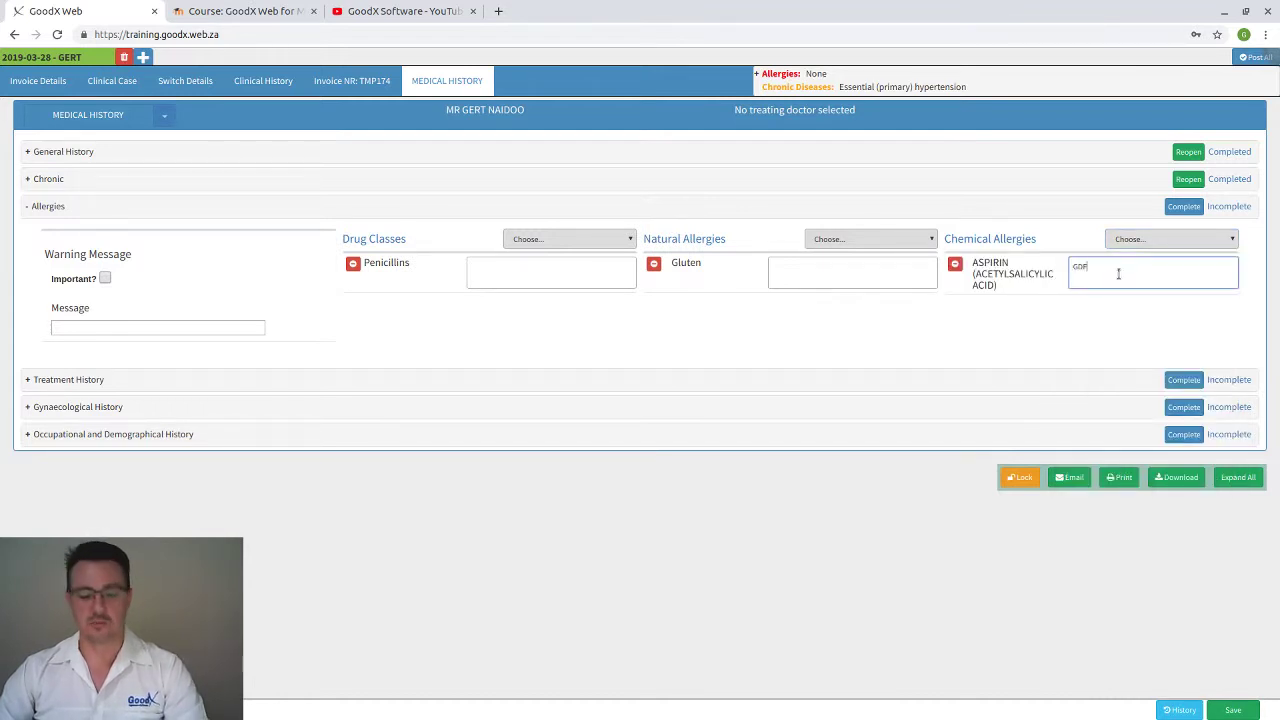
# Step: Enter the allergy warning message "PATIENT IS VERY ALLERGIC", flagged as important, and mark the Allergies section as complete
pyautogui.click(86, 326)
pyautogui.write('pA')
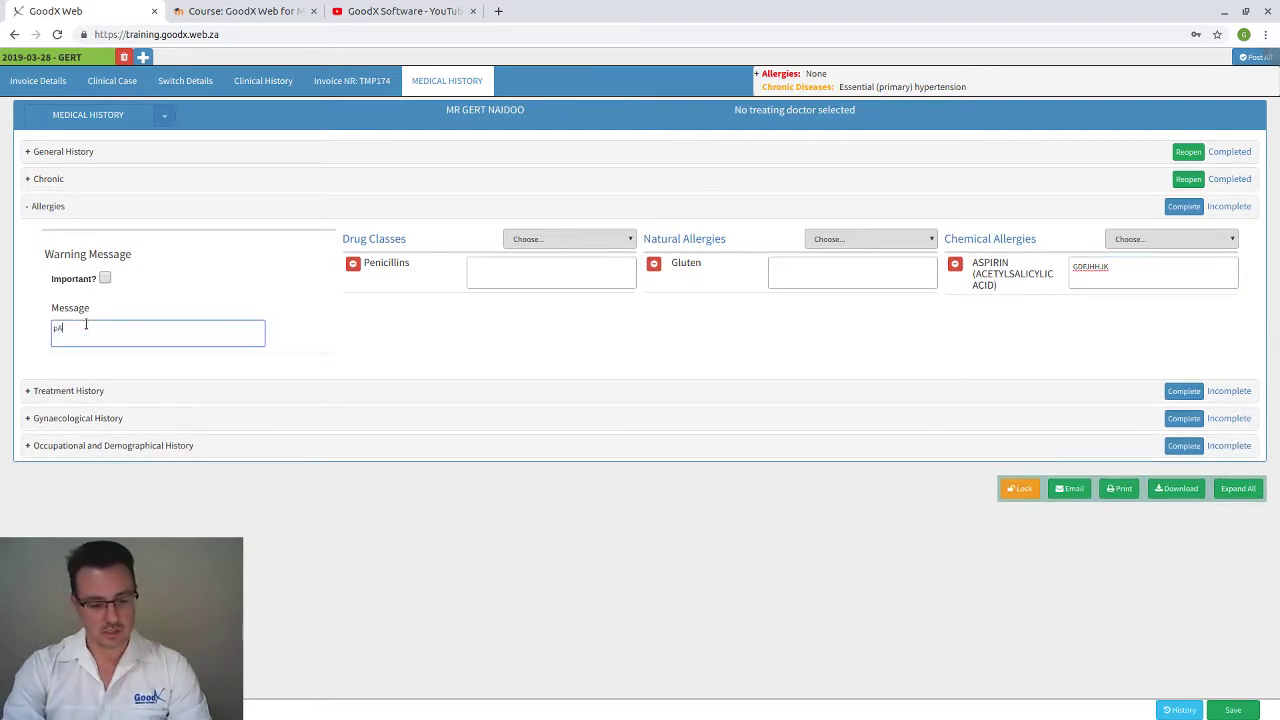
pyautogui.write('TIENT A VER')
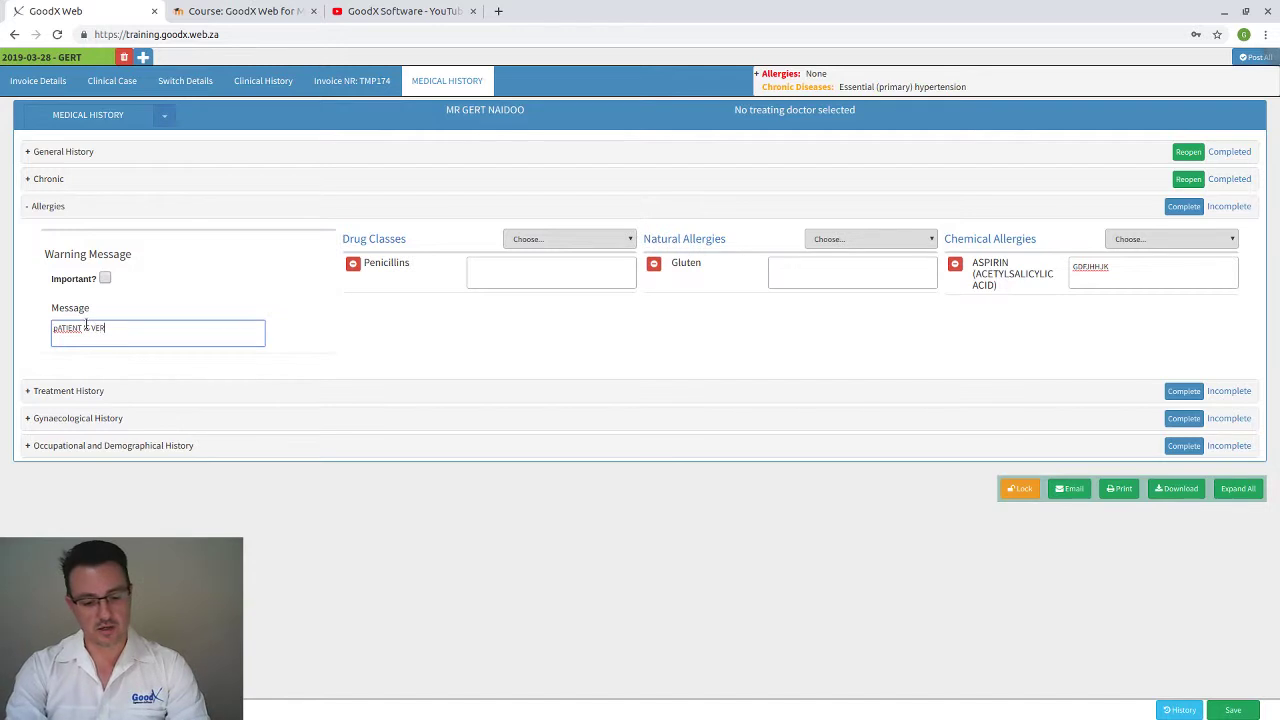
pyautogui.write('Y ALLERGIC')
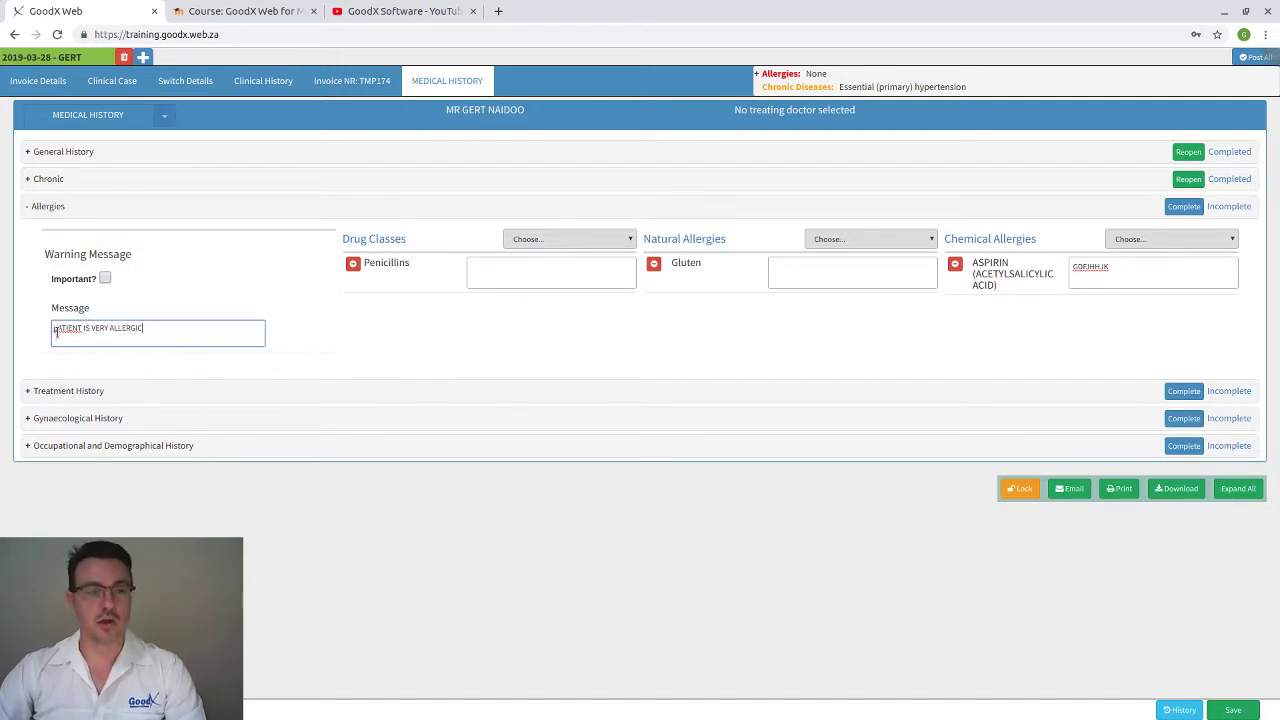
pyautogui.click(56, 331)
pyautogui.press('BackSpace')
pyautogui.write('P')
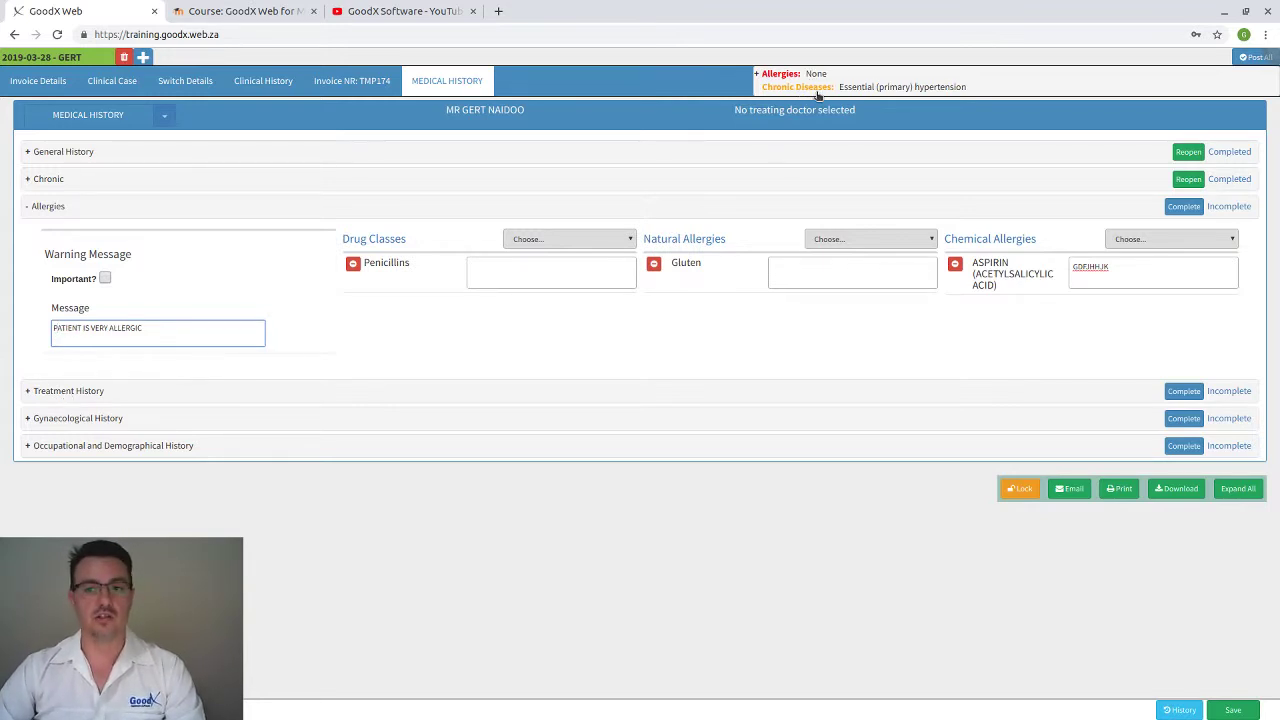
pyautogui.click(105, 280)
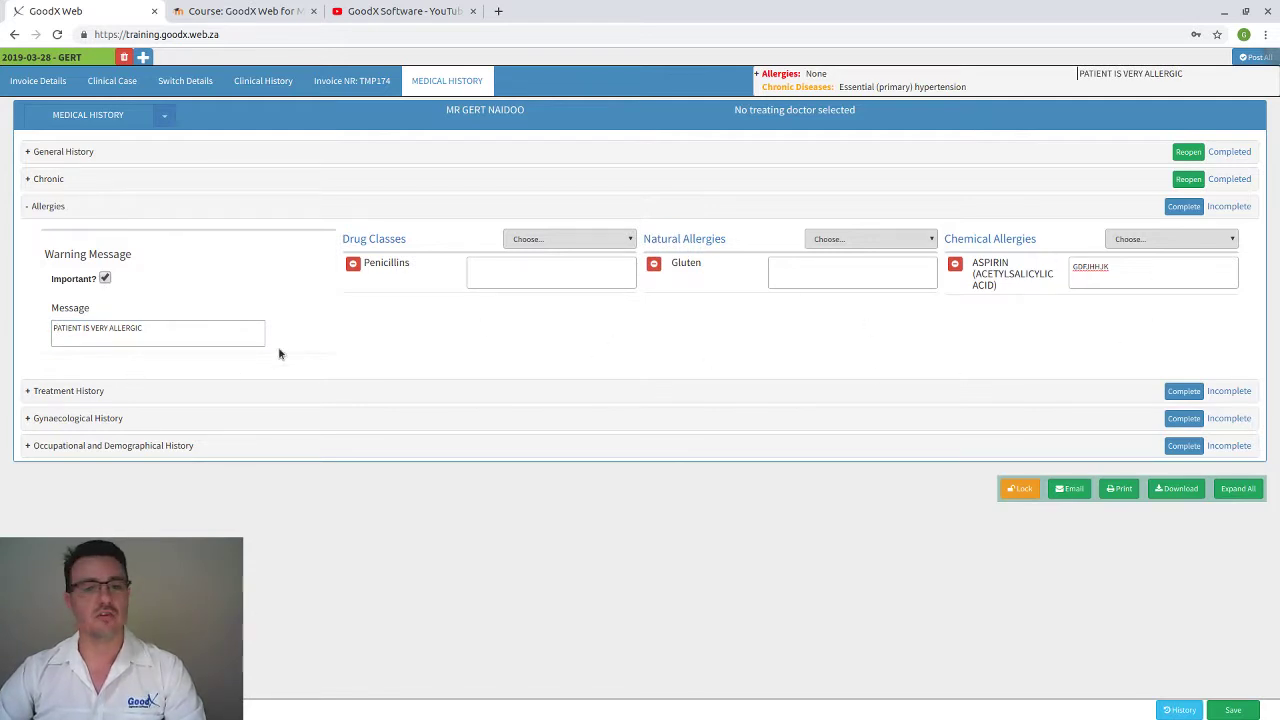
pyautogui.click(1184, 207)
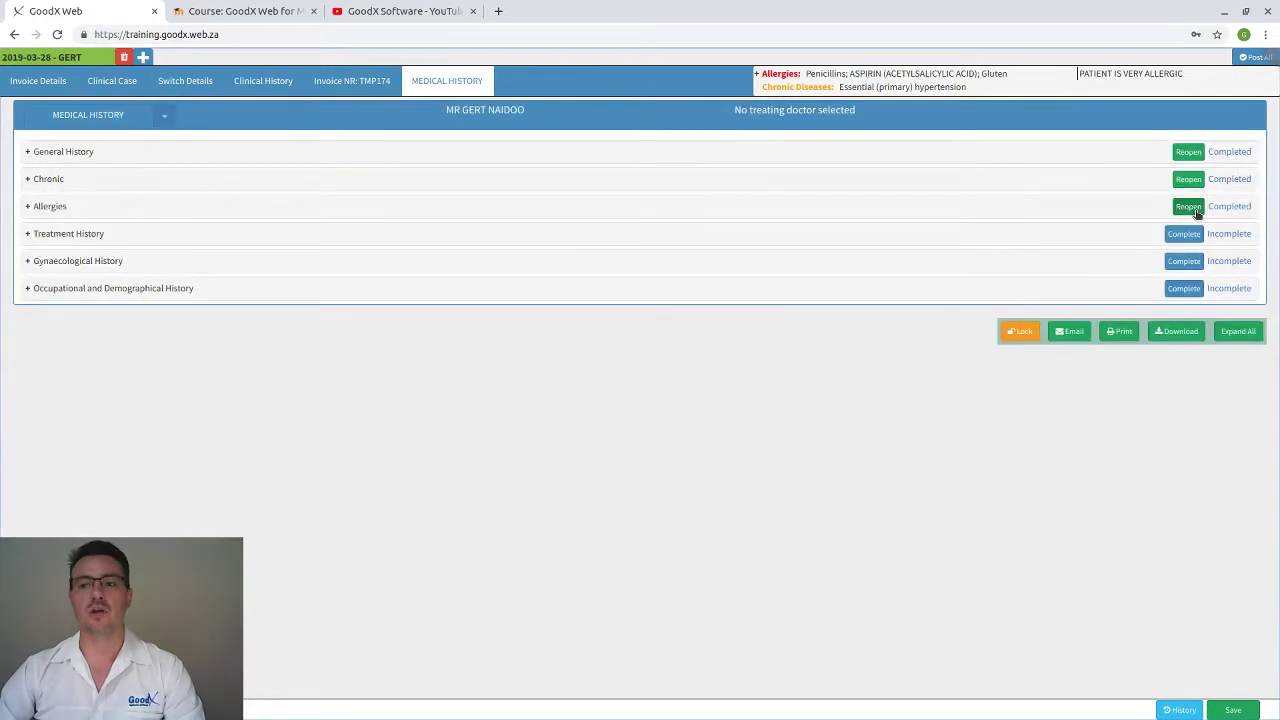
# Step: In the Treatment History section, add a blank treatment row and an operation named "Hip replace"
pyautogui.click(72, 237)
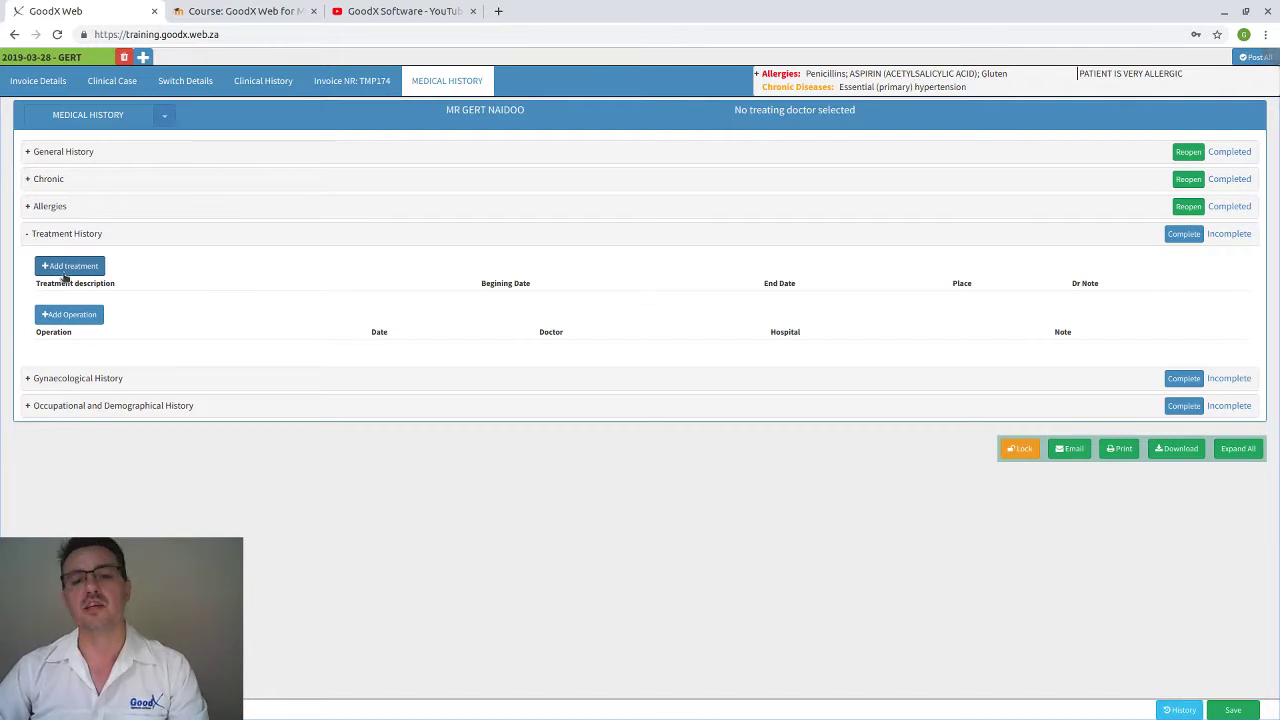
pyautogui.click(68, 267)
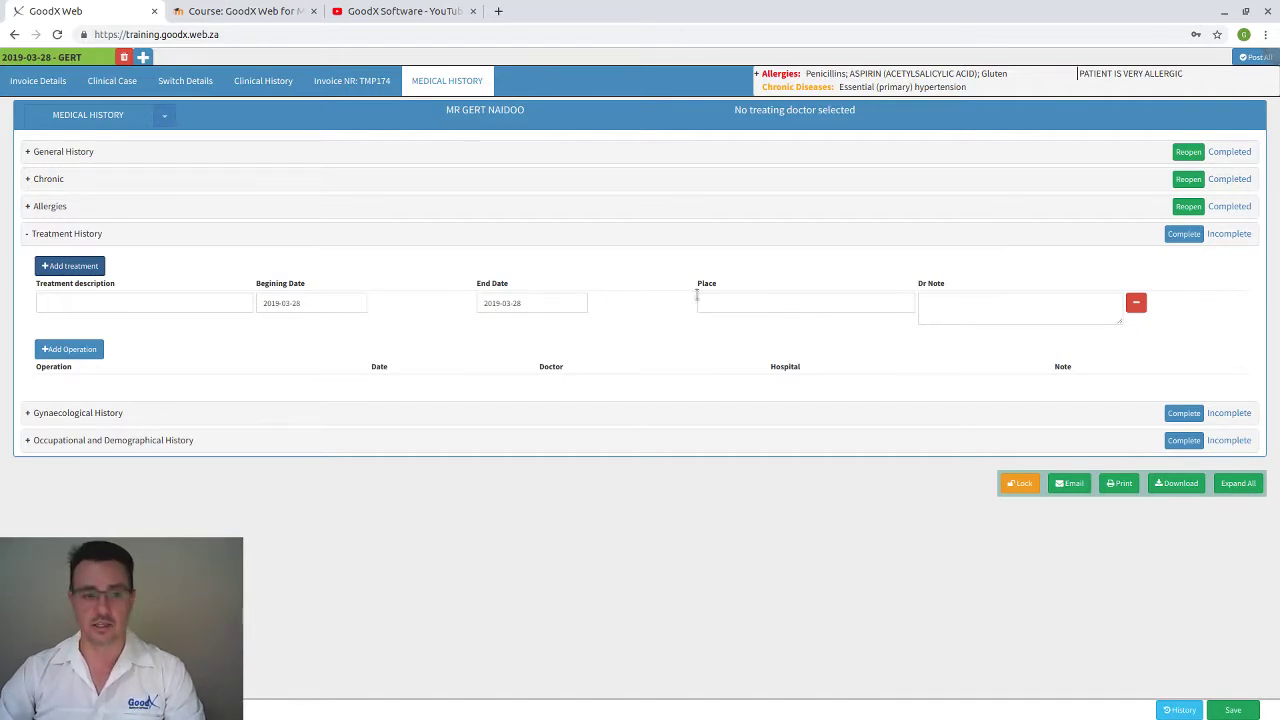
pyautogui.click(68, 351)
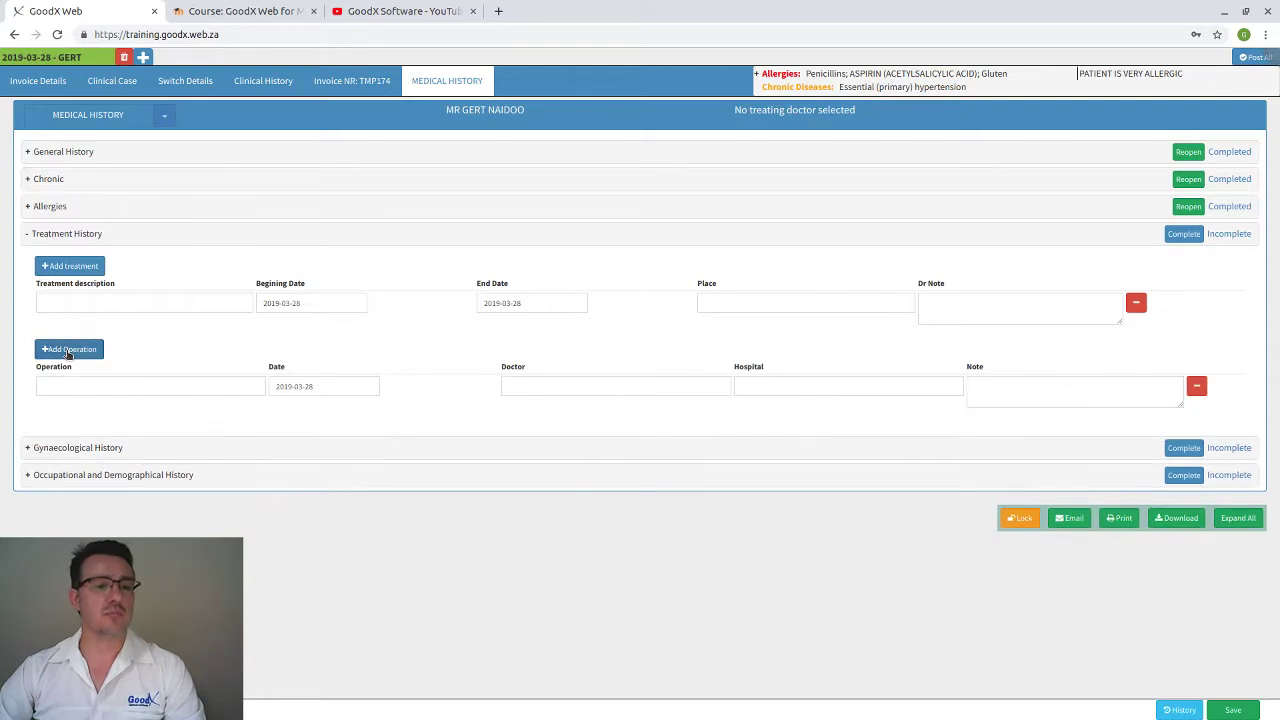
pyautogui.click(62, 390)
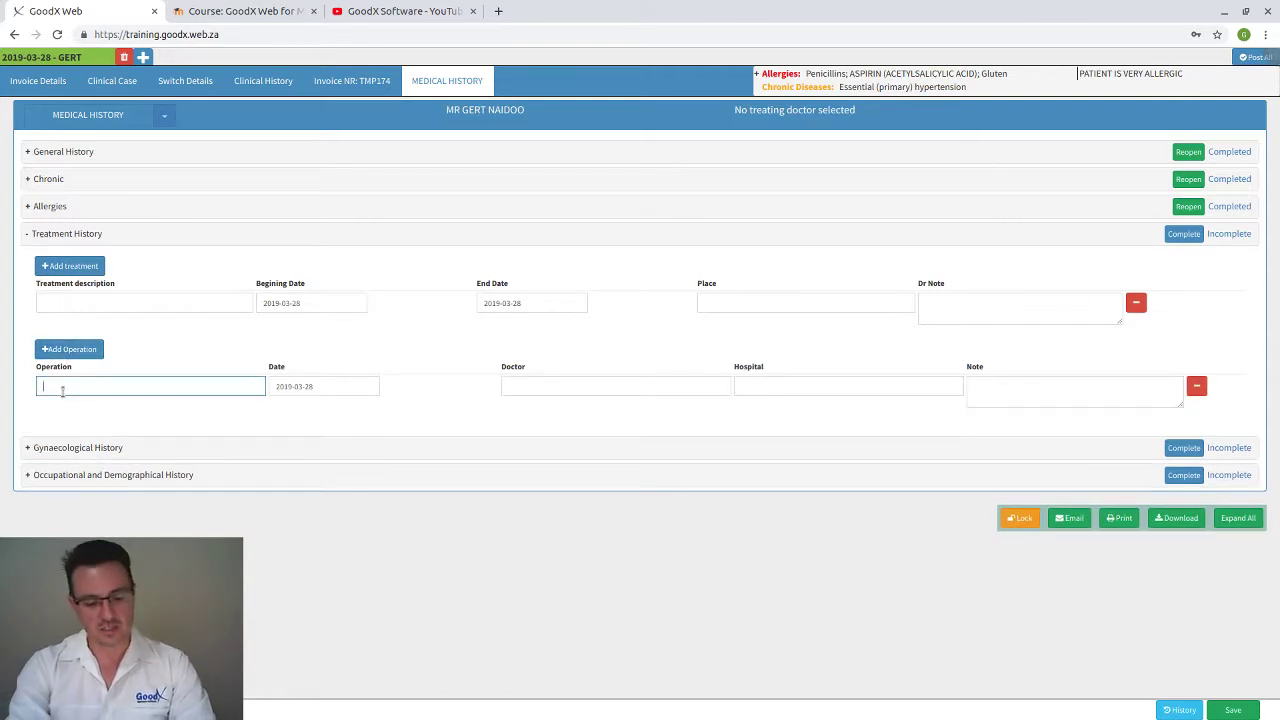
pyautogui.write('hip')
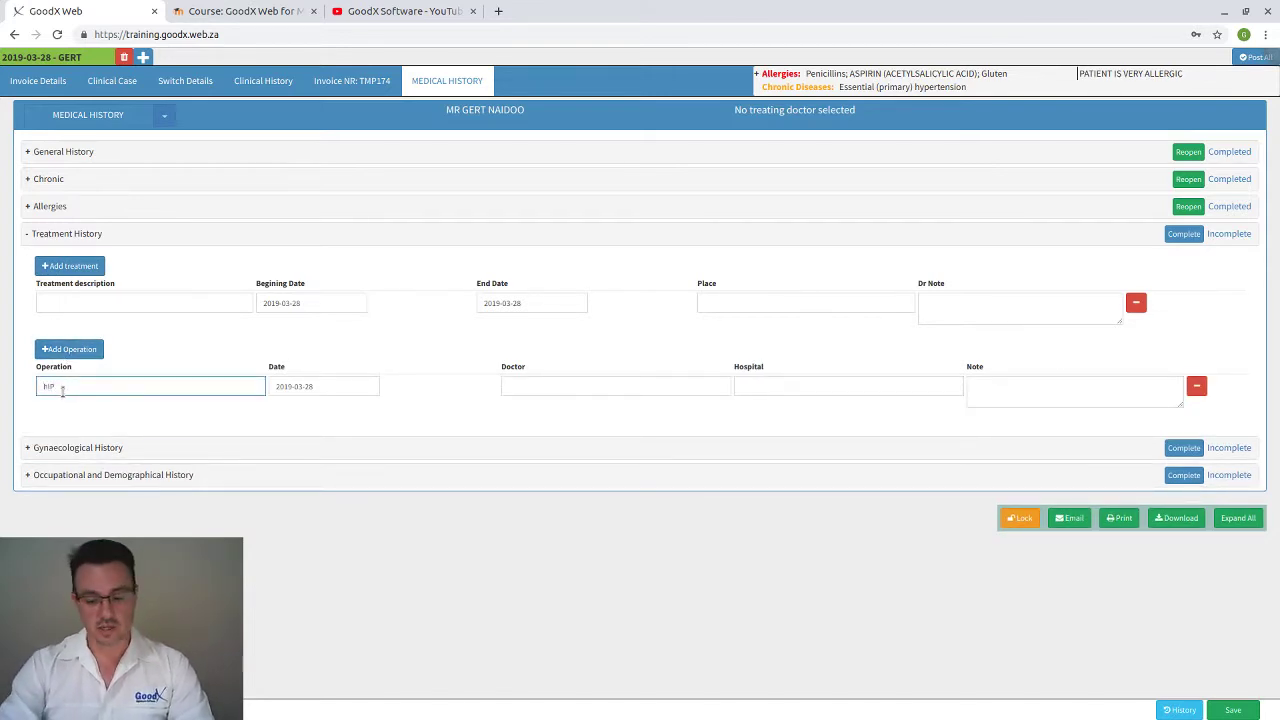
pyautogui.press('BackSpace')
pyautogui.press('BackSpace')
pyautogui.press('BackSpace')
pyautogui.write('Hip replace')
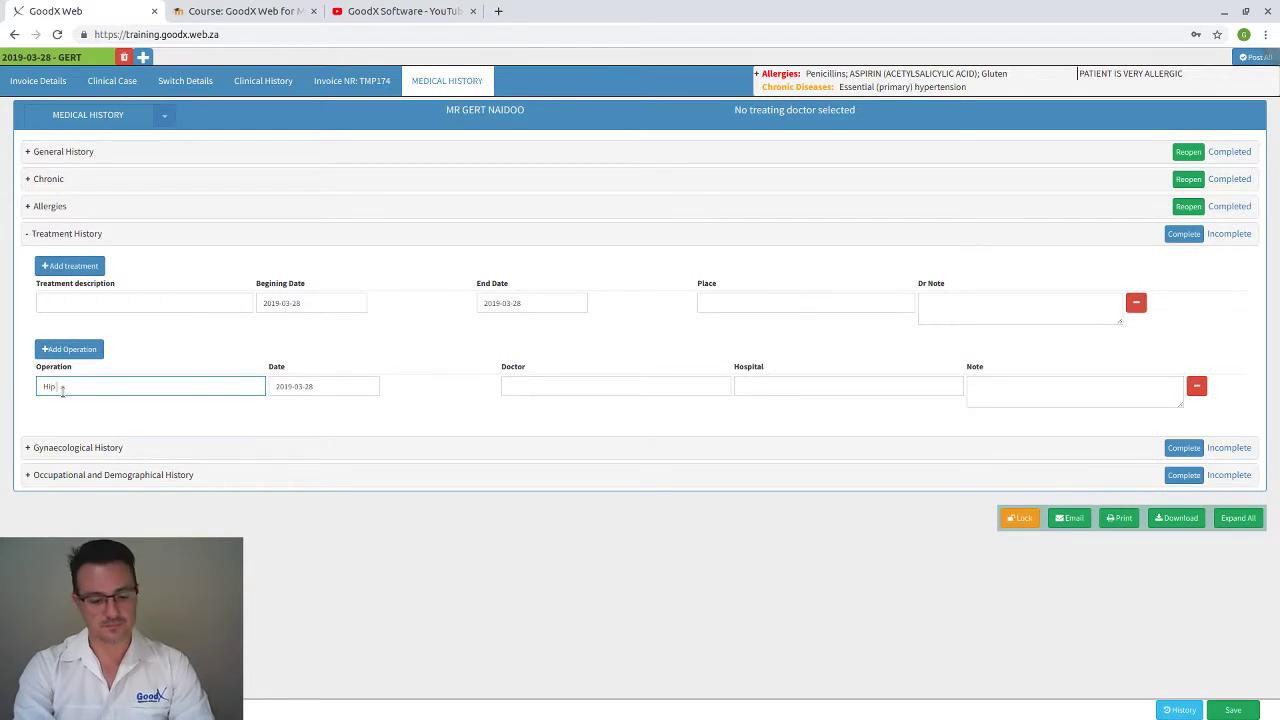
# Step: Set the hip replacement operation's date to 2018-09-03
pyautogui.press('Tab')
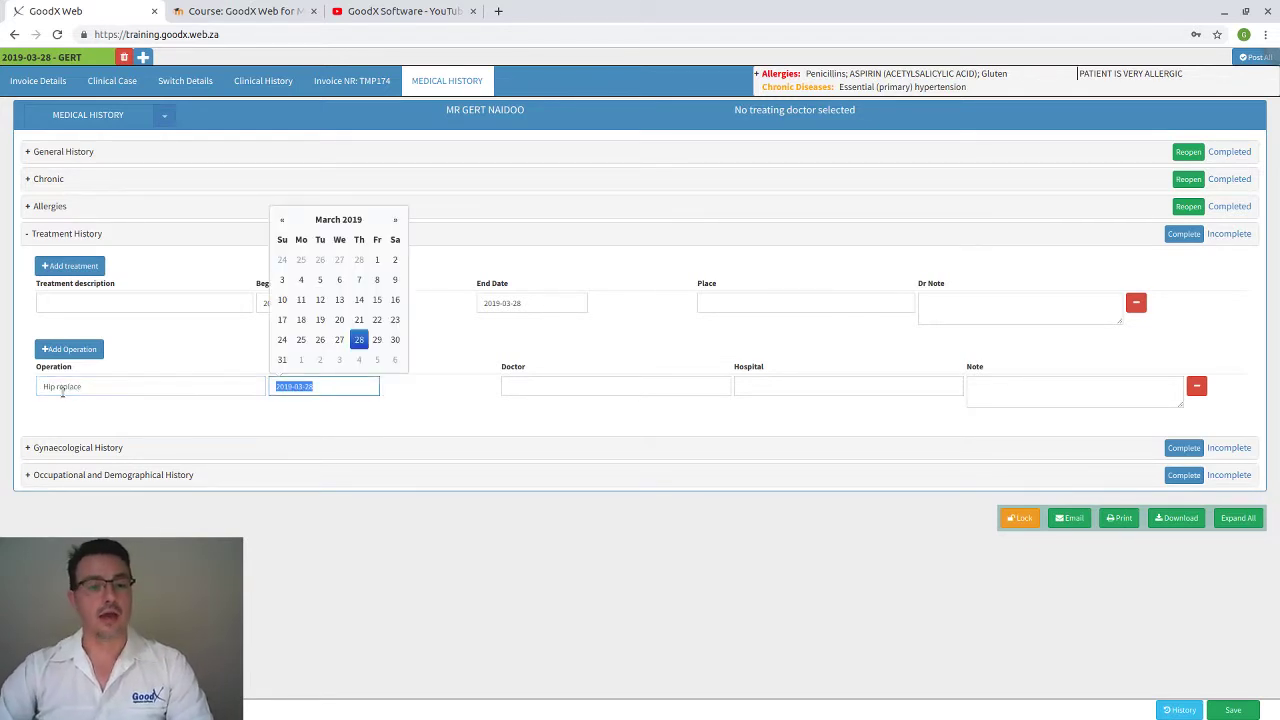
pyautogui.click(282, 220)
pyautogui.click(282, 220)
pyautogui.click(282, 220)
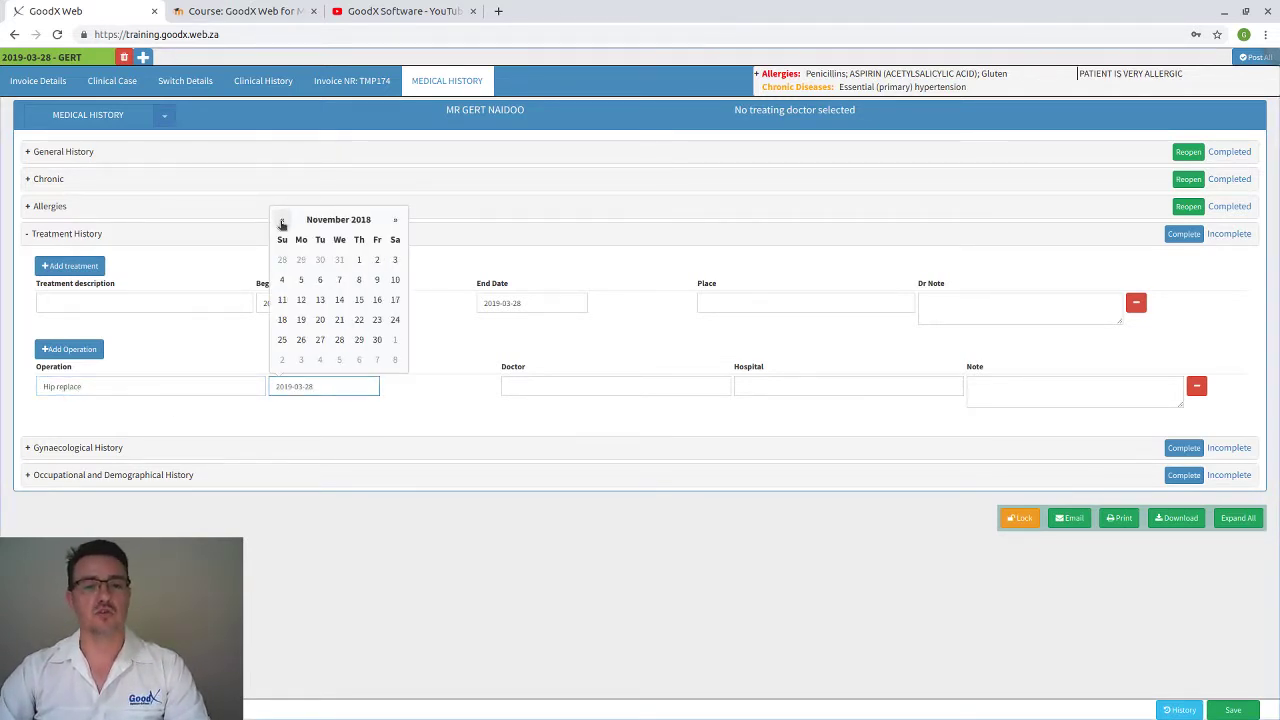
pyautogui.click(282, 220)
pyautogui.click(282, 220)
pyautogui.click(282, 220)
pyautogui.click(301, 280)
# Step: Enter the operation's doctor name and the hospital Wilgers, and mark the Treatment History section as complete
pyautogui.click(513, 385)
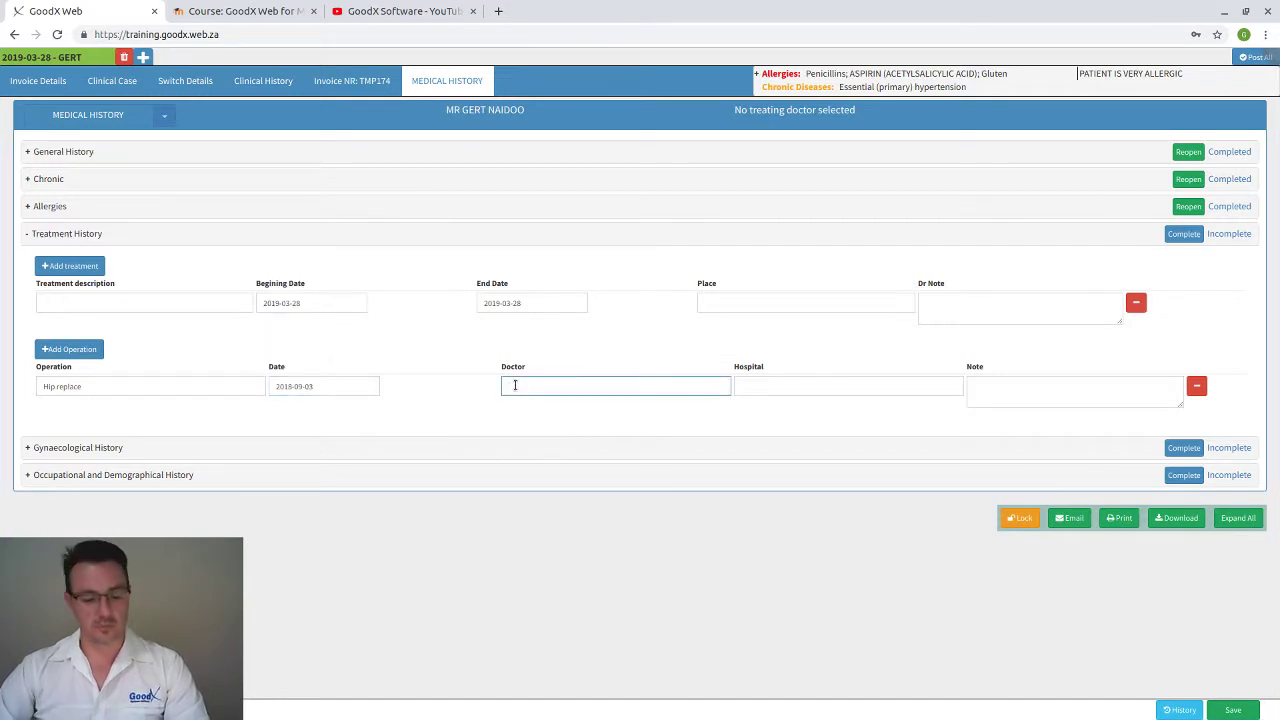
pyautogui.write('Dr Who')
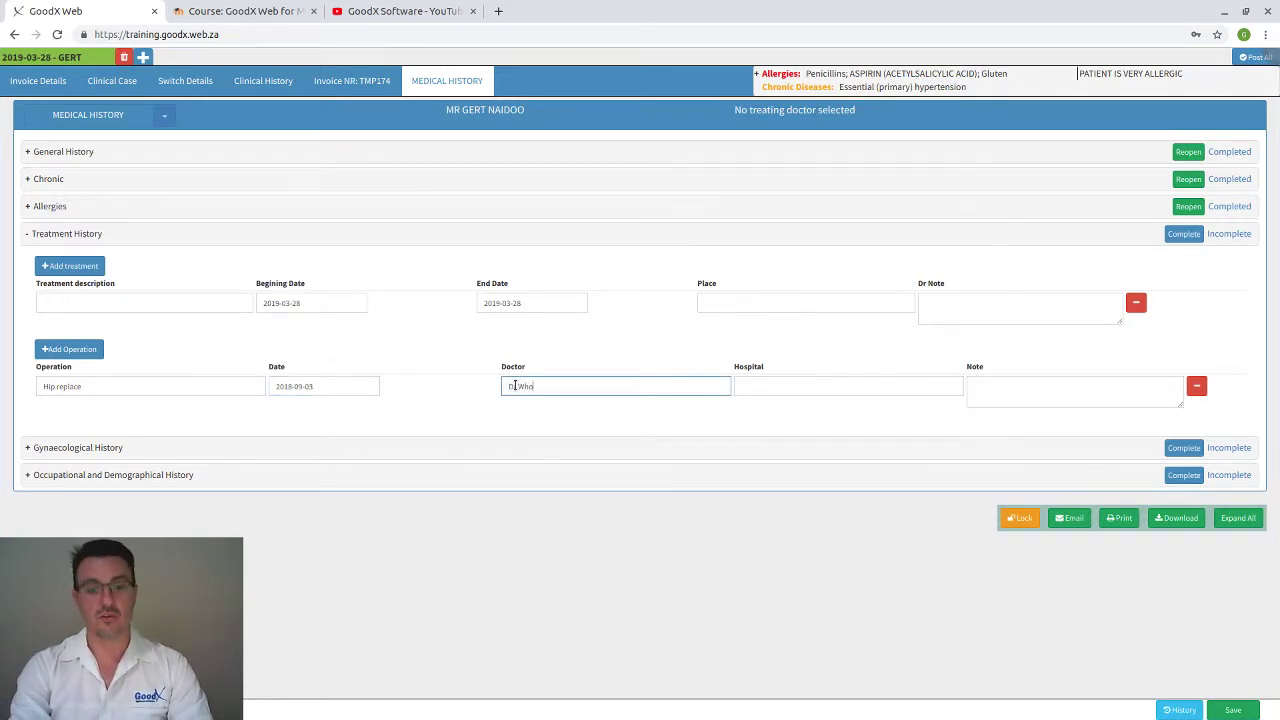
pyautogui.press('Tab')
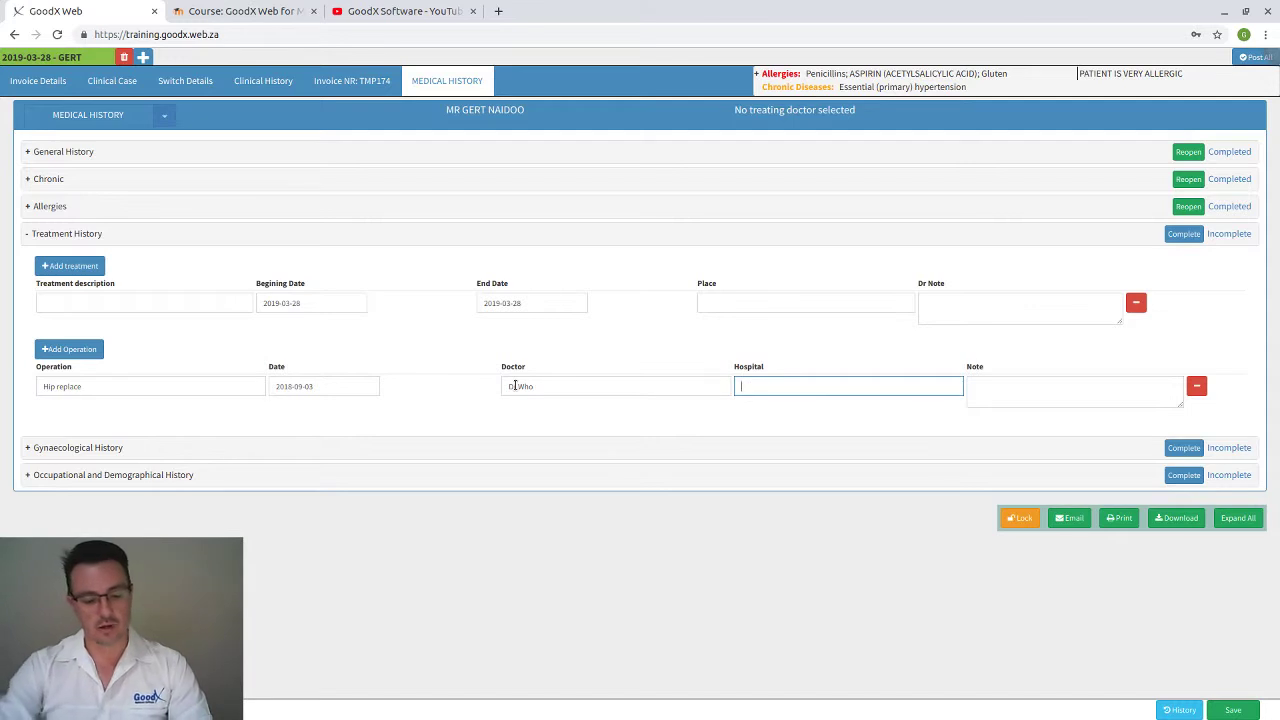
pyautogui.write('Wilgers')
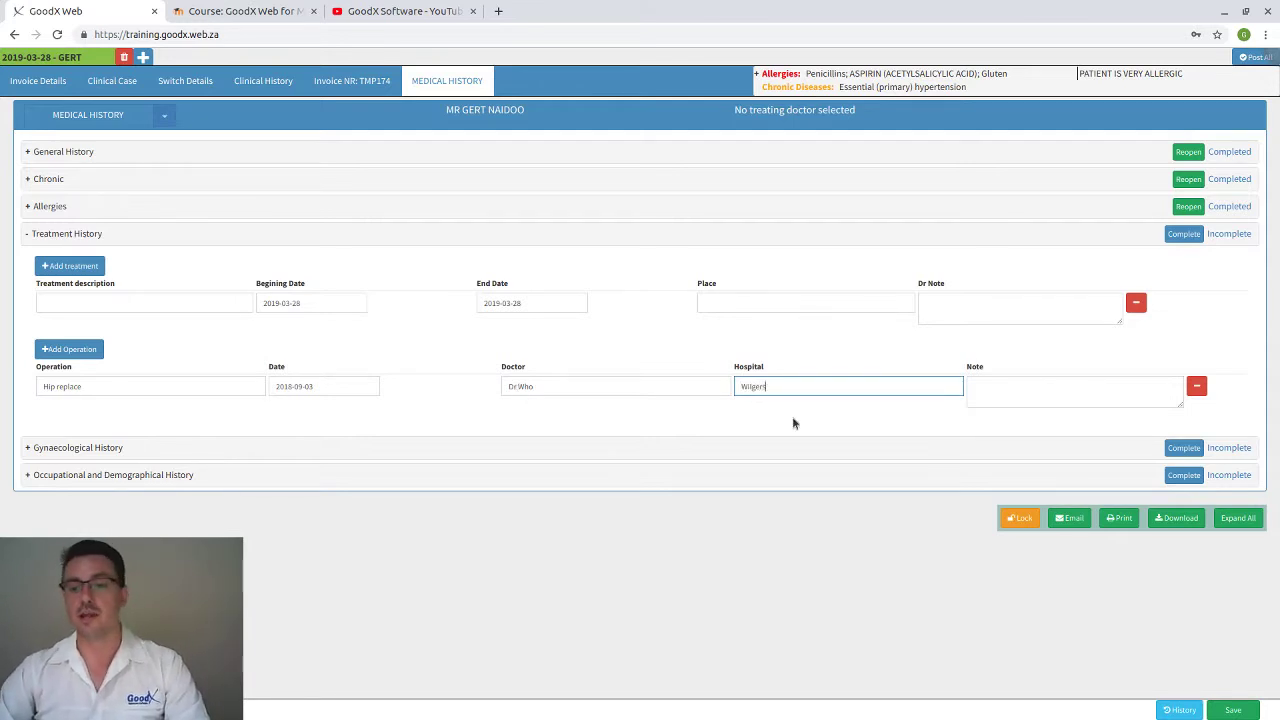
pyautogui.press('Tab')
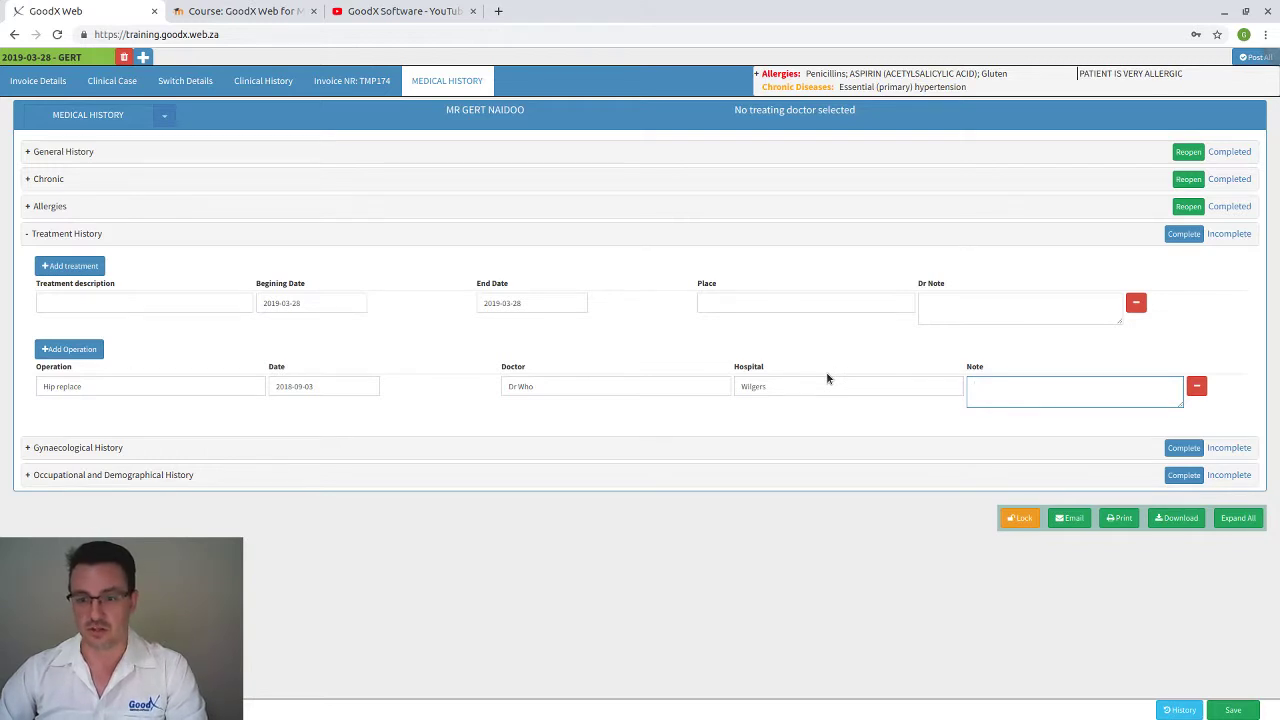
pyautogui.click(1185, 234)
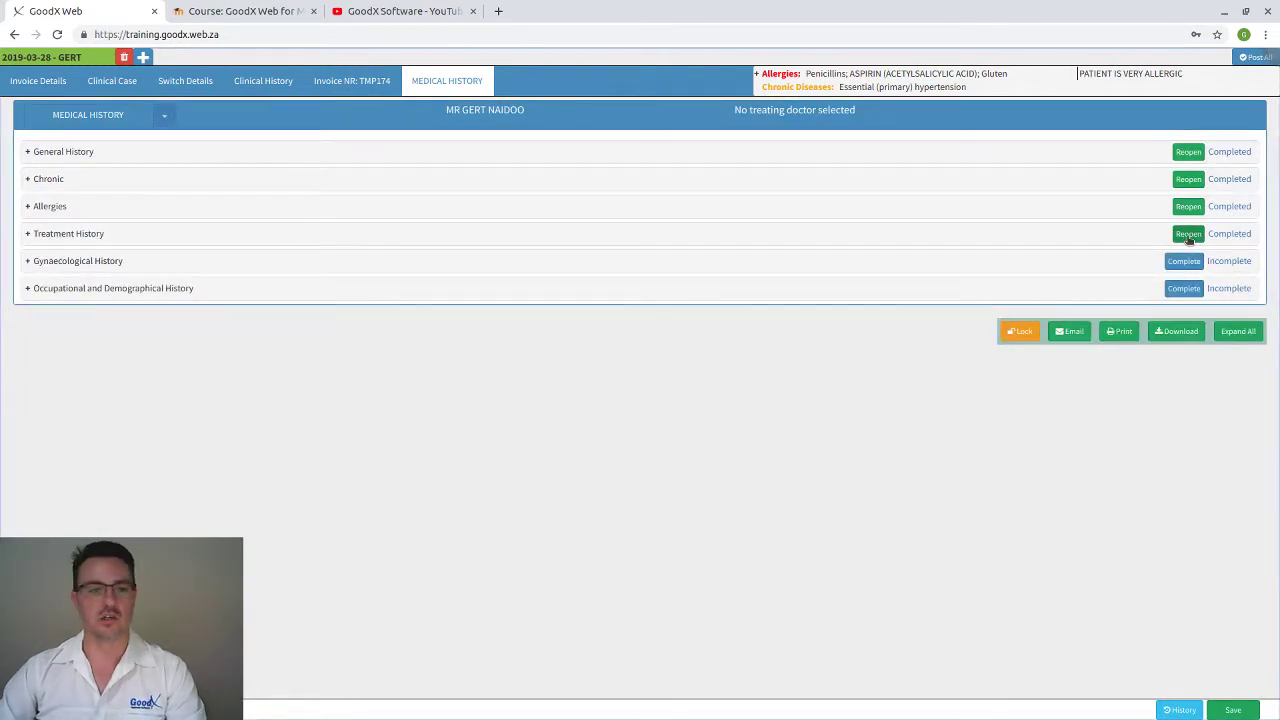
# Step: Mark the Gynaecological History and the Occupational and Demographical History sections as complete with their fields left empty, and save the medical history
pyautogui.click(114, 264)
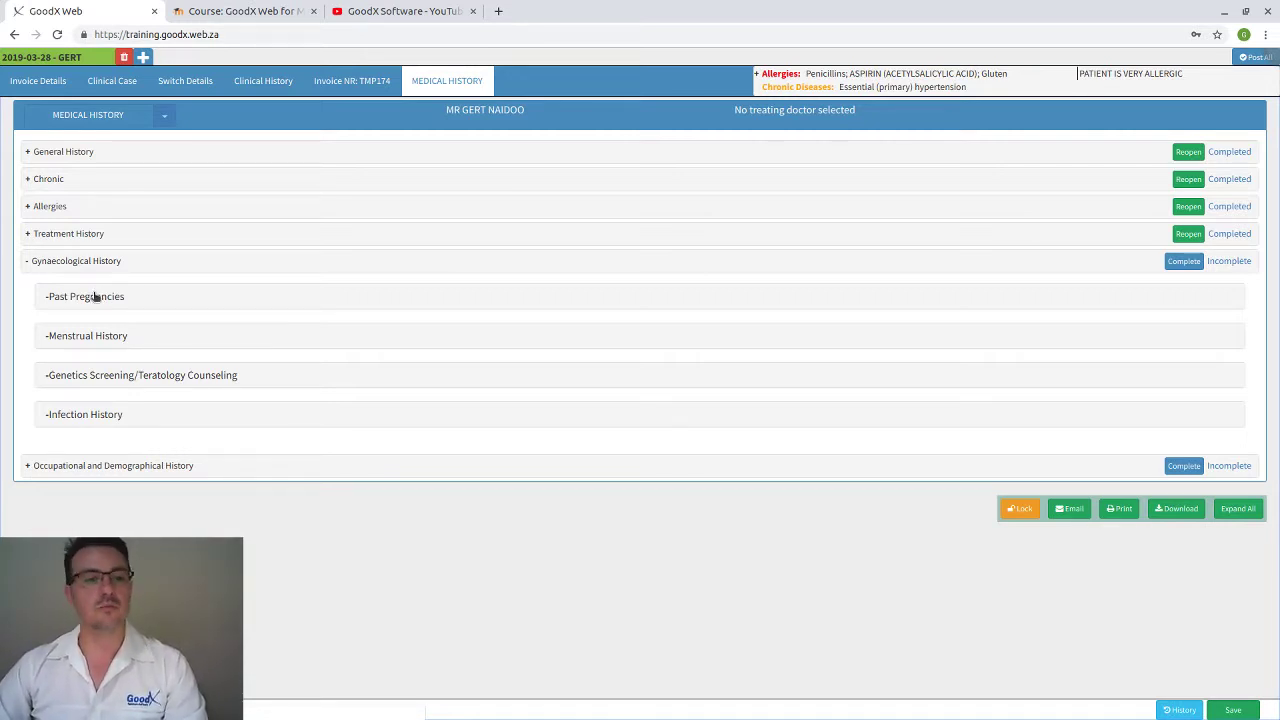
pyautogui.click(28, 264)
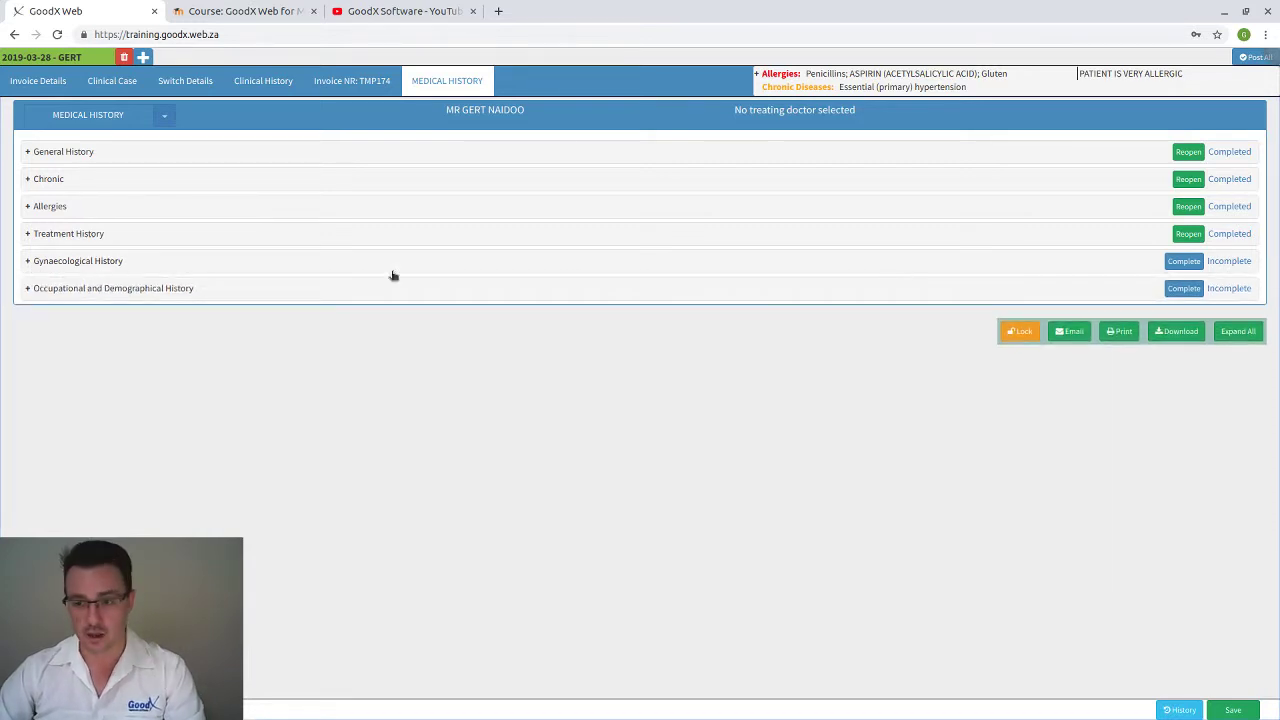
pyautogui.click(1182, 262)
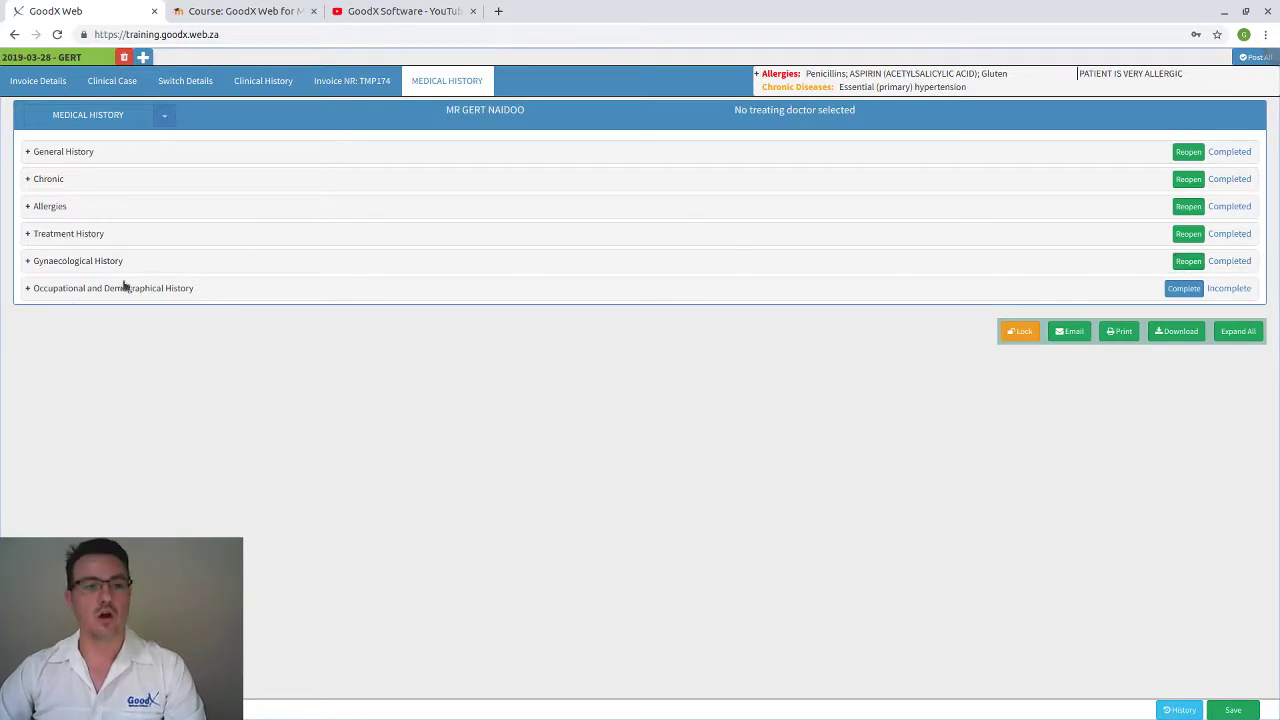
pyautogui.click(76, 290)
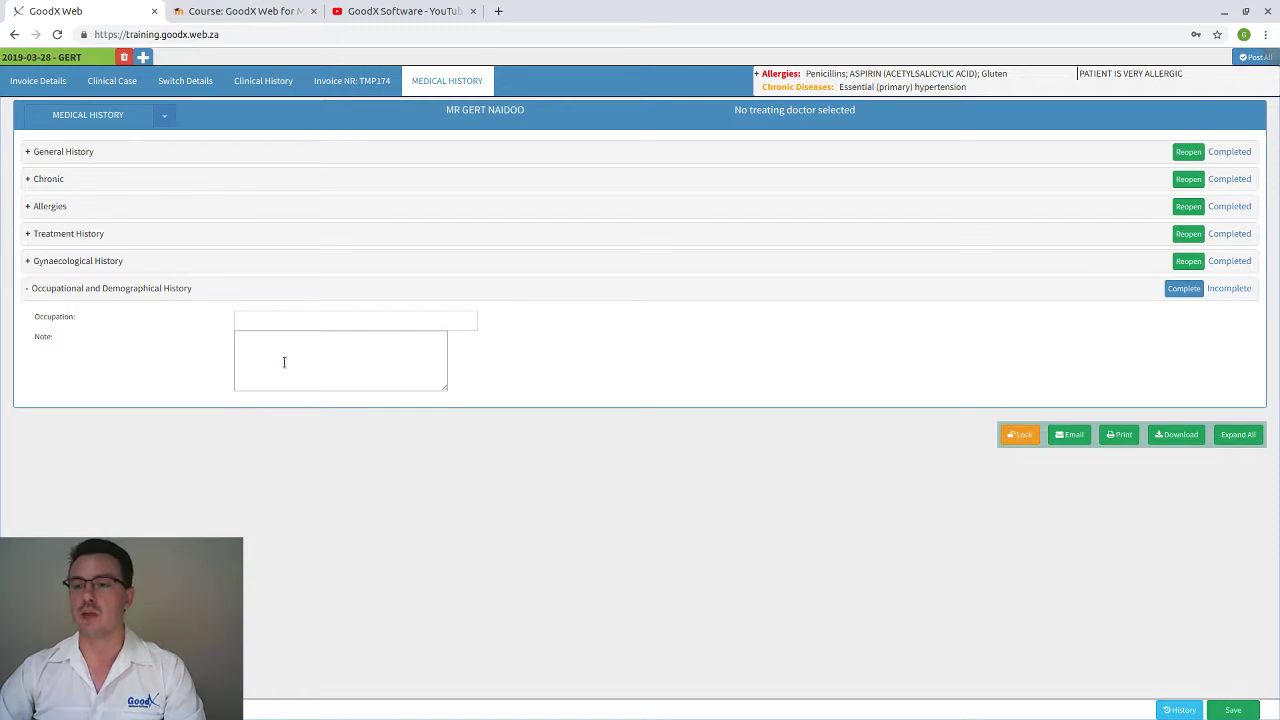
pyautogui.click(1182, 290)
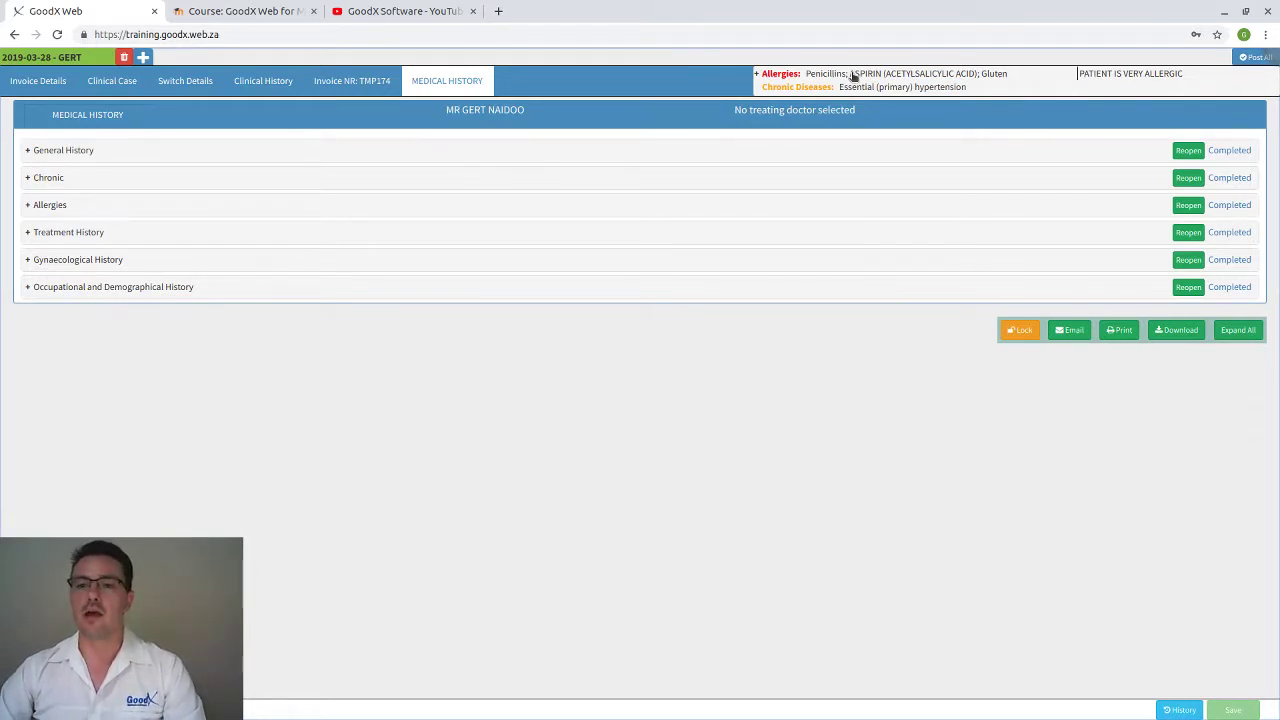
# Step: Review the patient's expanded summary of allergies, chronic diseases and general health, and return to the clinical case screen
pyautogui.click(757, 75)
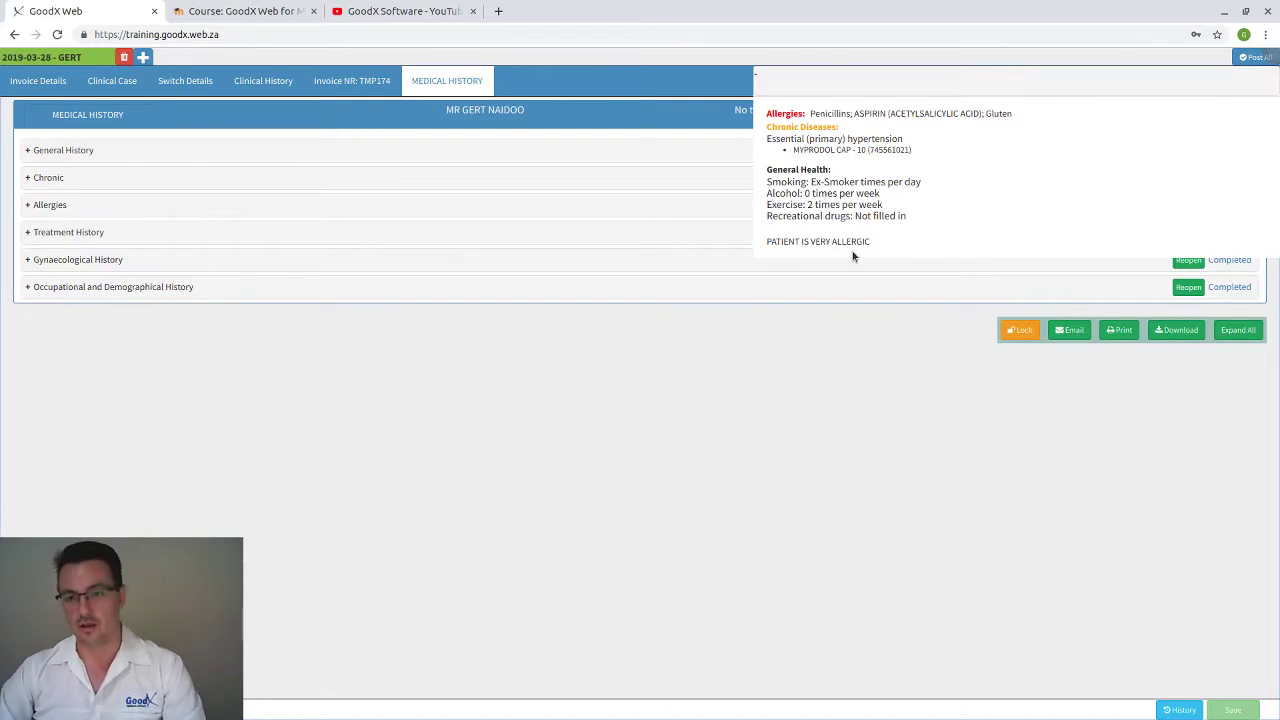
pyautogui.click(790, 82)
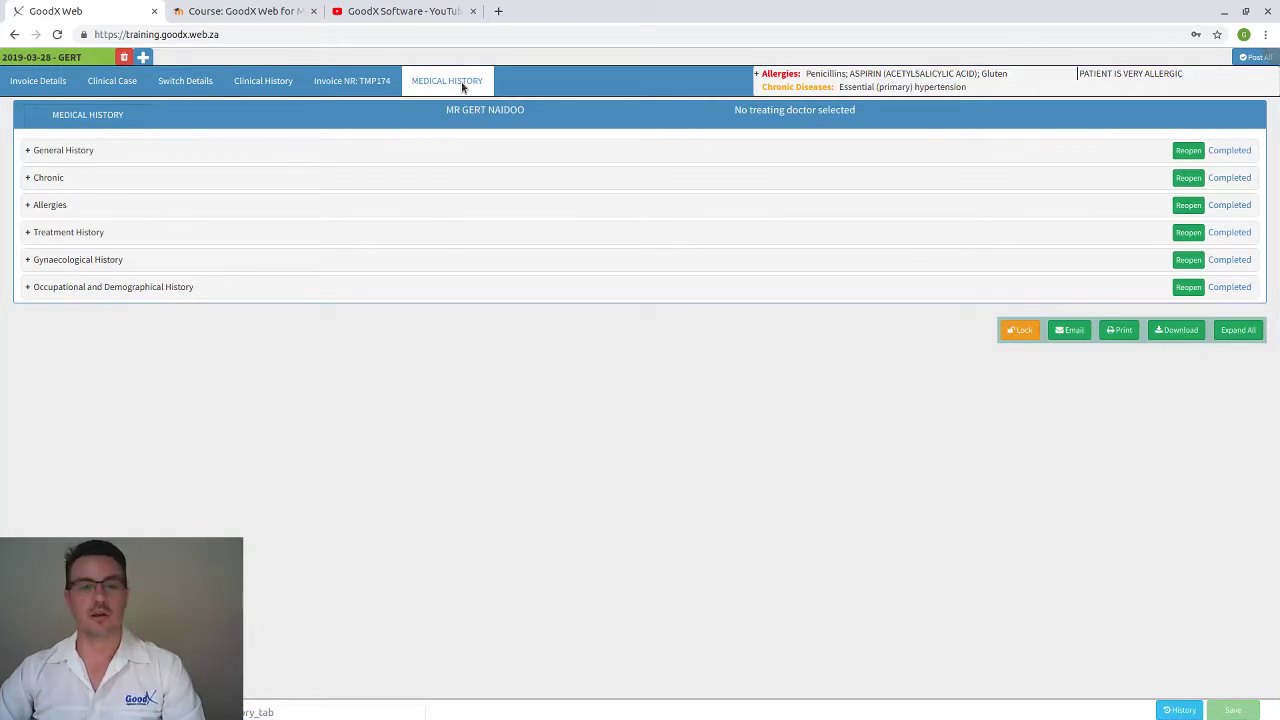
pyautogui.click(90, 84)
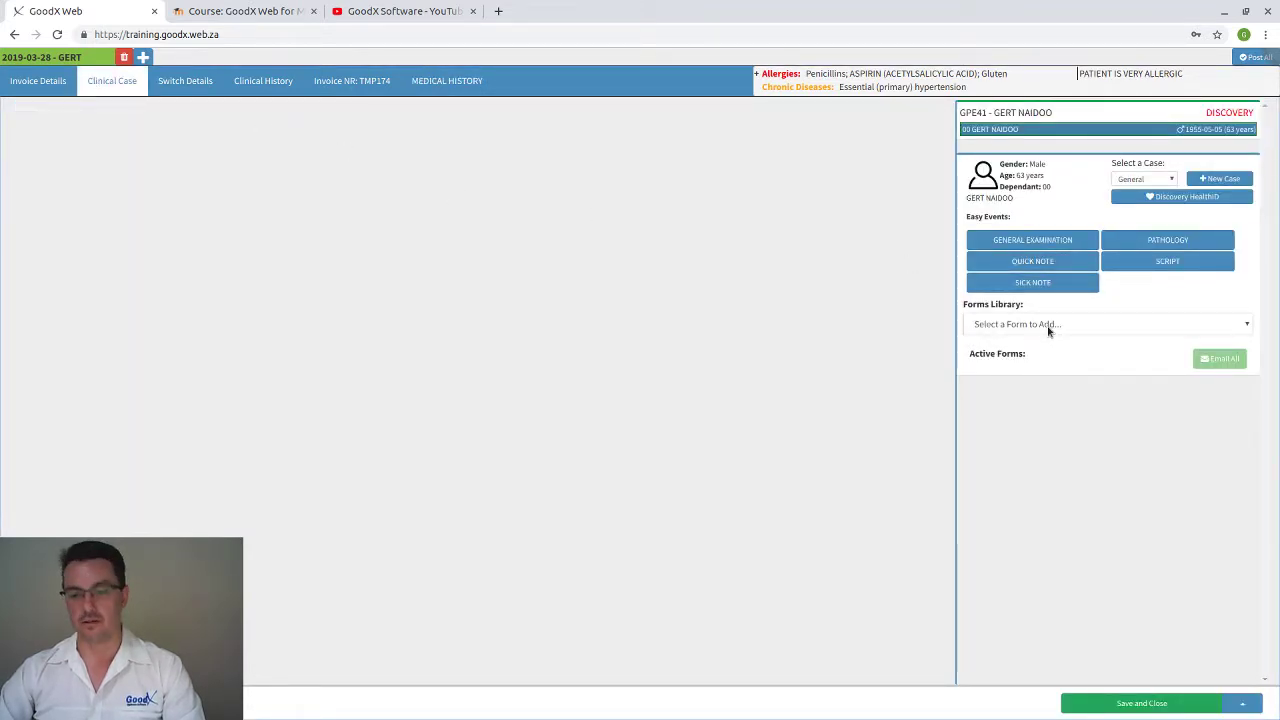
pyautogui.click(445, 82)
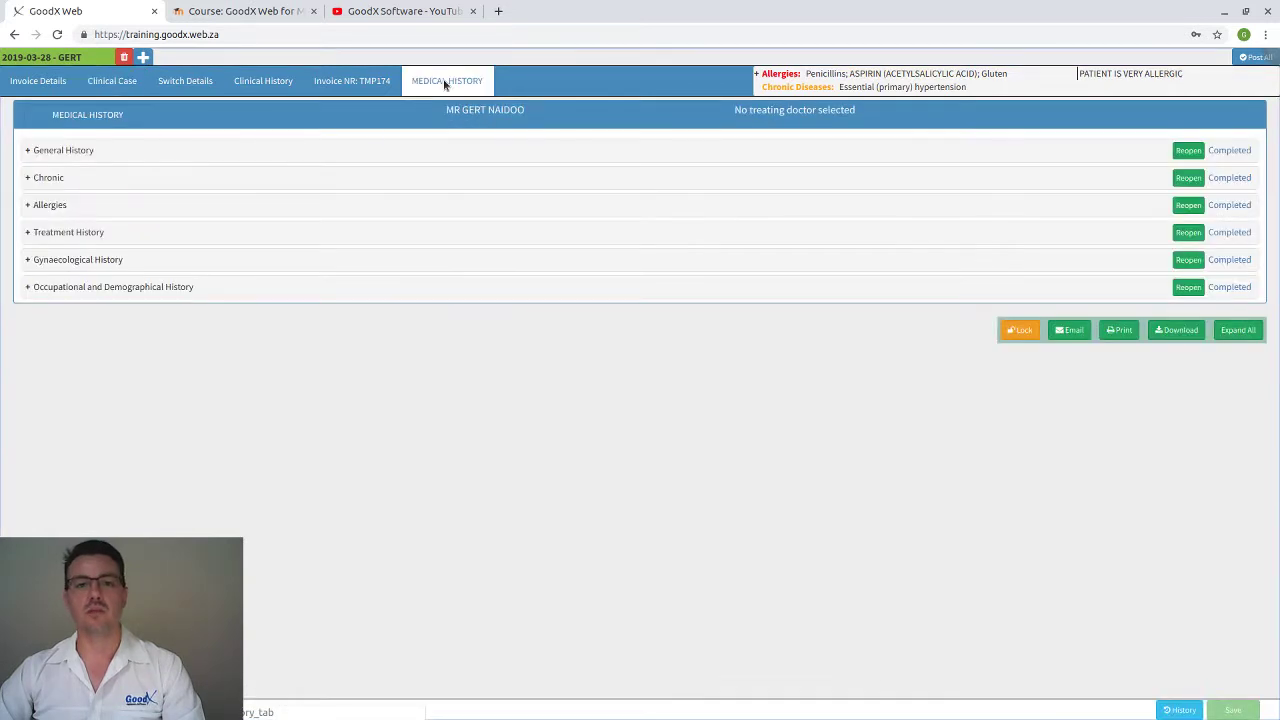
pyautogui.click(106, 86)
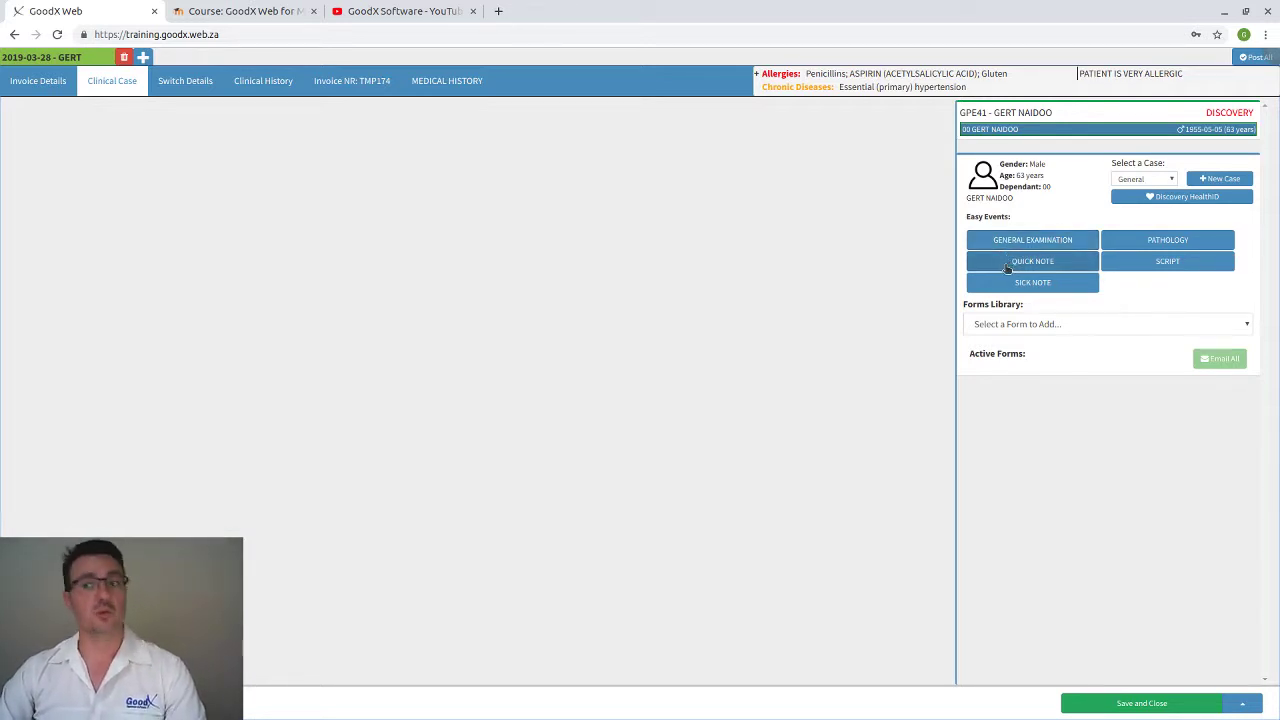
# Step: Examine the full list of forms in the forms library, and close it without adding one
pyautogui.click(1012, 327)
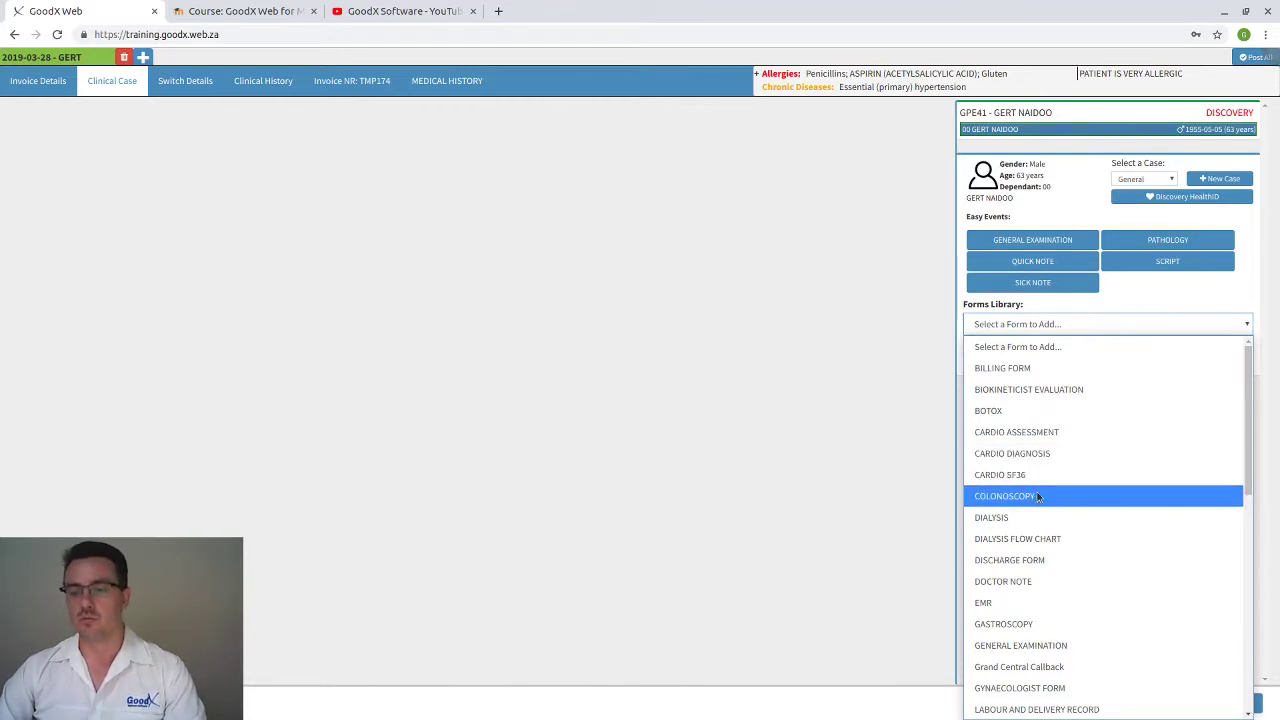
pyautogui.scroll(-1, 1022, 495)
pyautogui.scroll(-1, 1017, 485)
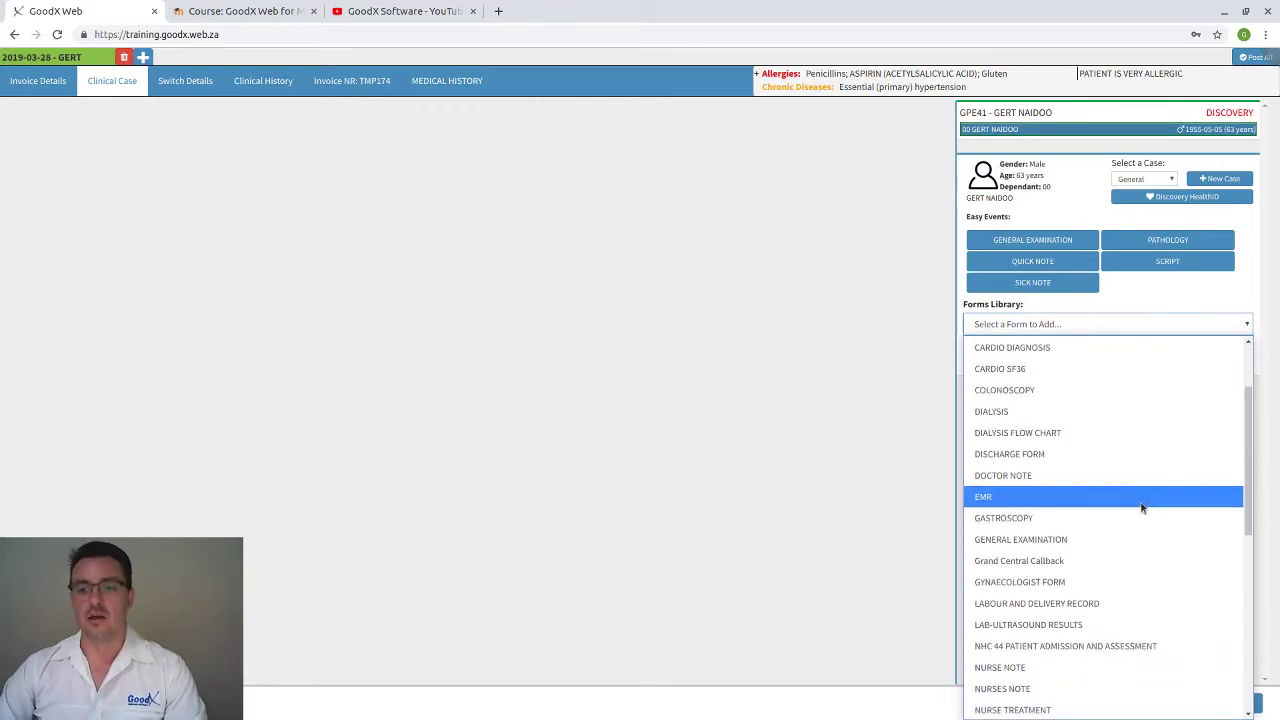
pyautogui.scroll(-1, 1127, 498)
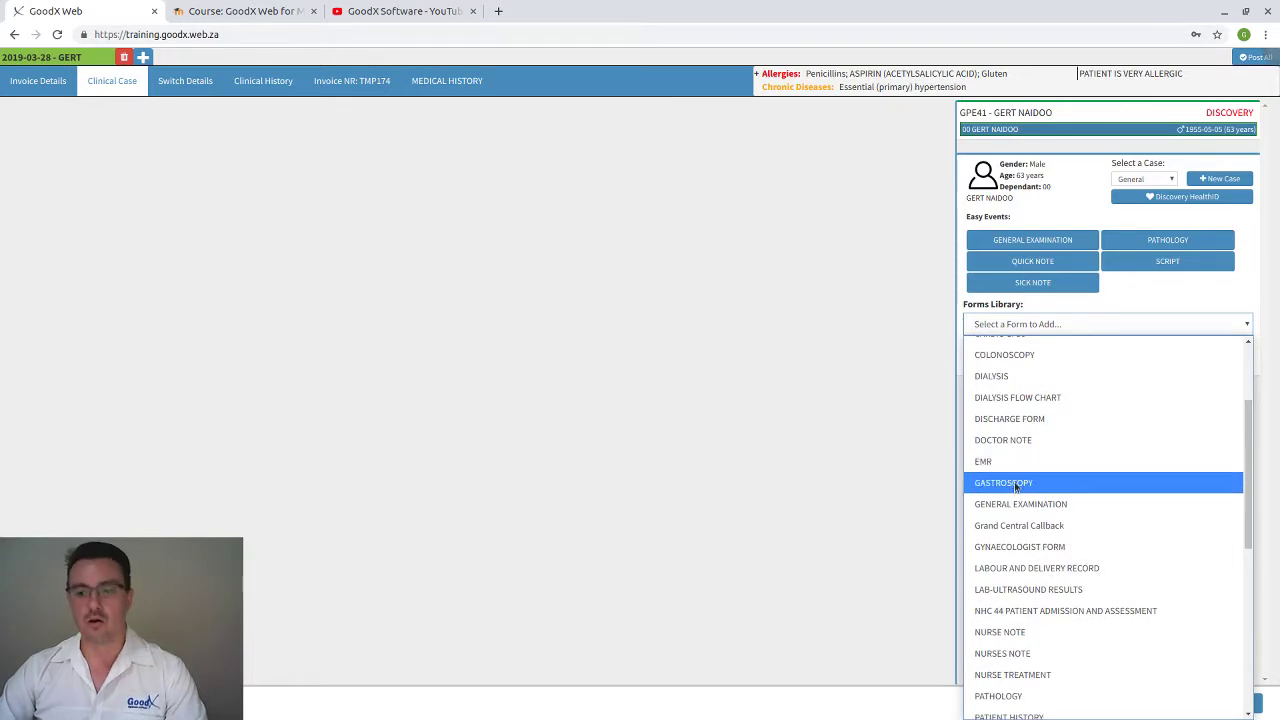
pyautogui.scroll(-1, 1043, 487)
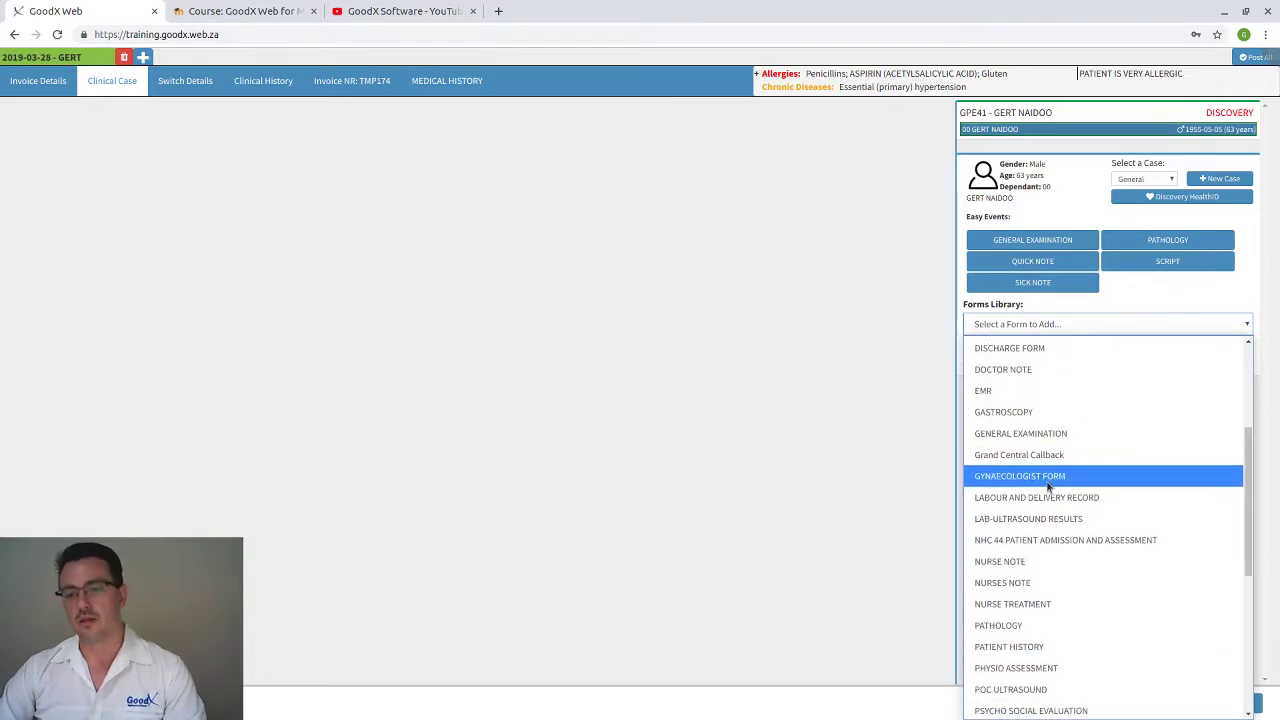
pyautogui.scroll(-1, 1043, 484)
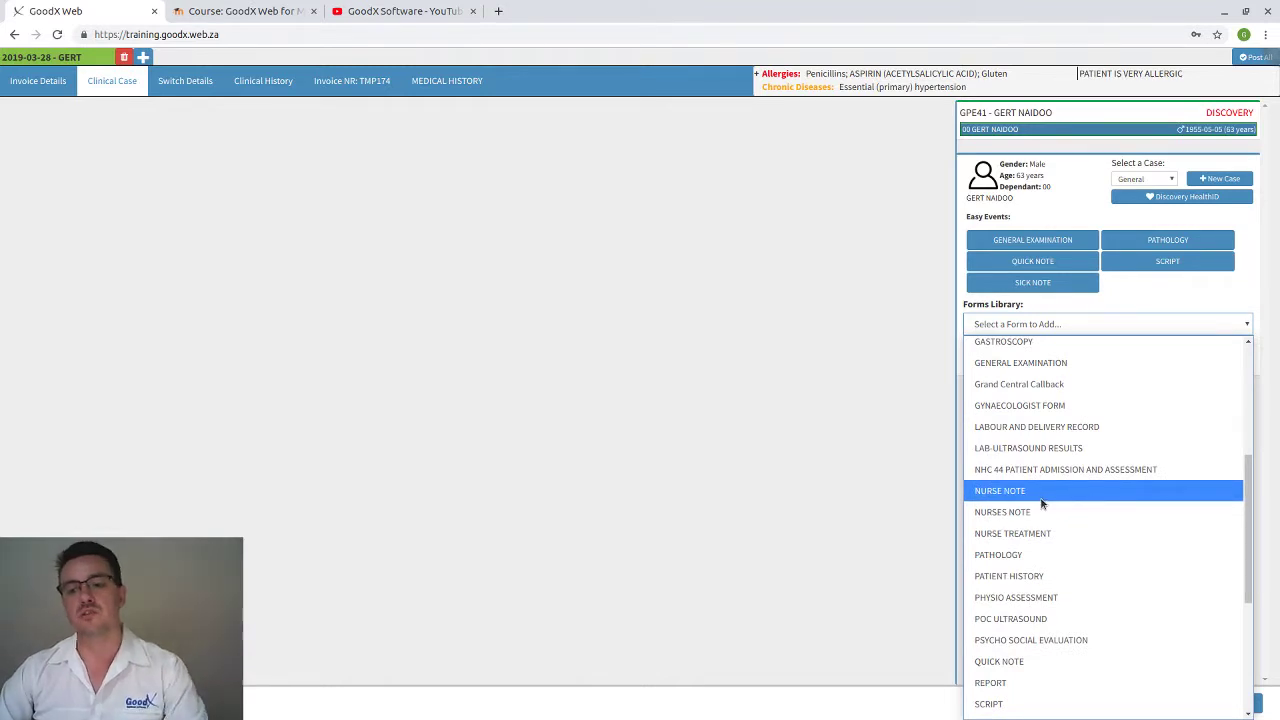
pyautogui.scroll(-2, 1041, 503)
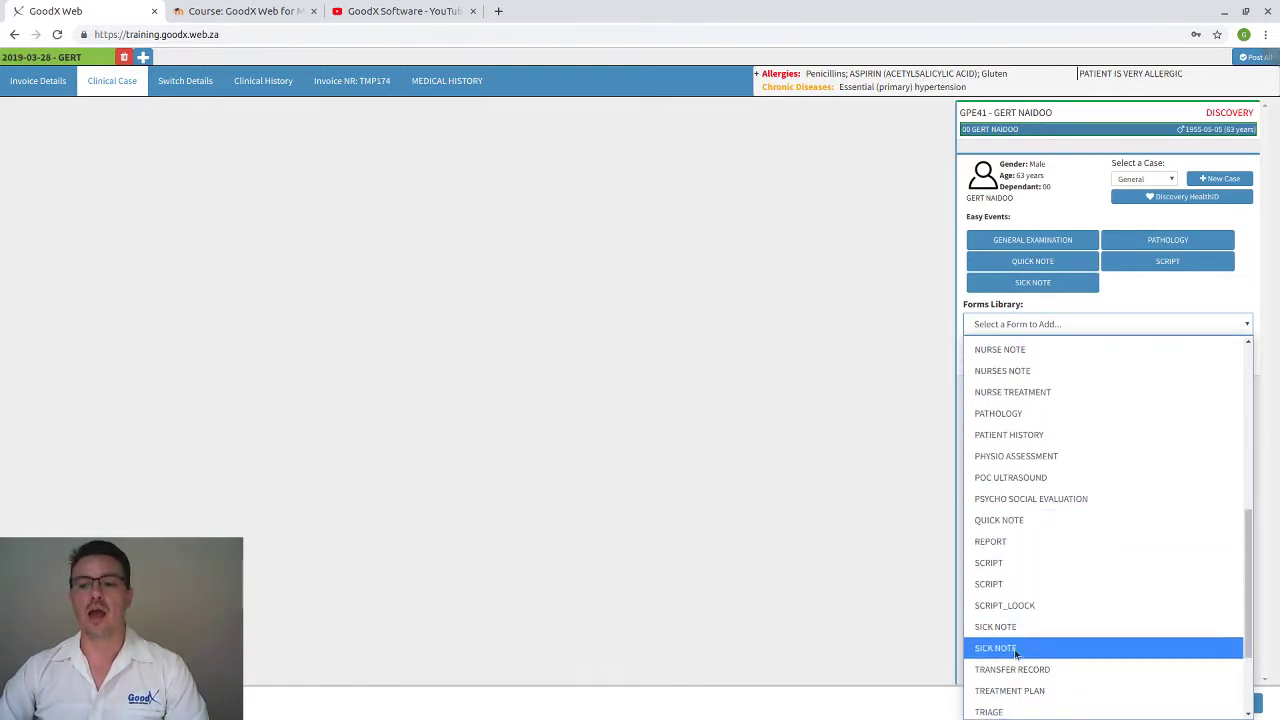
pyautogui.scroll(-2, 1046, 491)
pyautogui.scroll(-1, 1044, 505)
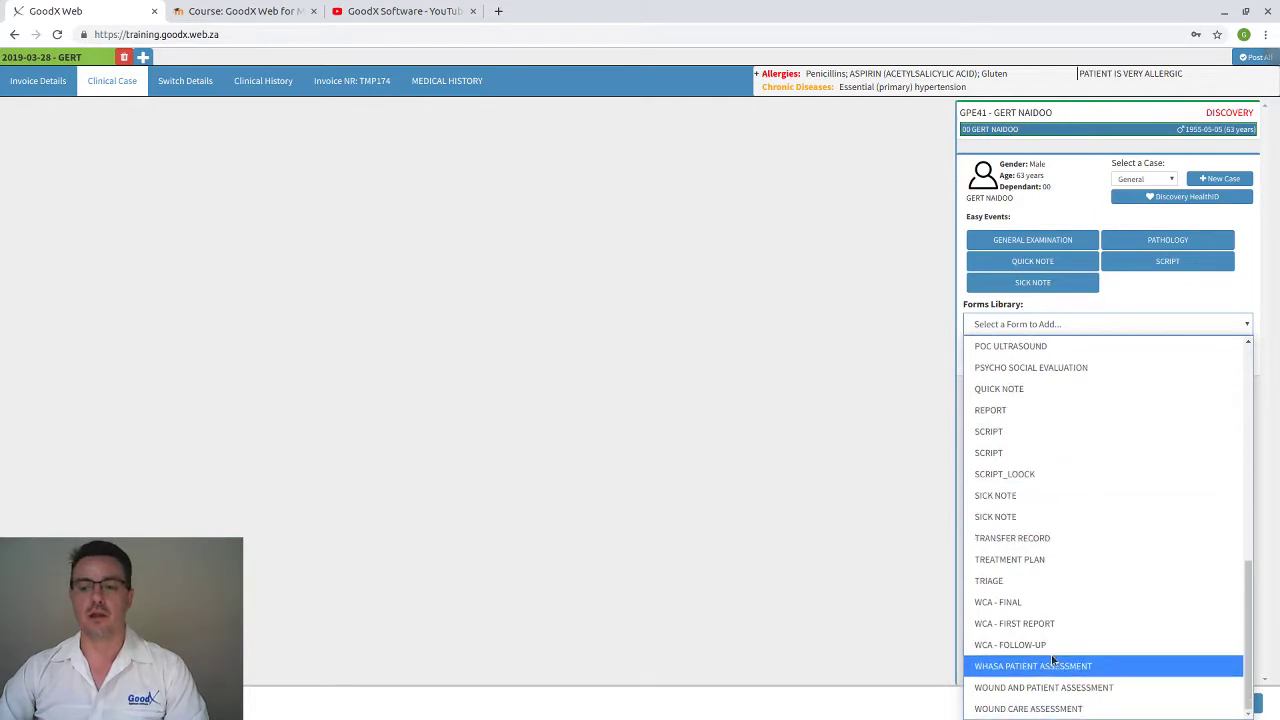
pyautogui.scroll(3, 1072, 509)
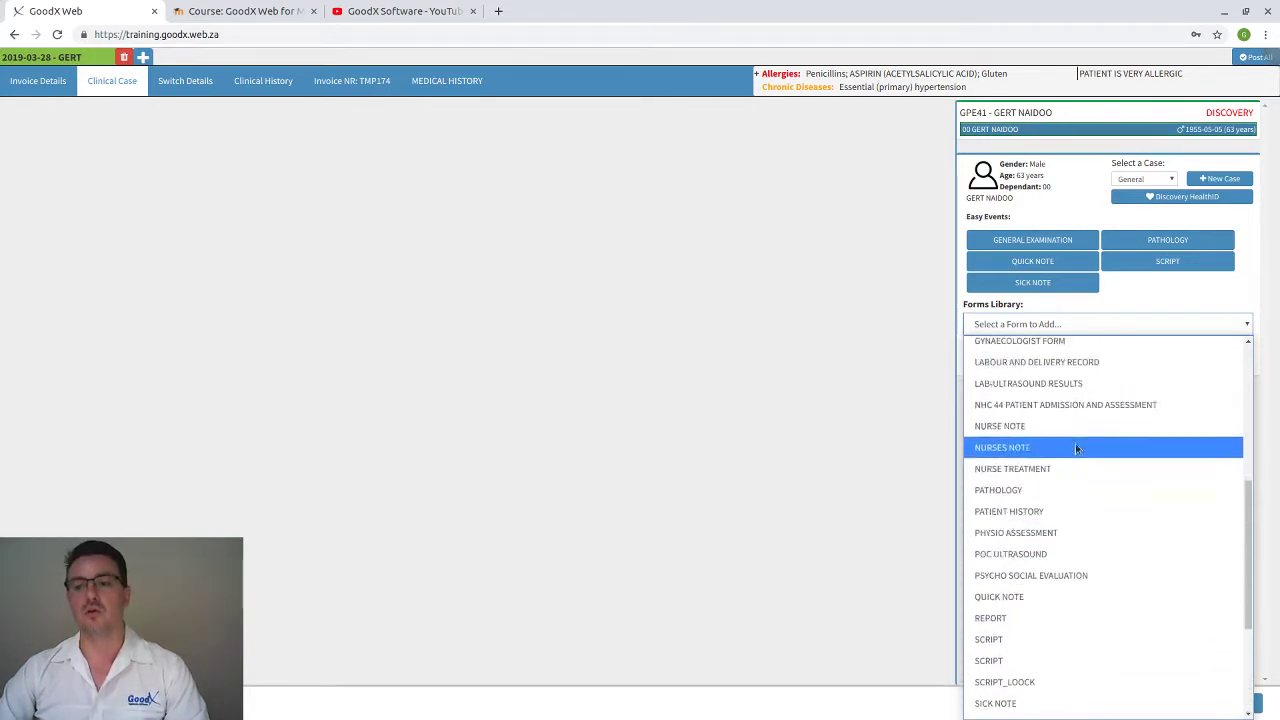
pyautogui.scroll(4, 1076, 448)
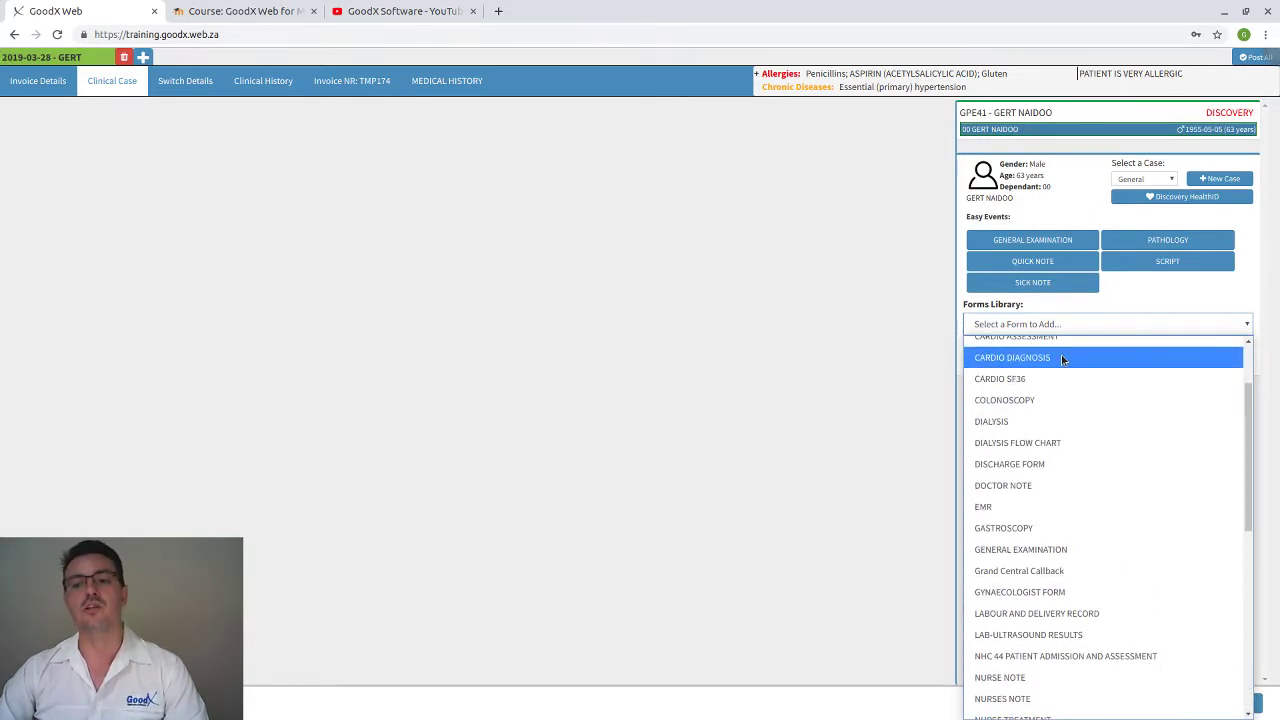
pyautogui.scroll(1, 1052, 369)
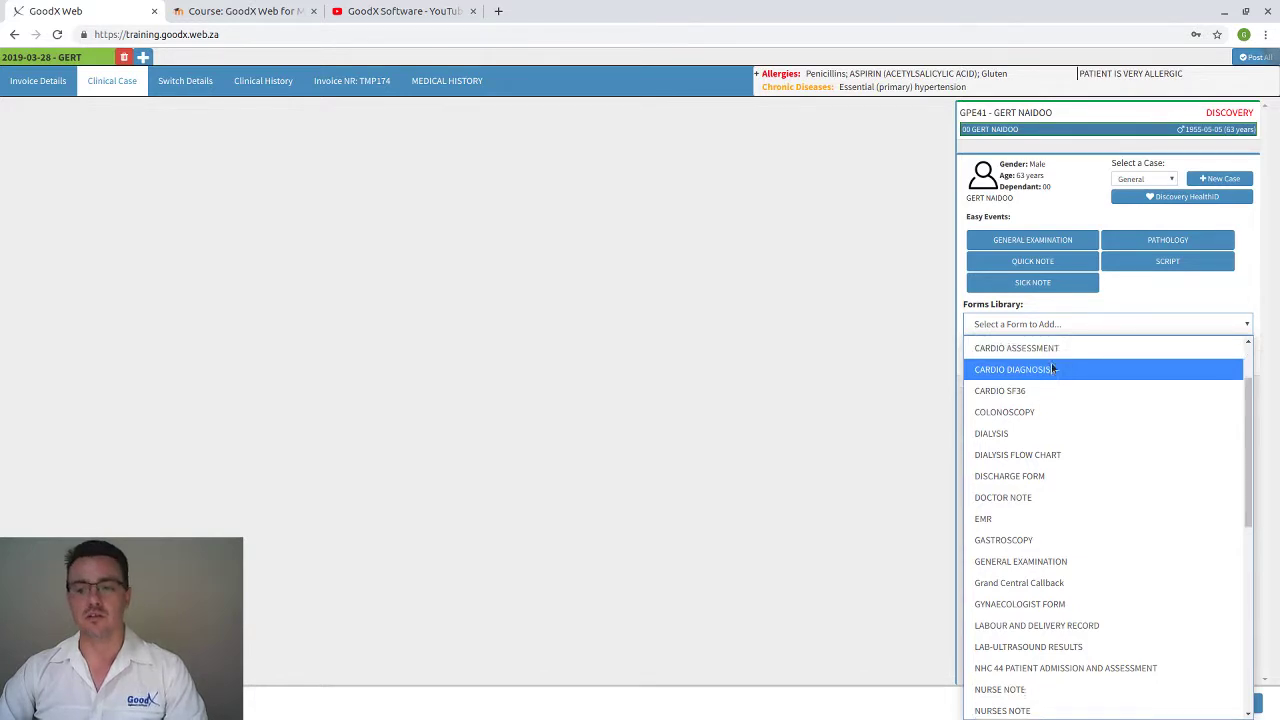
pyautogui.scroll(2, 1052, 369)
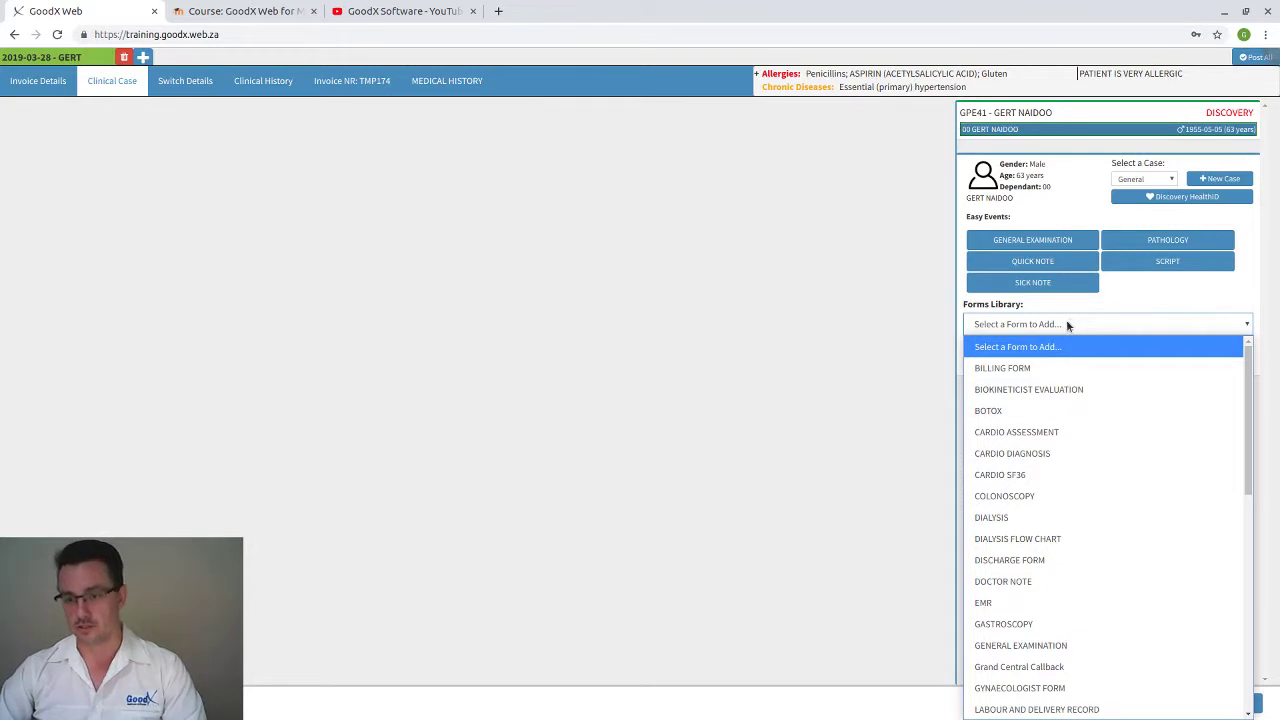
pyautogui.click(1125, 290)
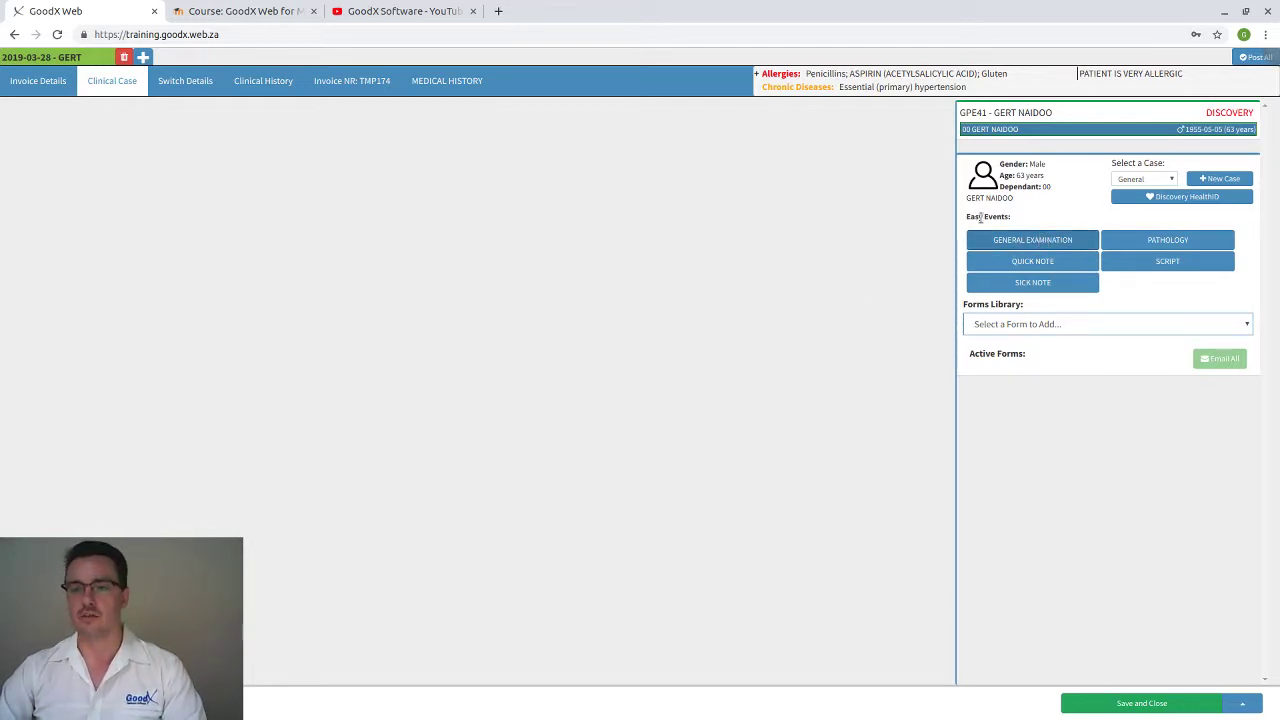
# Step: Add a General Examination form and enter the complaint "Flu" and the note "dfkj" in its Physical Examination section
pyautogui.click(1049, 246)
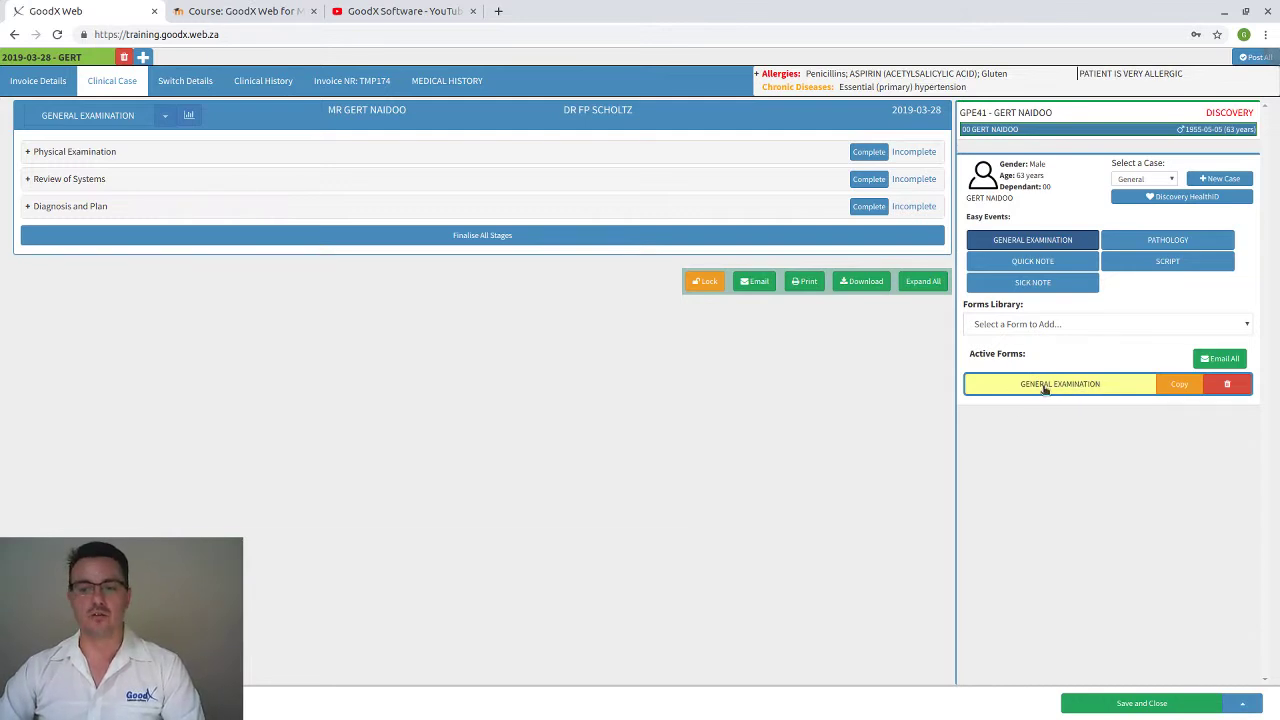
pyautogui.click(71, 153)
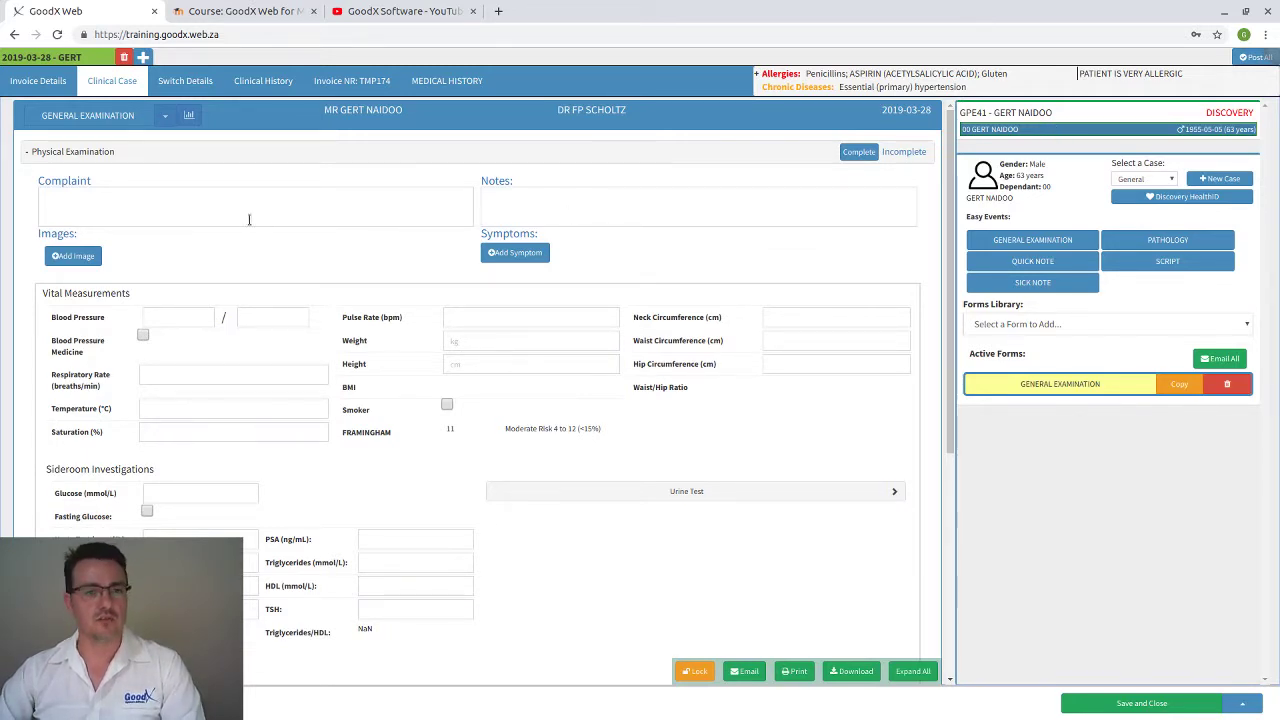
pyautogui.click(121, 206)
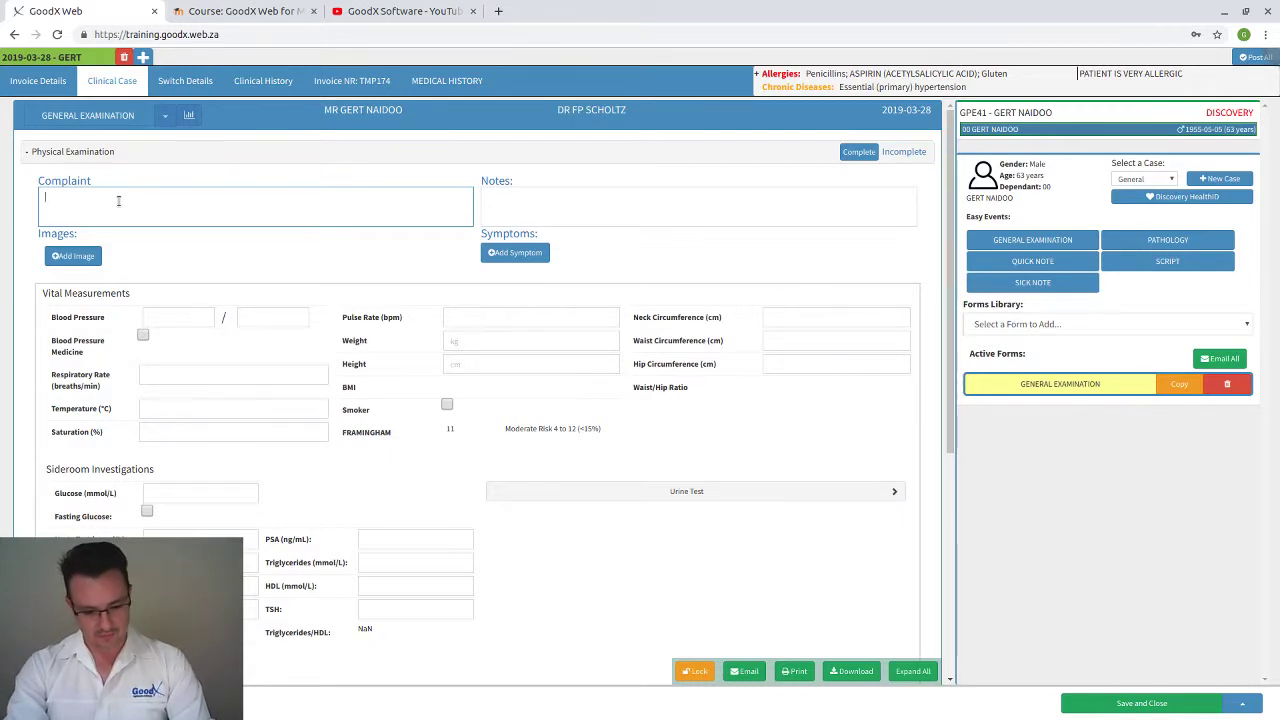
pyautogui.write('Flu')
pyautogui.press('Tab')
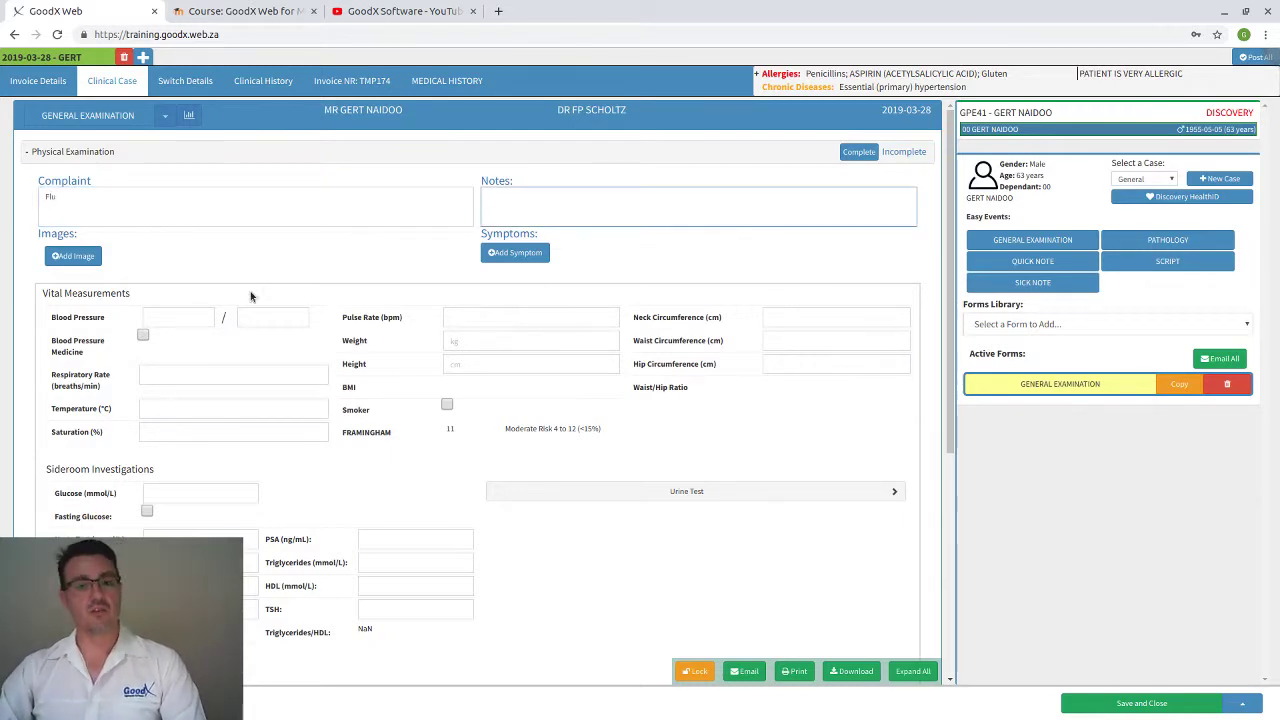
pyautogui.write('dfdj')
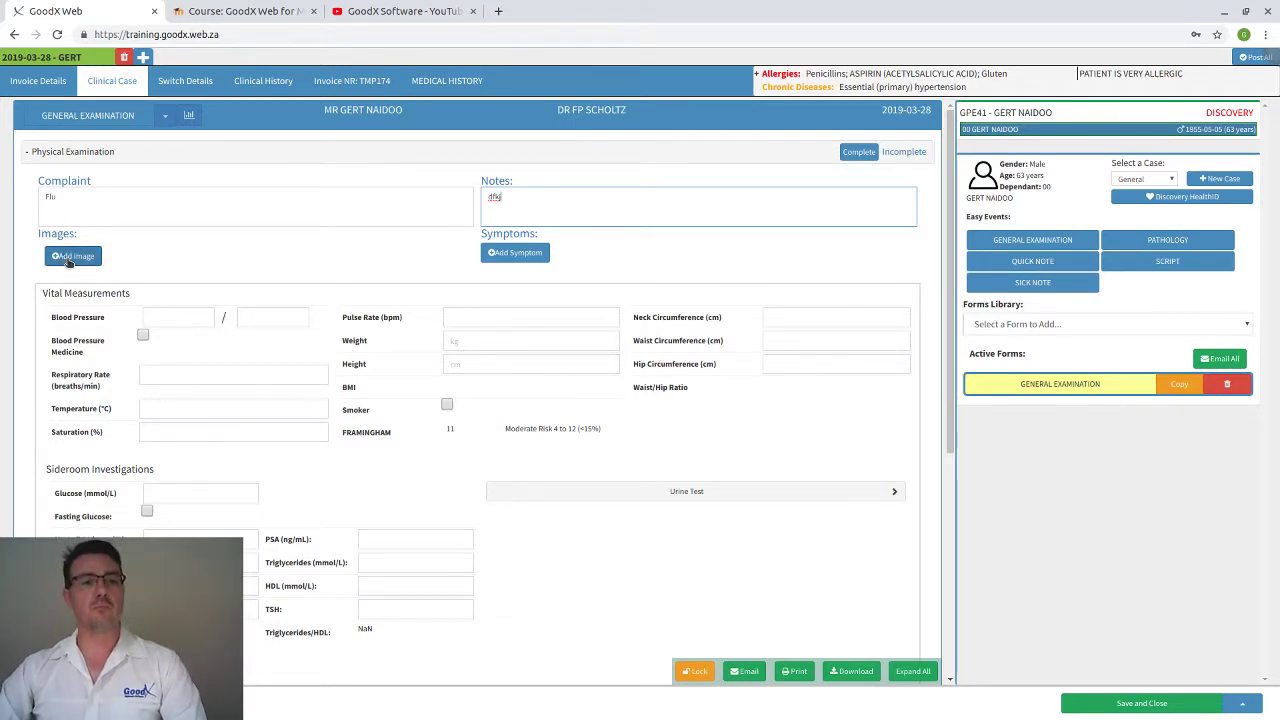
# Step: Replace the complaint in the Physical Examination section with "Burn Wound"
pyautogui.moveTo(64, 200); pyautogui.dragTo(8, 183)
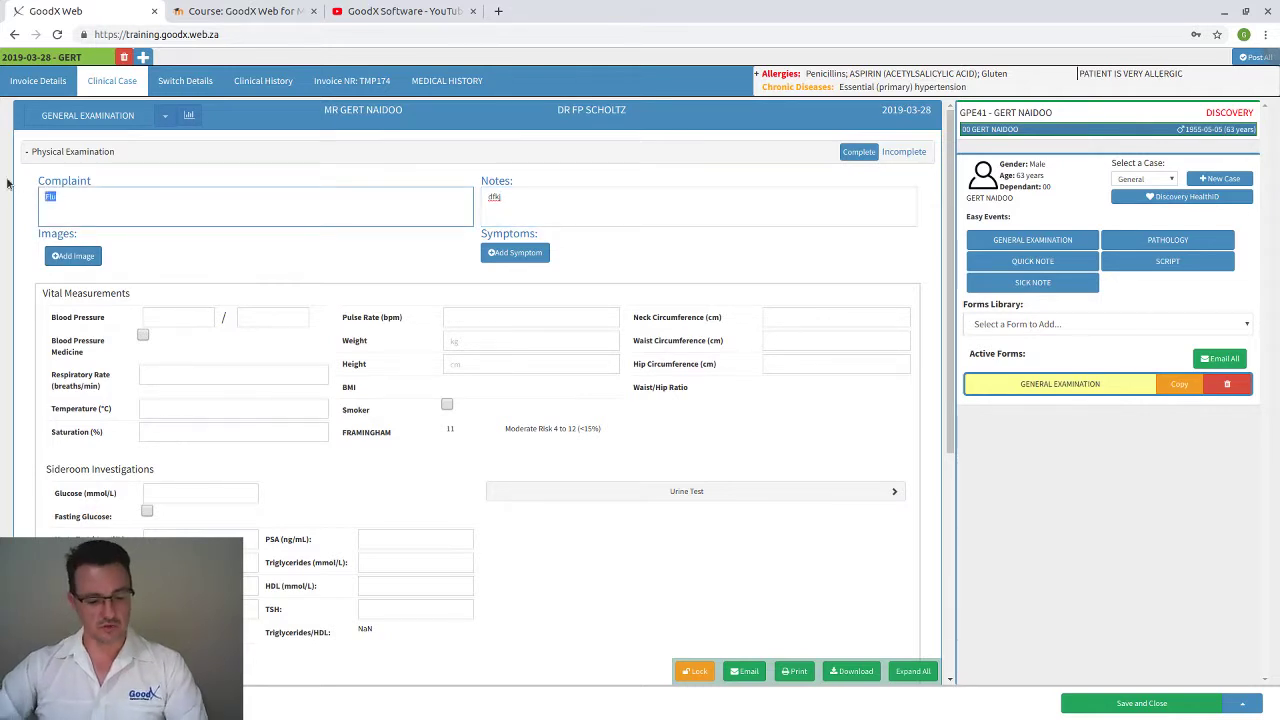
pyautogui.write('SB')
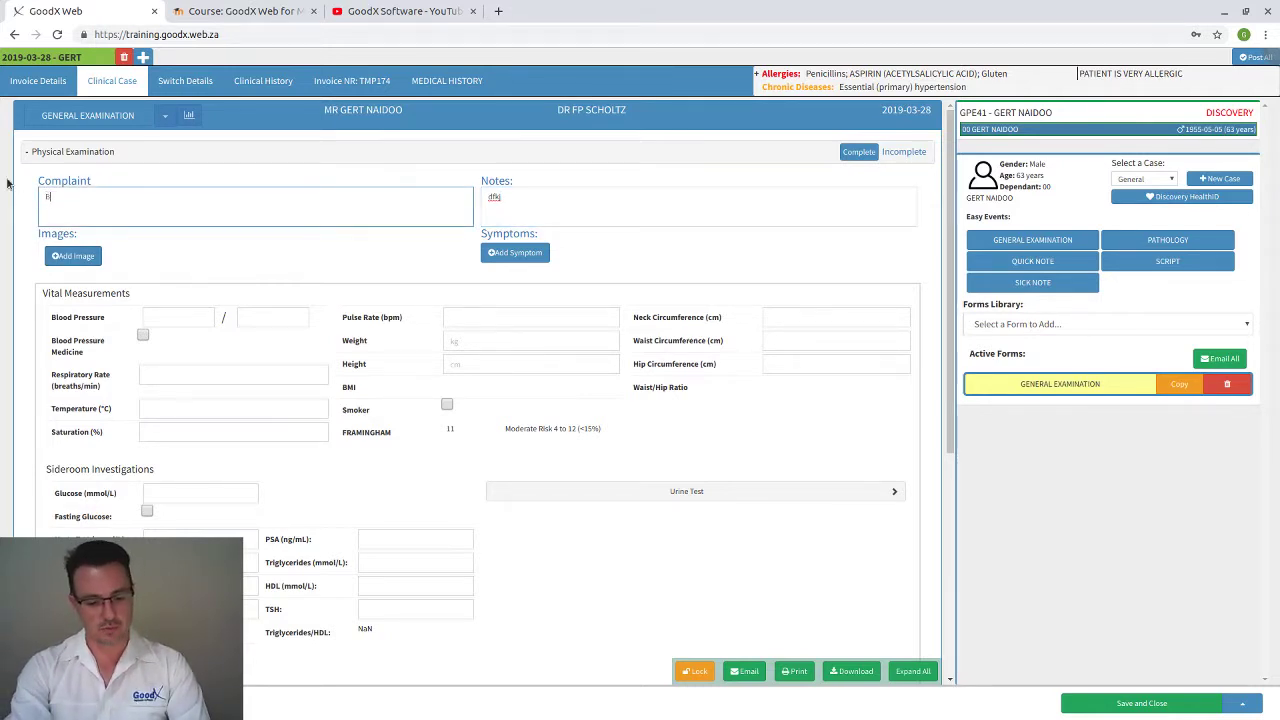
pyautogui.write('urn Wound')
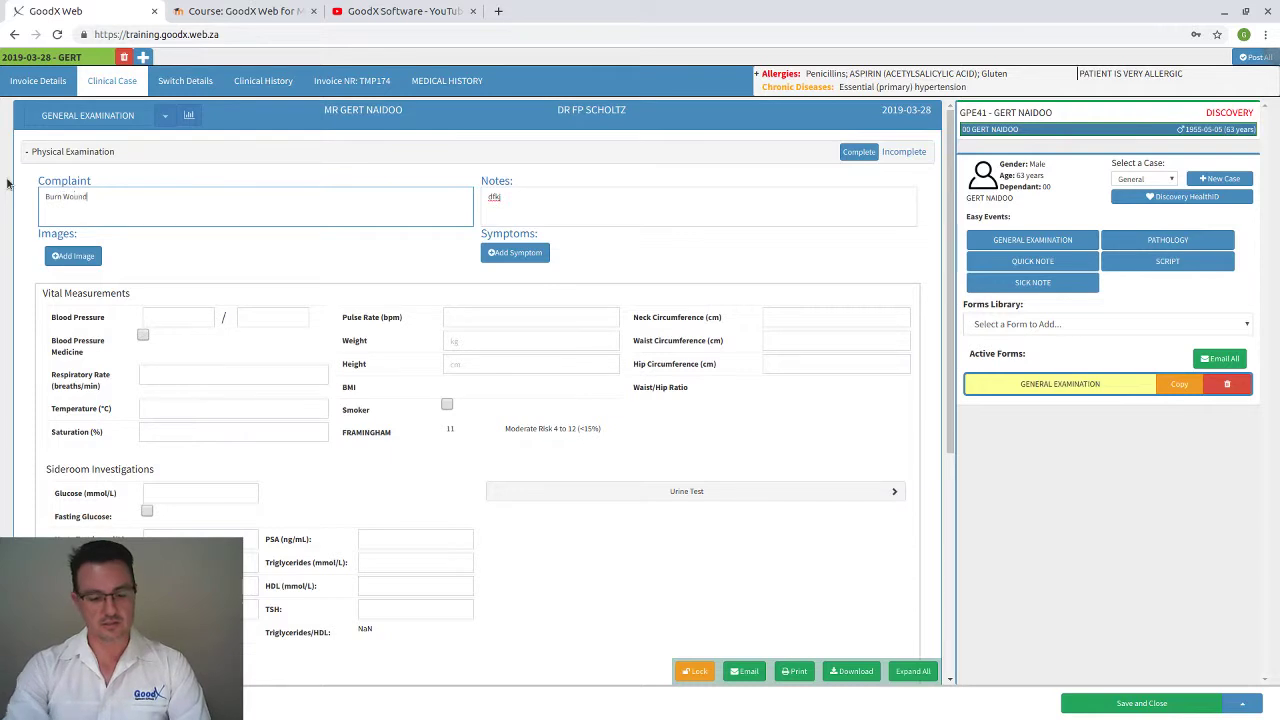
# Step: Examine the photo options for adding an image to the examination, and close them without adding one
pyautogui.click(72, 257)
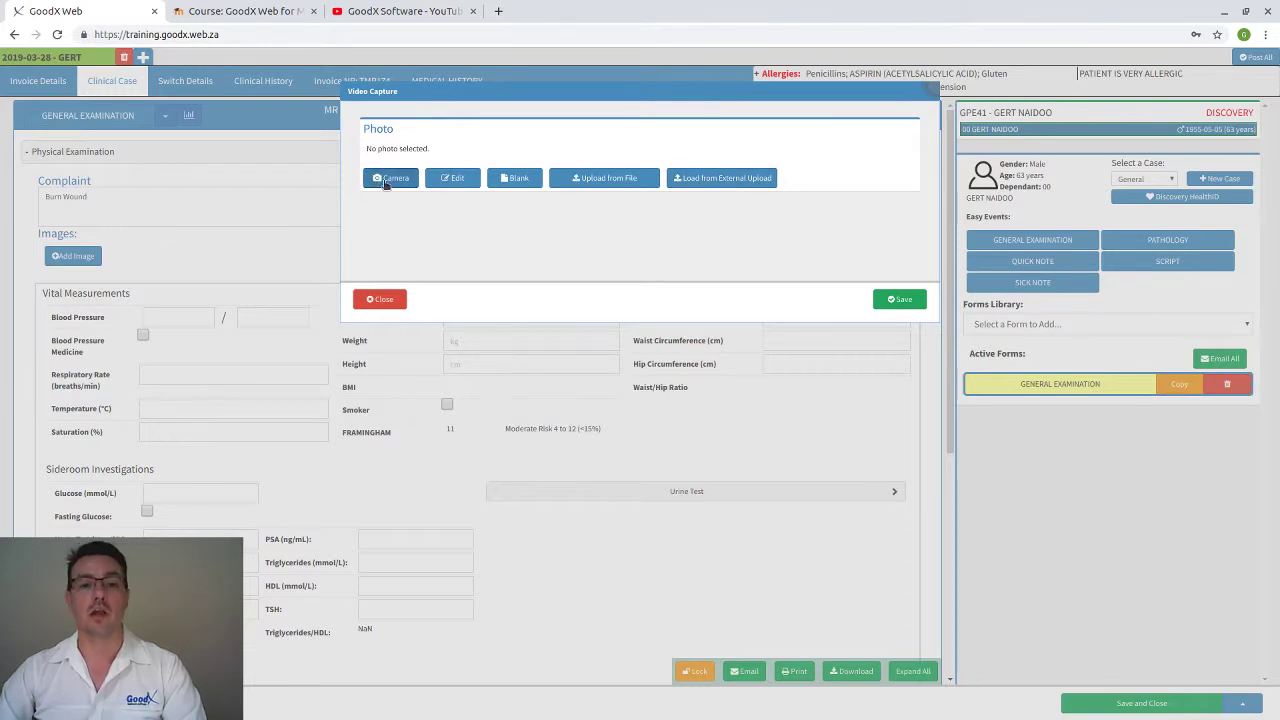
pyautogui.click(400, 305)
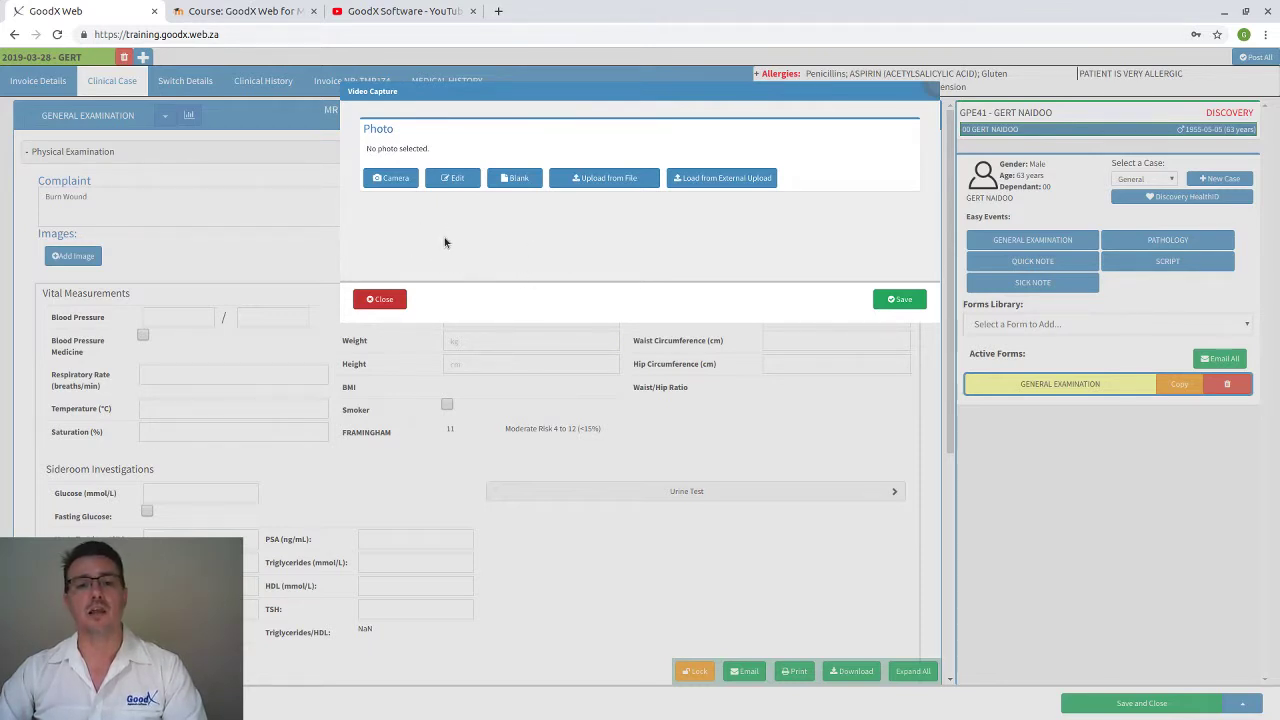
pyautogui.click(384, 300)
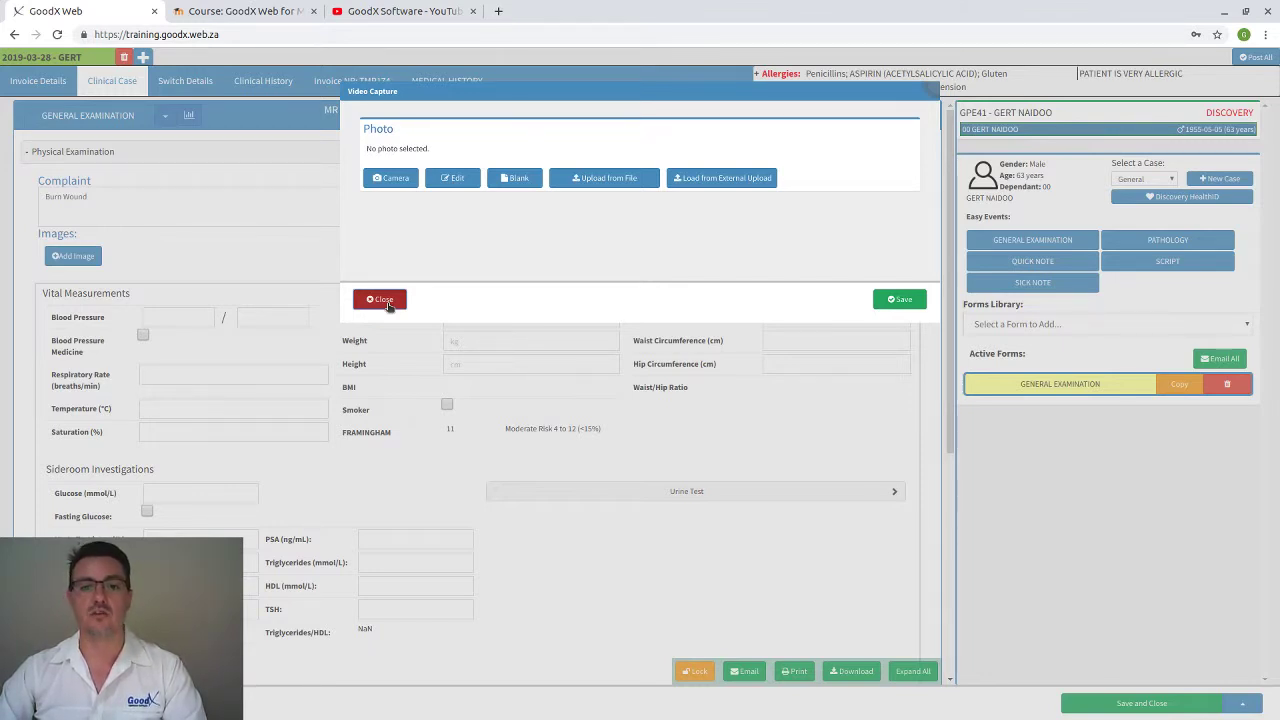
pyautogui.click(386, 301)
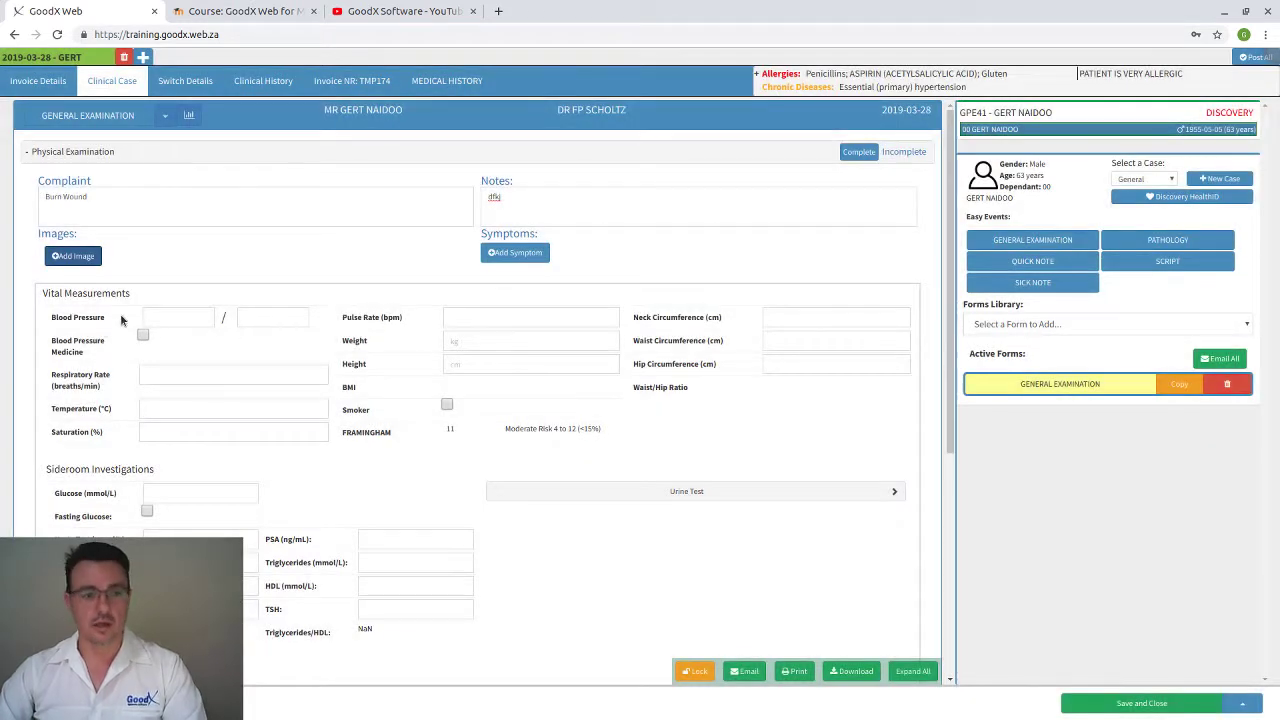
# Step: Enter a blood pressure of 60 / 120 in the vital measurements and mark the patient as using blood pressure medicine
pyautogui.click(162, 316)
pyautogui.write('60')
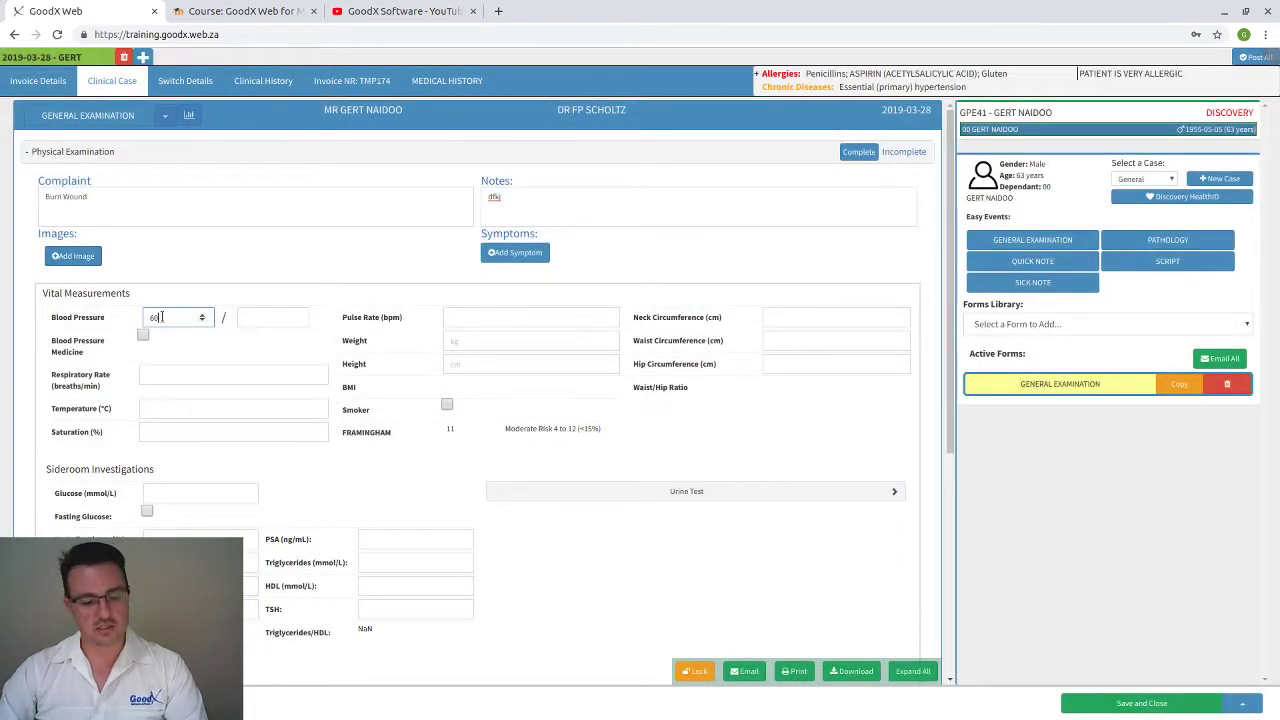
pyautogui.press('Tab')
pyautogui.write('120')
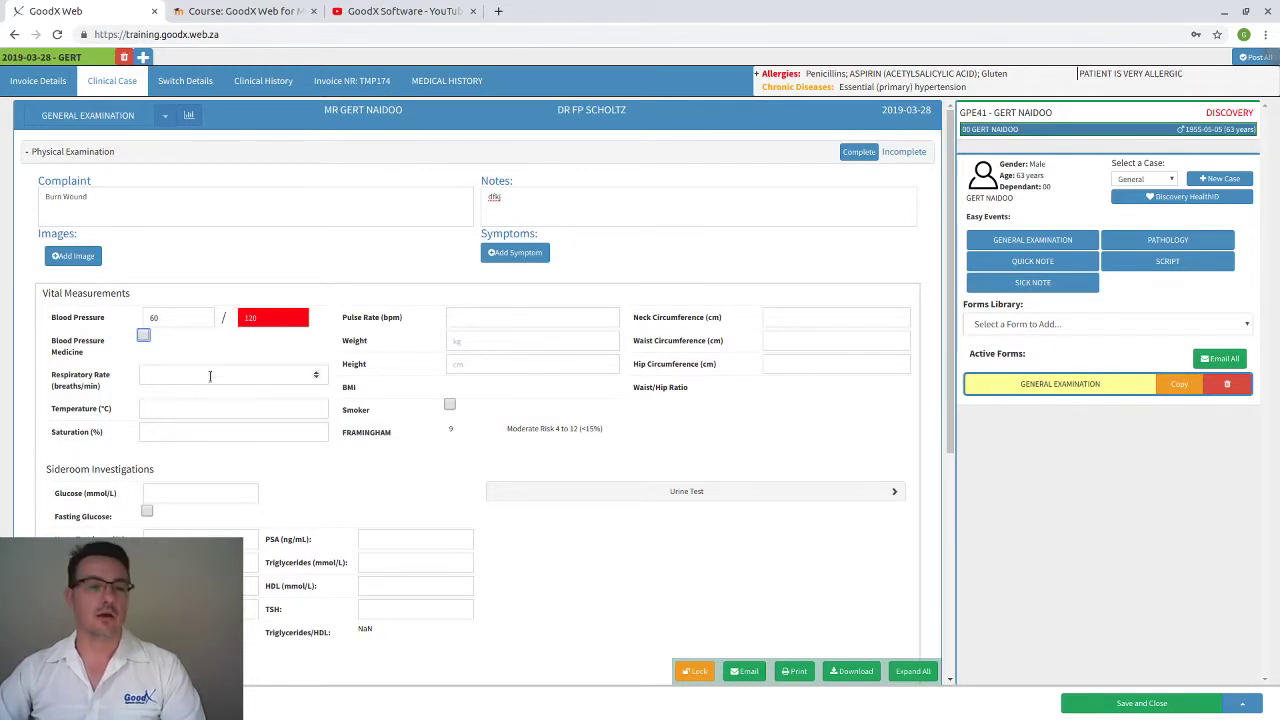
pyautogui.click(157, 375)
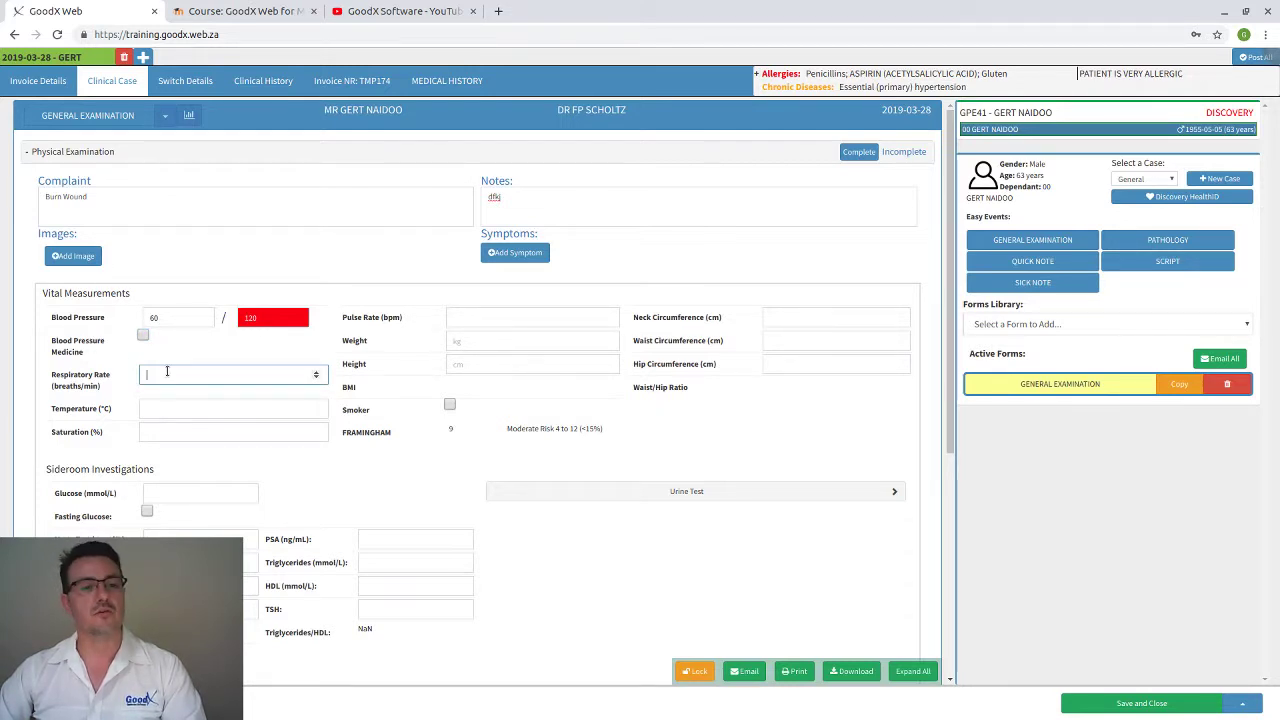
pyautogui.click(181, 317)
pyautogui.click(143, 336)
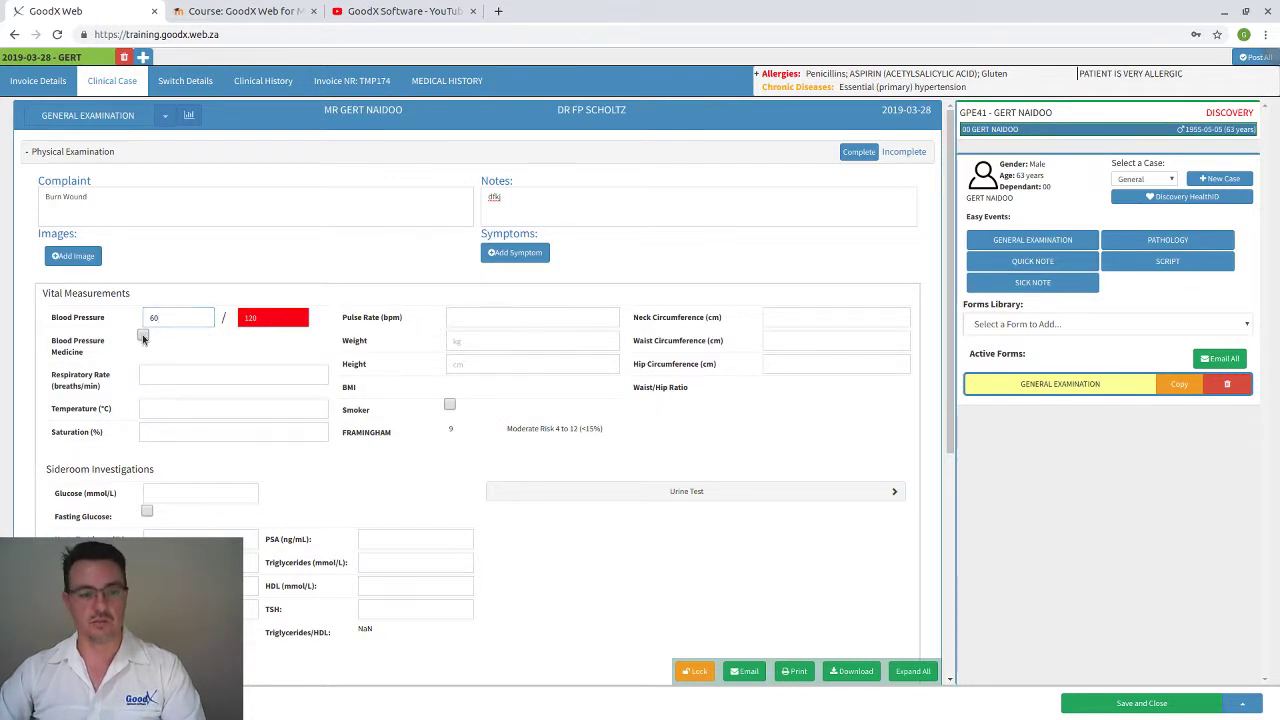
# Step: Enter a weight of 58 kg and a height of 142 cm, and mark the patient as a smoker
pyautogui.click(157, 376)
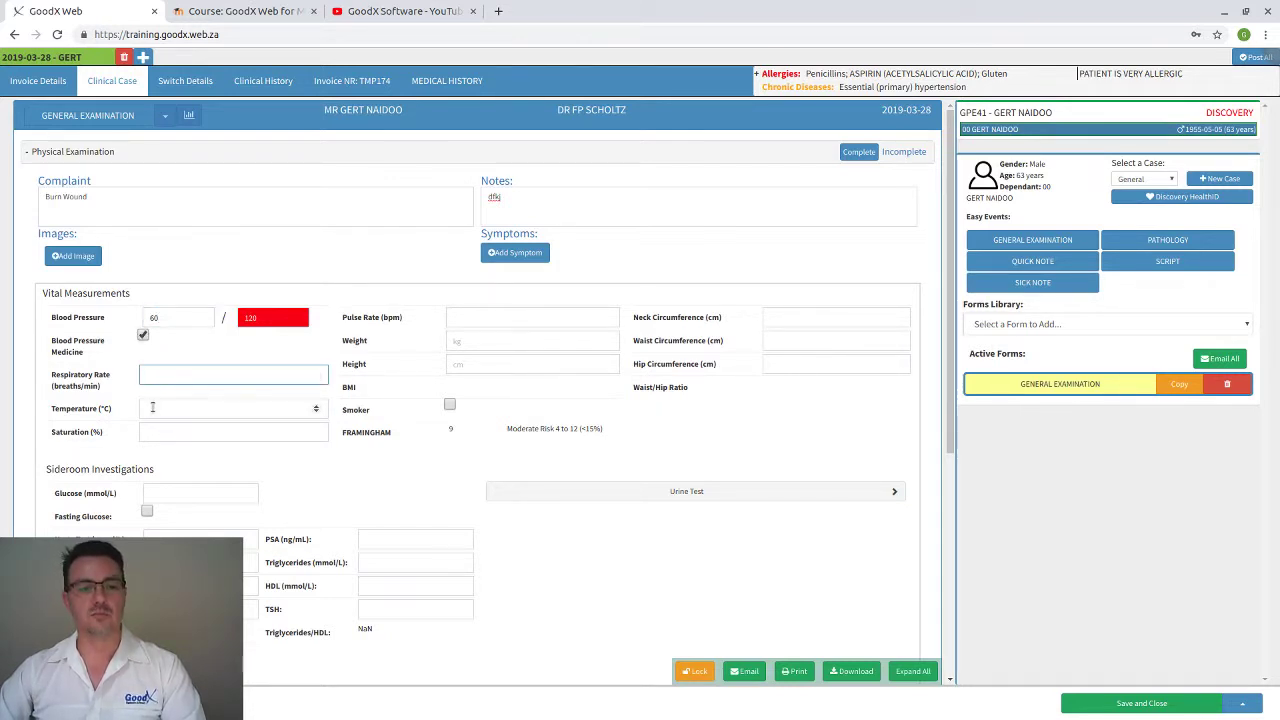
pyautogui.click(478, 314)
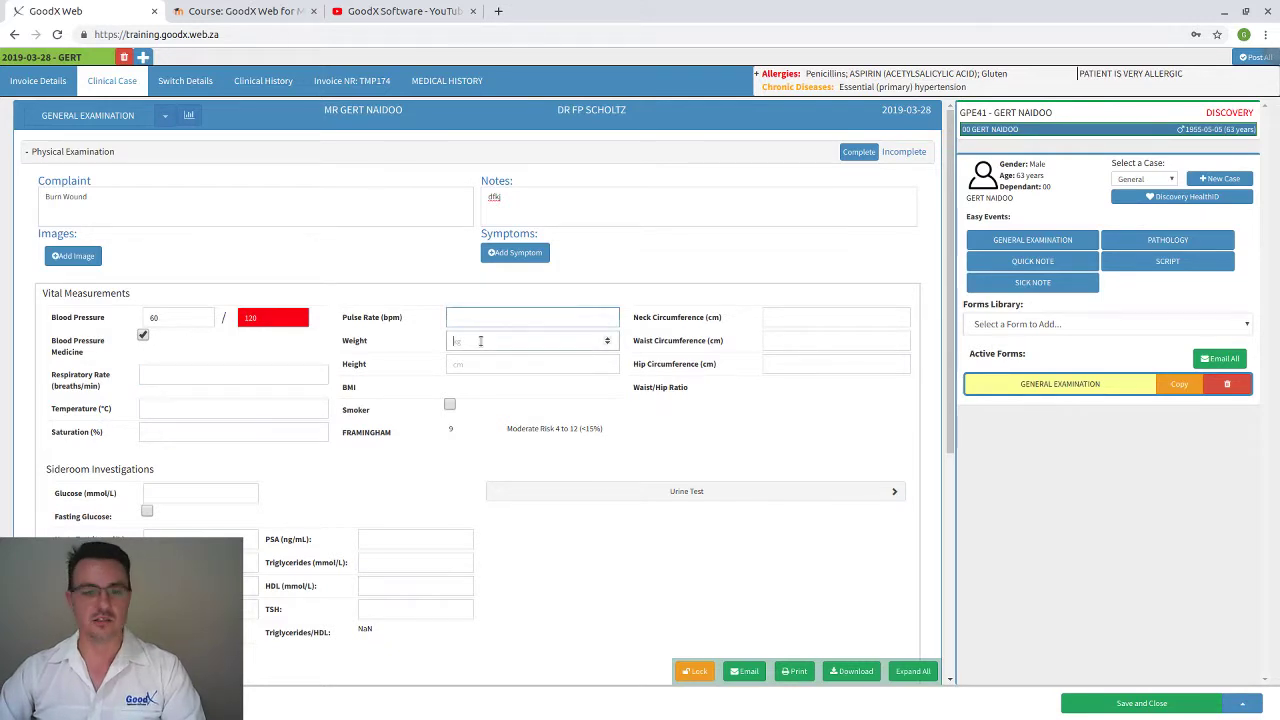
pyautogui.click(480, 341)
pyautogui.write('58')
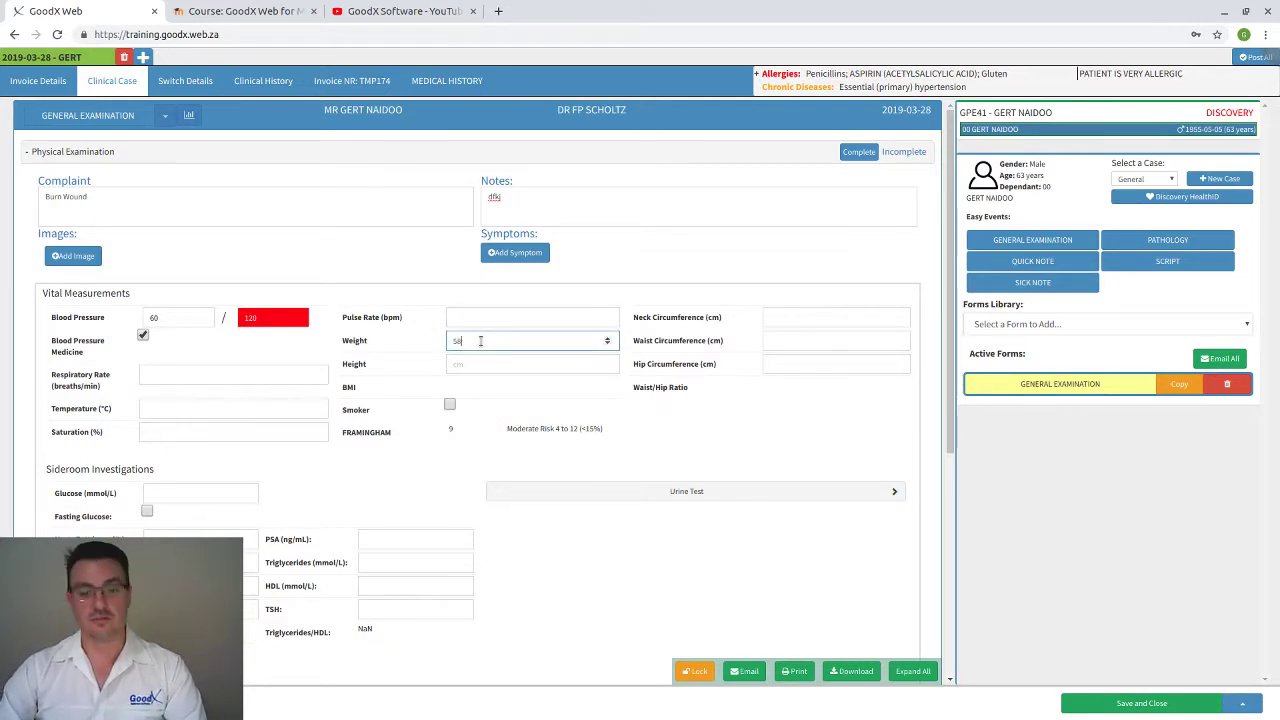
pyautogui.press('Tab')
pyautogui.write('14')
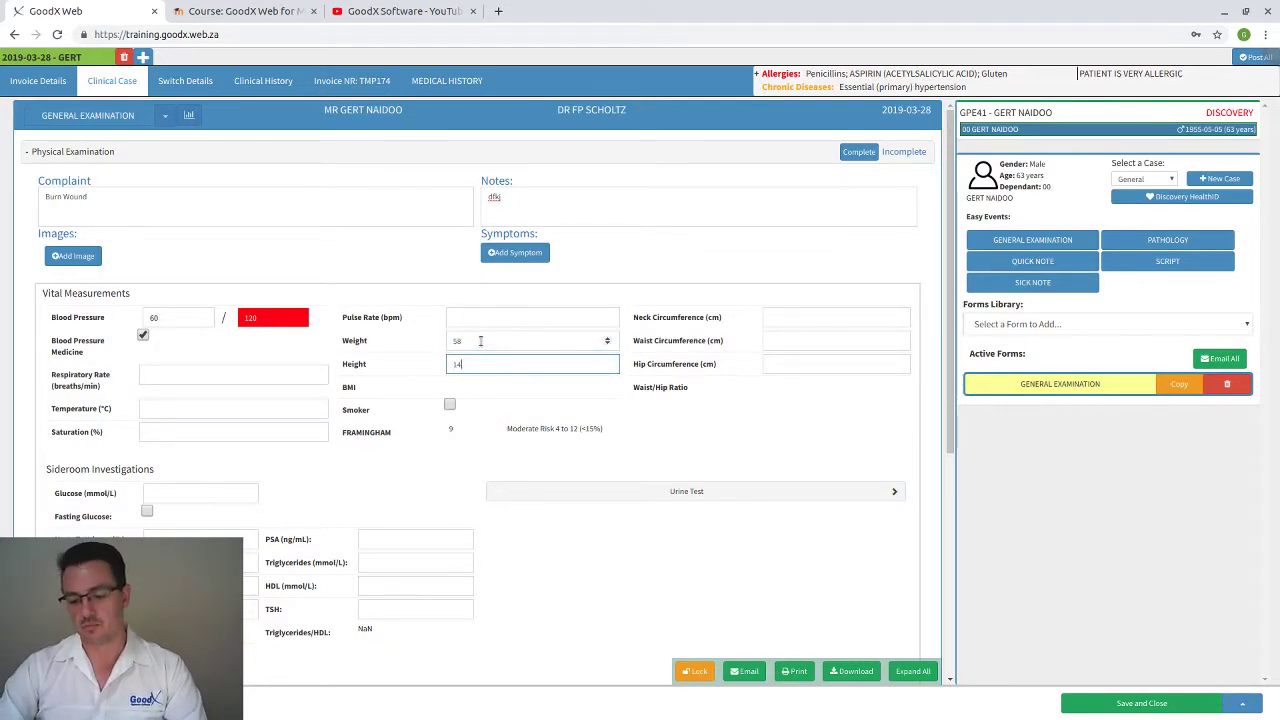
pyautogui.write('2')
pyautogui.press('Tab')
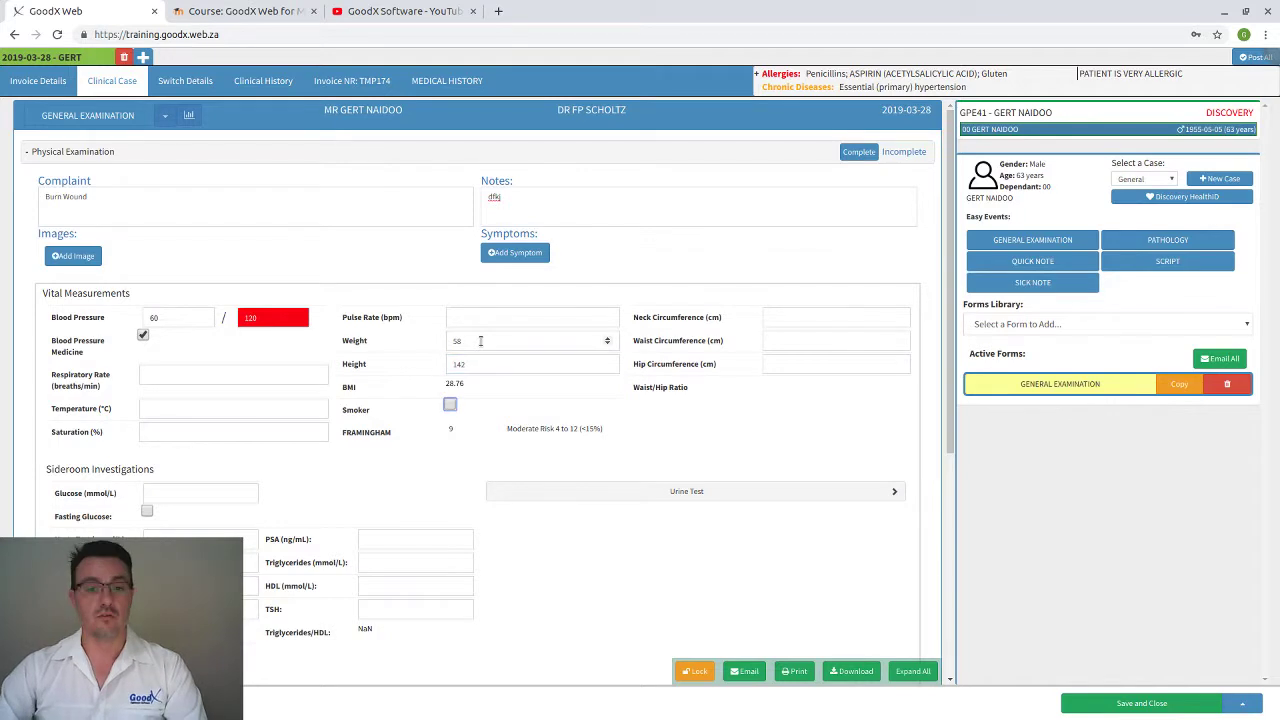
pyautogui.click(451, 404)
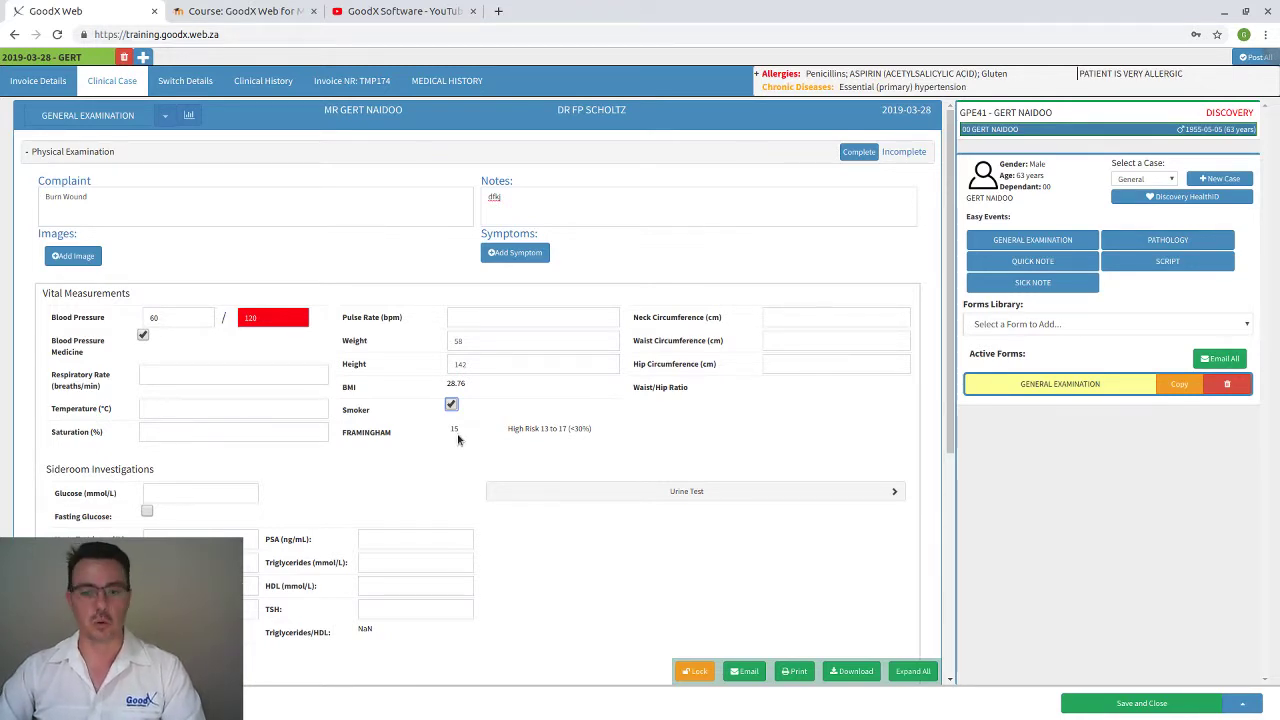
# Step: Record the urine test in the sideroom investigations with KET at 1+ (10(1)) and NIT as neg
pyautogui.click(211, 494)
pyautogui.scroll(-1, 211, 500)
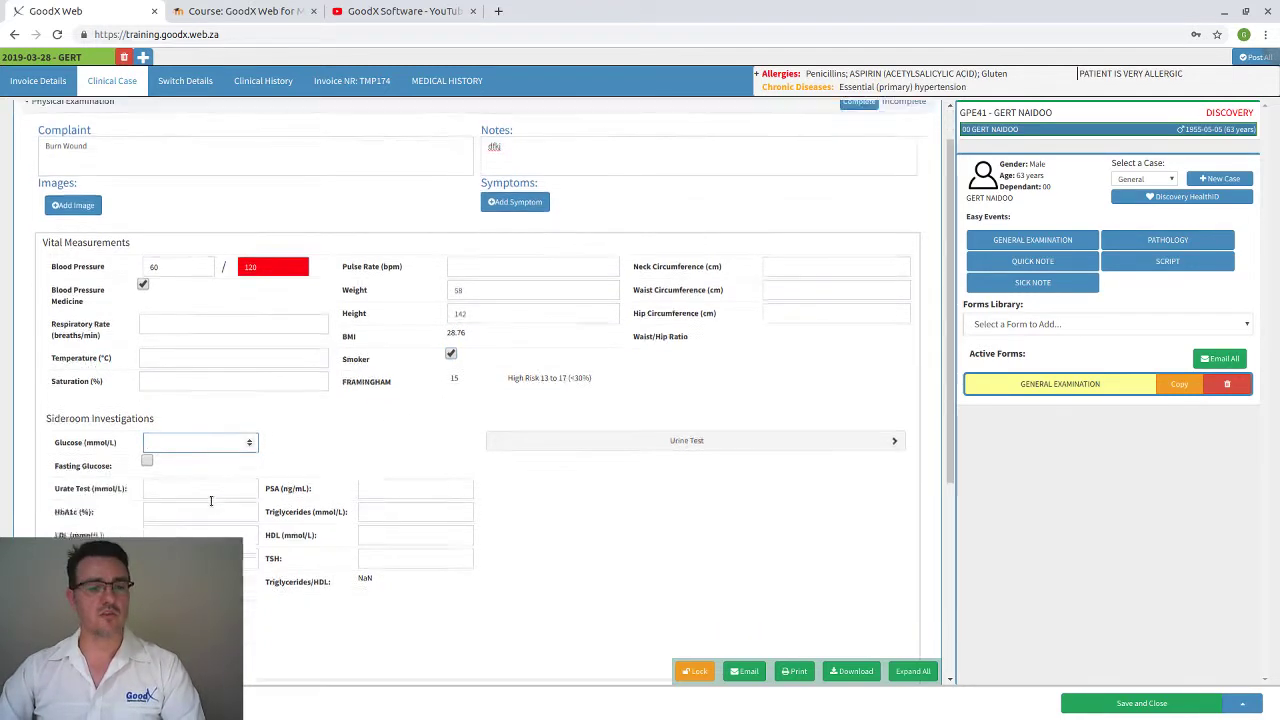
pyautogui.scroll(-2, 211, 500)
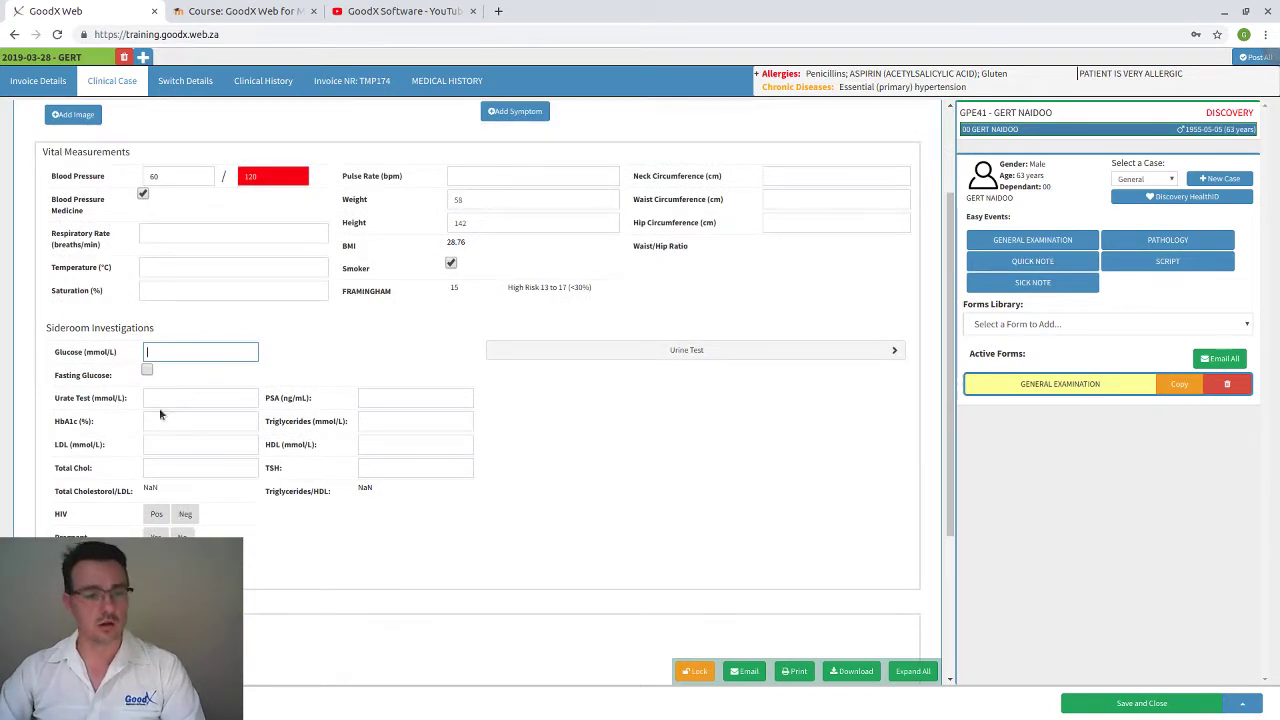
pyautogui.click(370, 398)
pyautogui.click(602, 350)
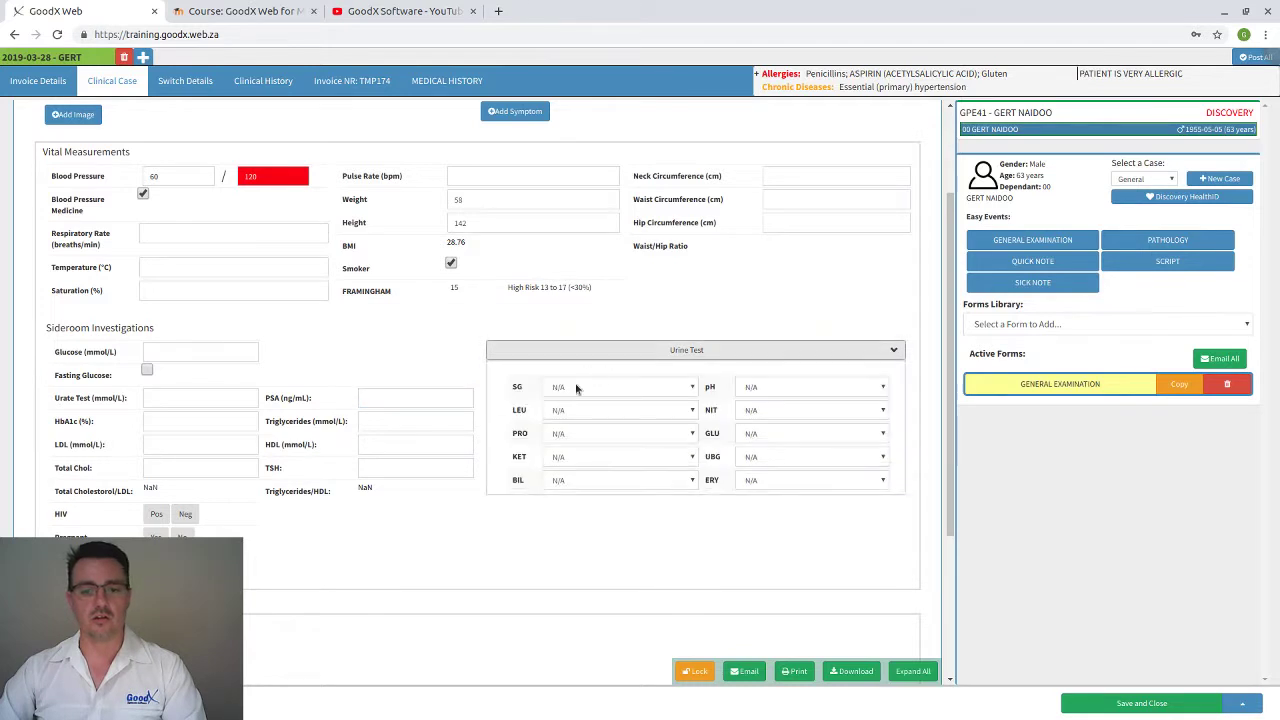
pyautogui.click(564, 457)
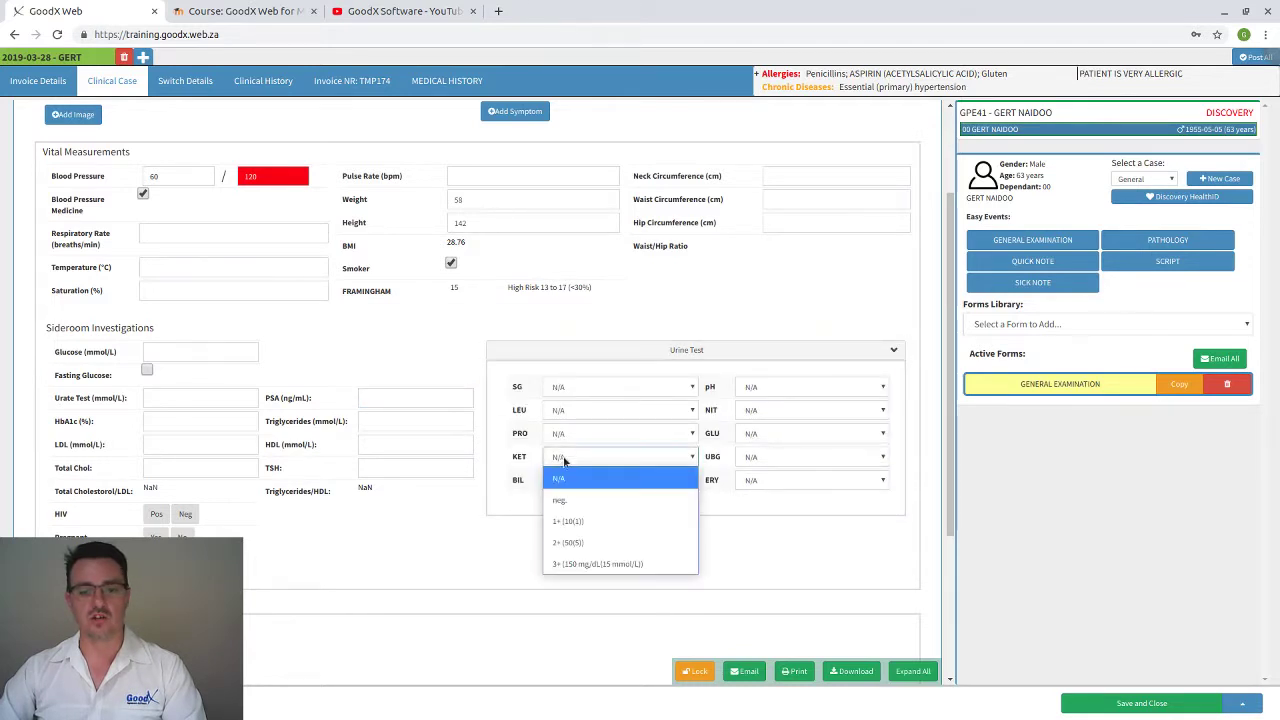
pyautogui.click(578, 522)
pyautogui.click(803, 418)
pyautogui.click(768, 453)
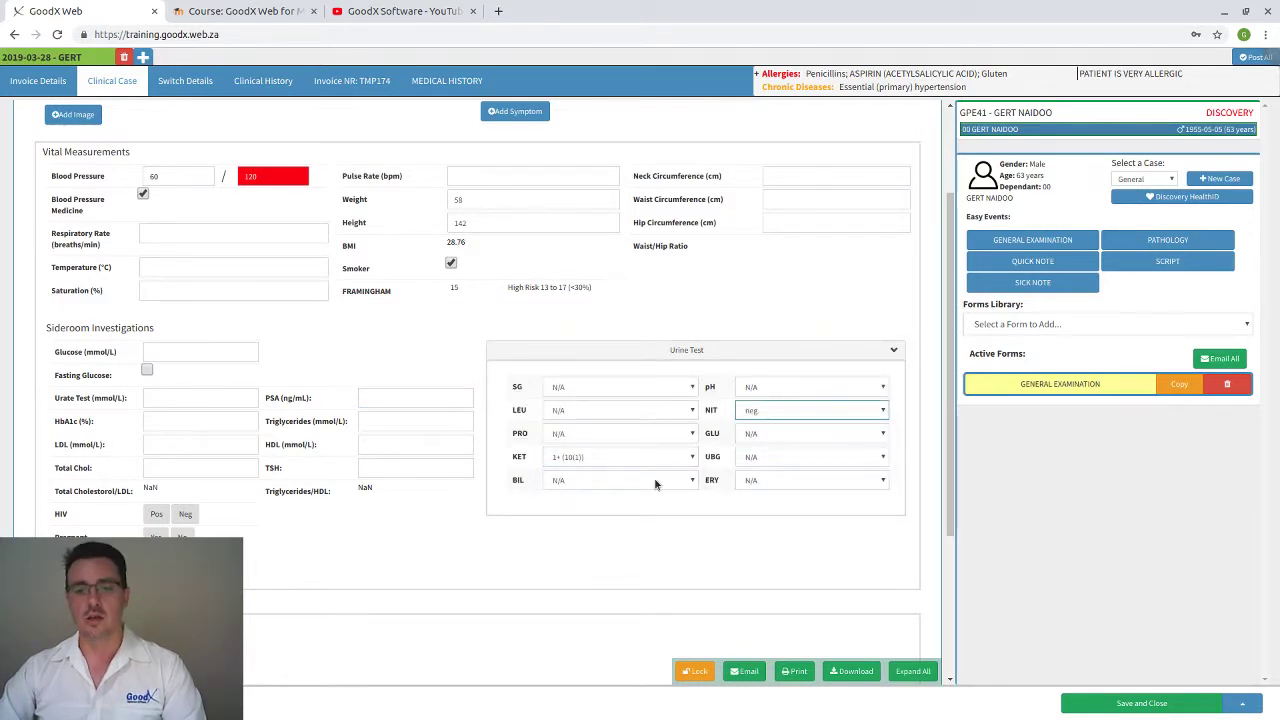
# Step: Record HIV as negative and set both Pregnant and Malaria to No in the sideroom investigations
pyautogui.click(190, 516)
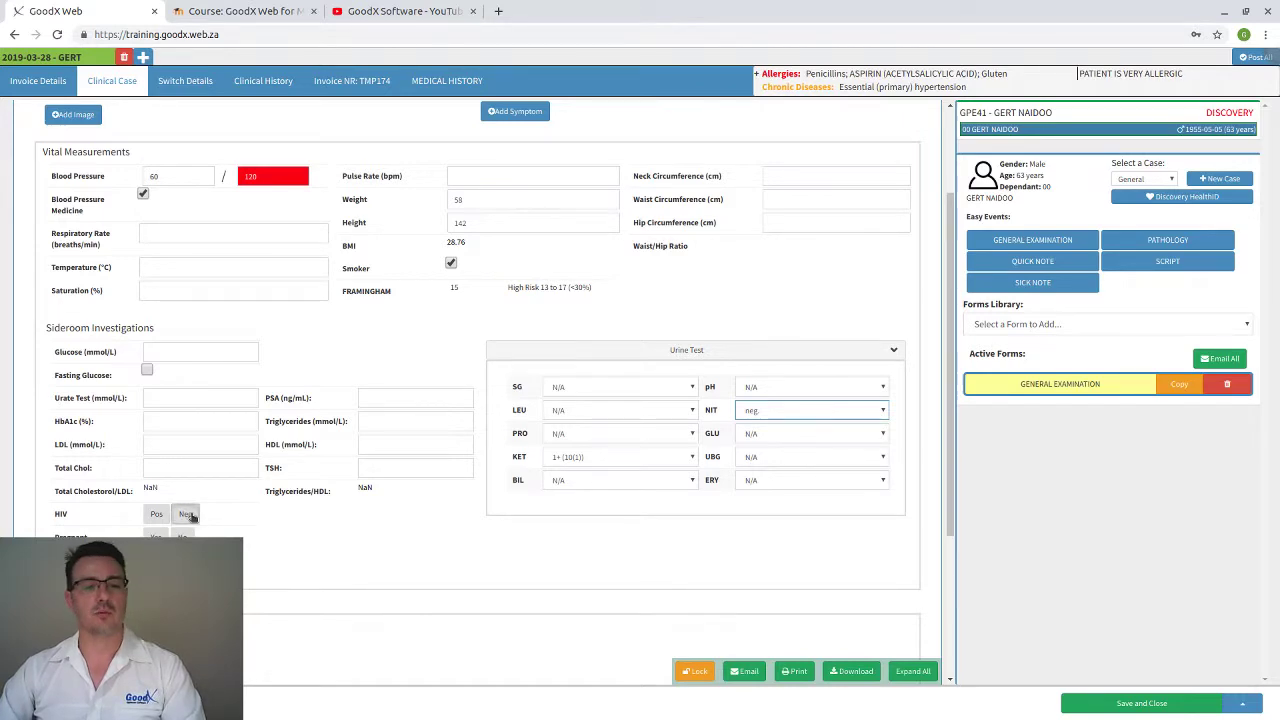
pyautogui.click(182, 535)
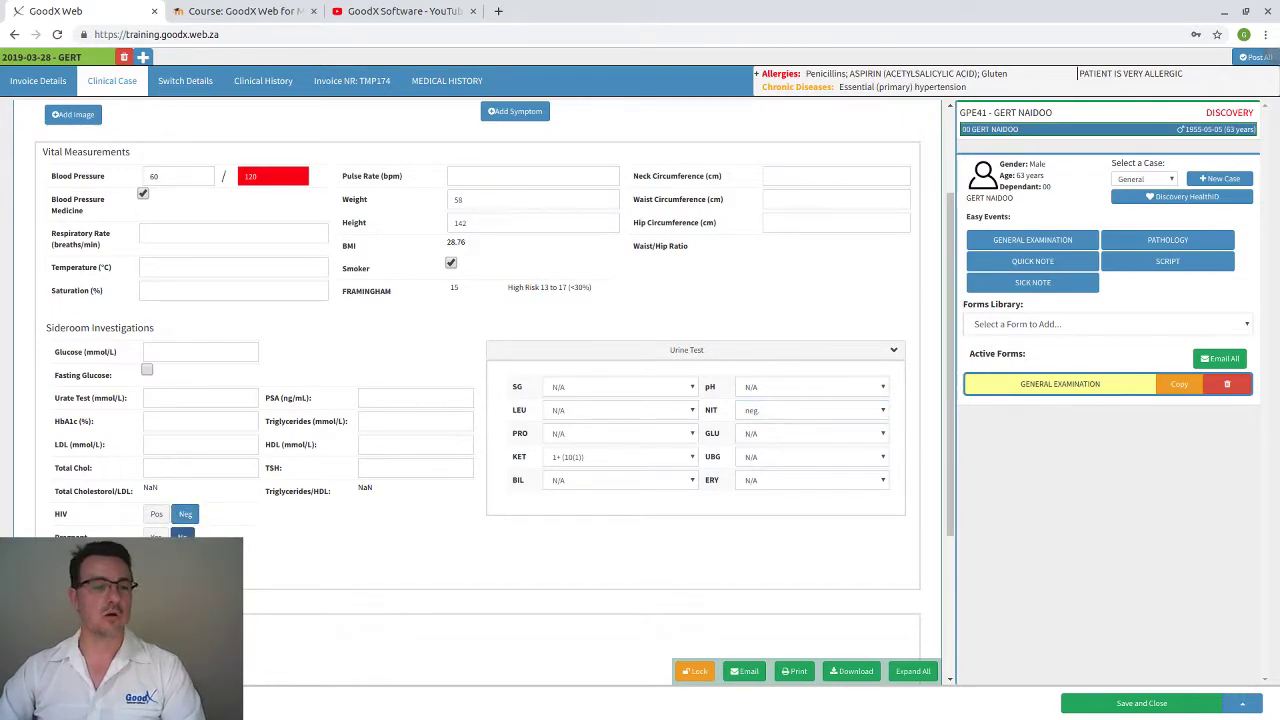
pyautogui.scroll(-2, 330, 528)
pyautogui.scroll(2, 330, 515)
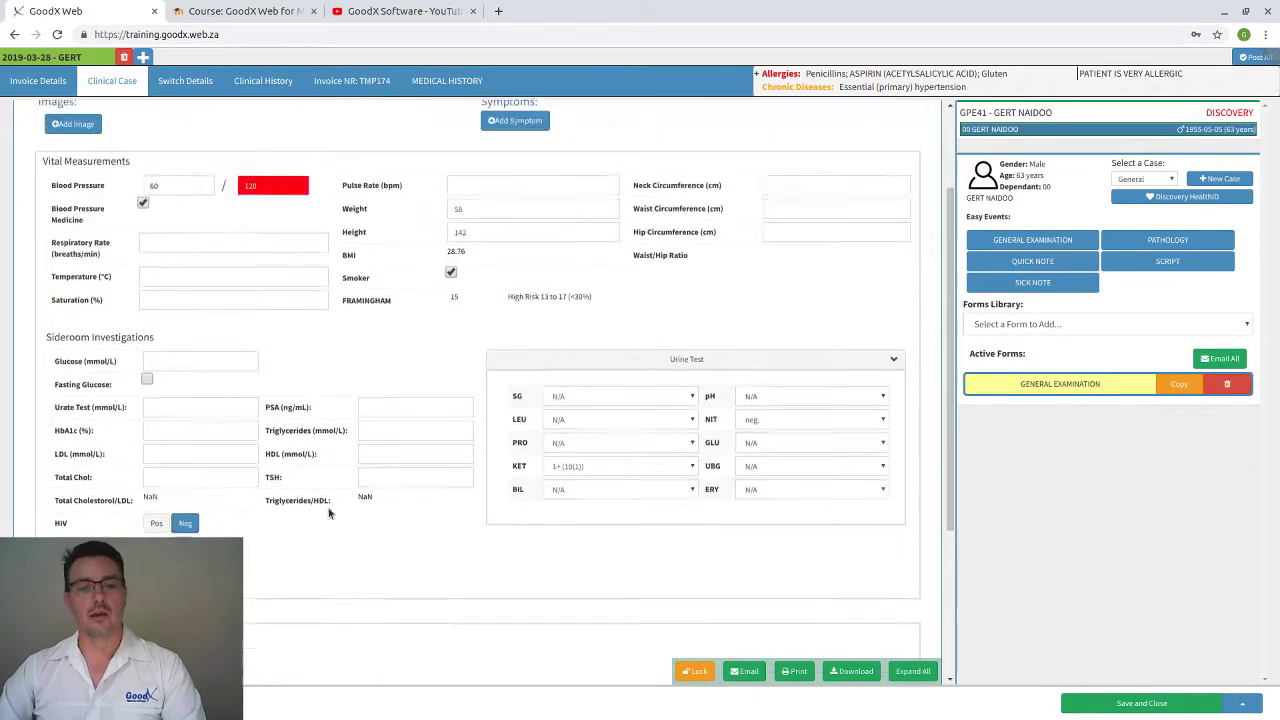
pyautogui.scroll(3, 340, 465)
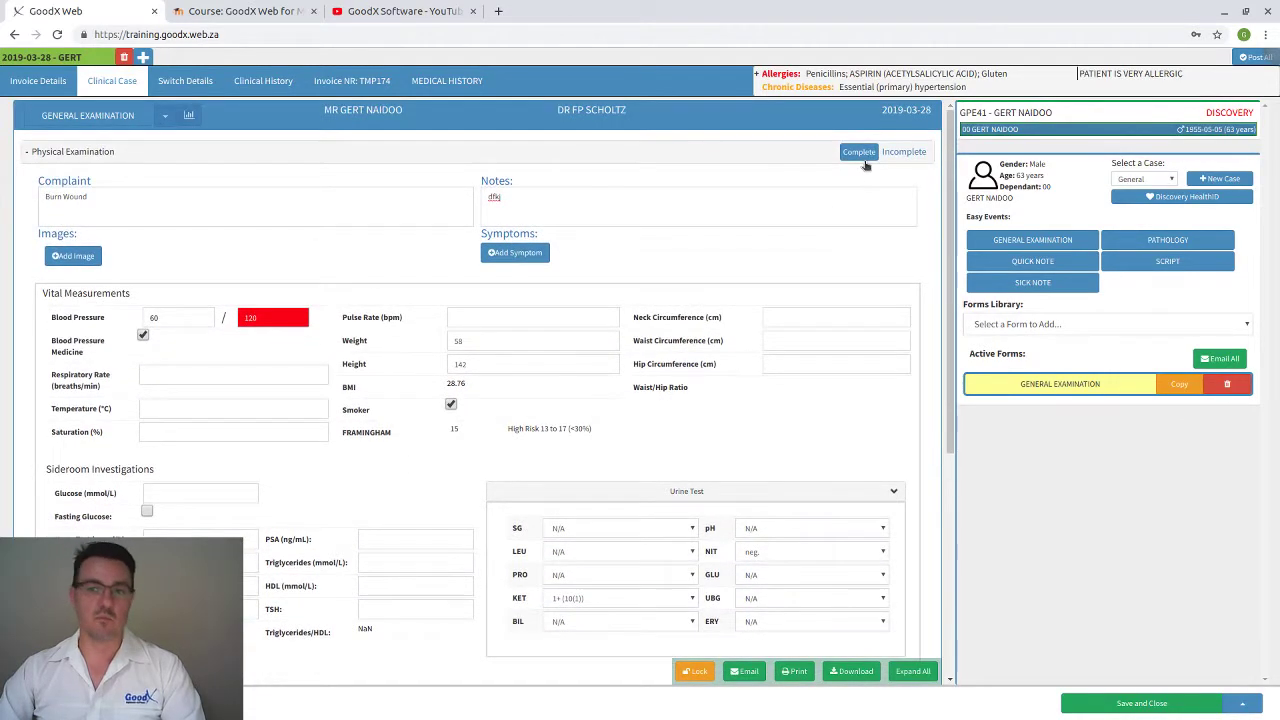
pyautogui.click(855, 158)
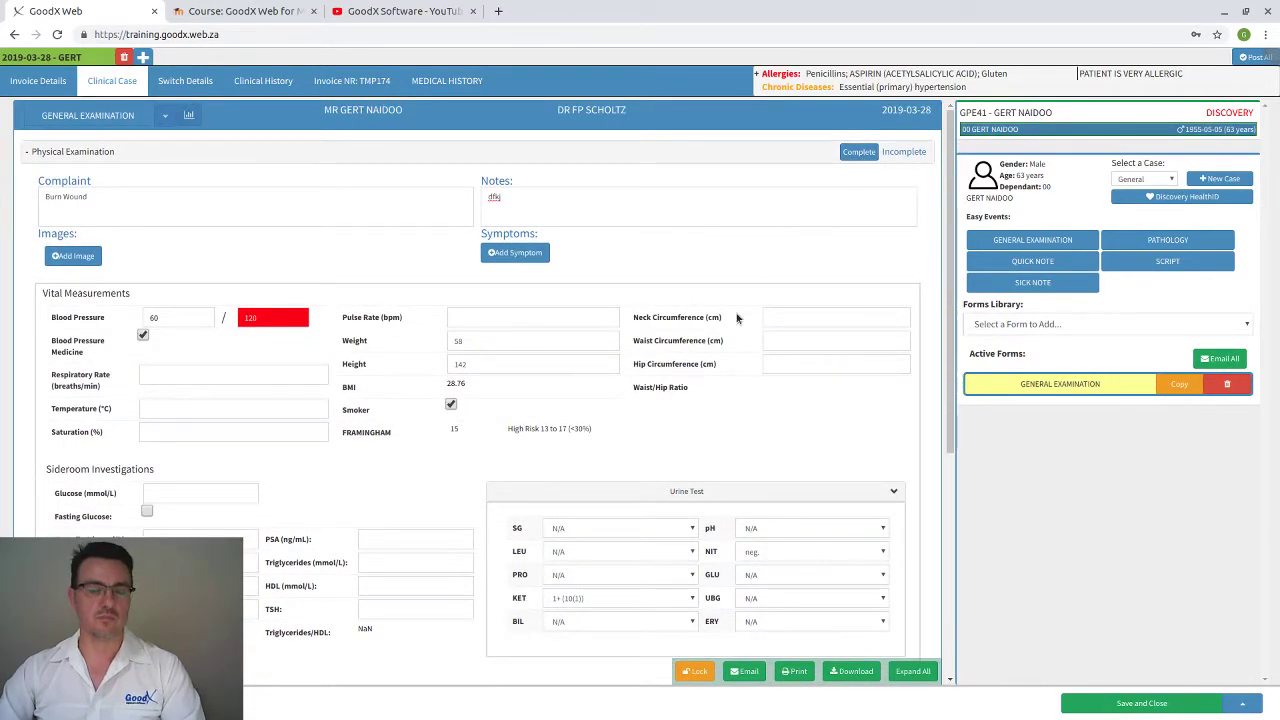
# Step: Flag Dehydration as abnormal (red) in the J.A.C.C.O.L.D section and enter the note "gadfhd"
pyautogui.scroll(-4, 731, 338)
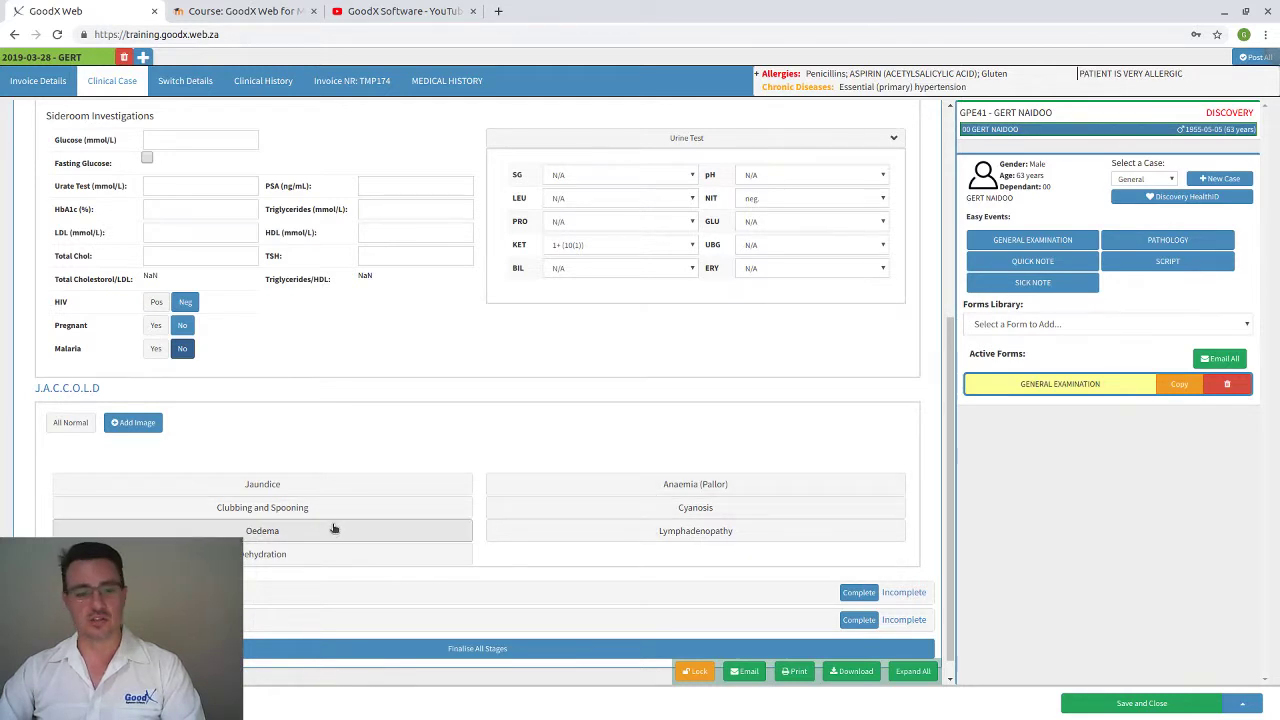
pyautogui.click(276, 561)
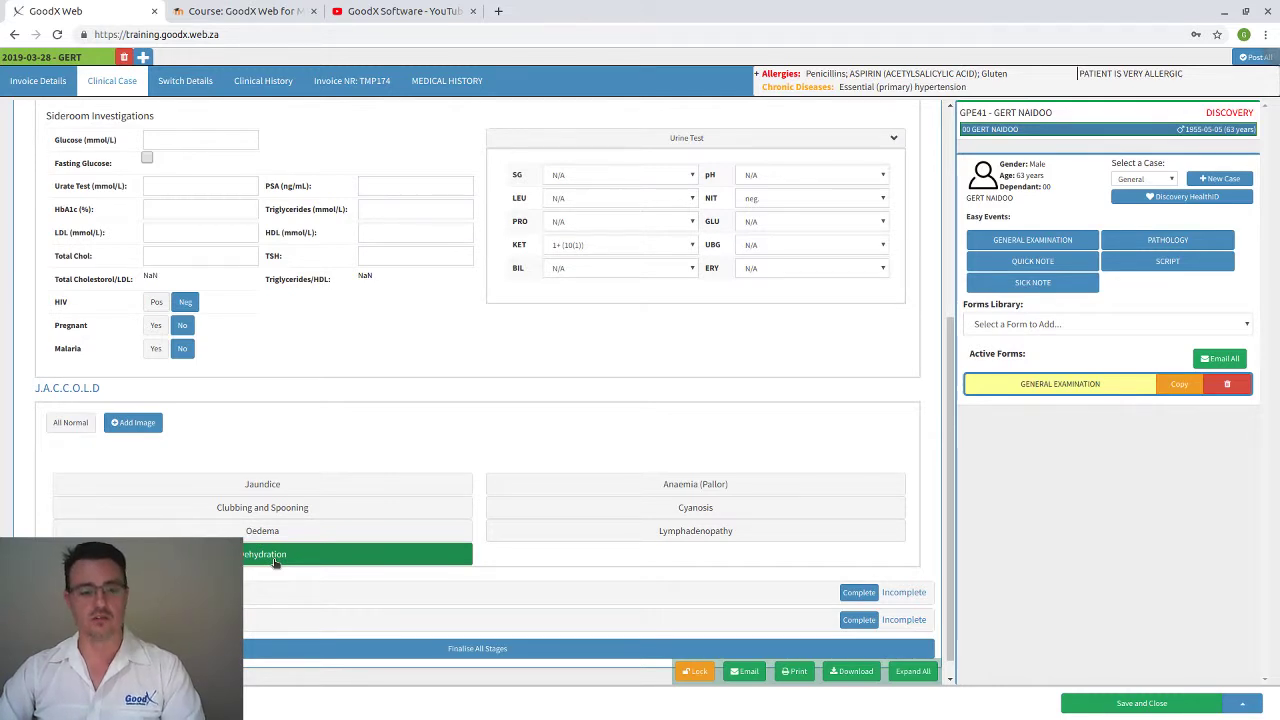
pyautogui.click(276, 561)
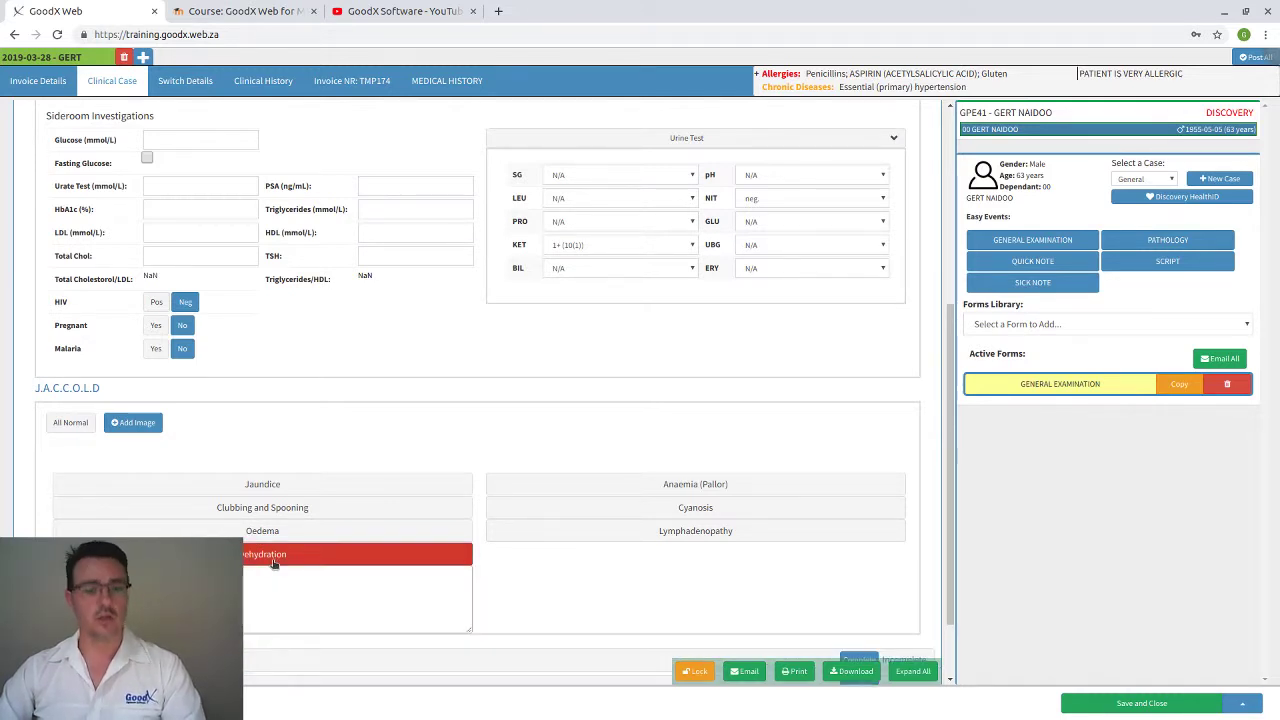
pyautogui.click(290, 590)
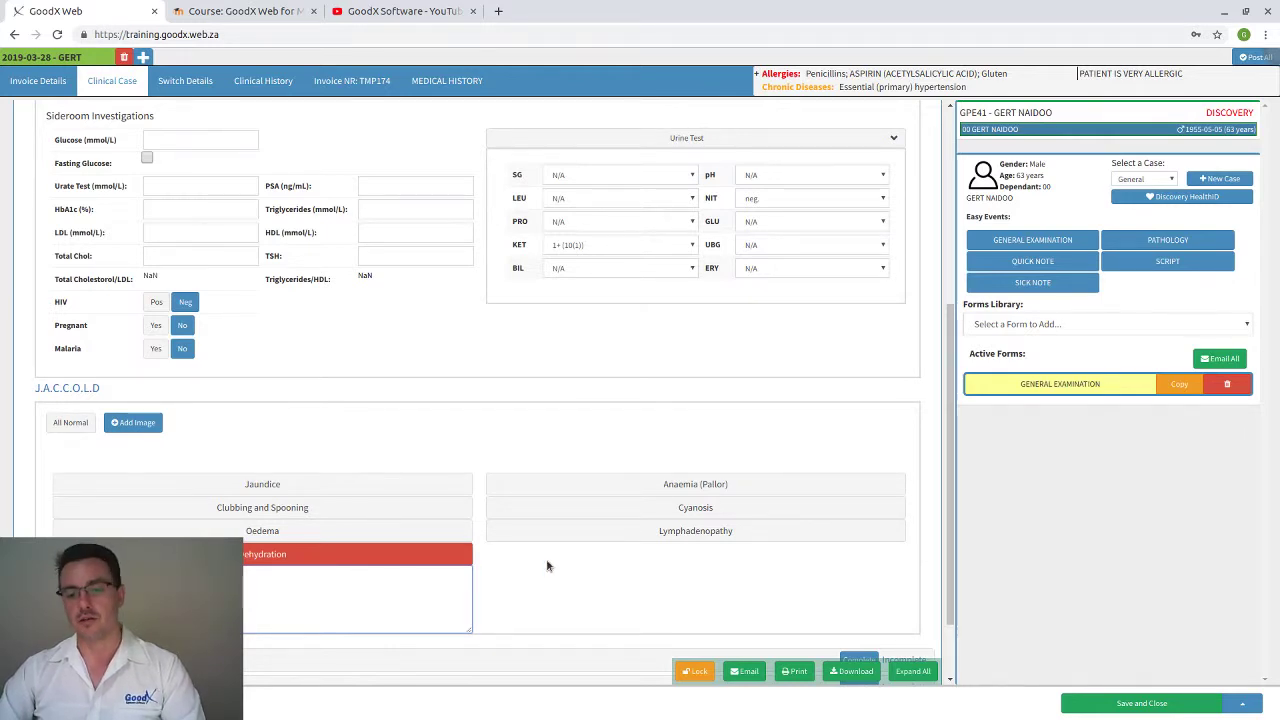
pyautogui.scroll(-1, 557, 476)
pyautogui.write('gadfhd')
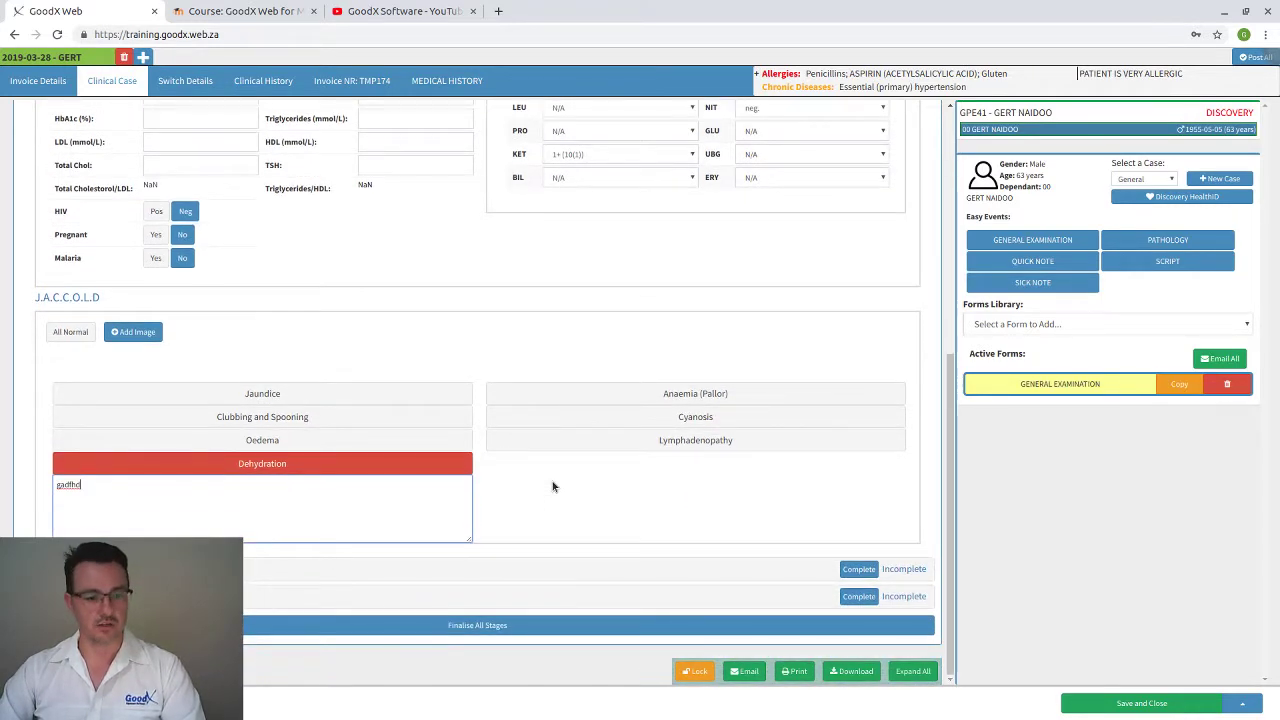
# Step: Review the filled-in Physical Examination section and mark it as complete
pyautogui.scroll(3, 511, 526)
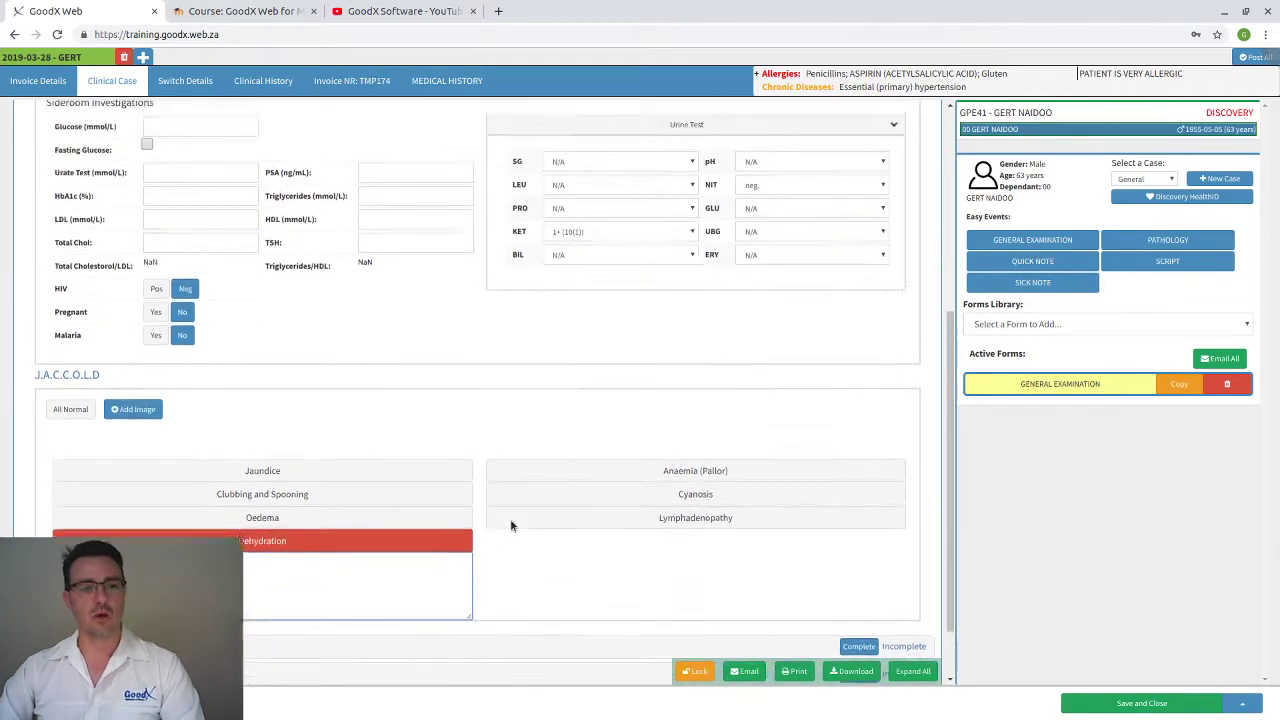
pyautogui.scroll(2, 511, 526)
pyautogui.scroll(-5, 511, 526)
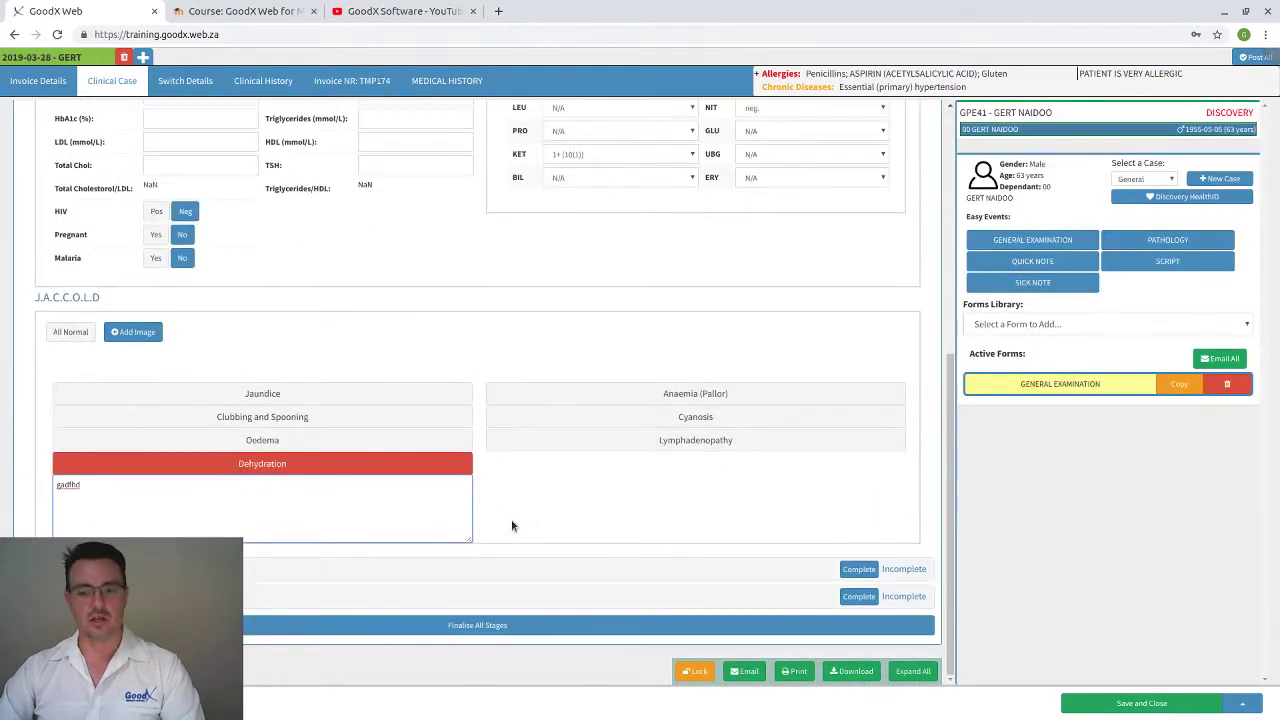
pyautogui.scroll(5, 740, 474)
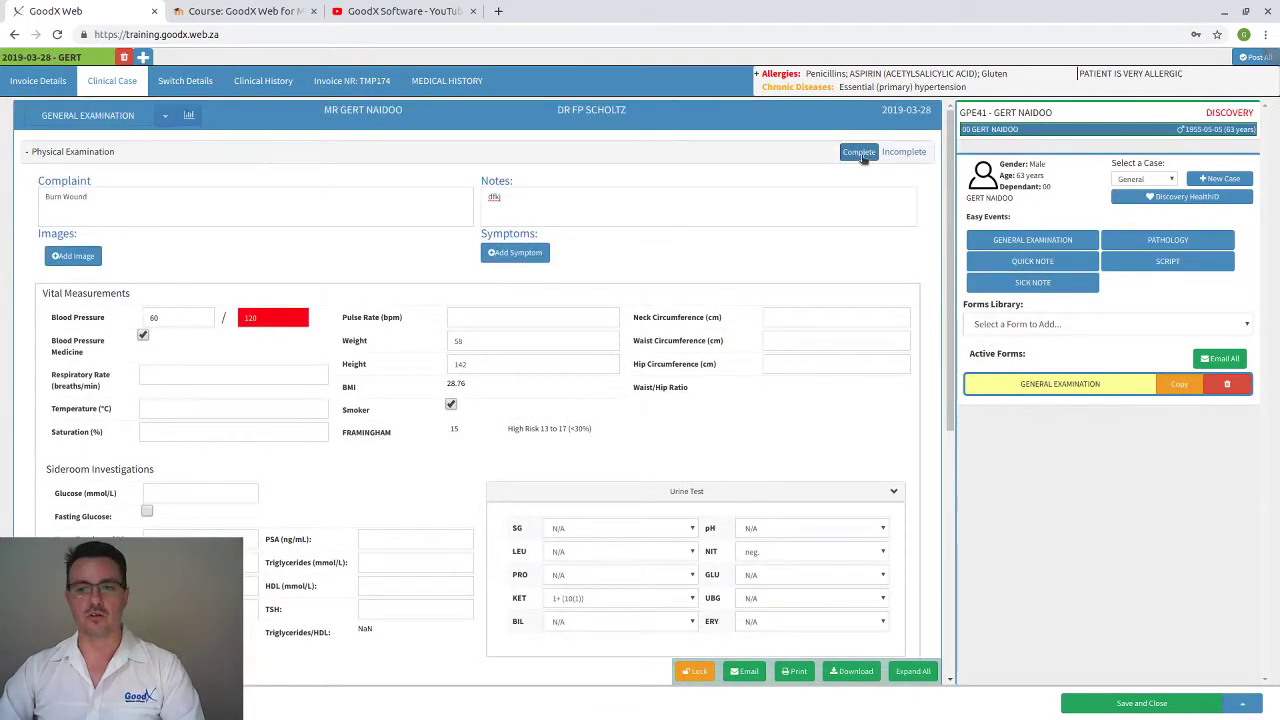
pyautogui.click(860, 153)
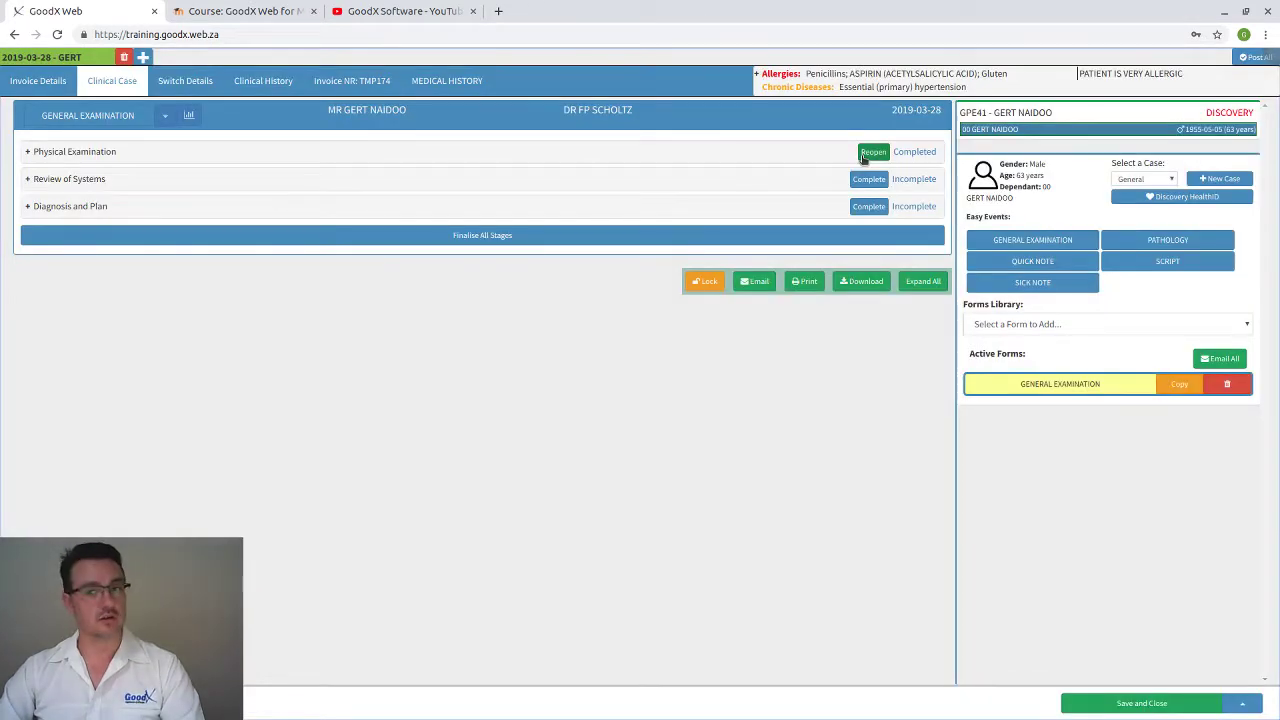
# Step: Expand the Review of Systems stage and open its Musculoskeletal section
pyautogui.click(80, 179)
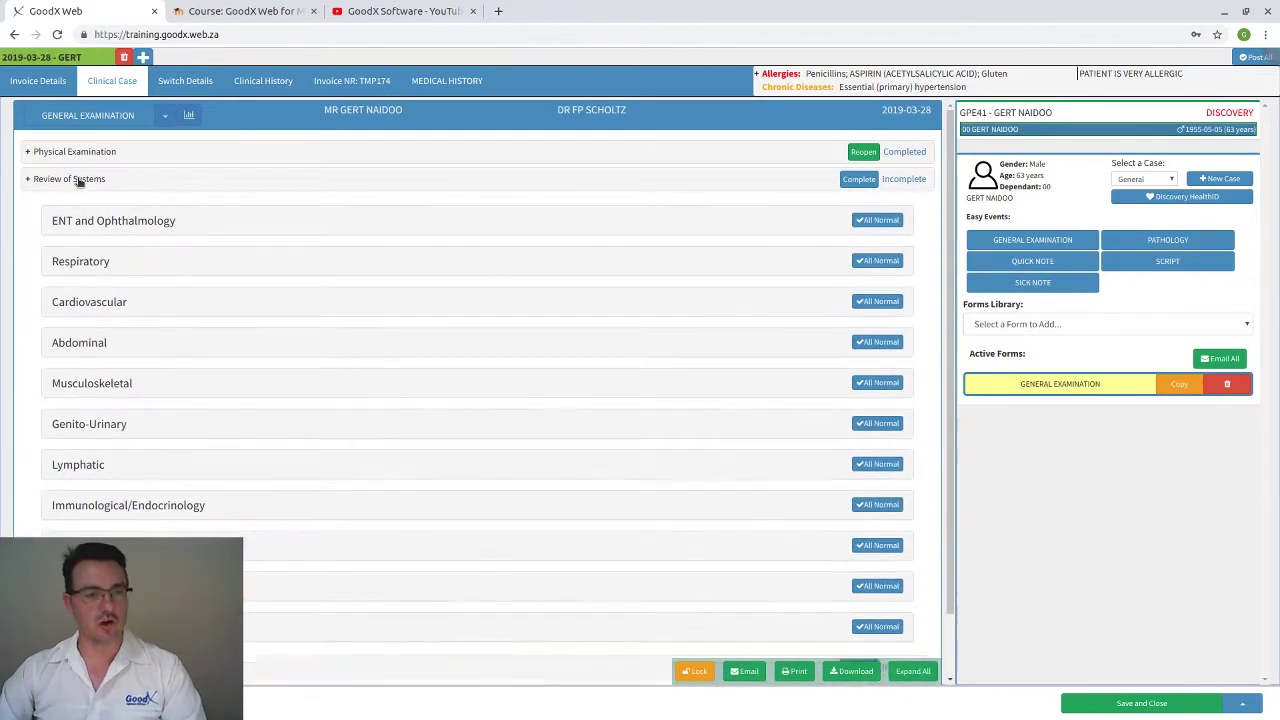
pyautogui.scroll(-1, 360, 396)
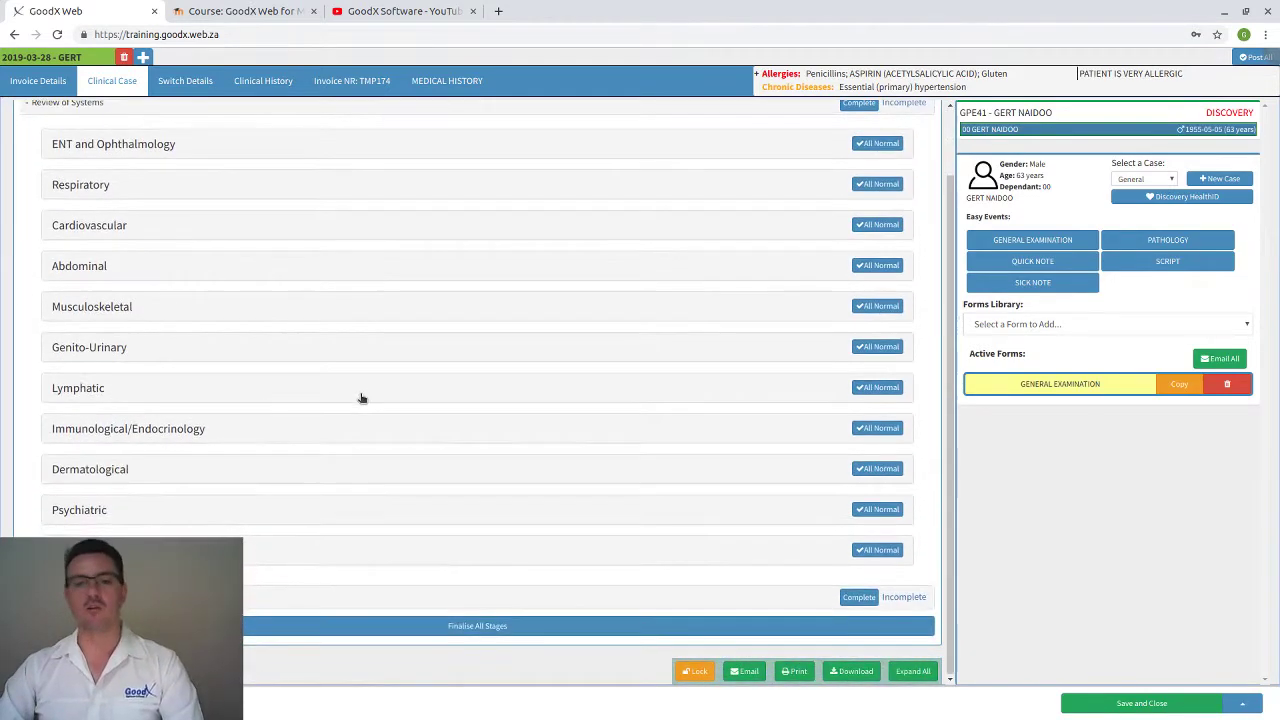
pyautogui.scroll(1, 360, 397)
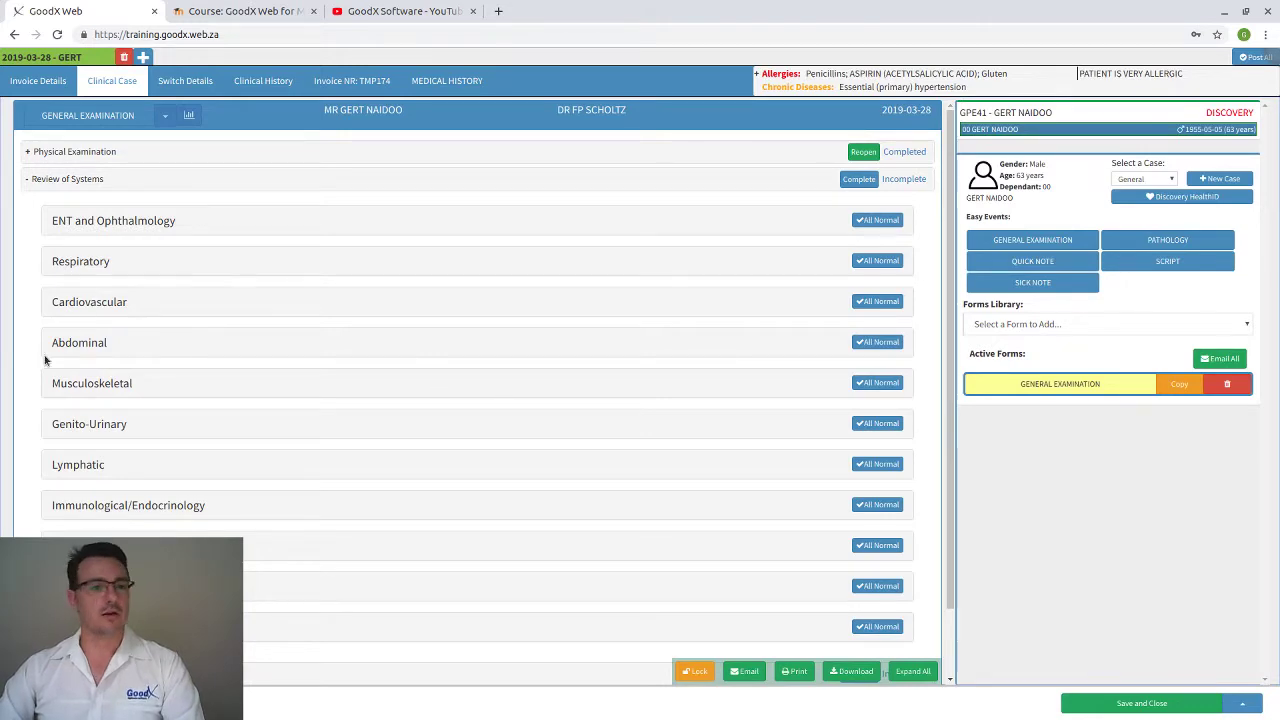
pyautogui.click(67, 392)
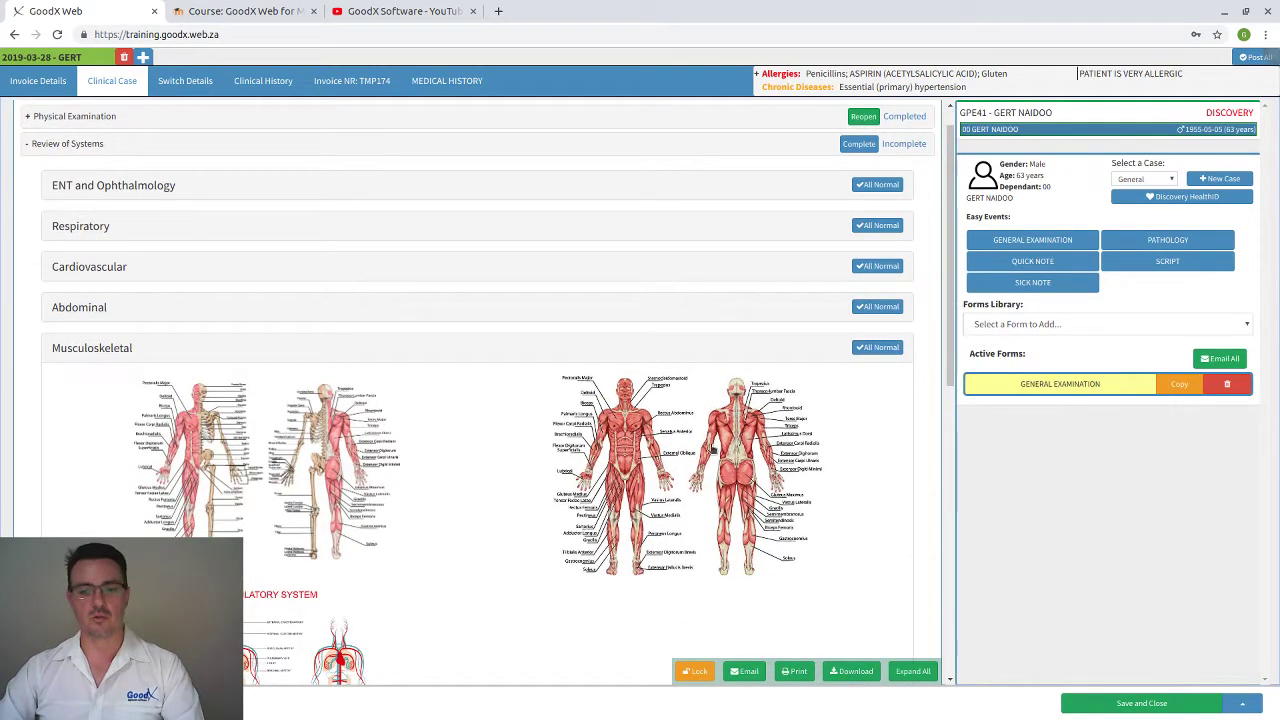
# Step: Scribble a red freehand mark over the front figure's forearm near Flexor Digitorum Superficialis on the muscle diagram, and save the annotated image
pyautogui.scroll(-1, 428, 497)
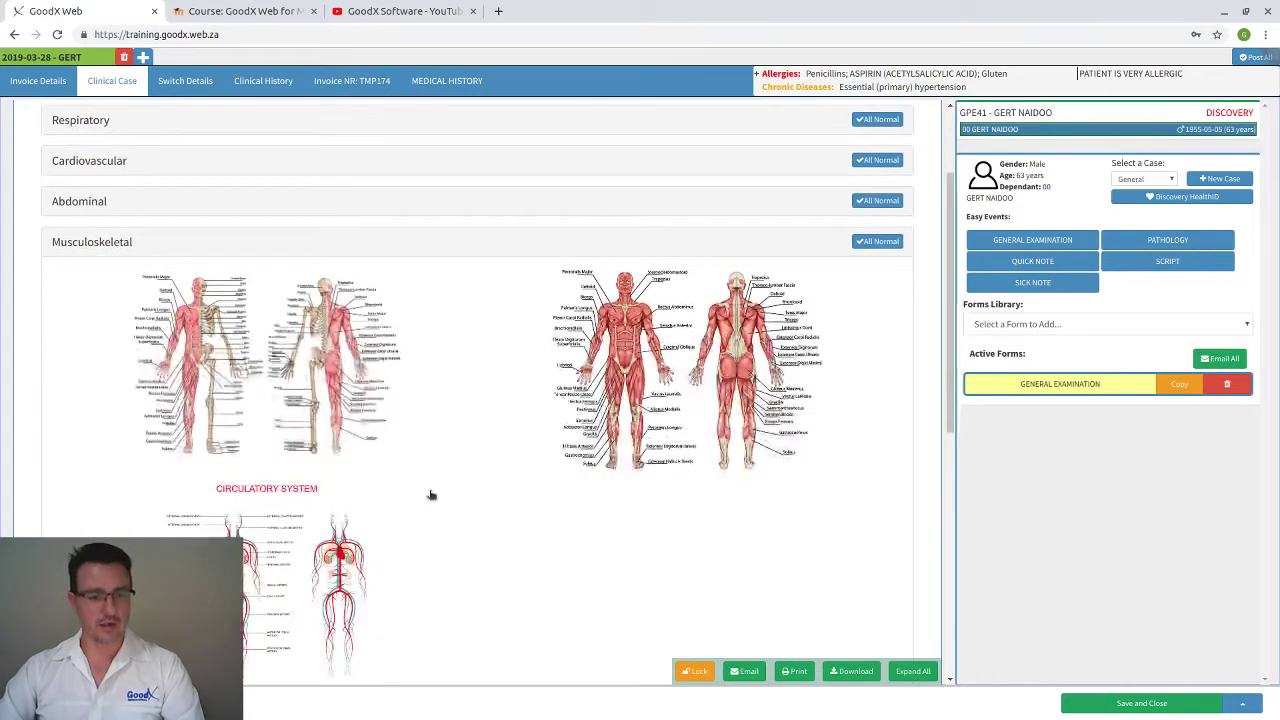
pyautogui.scroll(1, 480, 475)
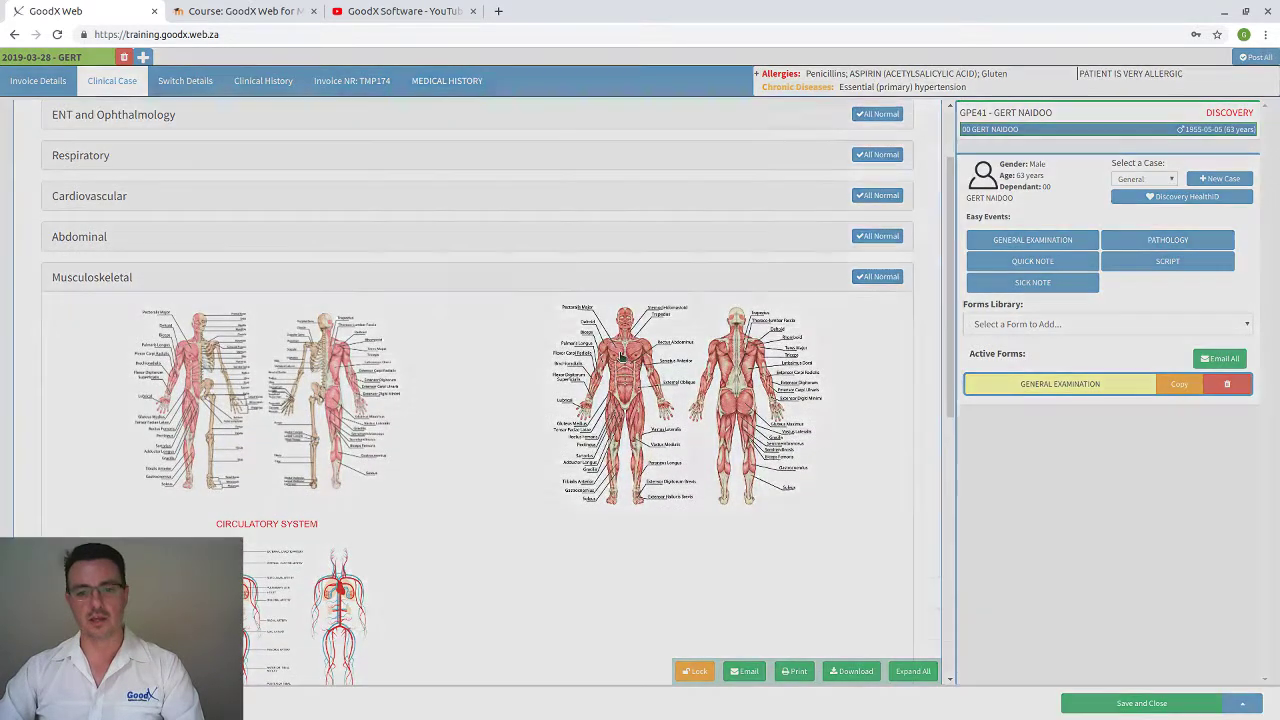
pyautogui.click(625, 362)
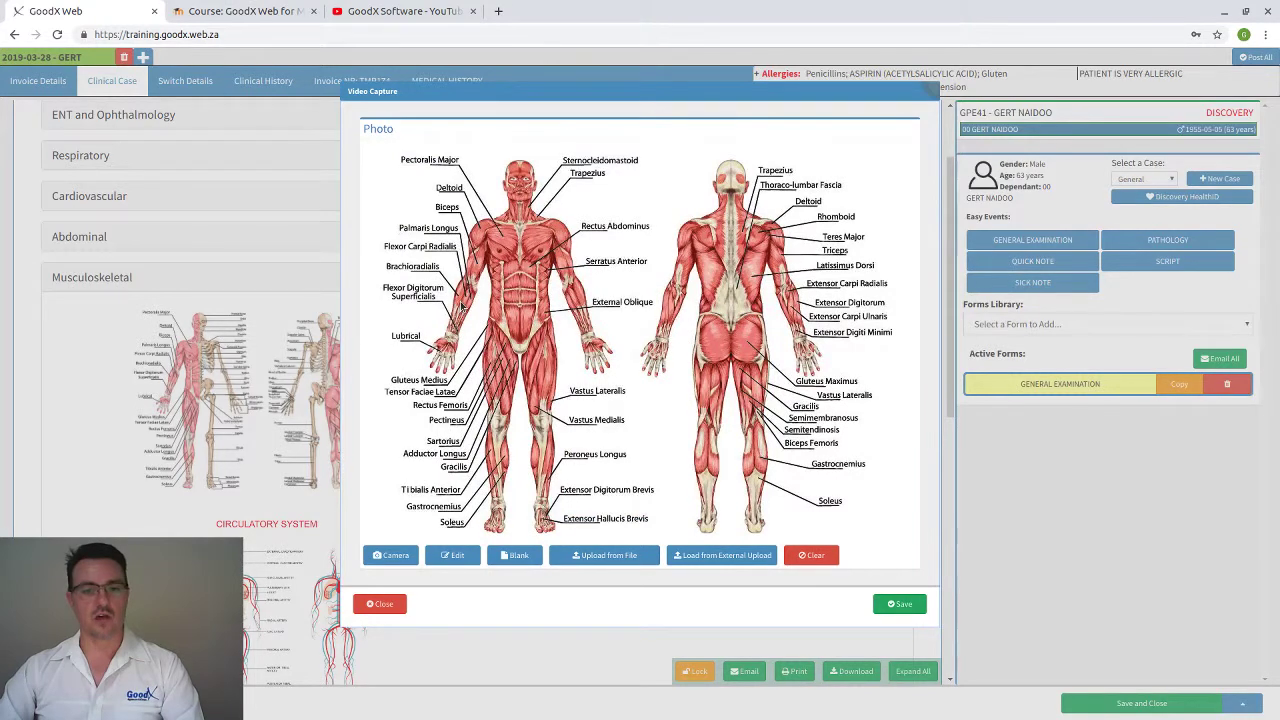
pyautogui.click(452, 555)
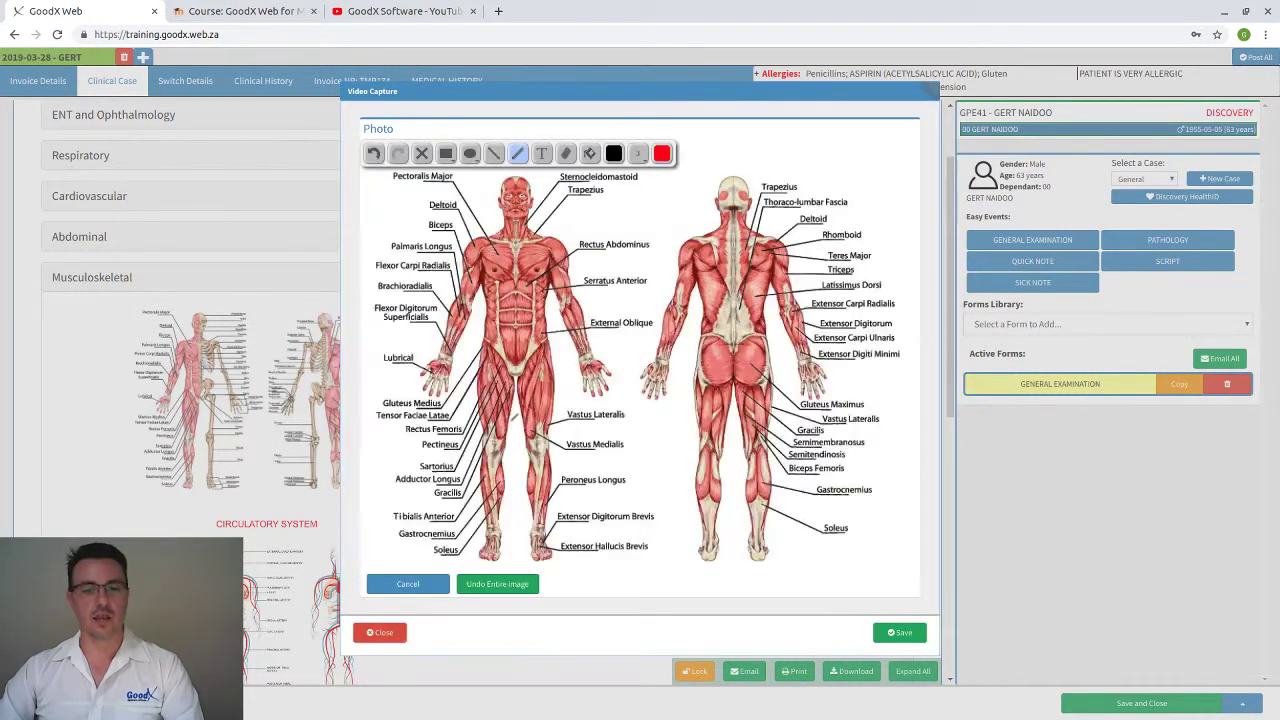
pyautogui.moveTo(432, 312)
pyautogui.mouseDown()
pyautogui.moveTo(460, 318)
pyautogui.moveTo(440, 345)
pyautogui.moveTo(480, 330)
pyautogui.moveTo(472, 340)
pyautogui.mouseUp()
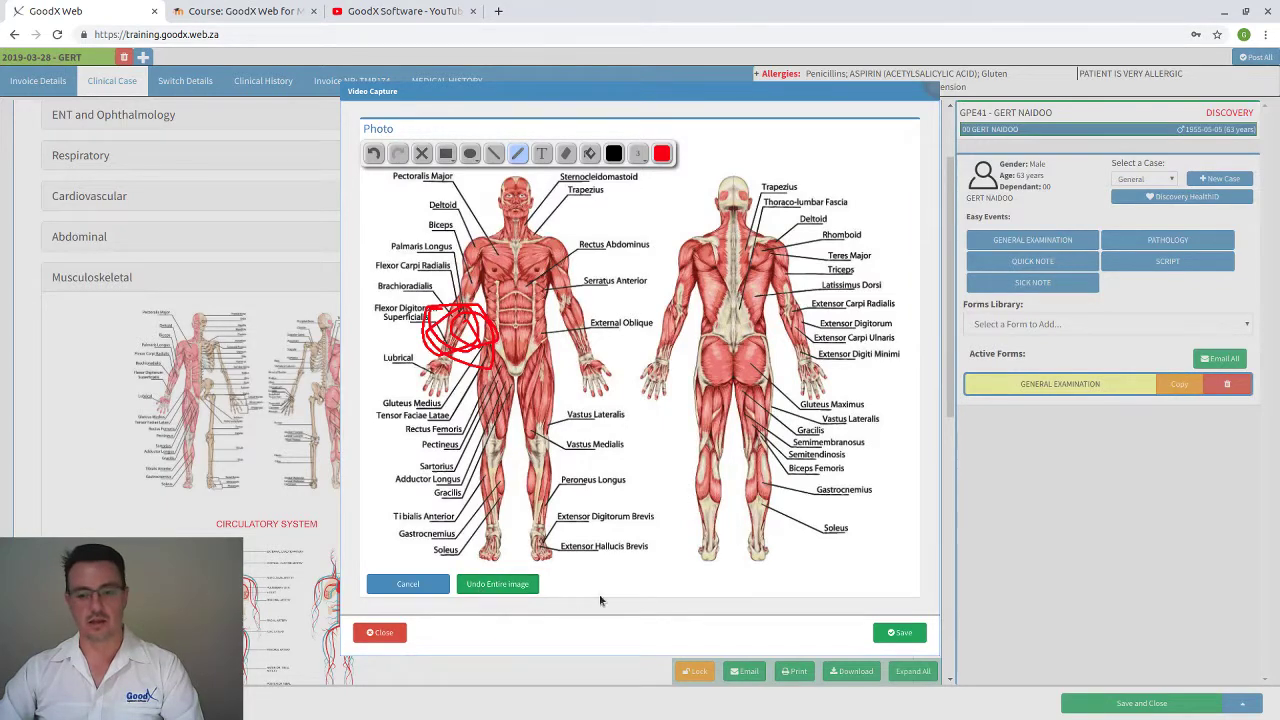
pyautogui.click(897, 632)
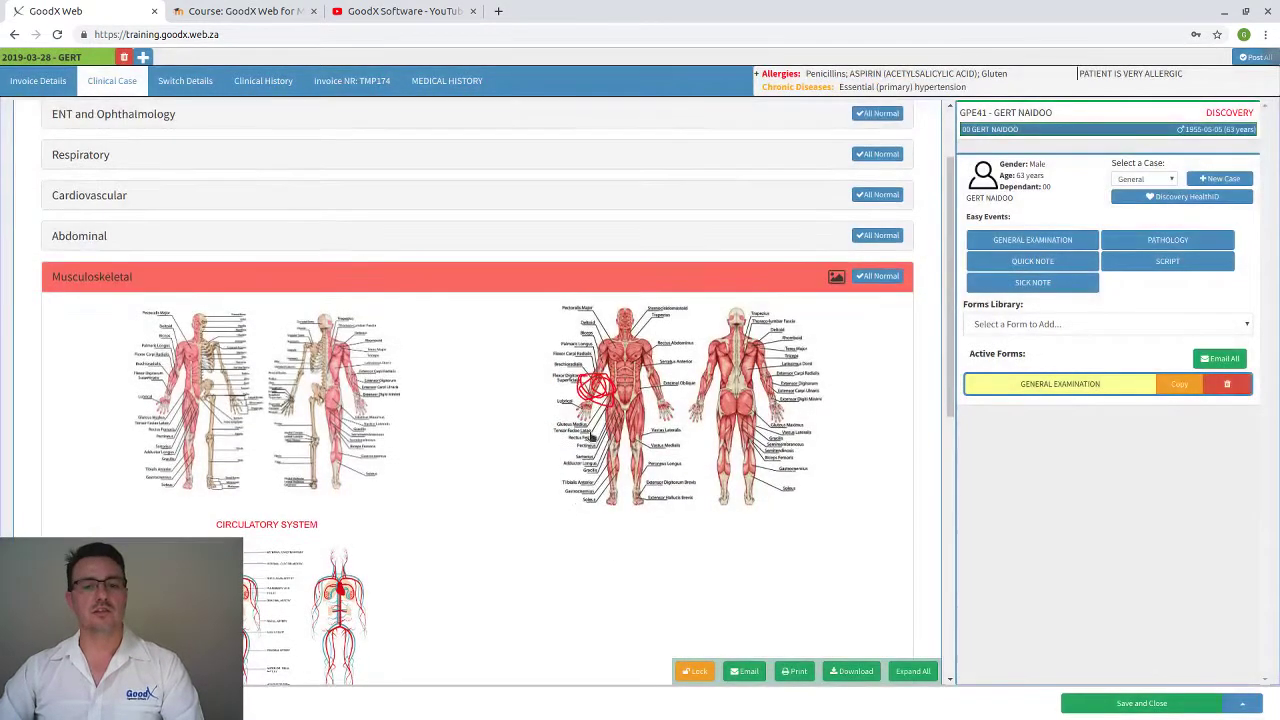
# Step: Flag Head as abnormal (red) in the Musculoskeletal section and enter "fgjedghjg" in its general notes
pyautogui.scroll(-3, 590, 437)
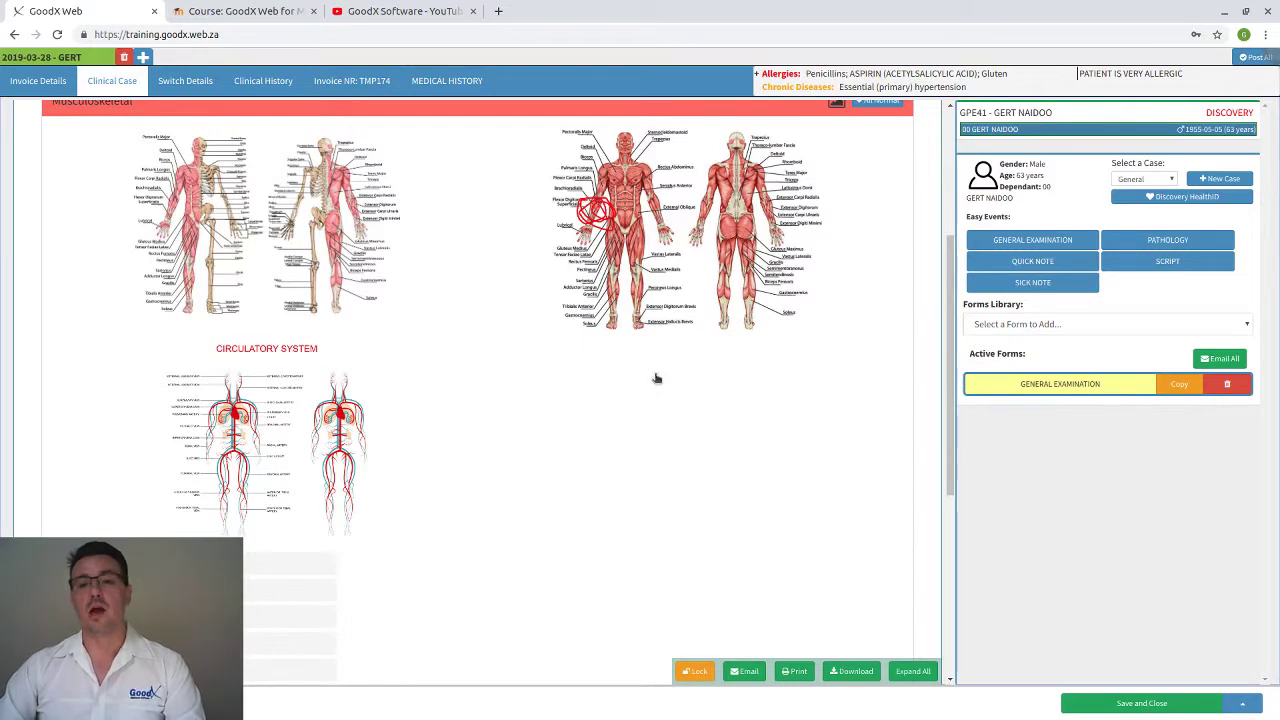
pyautogui.scroll(-3, 630, 414)
pyautogui.scroll(2, 631, 420)
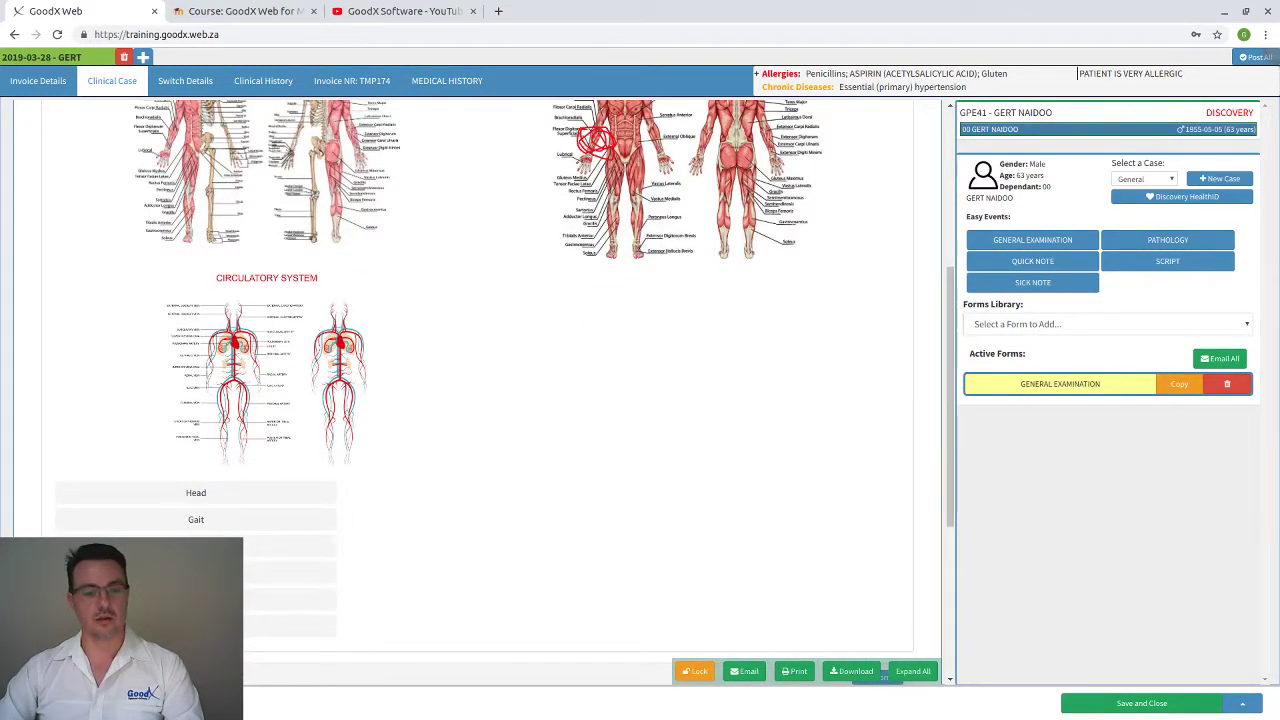
pyautogui.click(205, 500)
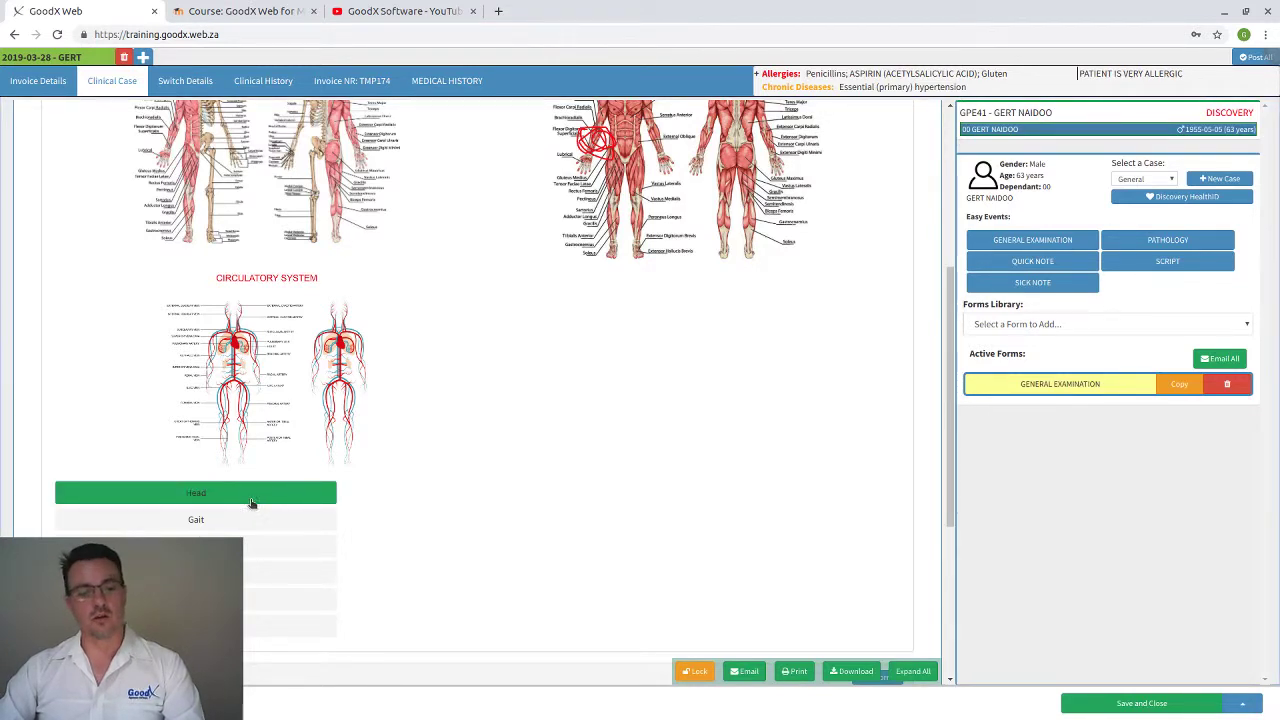
pyautogui.click(251, 503)
pyautogui.click(234, 518)
pyautogui.write('fgjedghjg')
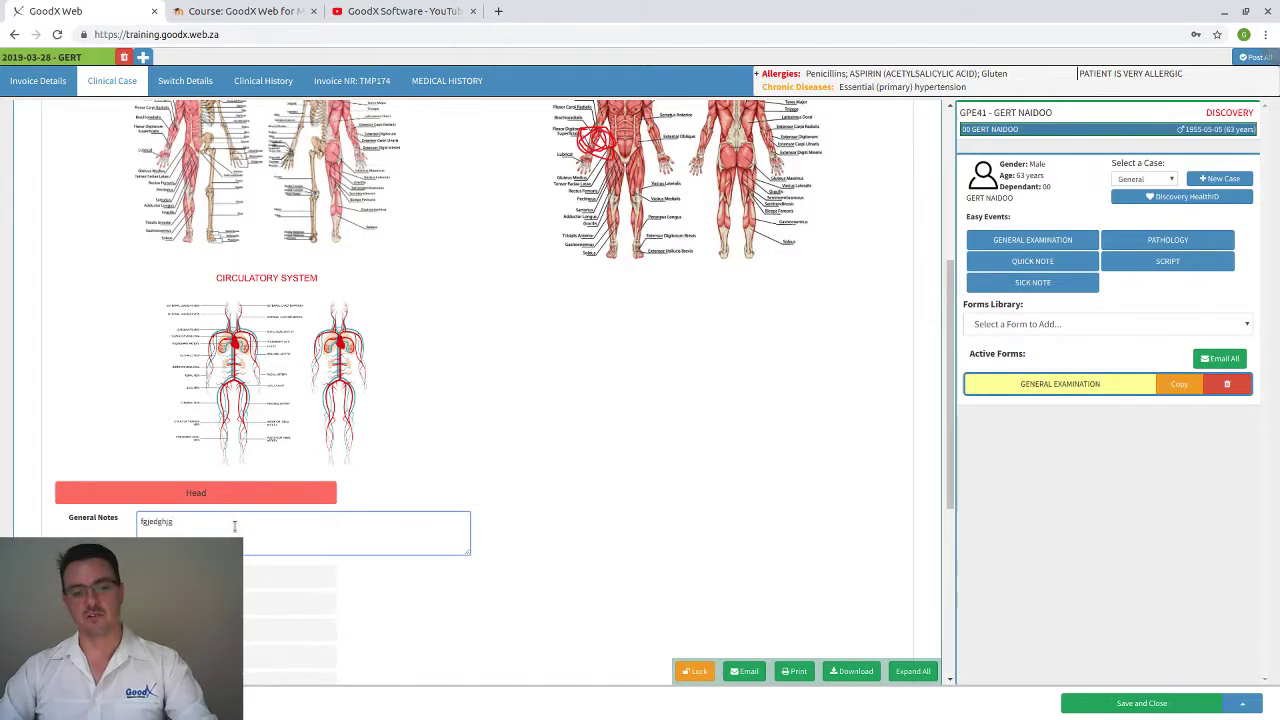
pyautogui.scroll(-5, 234, 525)
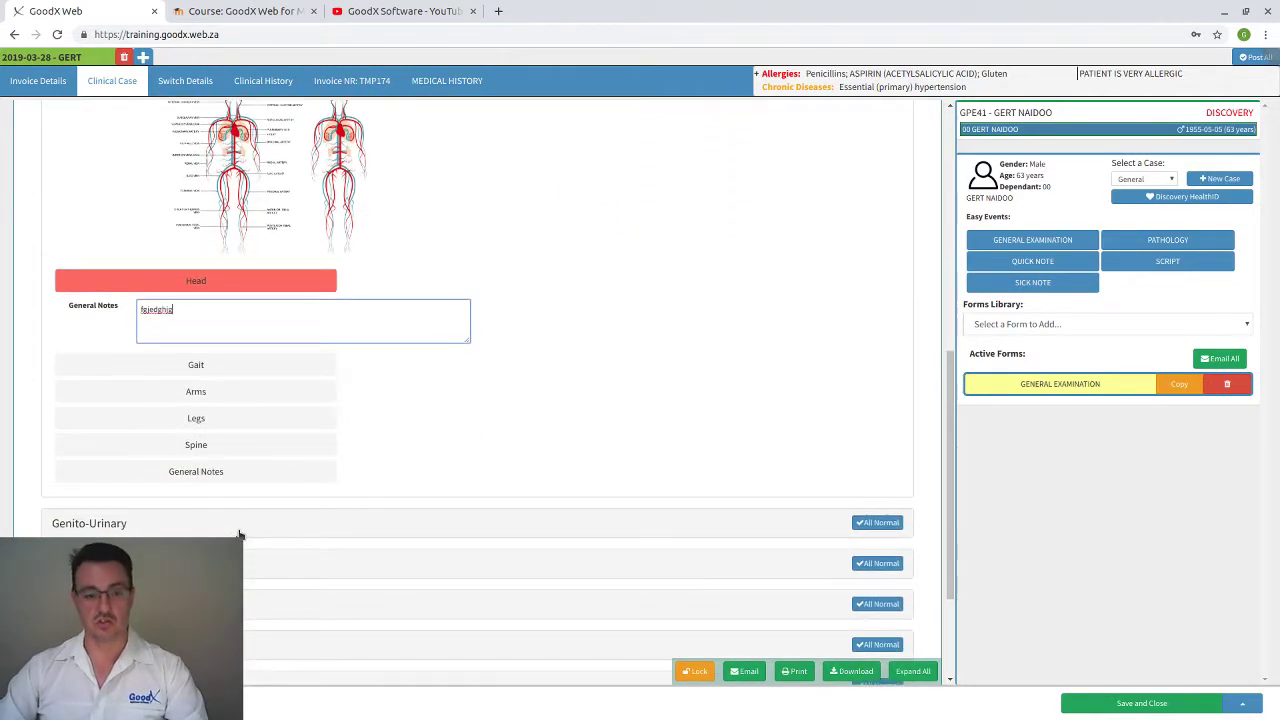
pyautogui.scroll(-1, 238, 528)
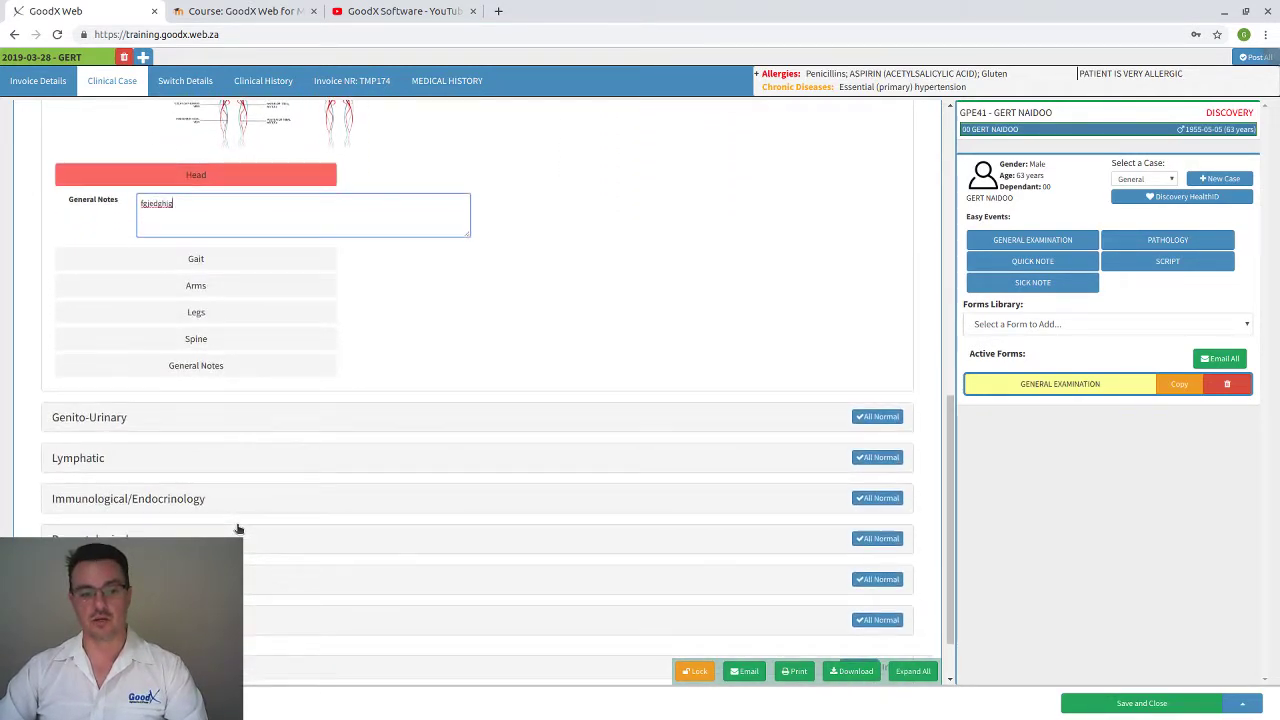
# Step: Open the ENT and Ophthalmology section and flag Ears as abnormal (red)
pyautogui.scroll(10, 238, 528)
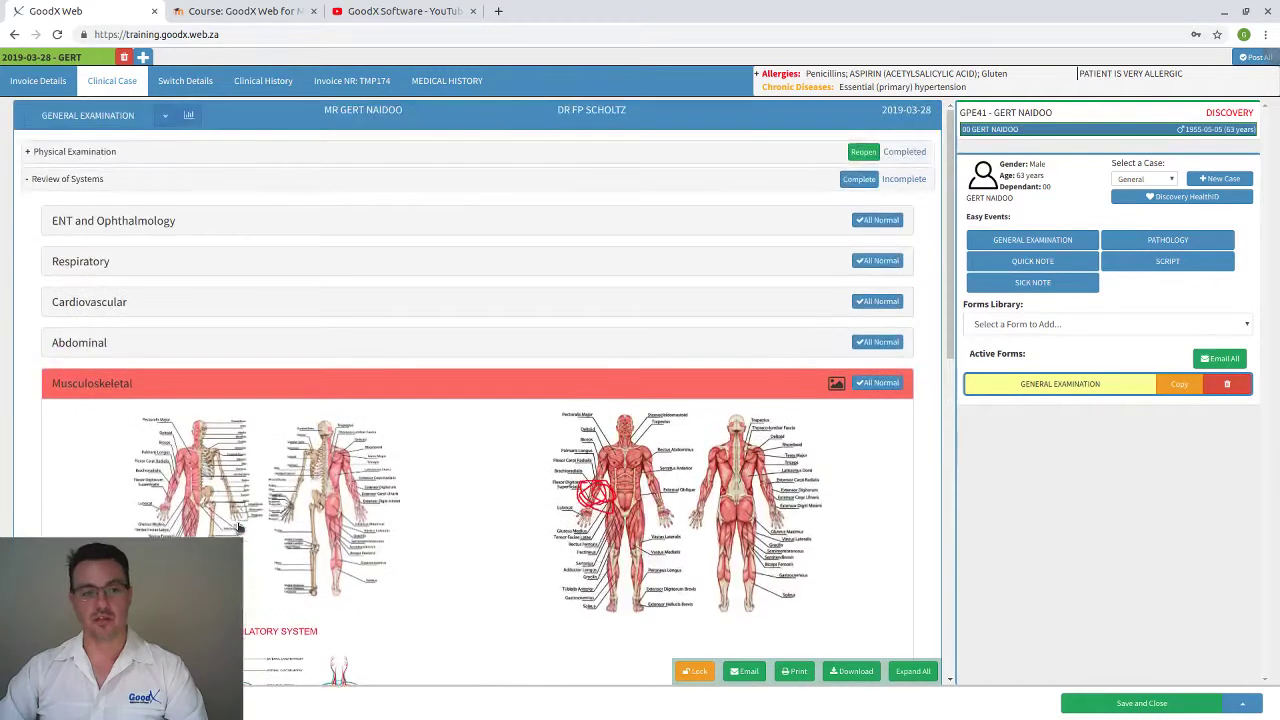
pyautogui.click(97, 222)
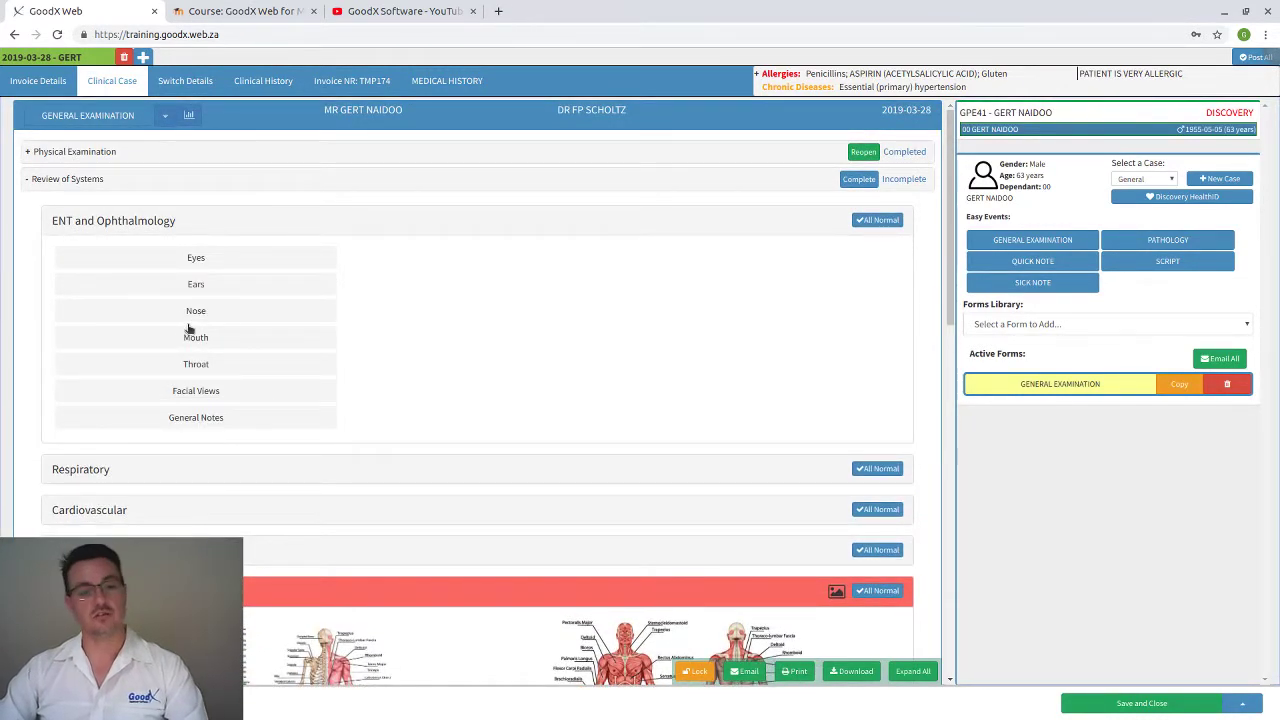
pyautogui.click(182, 289)
pyautogui.click(196, 288)
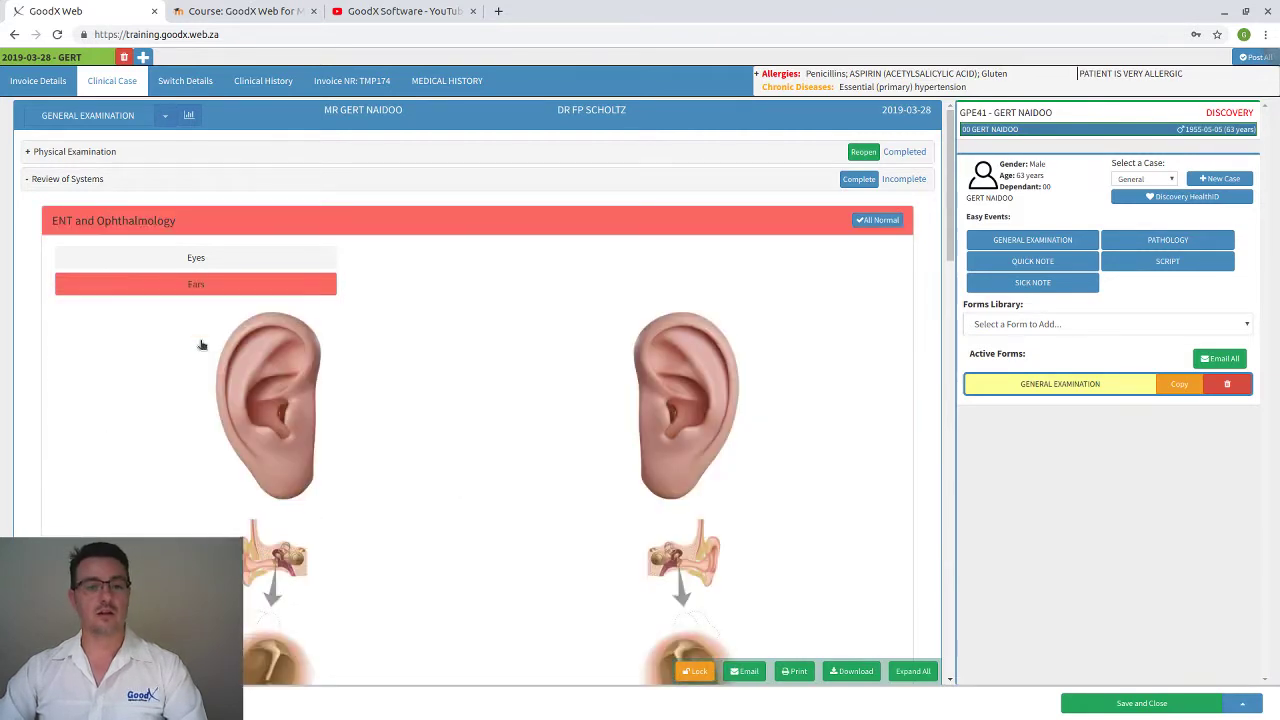
# Step: Scribble a red freehand mark over the ear canal on the left ear's anatomy diagram and save the annotated image
pyautogui.scroll(-2, 337, 403)
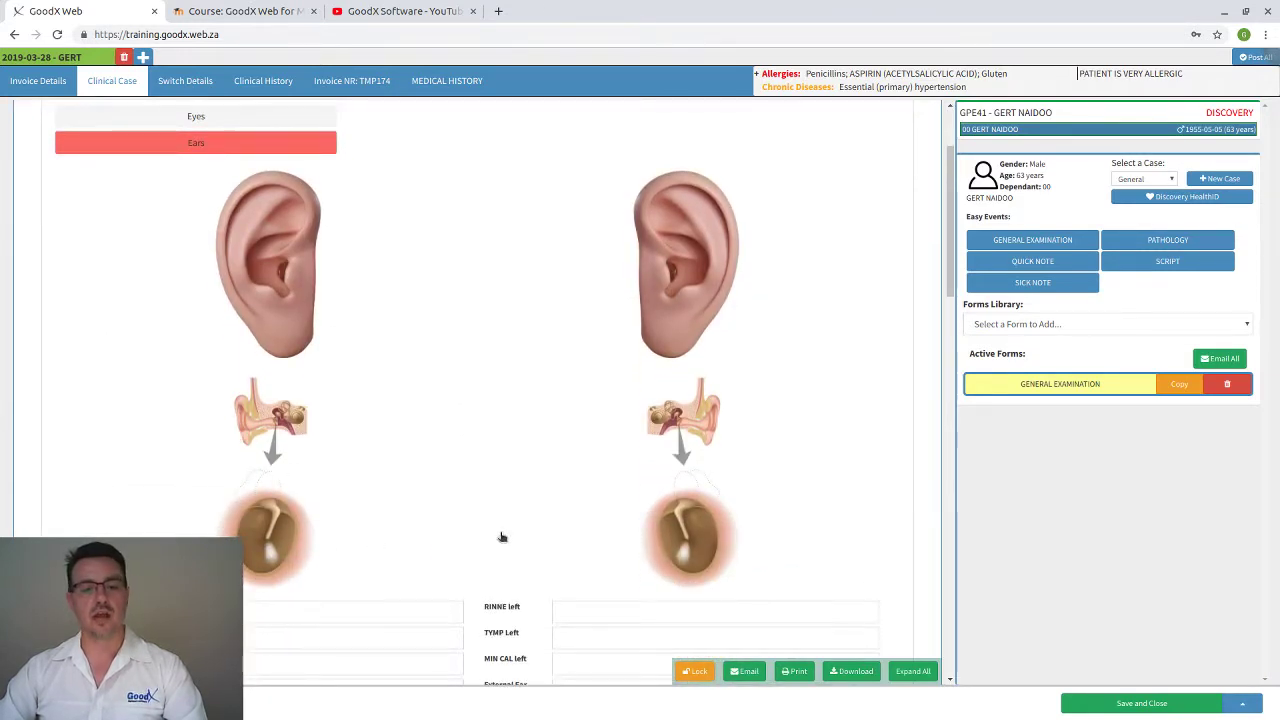
pyautogui.scroll(-1, 535, 518)
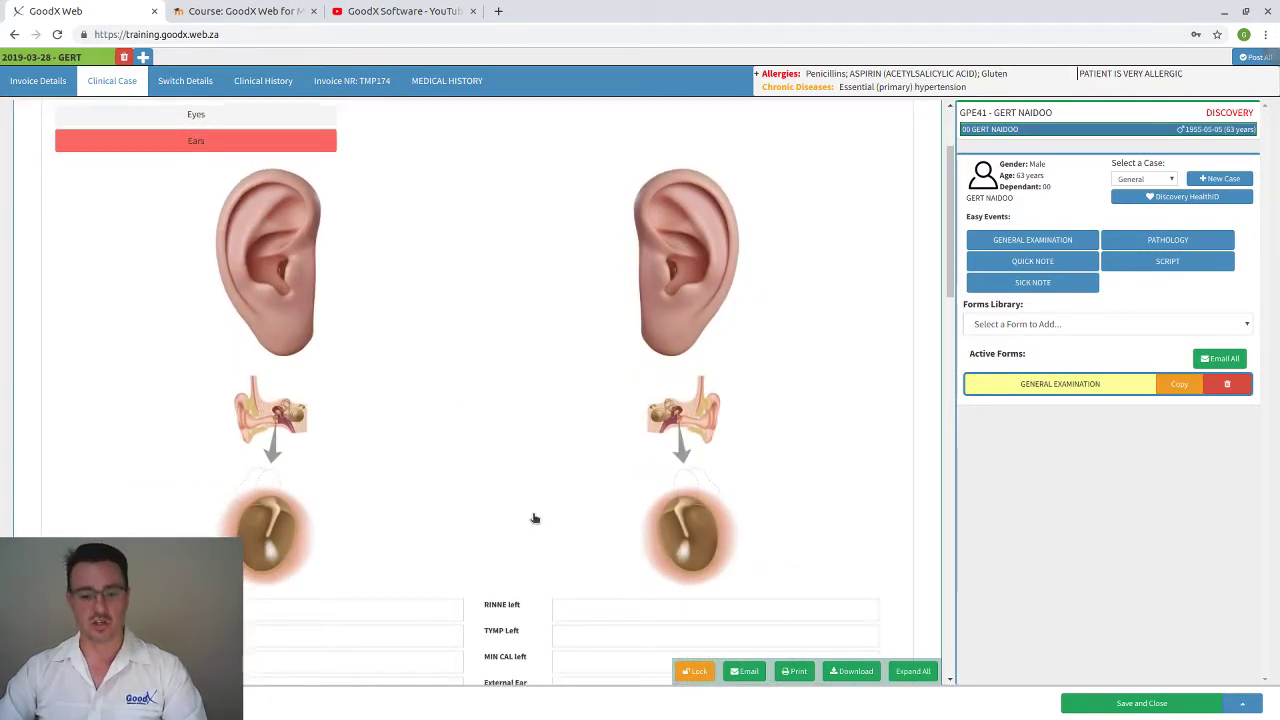
pyautogui.scroll(-2, 430, 517)
pyautogui.scroll(-2, 440, 495)
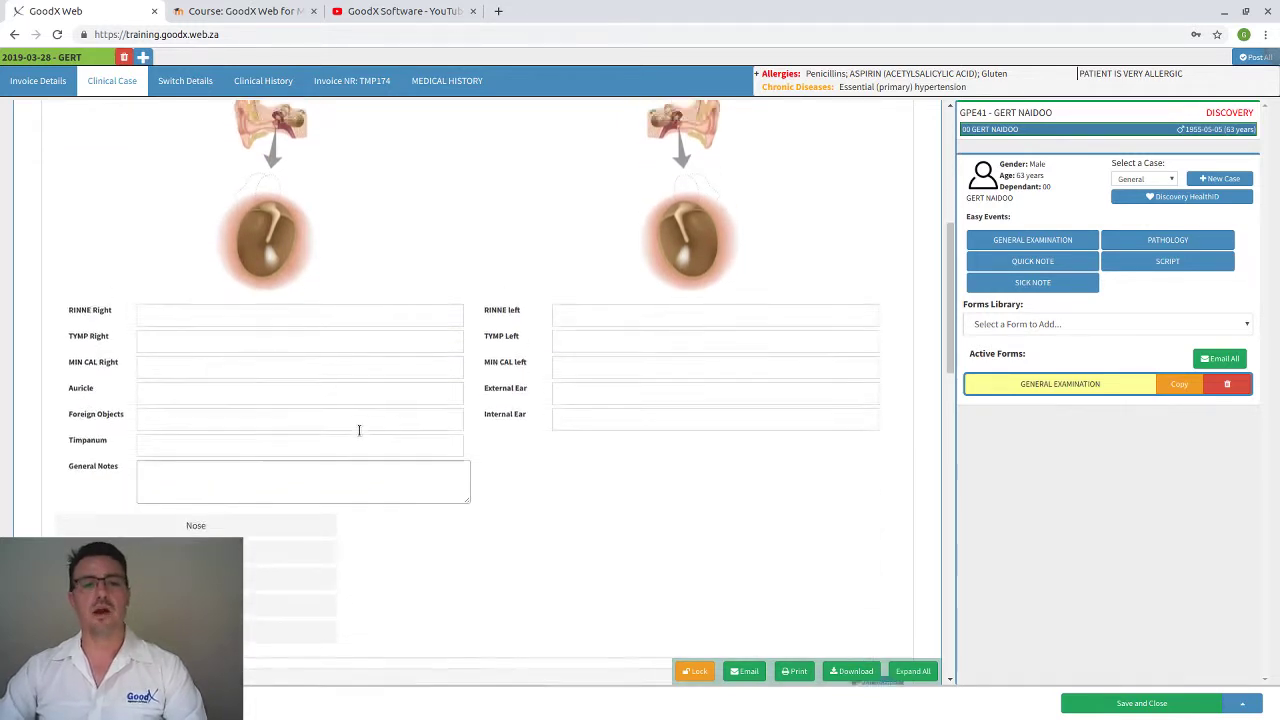
pyautogui.scroll(5, 359, 430)
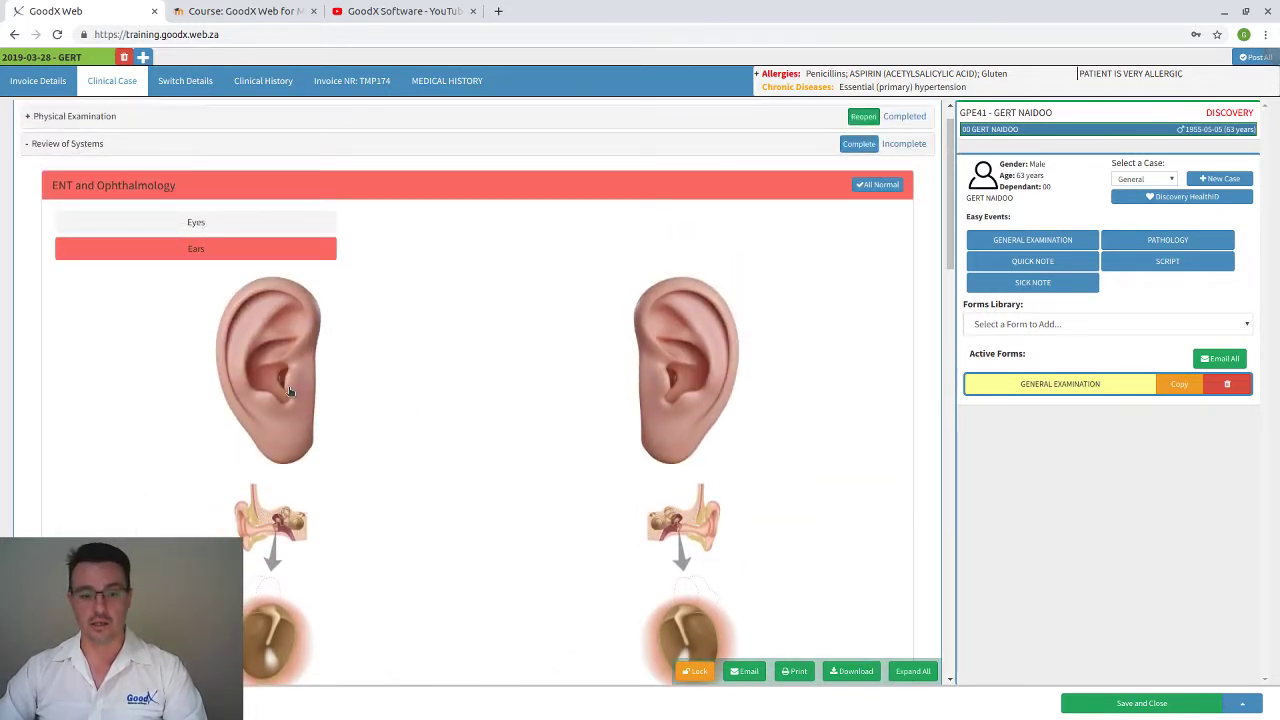
pyautogui.click(677, 523)
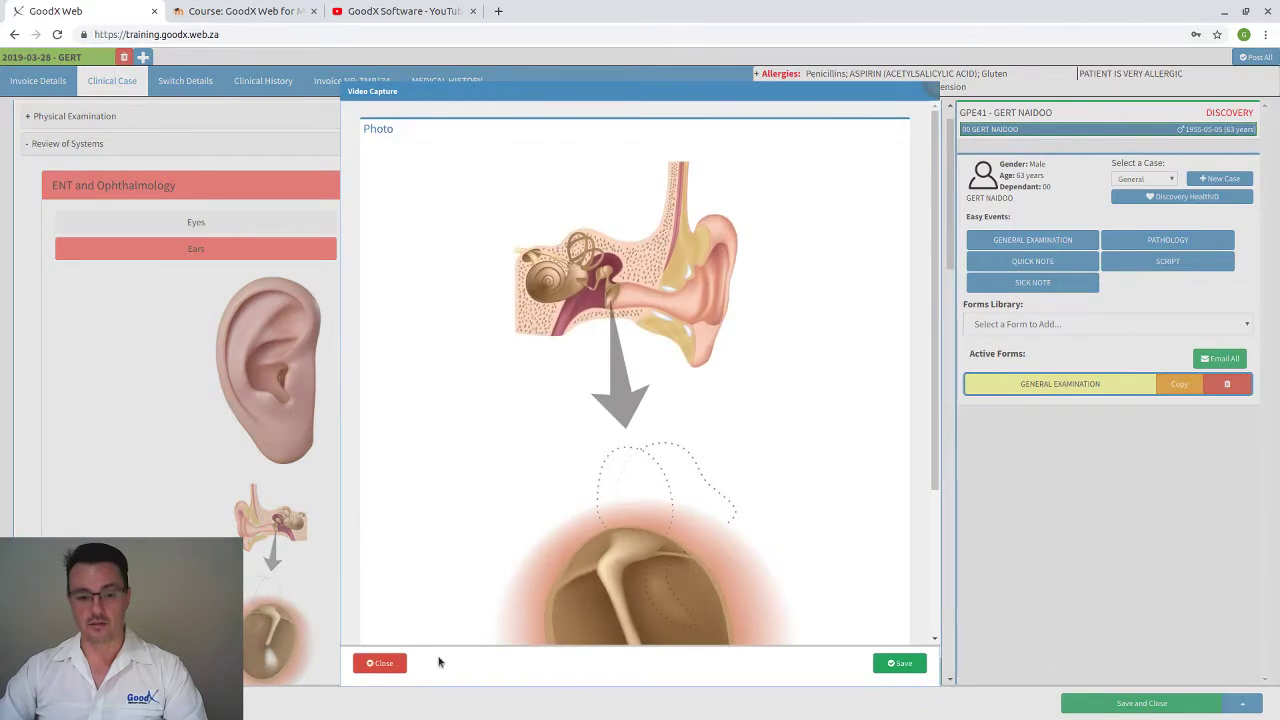
pyautogui.scroll(-2, 621, 530)
pyautogui.click(455, 630)
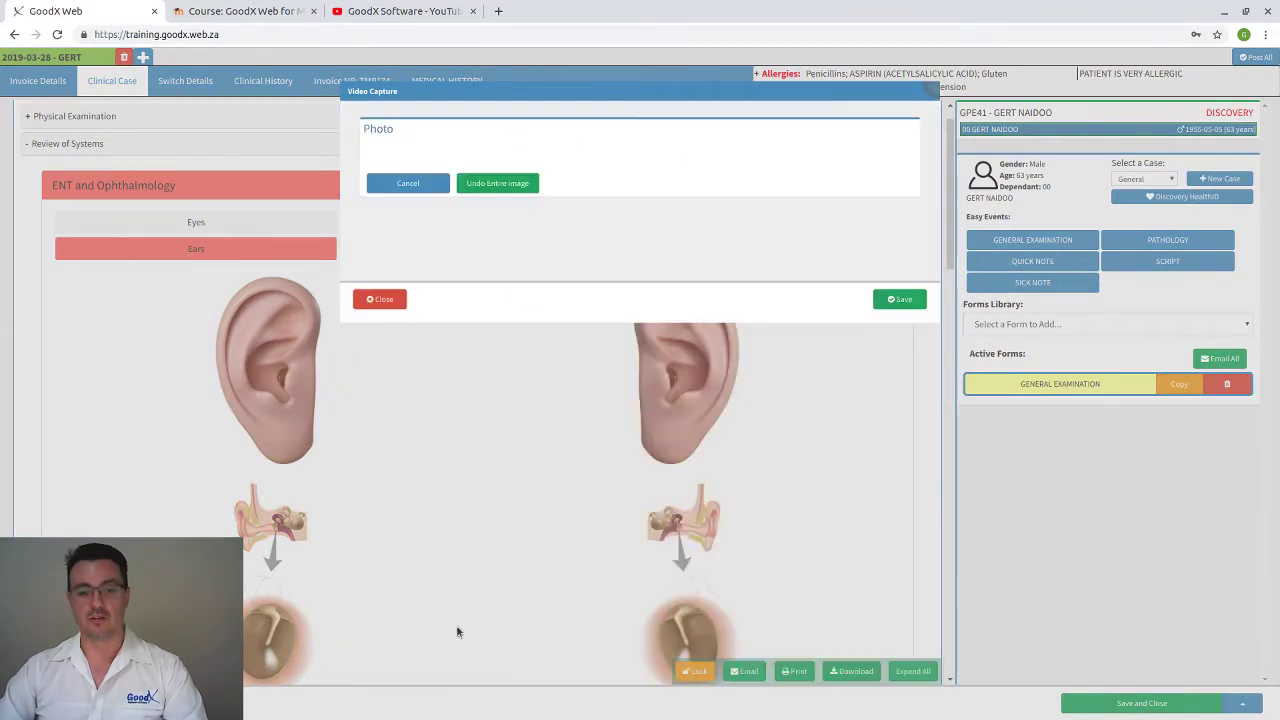
pyautogui.moveTo(630, 275)
pyautogui.mouseDown()
pyautogui.moveTo(615, 345)
pyautogui.moveTo(690, 372)
pyautogui.mouseUp()
pyautogui.scroll(-2, 789, 531)
pyautogui.click(900, 664)
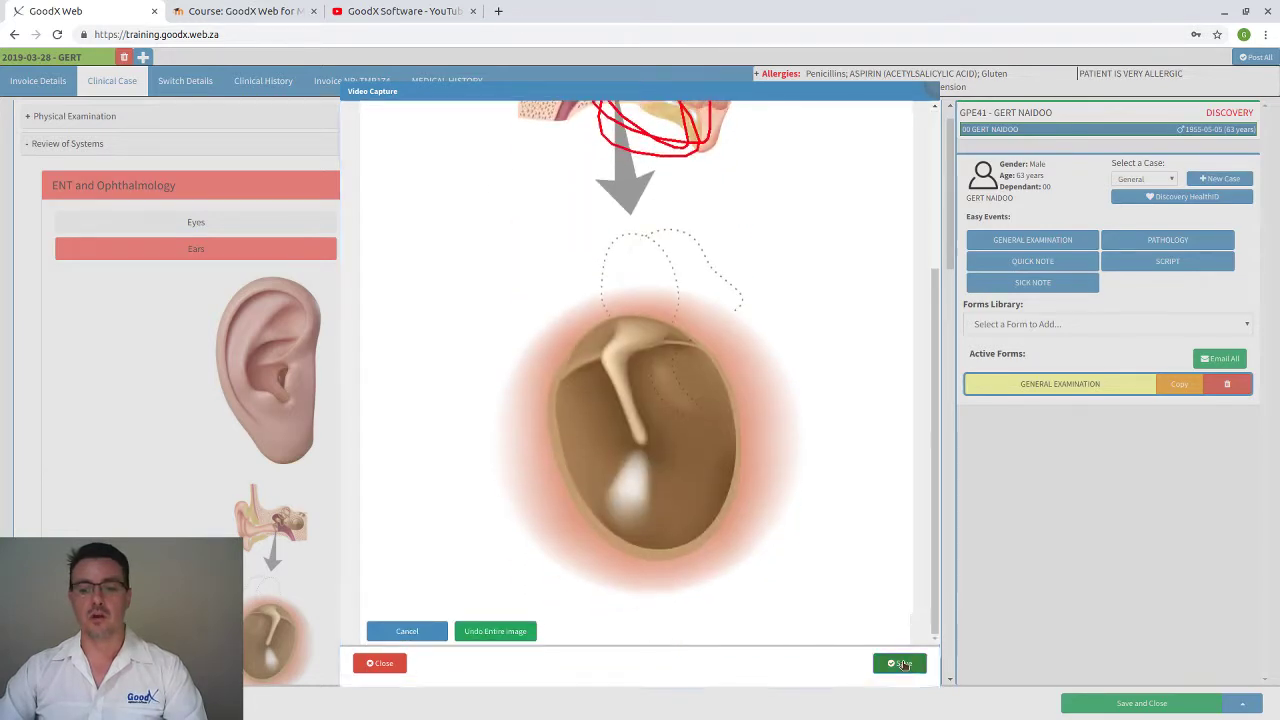
# Step: Review the remaining Review of Systems sections and mark the stage as complete
pyautogui.scroll(-3, 557, 550)
pyautogui.scroll(-4, 558, 548)
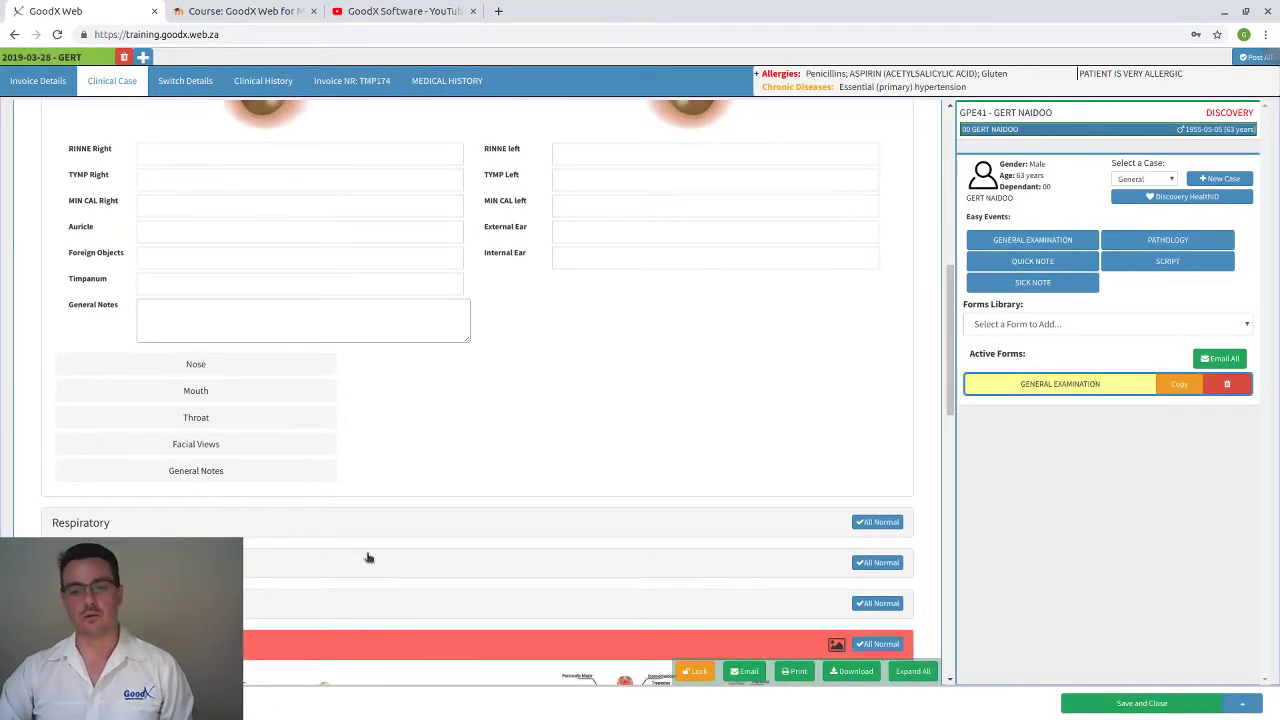
pyautogui.scroll(-8, 367, 557)
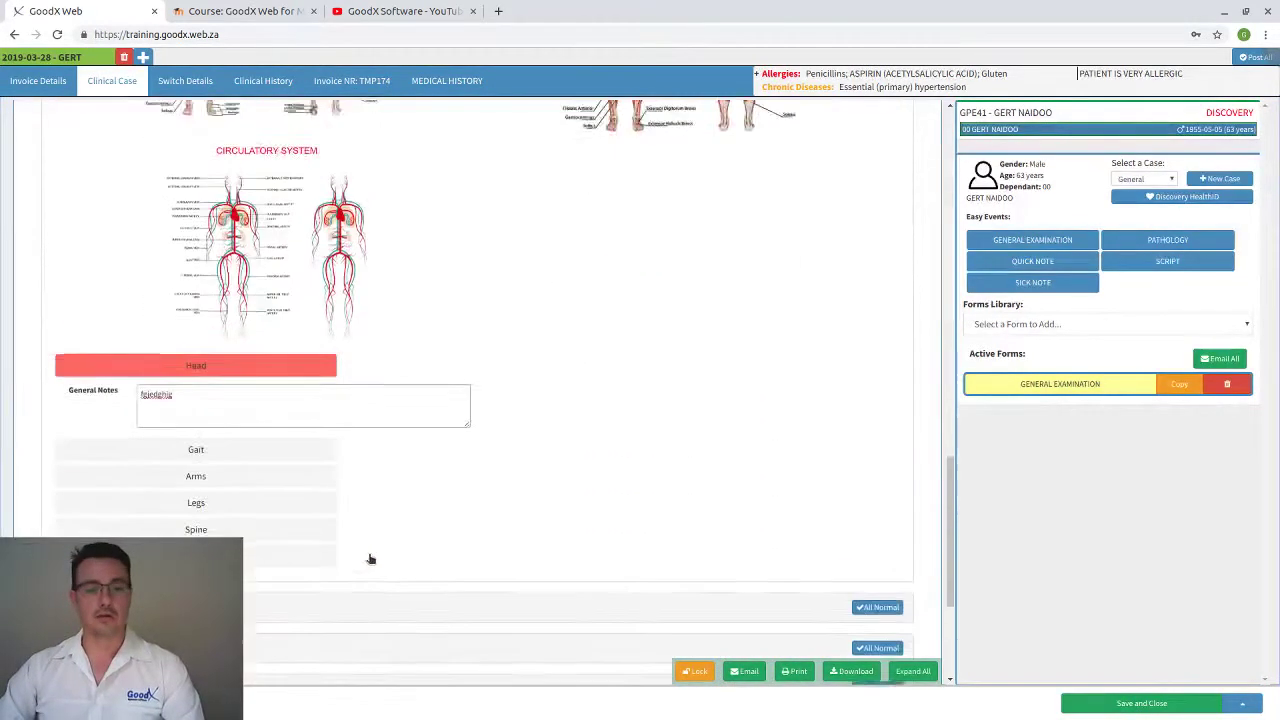
pyautogui.scroll(-1, 368, 480)
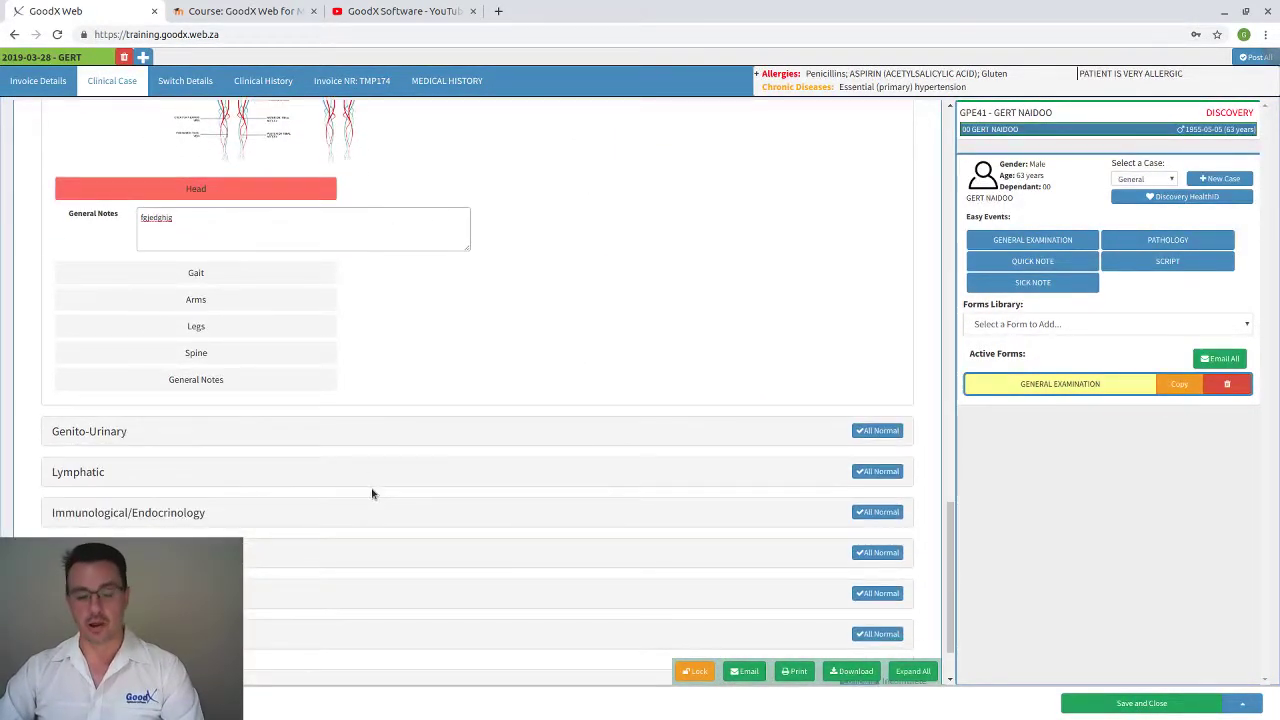
pyautogui.scroll(-1, 190, 488)
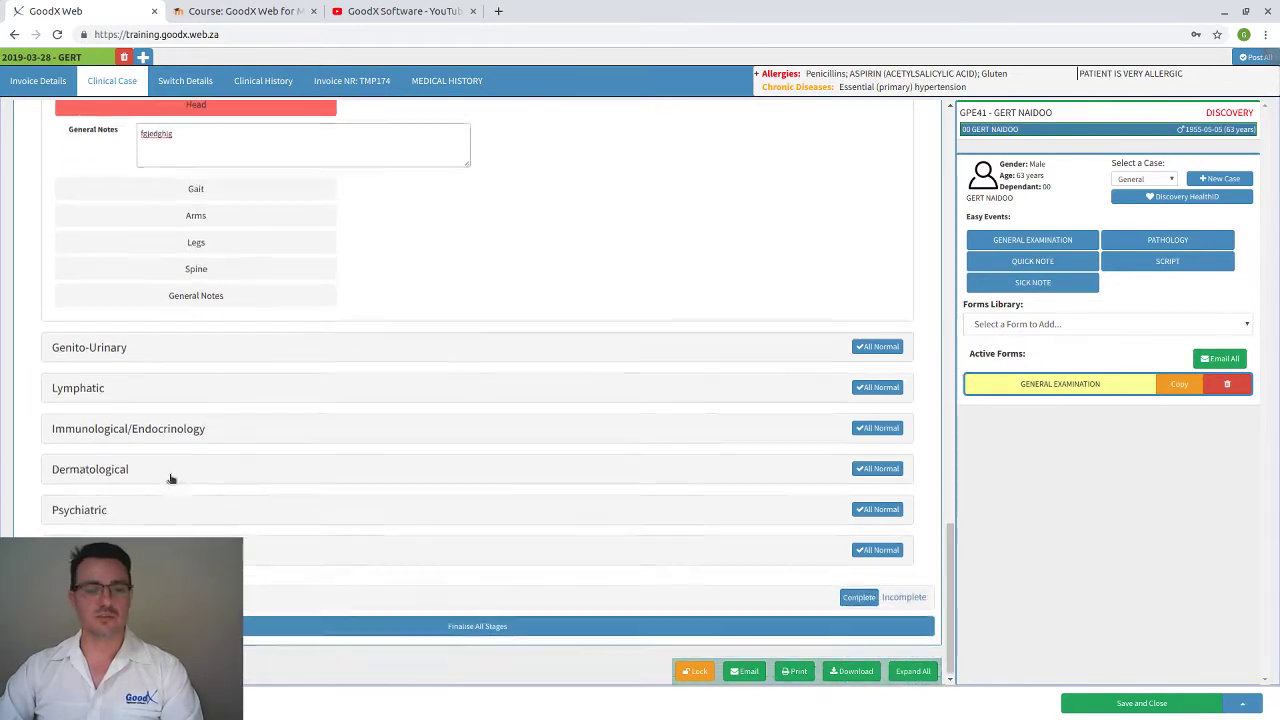
pyautogui.scroll(20, 391, 480)
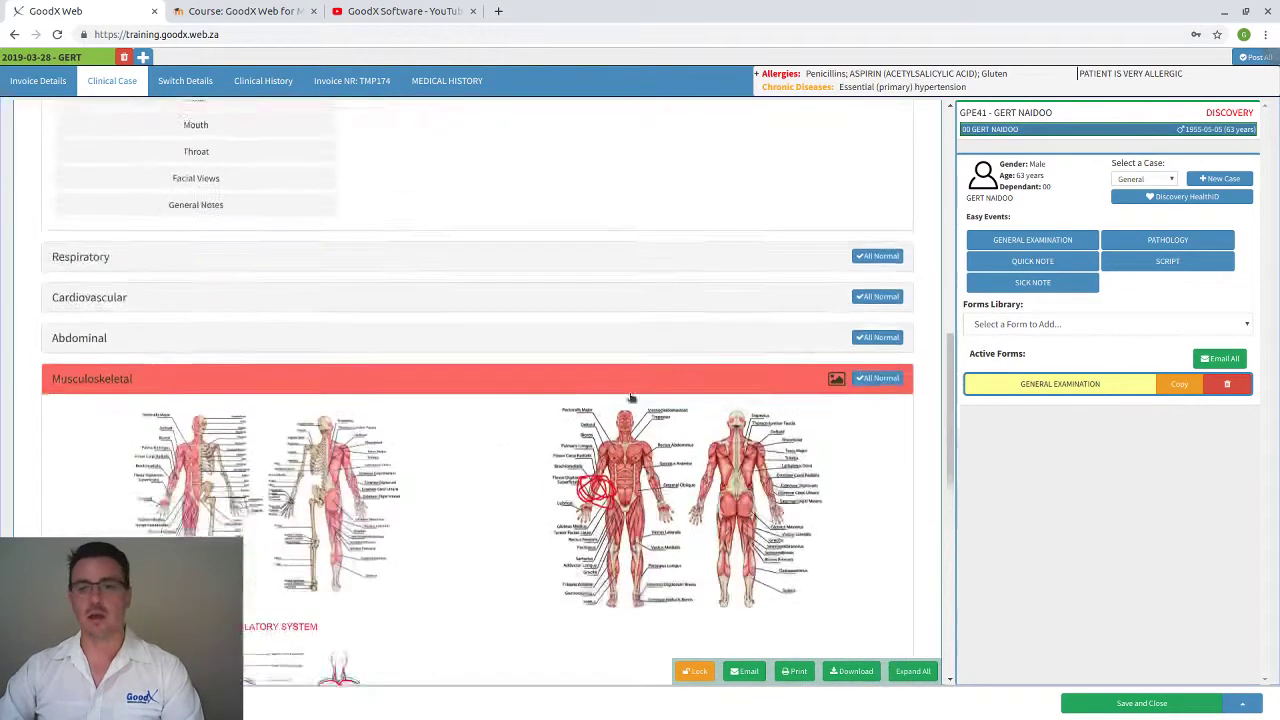
pyautogui.scroll(5, 797, 338)
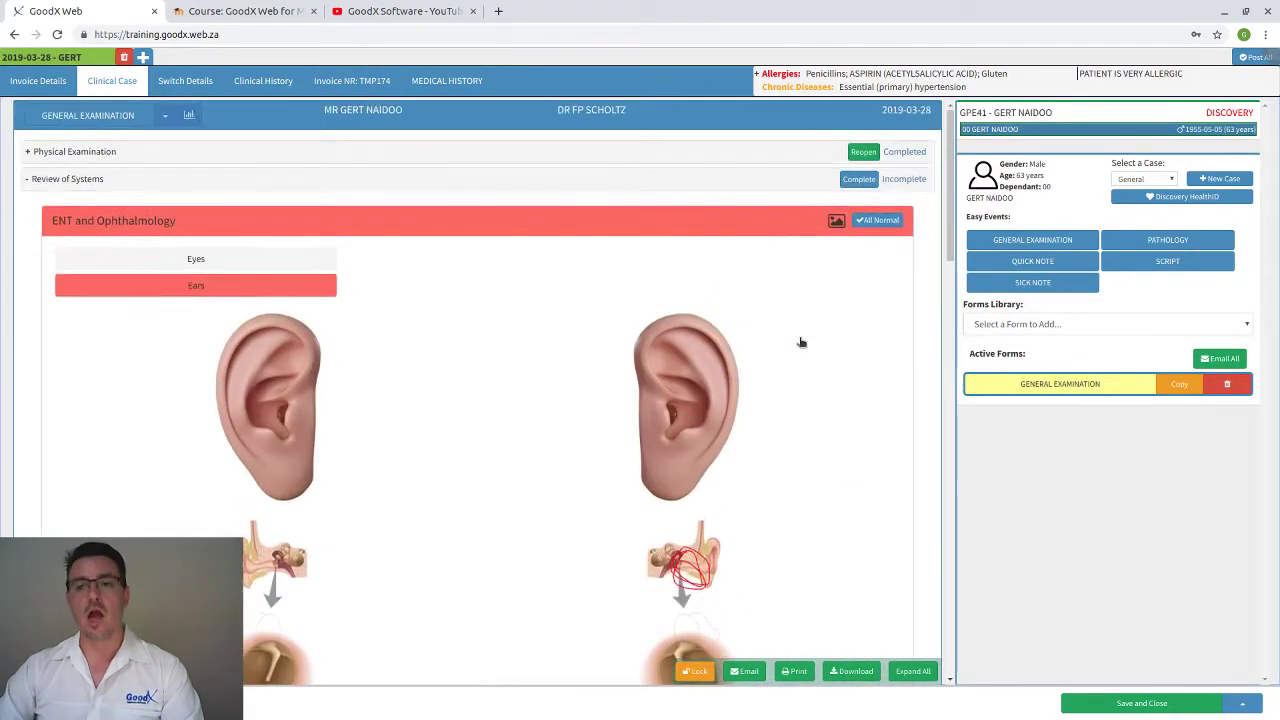
pyautogui.click(859, 181)
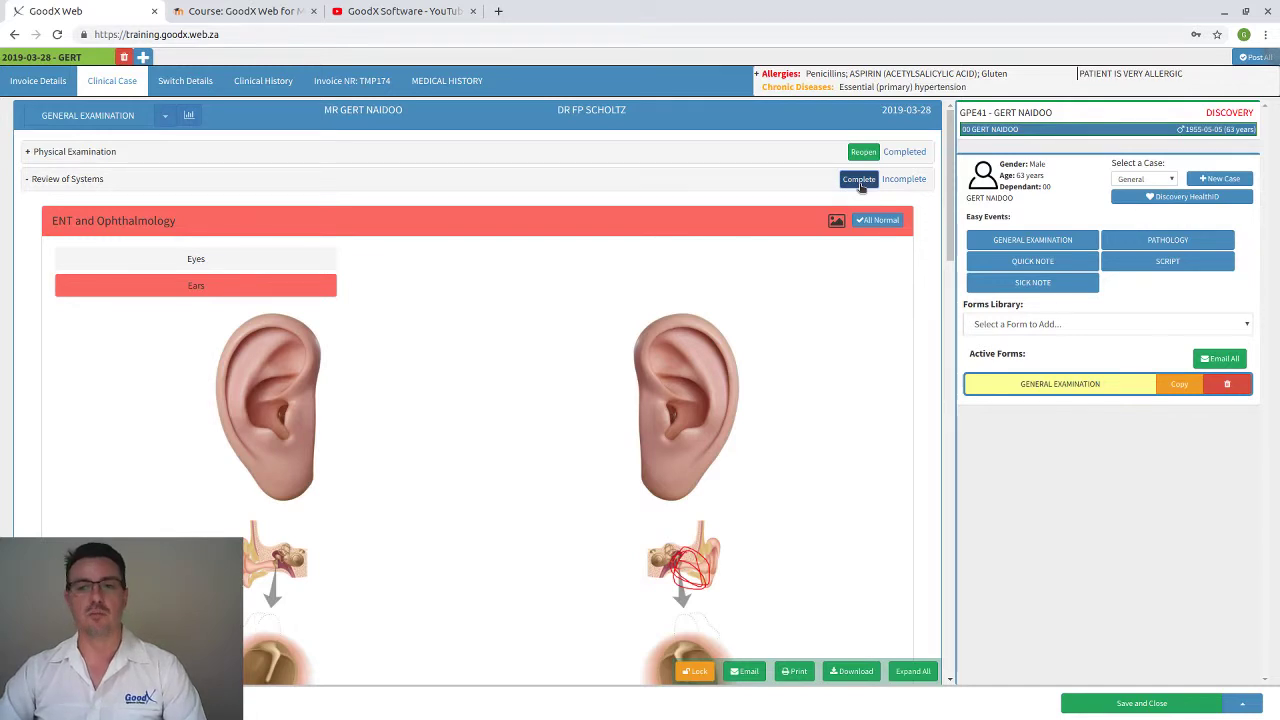
pyautogui.click(860, 186)
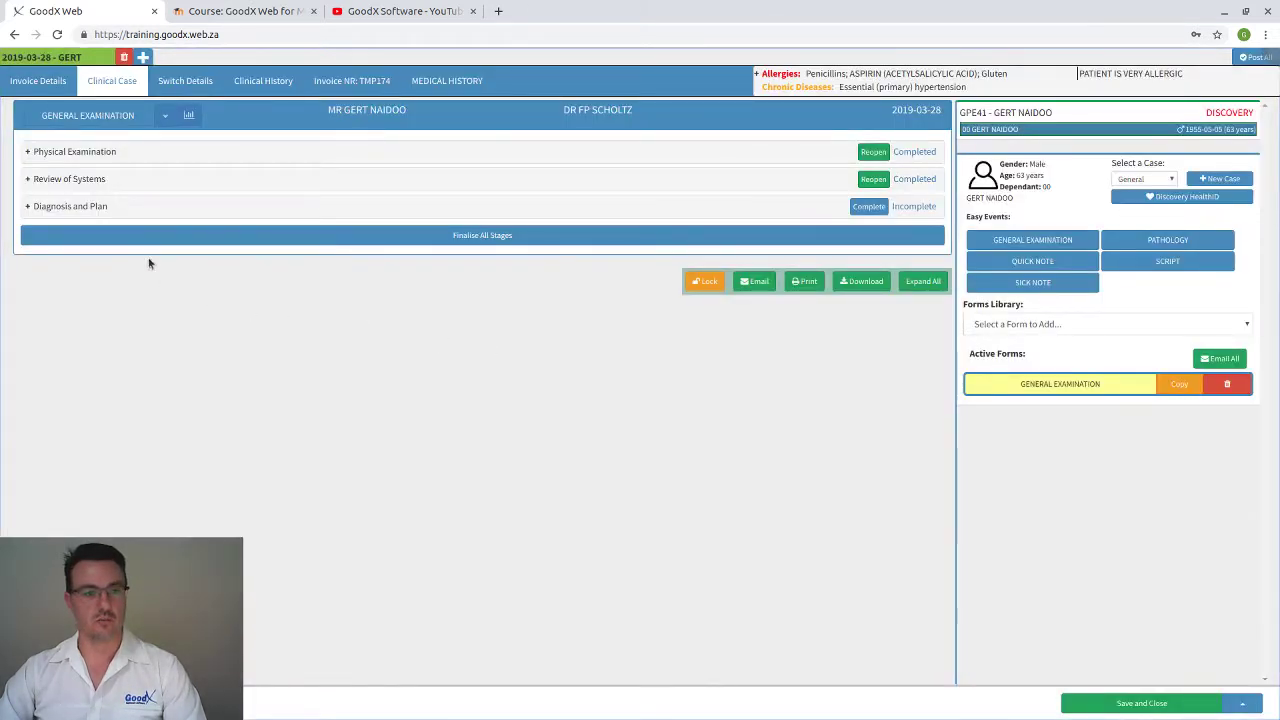
# Step: Expand the Diagnosis and Plan stage and add the diagnosis I10, Essential (primary) hypertension
pyautogui.click(39, 207)
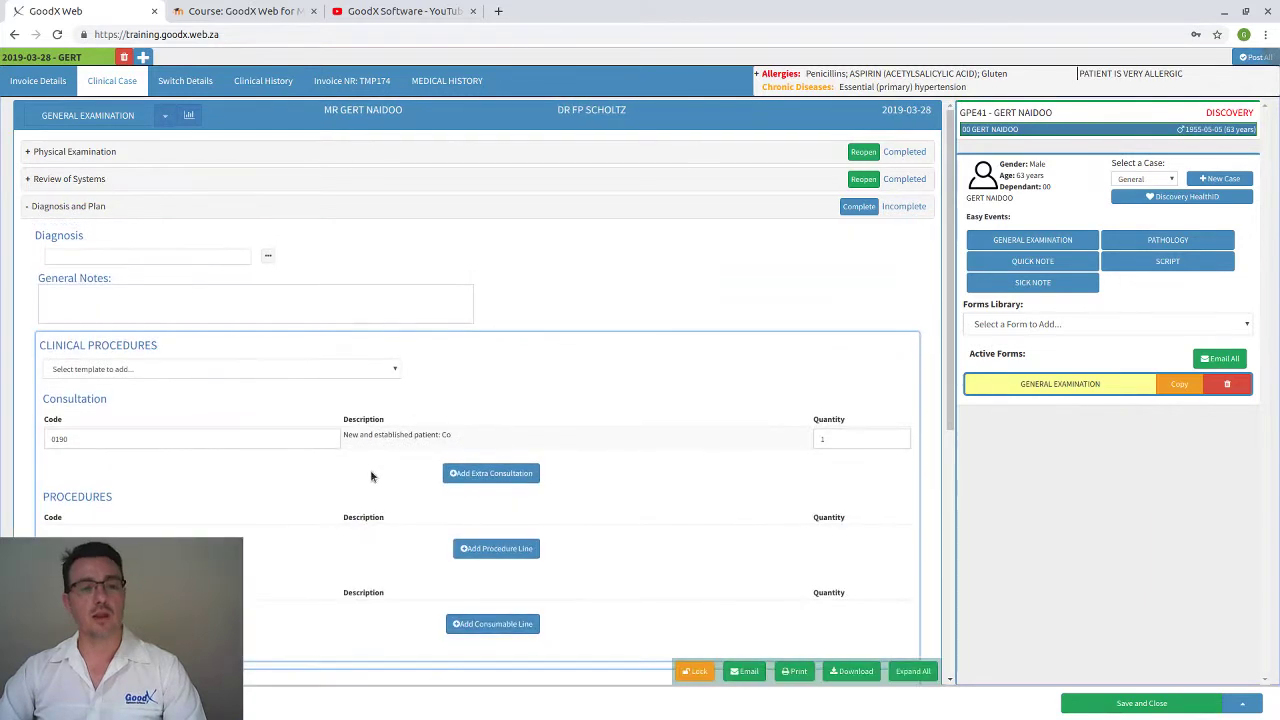
pyautogui.scroll(-3, 371, 477)
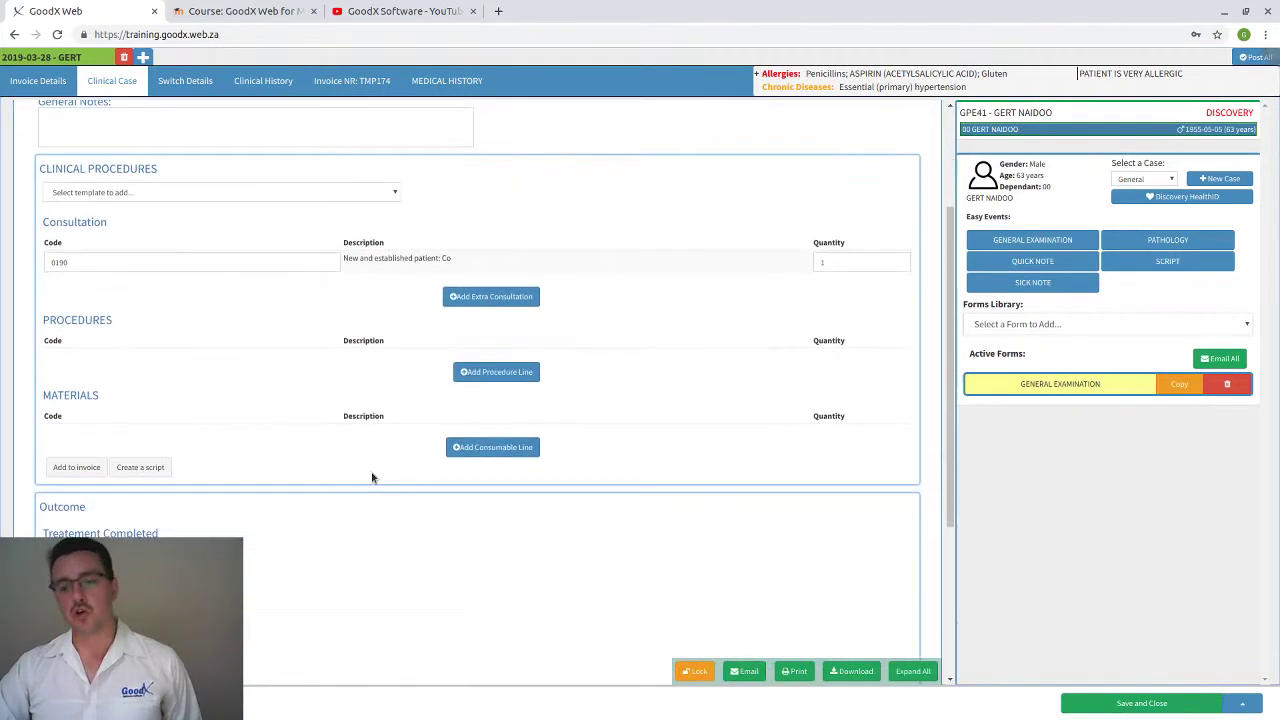
pyautogui.scroll(3, 371, 477)
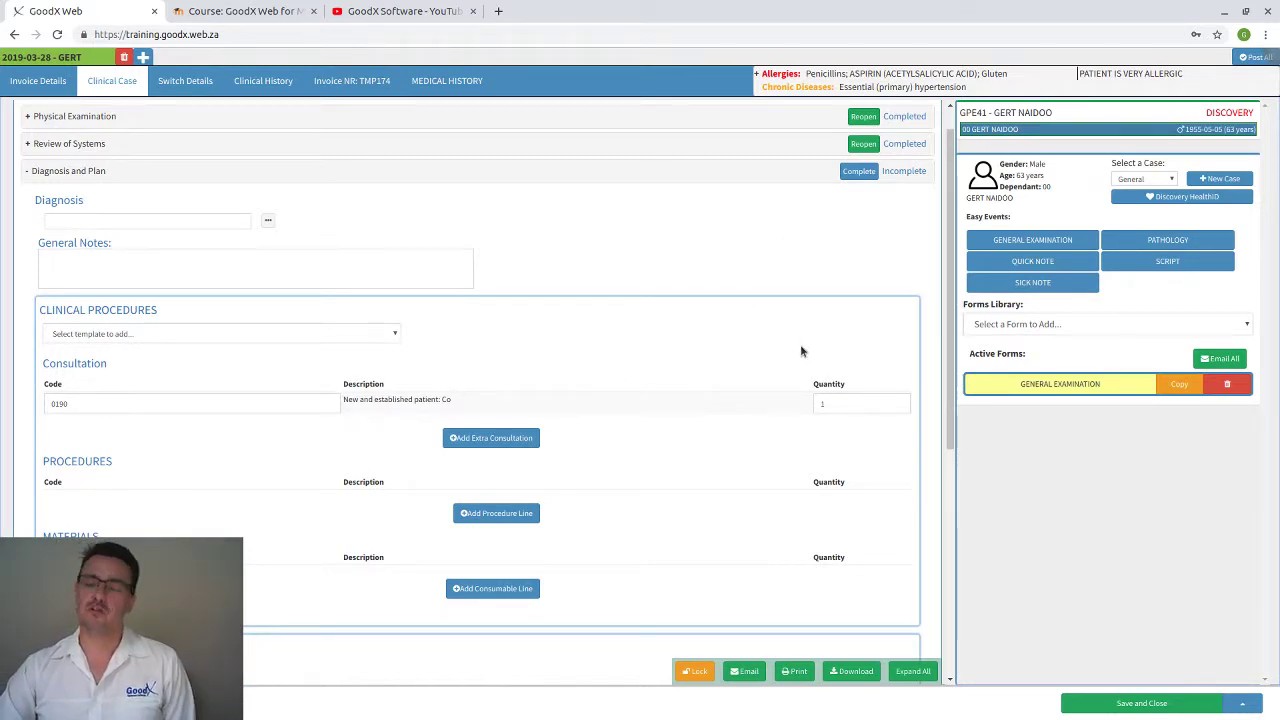
pyautogui.click(125, 222)
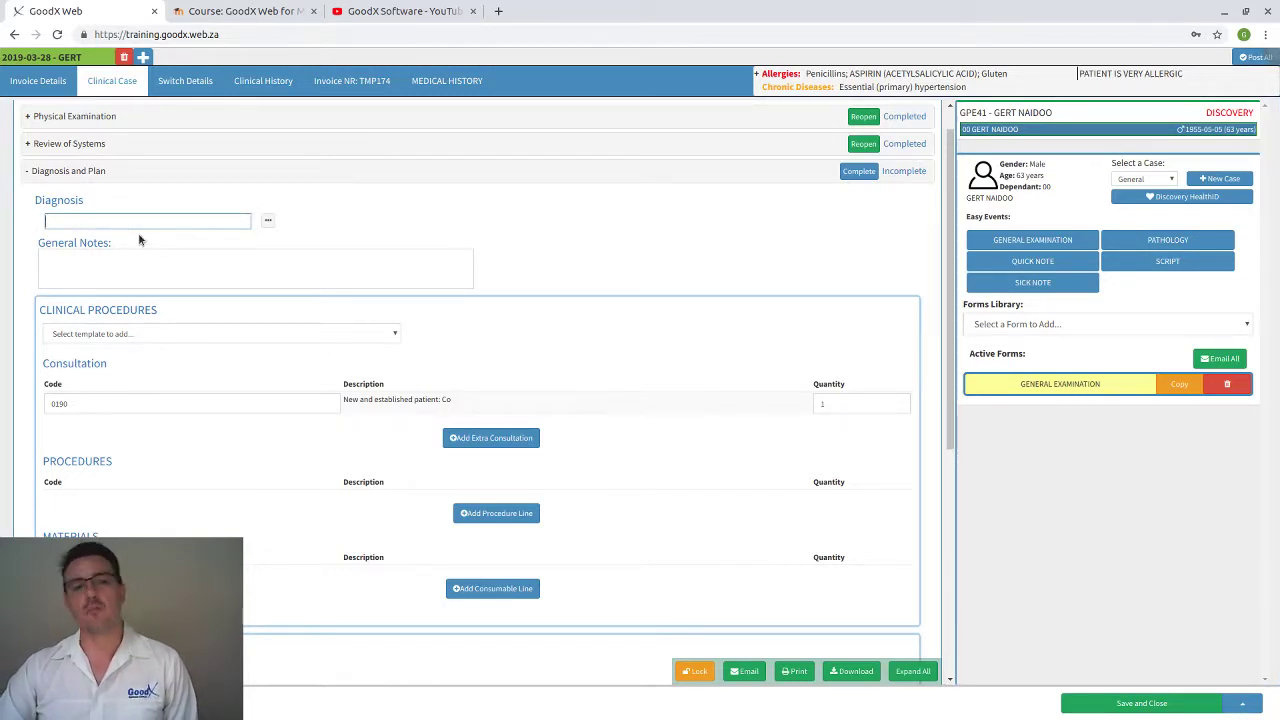
pyautogui.write('hyper')
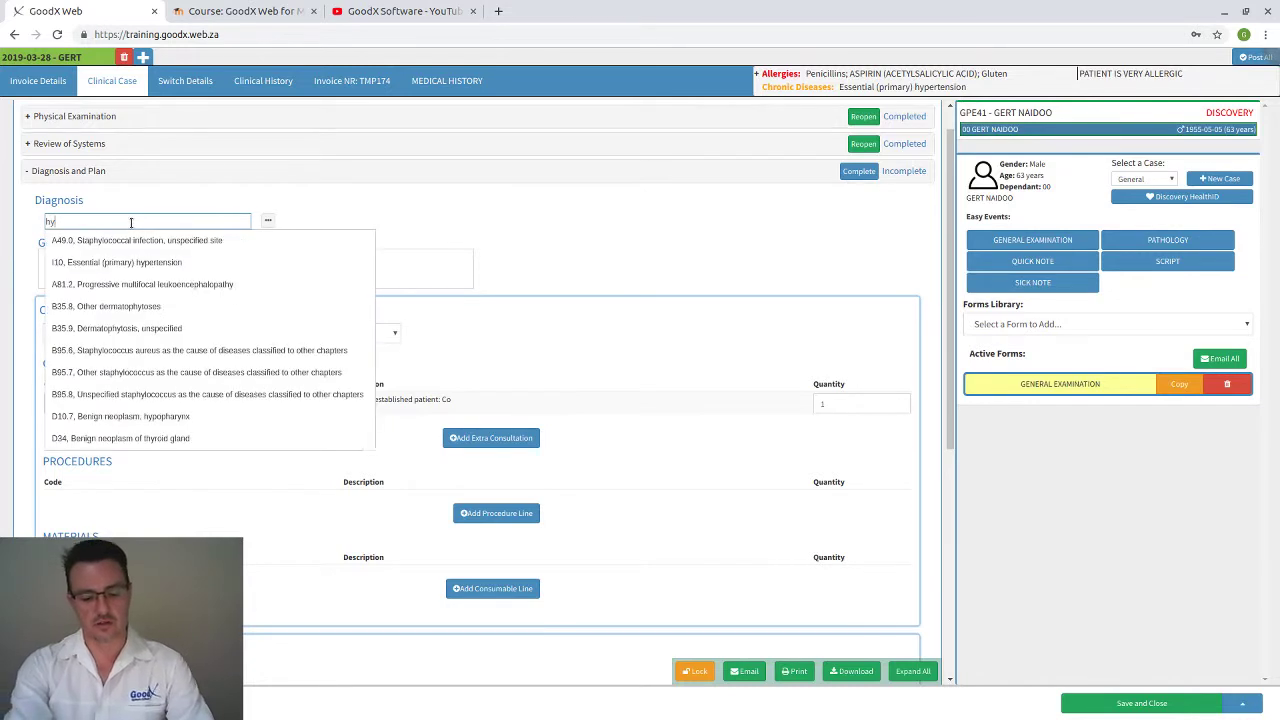
pyautogui.click(130, 240)
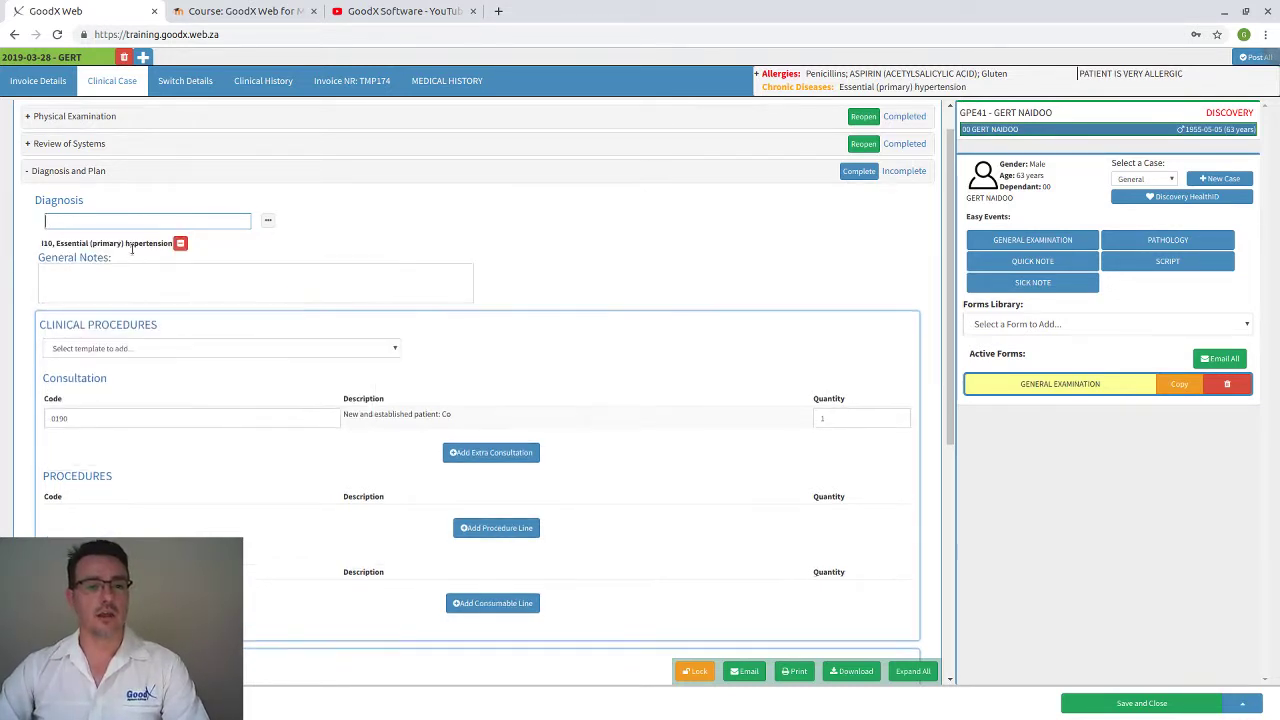
# Step: Enter "gsdfgsdfg" in the Diagnosis and Plan general notes and check the available clinical procedure templates
pyautogui.click(106, 277)
pyautogui.write('gsdfgsdfg')
pyautogui.click(112, 348)
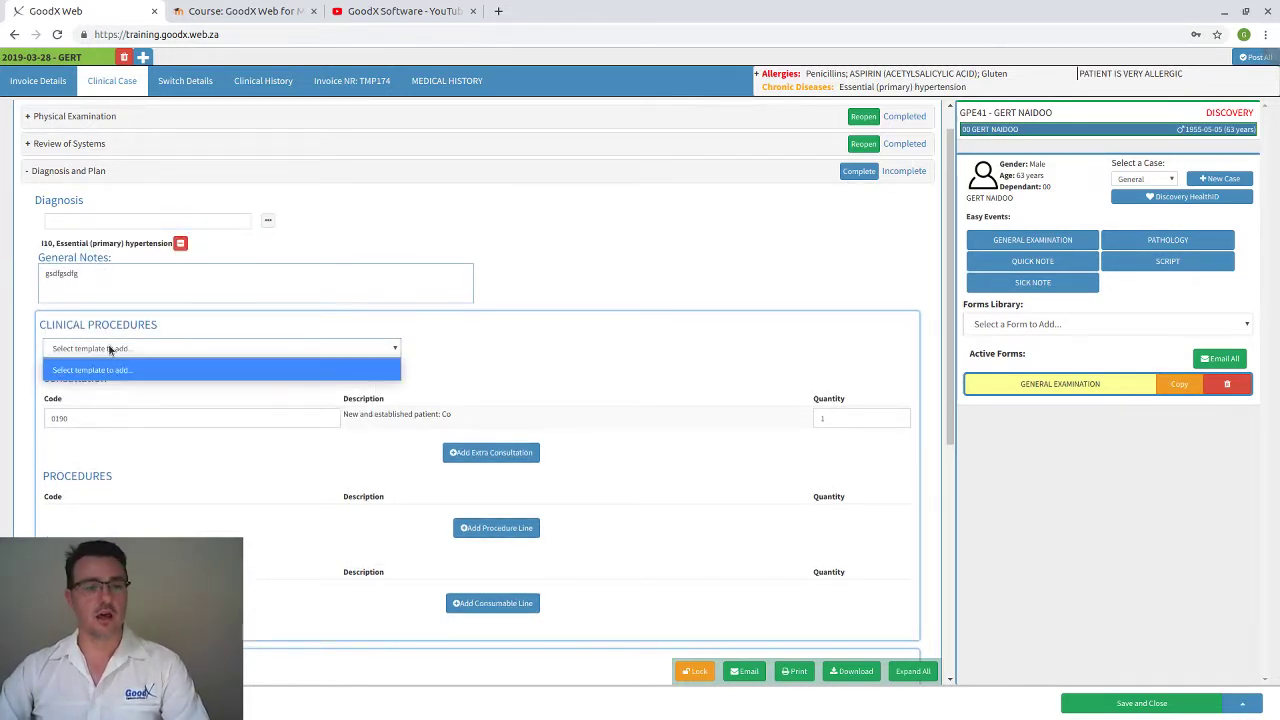
pyautogui.click(111, 348)
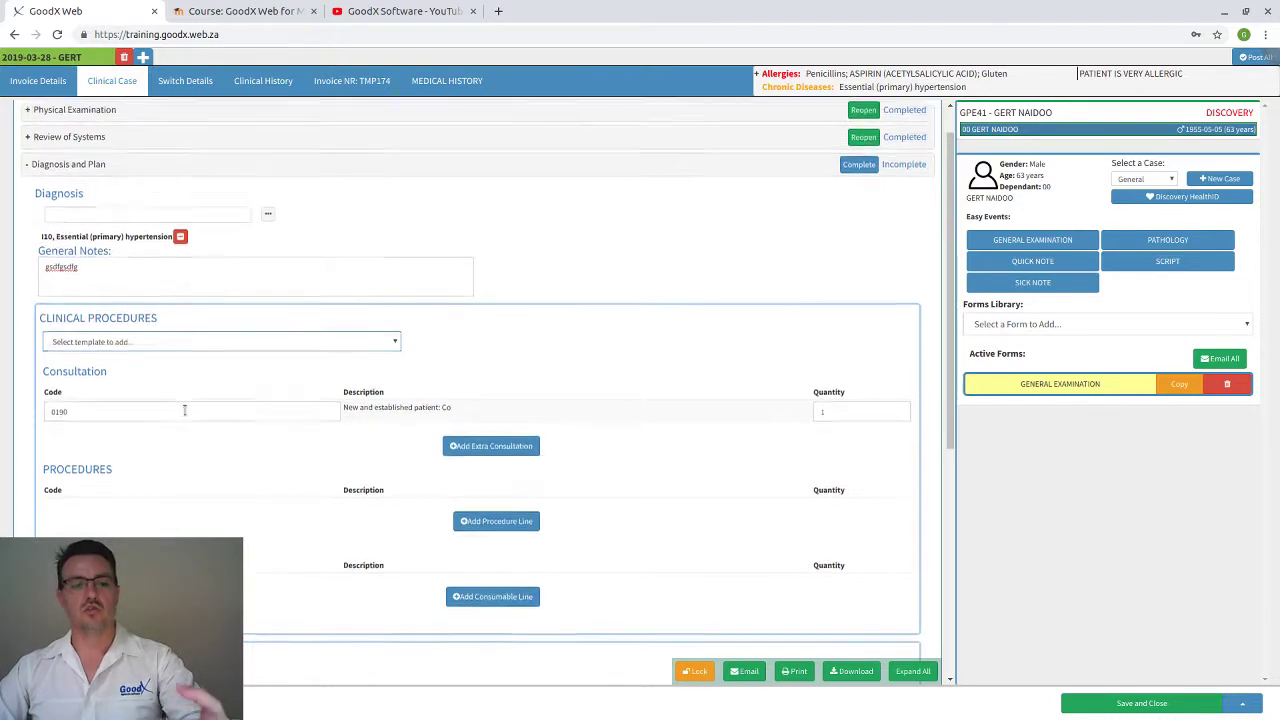
# Step: Mark the Diagnosis and Plan stage as complete and finalise all stages of the General Examination form
pyautogui.scroll(-3, 189, 421)
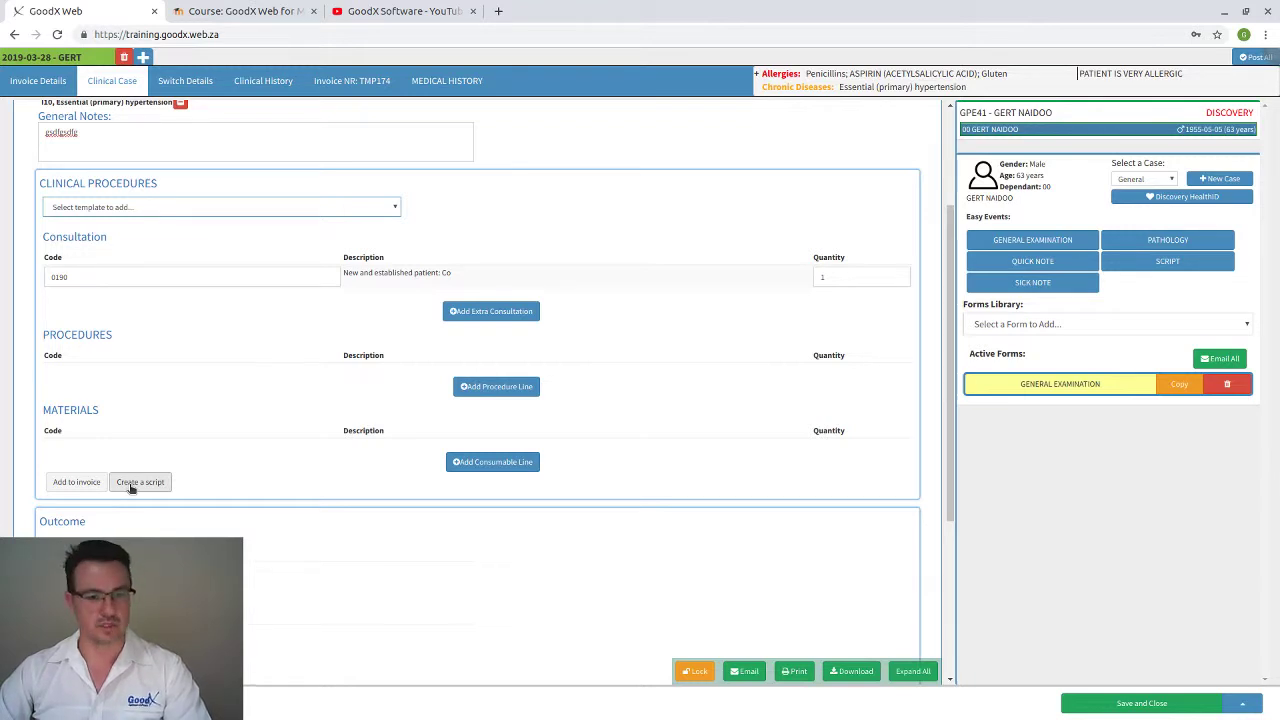
pyautogui.scroll(-1, 130, 488)
pyautogui.scroll(-1, 160, 457)
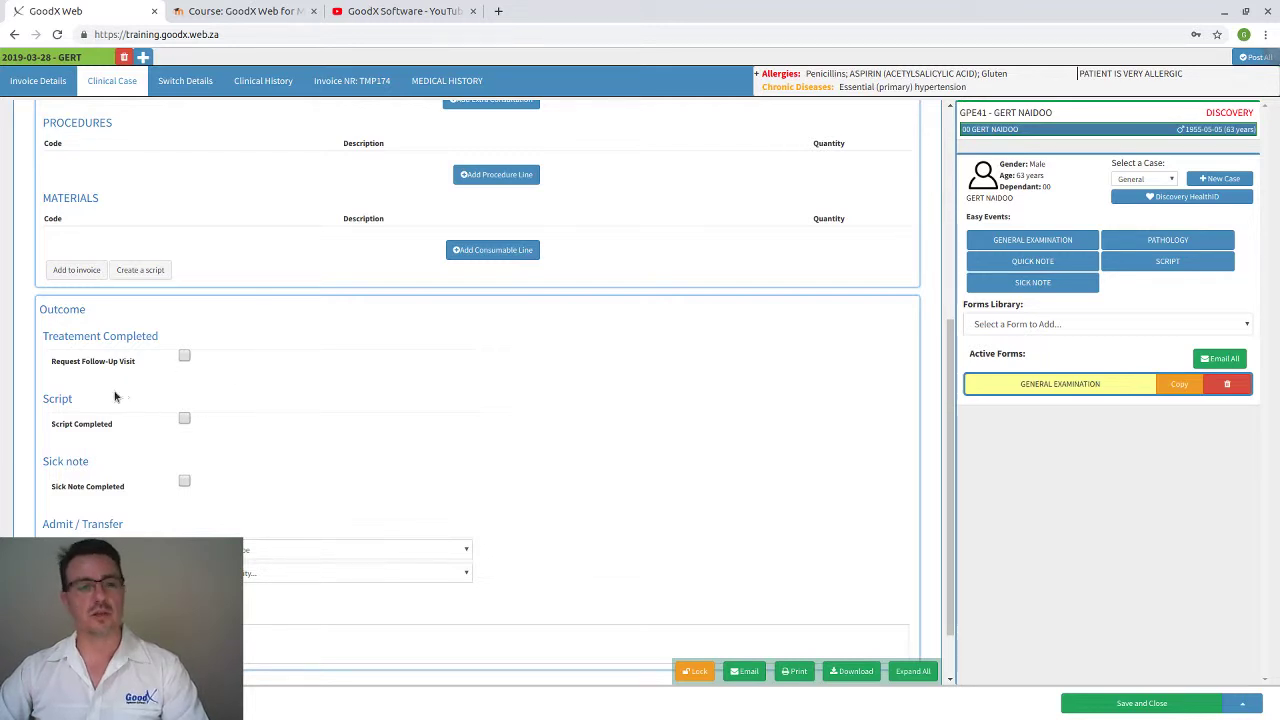
pyautogui.scroll(-1, 274, 457)
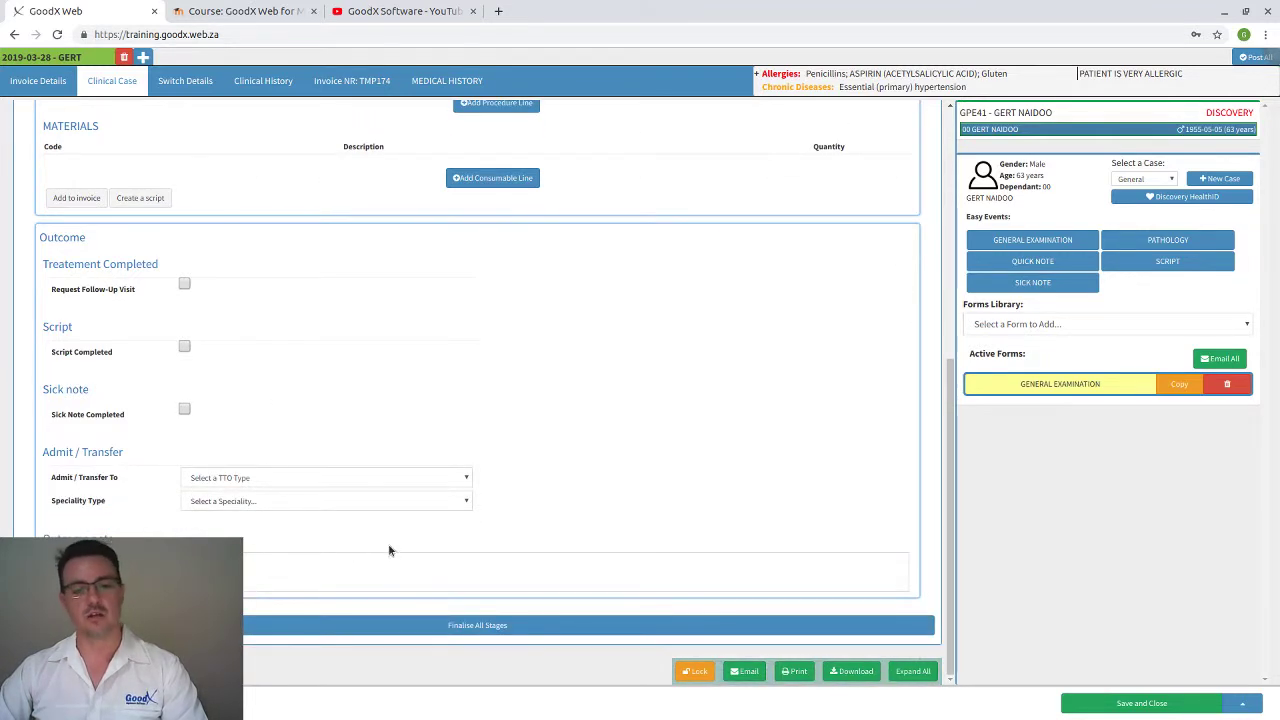
pyautogui.scroll(5, 390, 550)
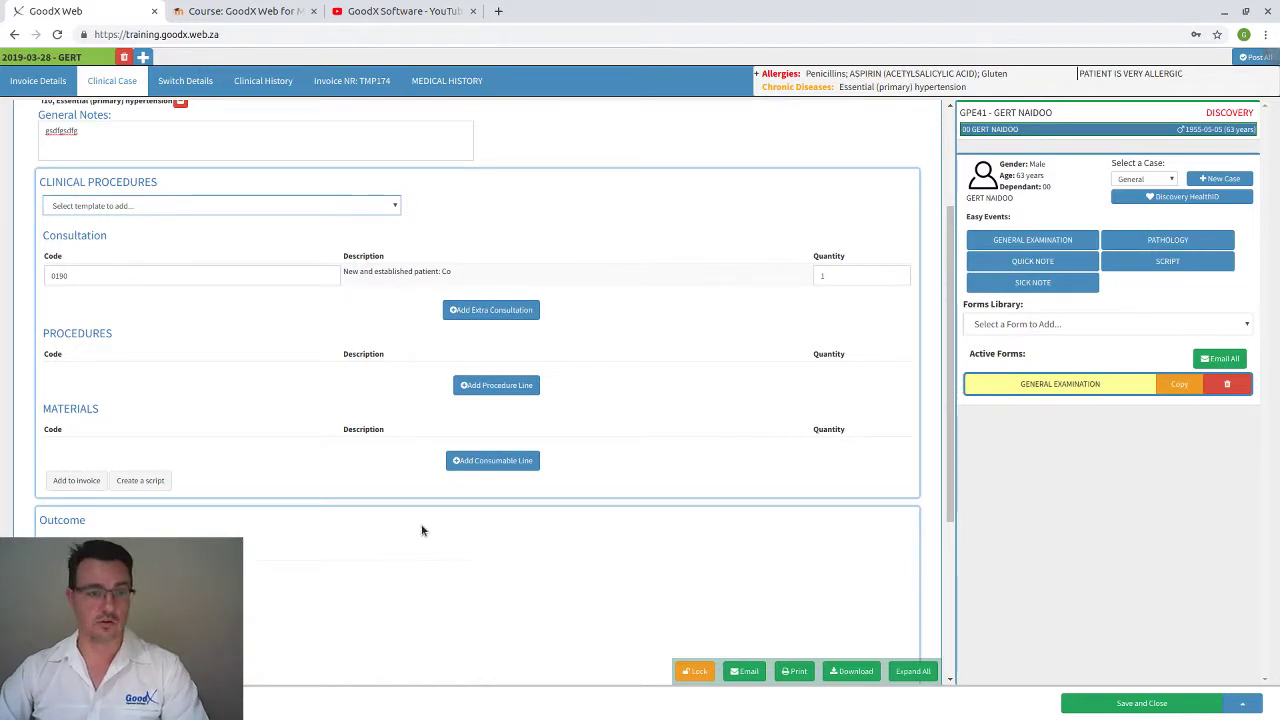
pyautogui.scroll(4, 377, 509)
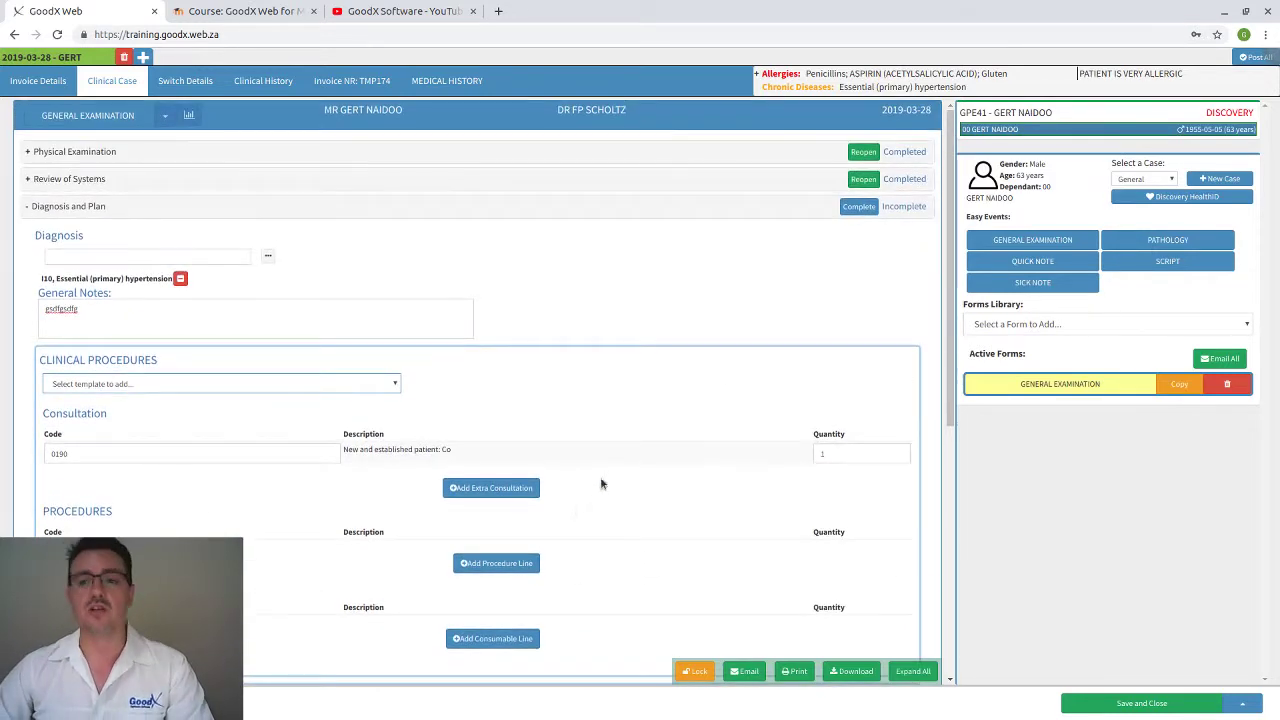
pyautogui.click(859, 207)
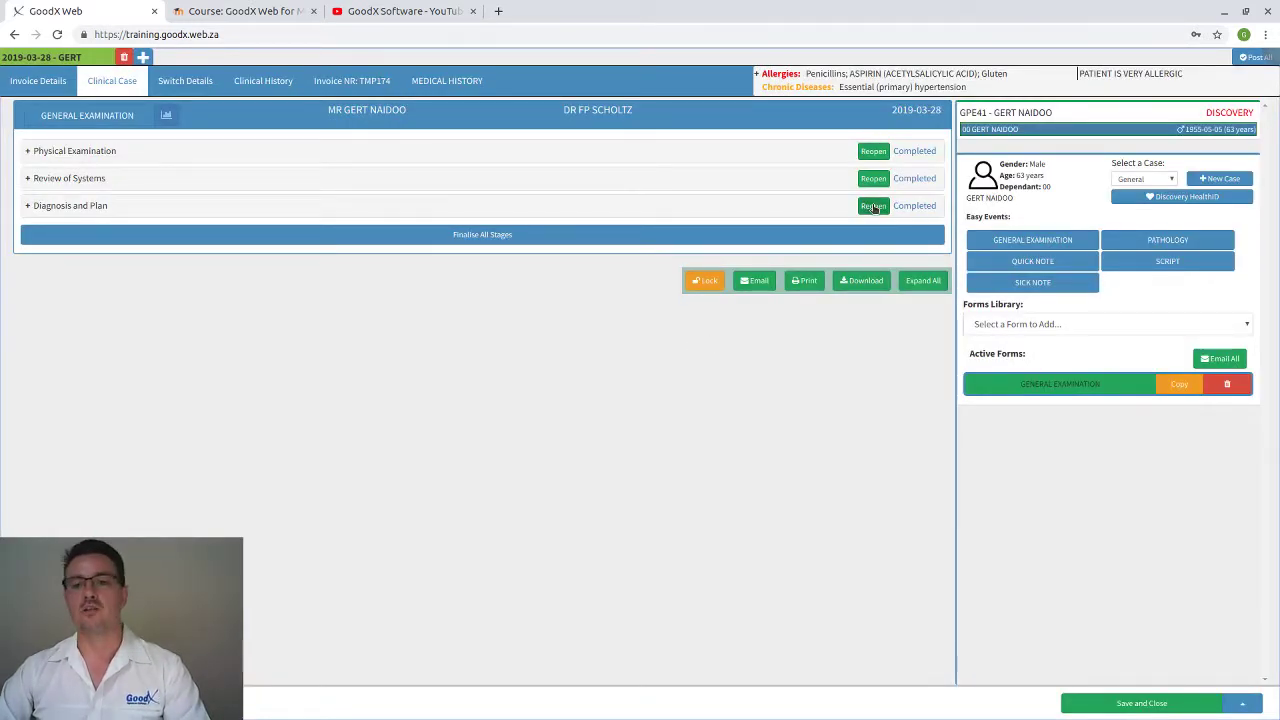
pyautogui.click(507, 240)
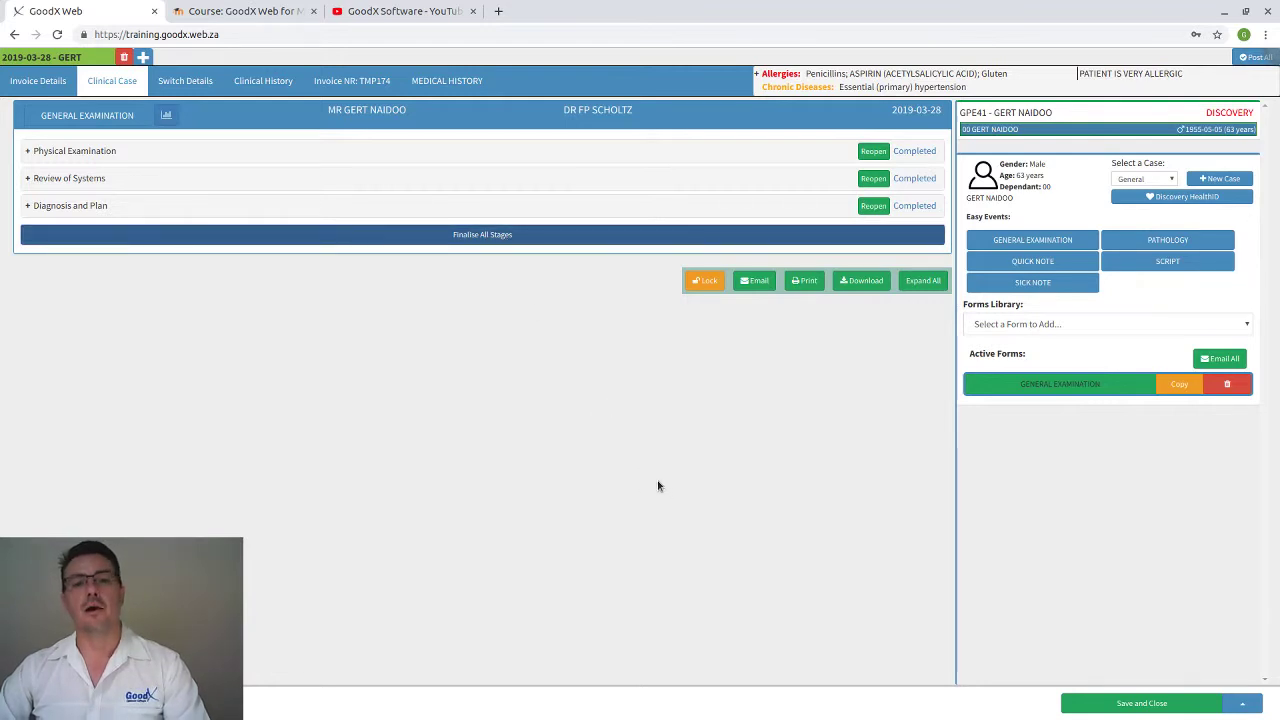
# Step: Add the DIALYSIS FLOW CHART form from the forms library to the case
pyautogui.click(1019, 325)
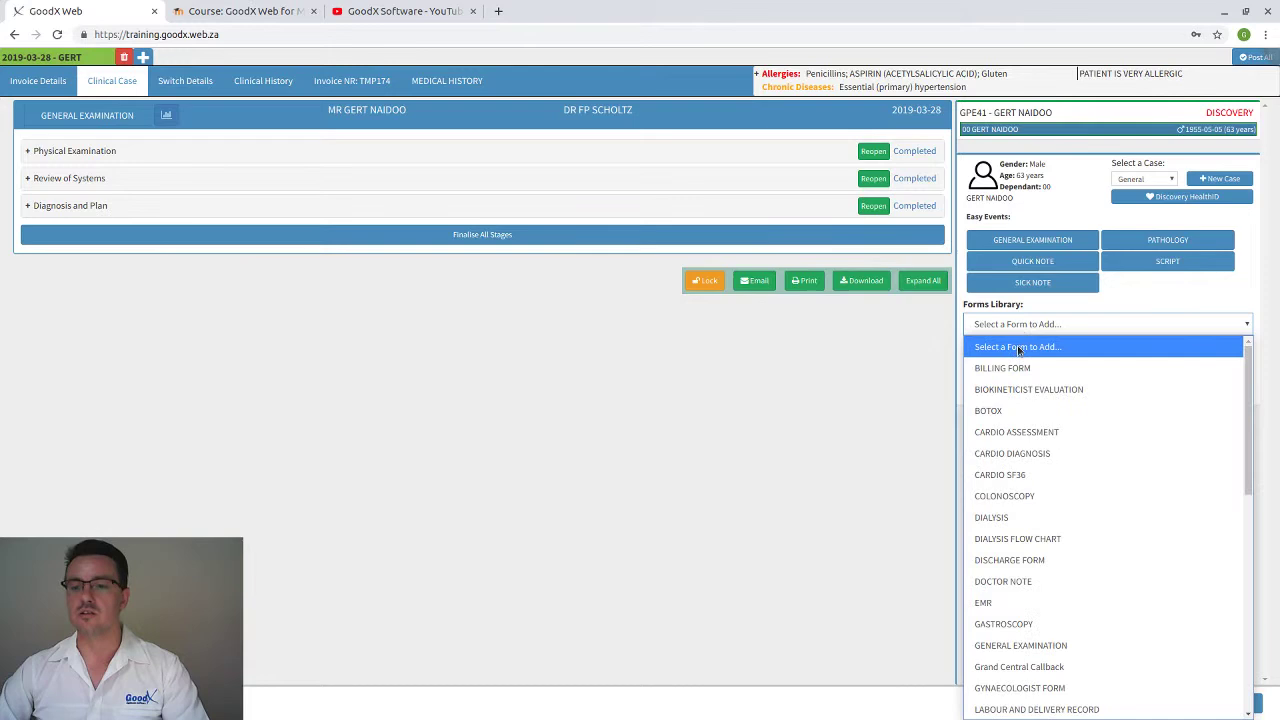
pyautogui.click(1011, 539)
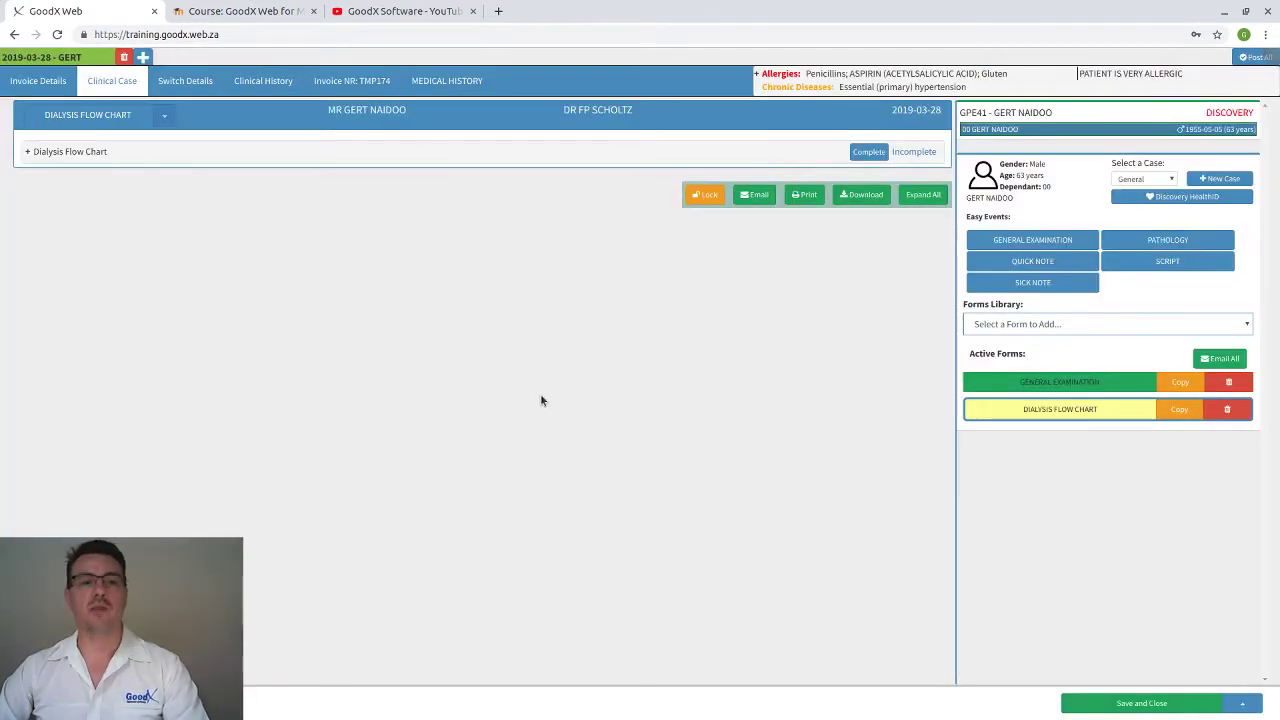
# Step: Expand the Dialysis Flow Chart section and set the Dialysis Prescription's start time to the current time
pyautogui.click(56, 157)
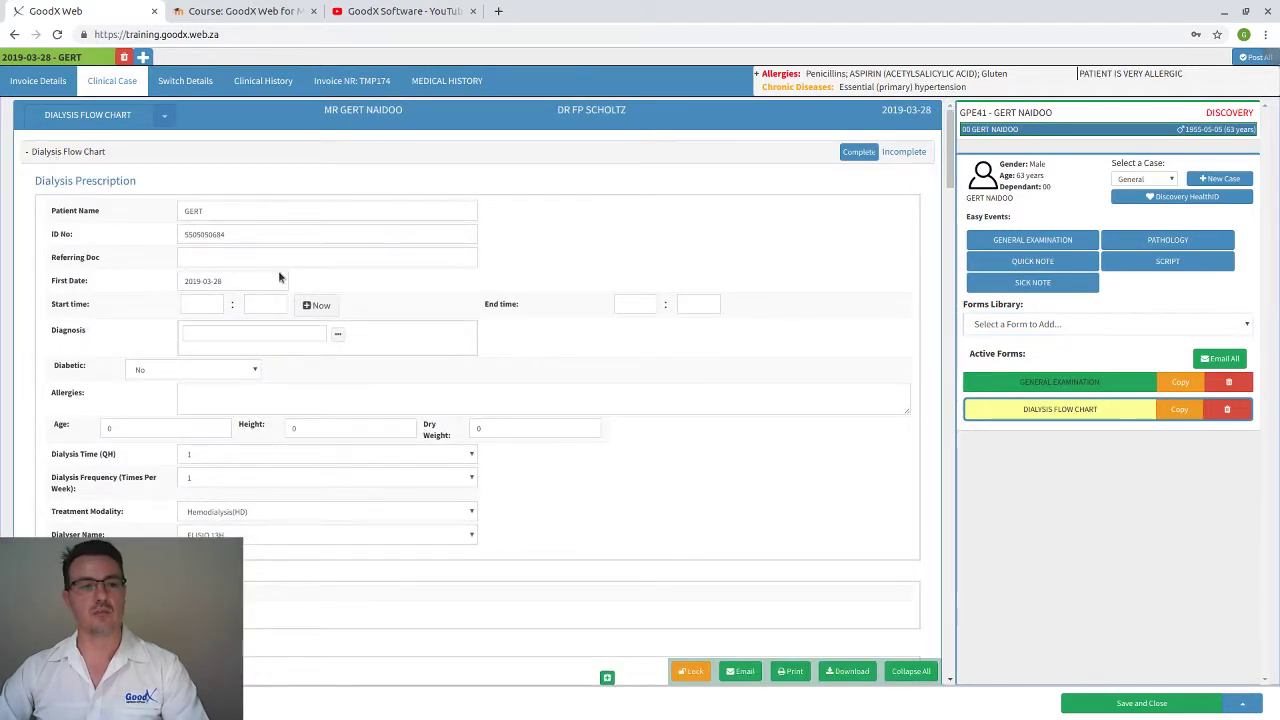
pyautogui.click(220, 261)
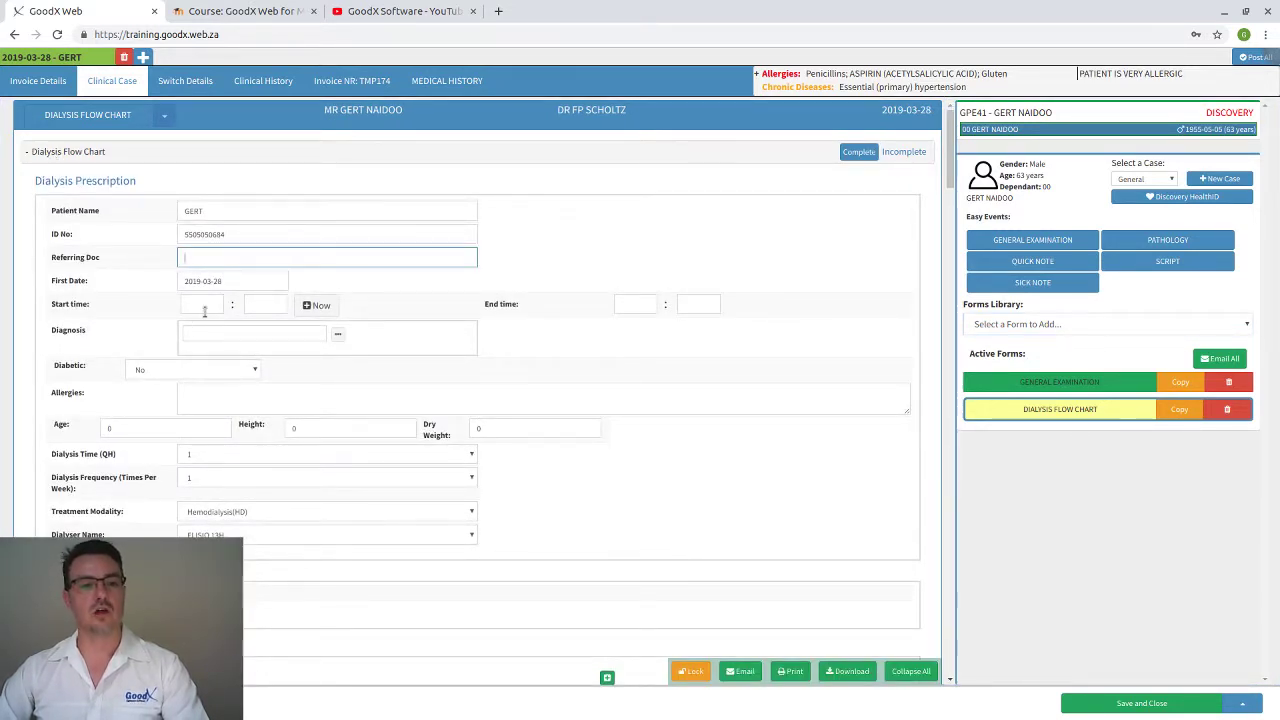
pyautogui.click(204, 309)
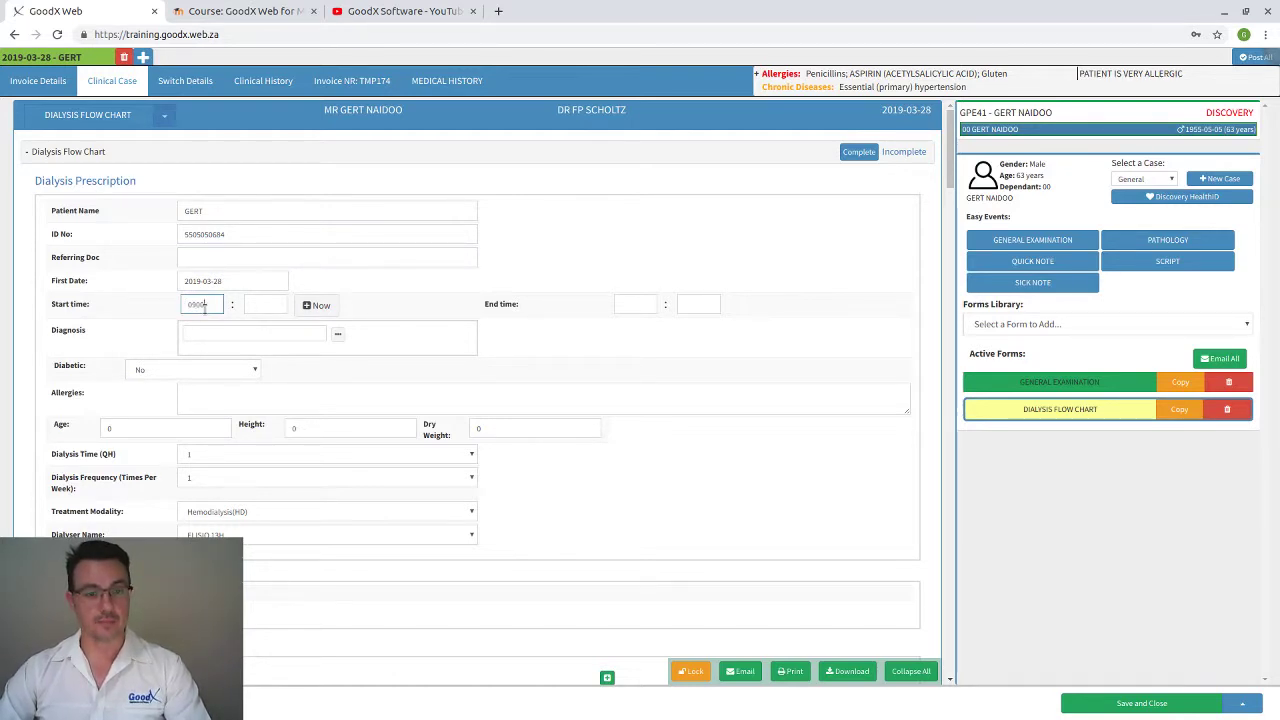
pyautogui.press('Tab')
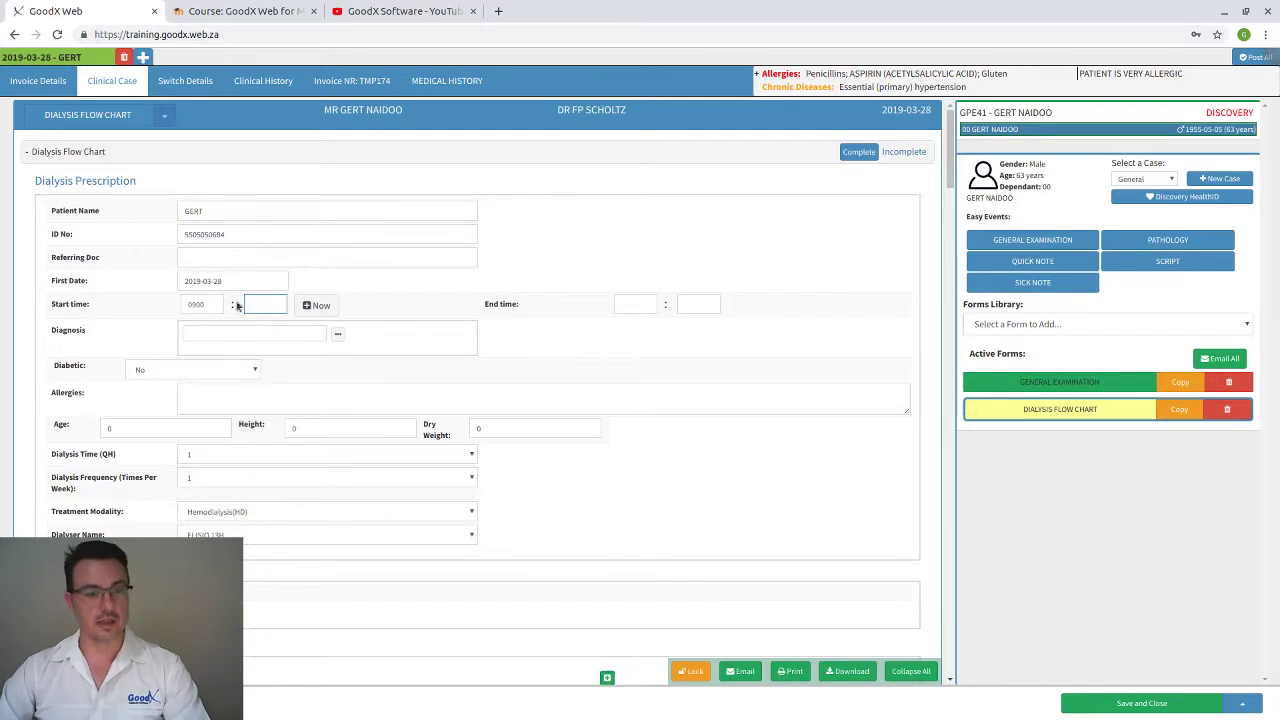
pyautogui.click(310, 305)
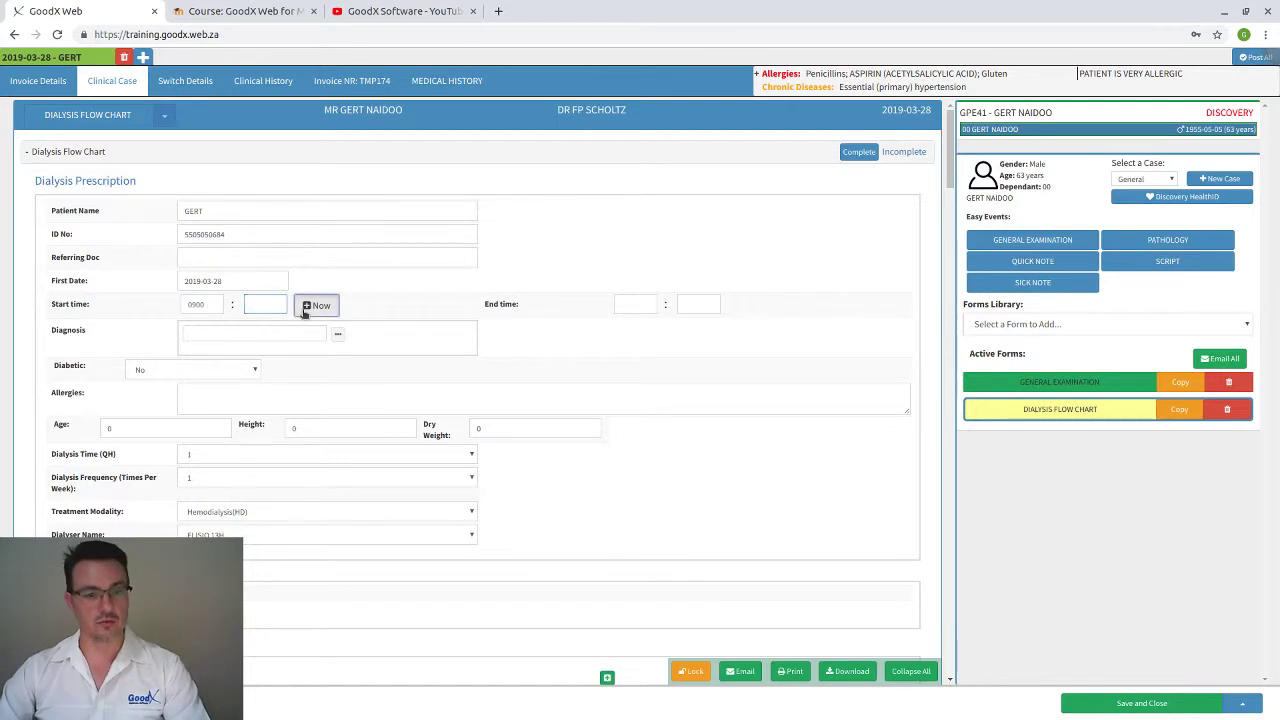
# Step: Set the end time of the Dialysis Prescription to 12:50
pyautogui.click(644, 302)
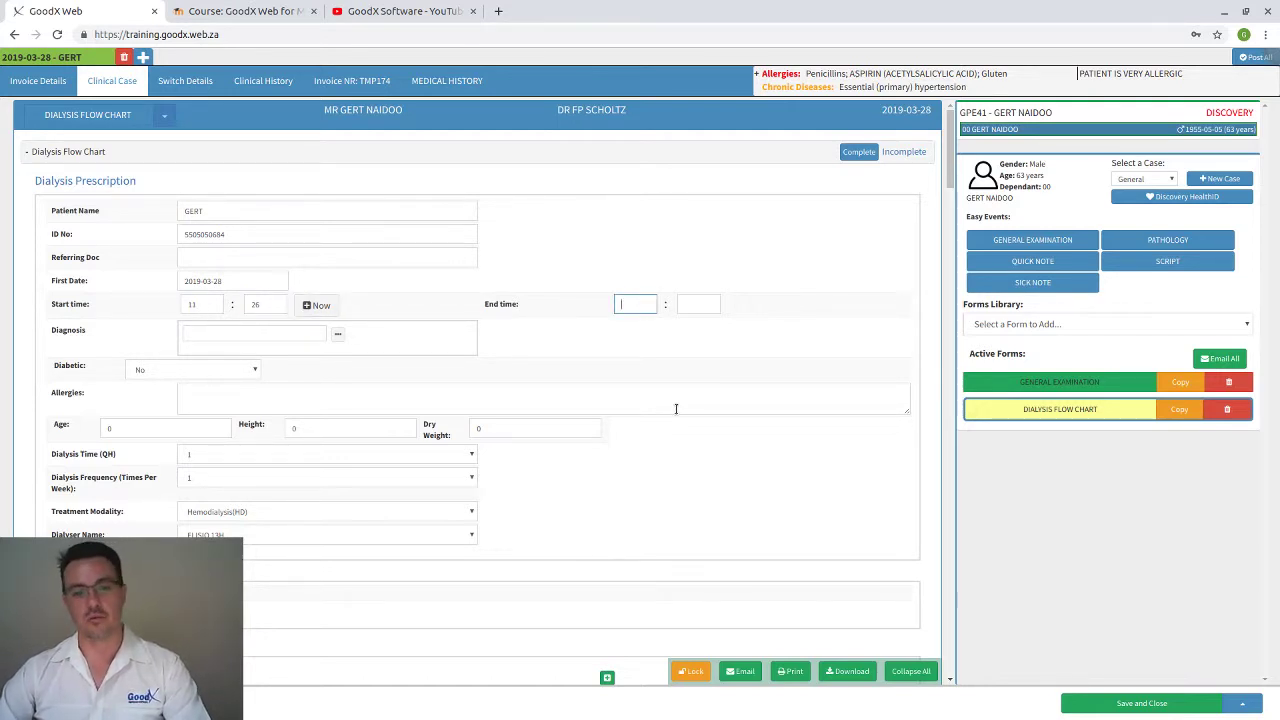
pyautogui.write('12')
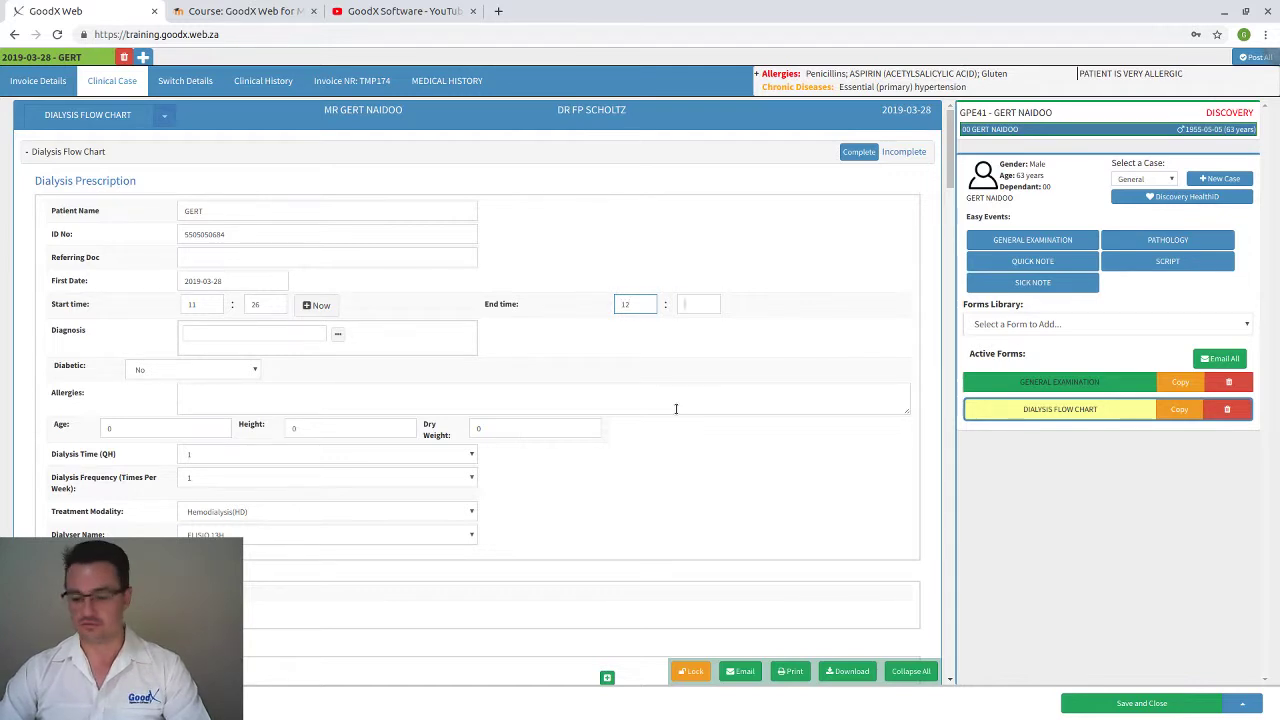
pyautogui.press('Tab')
pyautogui.write('50')
pyautogui.press('Tab')
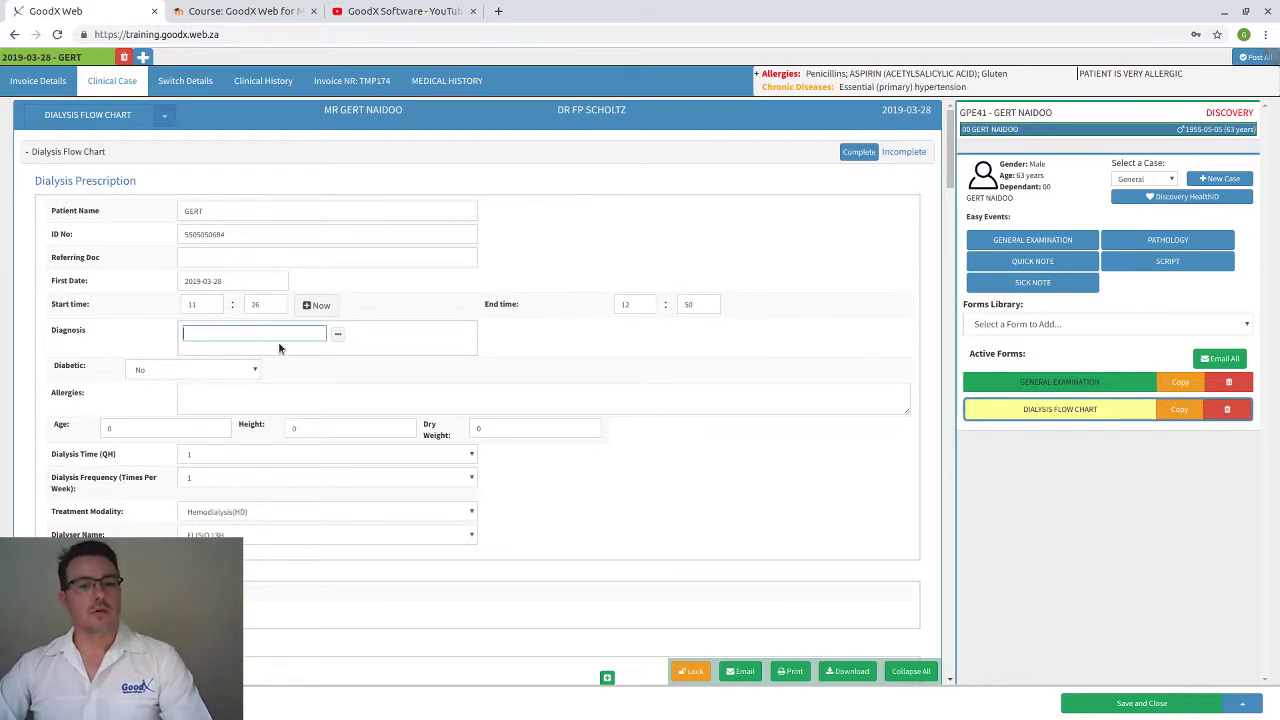
# Step: Set Diabetic to Yes in the dialysis prescription and make the Allergies field active
pyautogui.click(198, 370)
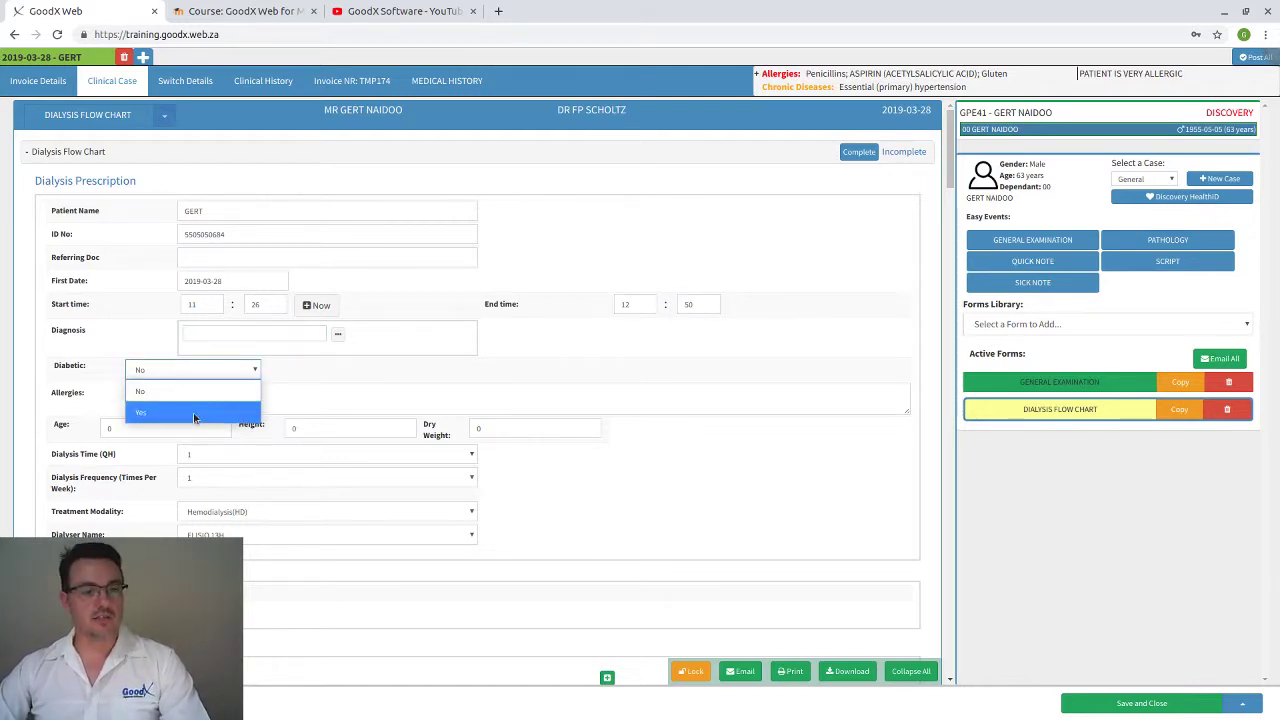
pyautogui.click(178, 408)
pyautogui.click(229, 400)
# Step: Look through the Dialysis Flow Chart's sections, from the prescription and pre-dialysis checks through hourly assessment to post measurement and disinfection
pyautogui.scroll(-1, 853, 344)
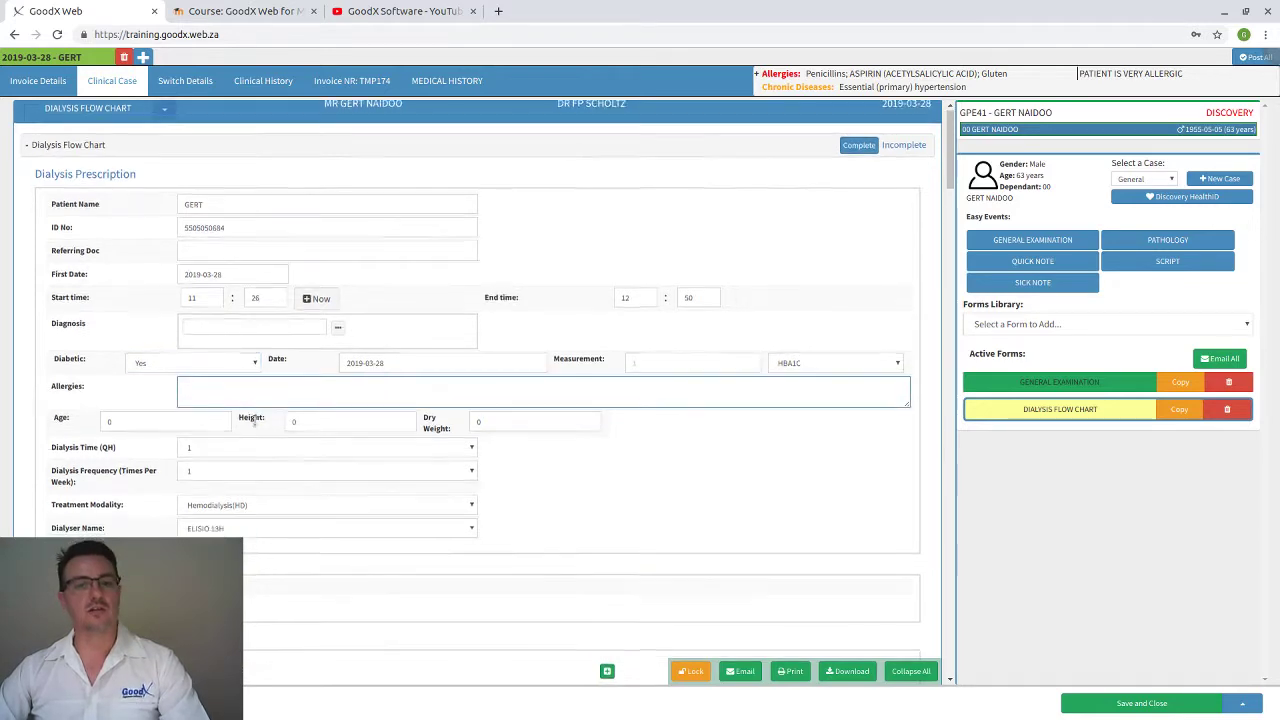
pyautogui.scroll(-2, 369, 396)
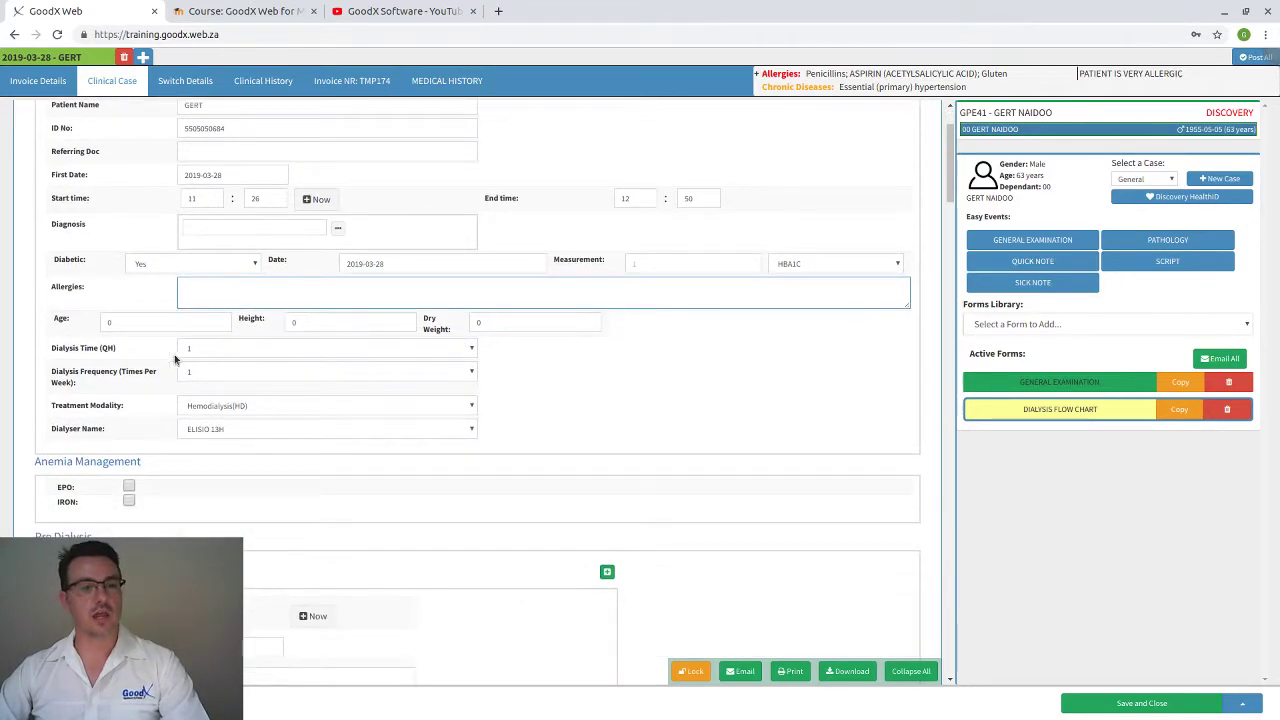
pyautogui.scroll(-1, 321, 349)
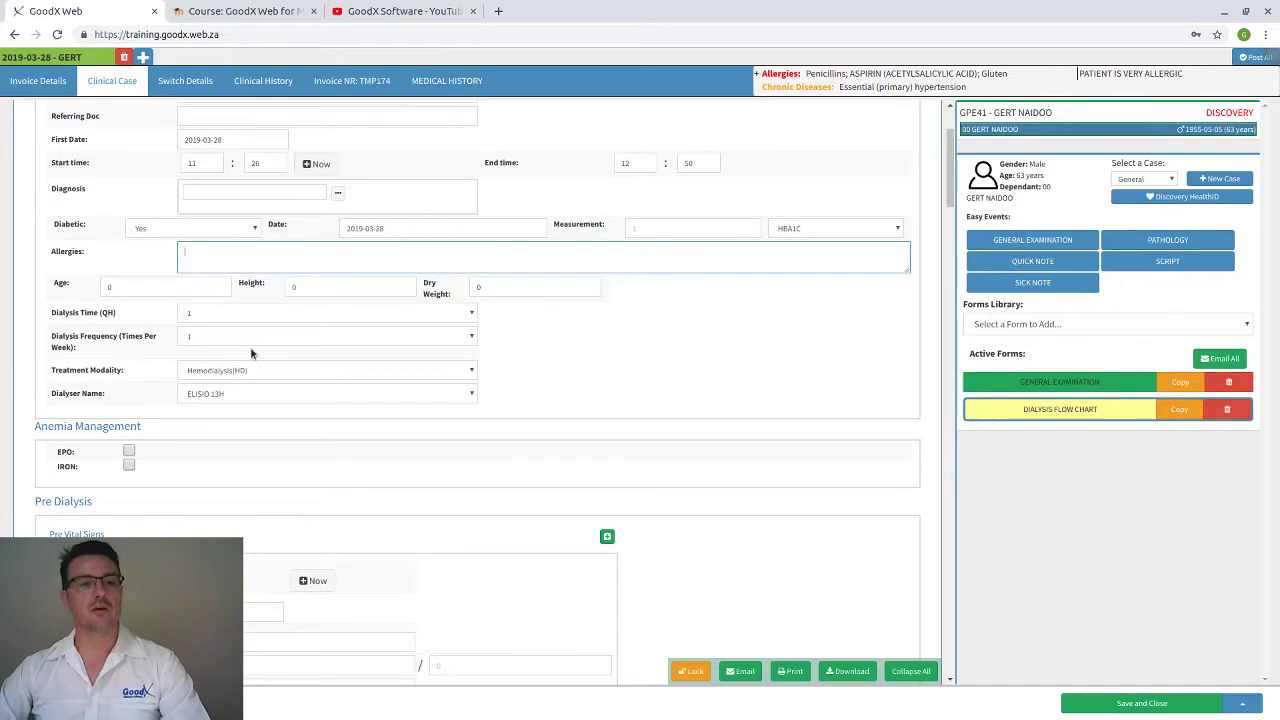
pyautogui.scroll(-5, 198, 401)
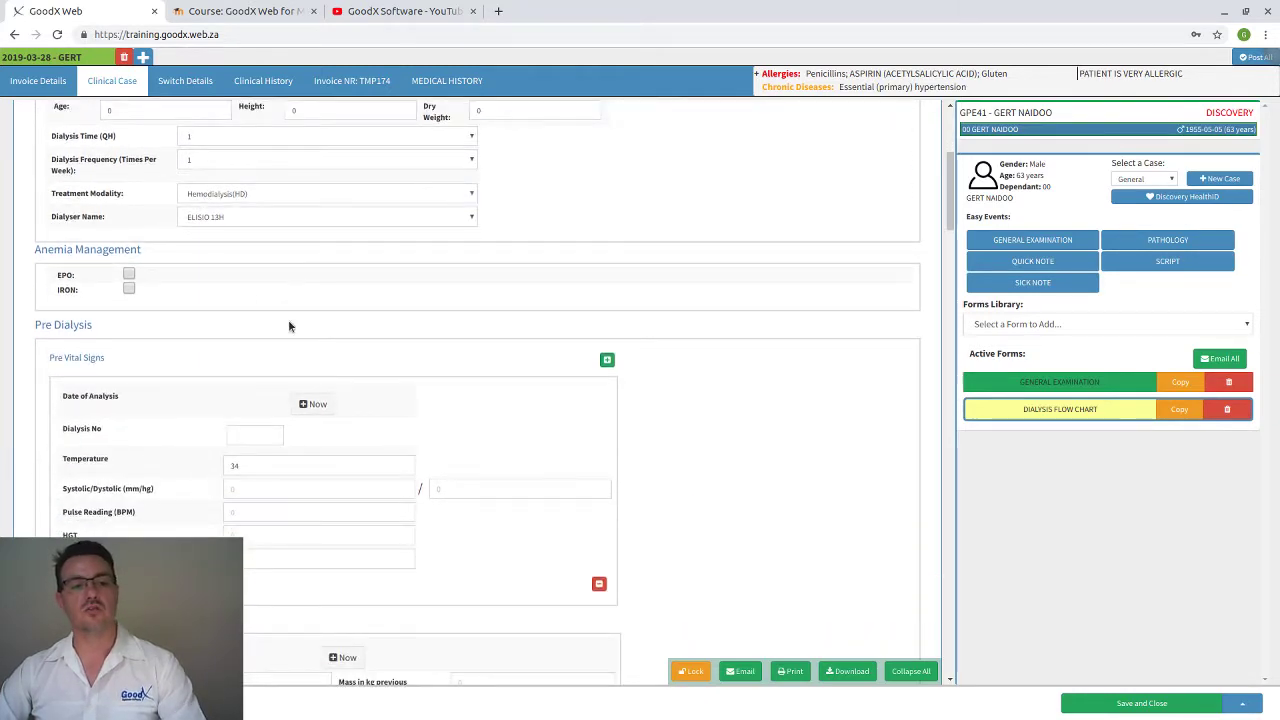
pyautogui.scroll(-2, 288, 326)
pyautogui.scroll(-1, 386, 419)
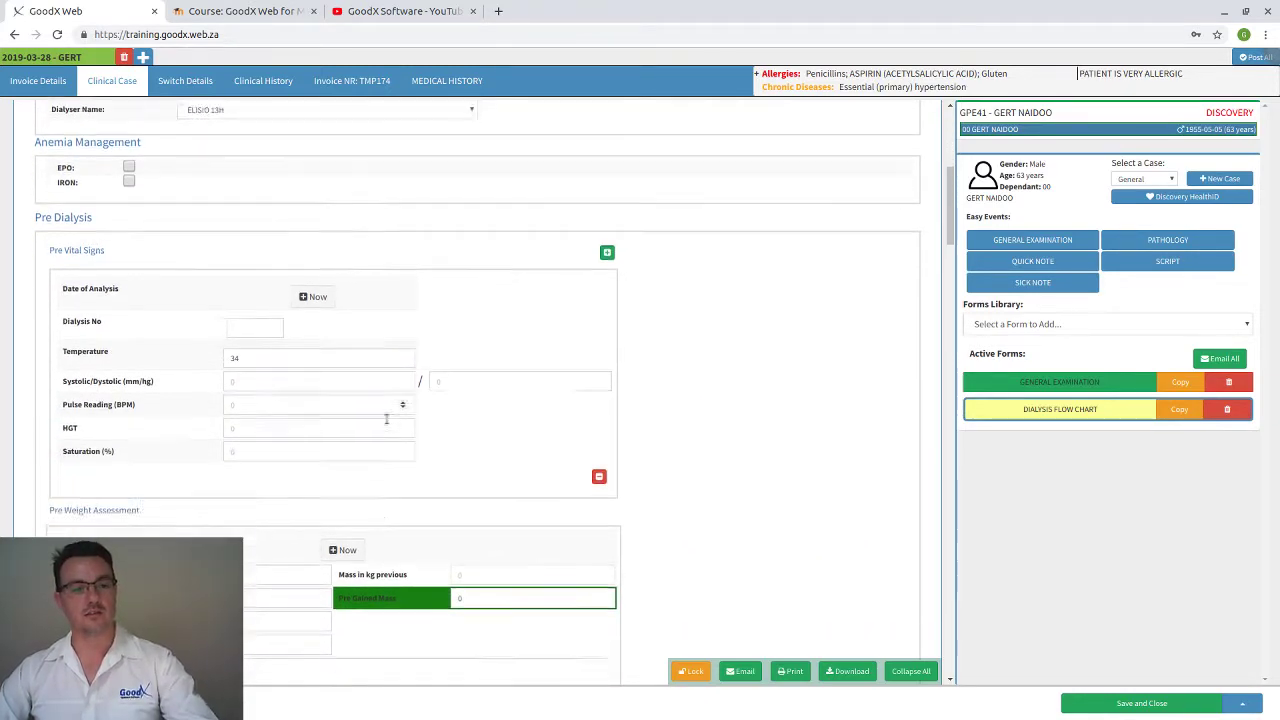
pyautogui.scroll(-9, 386, 419)
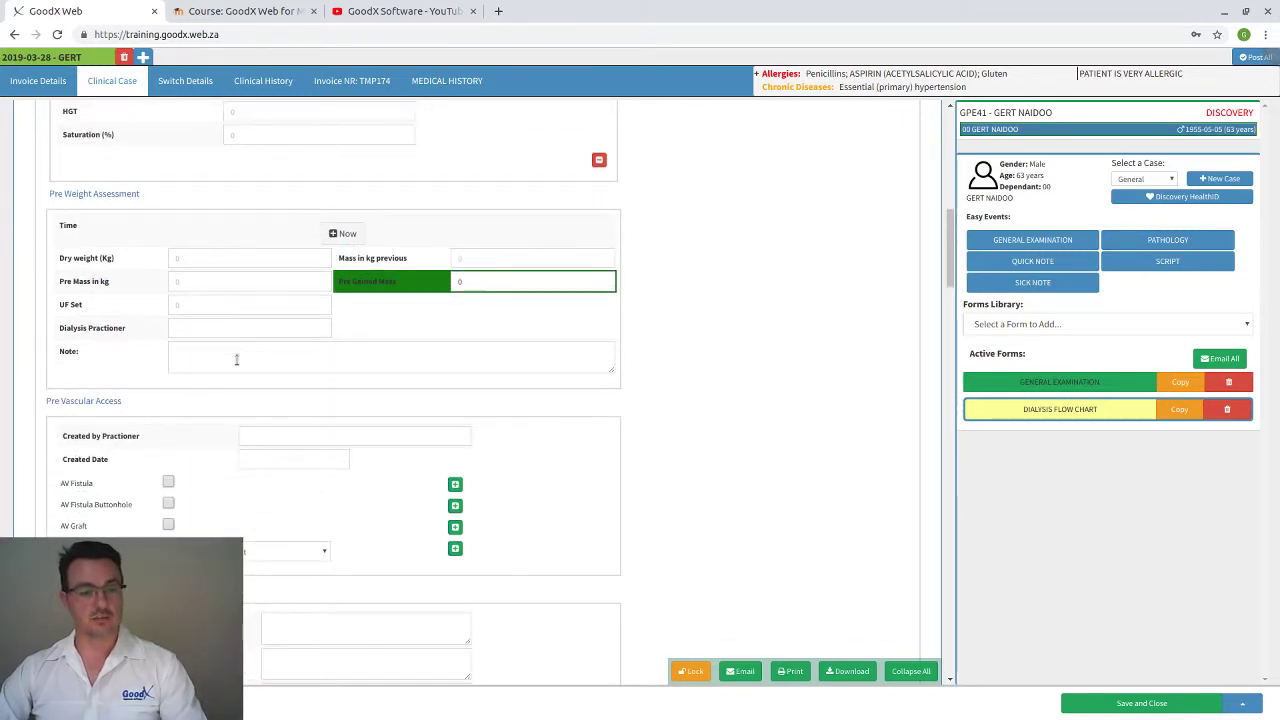
pyautogui.scroll(-7, 234, 366)
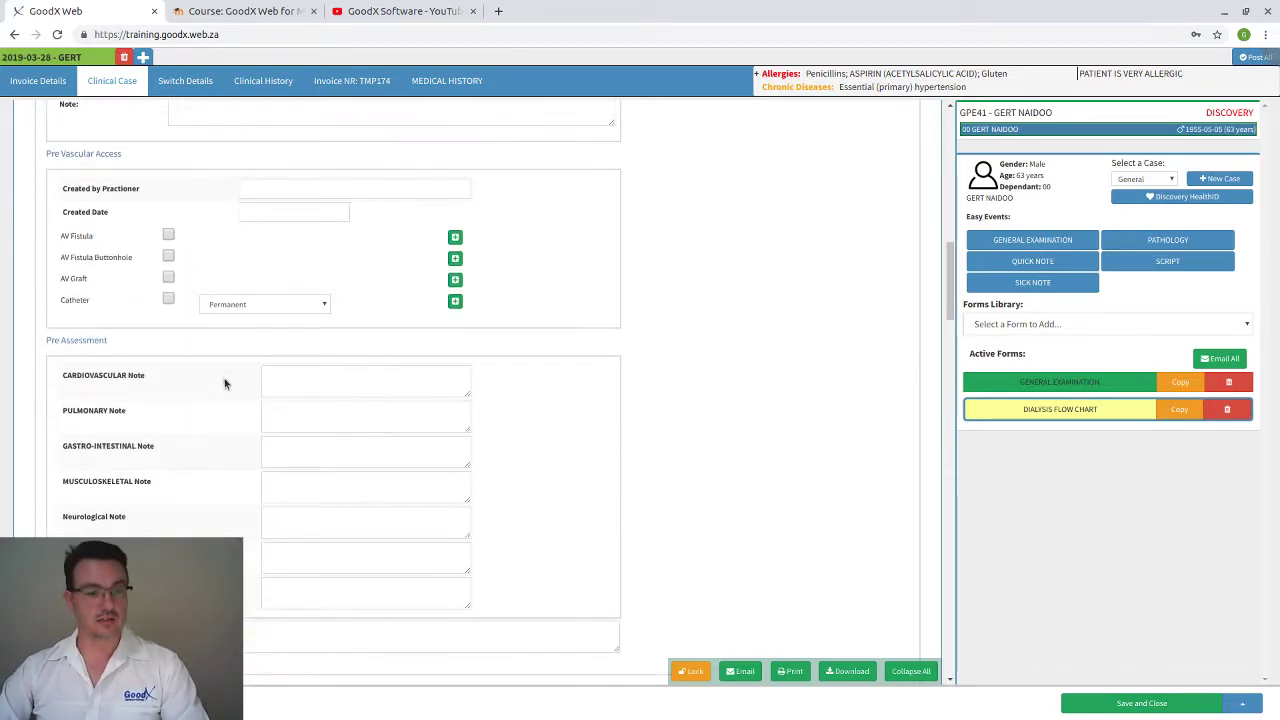
pyautogui.scroll(-12, 217, 349)
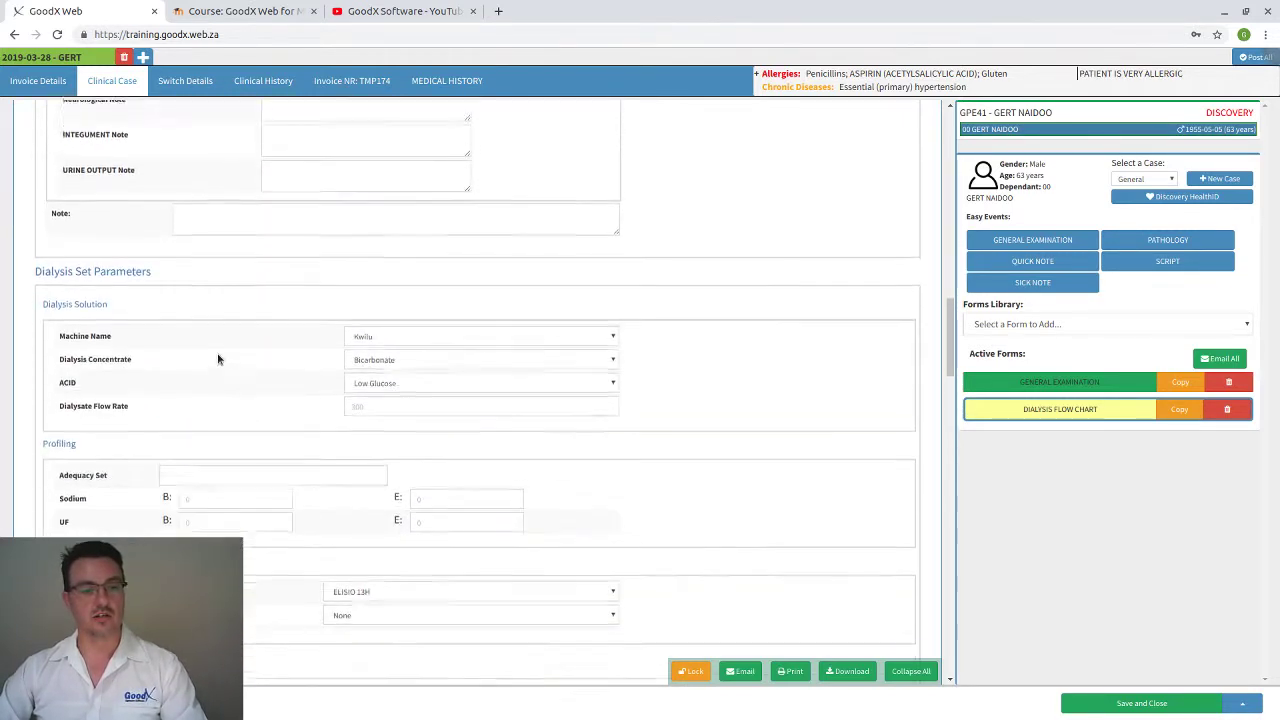
pyautogui.scroll(-6, 218, 356)
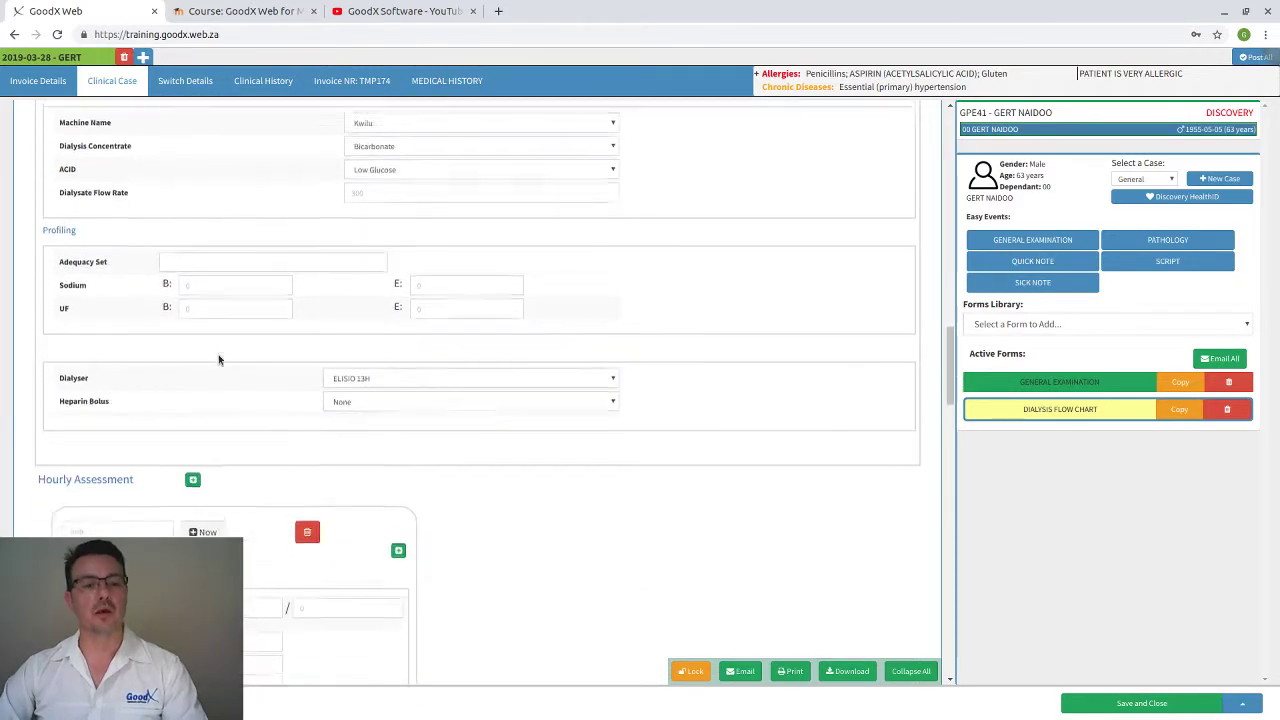
pyautogui.scroll(-4, 255, 387)
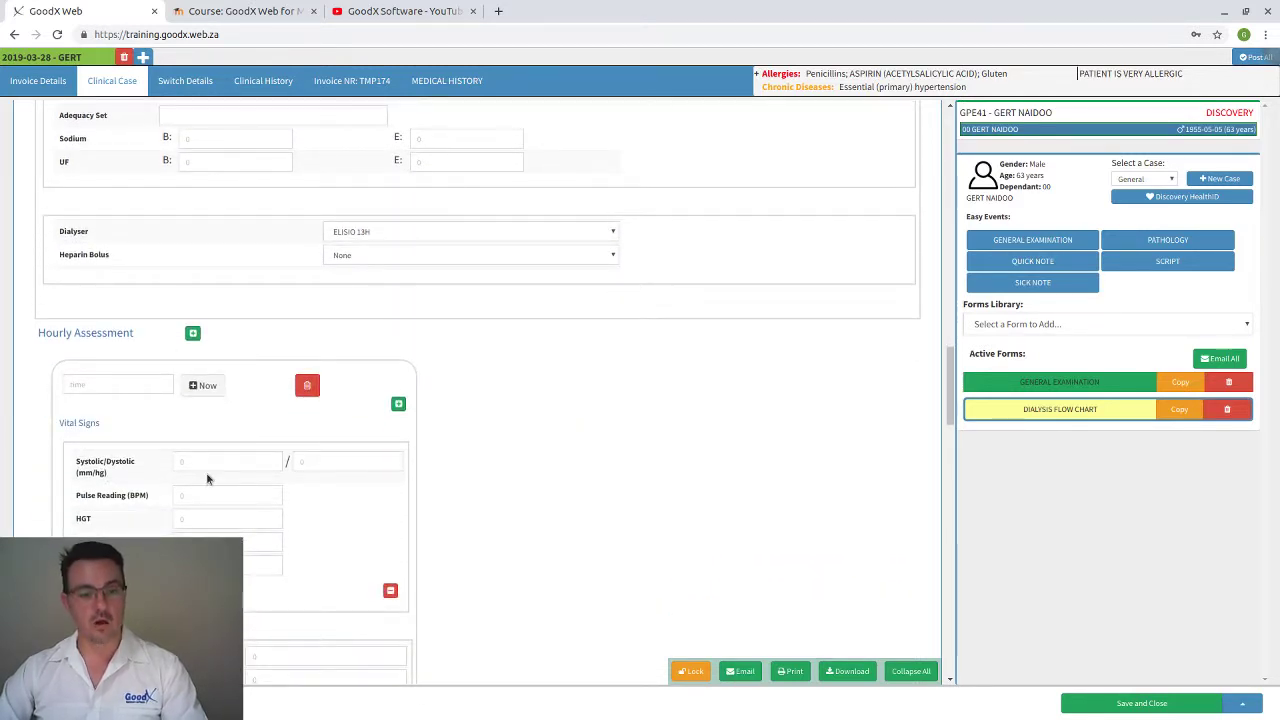
pyautogui.scroll(-8, 206, 480)
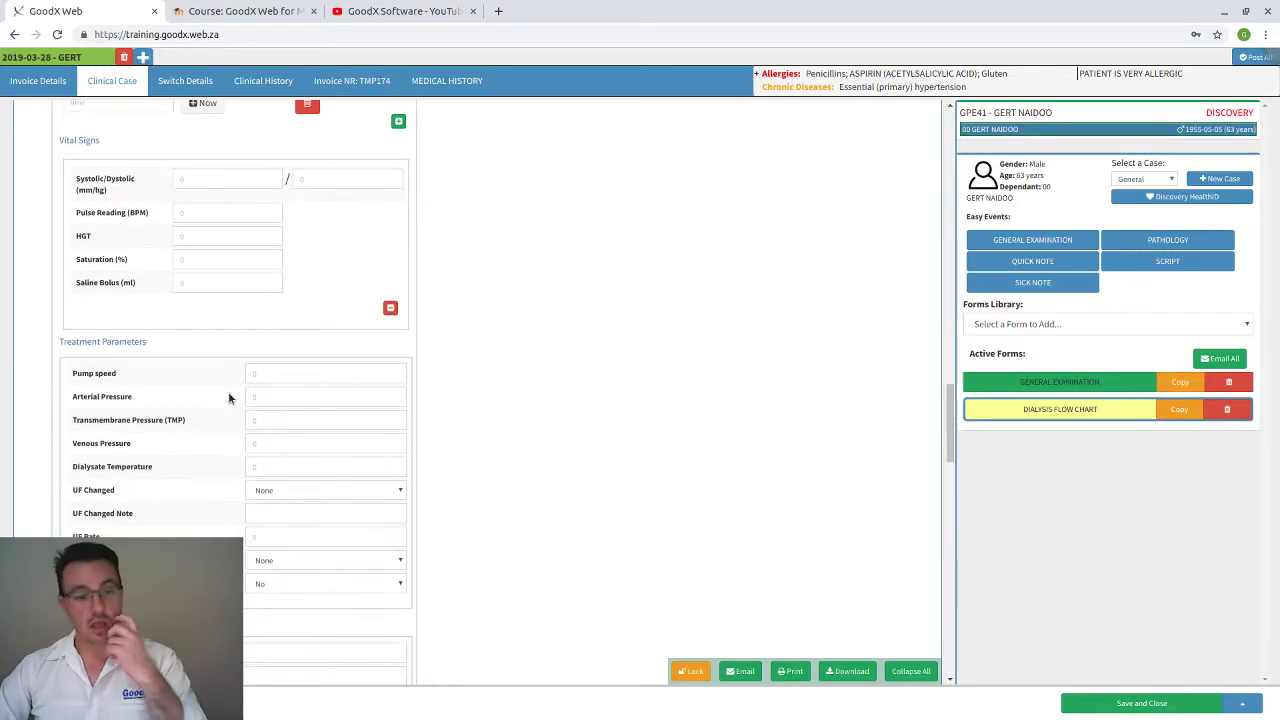
pyautogui.scroll(-4, 228, 398)
pyautogui.scroll(-8, 228, 396)
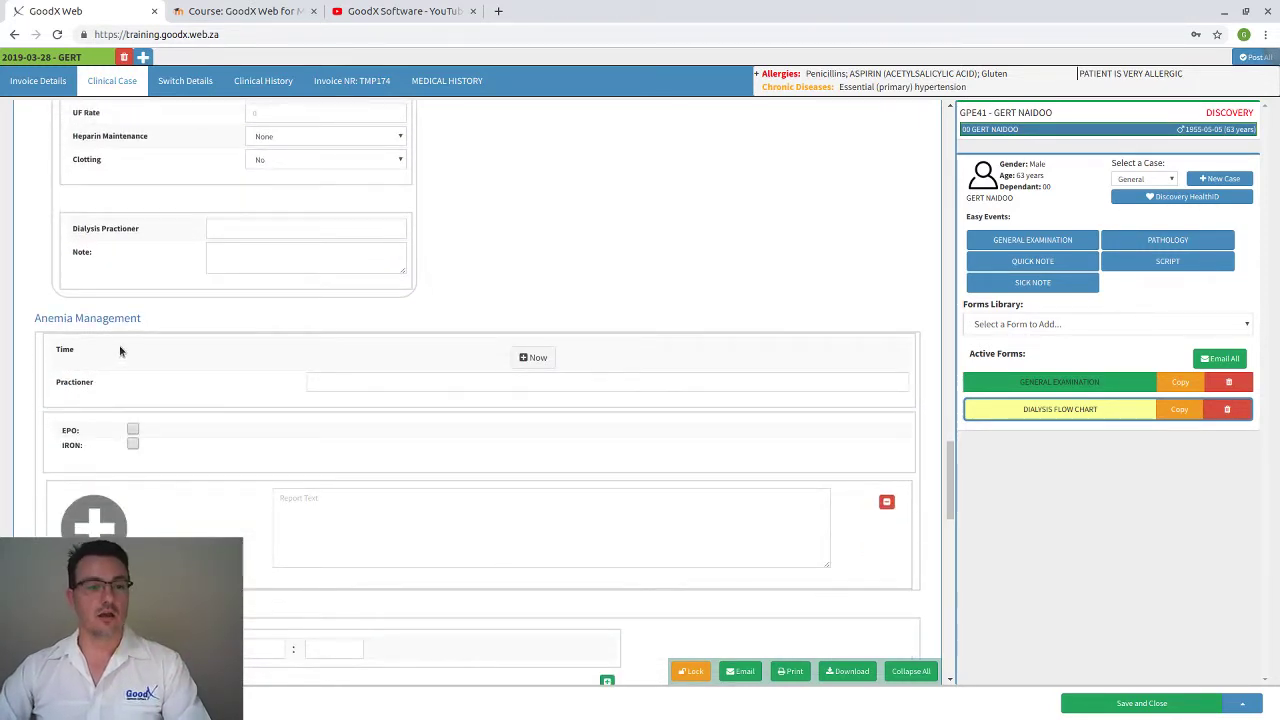
pyautogui.scroll(-5, 270, 407)
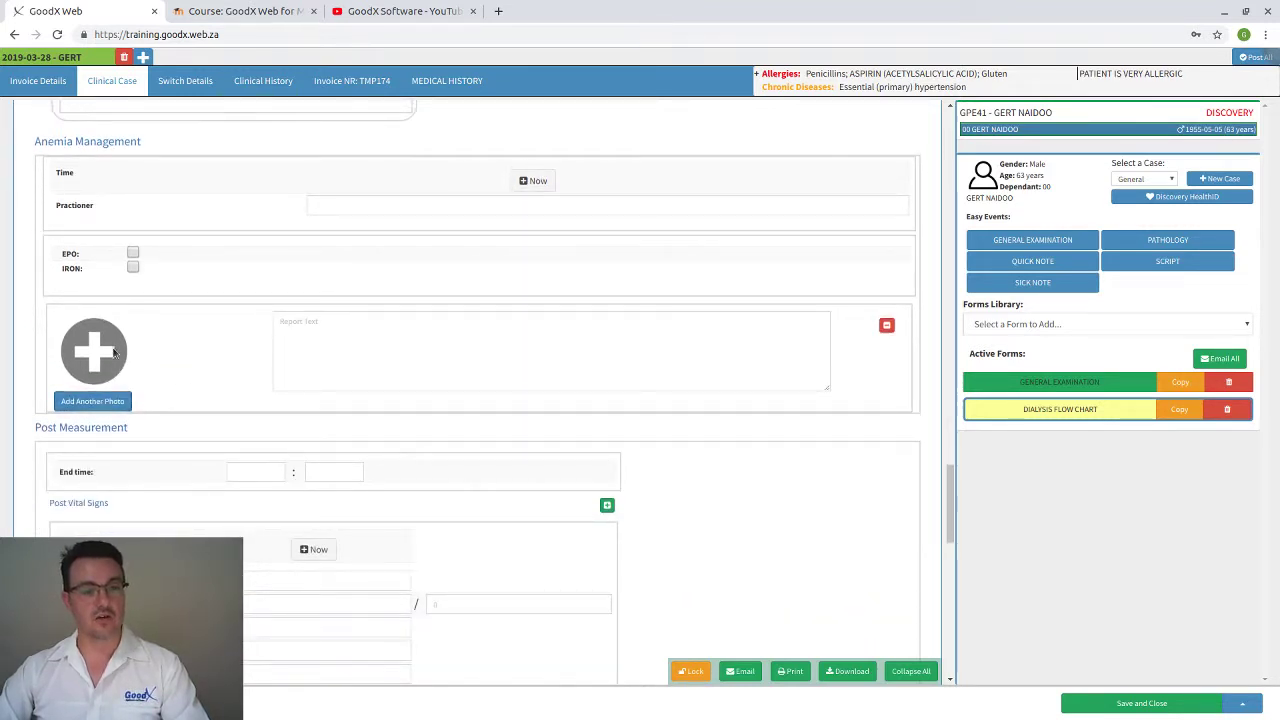
pyautogui.scroll(-5, 285, 368)
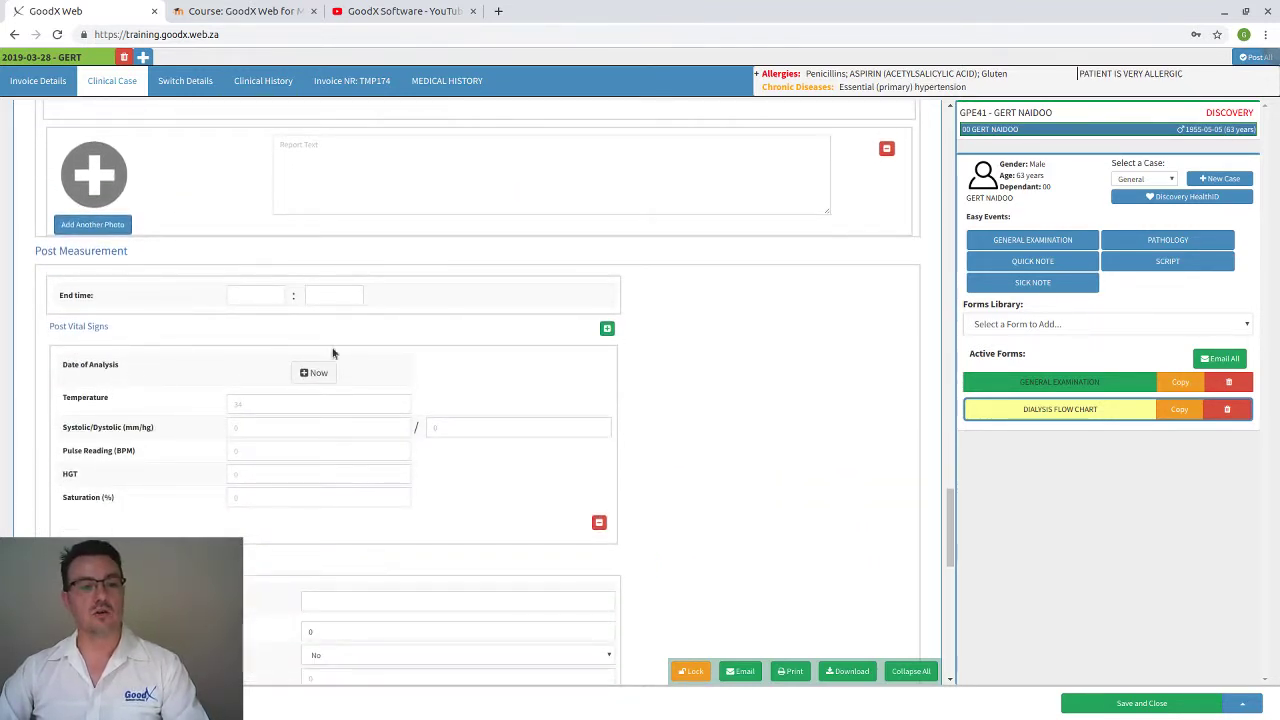
pyautogui.scroll(-20, 325, 370)
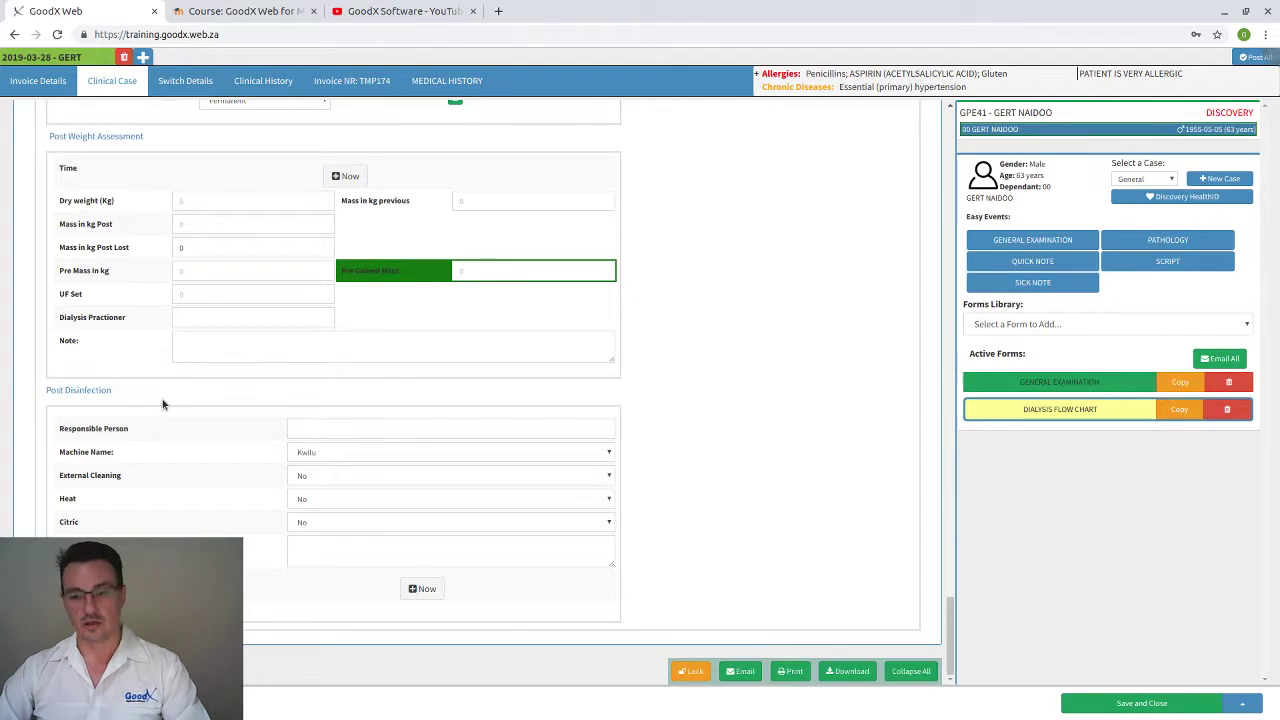
pyautogui.scroll(15, 237, 435)
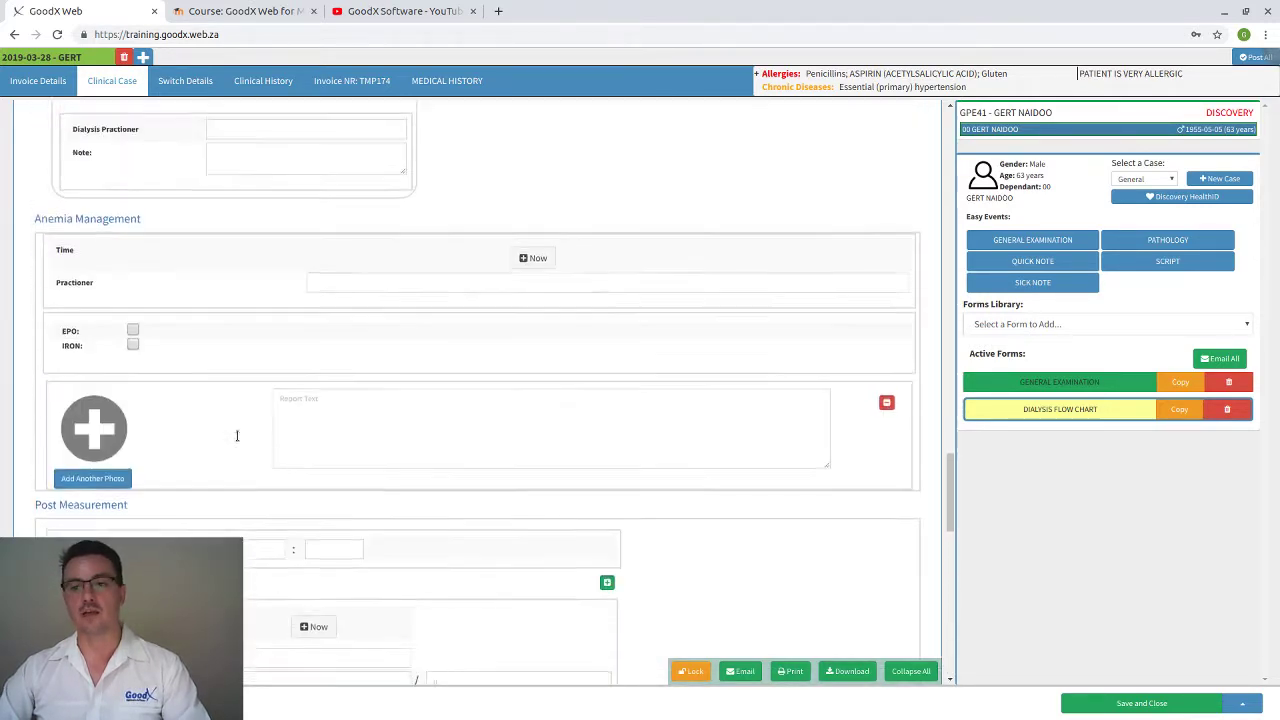
pyautogui.scroll(20, 237, 435)
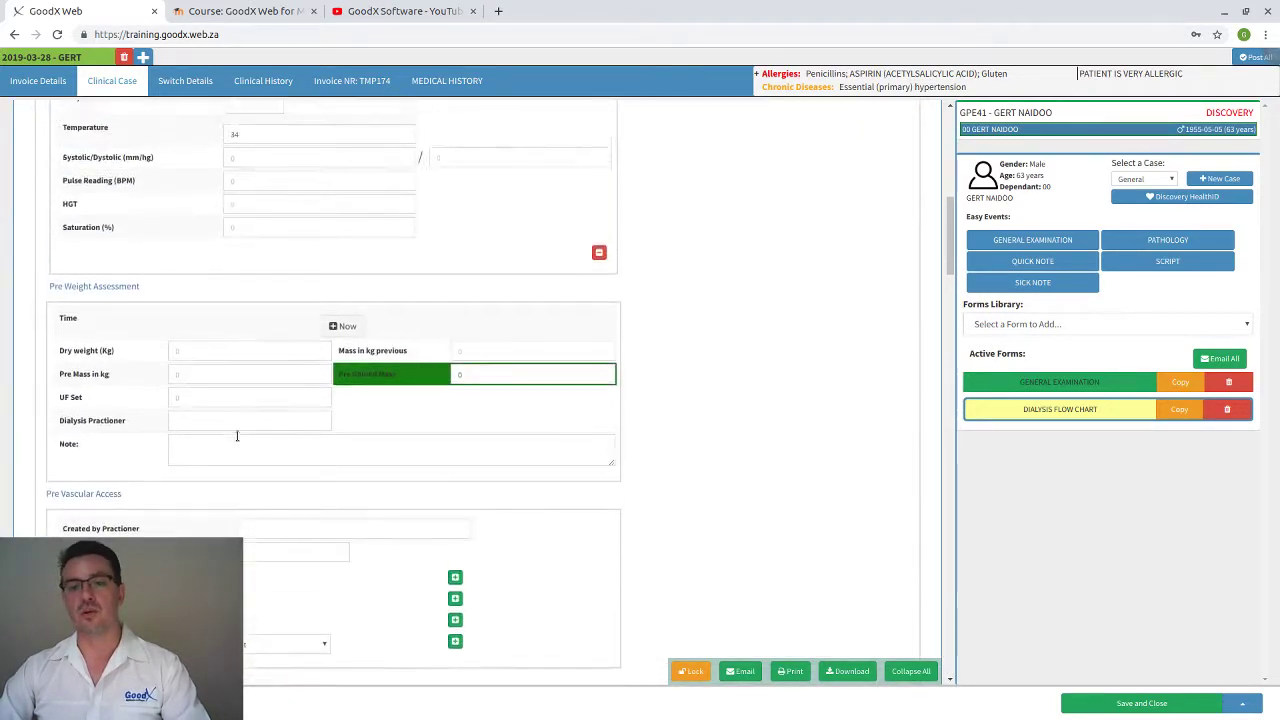
pyautogui.scroll(10, 237, 435)
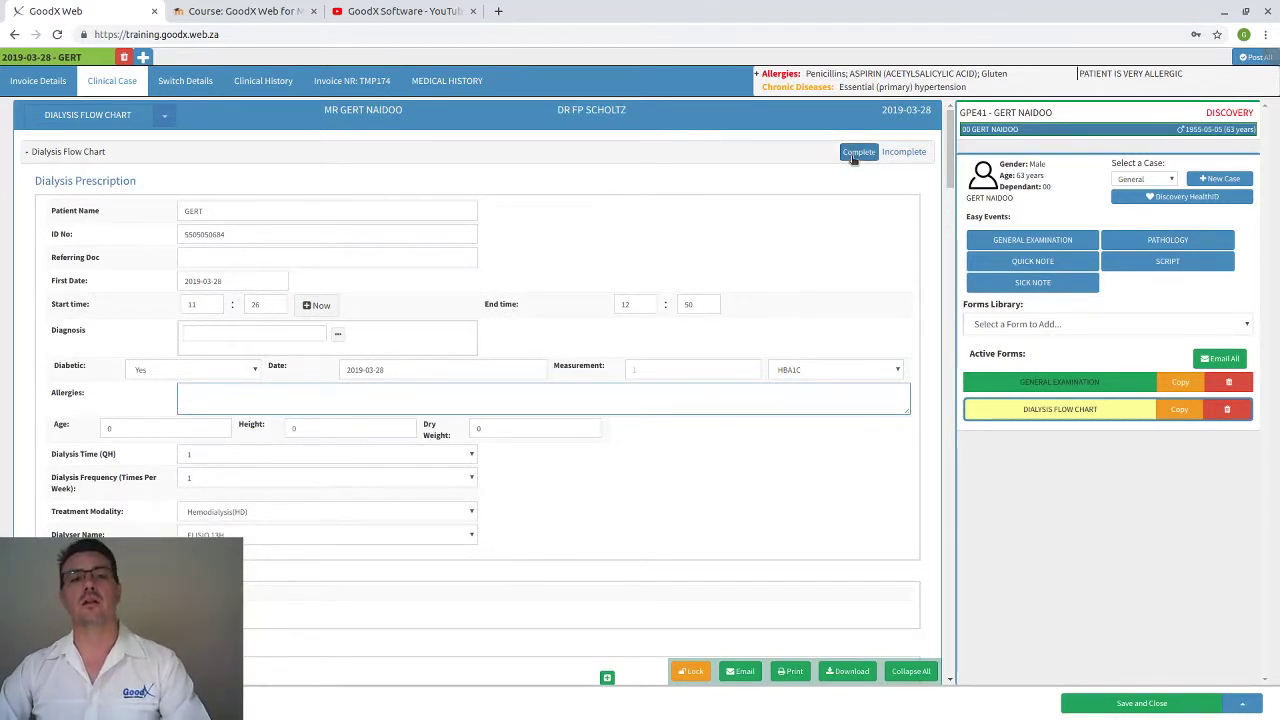
# Step: Mark the Dialysis Flow Chart as complete and collapse the form
pyautogui.click(852, 153)
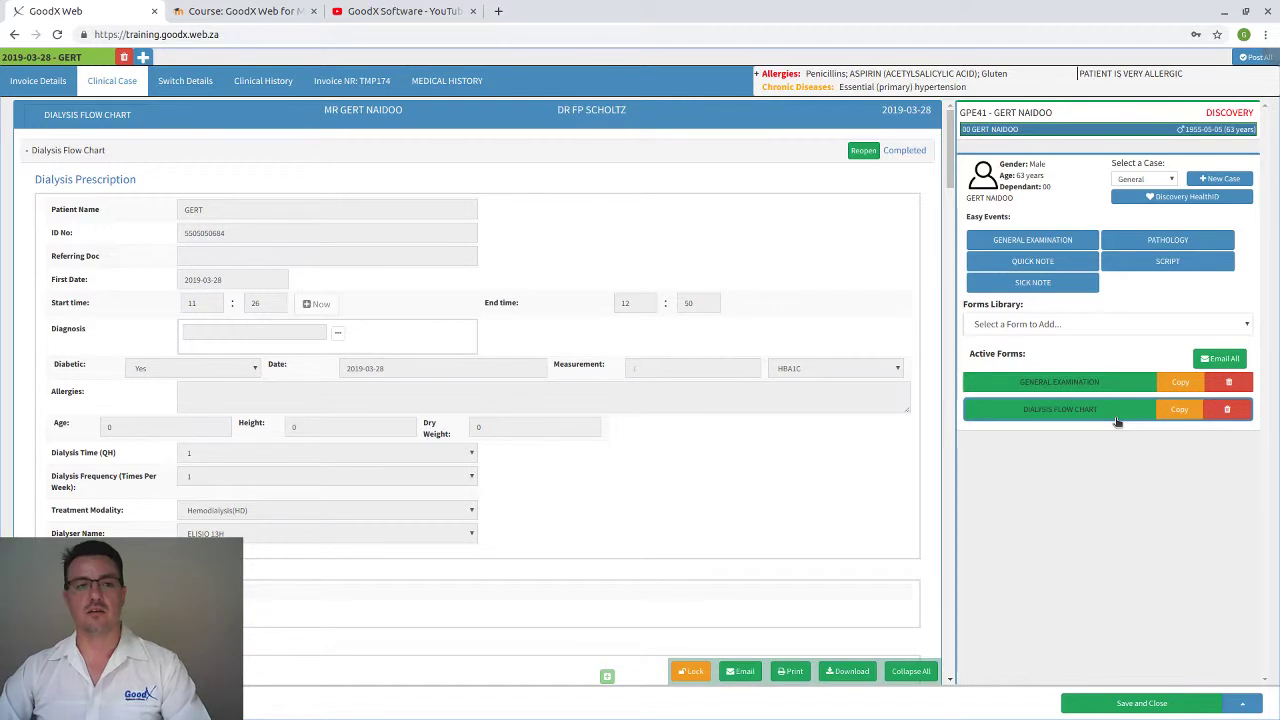
pyautogui.click(28, 151)
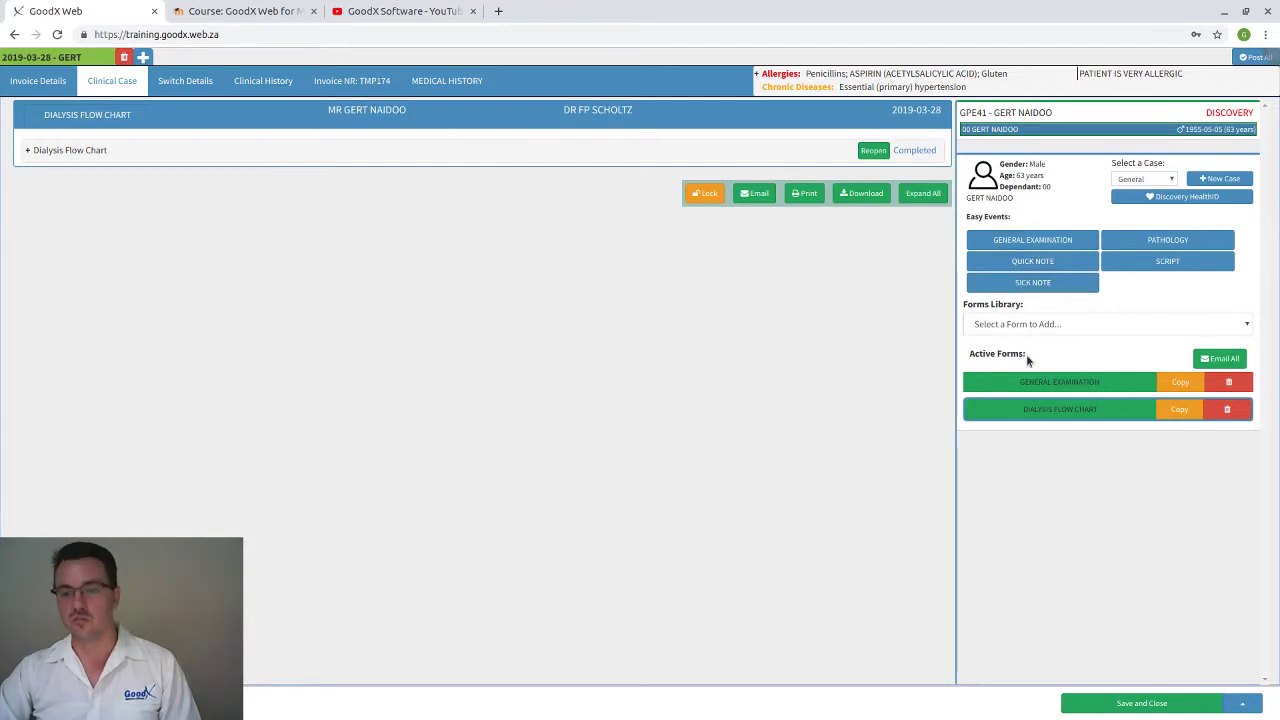
# Step: Add a Quick Note and replace its default text with the lines HJKDhsdjfsdf, dfg, sdfgdfg, d, fgdfgd, fg, two blank lines, dfgsdfgsdfgsdfg and dfgdfg
pyautogui.click(1034, 262)
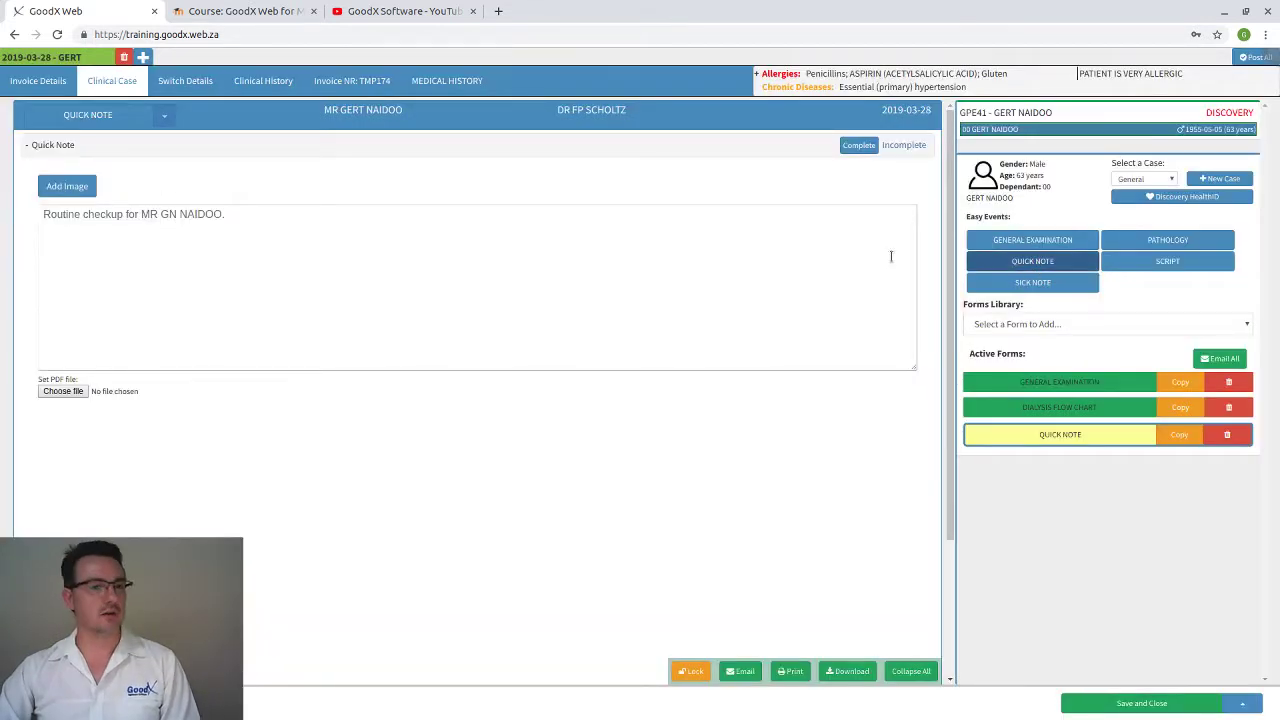
pyautogui.click(47, 215)
pyautogui.keyDown('shift'); pyautogui.click(240, 208); pyautogui.keyUp('shift')
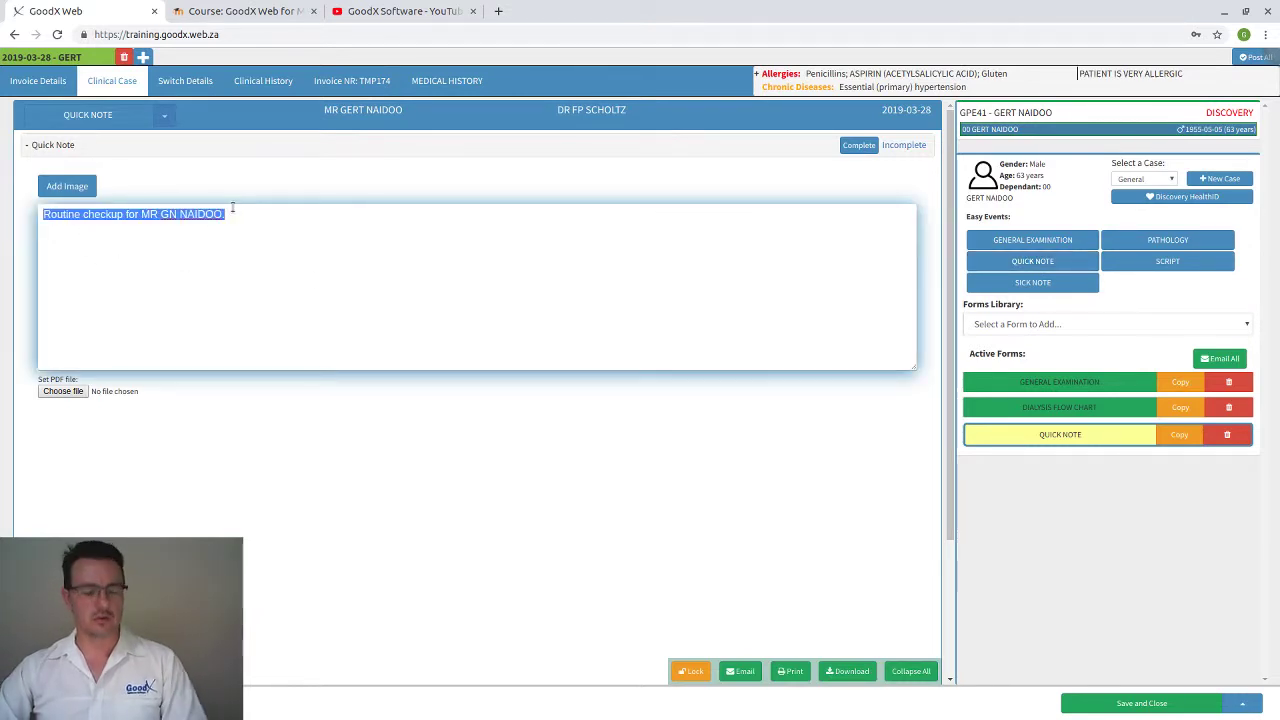
pyautogui.write('HJKDhsdjfsdf')
pyautogui.press('Return')
pyautogui.write('dfg')
pyautogui.press('Return')
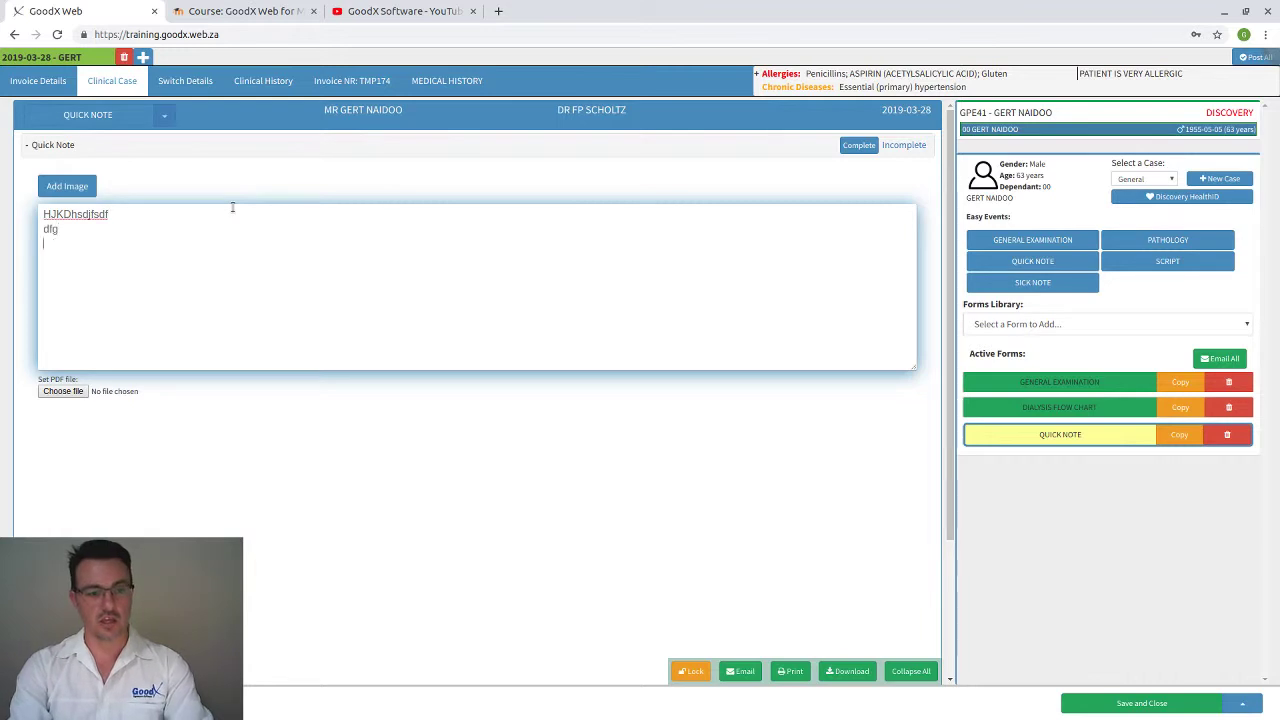
pyautogui.write('sdfgdfg')
pyautogui.press('Return')
pyautogui.write('d')
pyautogui.press('Return')
pyautogui.write('fgdfgd')
pyautogui.press('Return')
pyautogui.write('fg')
pyautogui.press('Return')
pyautogui.press('Return')
pyautogui.press('Return')
pyautogui.write('dfg')
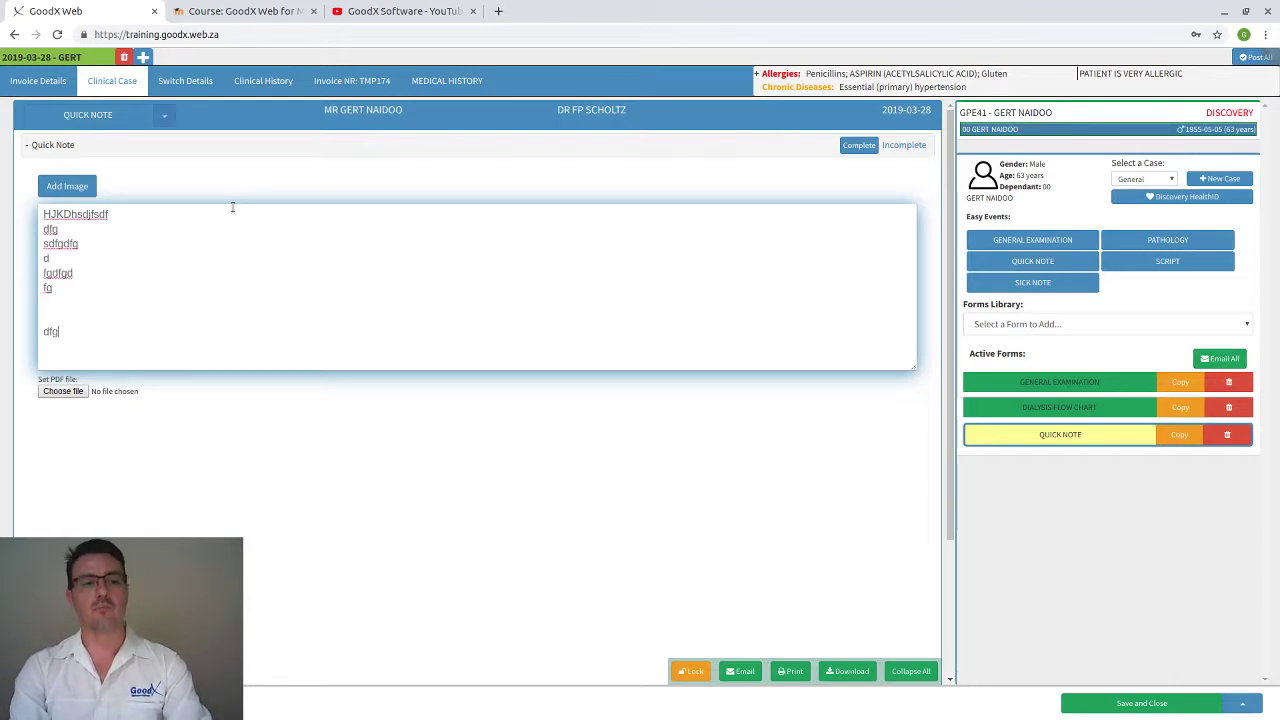
pyautogui.write('sdfgsdfg ')
pyautogui.write('dfgdfg')
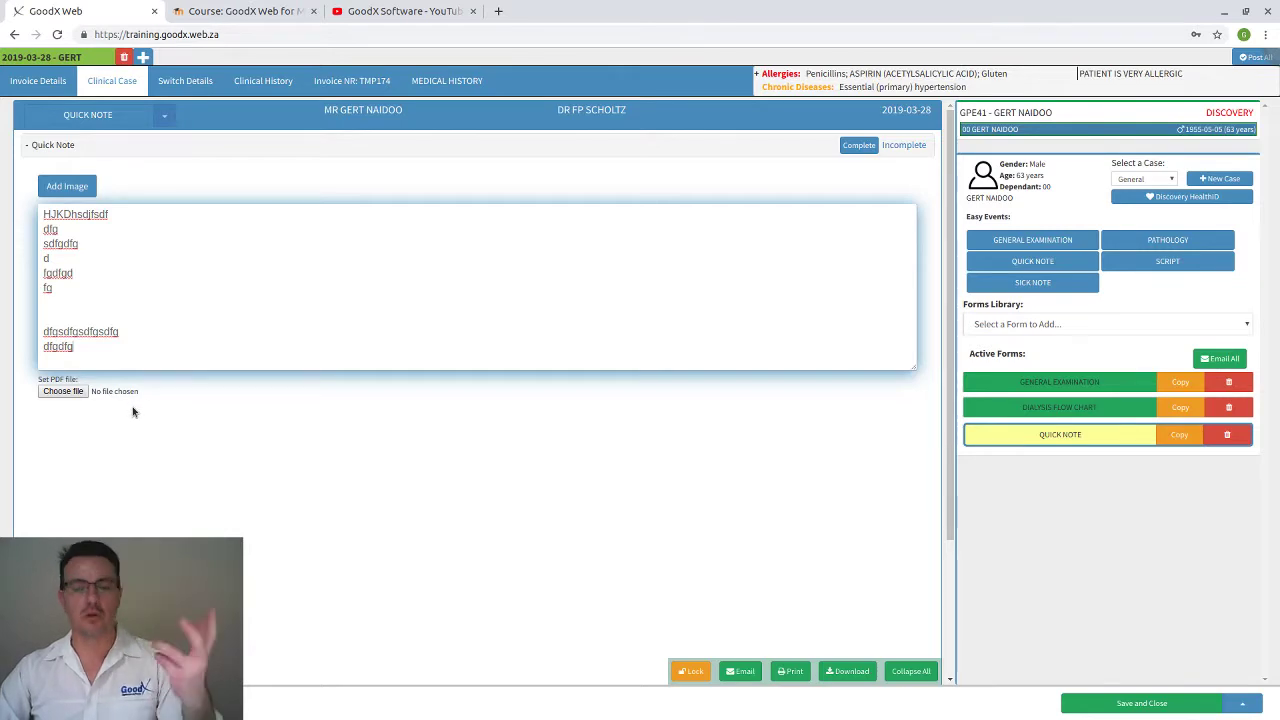
# Step: View the file selection for the Quick Note's PDF, cancel it without attaching a file, and mark the note as complete
pyautogui.click(62, 391)
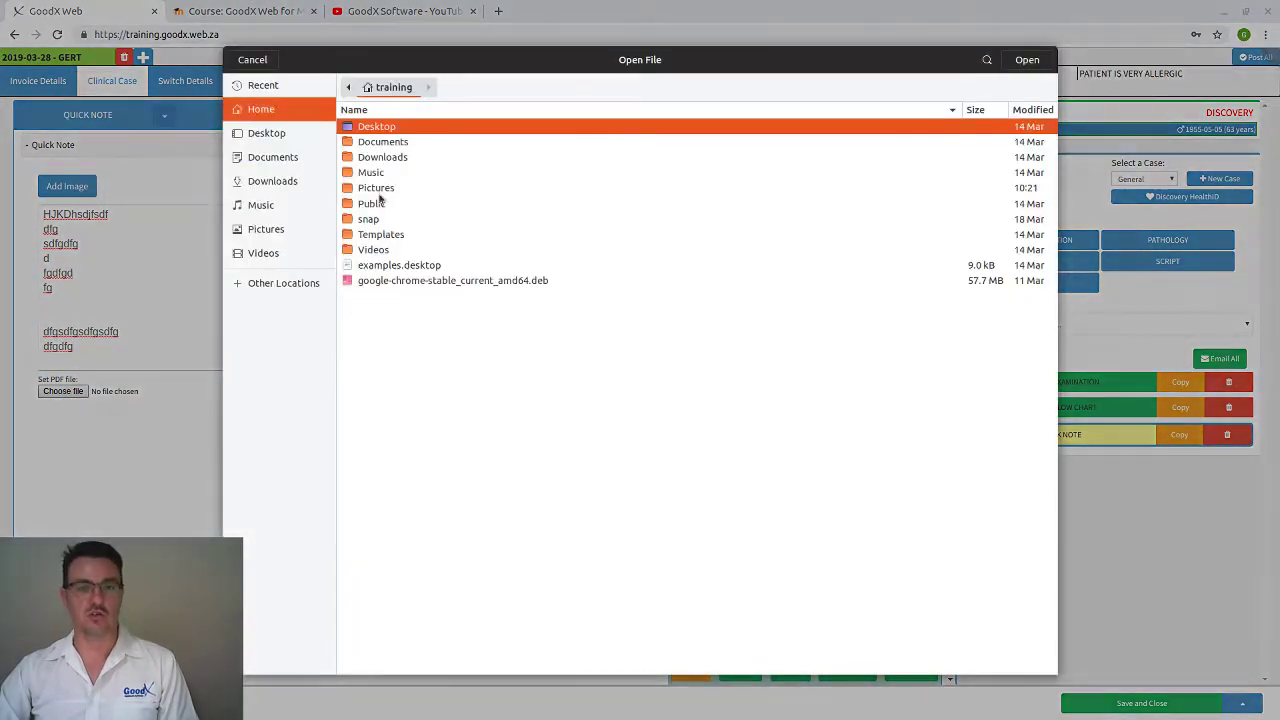
pyautogui.click(252, 59)
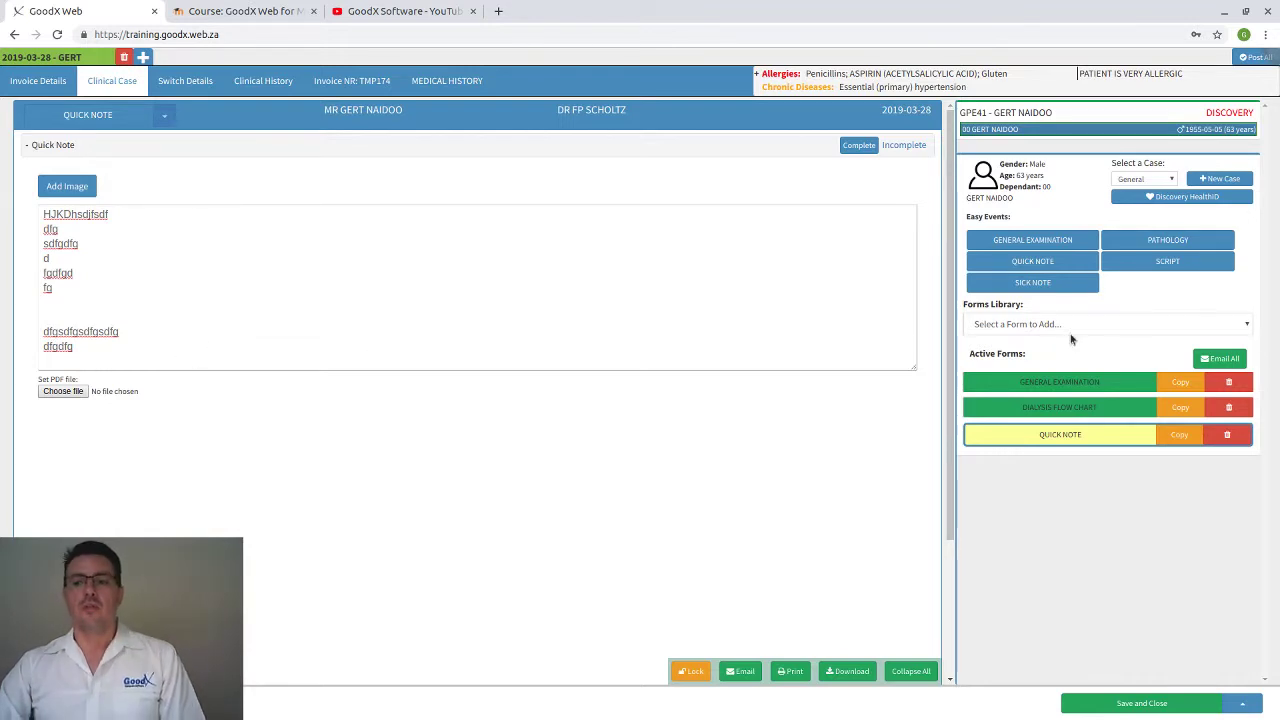
pyautogui.click(858, 146)
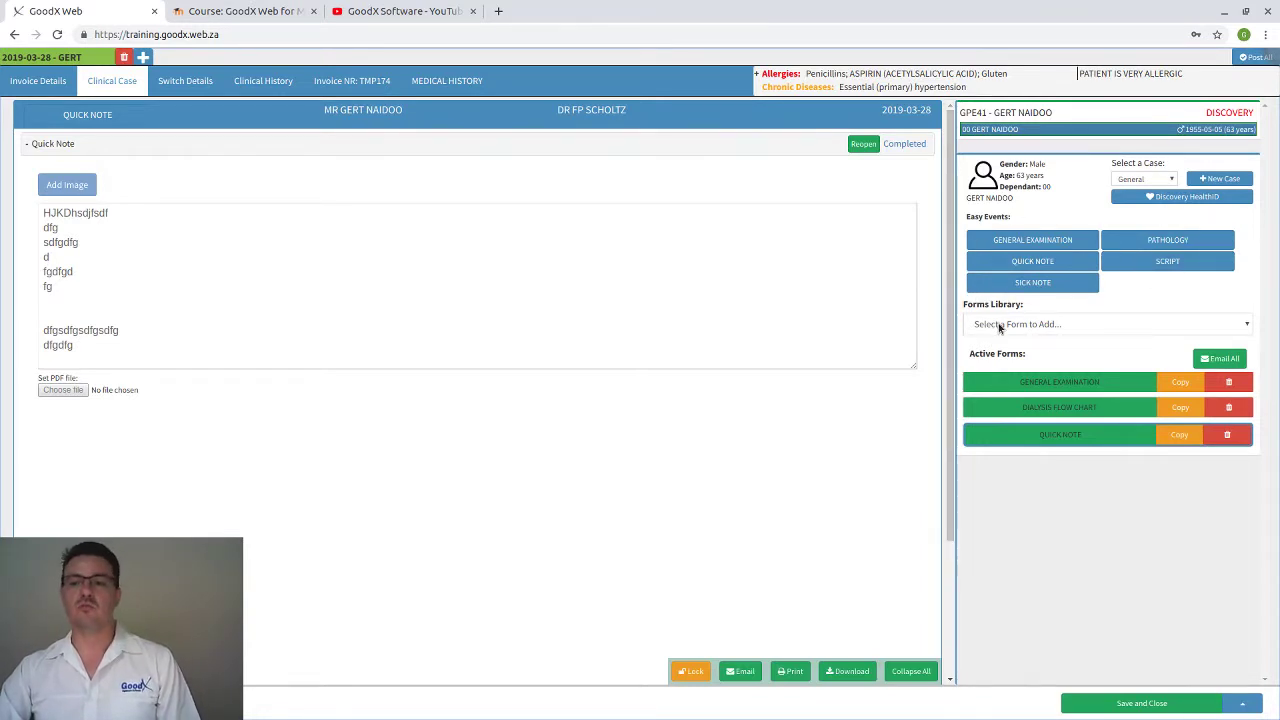
# Step: Add a Pathology form, expand its report and select AMPATH as the provider, dismissing the notice about missing debtor details
pyautogui.click(1152, 245)
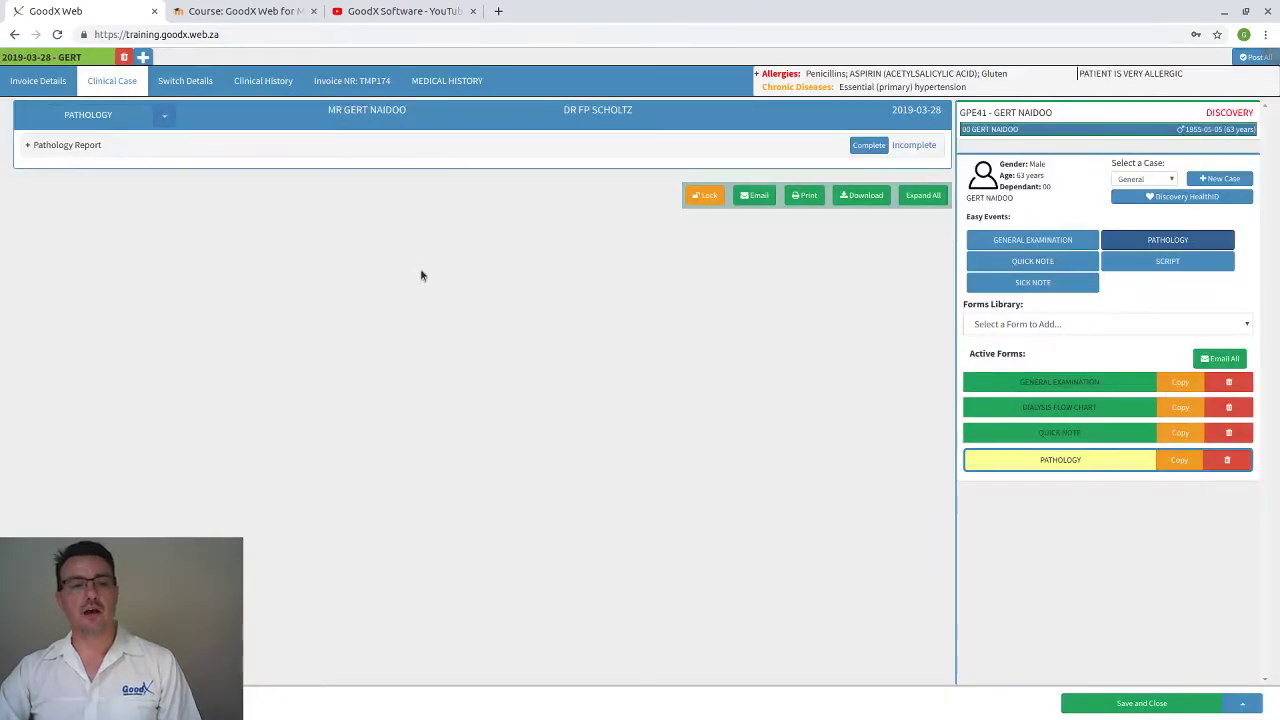
pyautogui.click(55, 146)
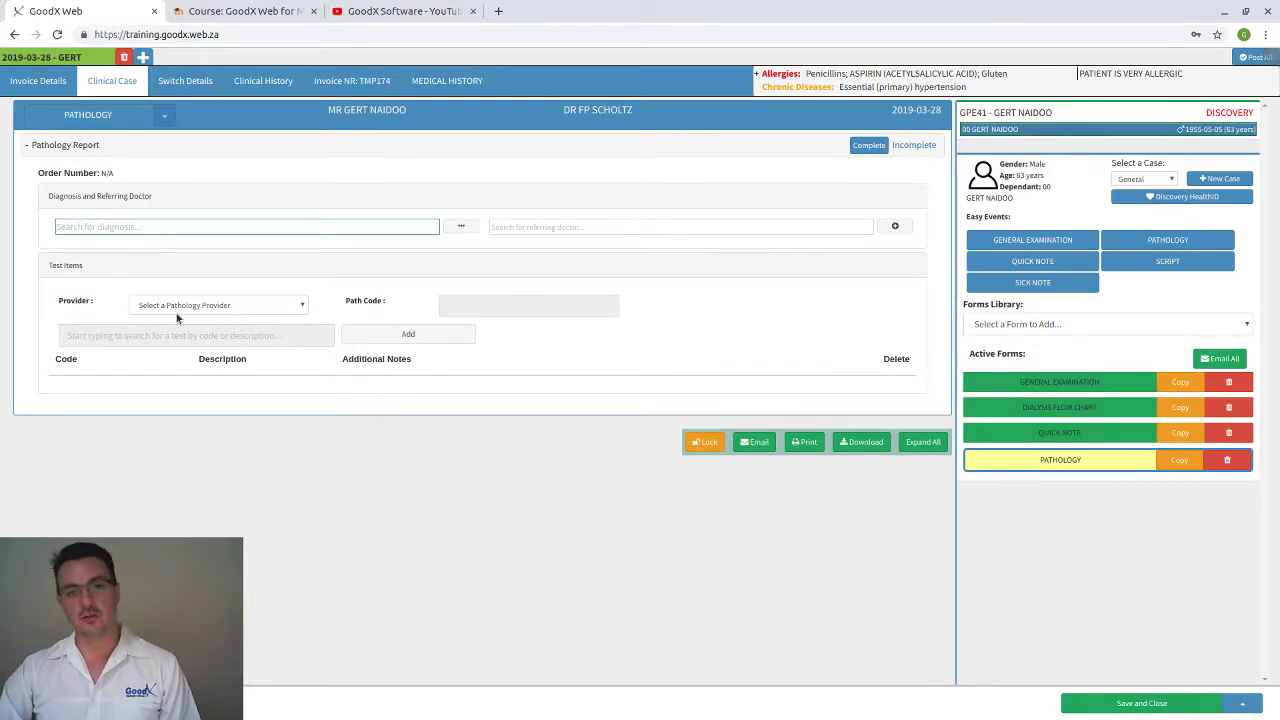
pyautogui.click(190, 305)
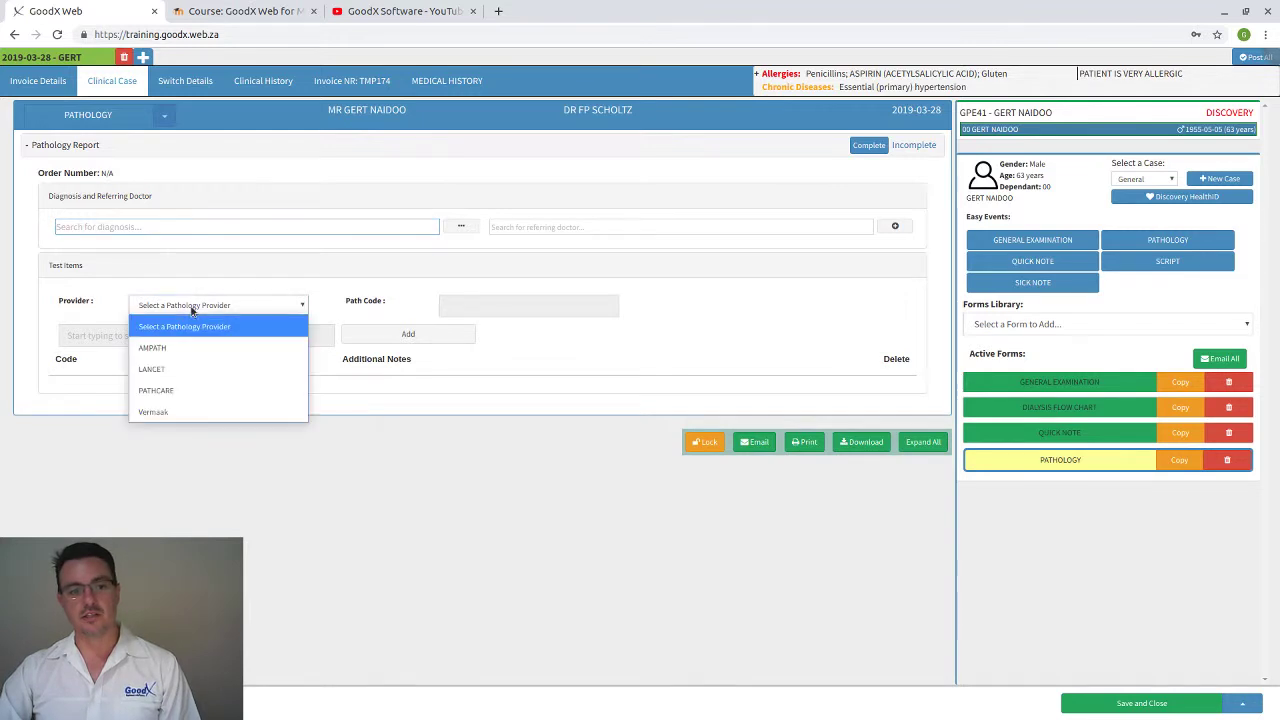
pyautogui.click(184, 346)
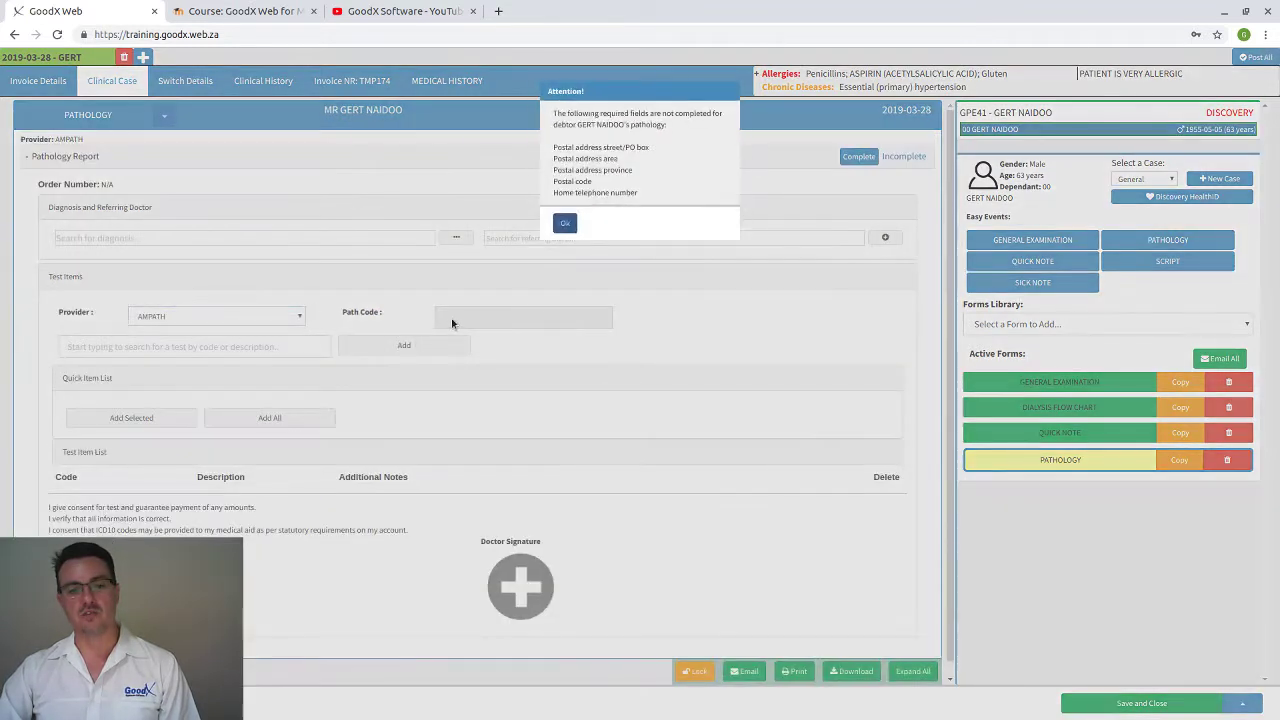
pyautogui.click(566, 226)
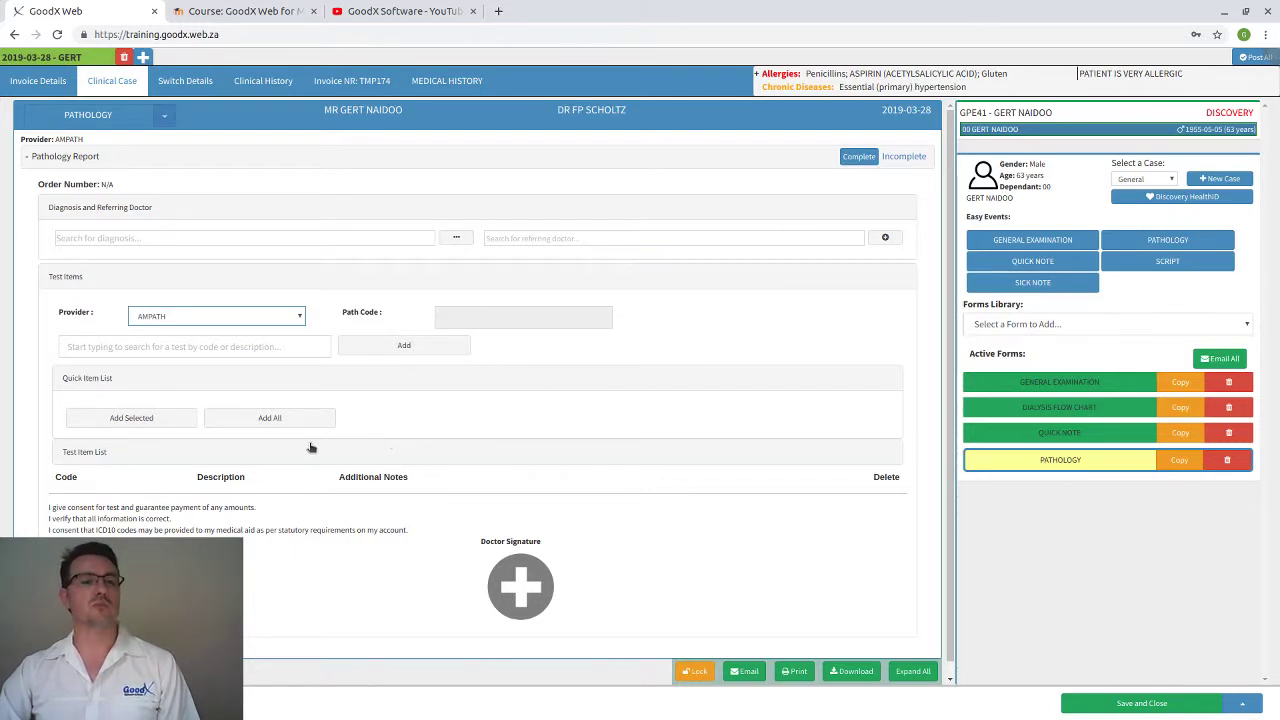
# Step: Check the provider options and path code field of the Pathology form, and delete the form from the active forms
pyautogui.click(239, 318)
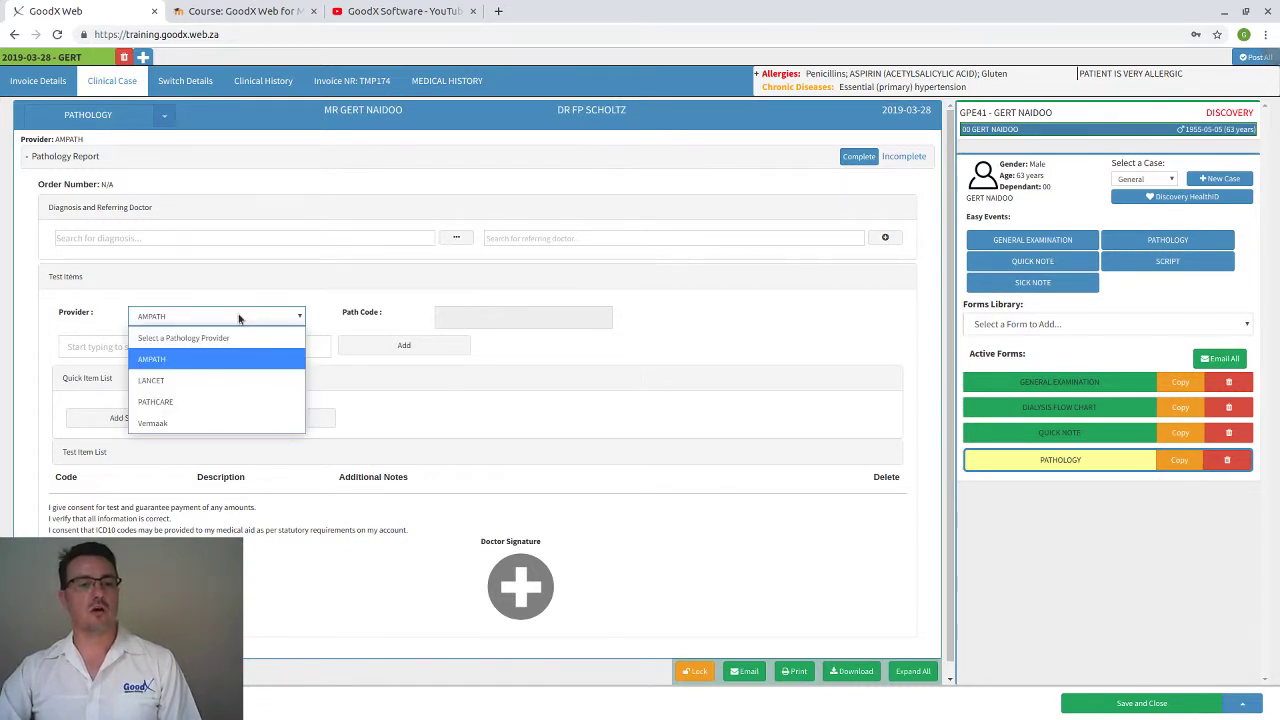
pyautogui.click(287, 294)
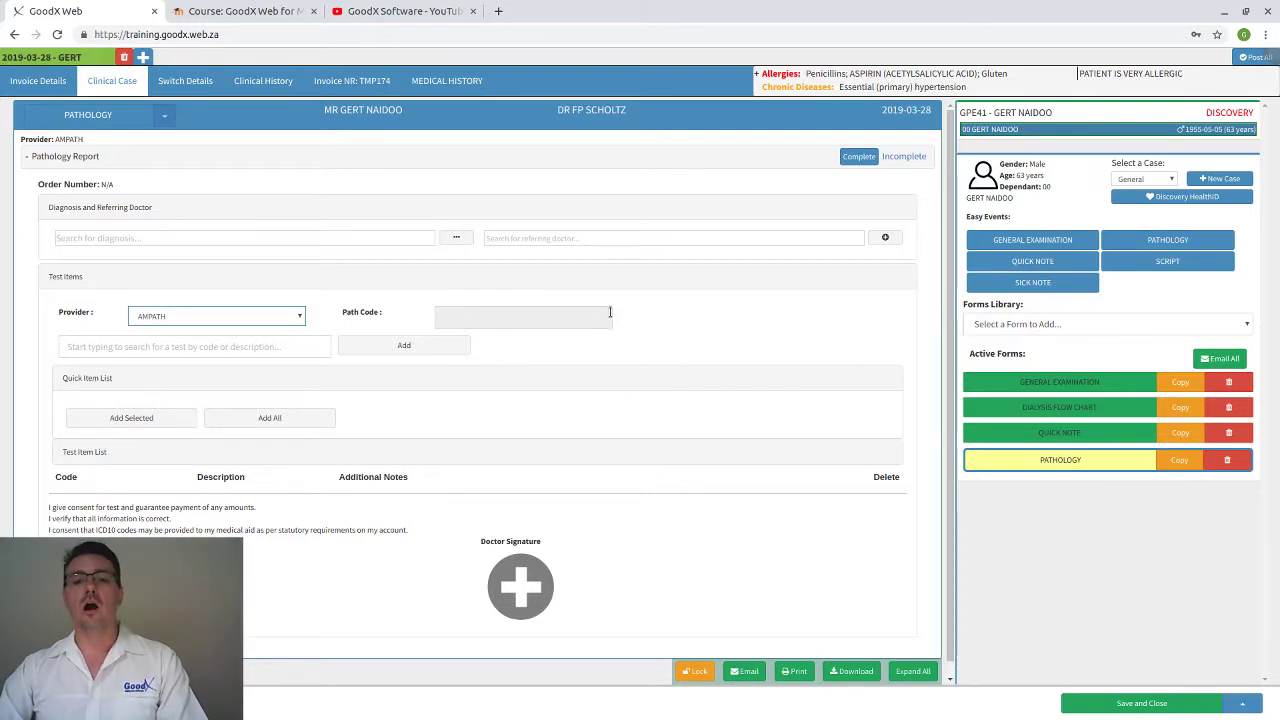
pyautogui.click(567, 313)
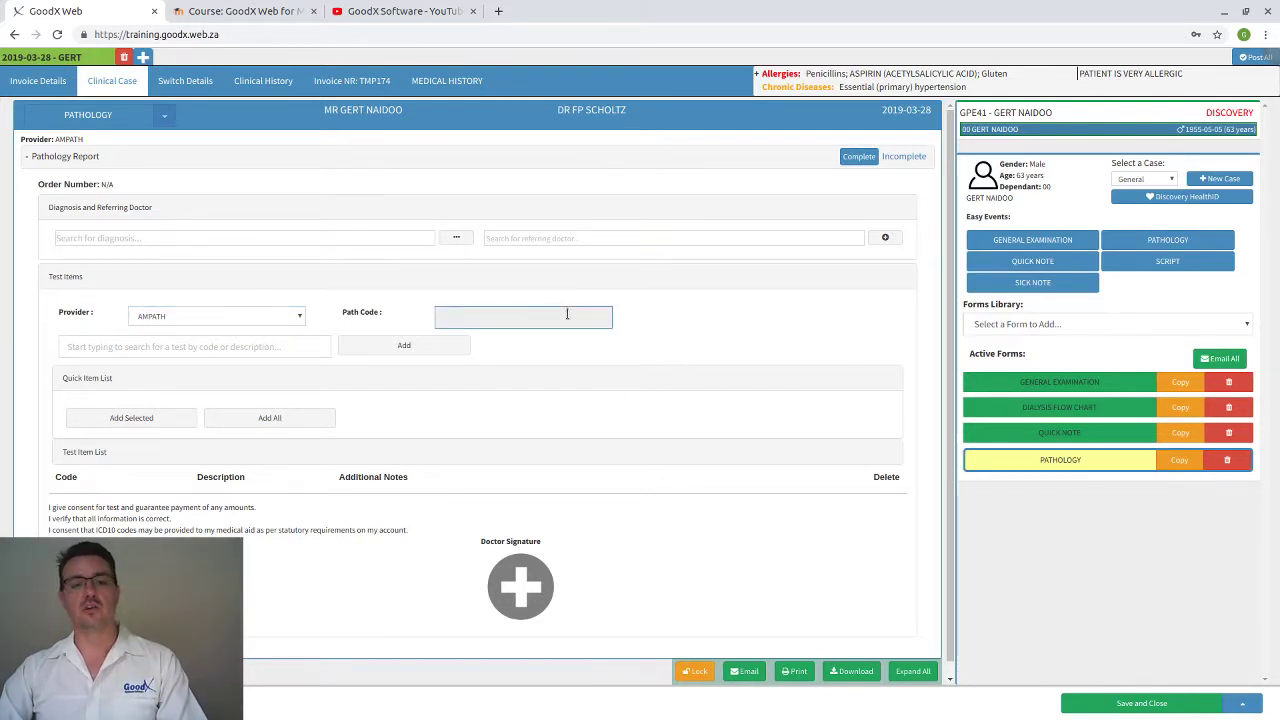
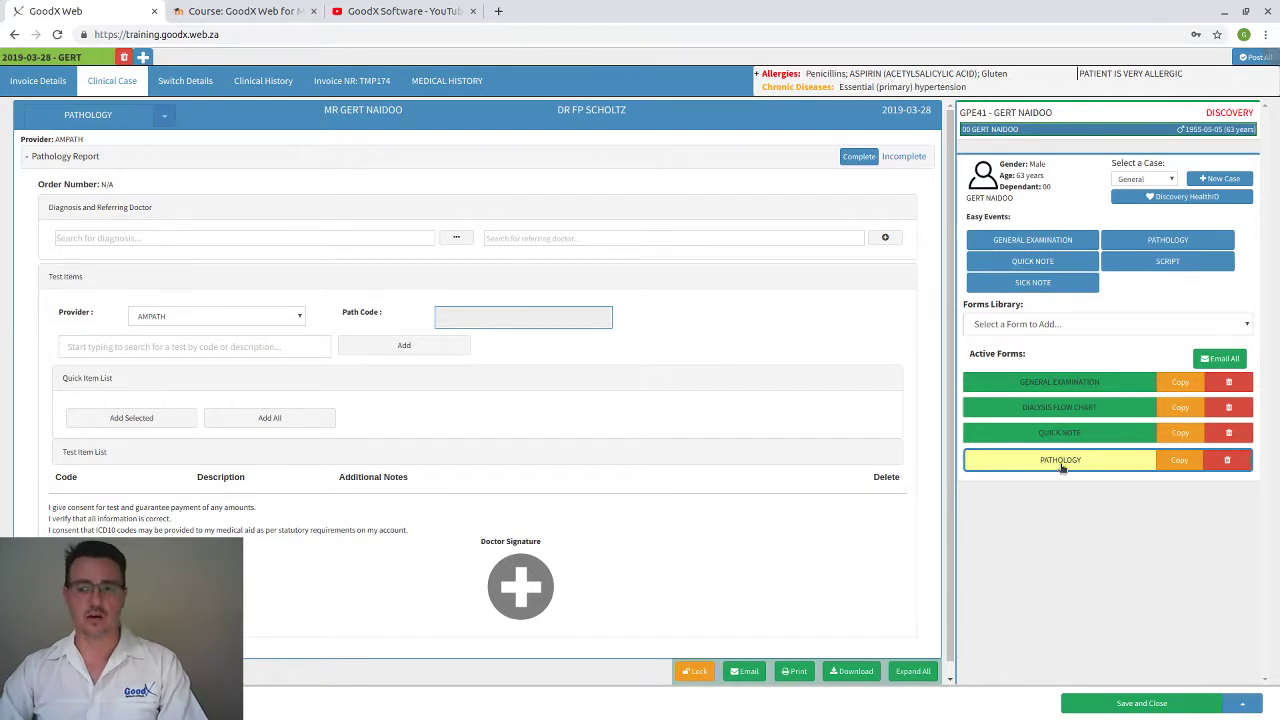
pyautogui.click(1229, 466)
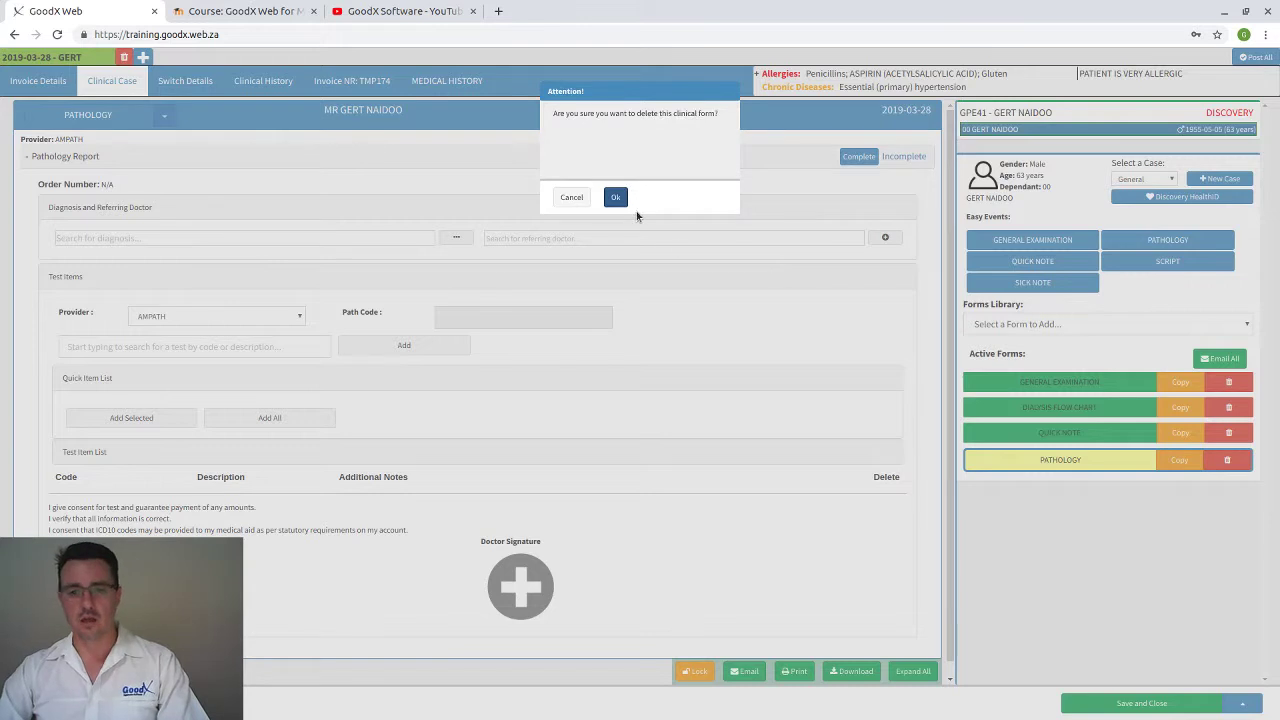
pyautogui.click(616, 197)
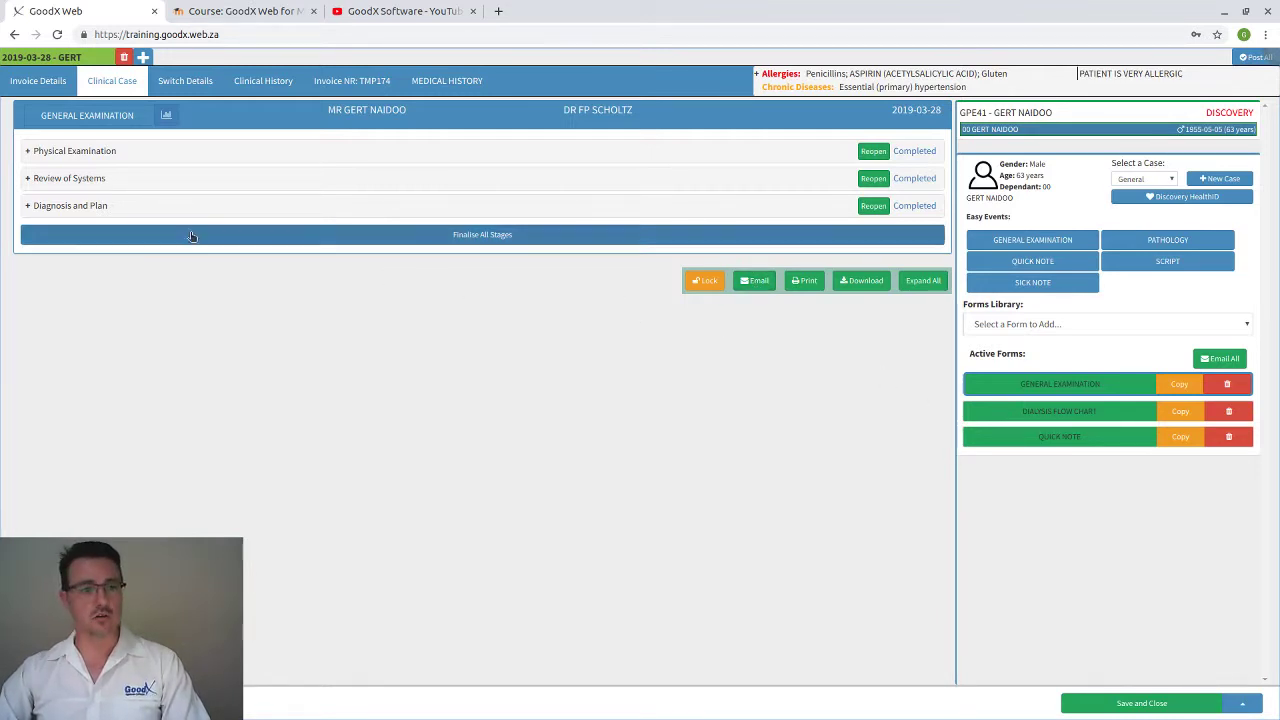
# Step: Download the completed Dialysis Flow Chart as a PDF and open the downloaded file
pyautogui.click(984, 422)
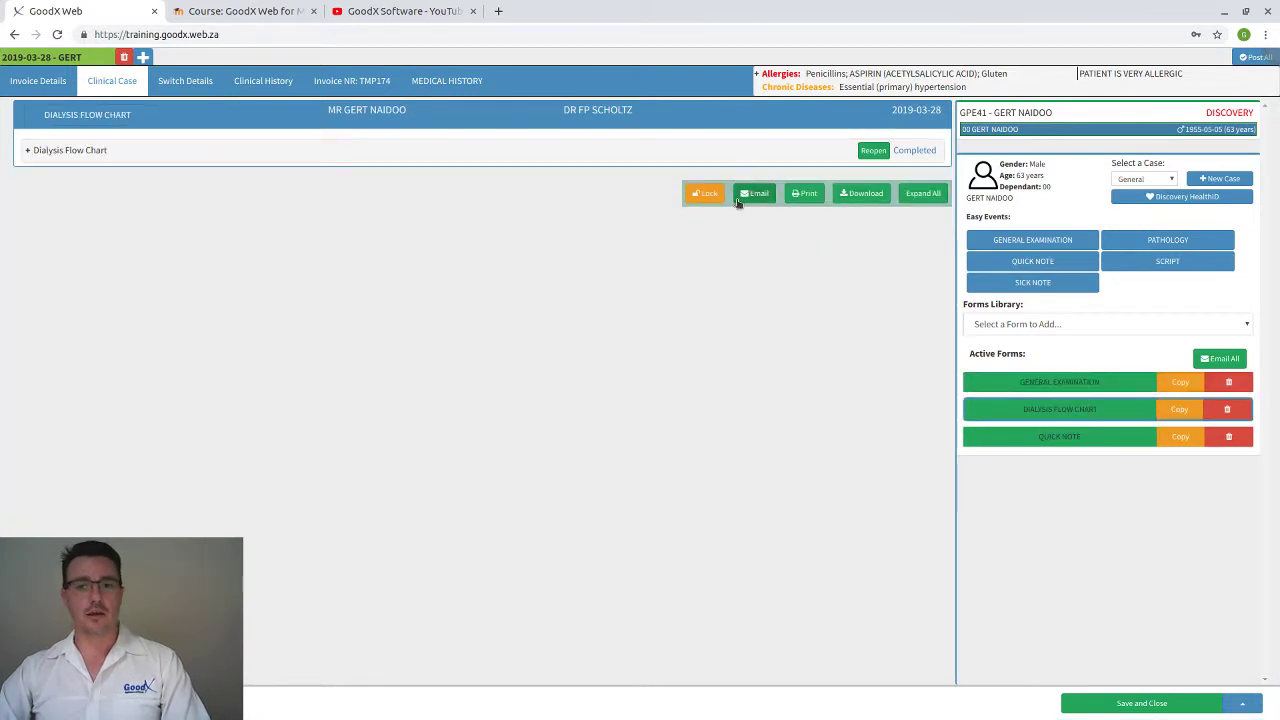
pyautogui.click(845, 196)
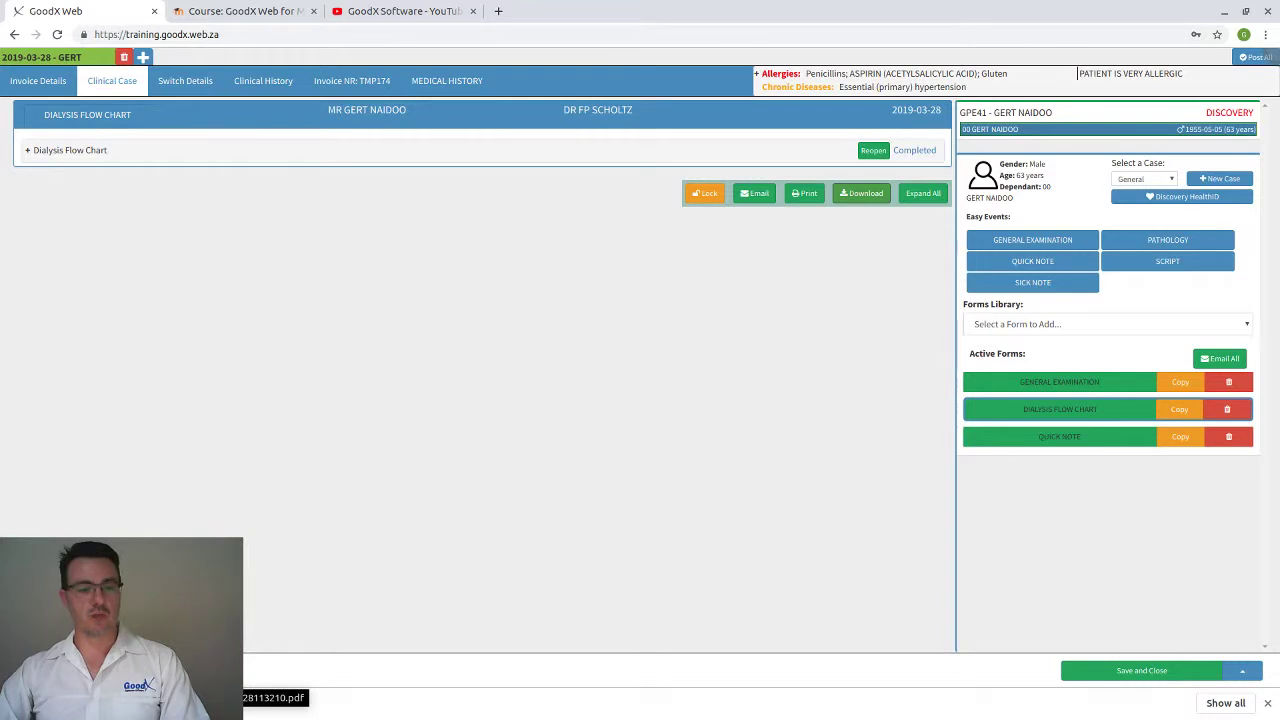
pyautogui.click(275, 697)
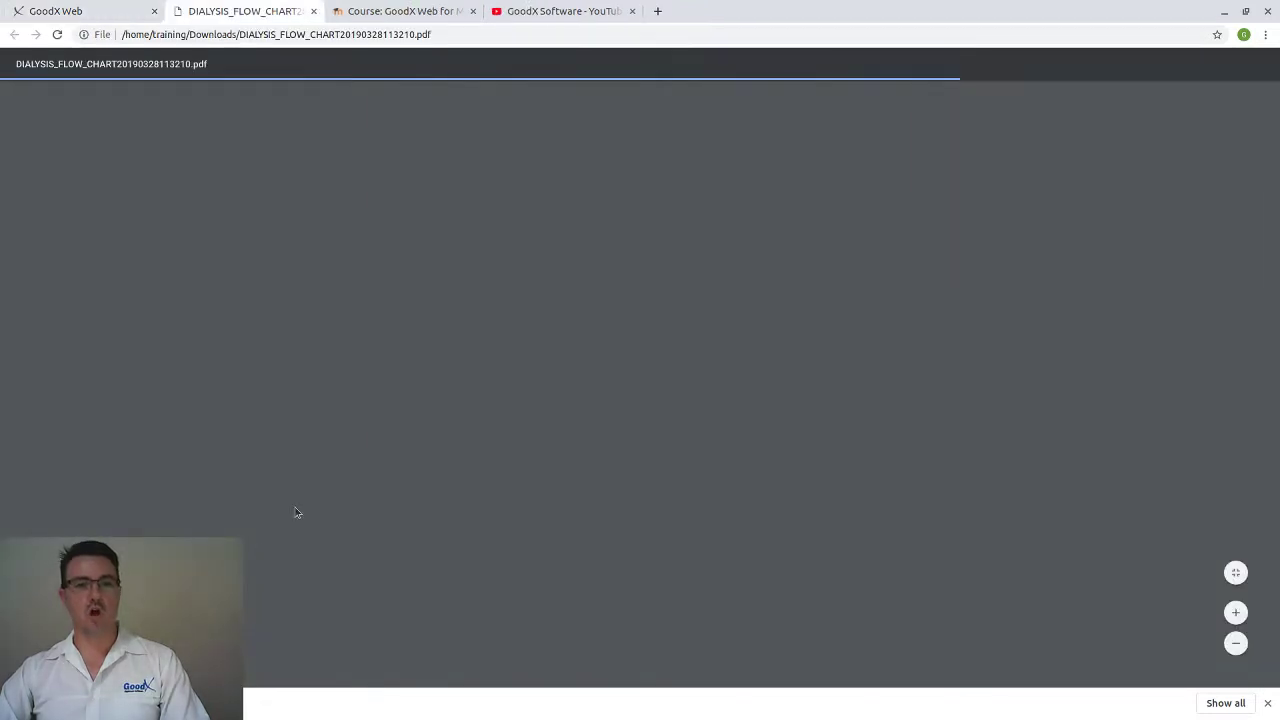
# Step: Look through the pages of the downloaded Dialysis Flow Chart PDF and check its file location
pyautogui.scroll(-10, 615, 440)
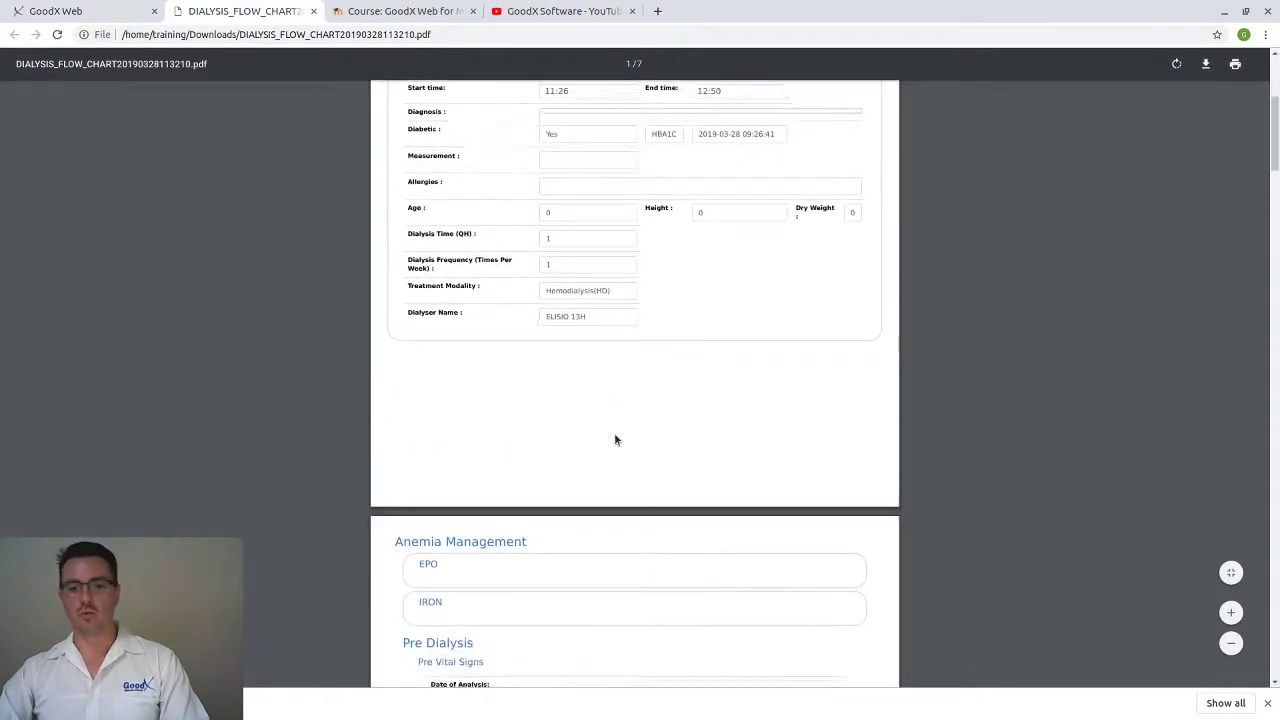
pyautogui.scroll(-8, 615, 440)
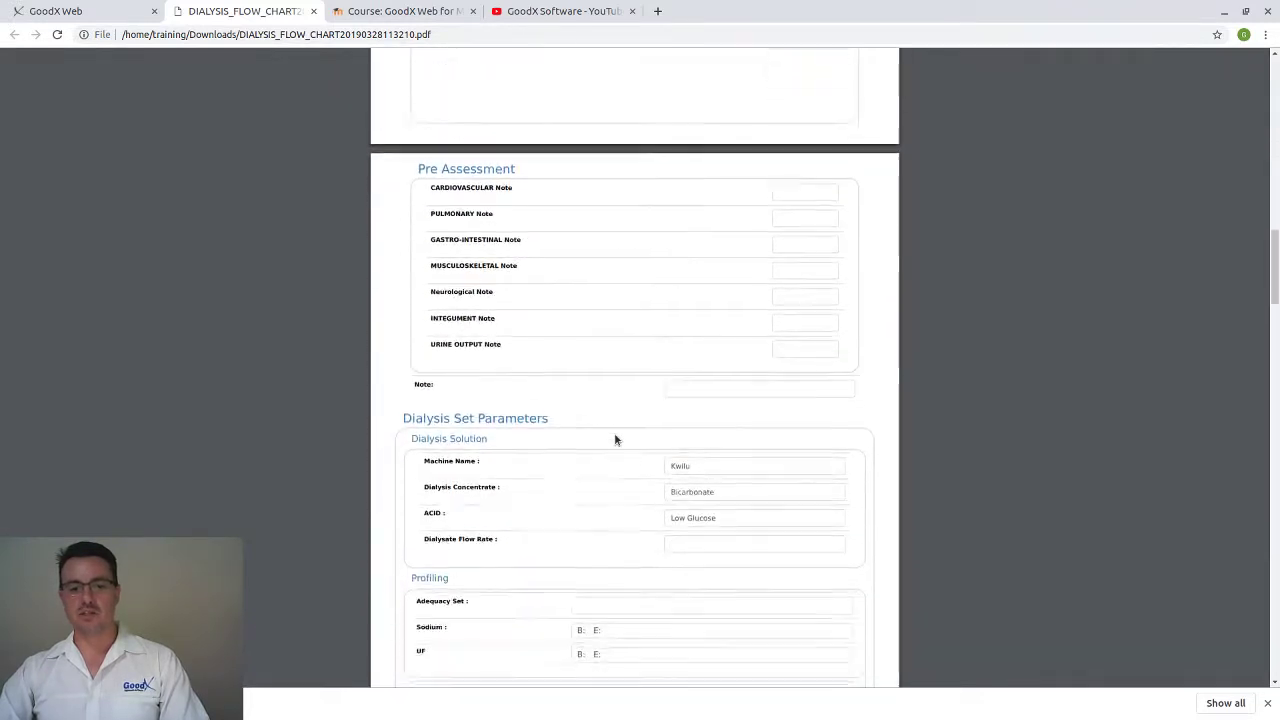
pyautogui.scroll(3, 615, 440)
pyautogui.scroll(15, 615, 440)
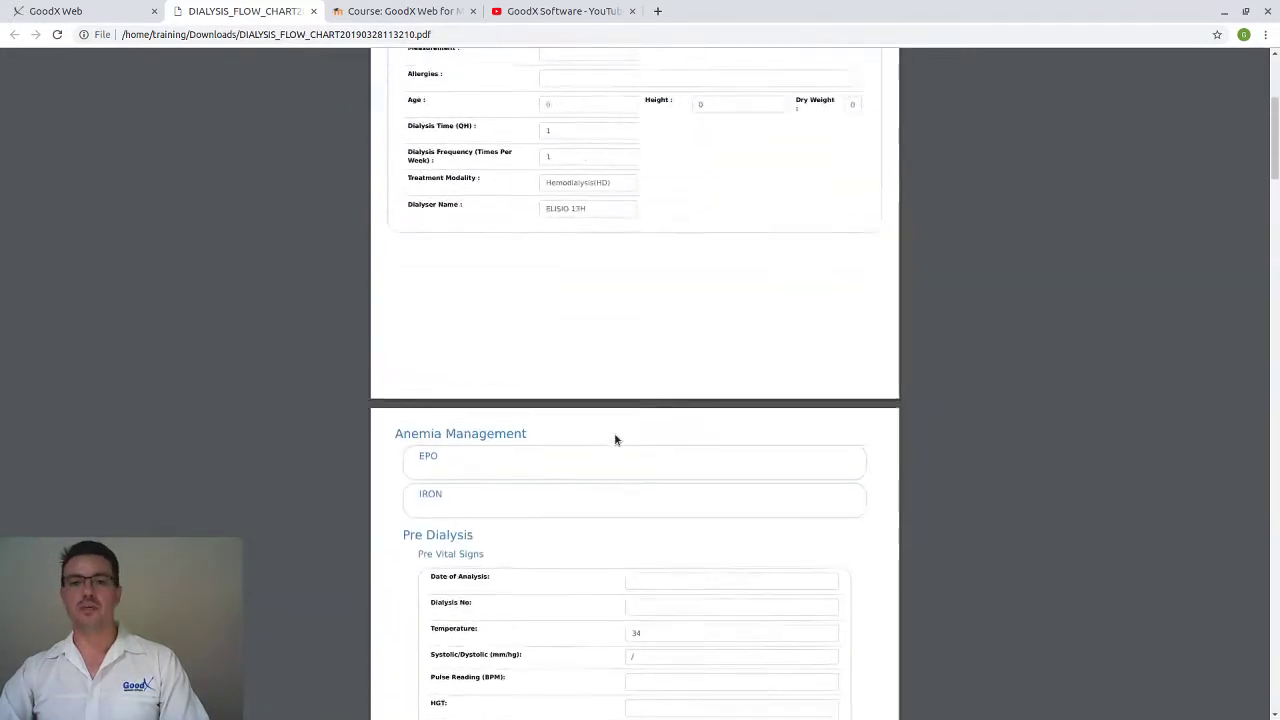
pyautogui.rightClick(275, 176)
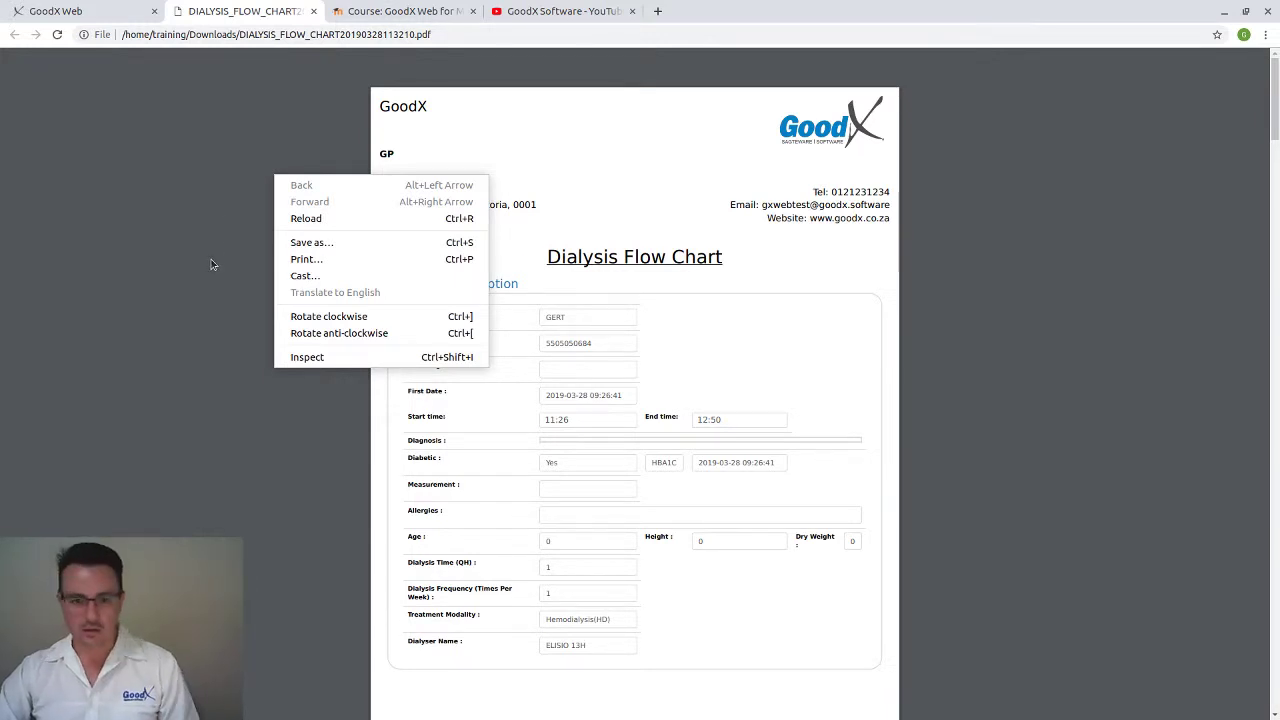
pyautogui.click(183, 327)
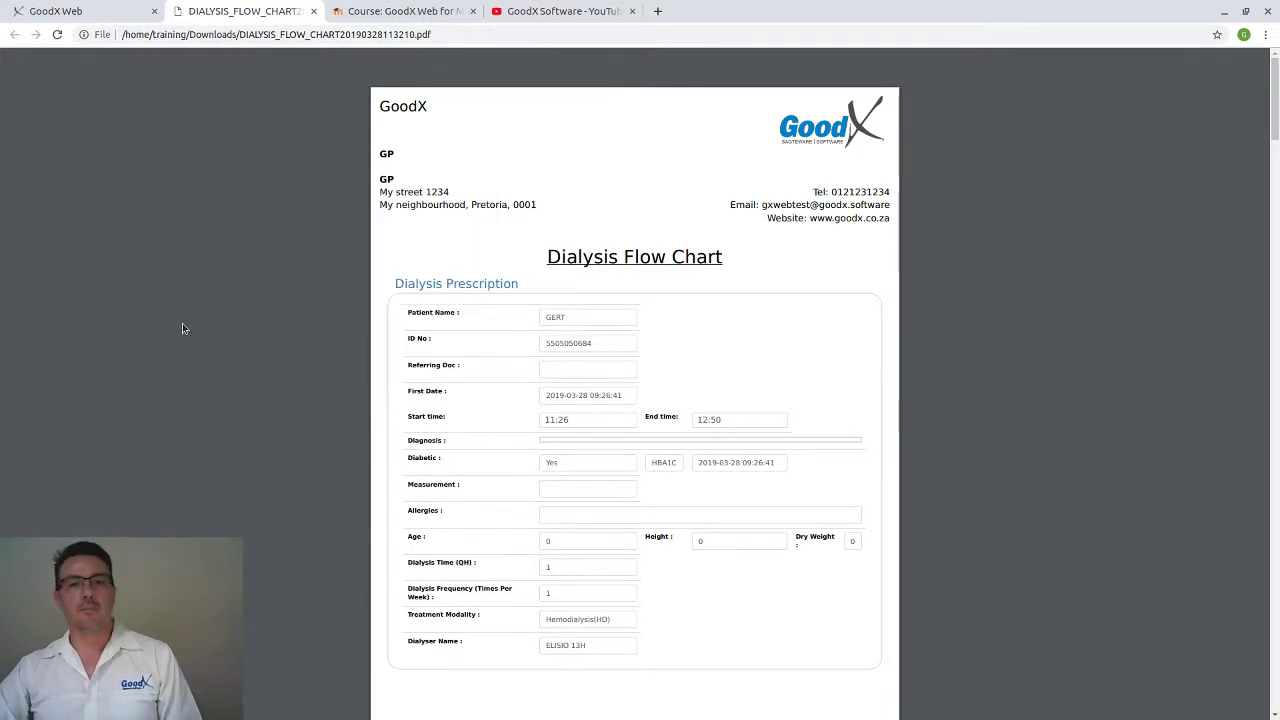
pyautogui.doubleClick(226, 35)
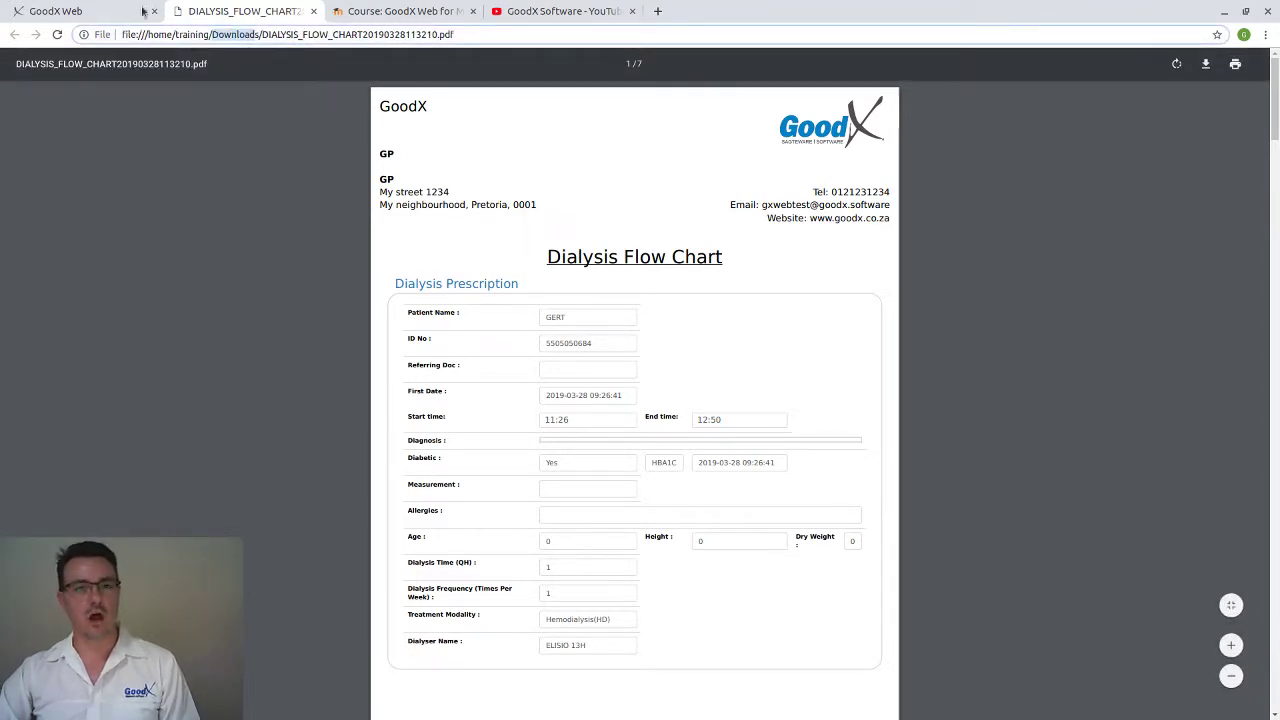
# Step: Switch back to GoodX Web, view the print preview of the Dialysis Flow Chart and cancel printing
pyautogui.click(90, 12)
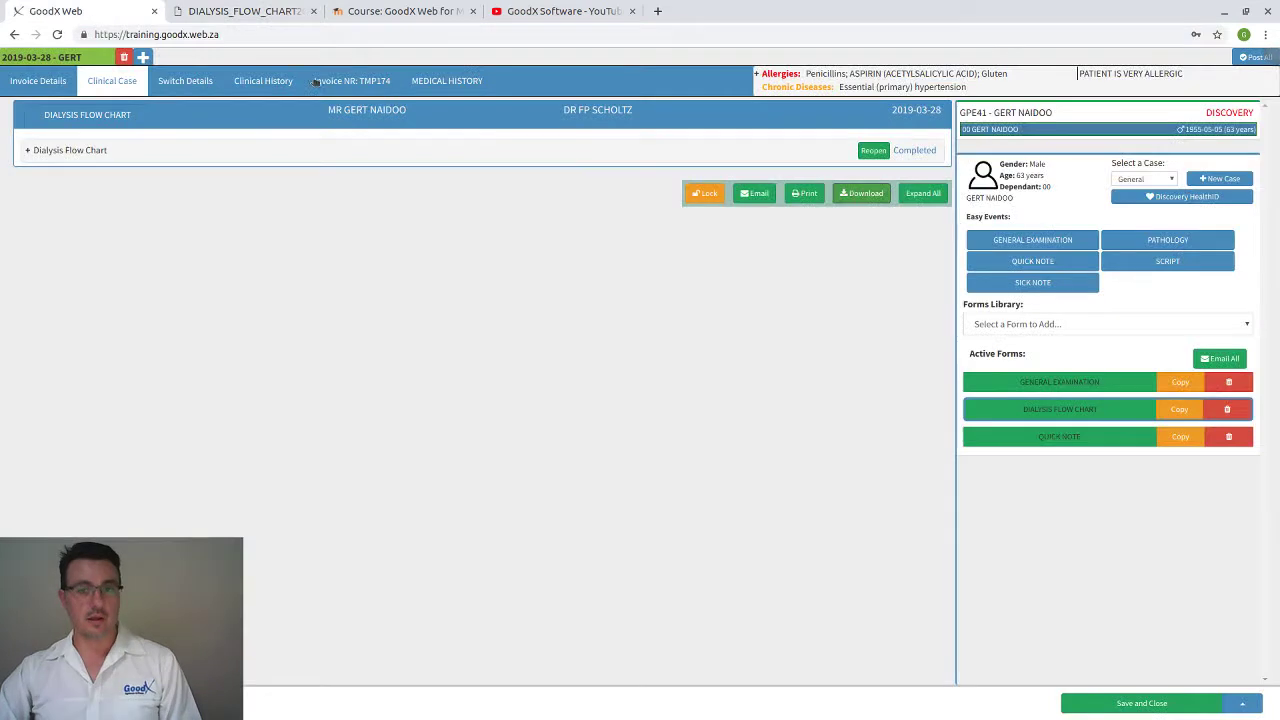
pyautogui.click(803, 195)
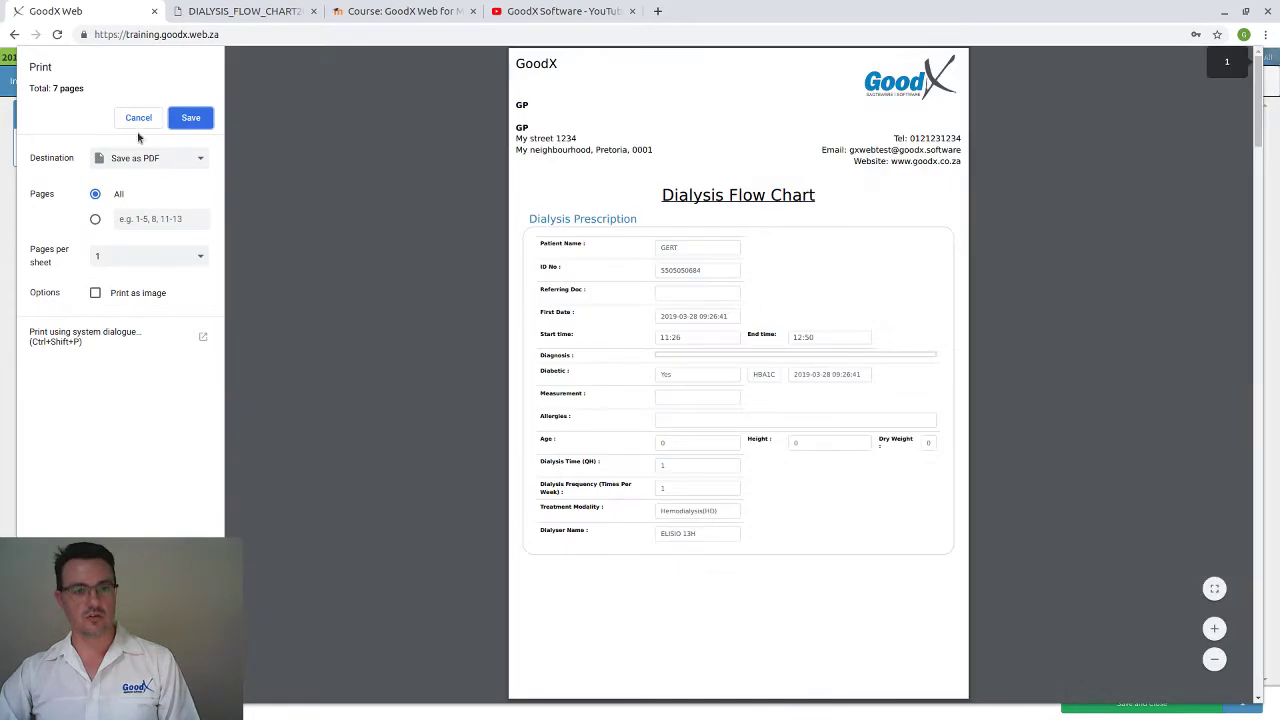
pyautogui.click(139, 120)
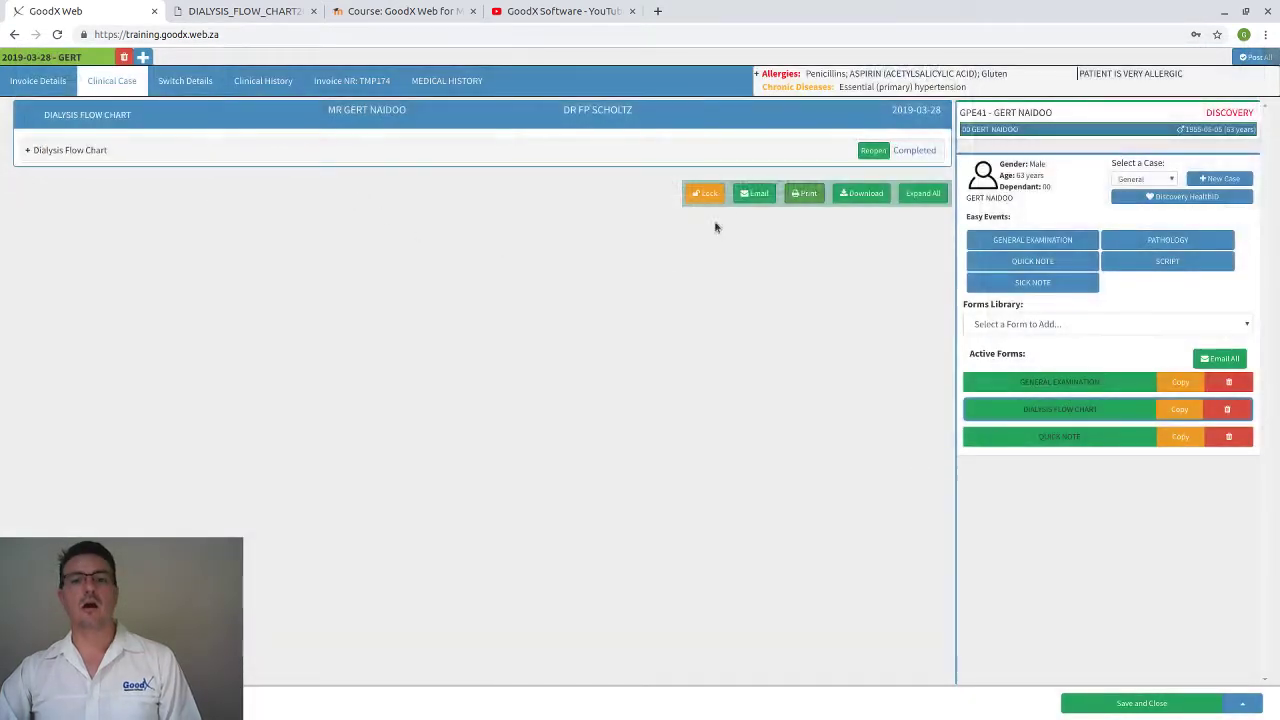
# Step: Start an email with the Dialysis Flow Chart PDF attached, try and clear a recipient entry, and discard the email without sending it
pyautogui.click(759, 196)
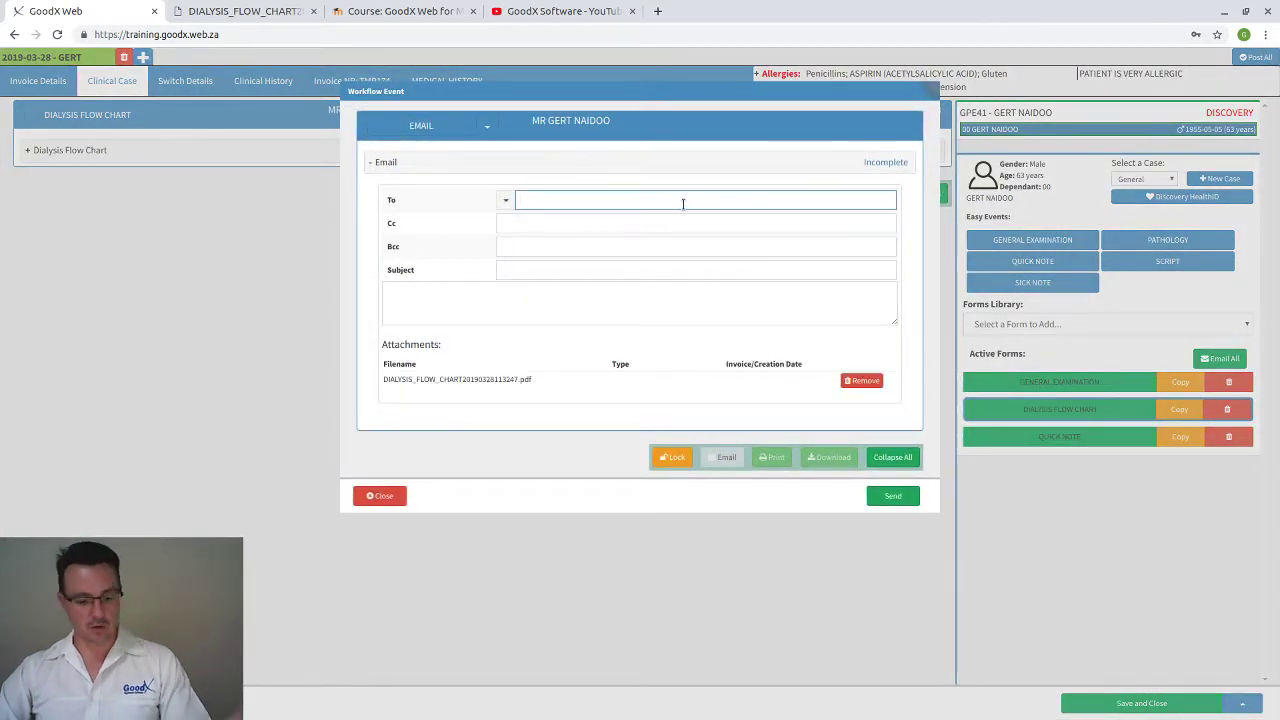
pyautogui.write('g')
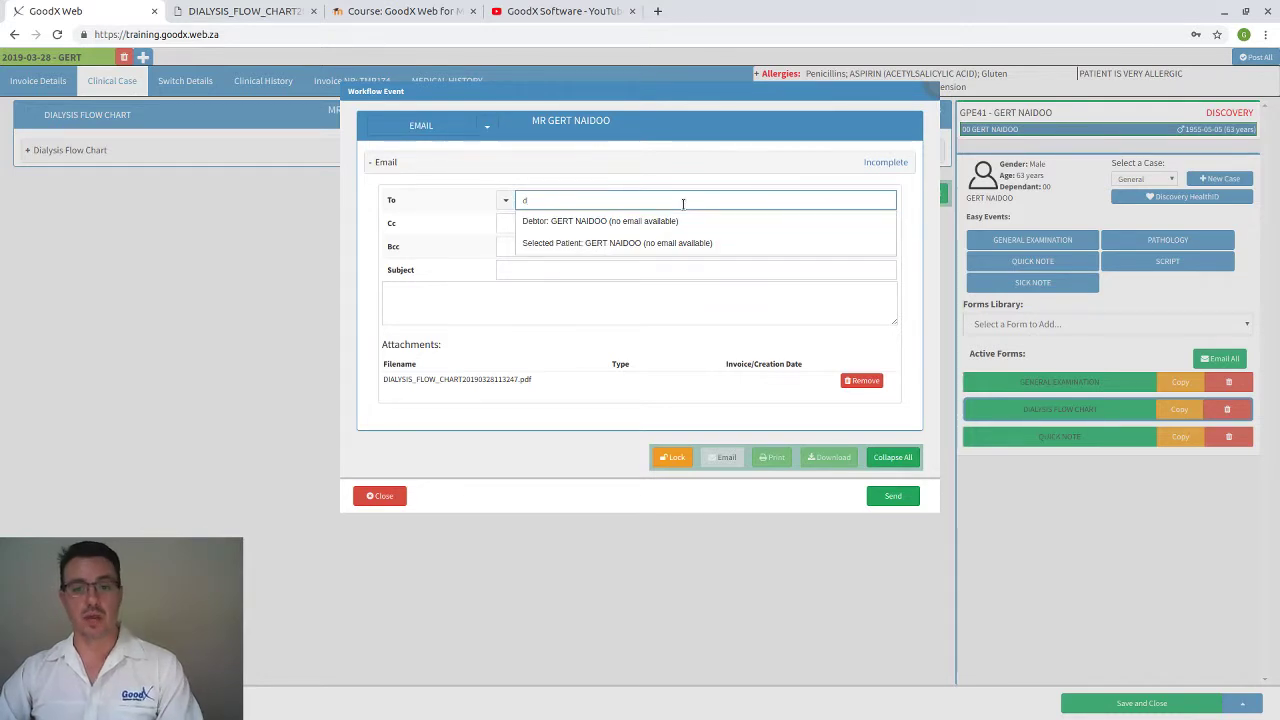
pyautogui.write('gldkljg')
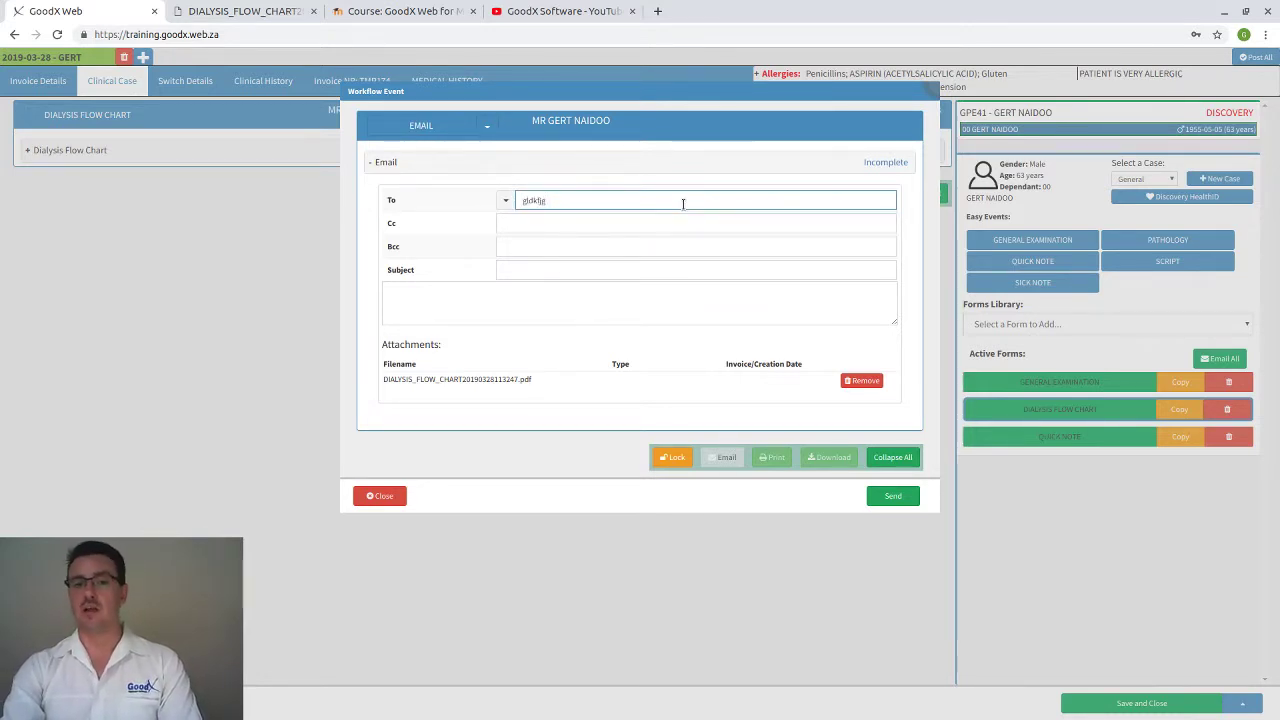
pyautogui.press('BackSpace')
pyautogui.press('BackSpace')
pyautogui.press('BackSpace')
pyautogui.press('BackSpace')
pyautogui.press('BackSpace')
pyautogui.press('BackSpace')
pyautogui.press('BackSpace')
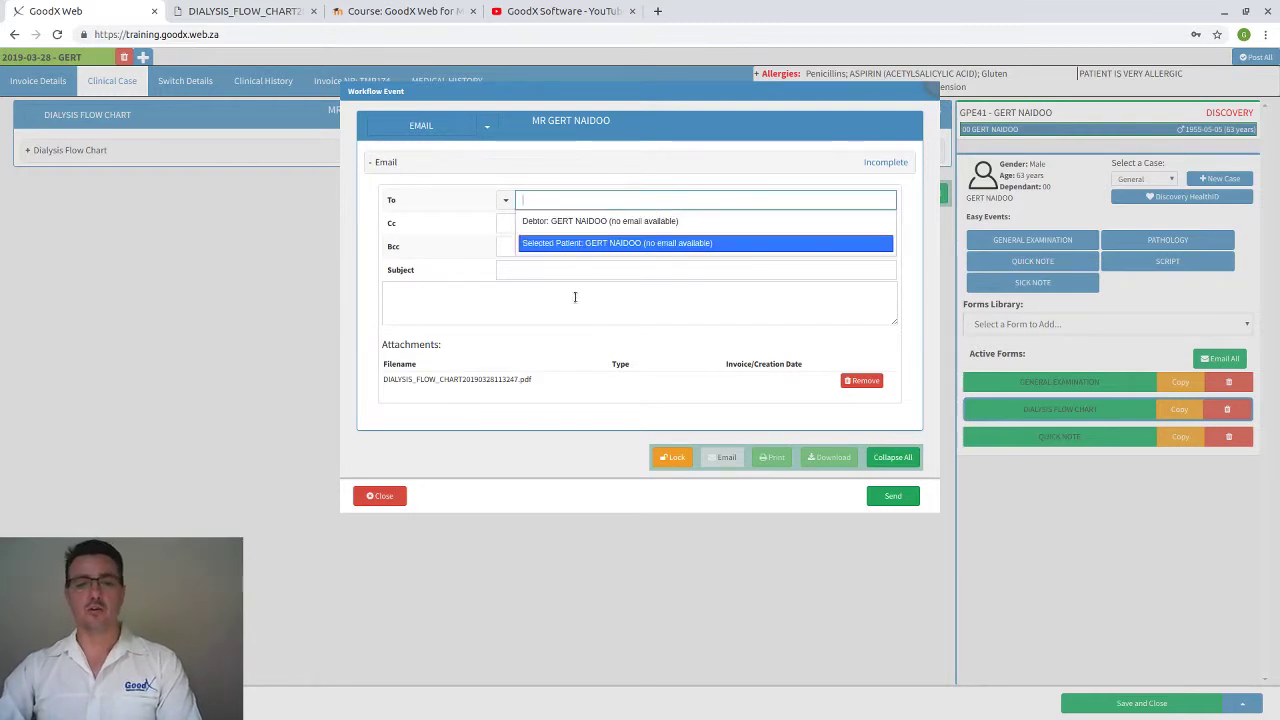
pyautogui.click(501, 268)
pyautogui.click(503, 300)
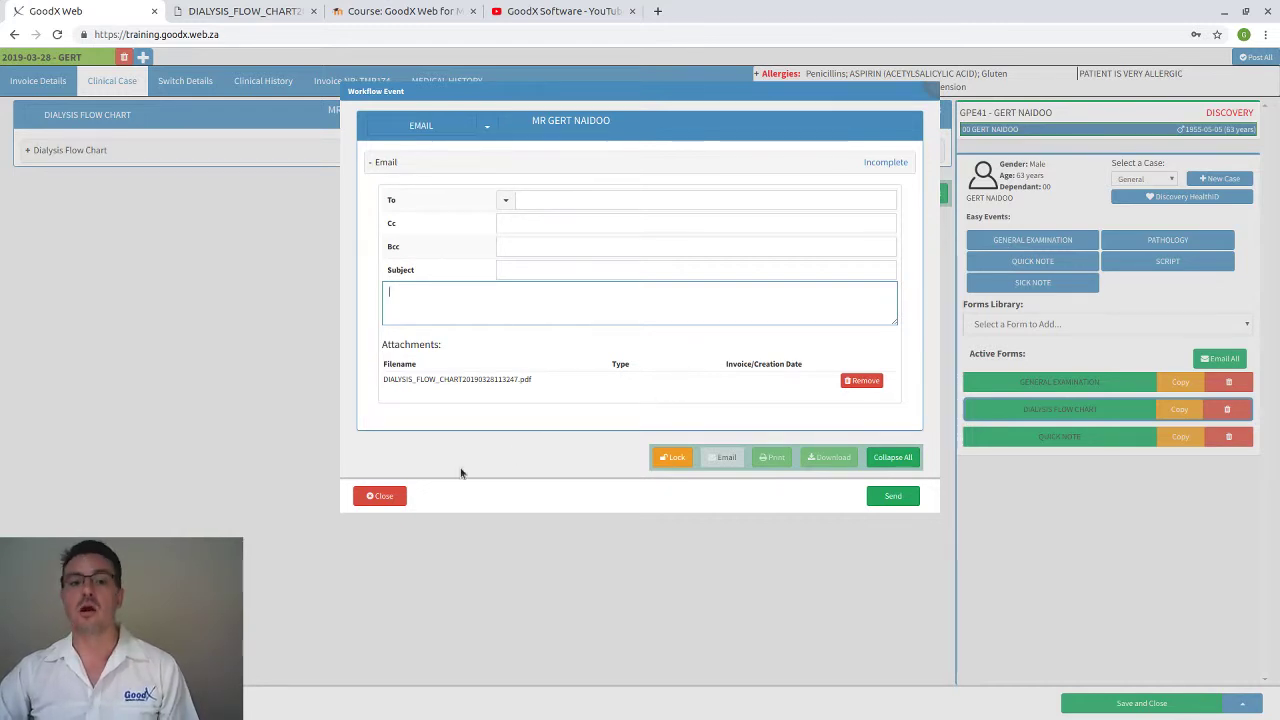
pyautogui.click(388, 498)
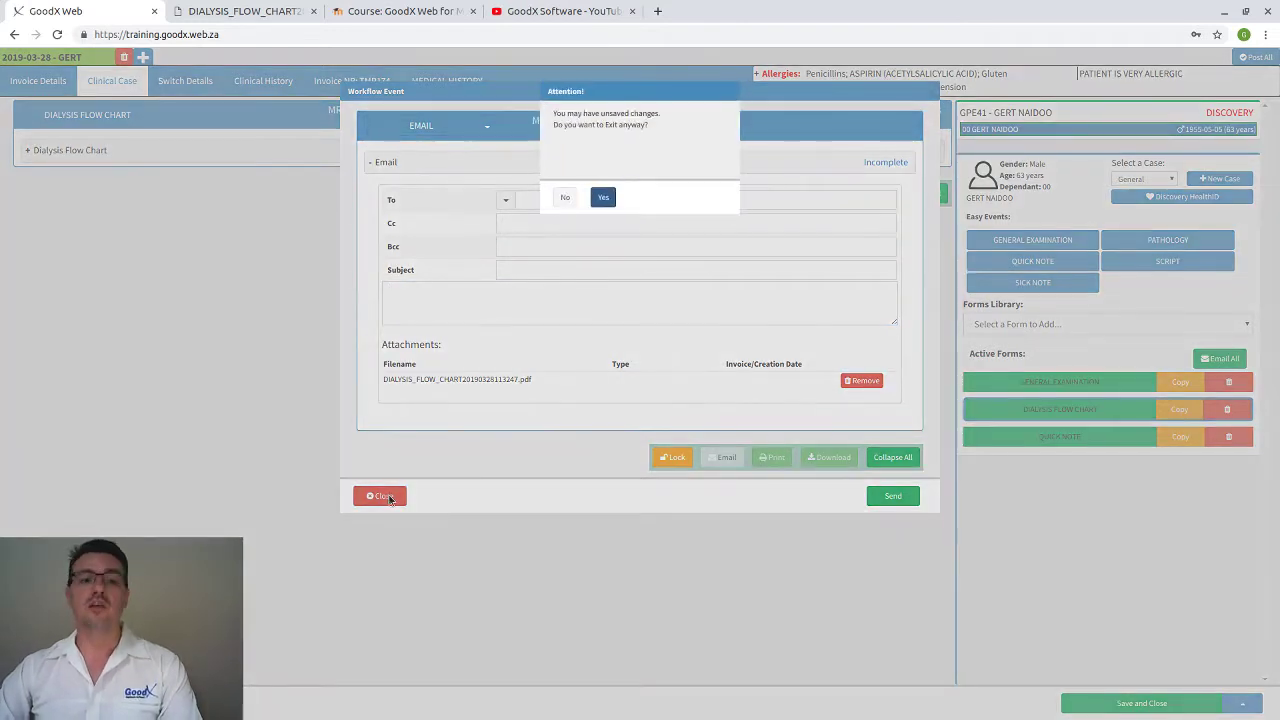
pyautogui.click(603, 198)
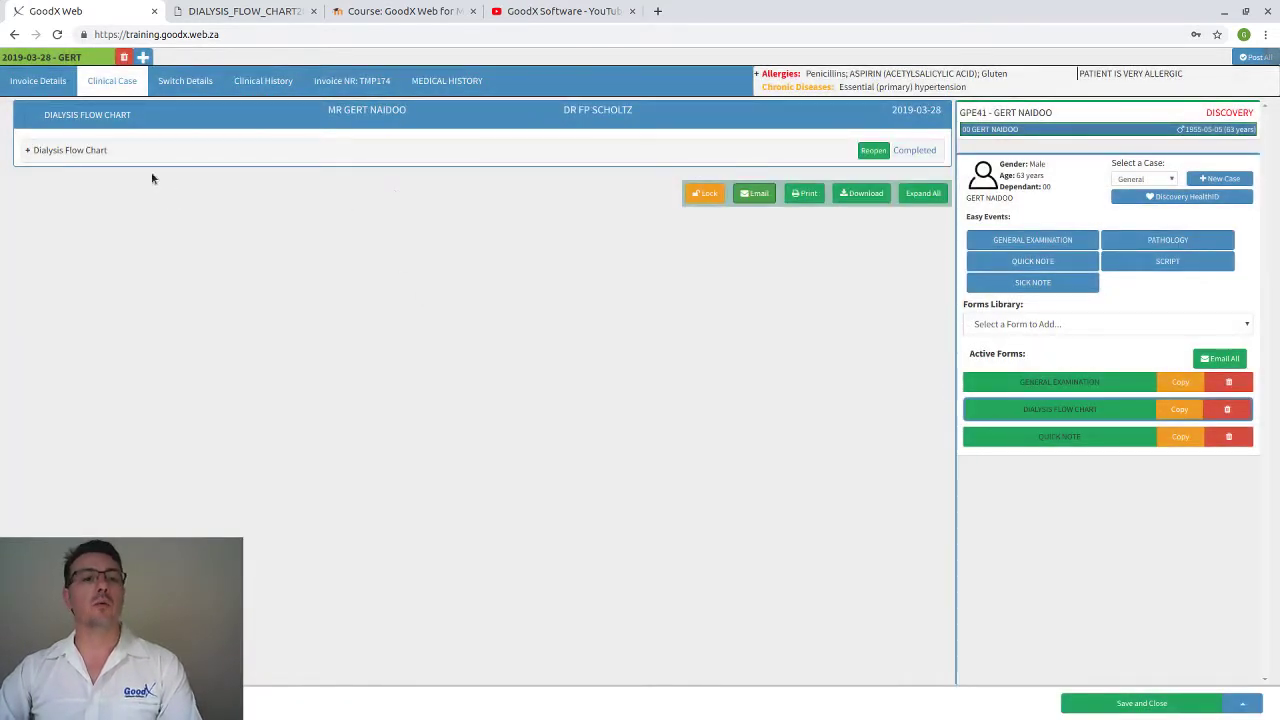
# Step: Expand the completed Dialysis Flow Chart and examine its sections from the prescription to the post measurements
pyautogui.click(86, 150)
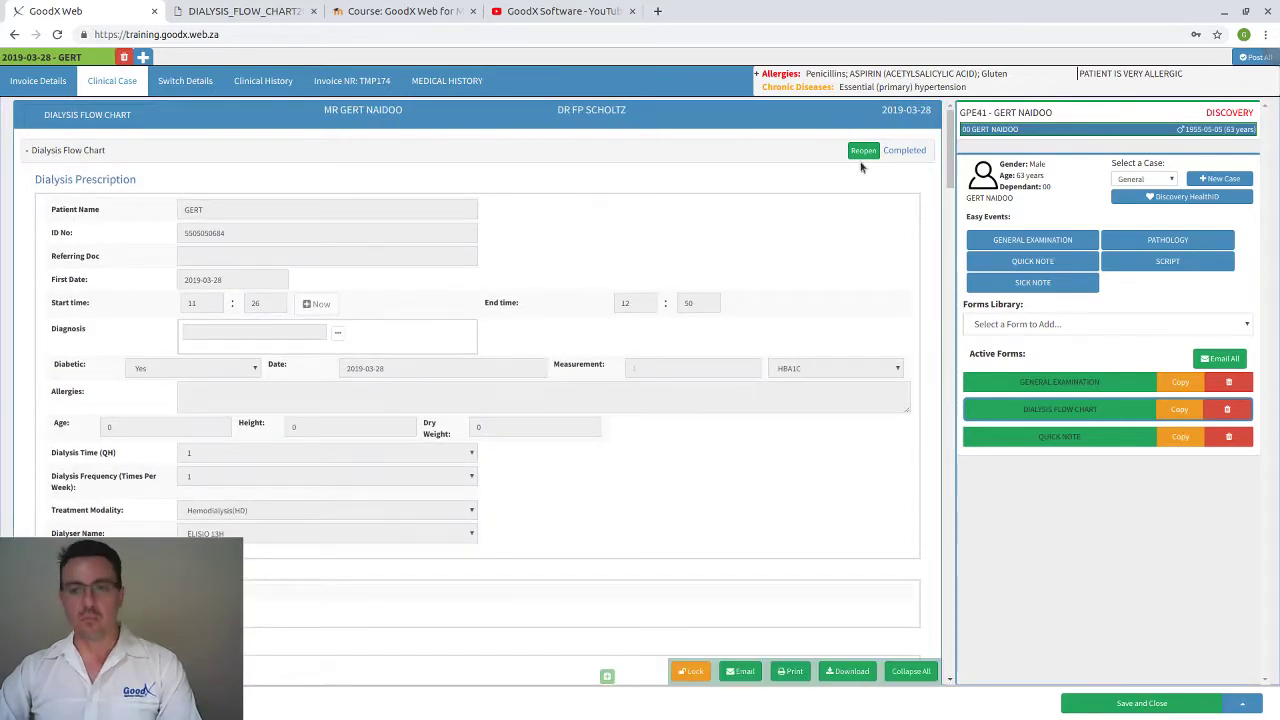
pyautogui.scroll(-3, 852, 179)
pyautogui.scroll(-10, 849, 185)
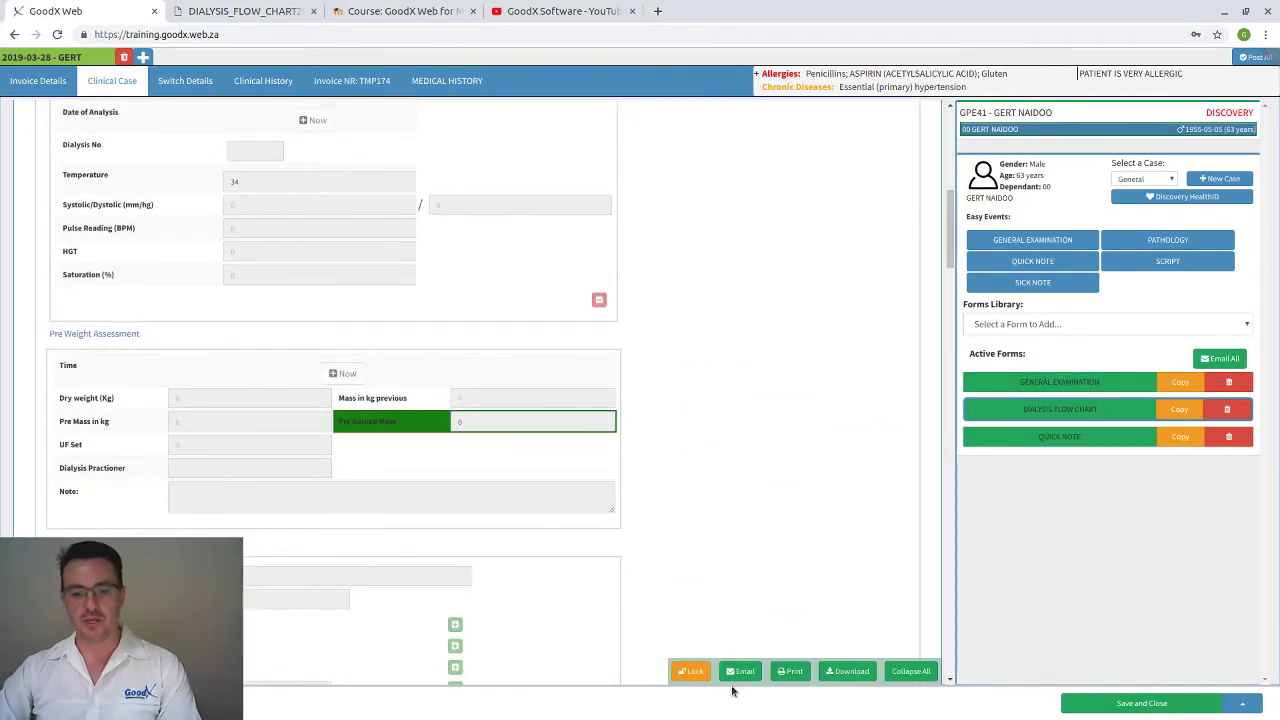
pyautogui.scroll(-2, 735, 680)
pyautogui.scroll(-6, 740, 676)
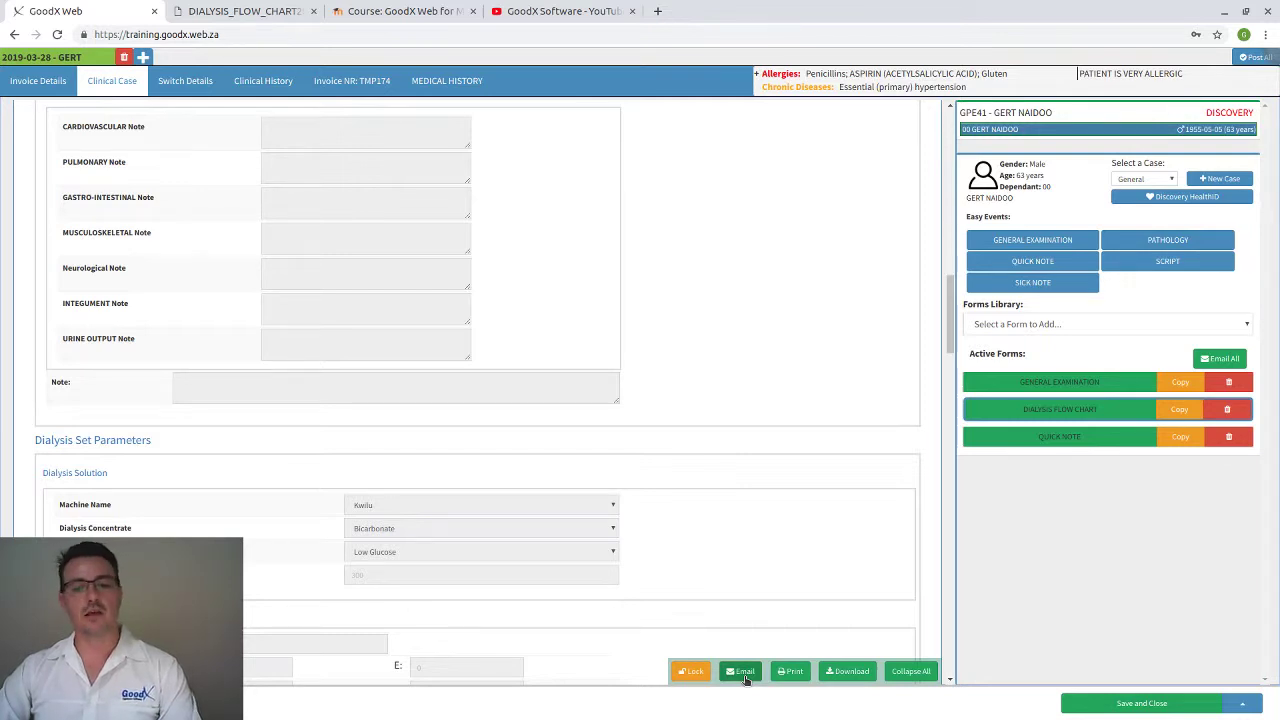
pyautogui.scroll(-4, 745, 678)
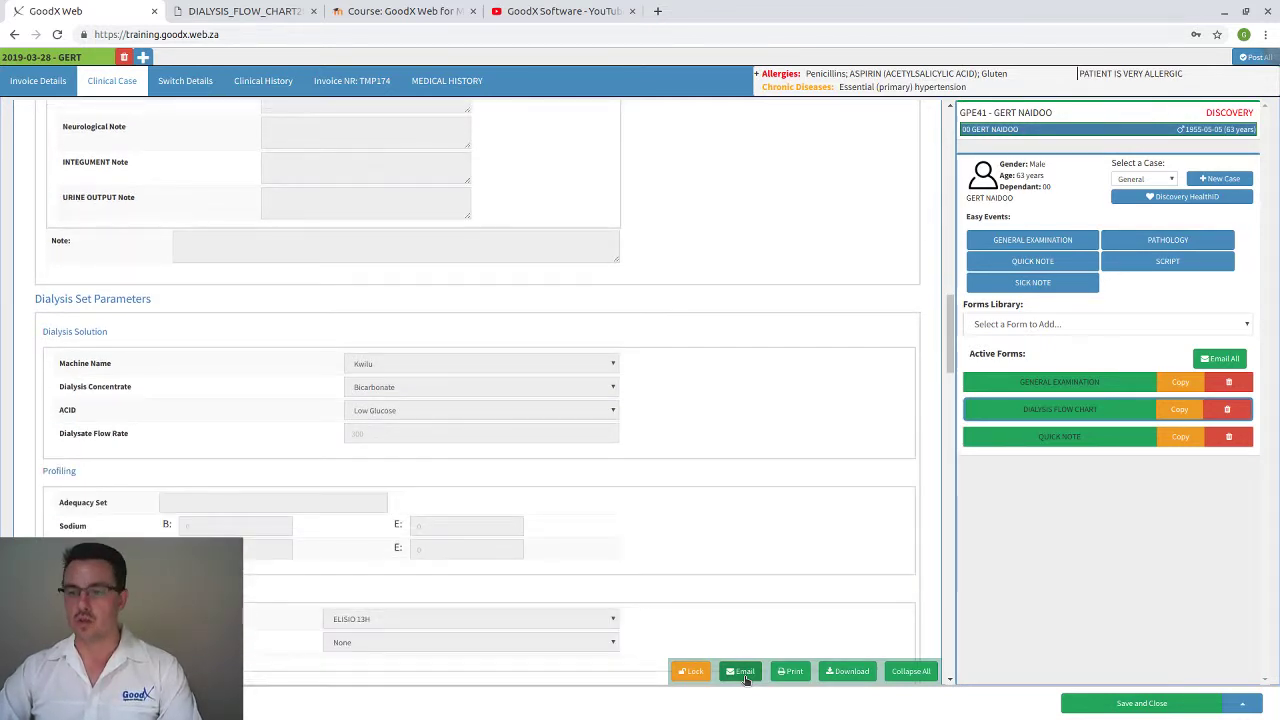
pyautogui.scroll(-10, 745, 678)
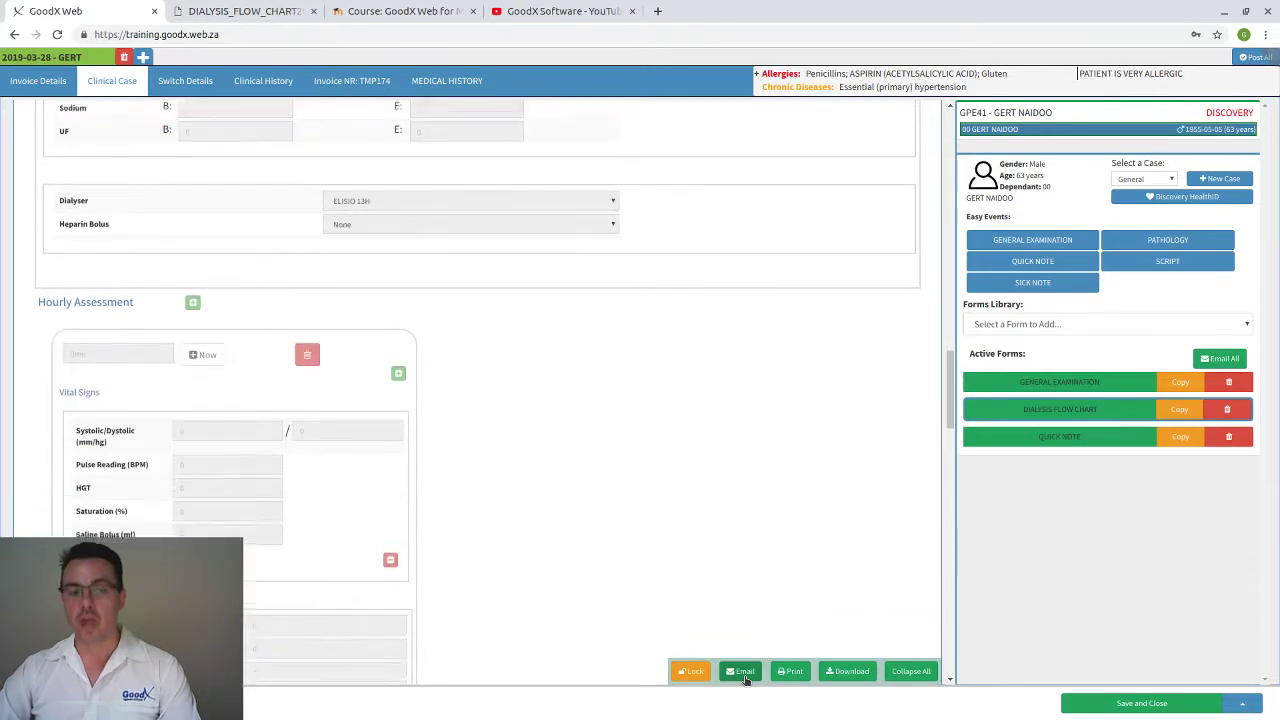
pyautogui.scroll(-10, 745, 678)
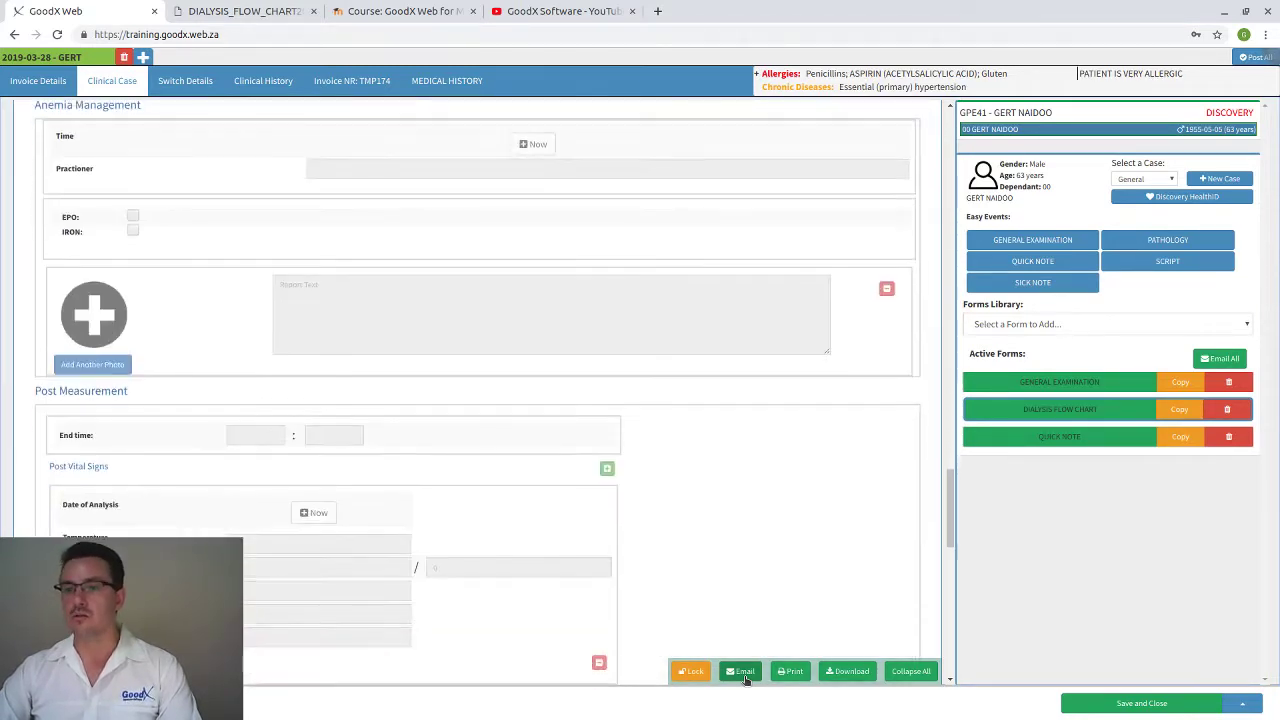
pyautogui.scroll(20, 745, 678)
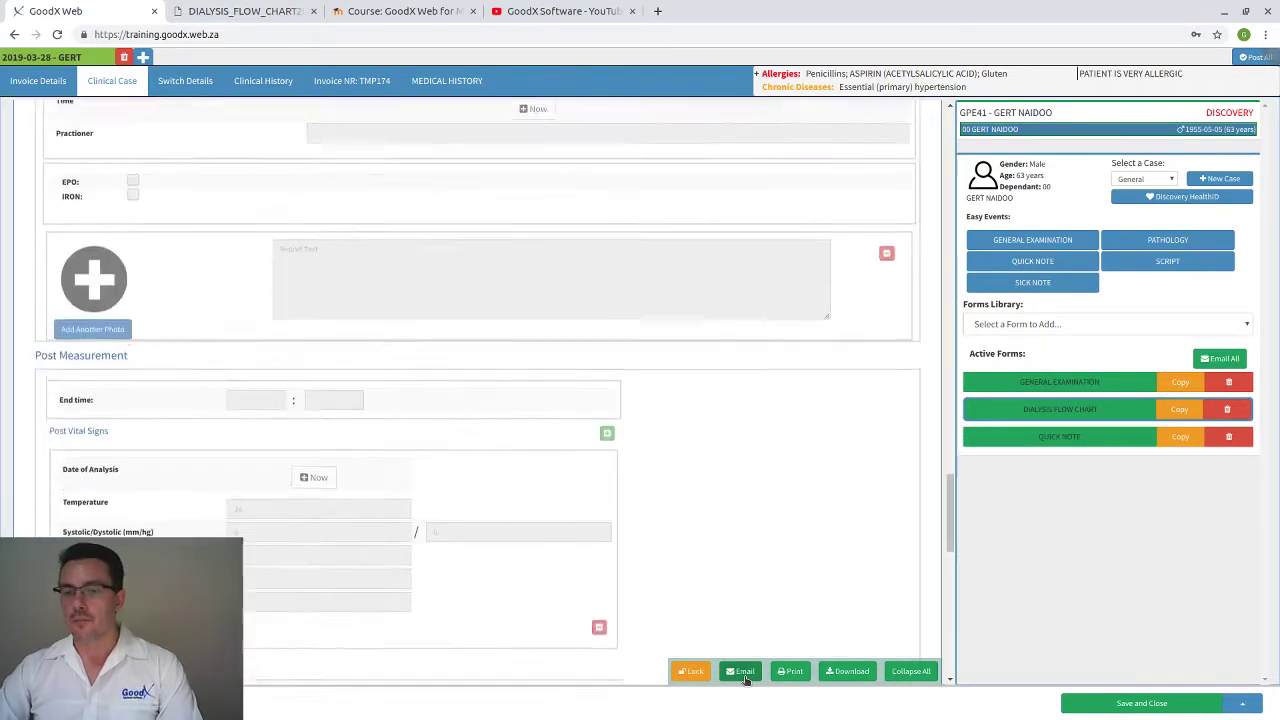
pyautogui.scroll(5, 745, 678)
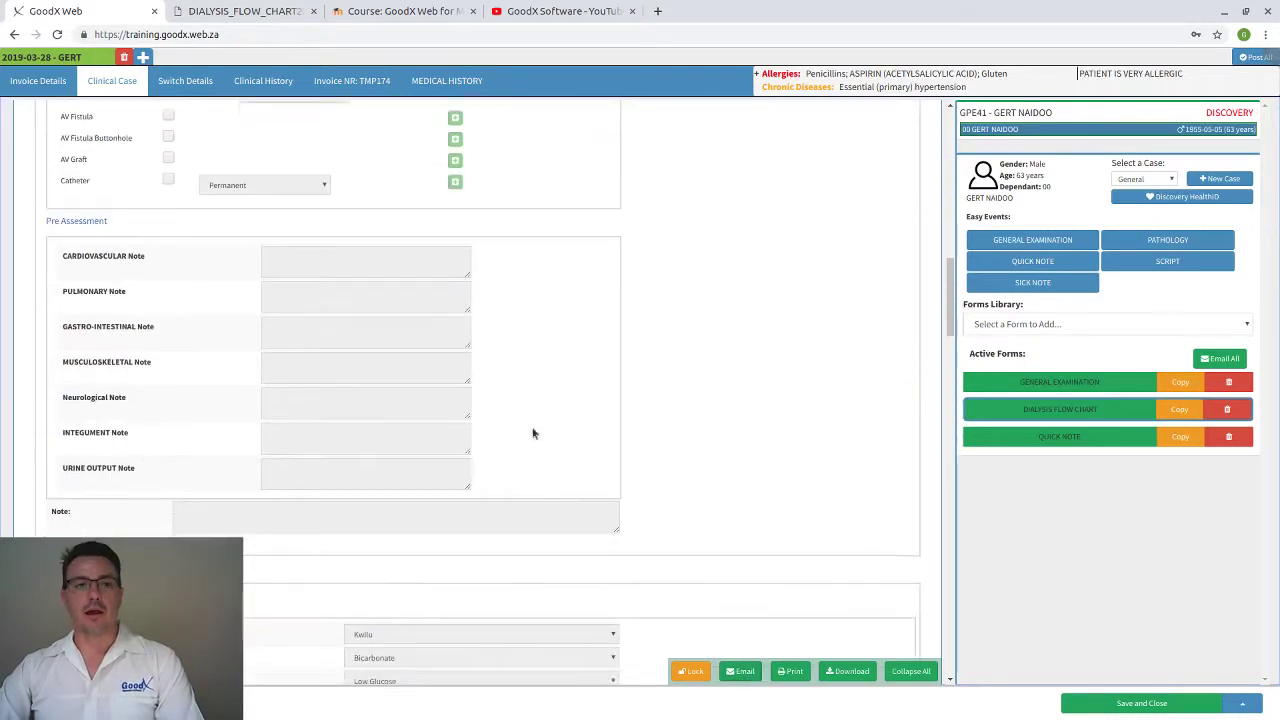
pyautogui.scroll(8, 745, 401)
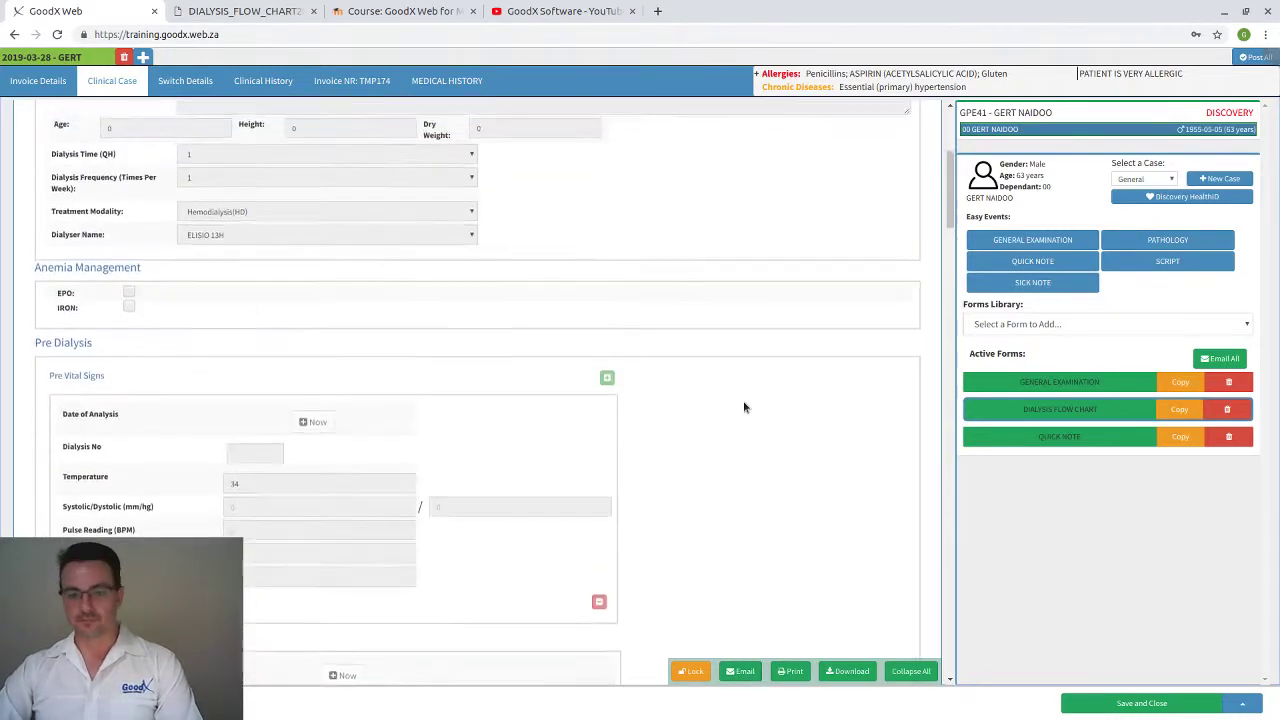
pyautogui.scroll(-5, 743, 401)
pyautogui.scroll(-1, 772, 453)
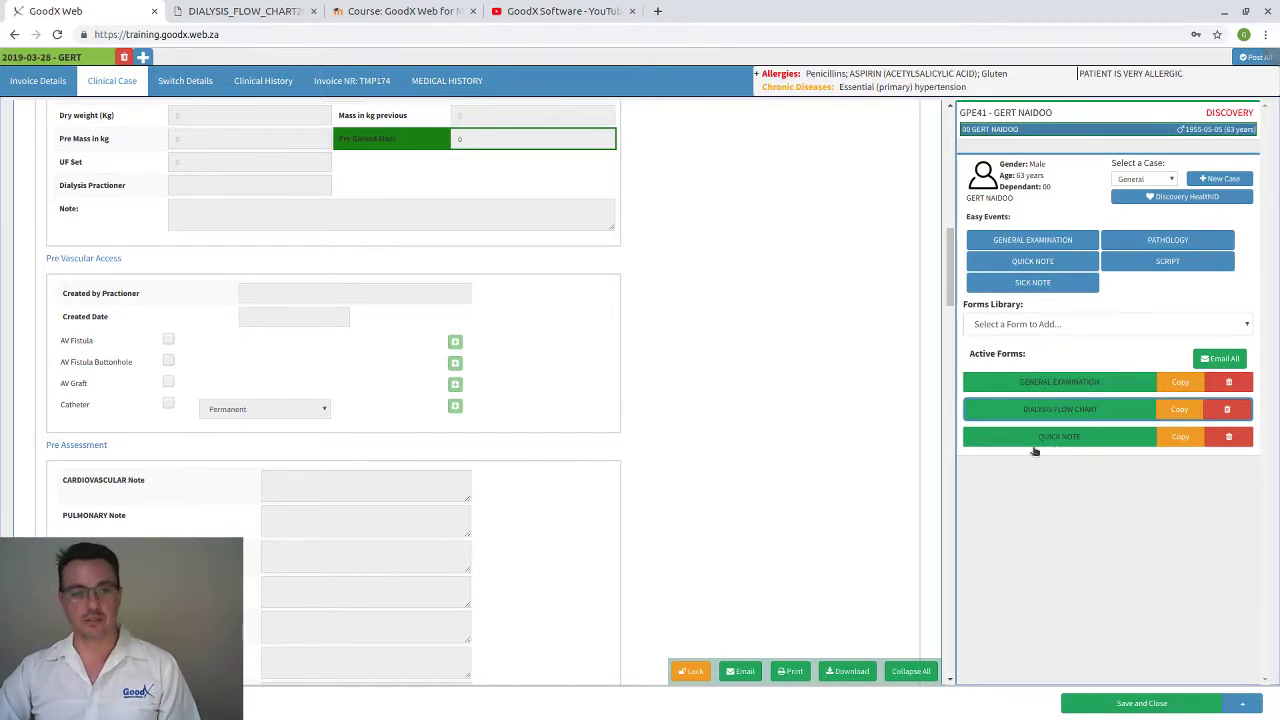
# Step: Review the completed Dialysis Flow Chart again, from the Dialysis Prescription through the pre-dialysis sections to the Dialysis Set Parameters
pyautogui.scroll(2, 480, 323)
pyautogui.scroll(4, 268, 276)
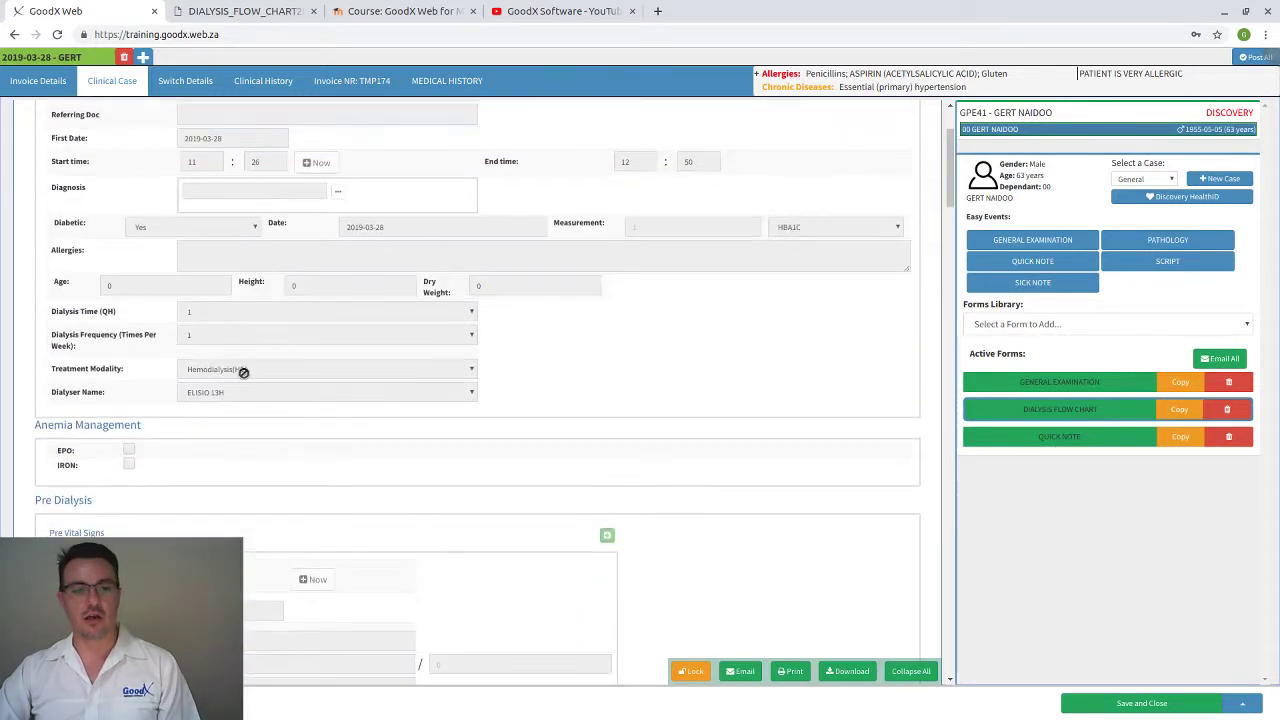
pyautogui.scroll(2, 218, 354)
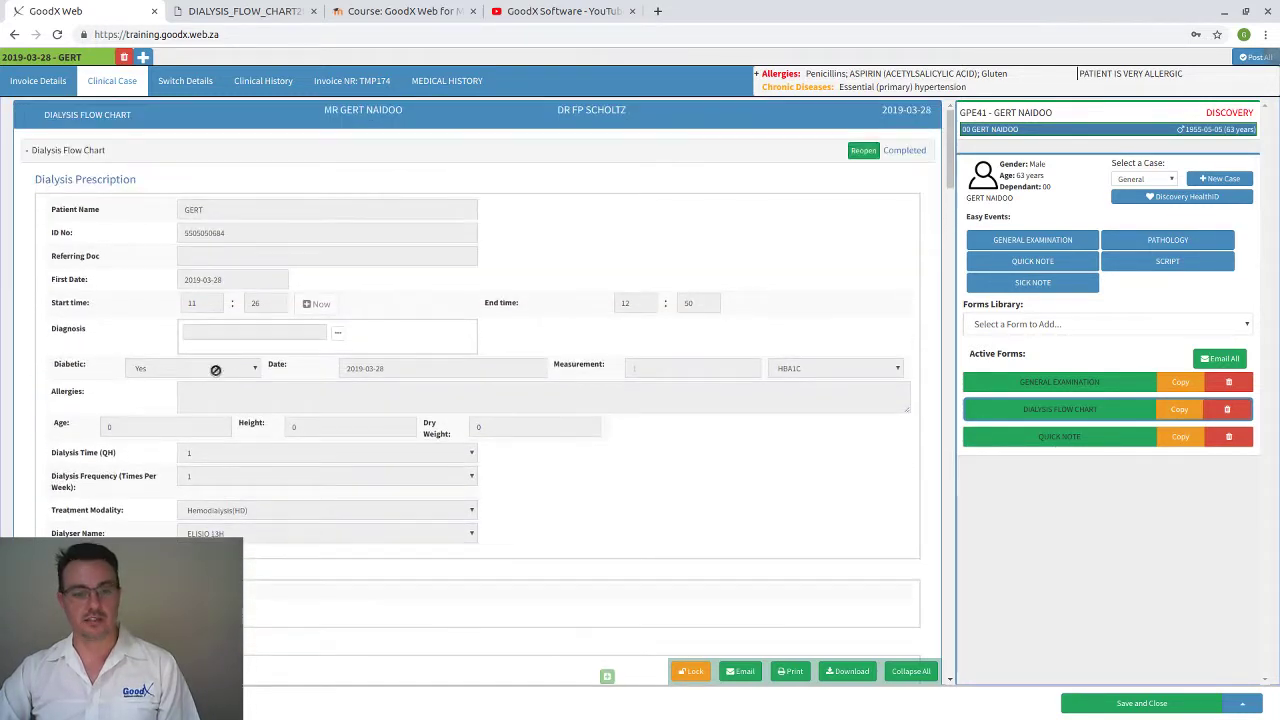
pyautogui.scroll(-6, 220, 420)
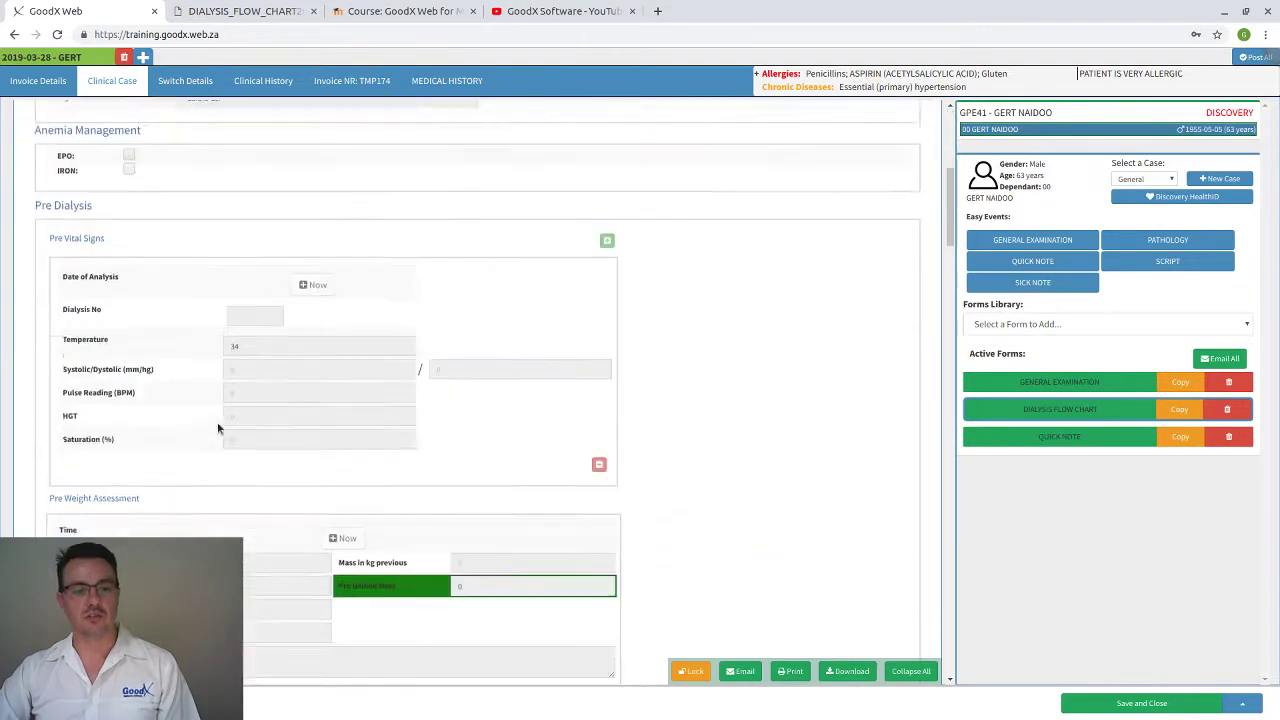
pyautogui.scroll(-2, 200, 400)
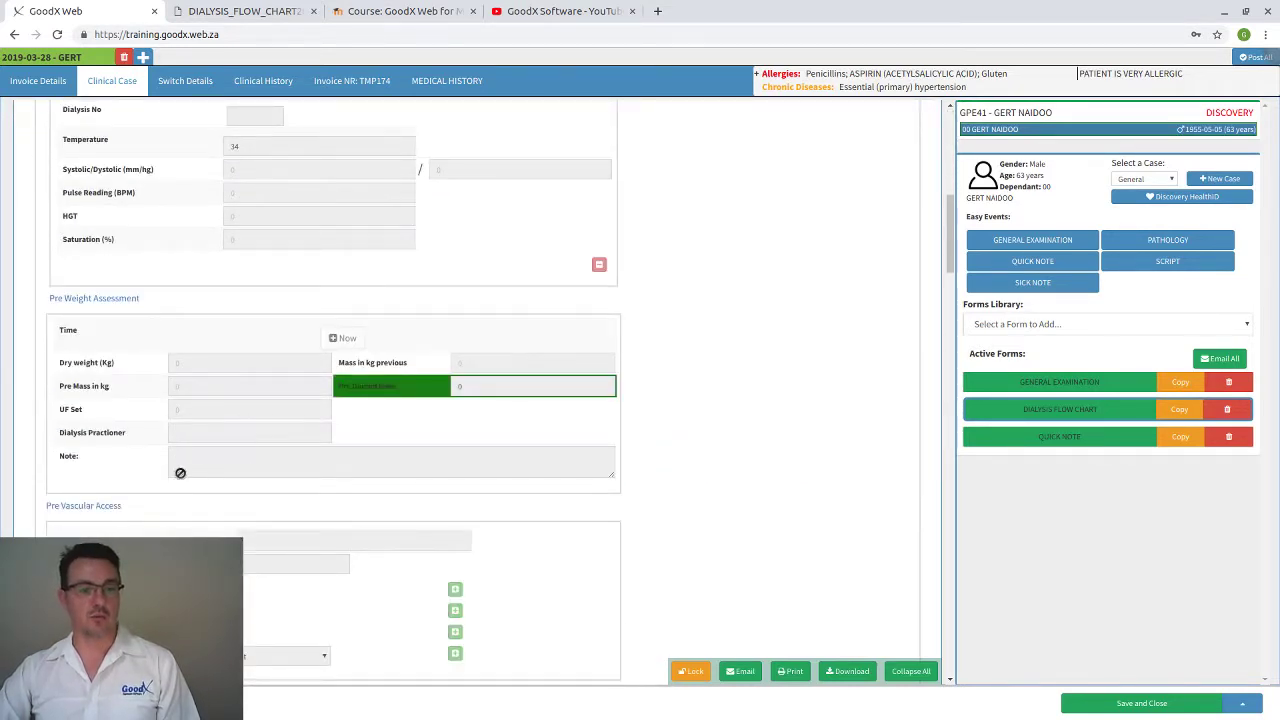
pyautogui.scroll(-3, 300, 510)
pyautogui.scroll(-2, 380, 500)
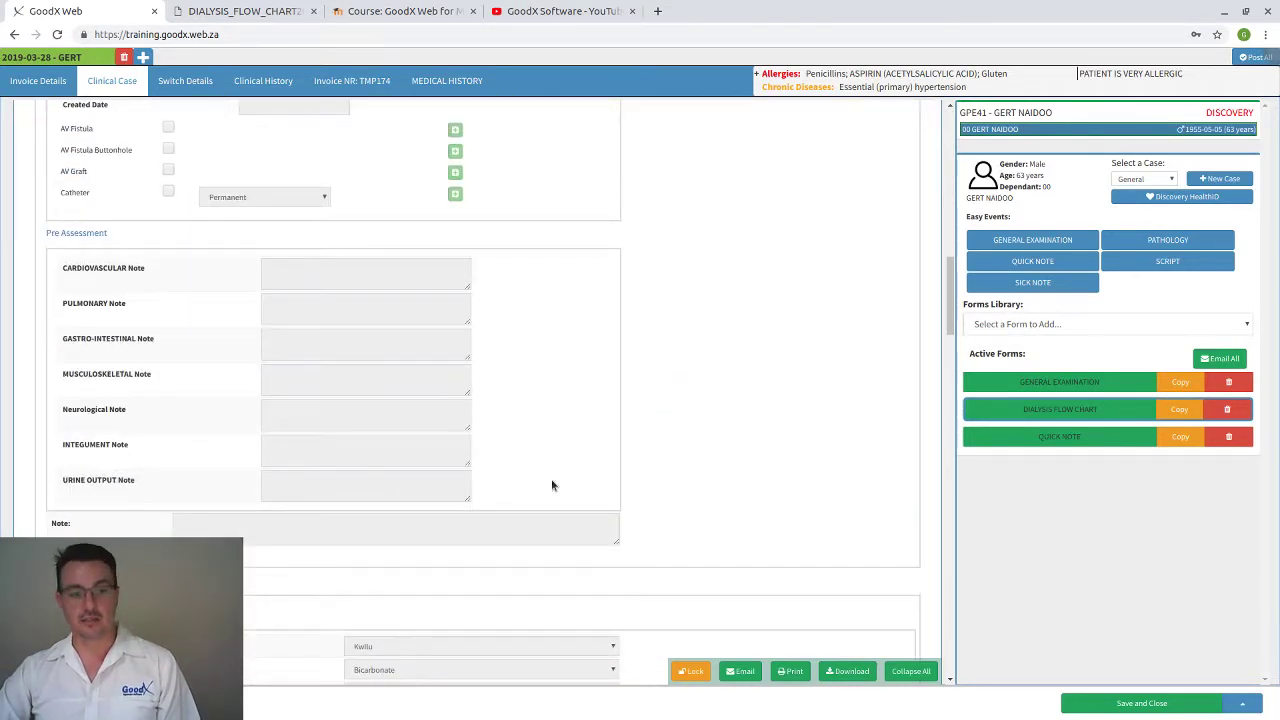
pyautogui.scroll(-2, 551, 485)
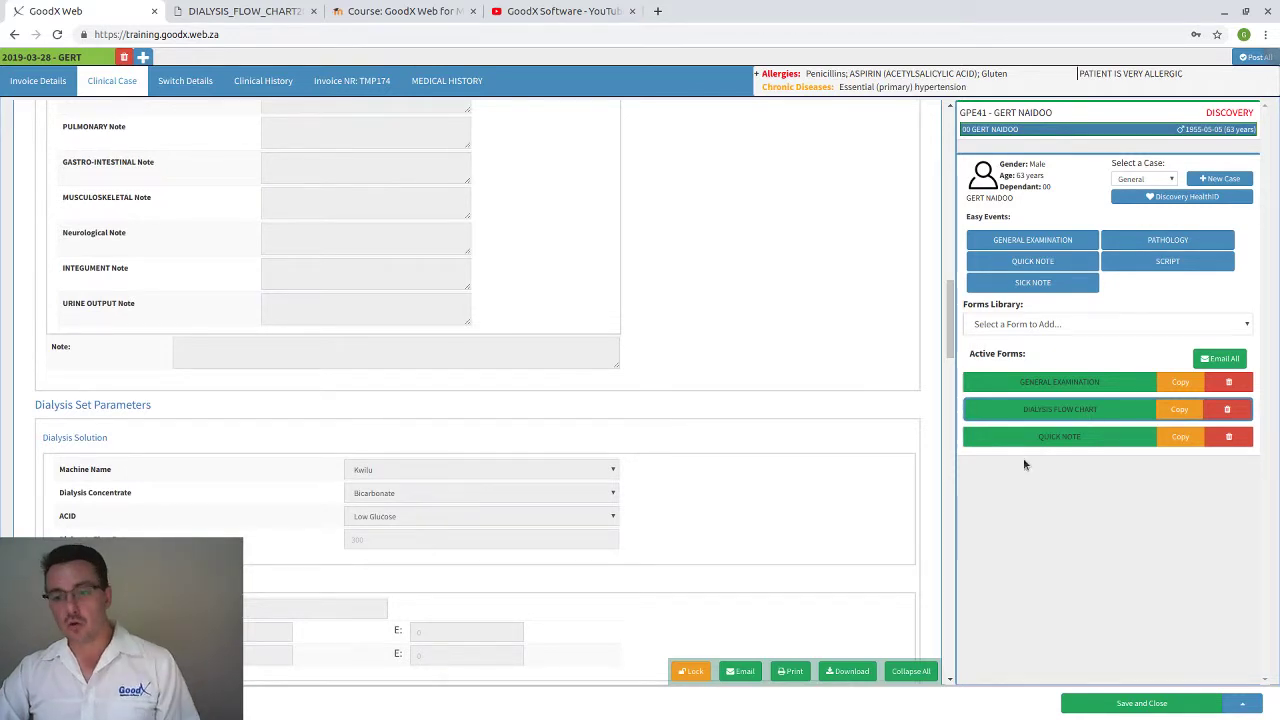
pyautogui.scroll(1, 790, 458)
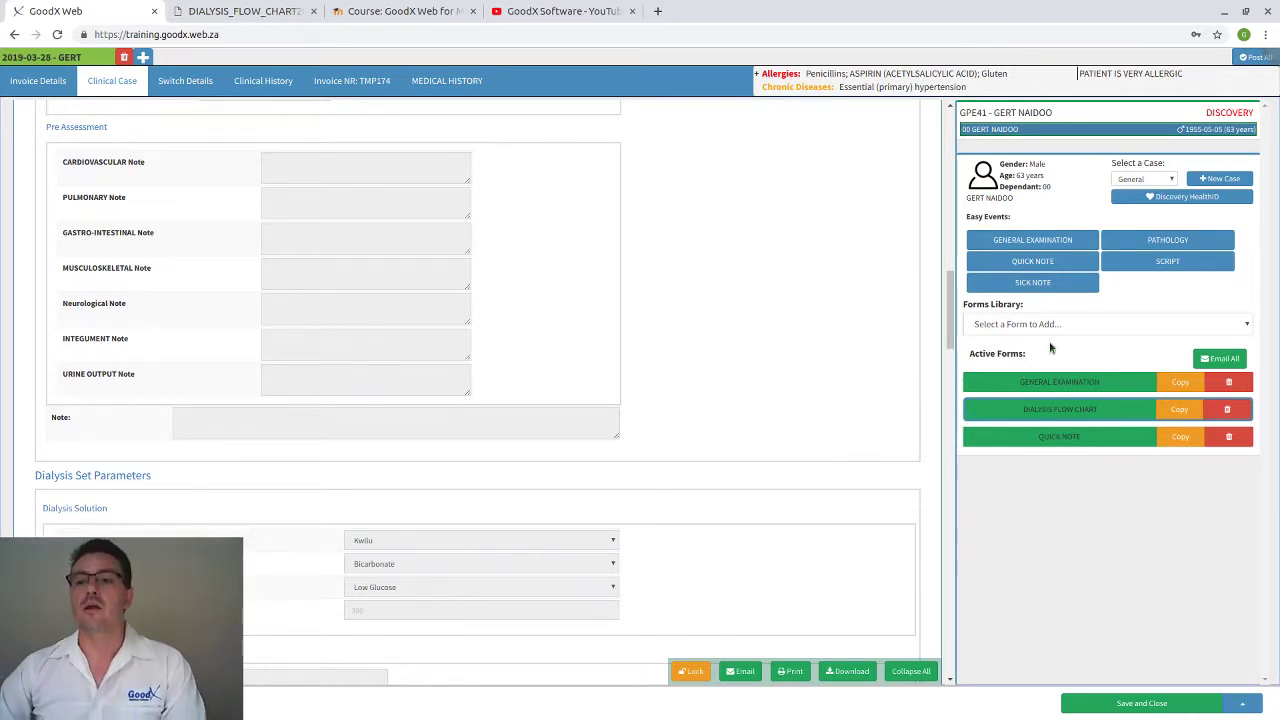
# Step: Look through the list of available forms in the Forms Library
pyautogui.click(1076, 326)
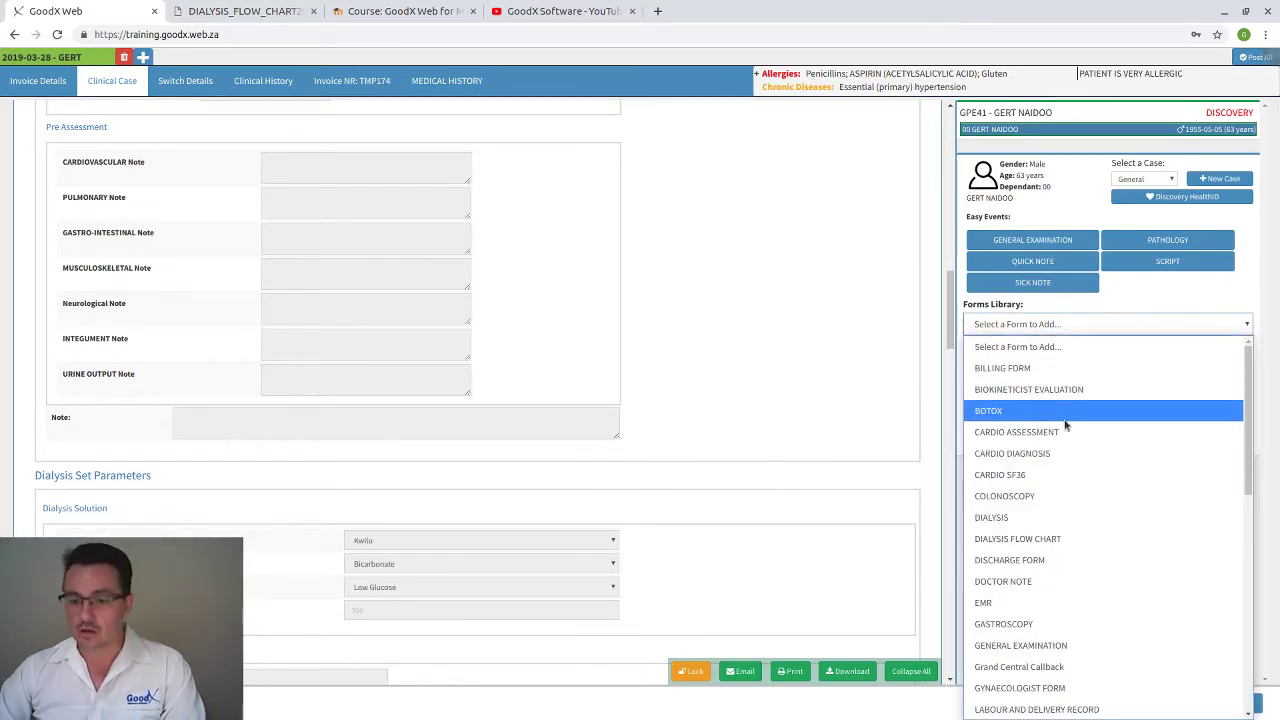
pyautogui.scroll(-3, 1062, 440)
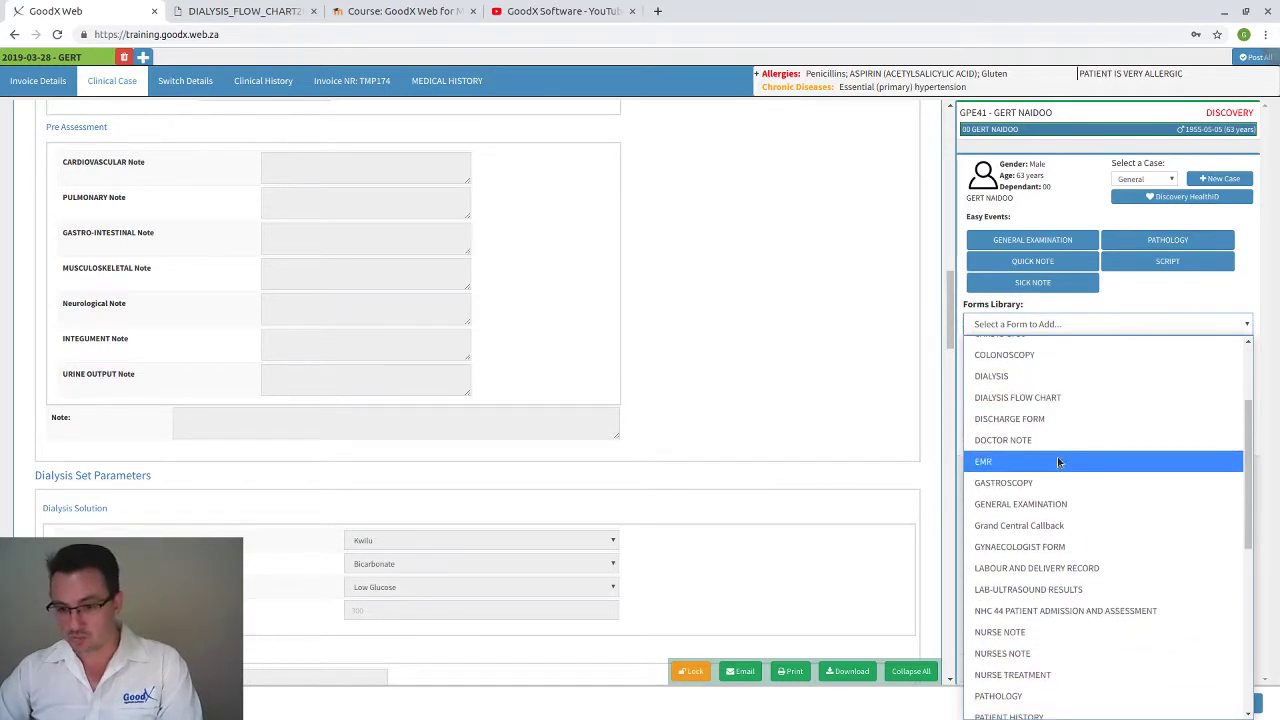
pyautogui.scroll(-2, 1058, 461)
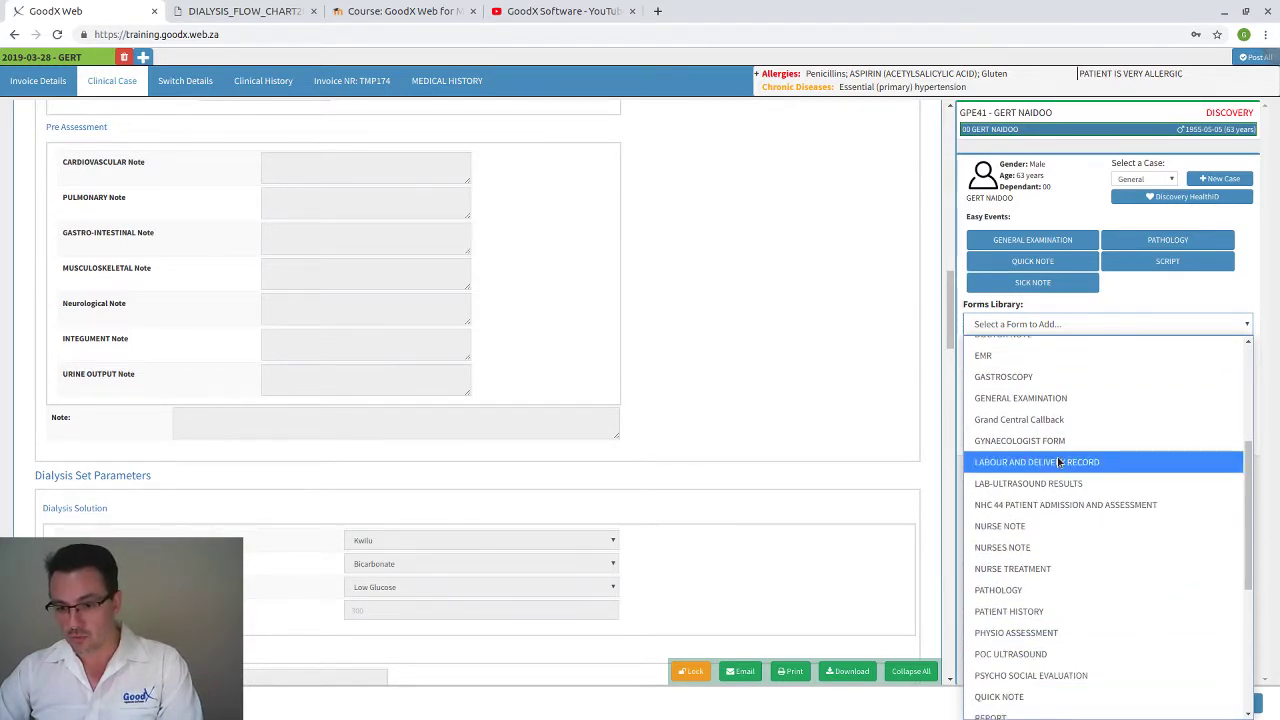
pyautogui.scroll(-3, 1058, 580)
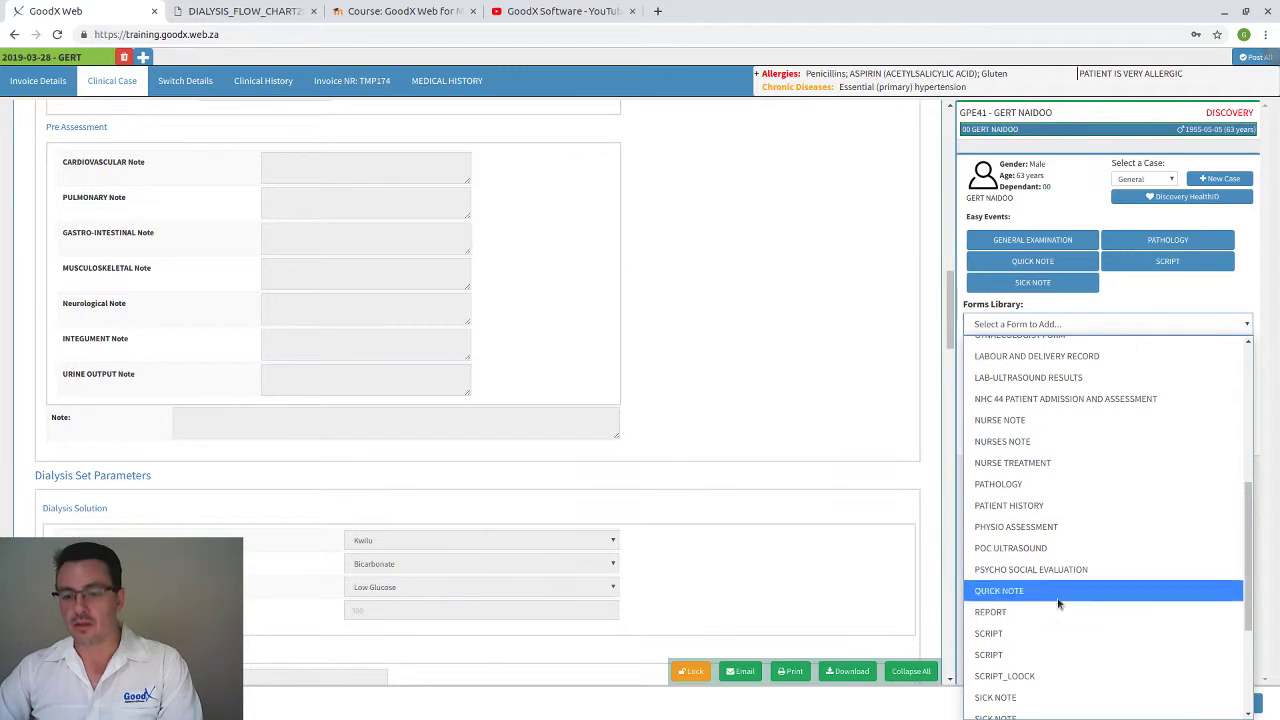
pyautogui.click(1058, 592)
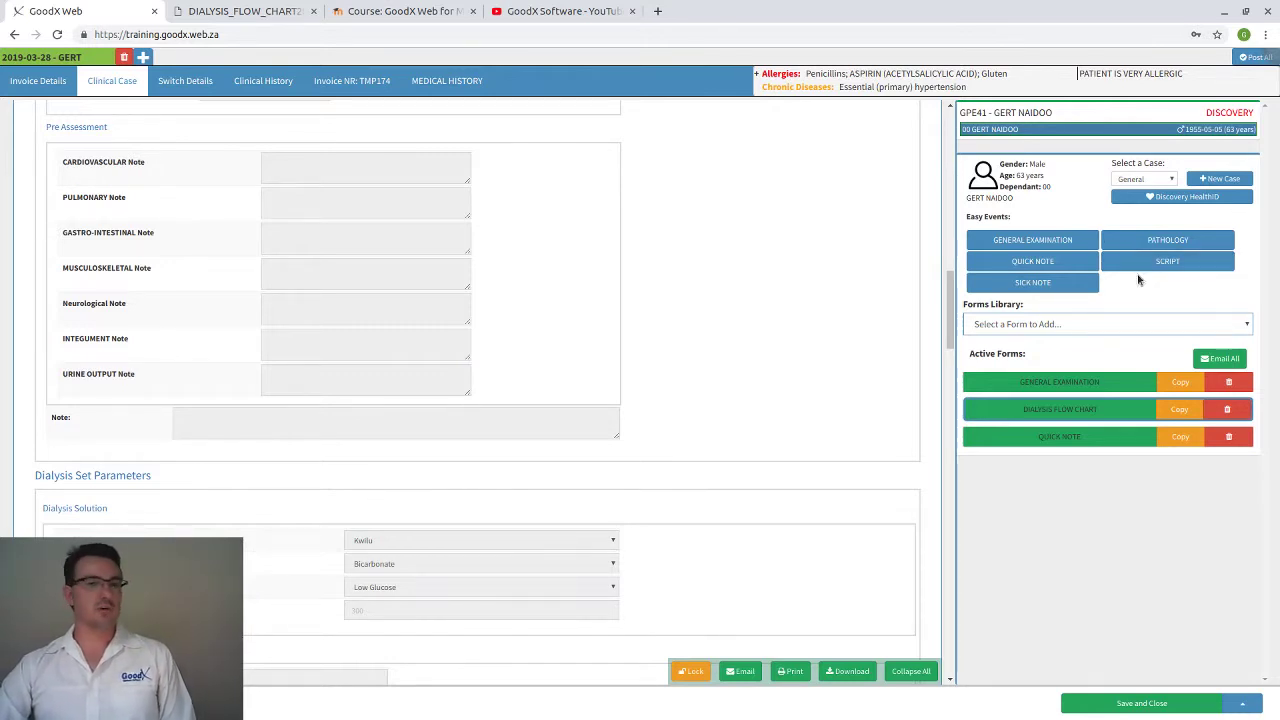
pyautogui.scroll(-3, 716, 332)
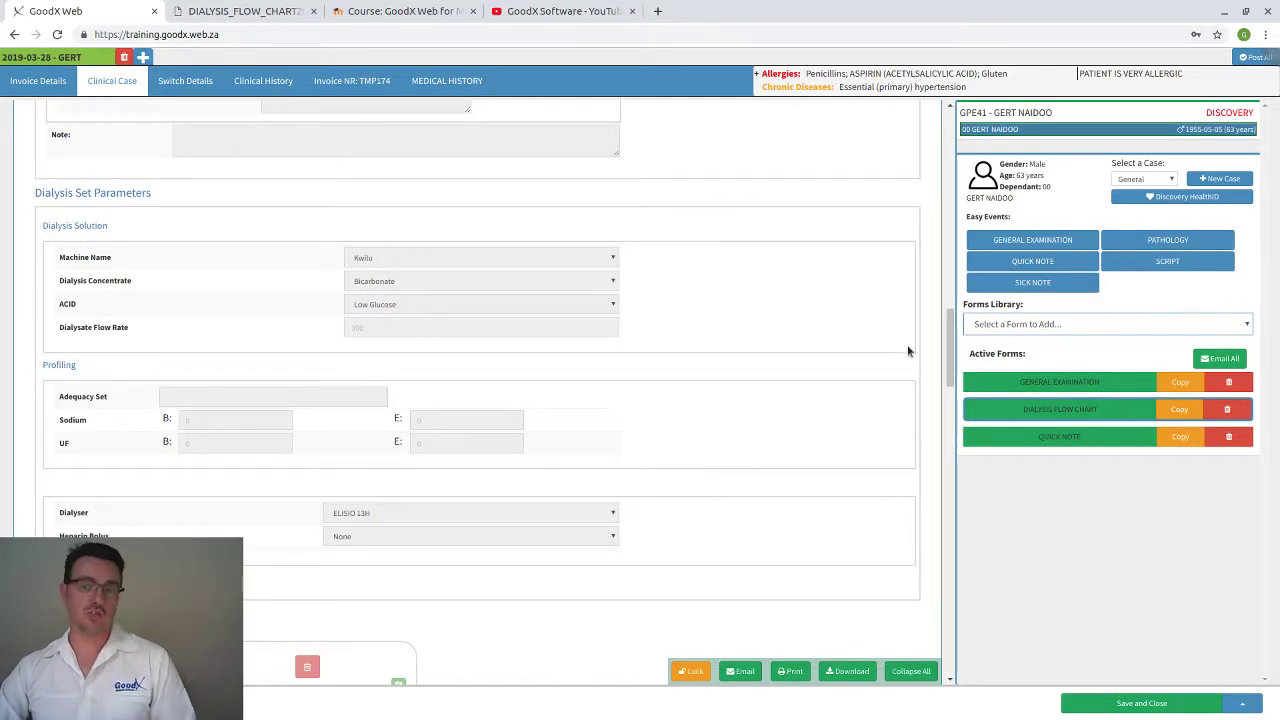
# Step: Add a Script form to the case and open its list of chronic diagnoses
pyautogui.click(1121, 323)
pyautogui.click(1145, 264)
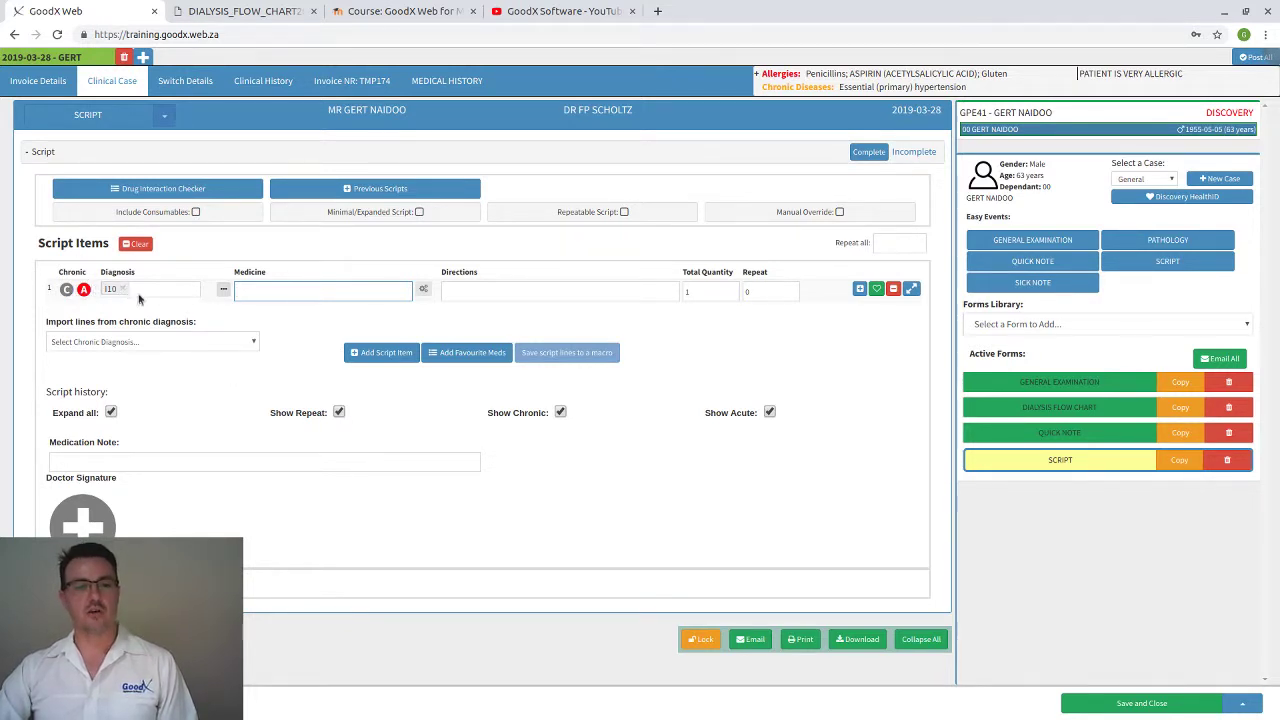
pyautogui.click(252, 343)
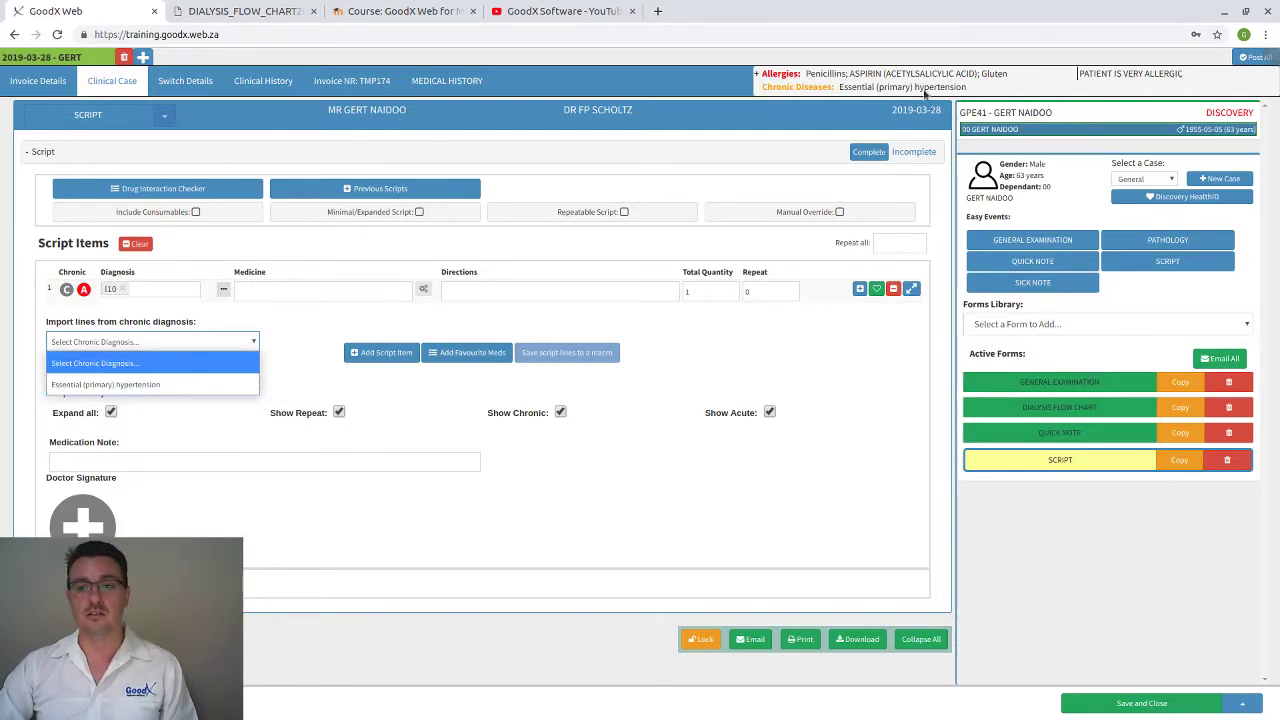
# Step: Check the medicine linked to the chronic disease in the patient's allergy and health summary, and import the script lines for Essential (primary) hypertension
pyautogui.click(762, 76)
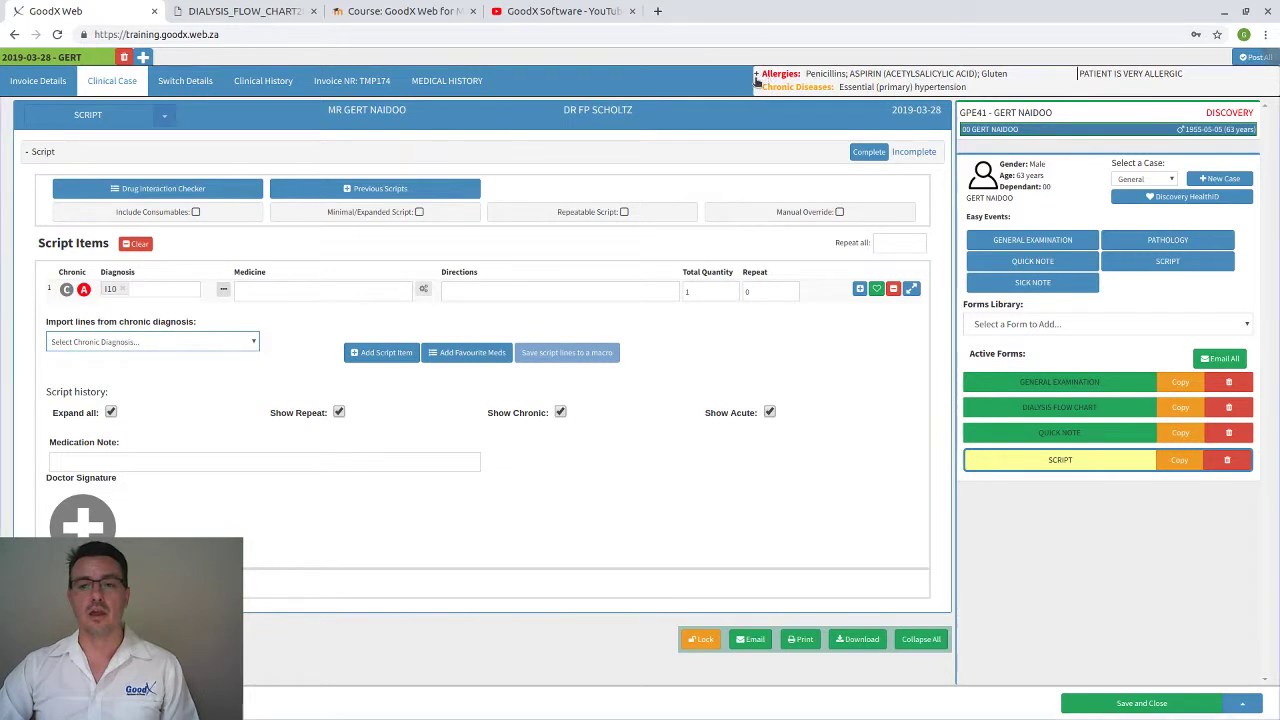
pyautogui.moveTo(796, 149); pyautogui.dragTo(921, 149)
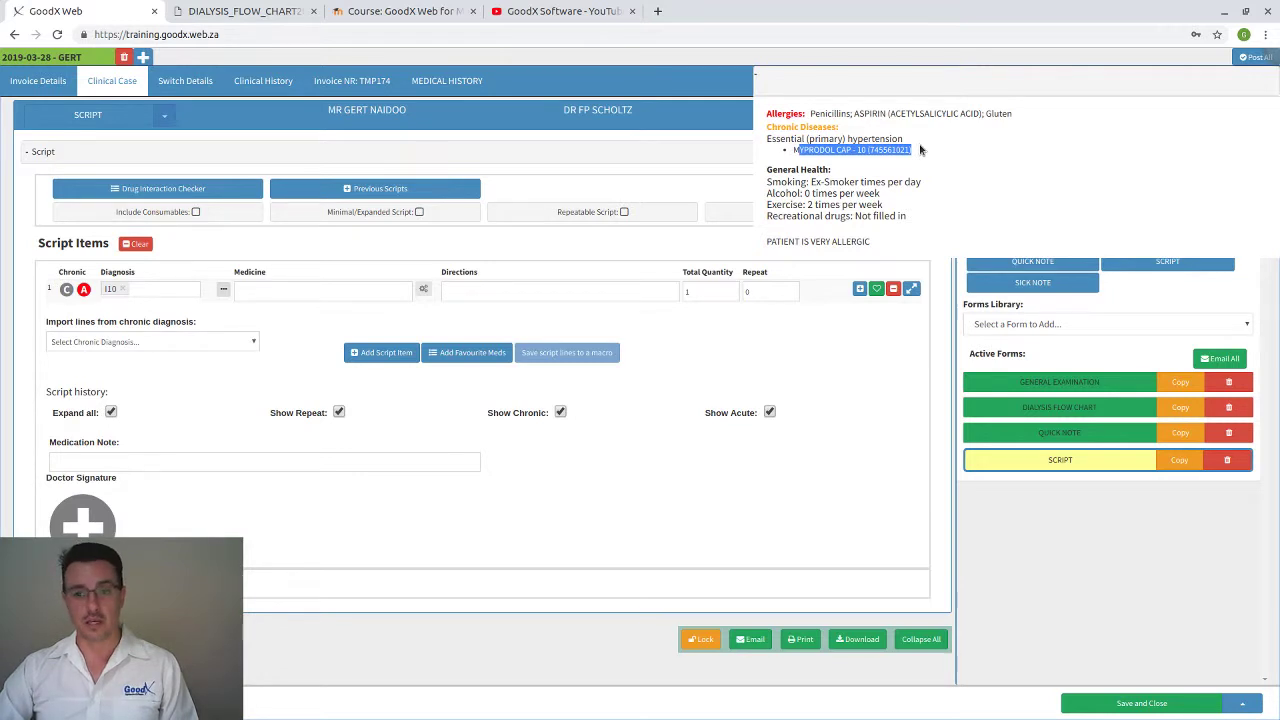
pyautogui.click(292, 376)
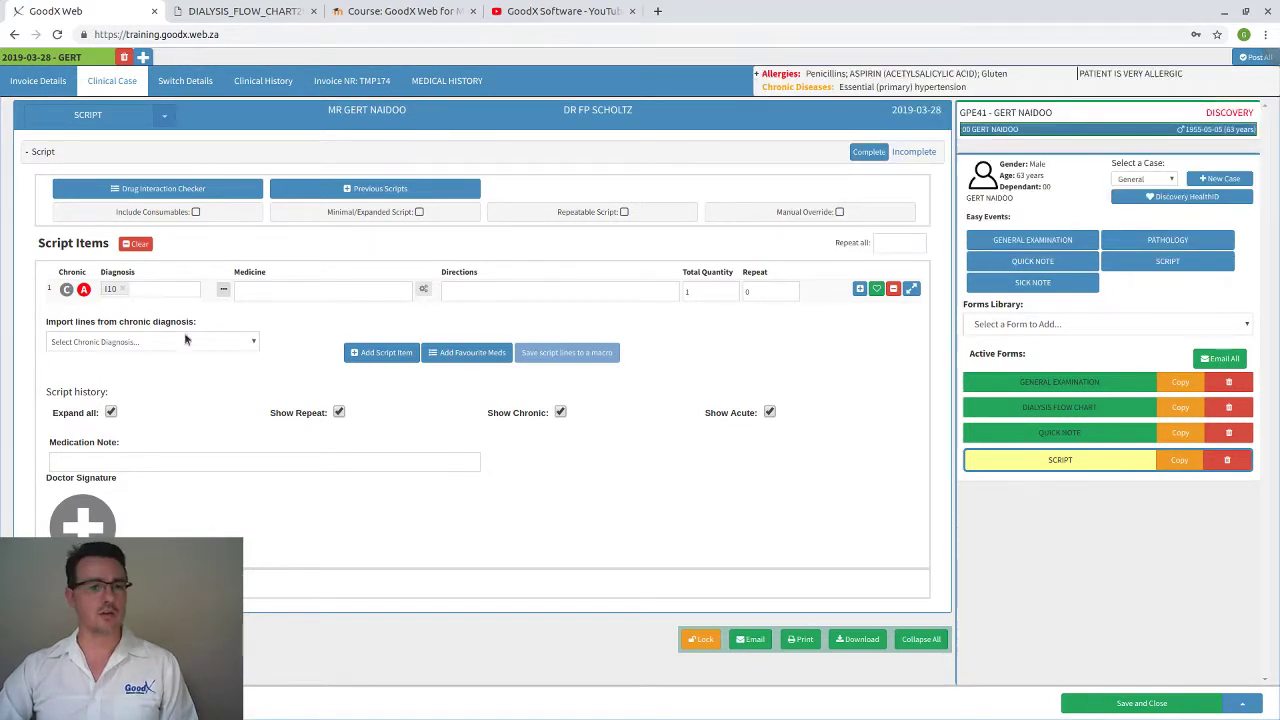
pyautogui.click(246, 341)
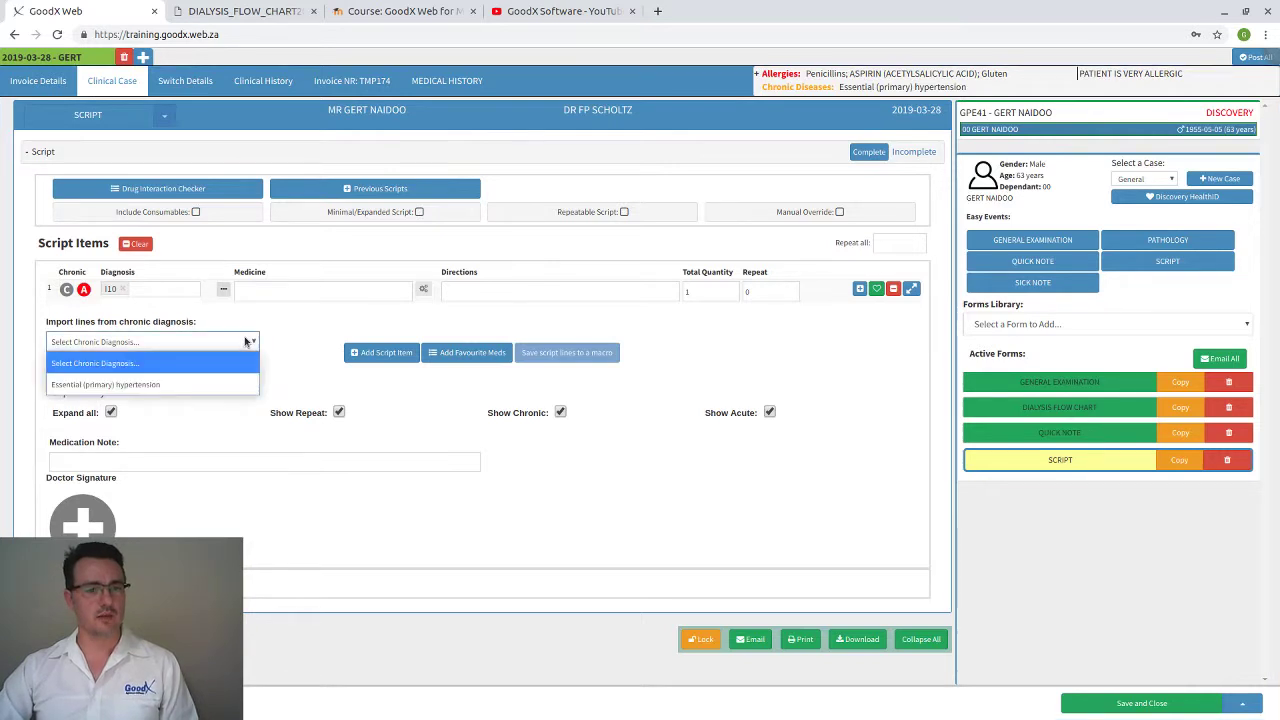
pyautogui.click(156, 385)
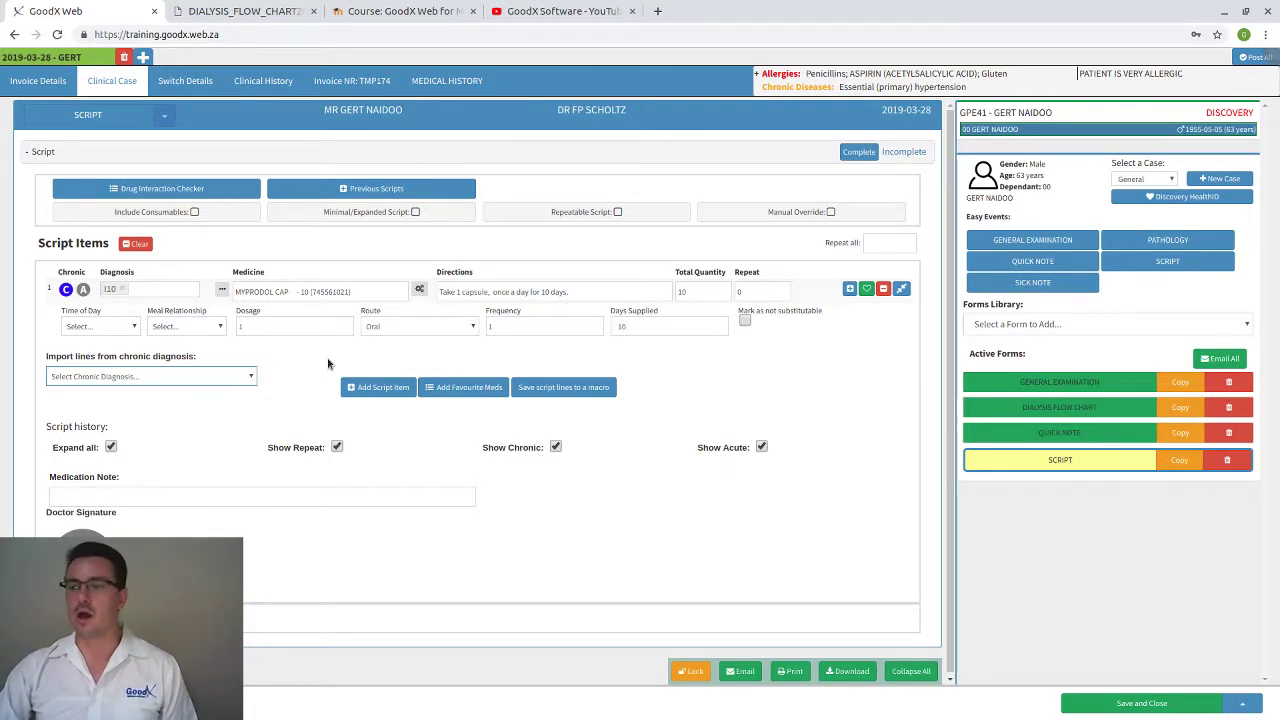
# Step: Add a second script item and find PANADO SYR 120 MG/5ML 50 ML - 50 as its medicine by searching for "pana"
pyautogui.click(850, 290)
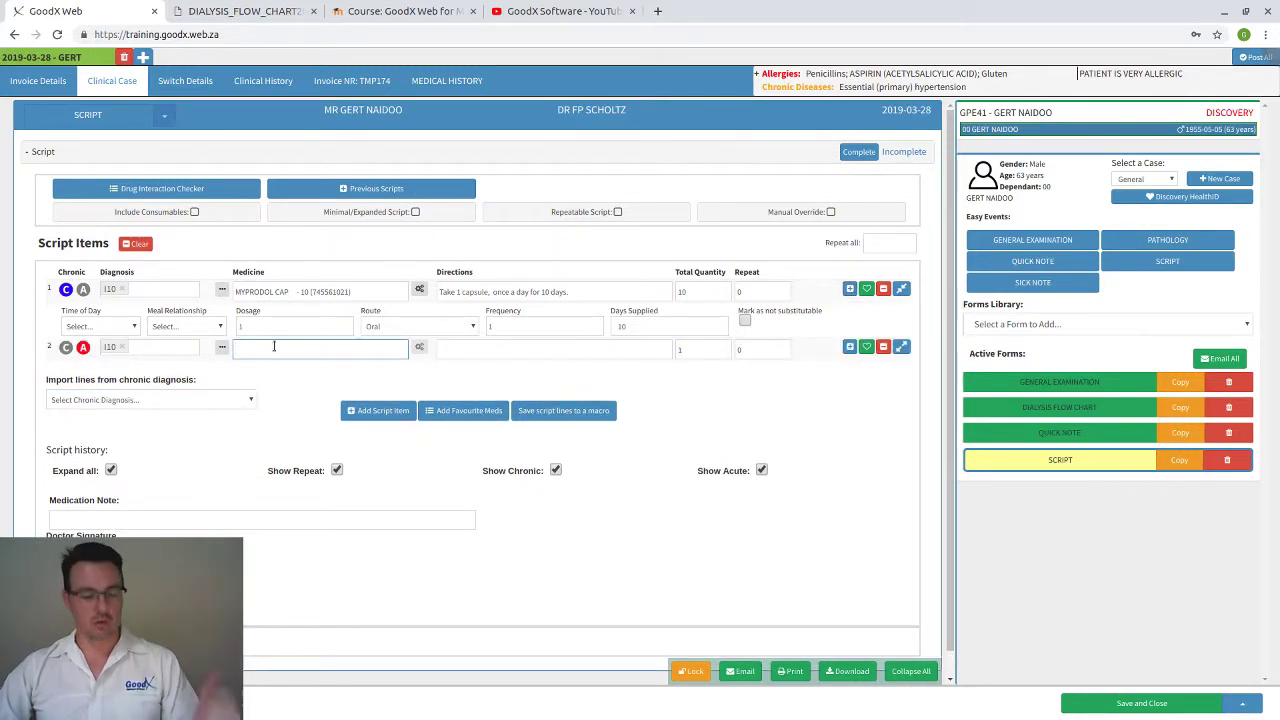
pyautogui.write('pana')
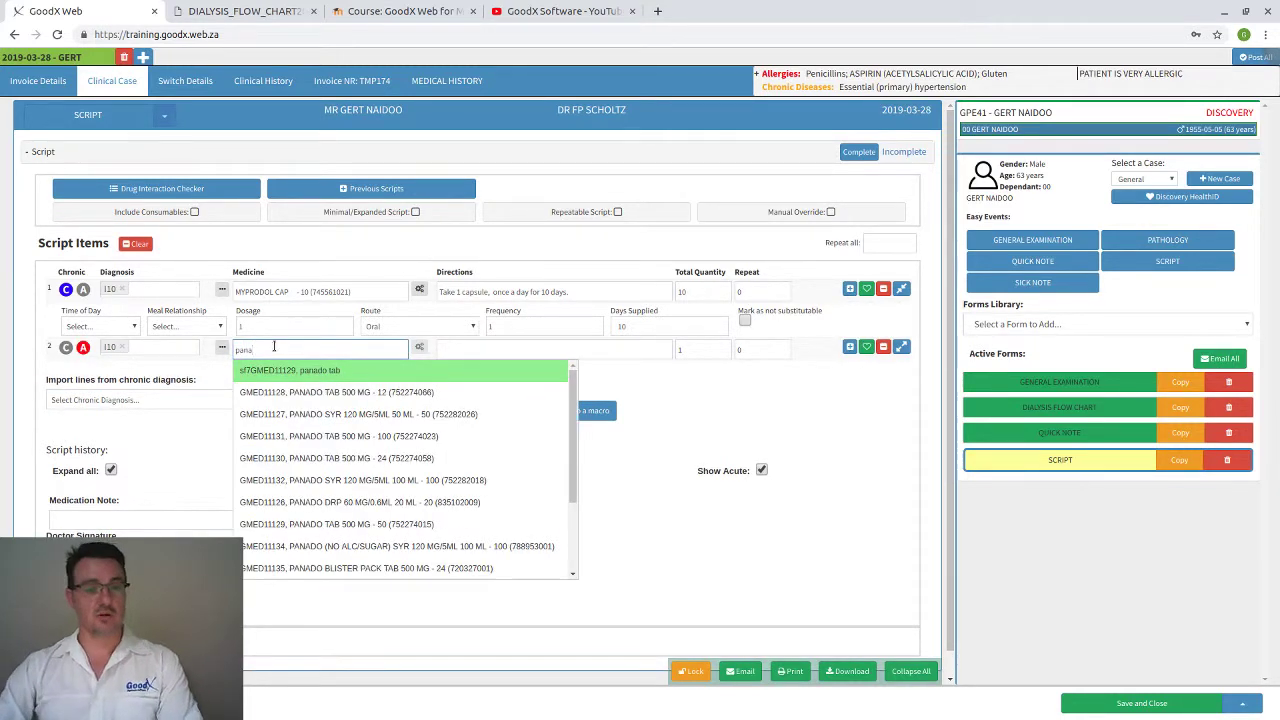
pyautogui.click(312, 424)
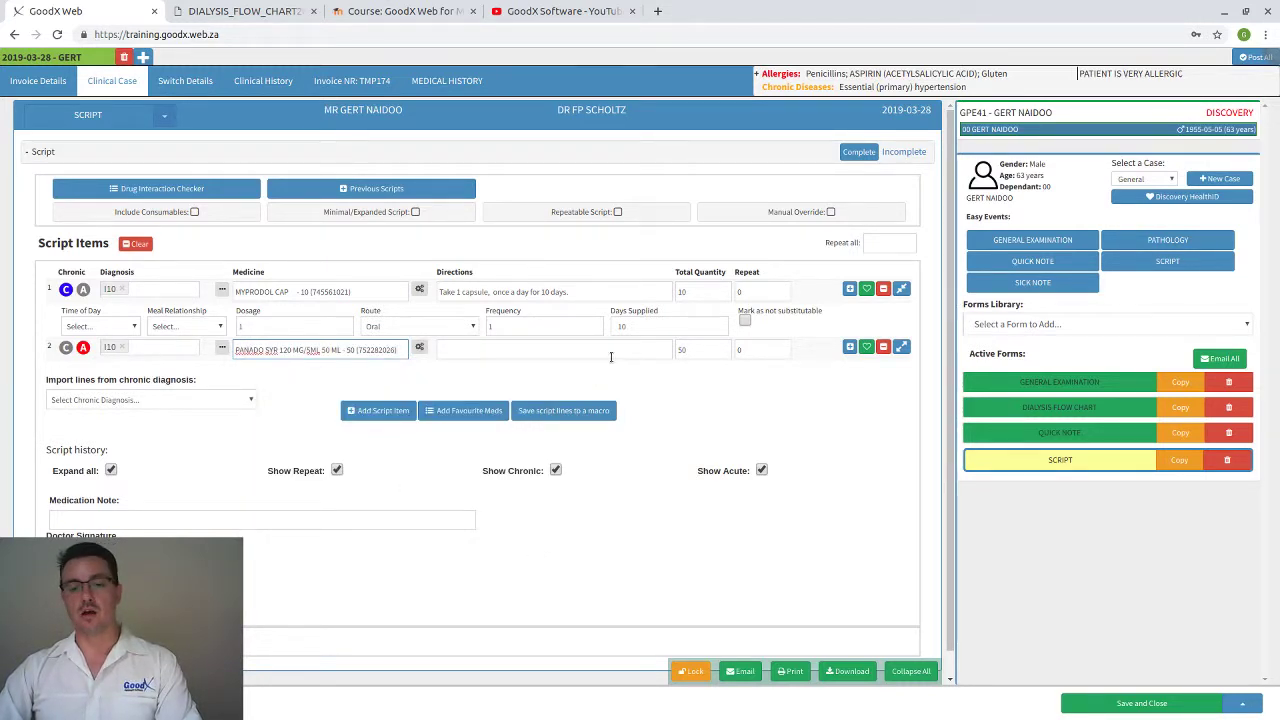
# Step: Try the shorthand "tds" in the Panado item's directions and replace it with "1 tablet 3 times"
pyautogui.click(551, 352)
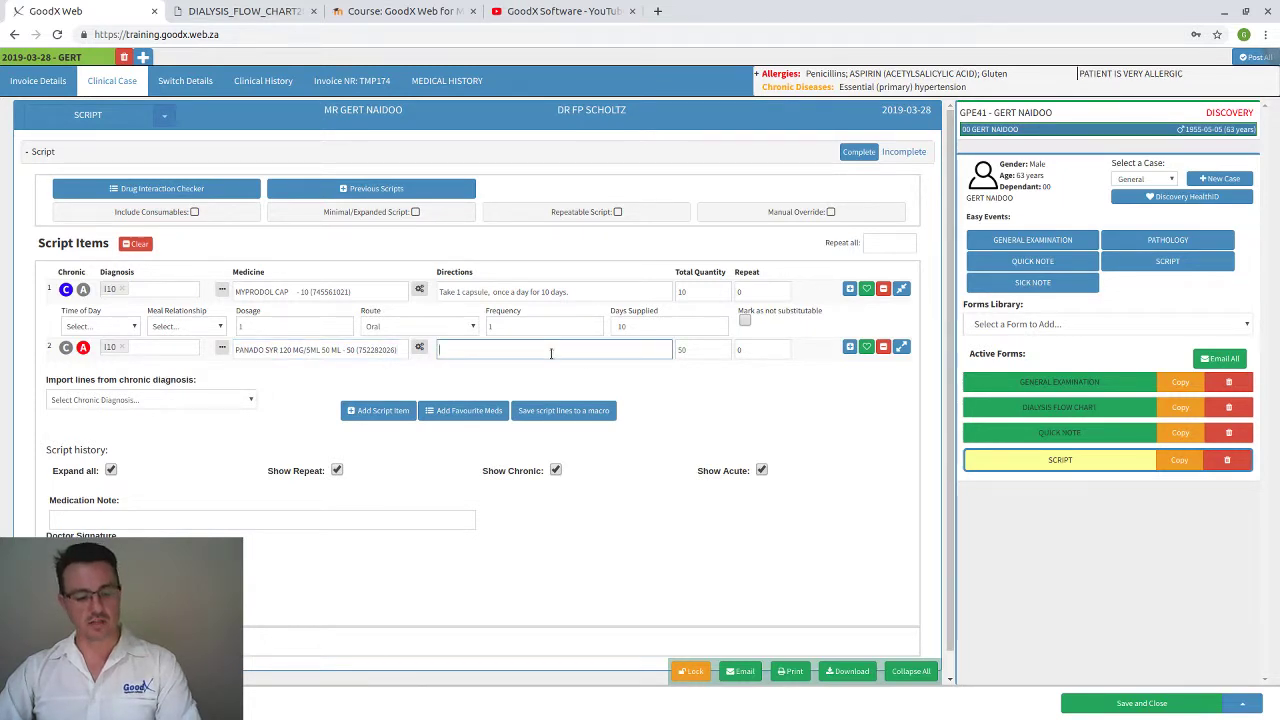
pyautogui.write('tds')
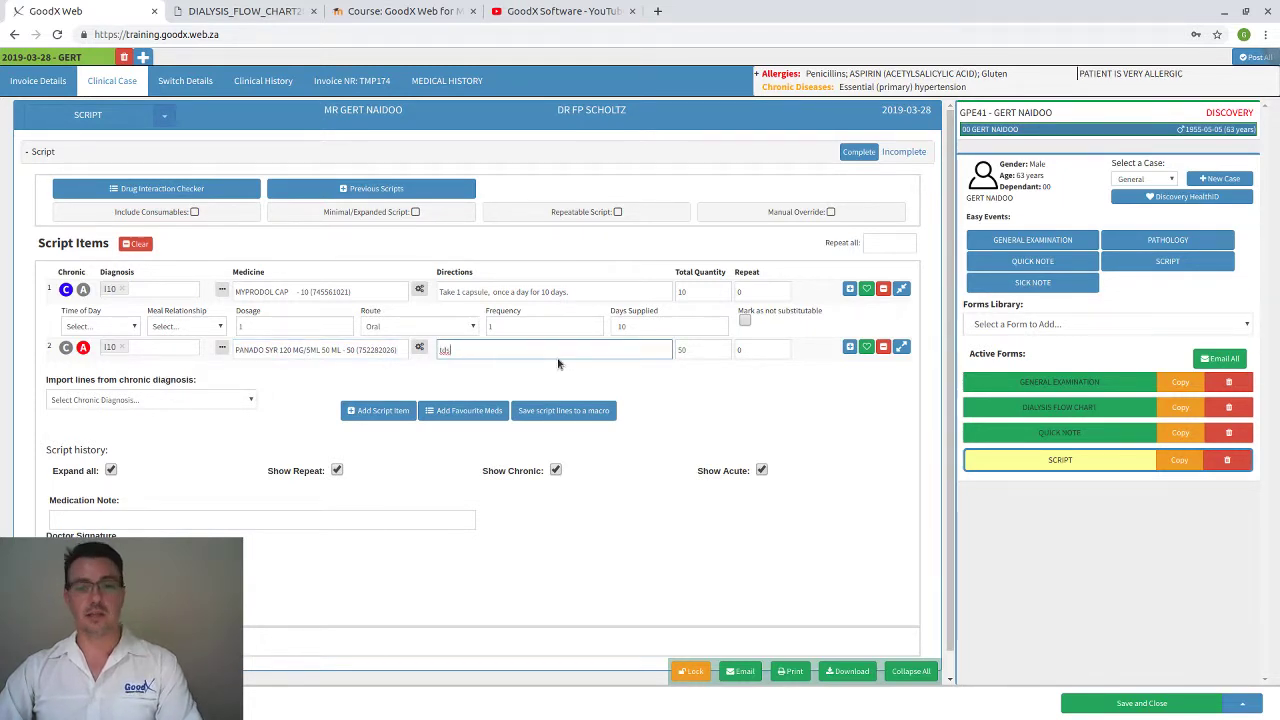
pyautogui.press('BackSpace')
pyautogui.press('BackSpace')
pyautogui.press('BackSpace')
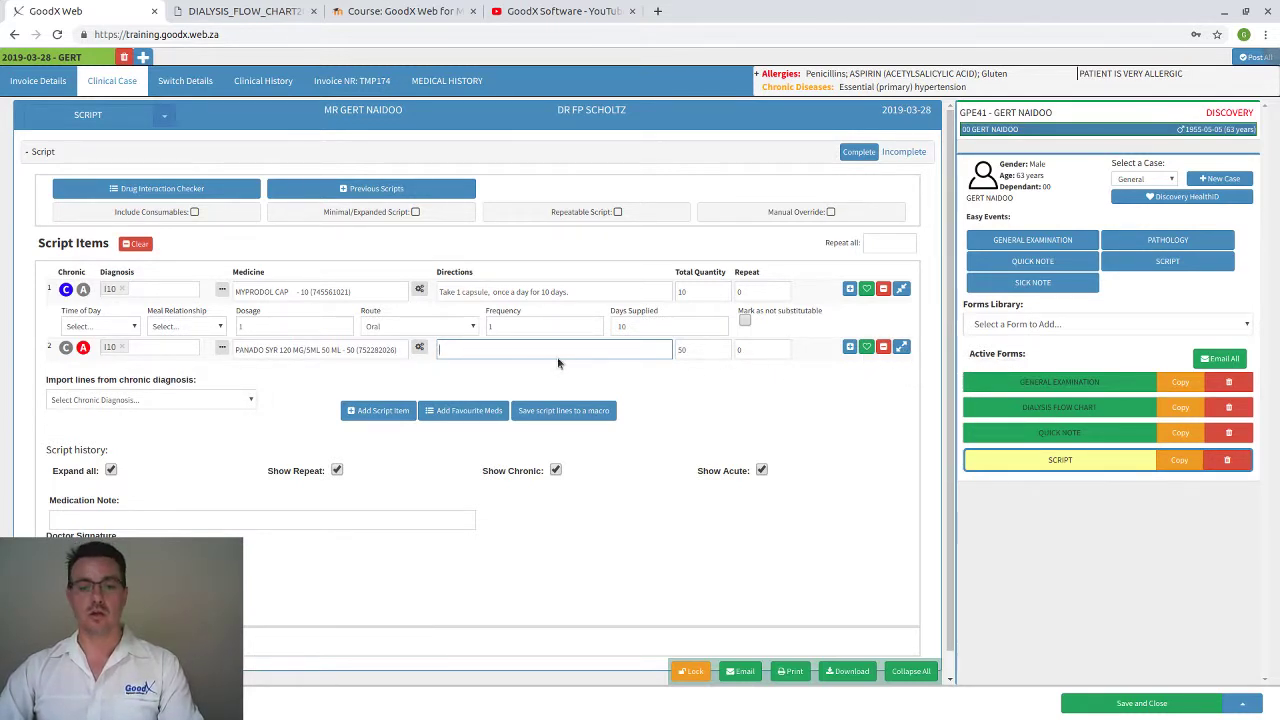
pyautogui.write('1 t')
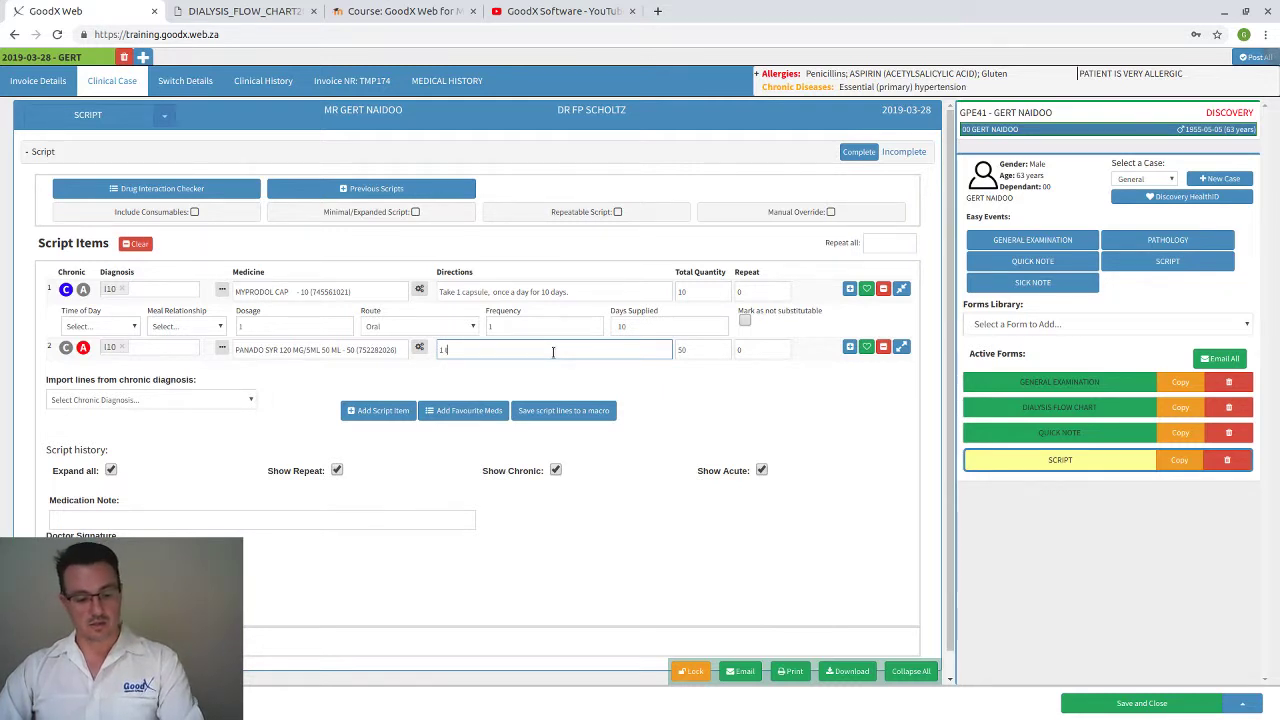
pyautogui.write('ablet')
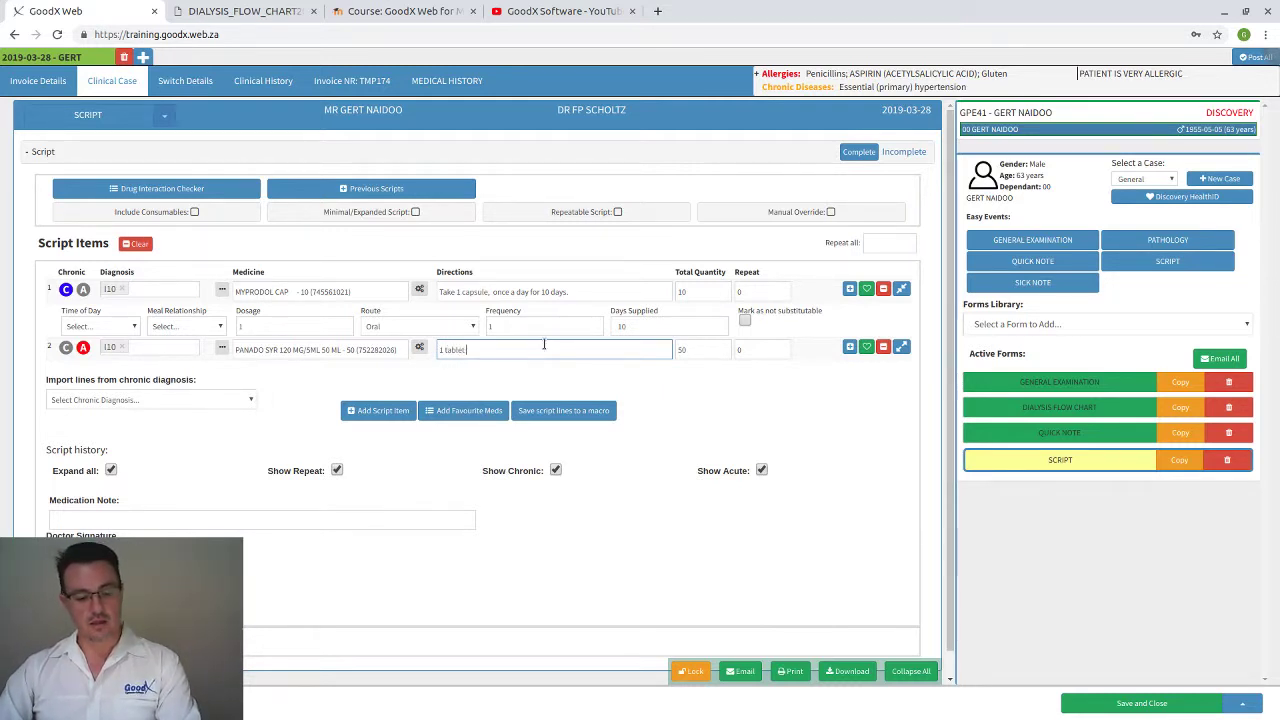
pyautogui.write(' 3 times')
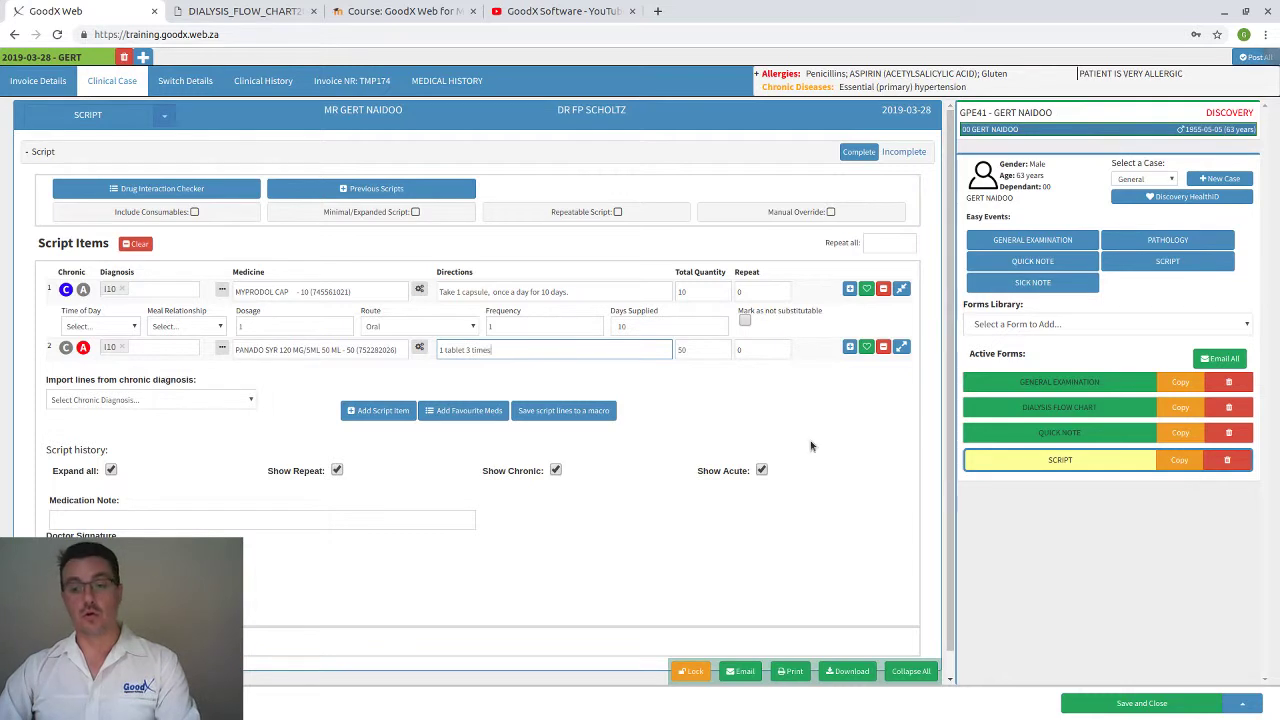
# Step: Expand the Panado item's details, set the time of day to In the morning and the meal relationship to With meals, and mark it as not substitutable
pyautogui.click(902, 348)
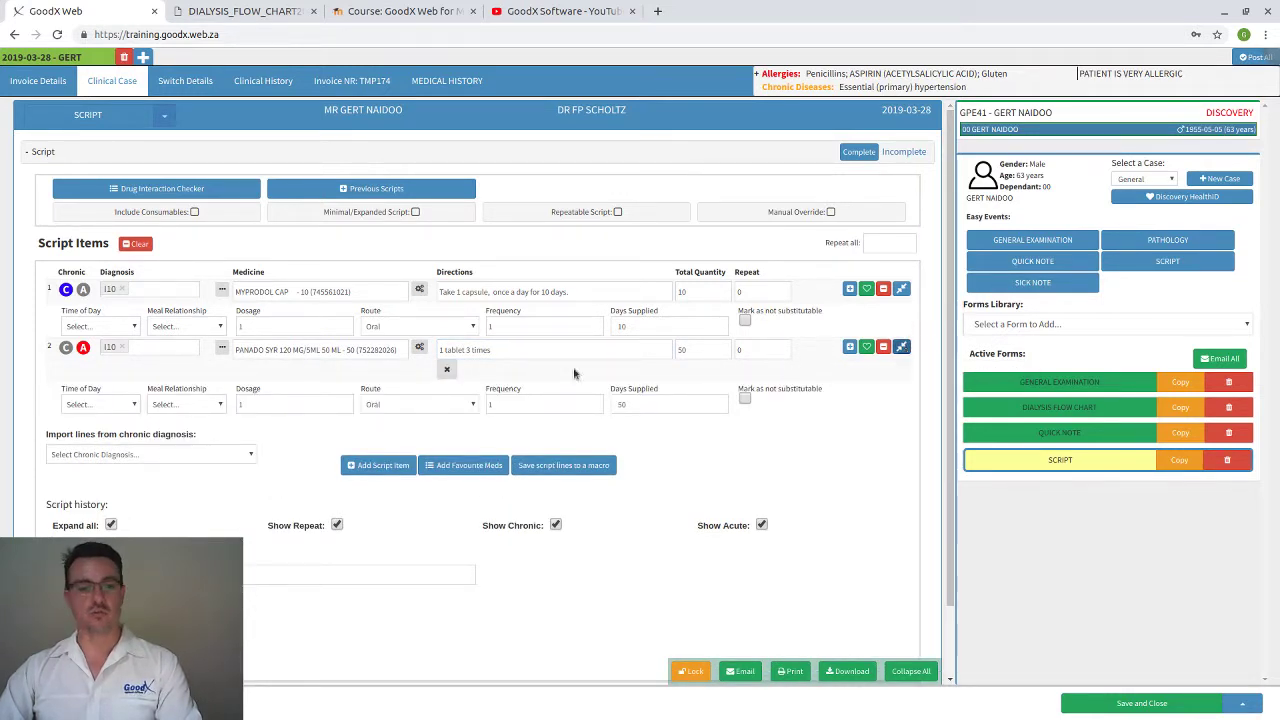
pyautogui.click(113, 402)
pyautogui.click(113, 449)
pyautogui.click(185, 404)
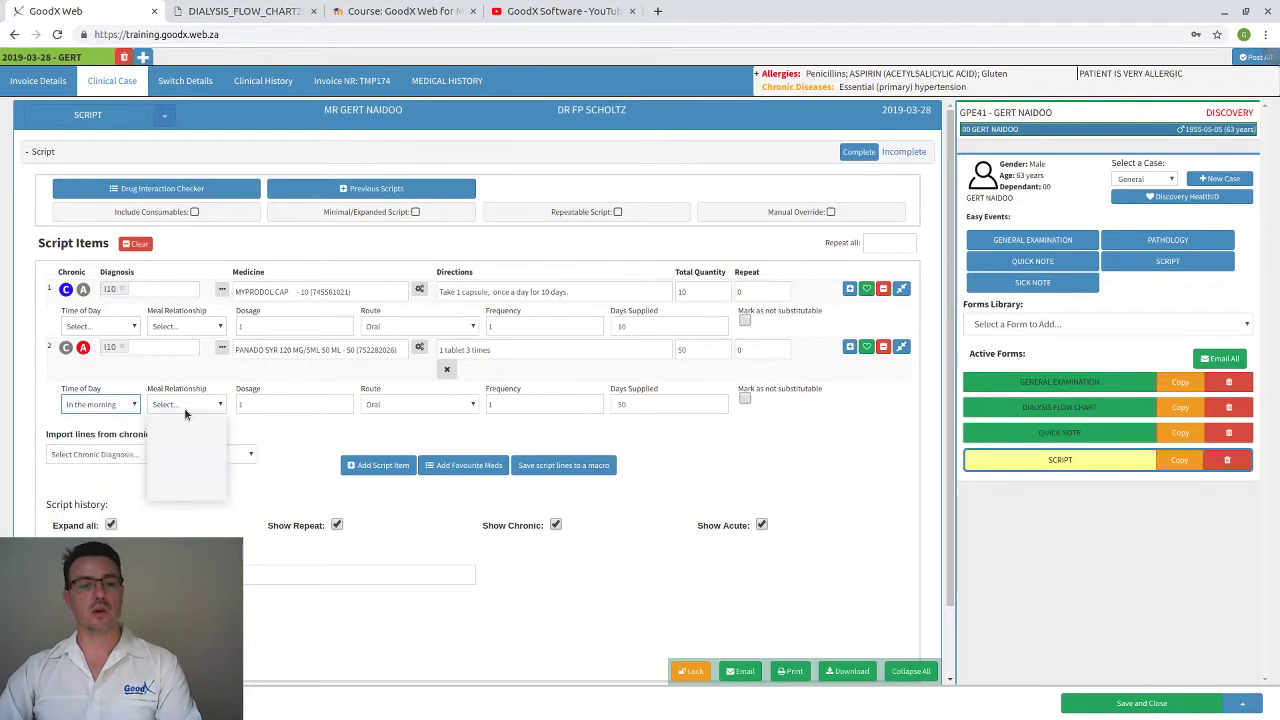
pyautogui.click(182, 439)
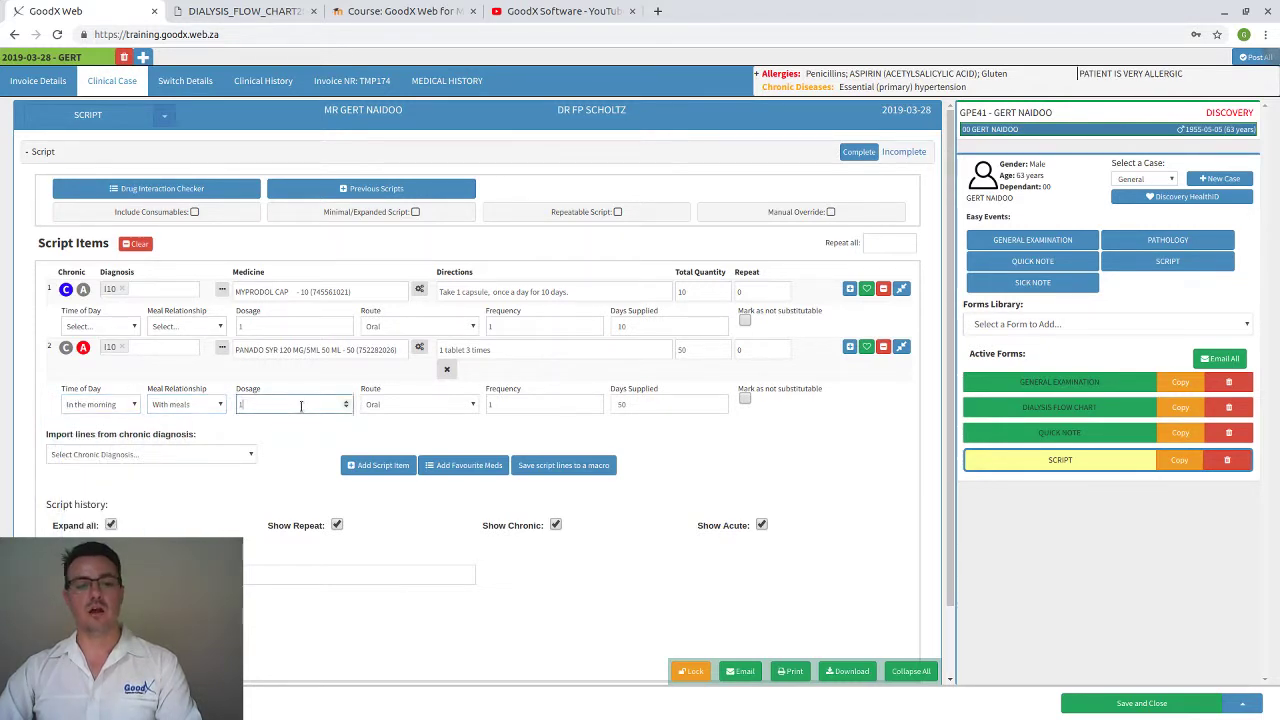
pyautogui.click(411, 404)
pyautogui.click(527, 408)
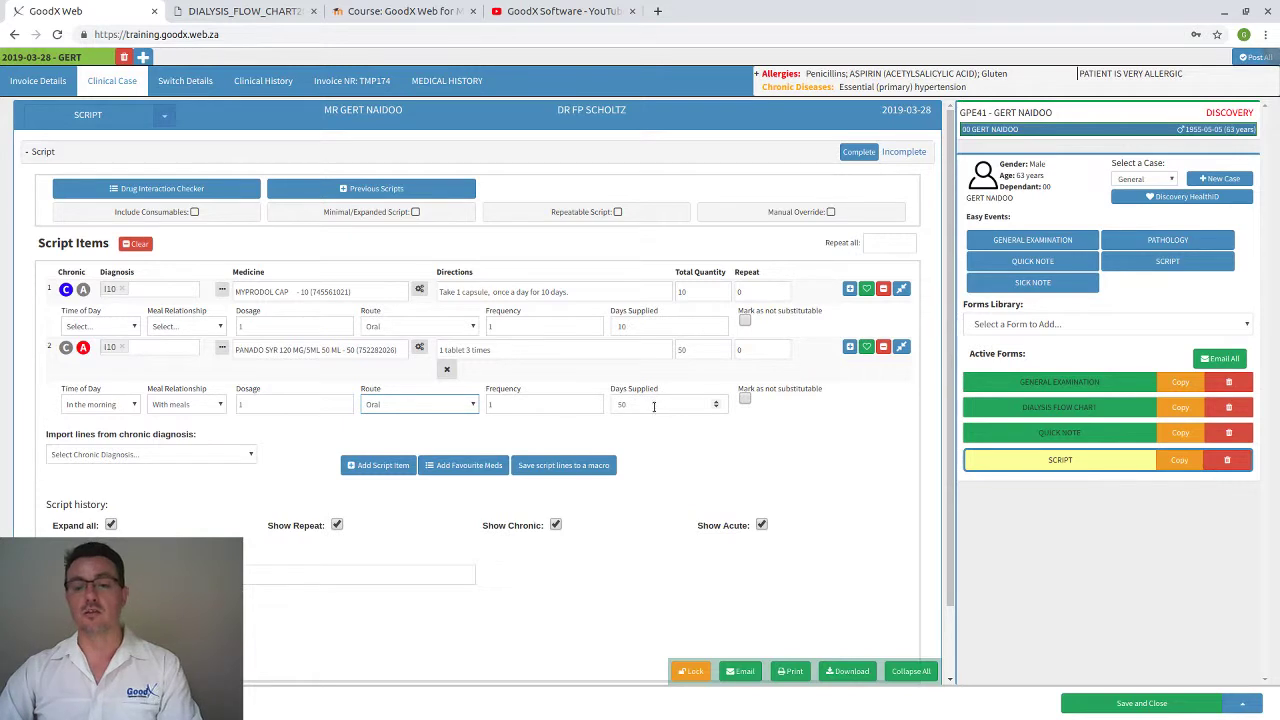
pyautogui.click(744, 399)
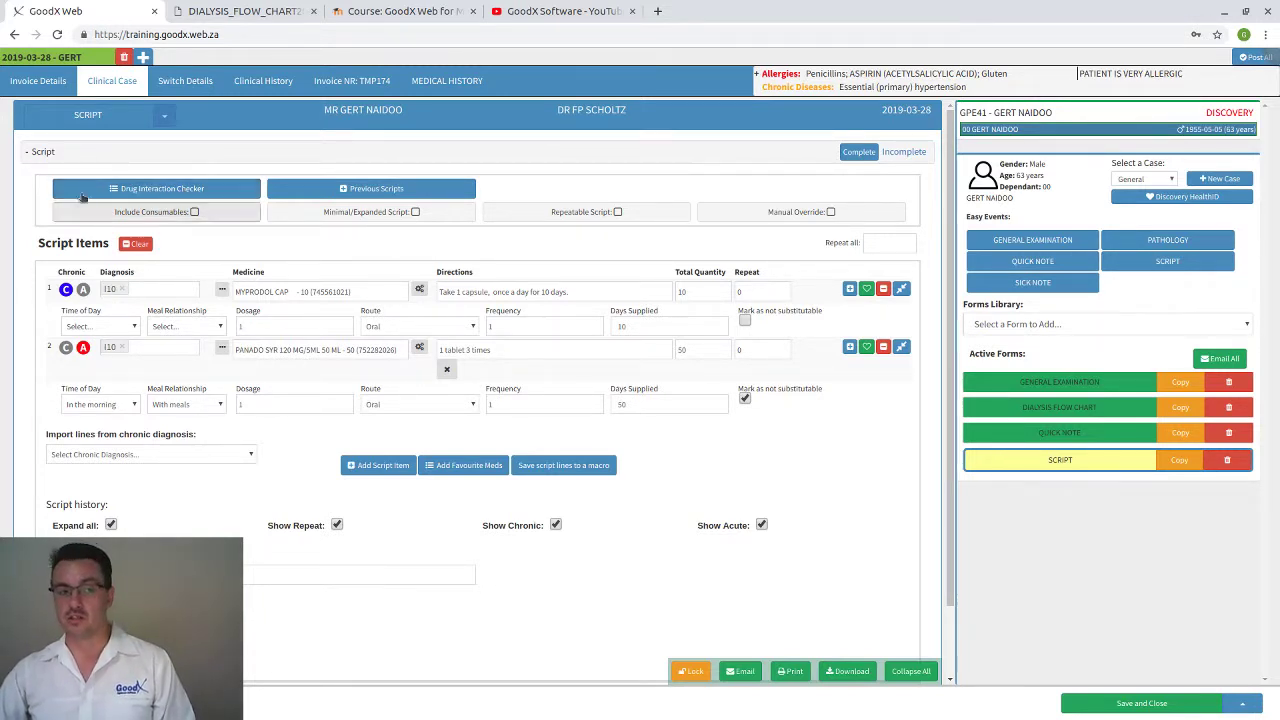
# Step: Run the drug interaction check on the script and review the interactions and side effects of Myprodol and Panado
pyautogui.click(150, 190)
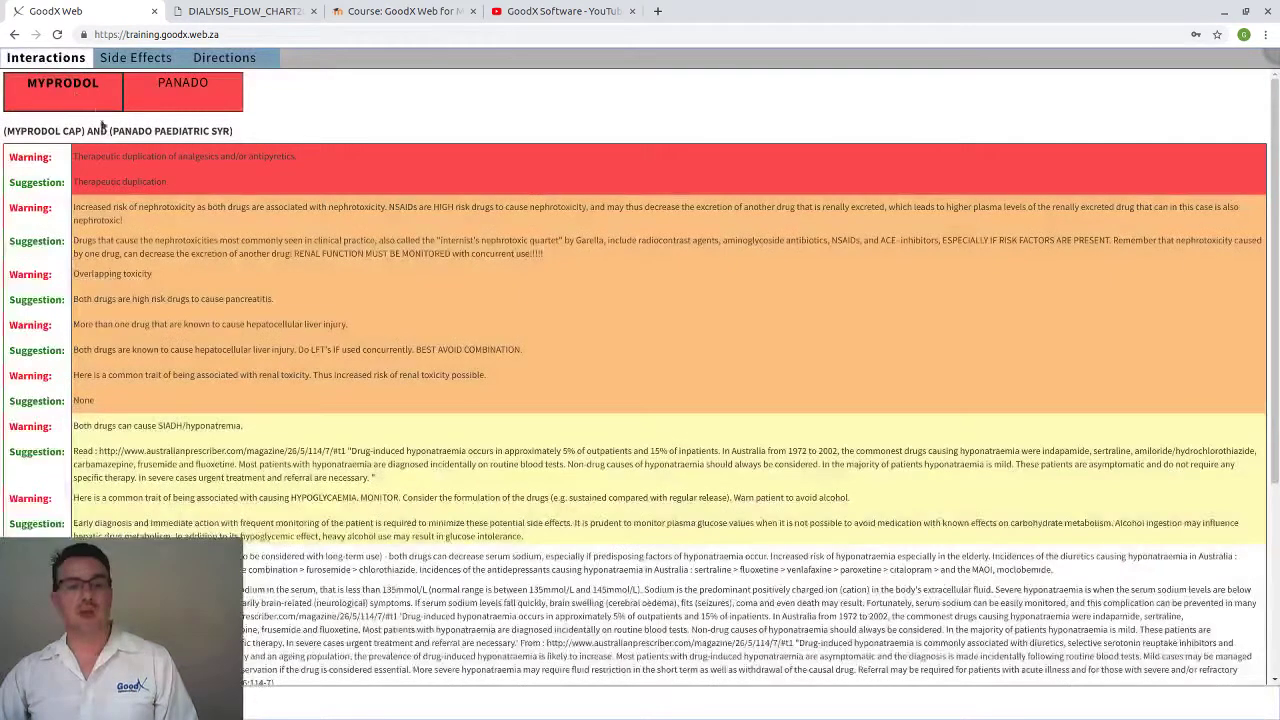
pyautogui.click(157, 103)
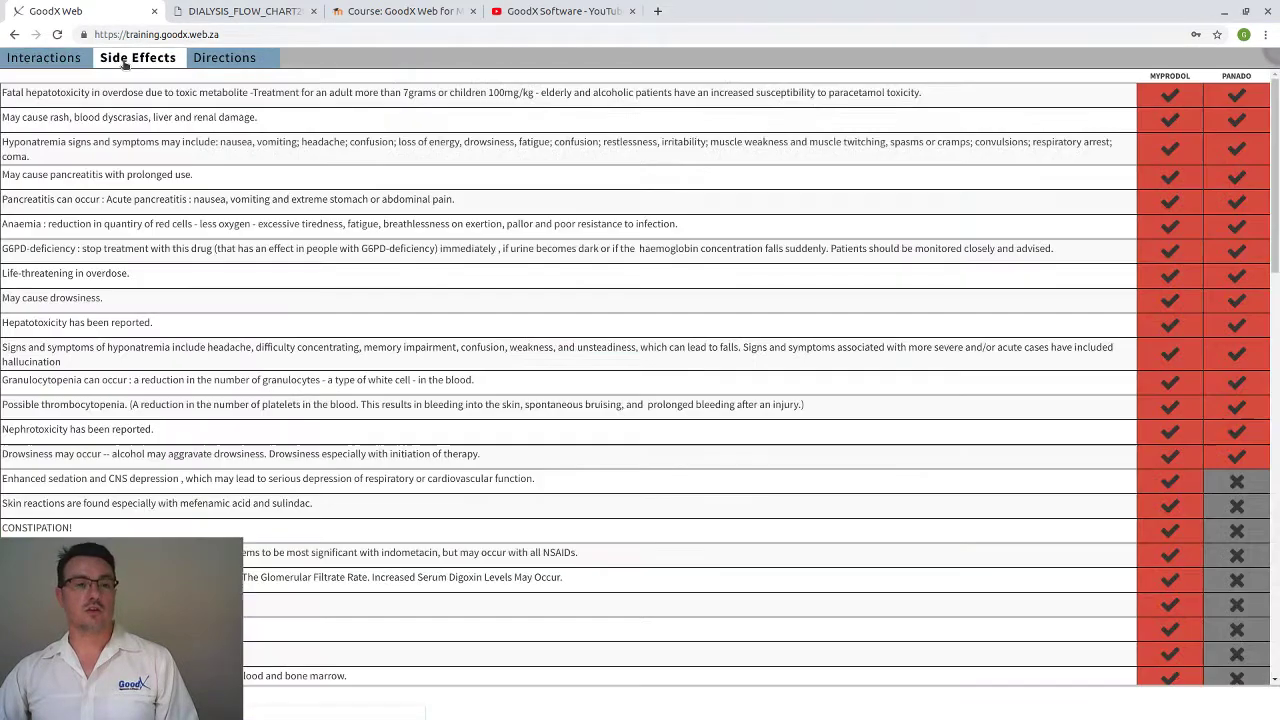
pyautogui.click(124, 64)
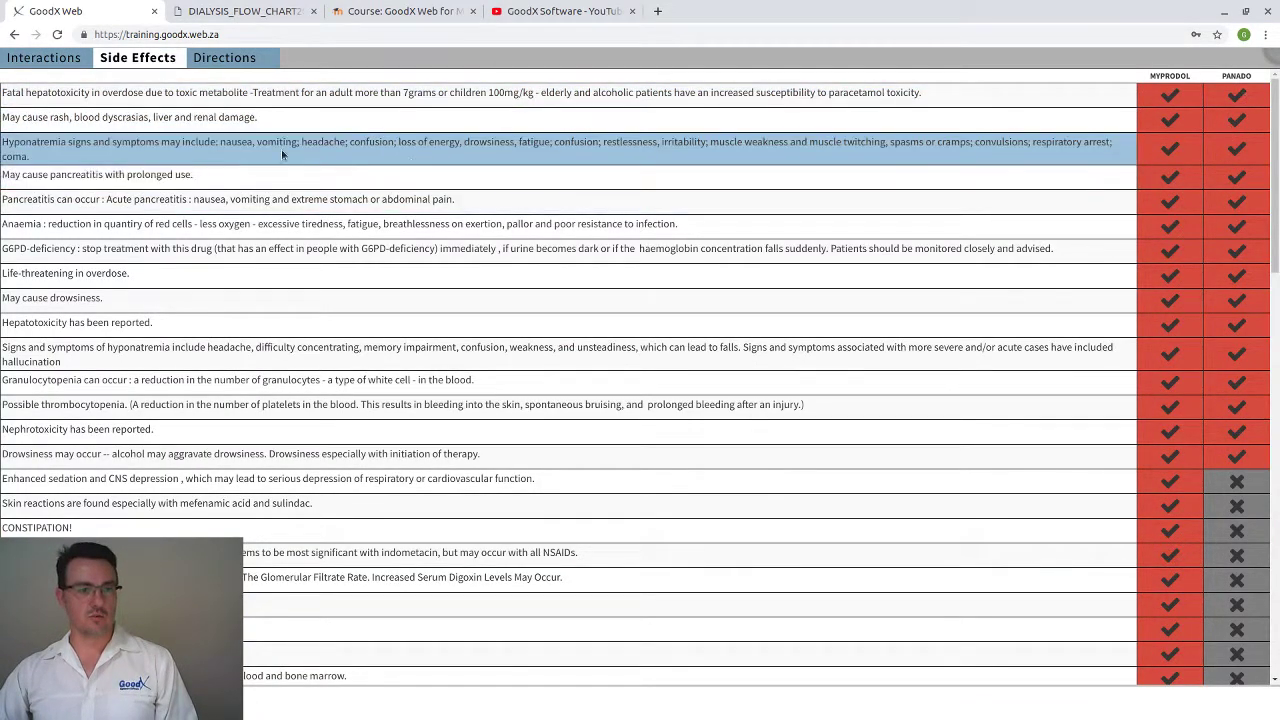
pyautogui.scroll(-2, 196, 234)
pyautogui.scroll(-10, 196, 234)
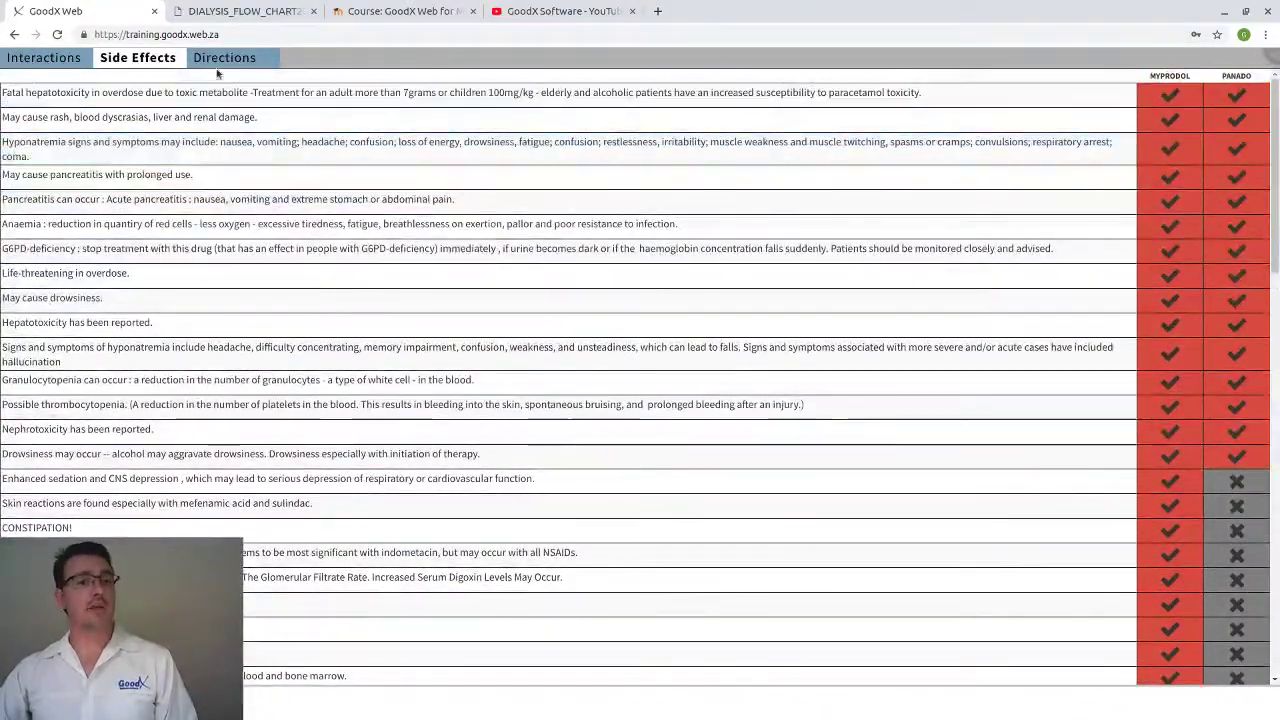
# Step: Review the patient directions for both Myprodol and Panado in the interaction checker
pyautogui.click(226, 58)
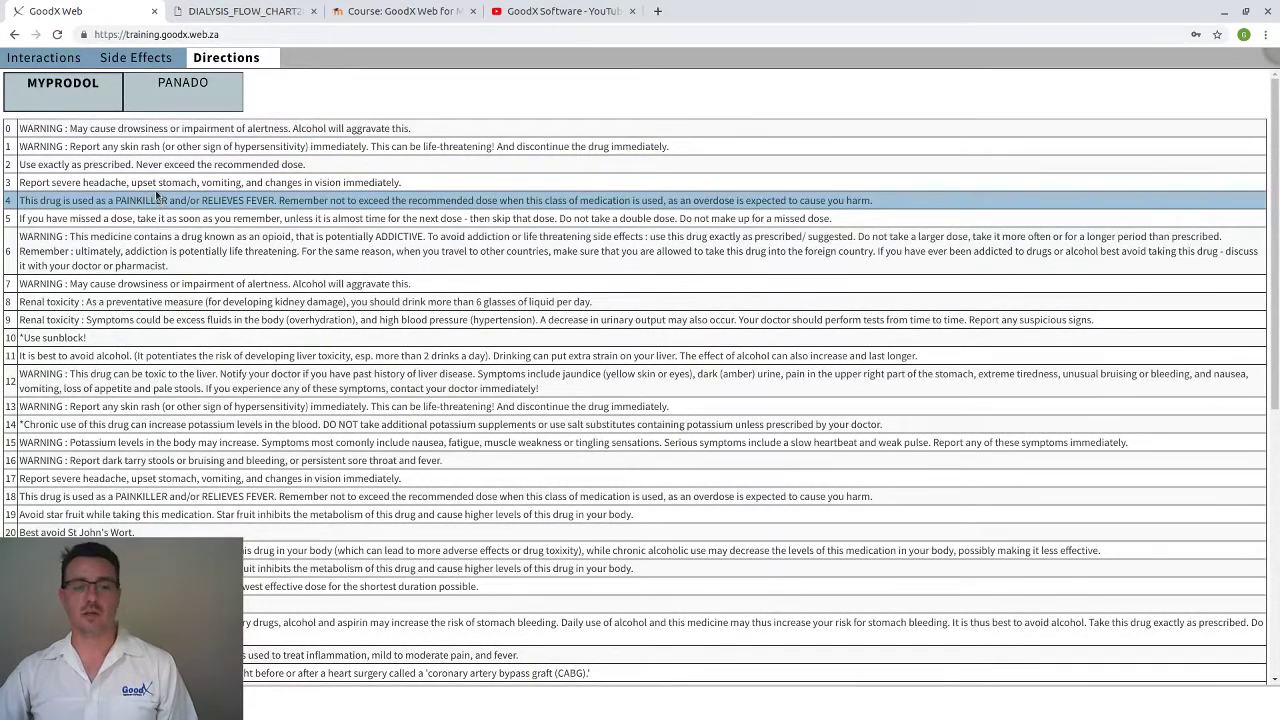
pyautogui.click(177, 91)
pyautogui.click(88, 97)
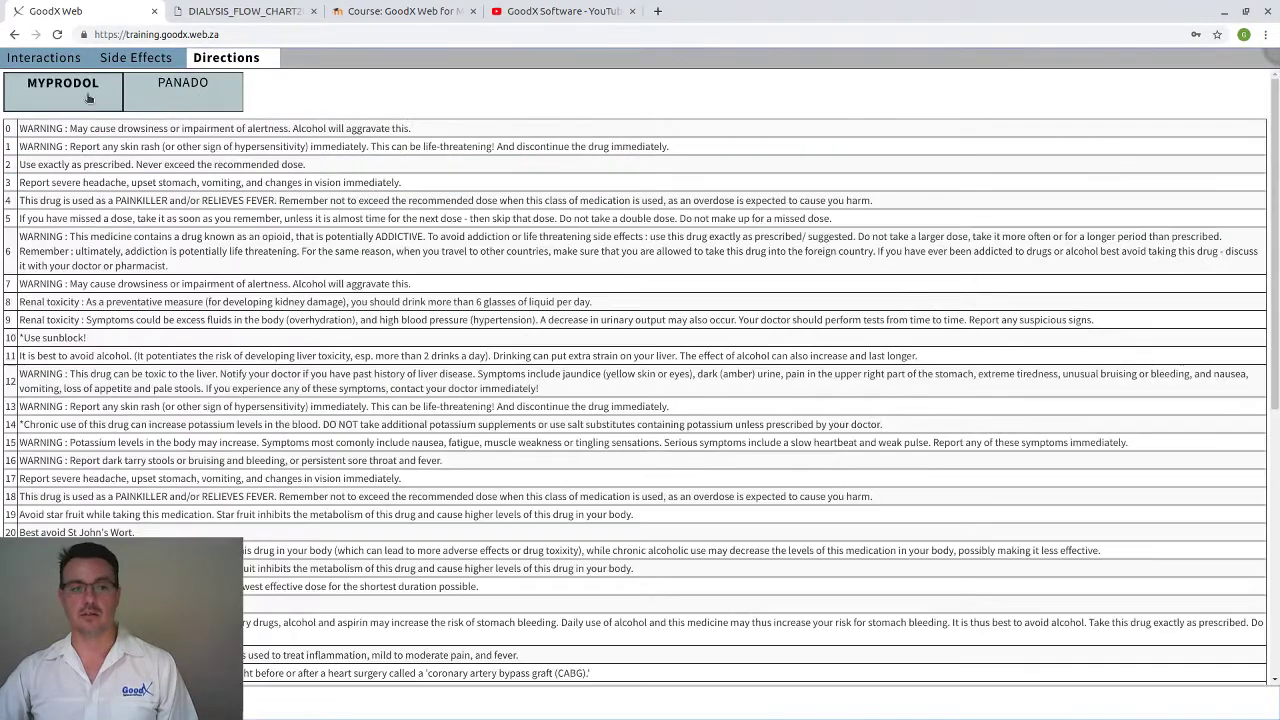
pyautogui.click(162, 100)
# Step: Look through the interactions, side effects and Panado directions again, and return to the script
pyautogui.click(50, 60)
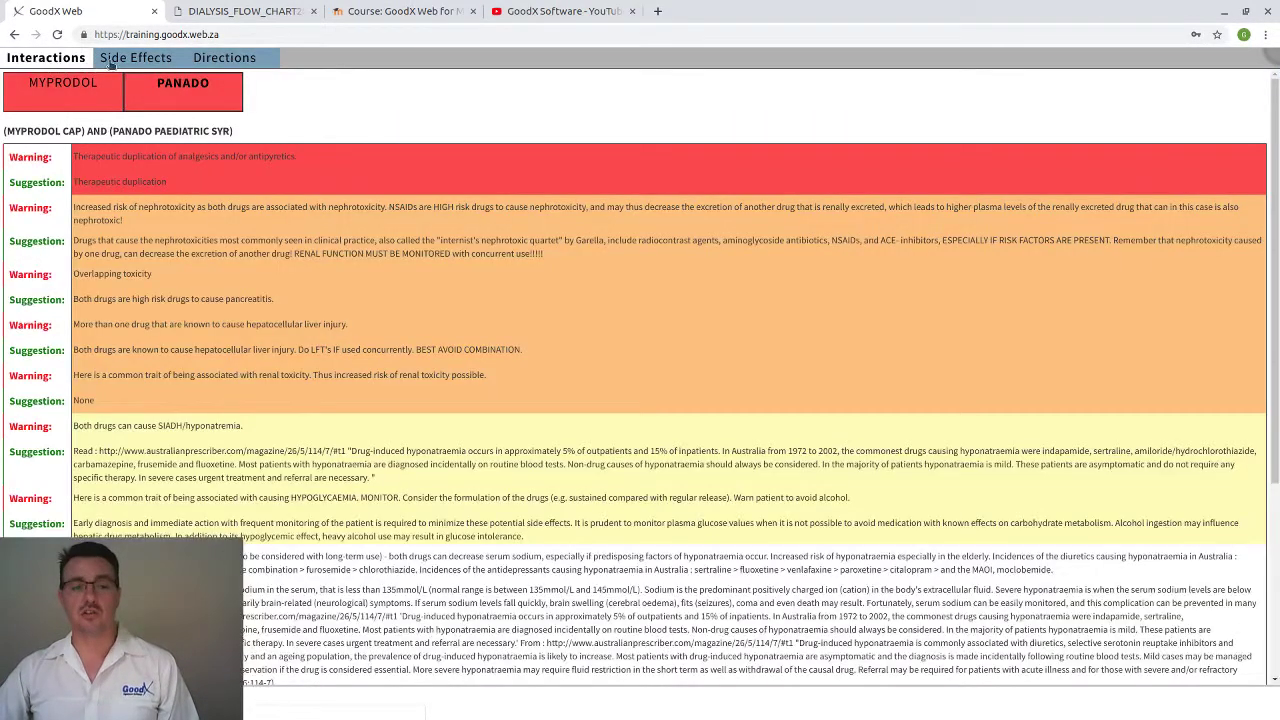
pyautogui.click(111, 62)
pyautogui.click(222, 62)
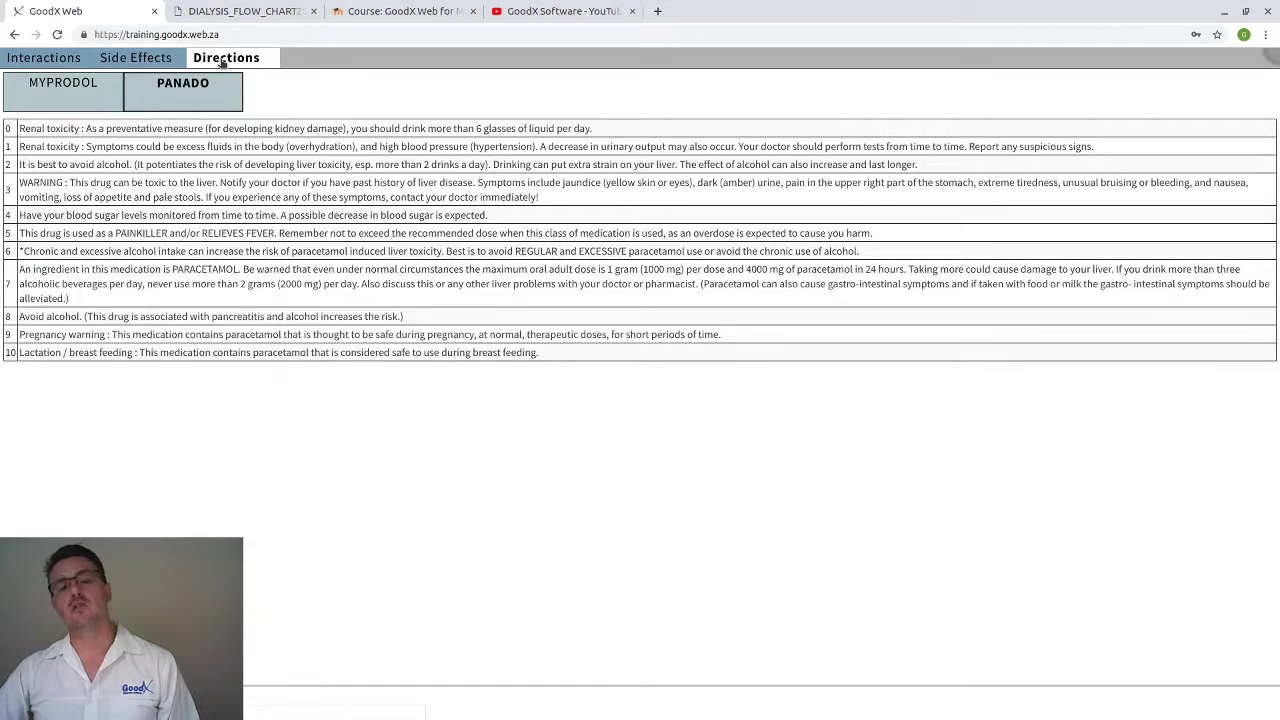
pyautogui.click(150, 63)
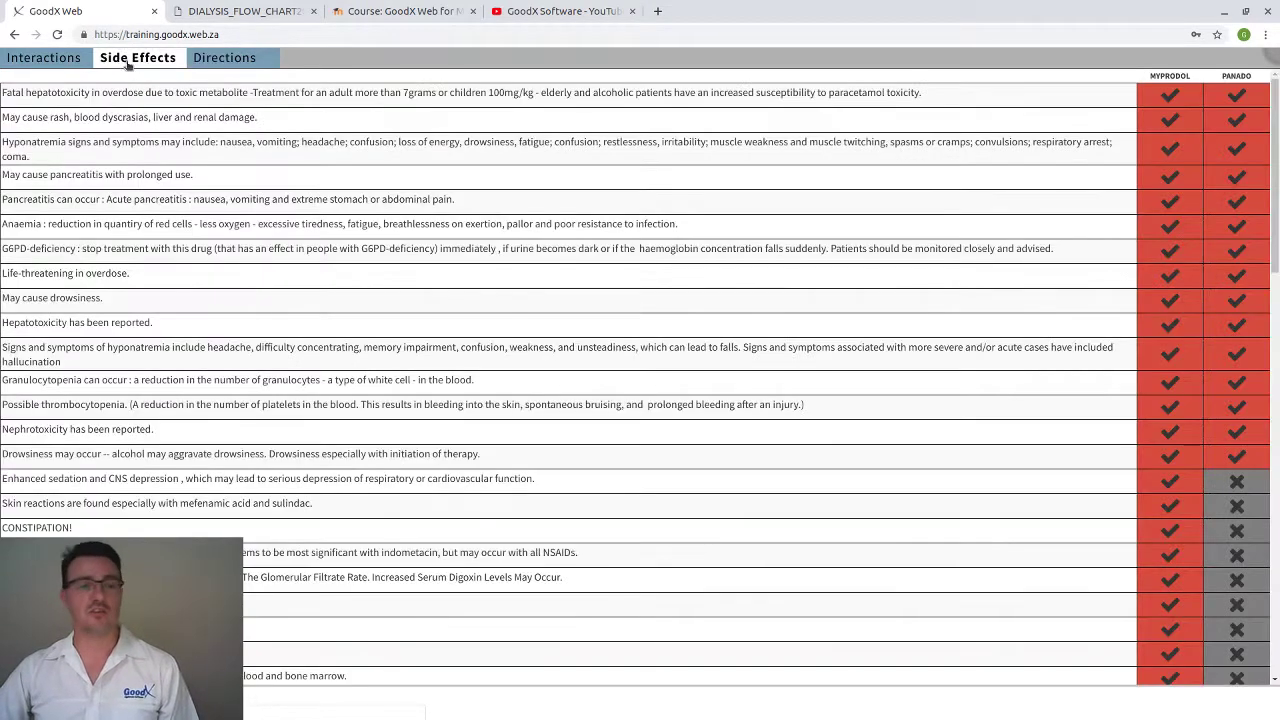
pyautogui.click(72, 64)
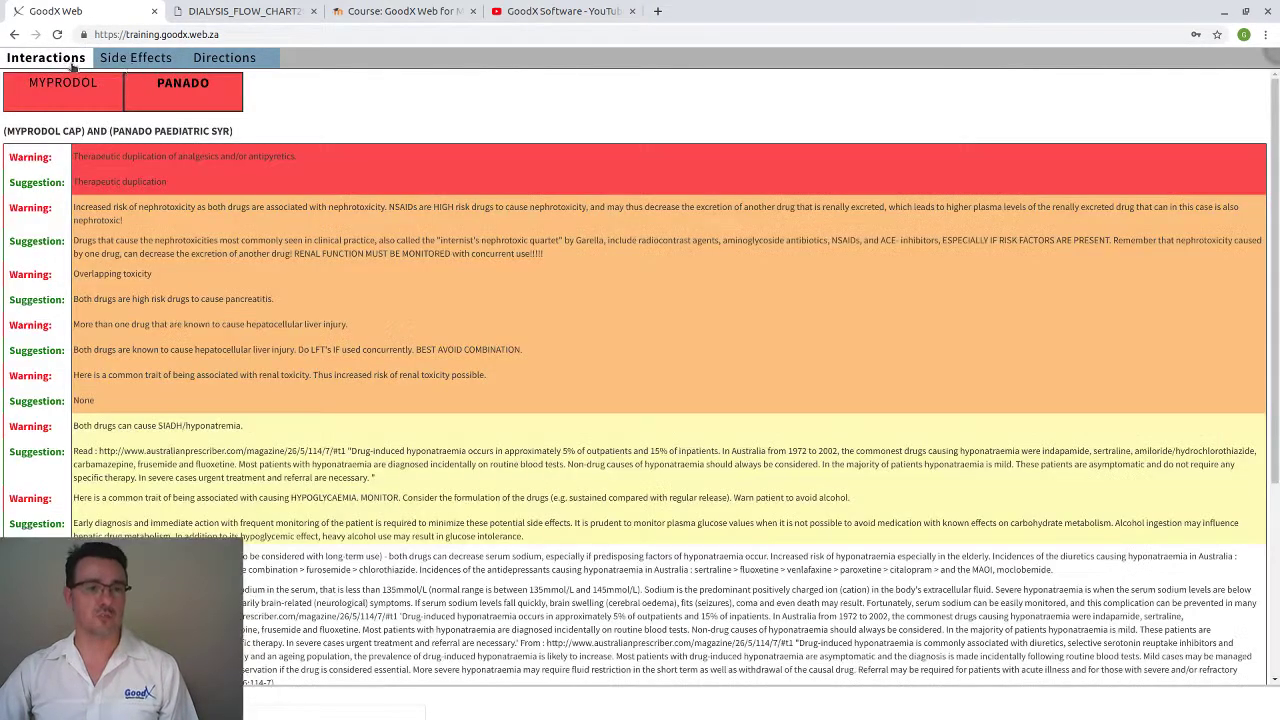
pyautogui.click(132, 63)
pyautogui.click(208, 60)
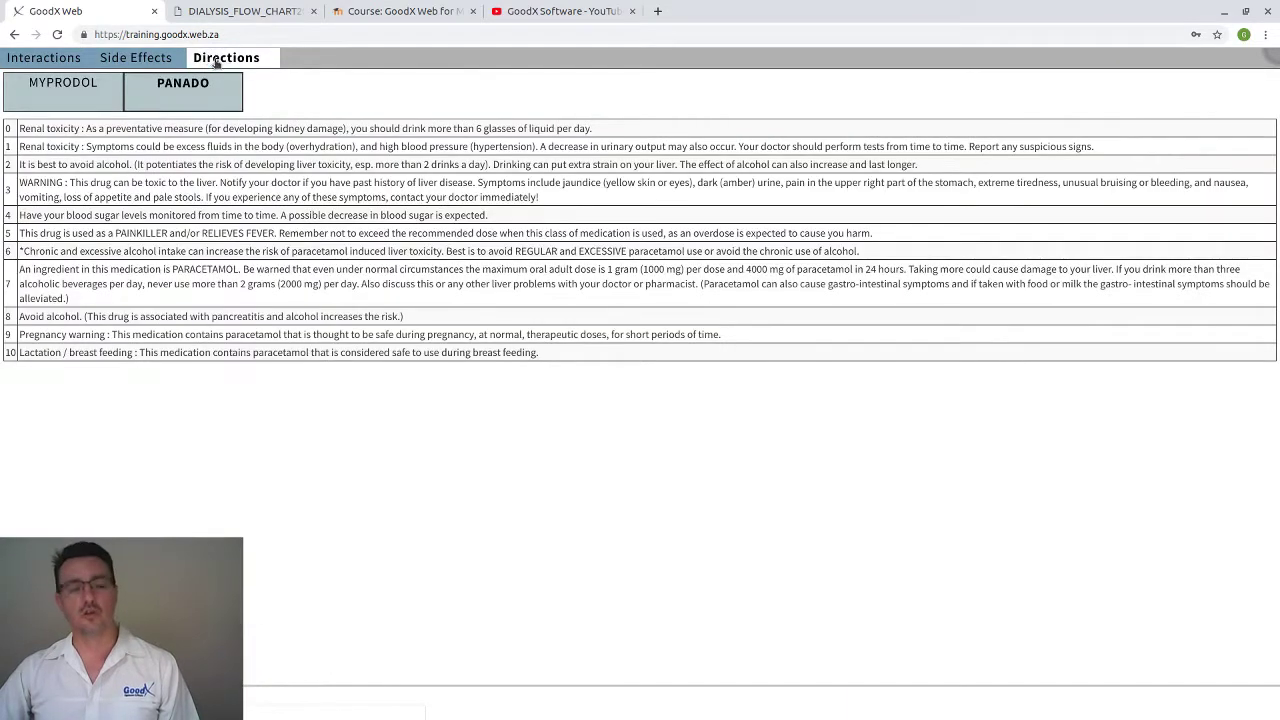
pyautogui.click(160, 63)
pyautogui.click(58, 64)
pyautogui.click(115, 60)
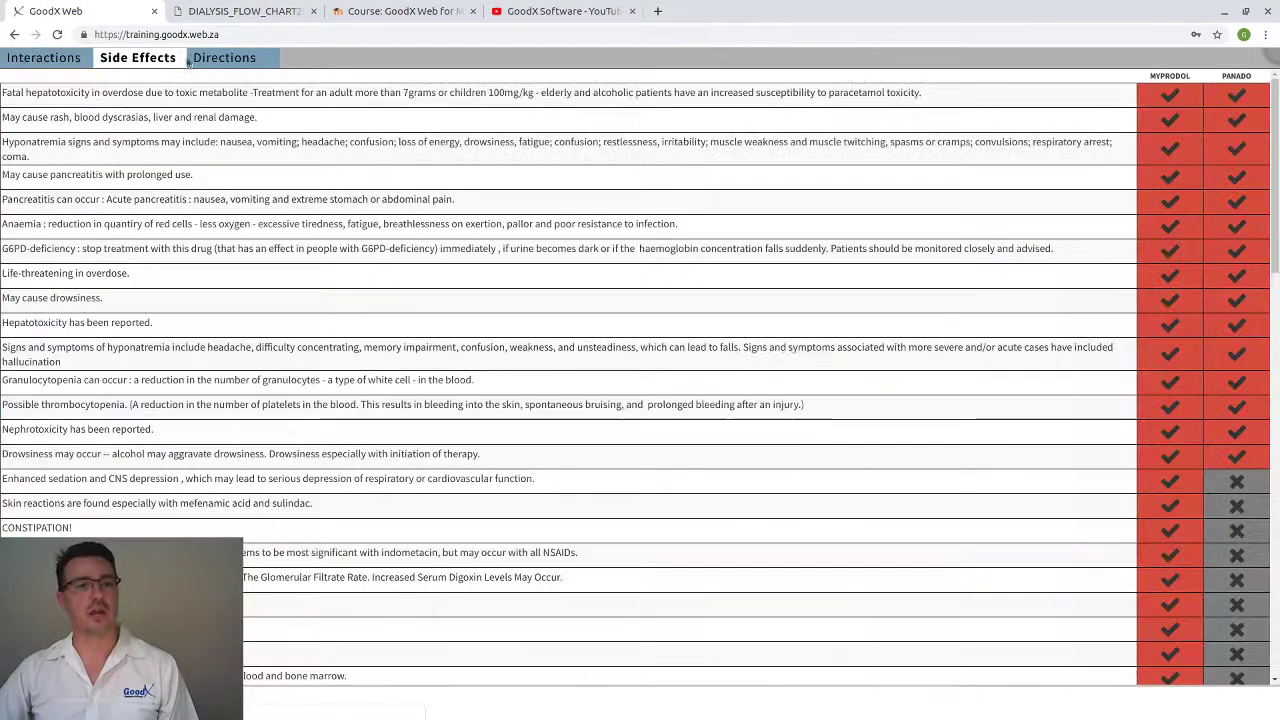
pyautogui.click(210, 60)
pyautogui.click(154, 60)
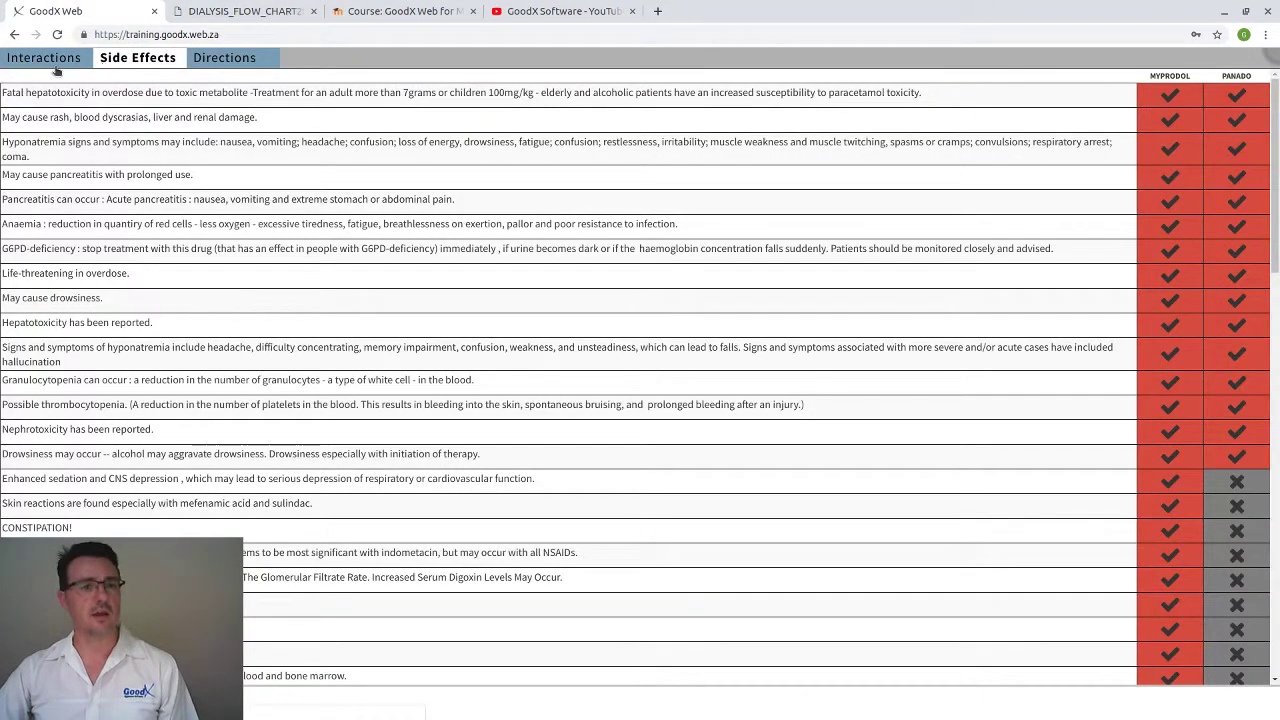
pyautogui.click(57, 66)
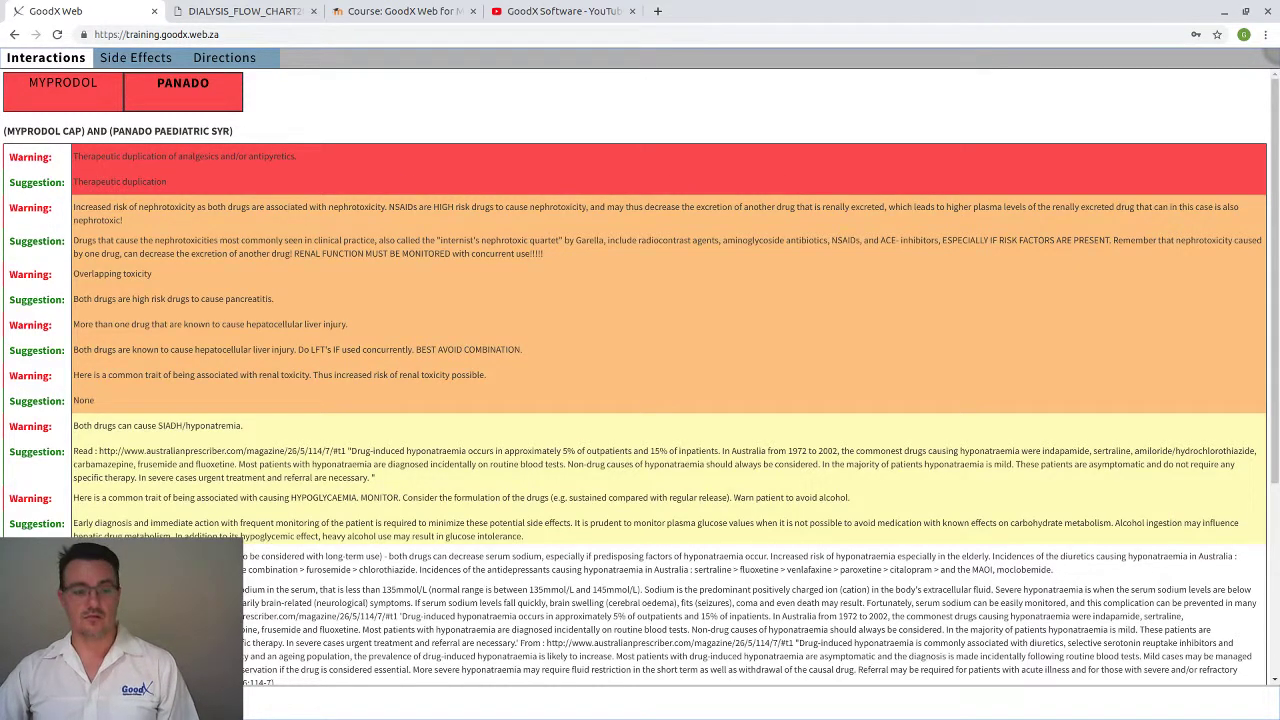
pyautogui.press('Escape')
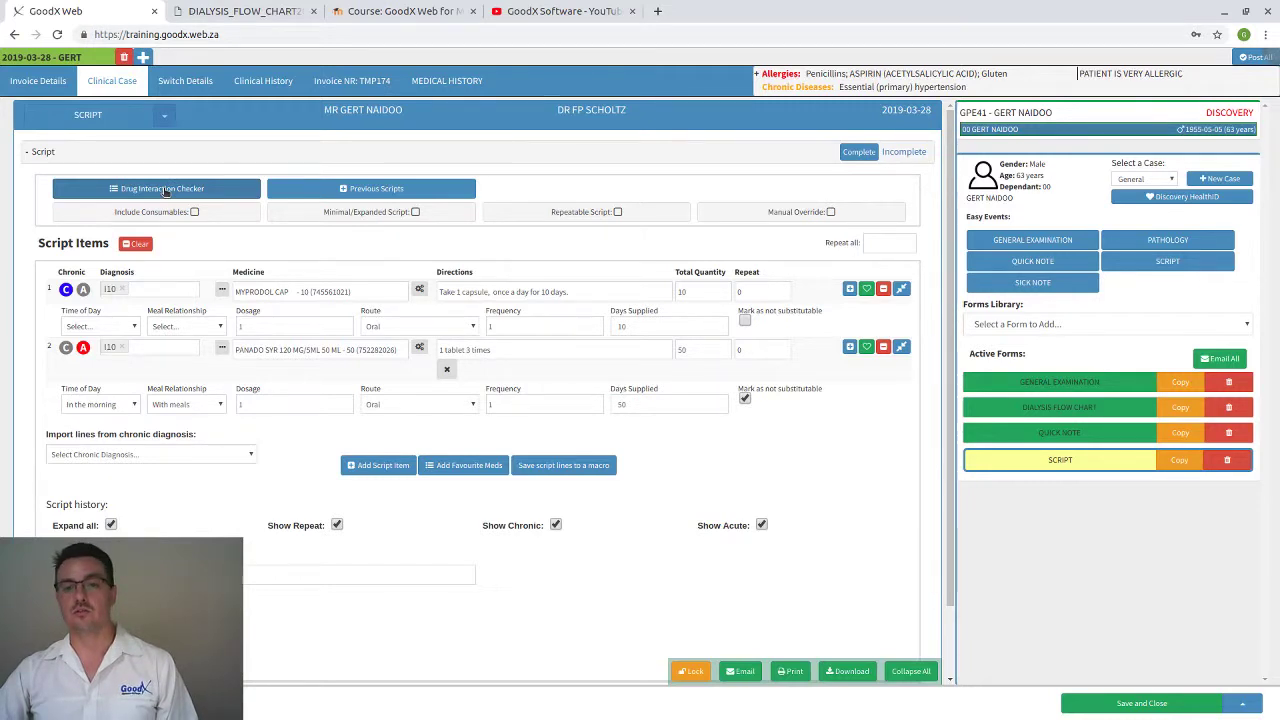
# Step: Draw and save a freehand doctor's signature on the script, and mark the script as complete
pyautogui.scroll(-1, 497, 364)
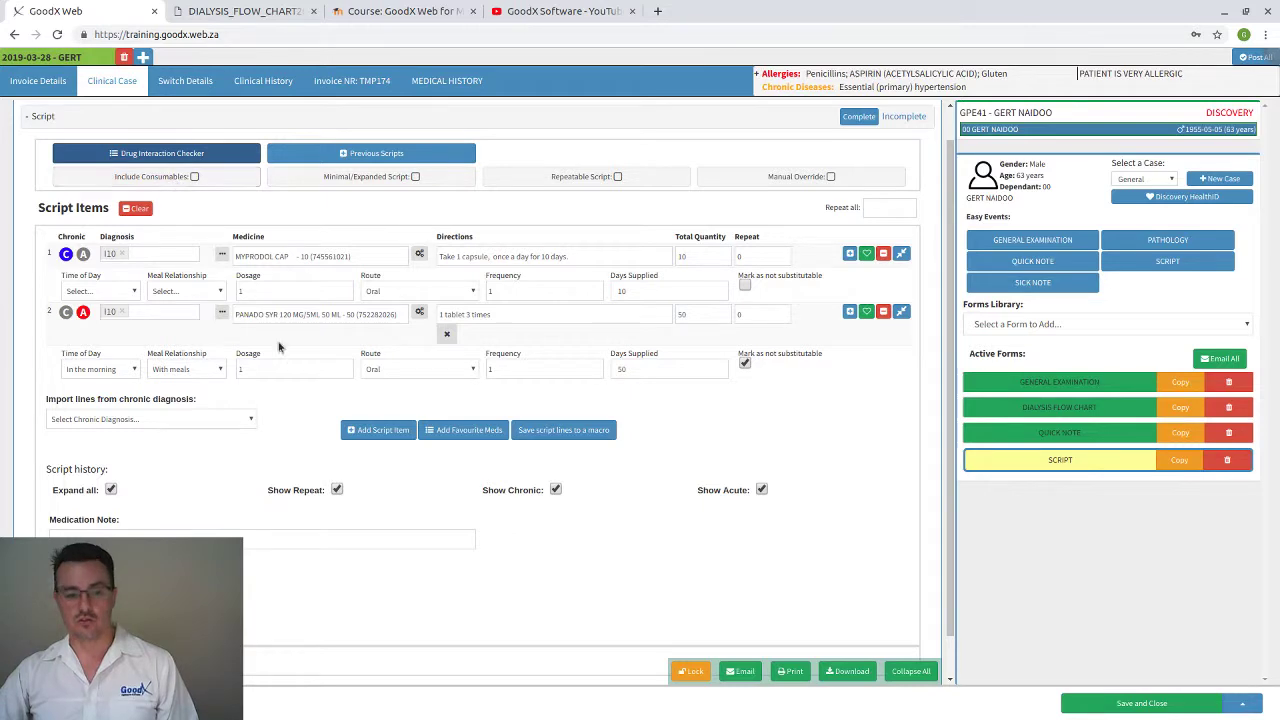
pyautogui.scroll(-1, 277, 340)
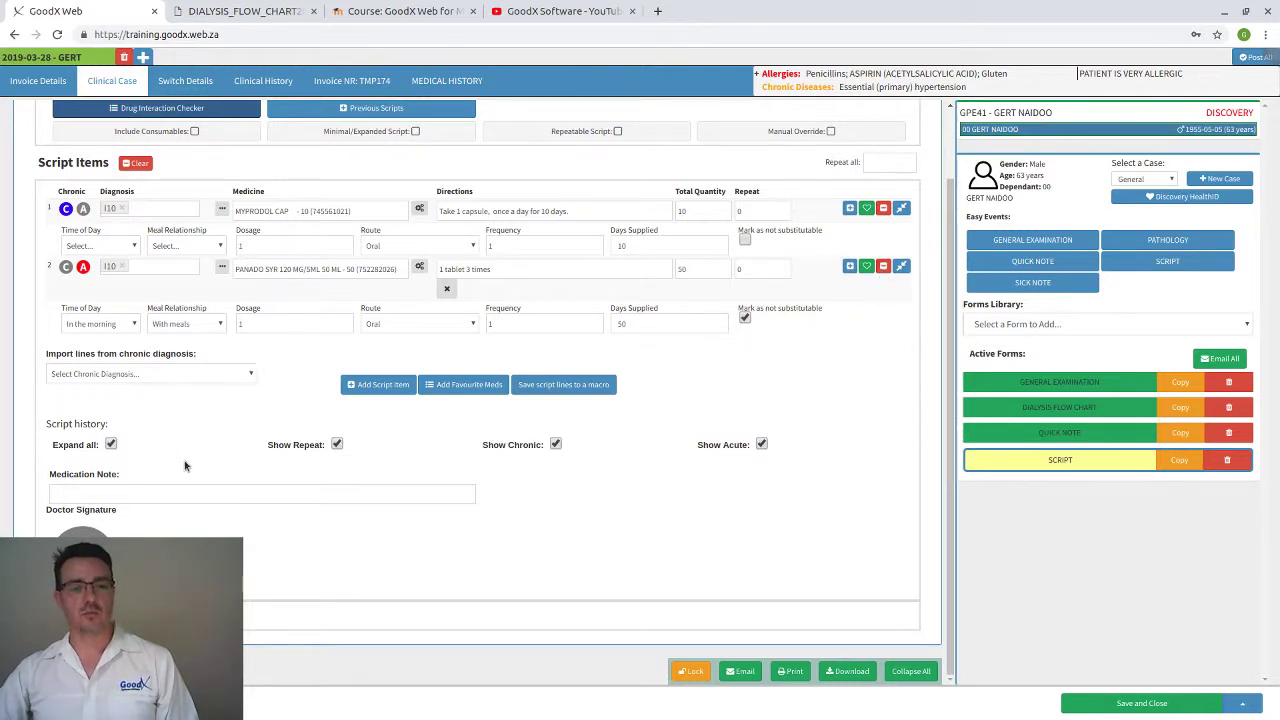
pyautogui.click(190, 490)
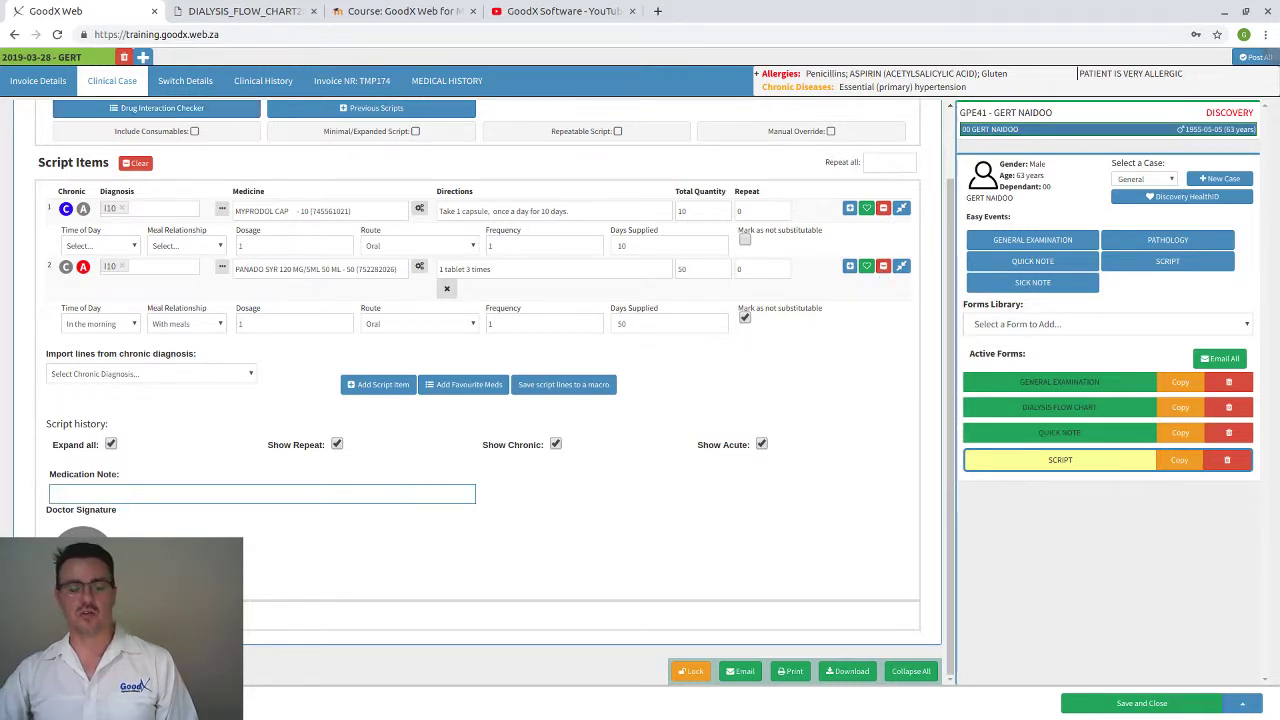
pyautogui.click(480, 560)
pyautogui.moveTo(490, 262); pyautogui.dragTo(652, 190)
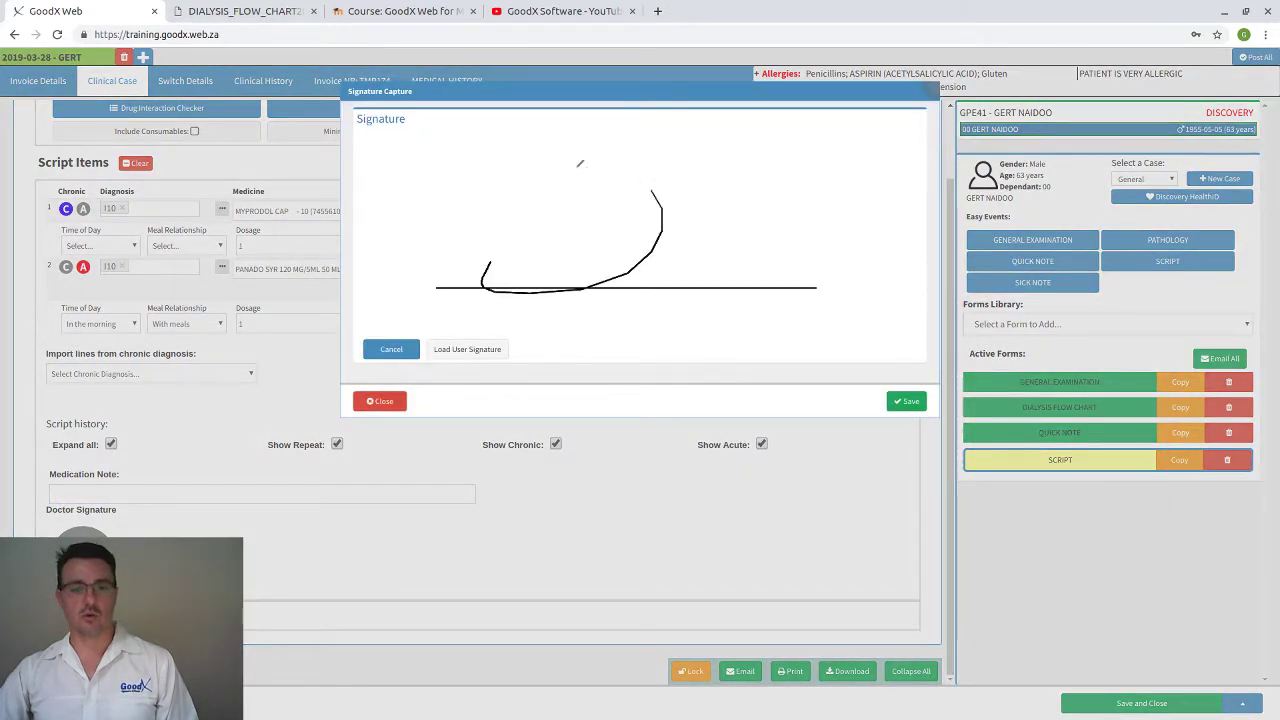
pyautogui.moveTo(579, 163)
pyautogui.mouseDown()
pyautogui.moveTo(710, 288)
pyautogui.moveTo(808, 287)
pyautogui.mouseUp()
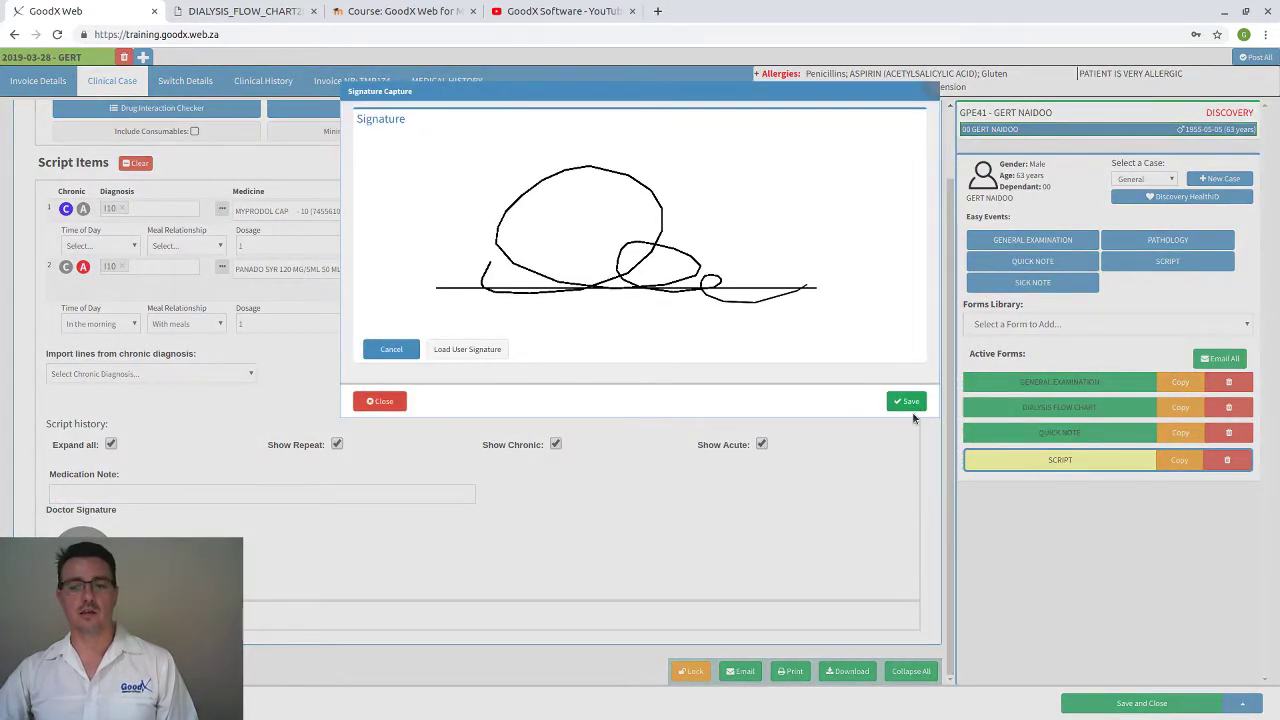
pyautogui.click(908, 401)
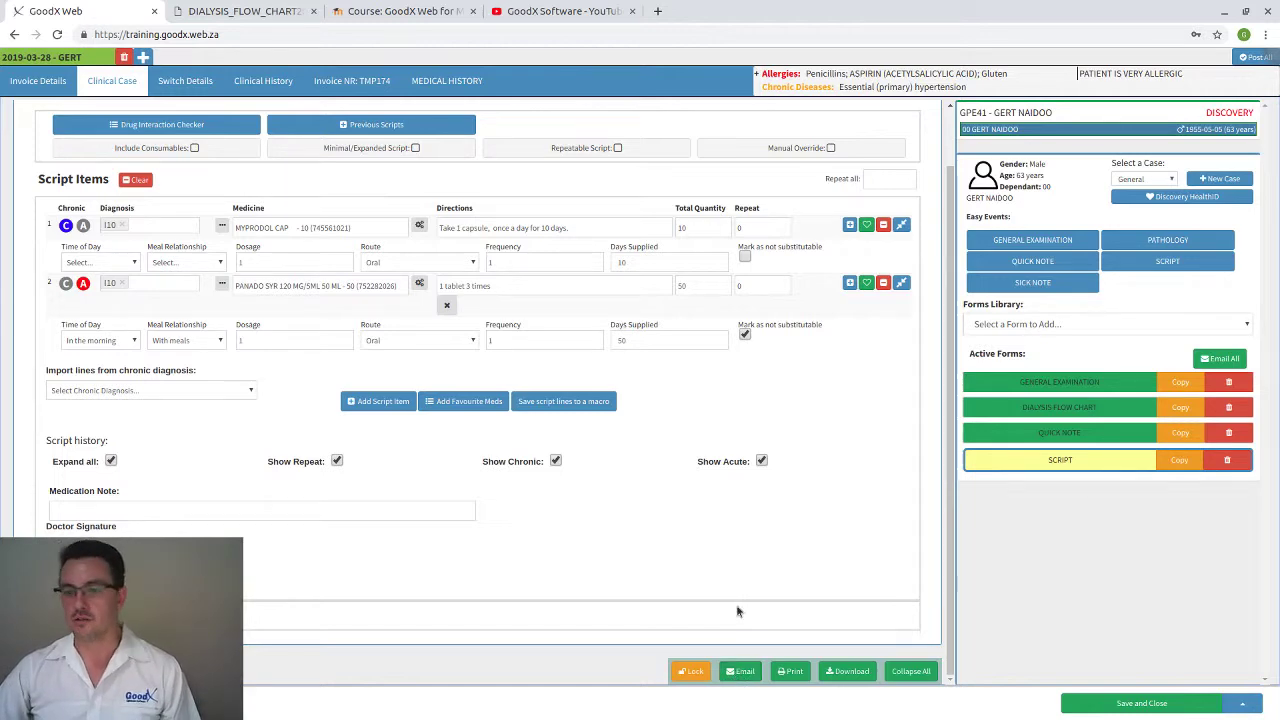
pyautogui.scroll(2, 776, 495)
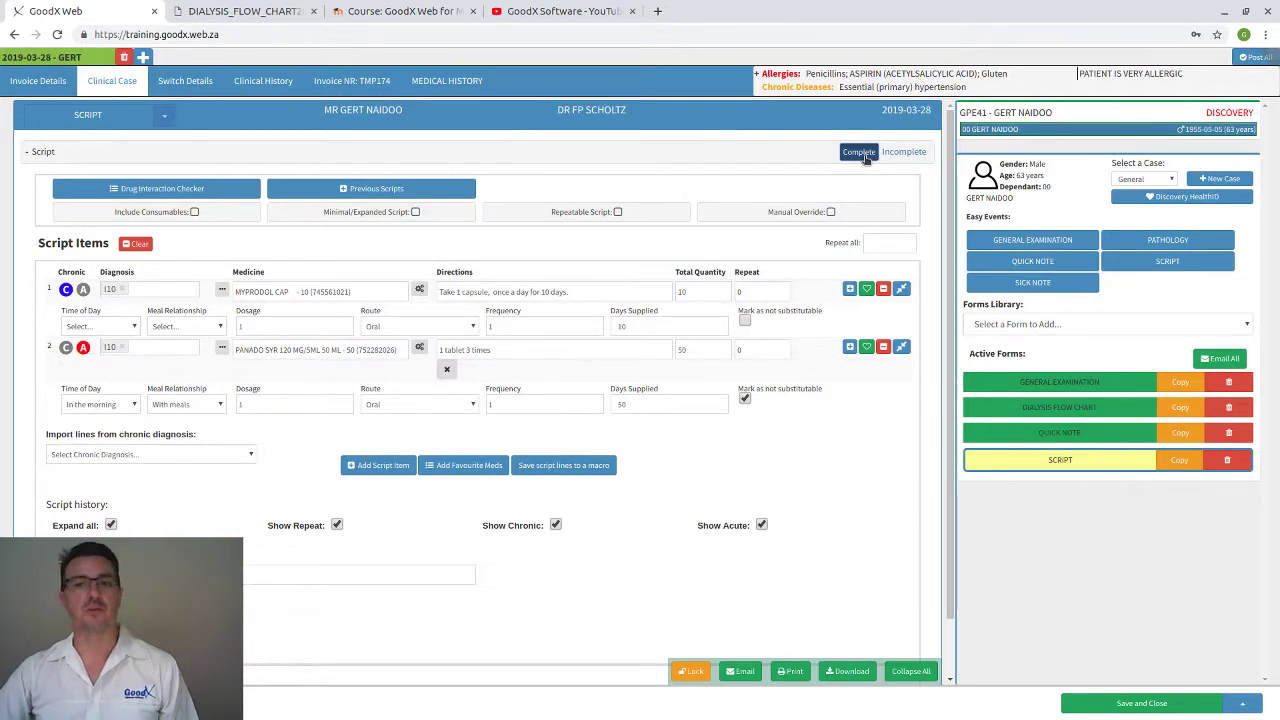
pyautogui.click(858, 152)
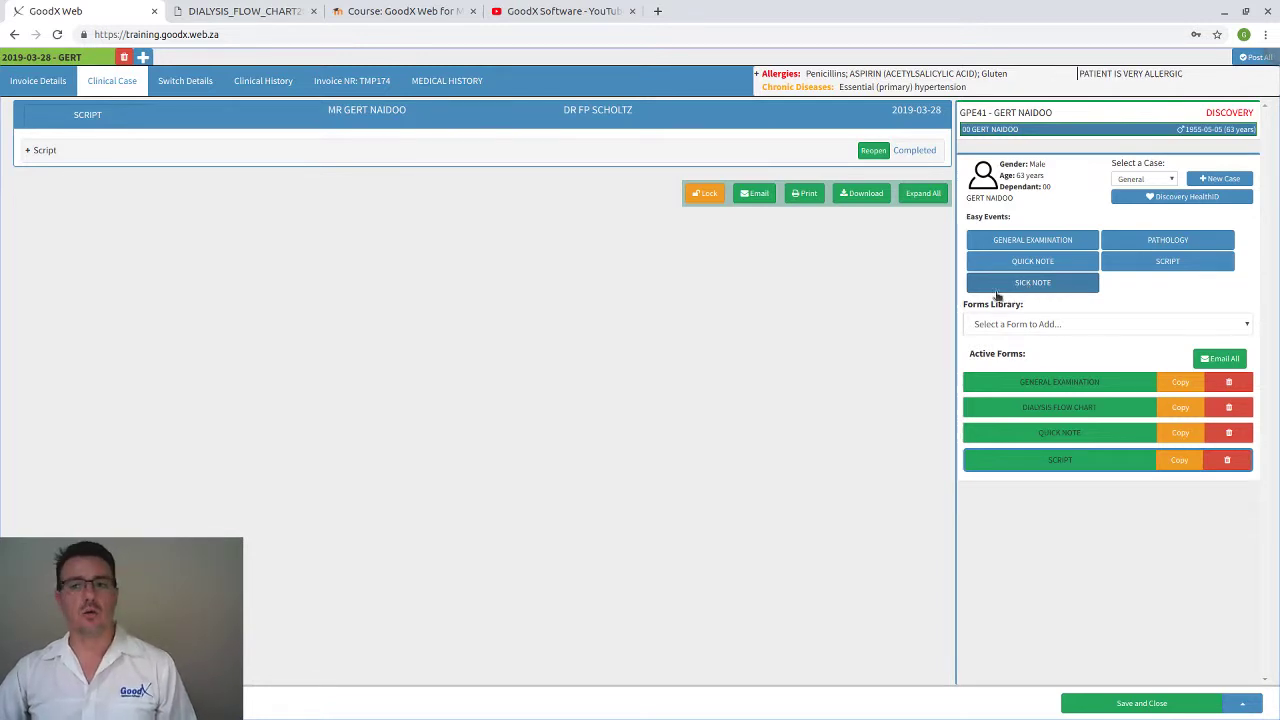
# Step: Add a Sick Note form to the case and check the patient's previous sick notes
pyautogui.click(1045, 287)
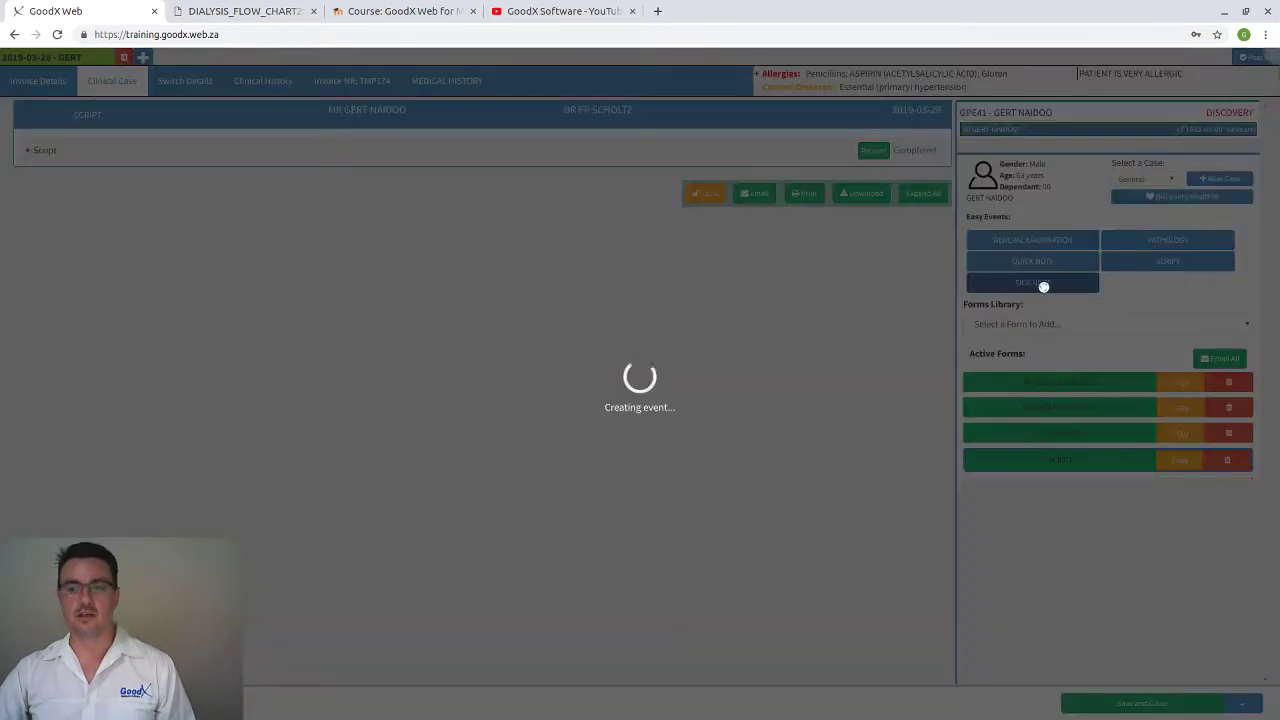
pyautogui.click(130, 190)
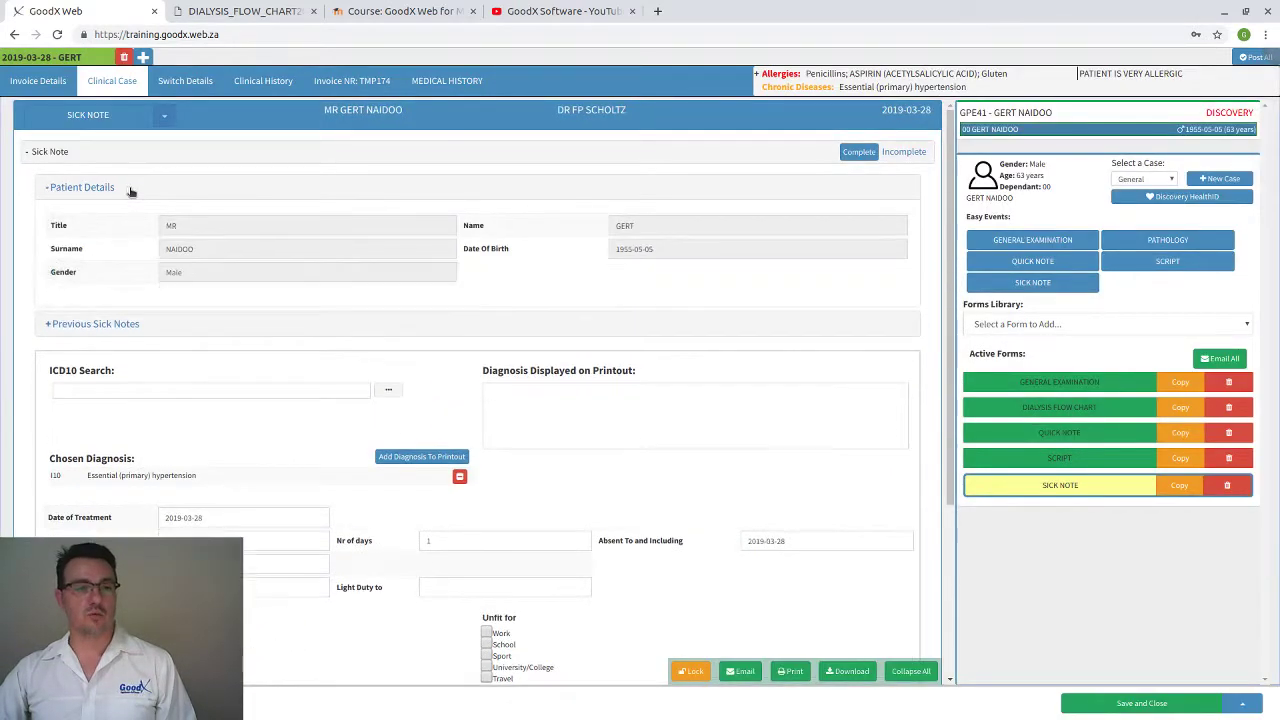
pyautogui.click(97, 328)
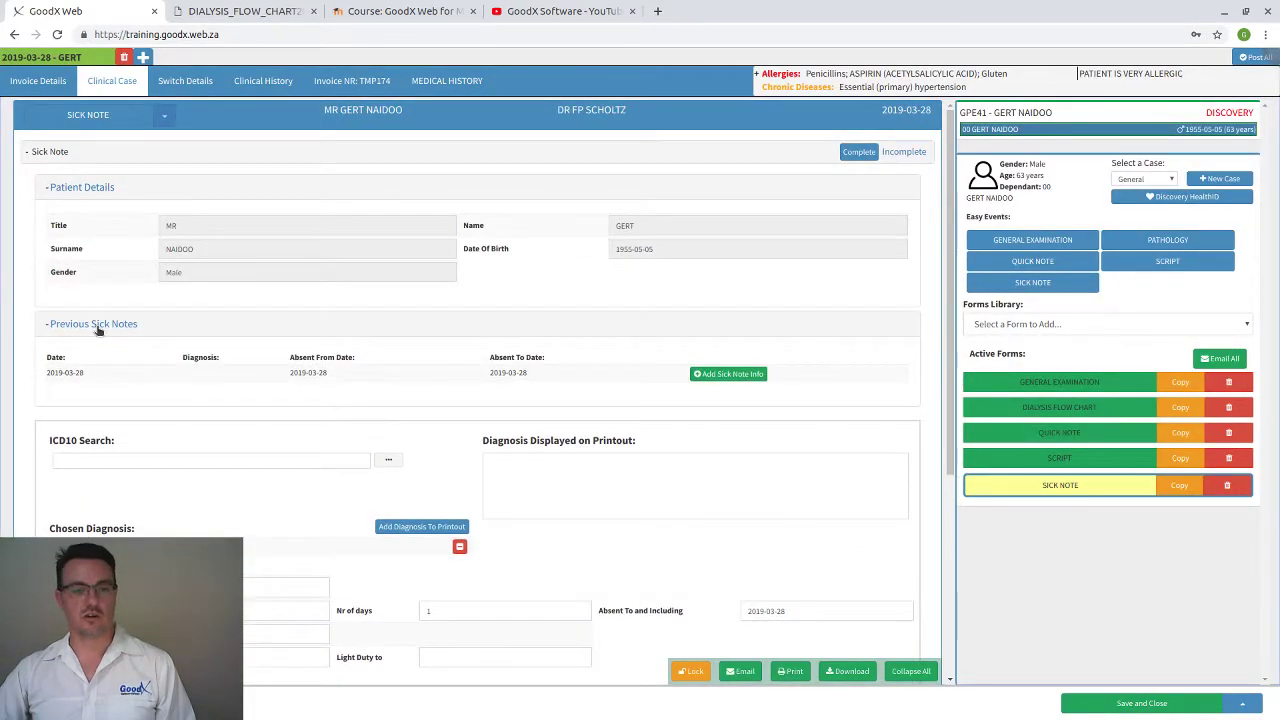
pyautogui.click(97, 324)
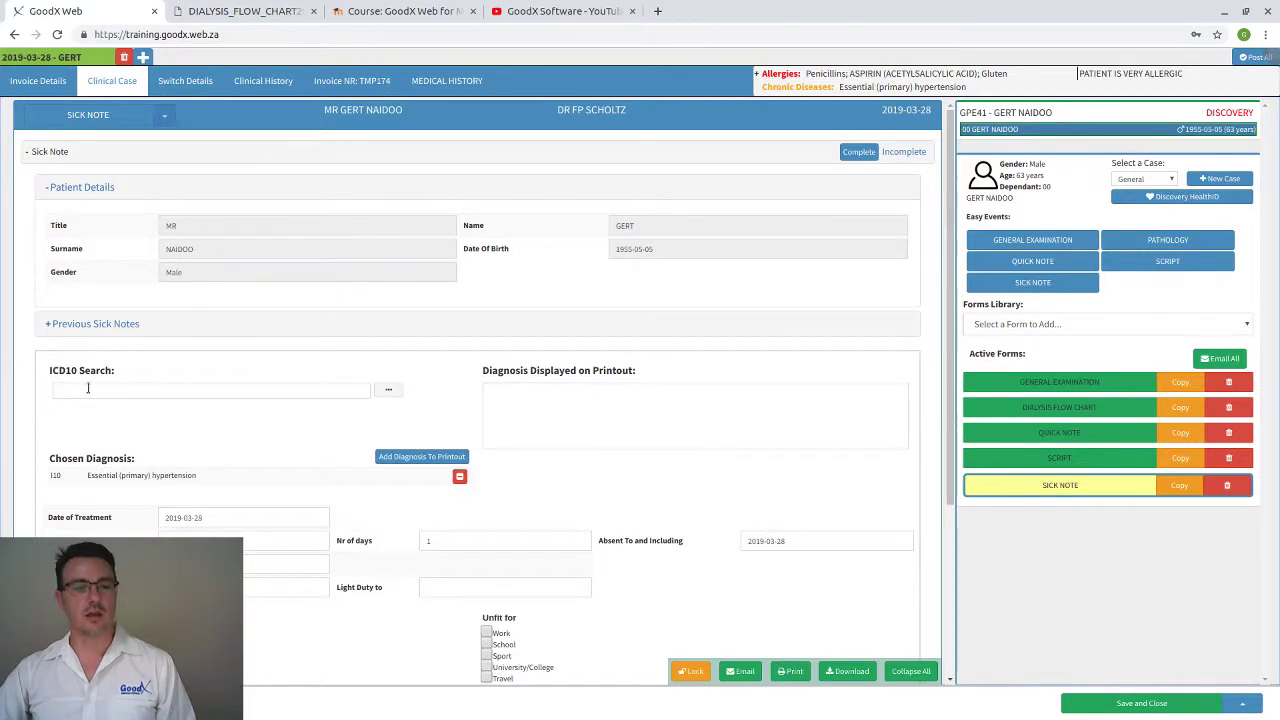
# Step: Review the diagnosis search, the chosen diagnosis and the diagnosis text displayed on the sick note printout
pyautogui.click(88, 390)
pyautogui.moveTo(200, 478); pyautogui.dragTo(47, 487)
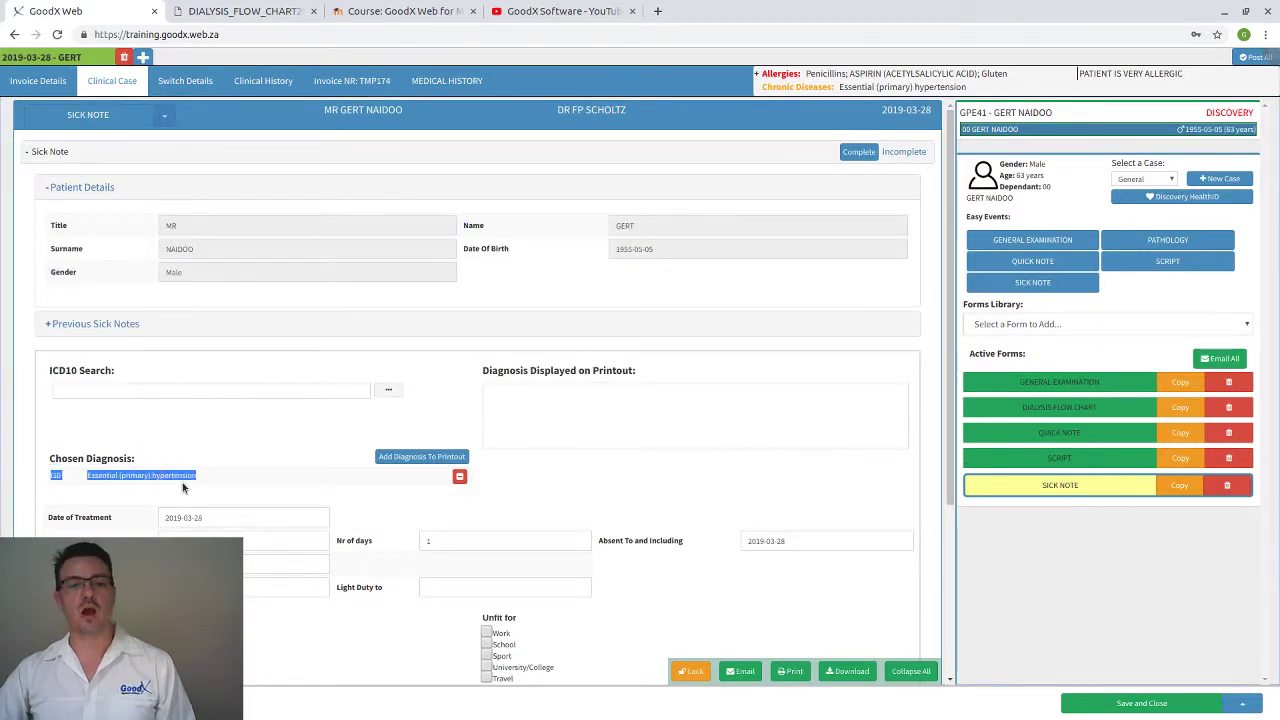
pyautogui.scroll(-1, 182, 487)
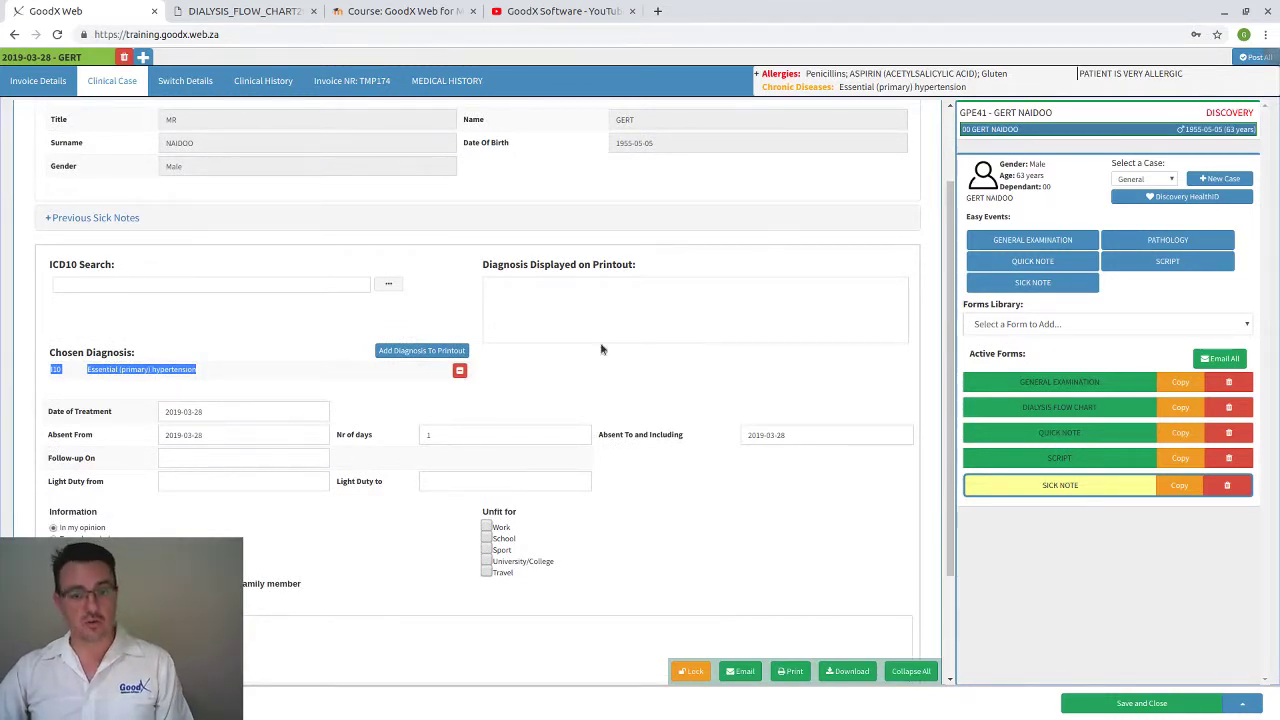
pyautogui.click(537, 294)
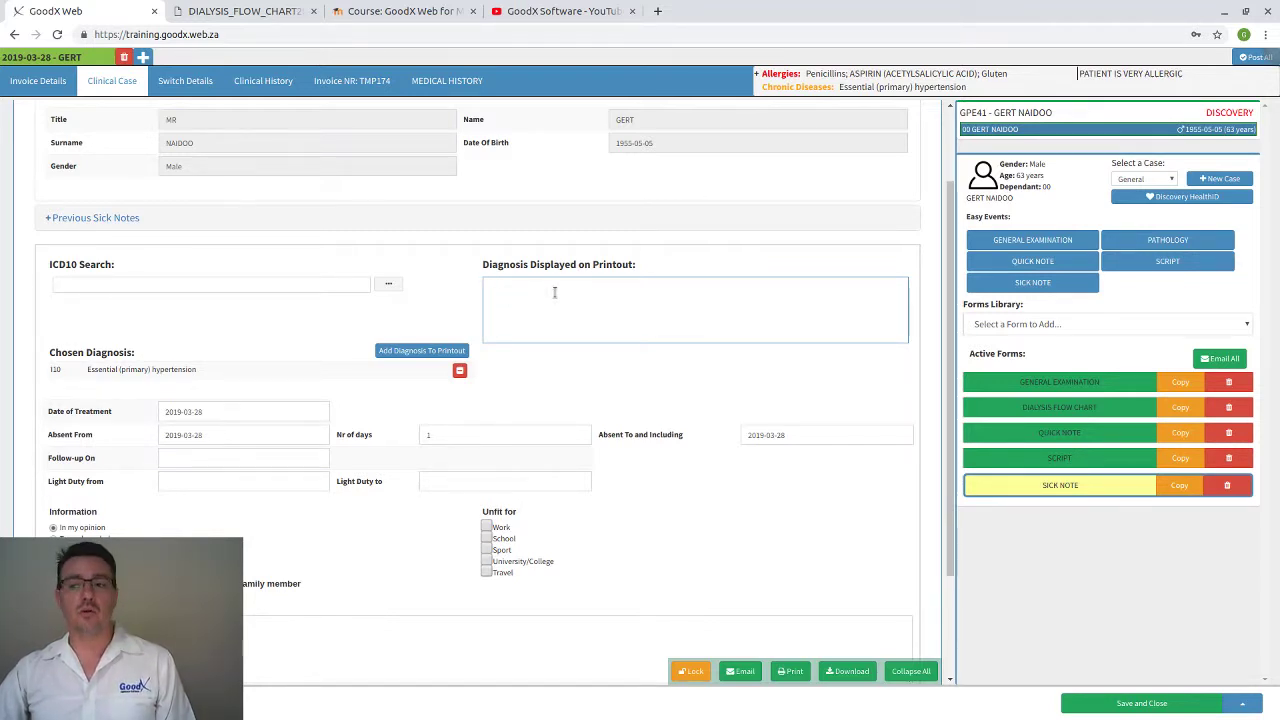
pyautogui.click(195, 369)
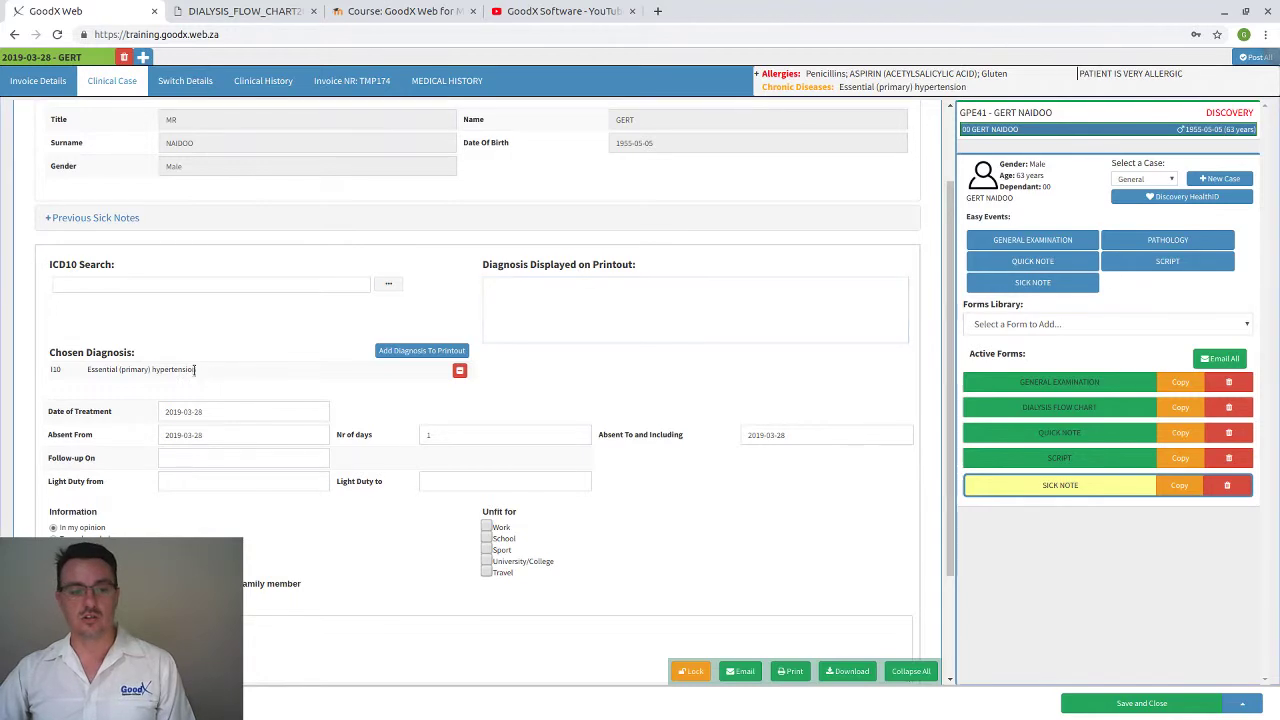
pyautogui.moveTo(195, 369); pyautogui.dragTo(79, 369)
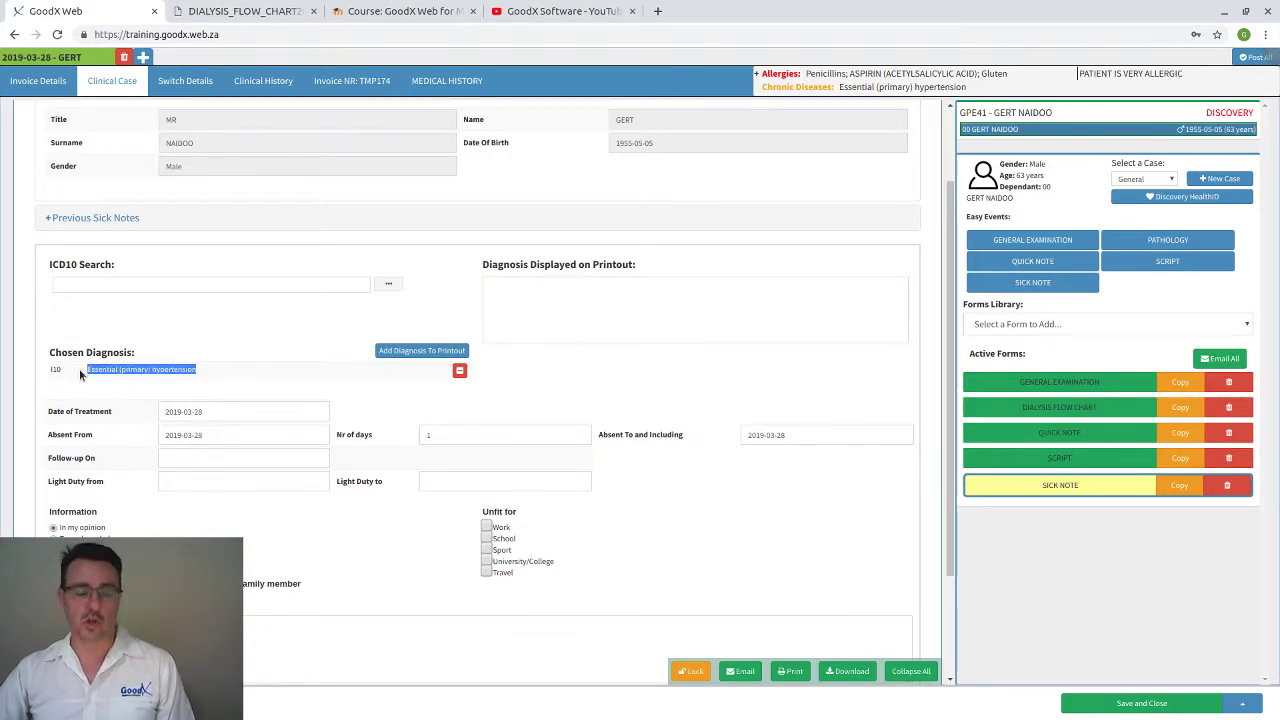
pyautogui.click(536, 290)
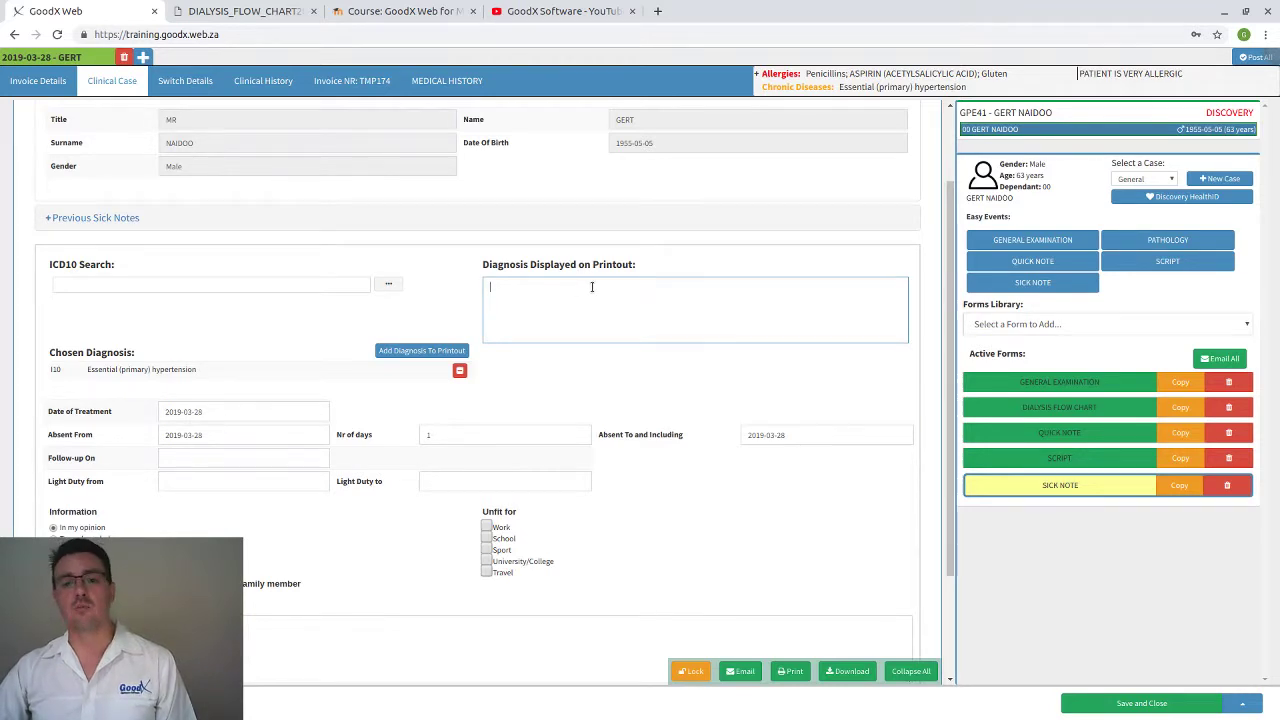
# Step: Set the sick note's absence to end on and include 2019-04-01, and set the follow-up date to 2019-04-03
pyautogui.scroll(-1, 571, 296)
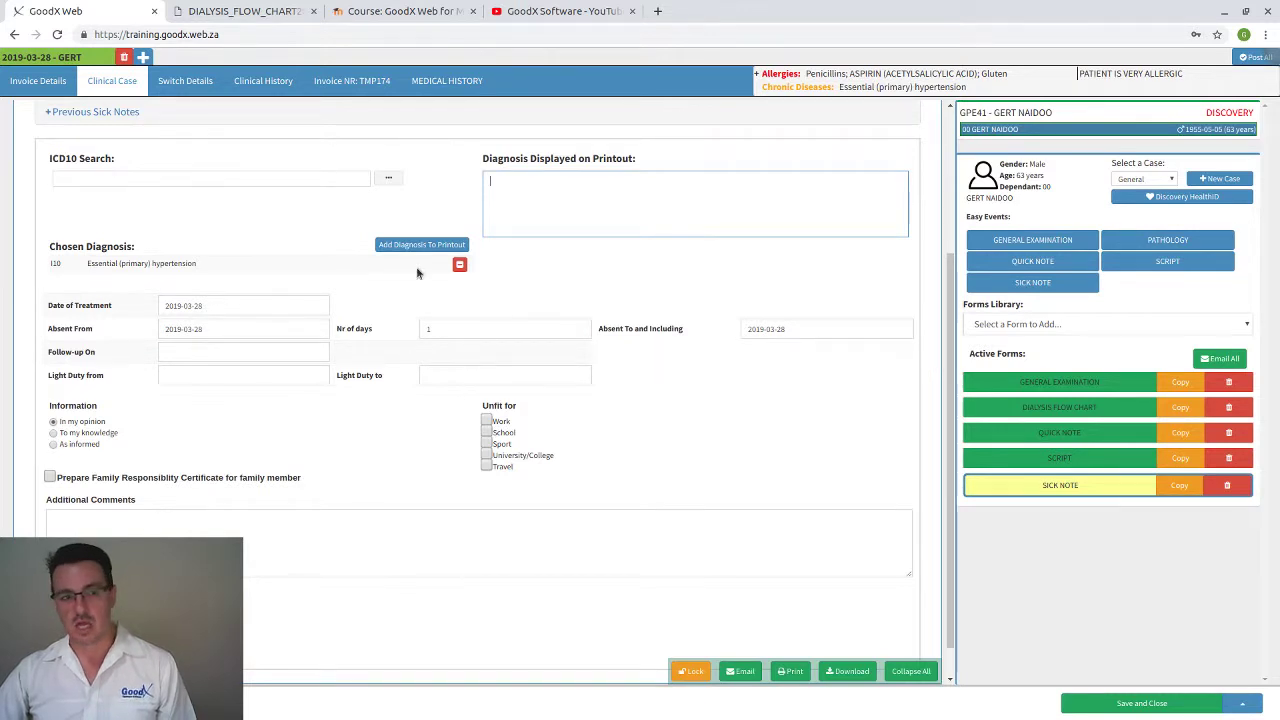
pyautogui.click(231, 305)
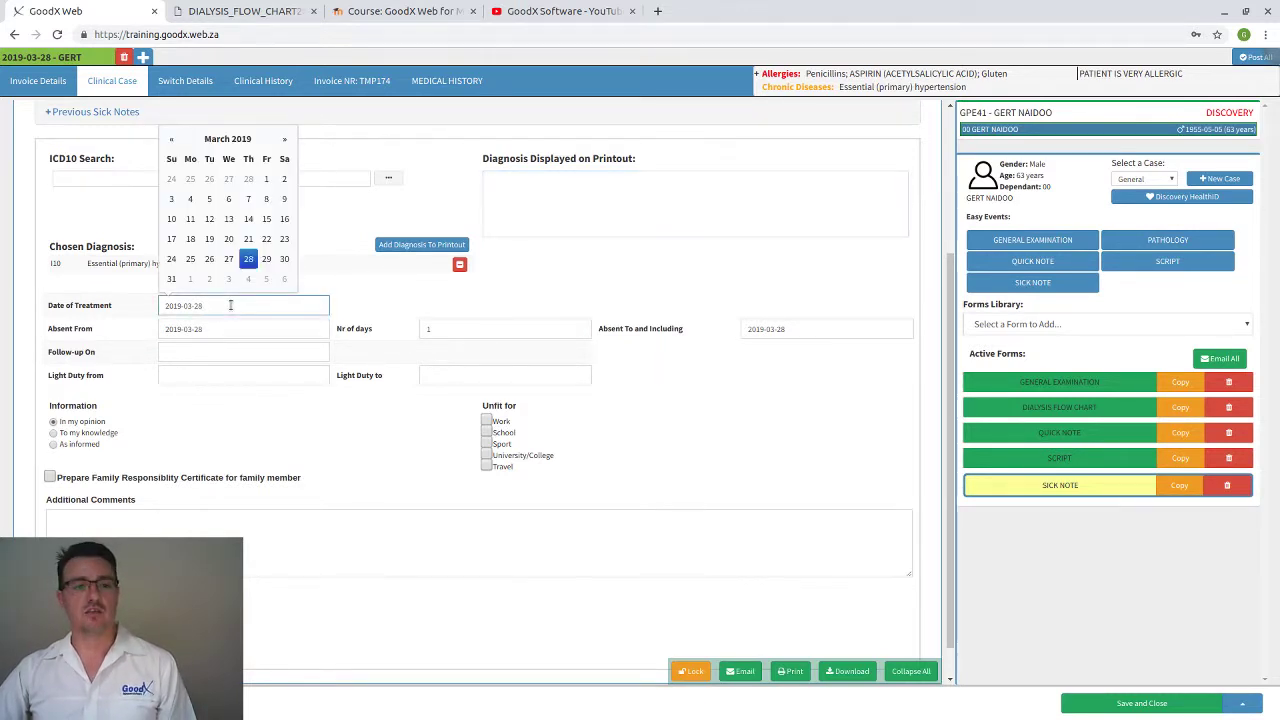
pyautogui.click(230, 333)
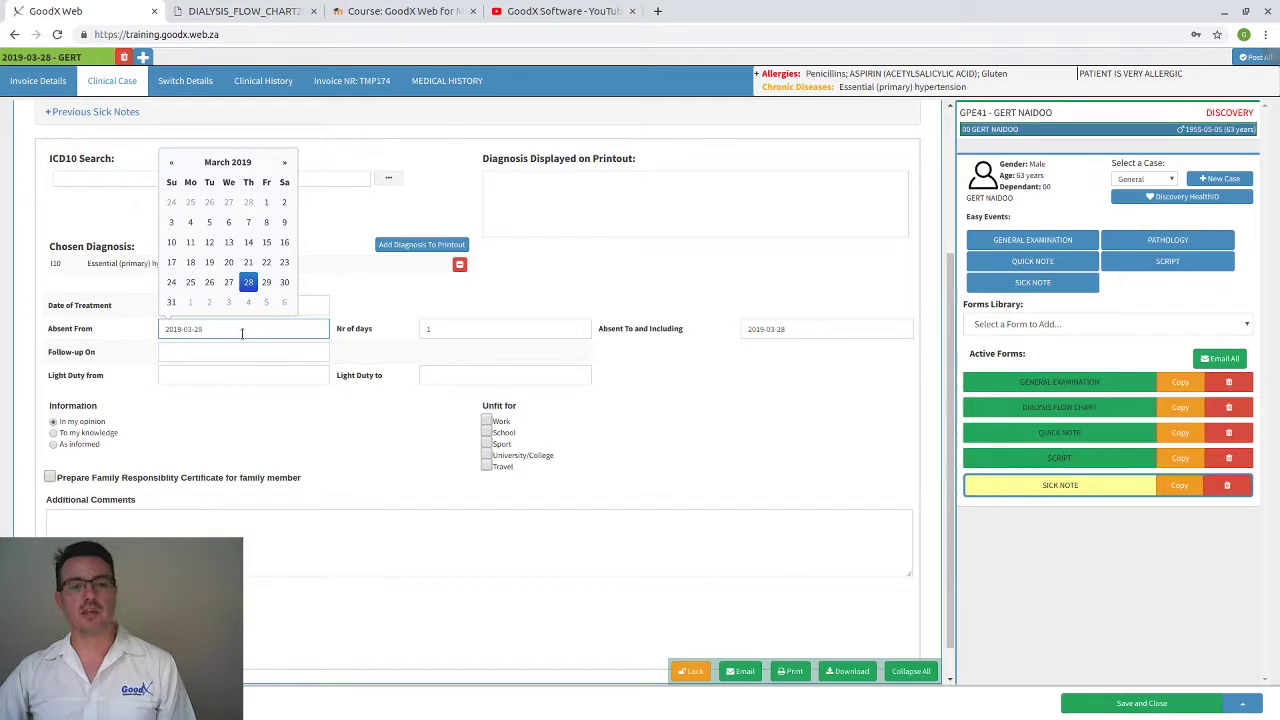
pyautogui.click(792, 329)
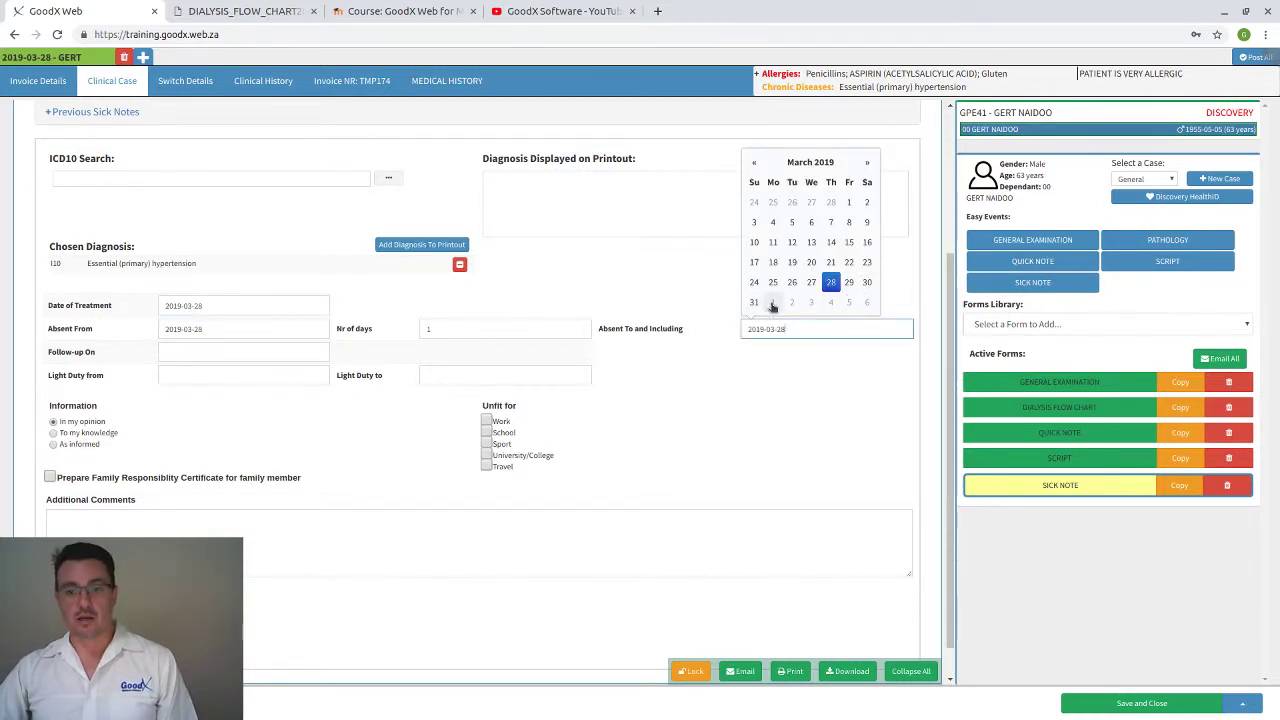
pyautogui.click(772, 304)
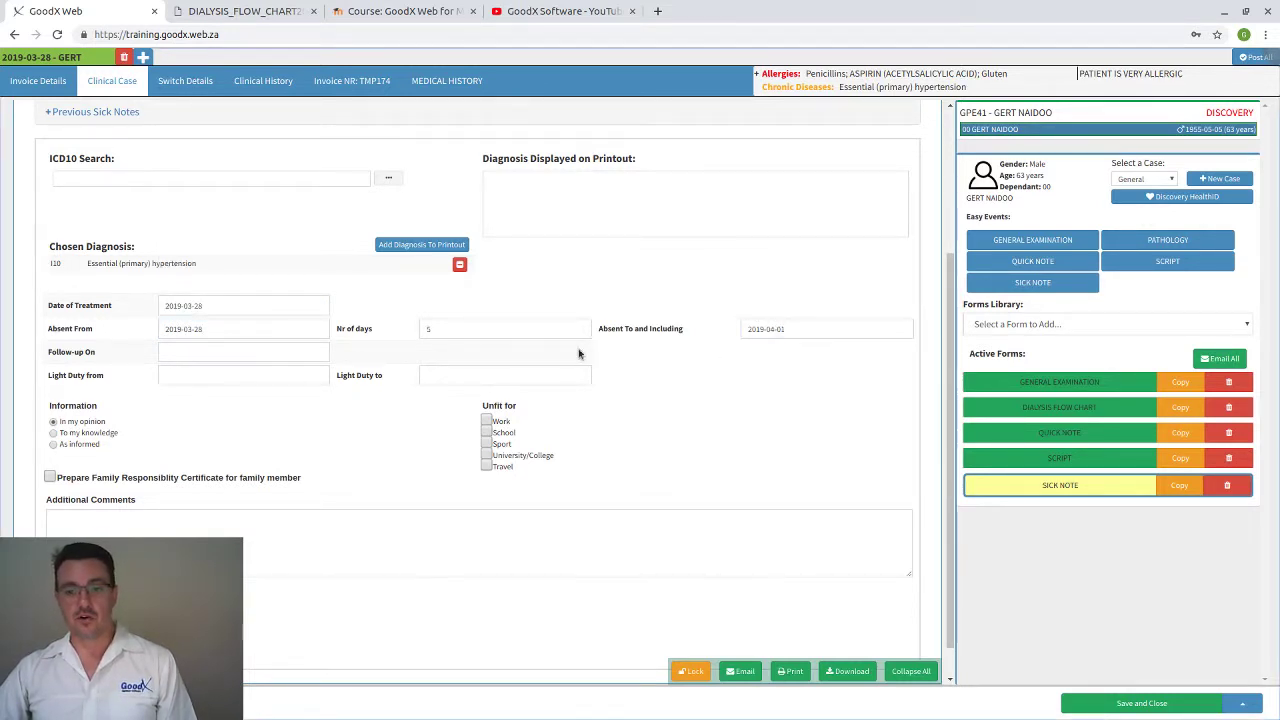
pyautogui.click(193, 353)
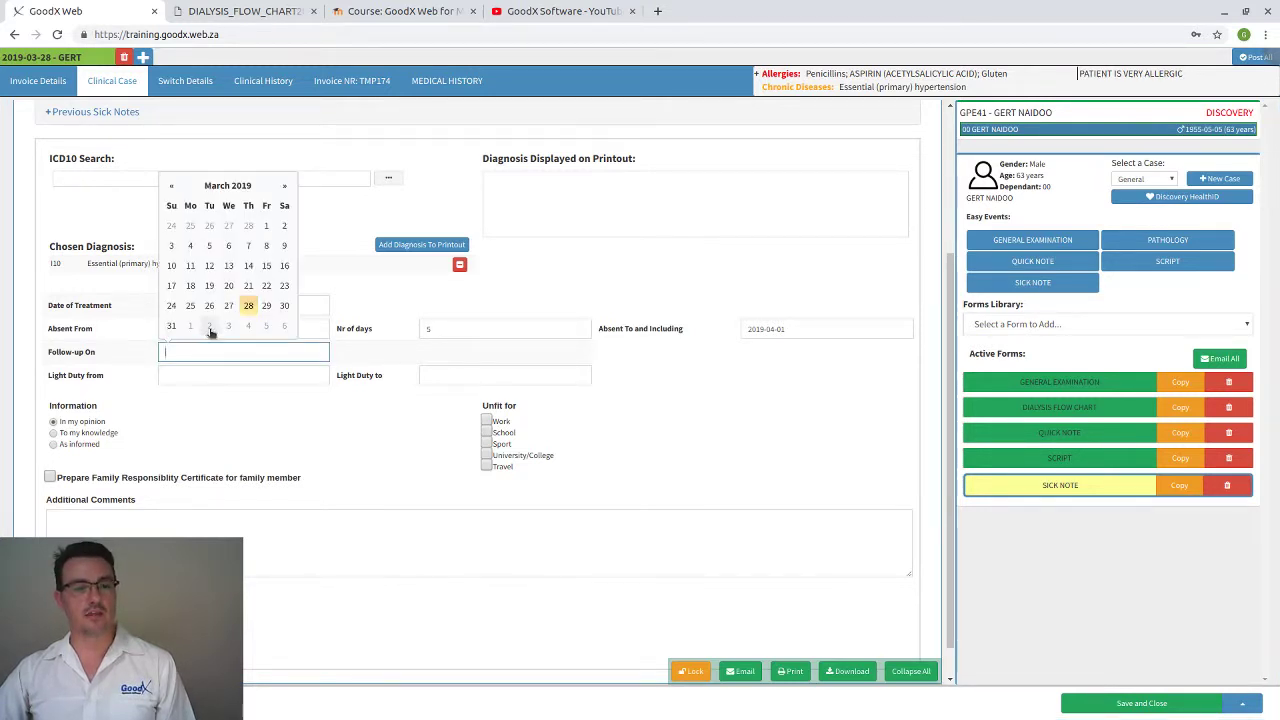
pyautogui.click(229, 328)
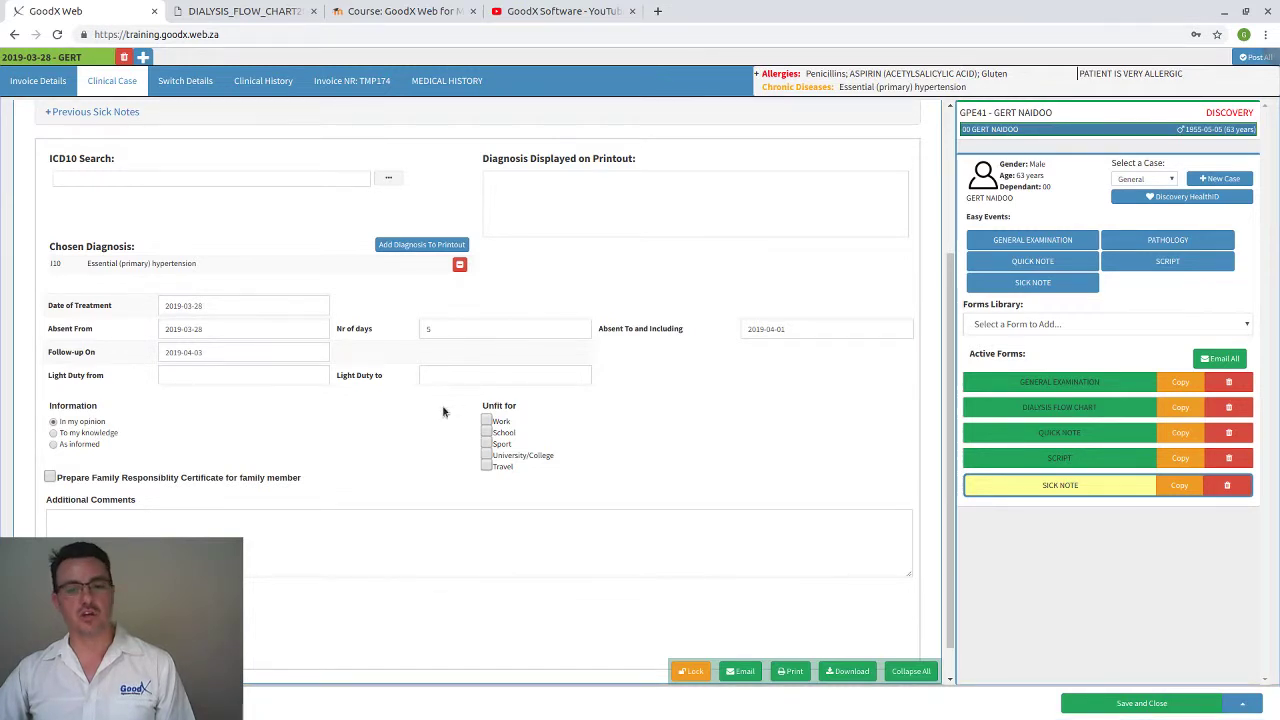
# Step: Mark the patient as unfit for work, and draw and save a freehand signature on the sick note
pyautogui.click(487, 420)
pyautogui.scroll(-1, 512, 463)
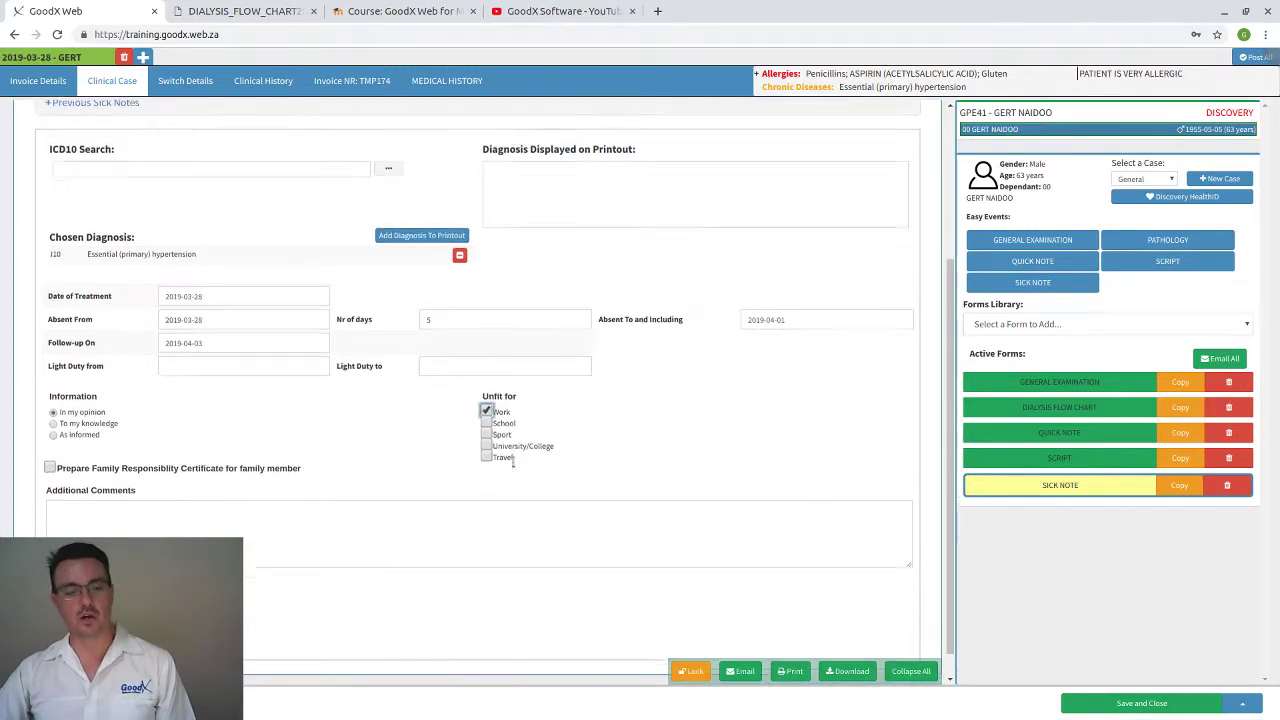
pyautogui.moveTo(228, 492); pyautogui.dragTo(230, 490)
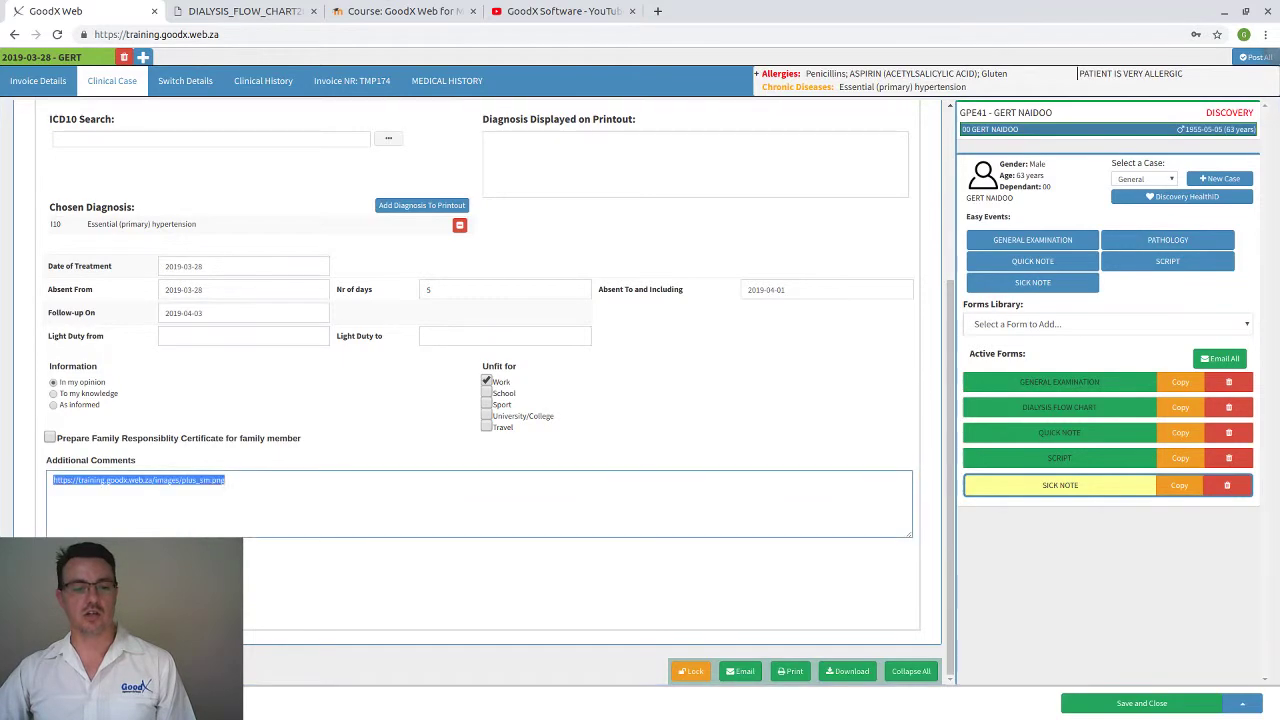
pyautogui.moveTo(483, 230)
pyautogui.mouseDown()
pyautogui.moveTo(724, 230)
pyautogui.moveTo(645, 252)
pyautogui.mouseUp()
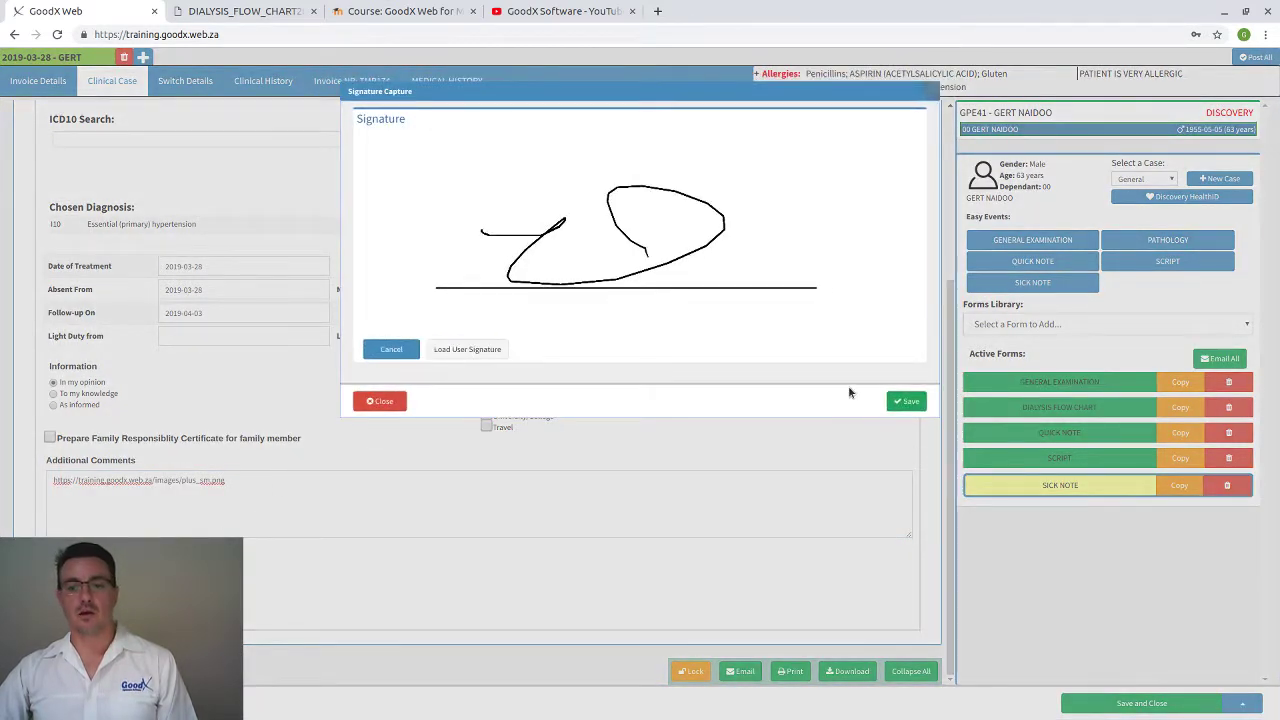
pyautogui.click(906, 401)
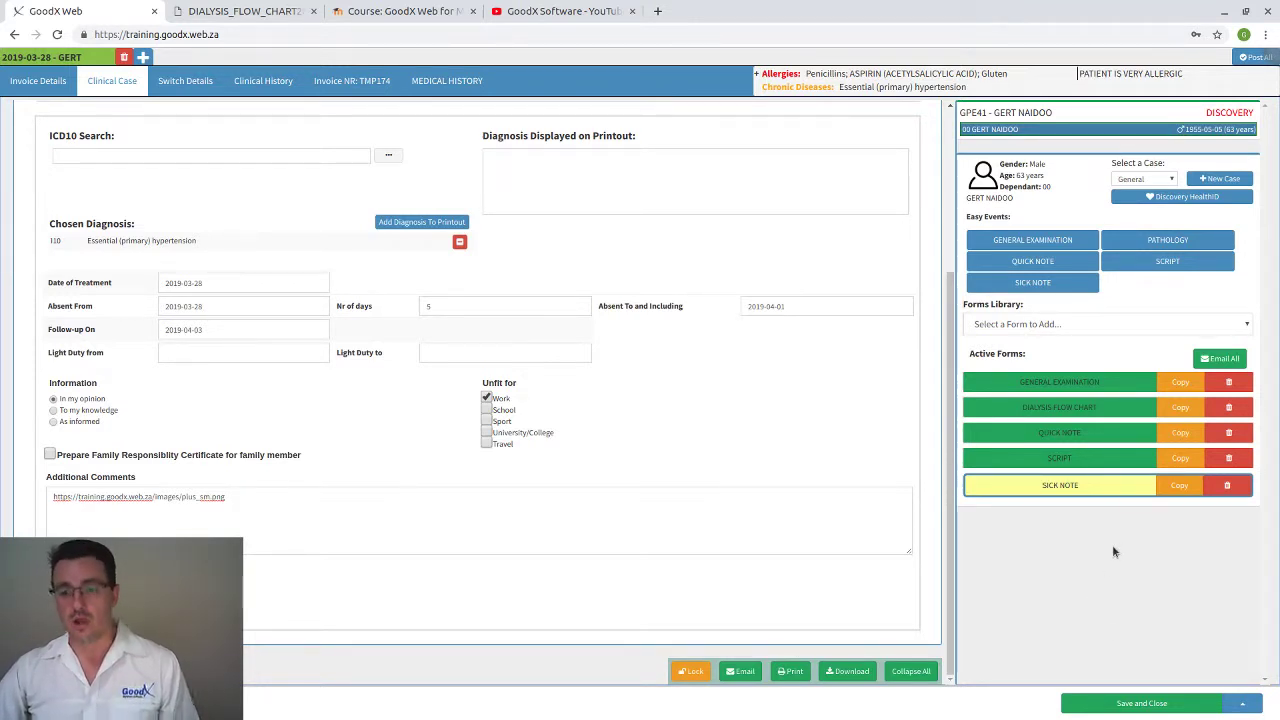
# Step: Mark the sick note as complete, and save and close the clinical case
pyautogui.scroll(3, 825, 410)
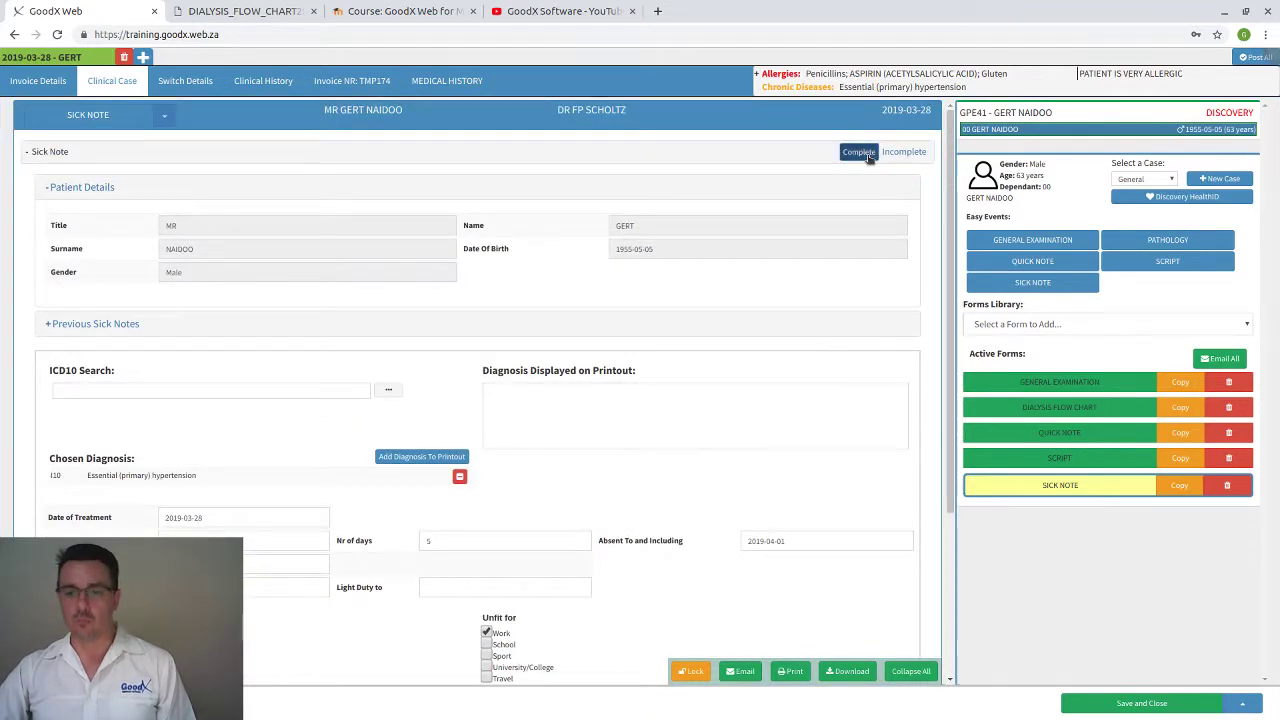
pyautogui.click(858, 152)
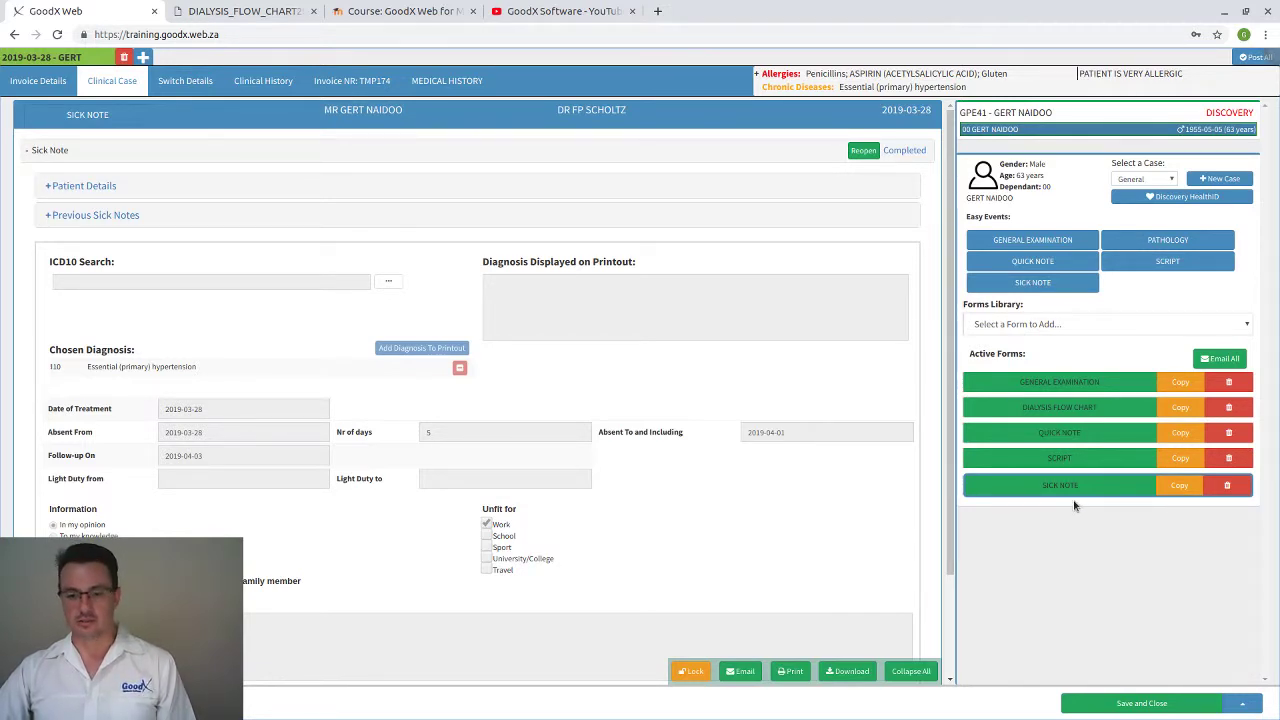
pyautogui.click(1140, 706)
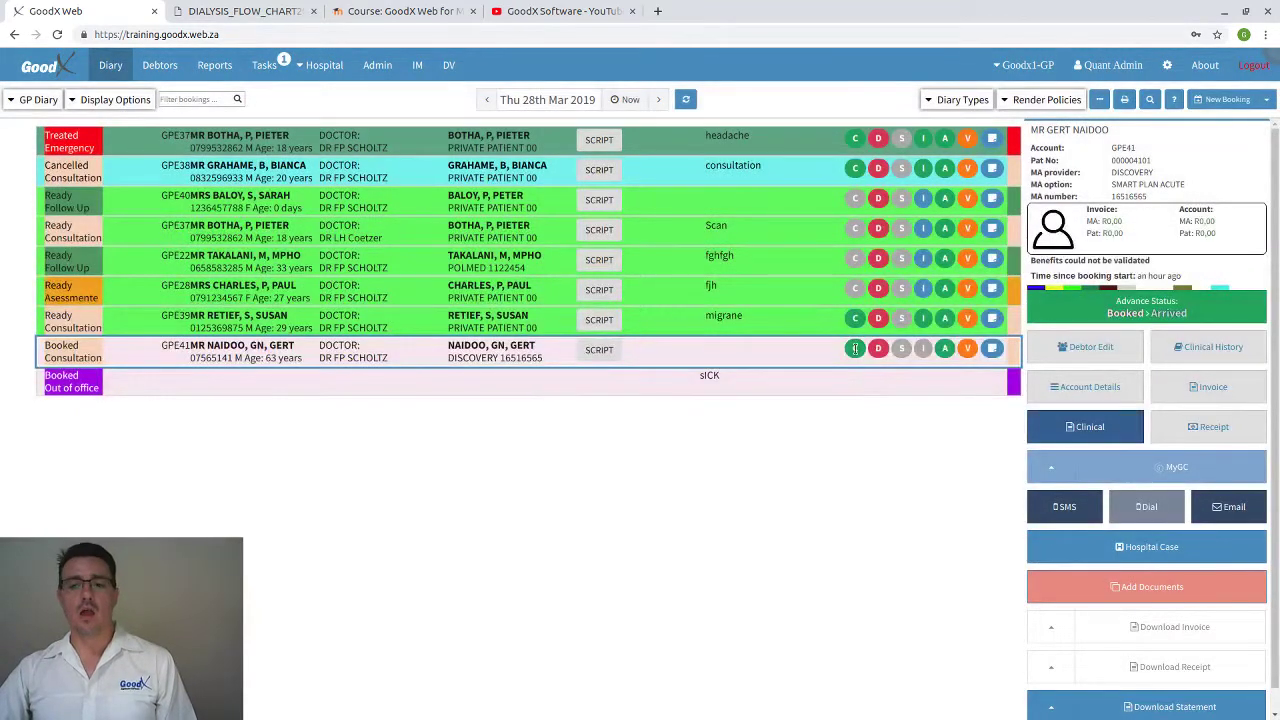
# Step: Open the clinical history of the selected booking's patient from the diary and acknowledge the patient warning message
pyautogui.moveTo(853, 349)
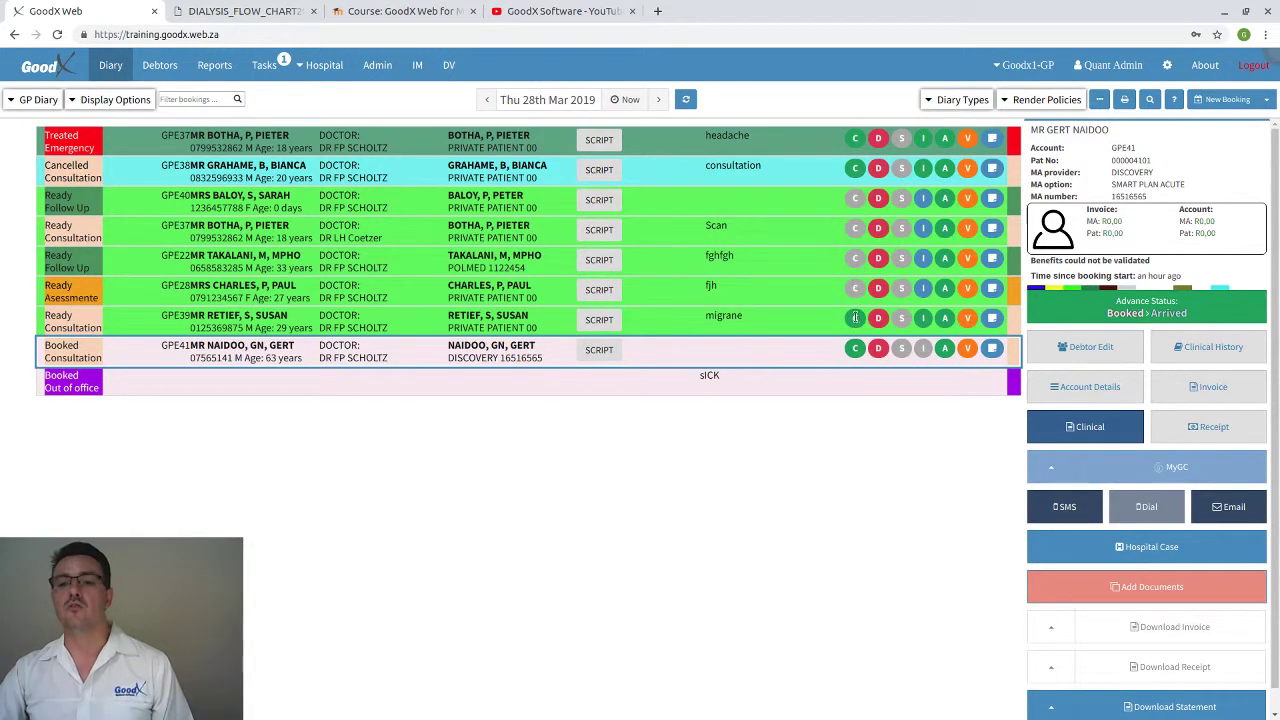
pyautogui.moveTo(855, 320)
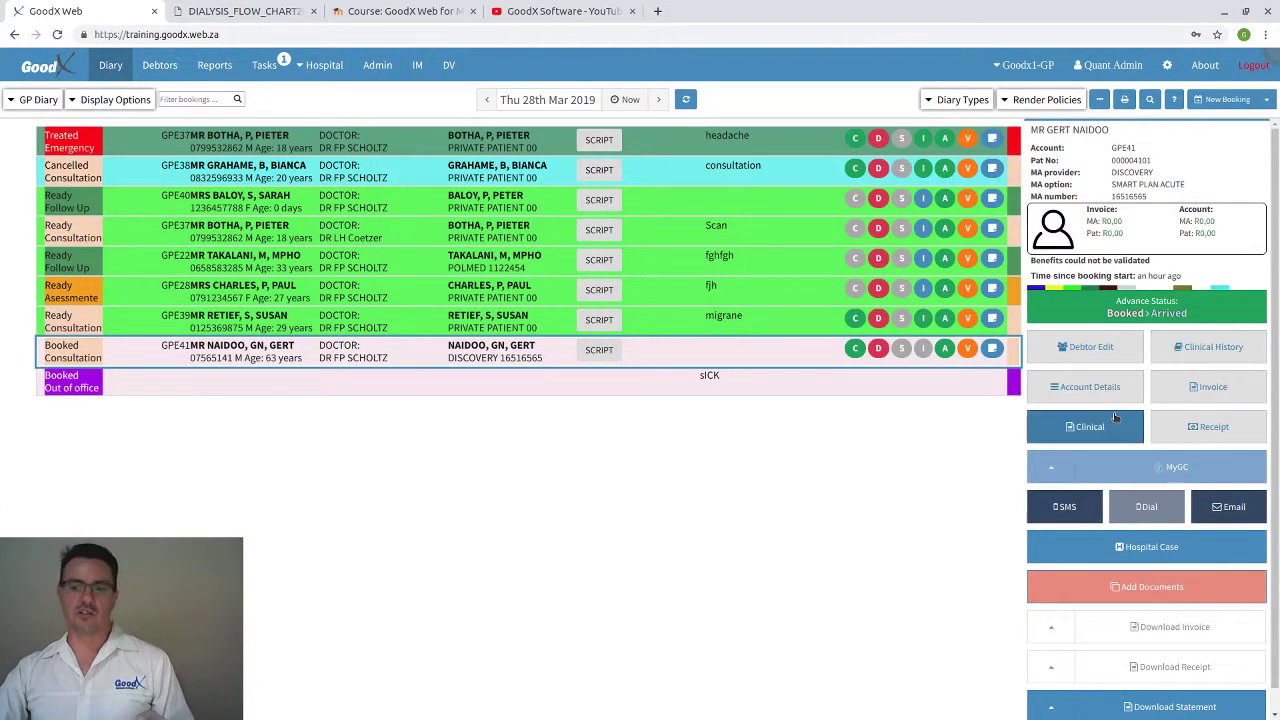
pyautogui.click(1195, 358)
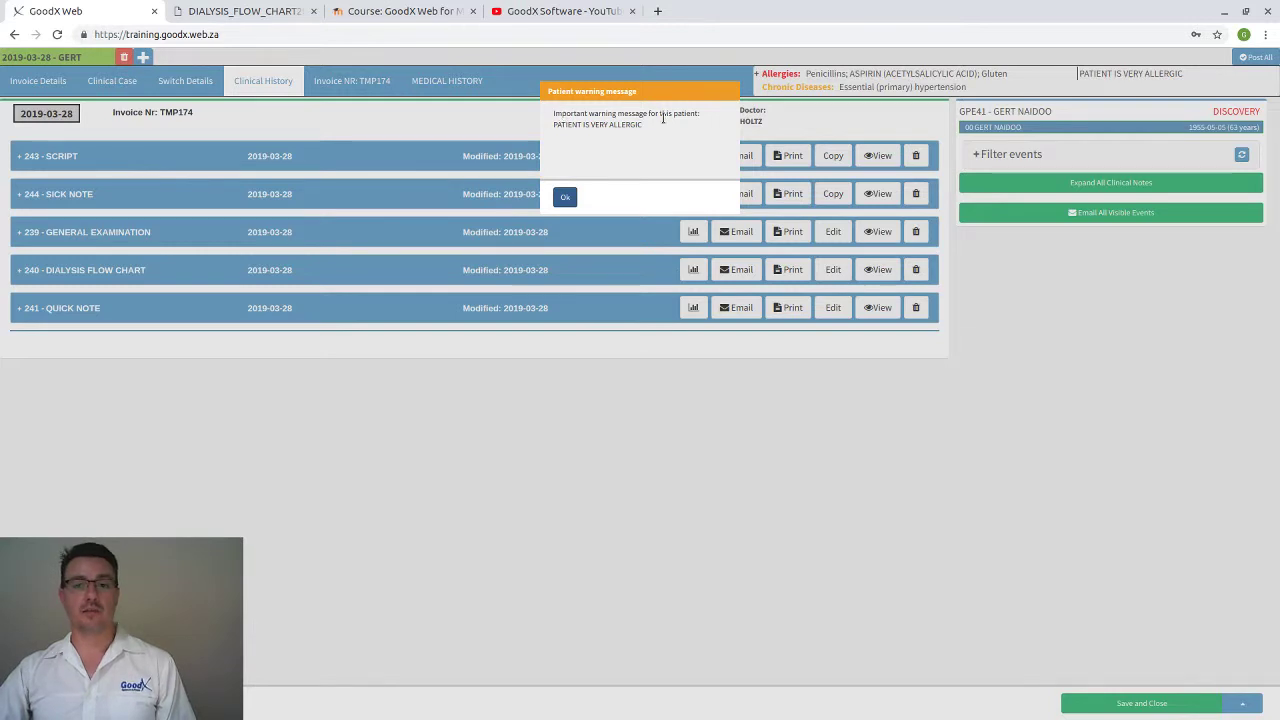
pyautogui.moveTo(554, 123); pyautogui.dragTo(663, 131)
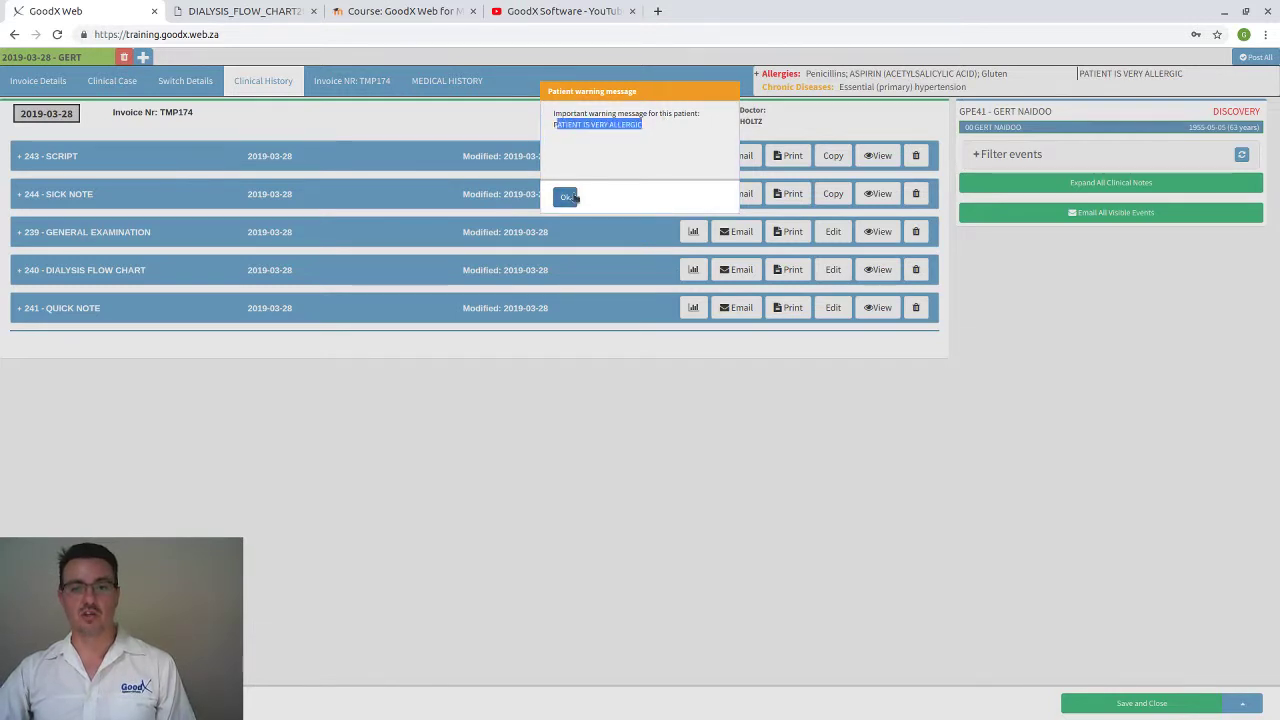
pyautogui.click(565, 197)
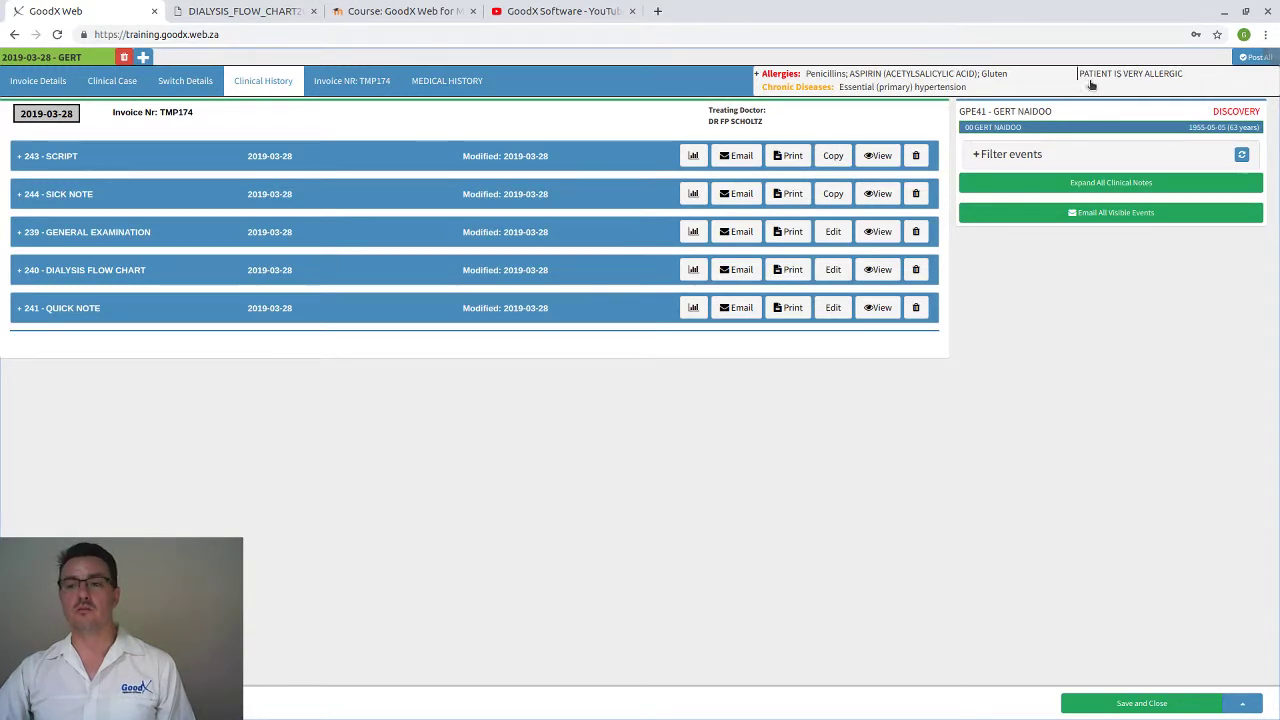
pyautogui.click(757, 76)
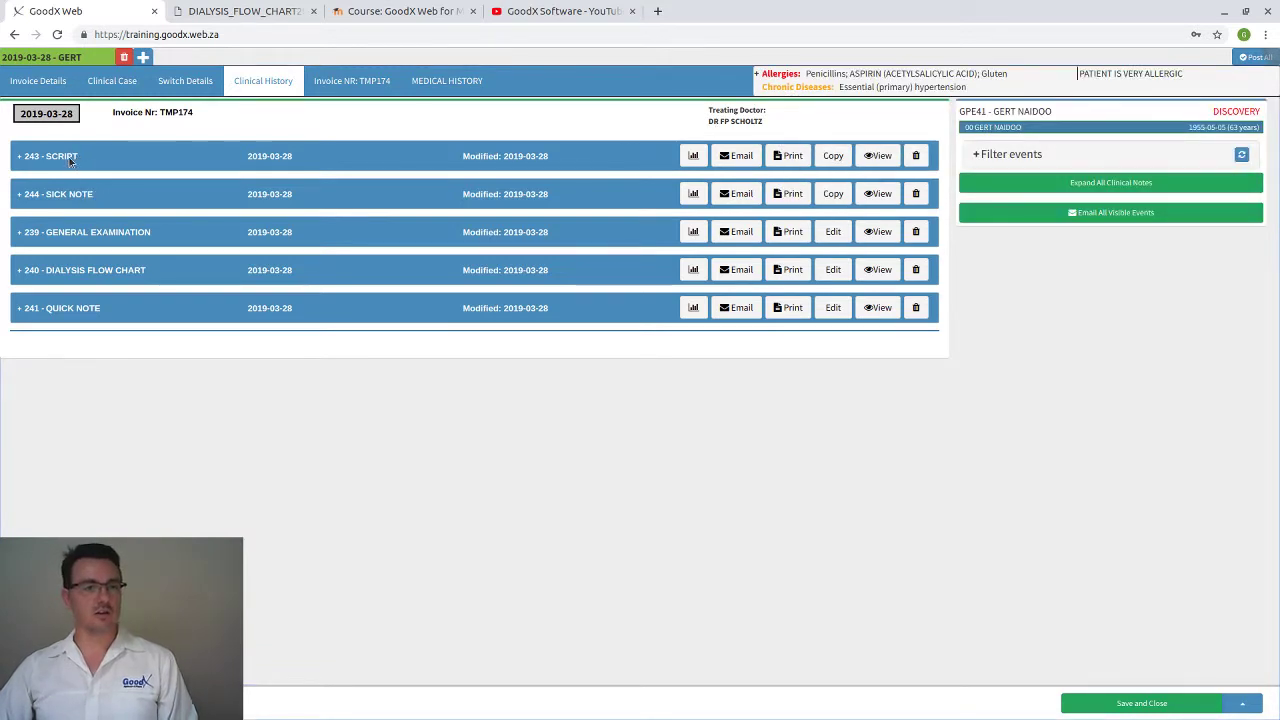
# Step: Review the summaries of the script and the sick note in the clinical history for 2019-03-28
pyautogui.moveTo(75, 117); pyautogui.dragTo(18, 114)
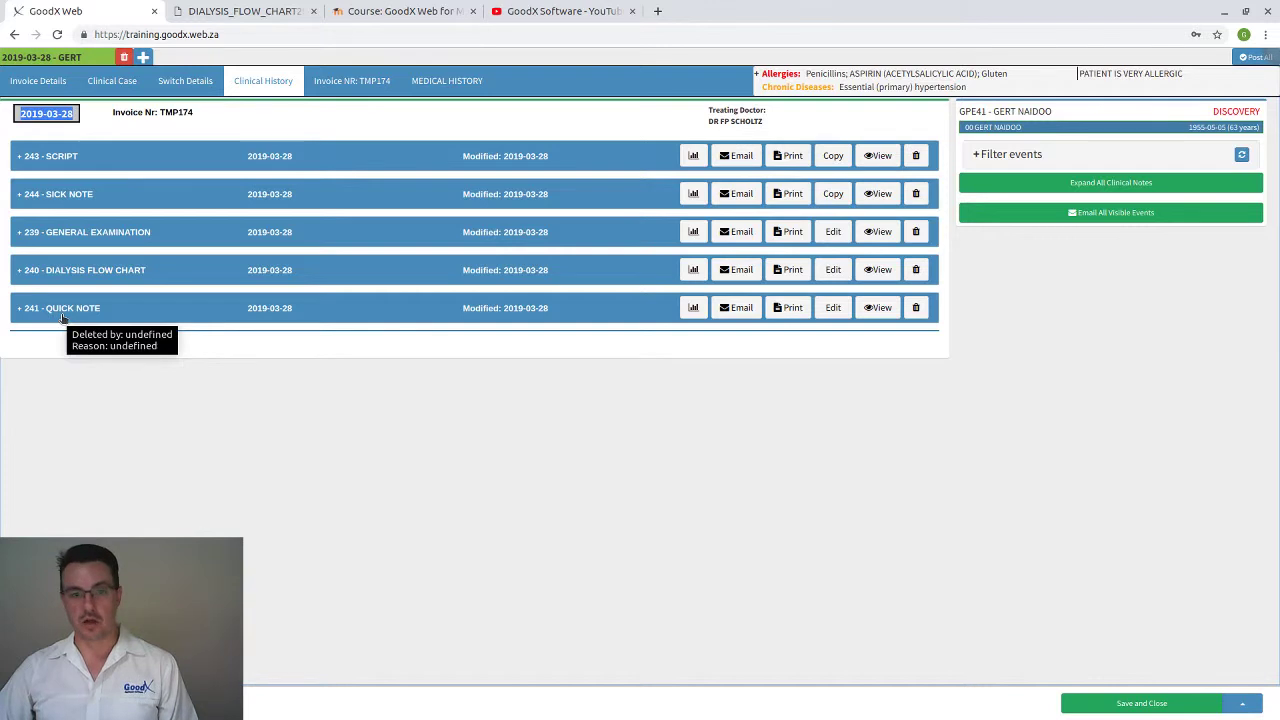
pyautogui.click(73, 156)
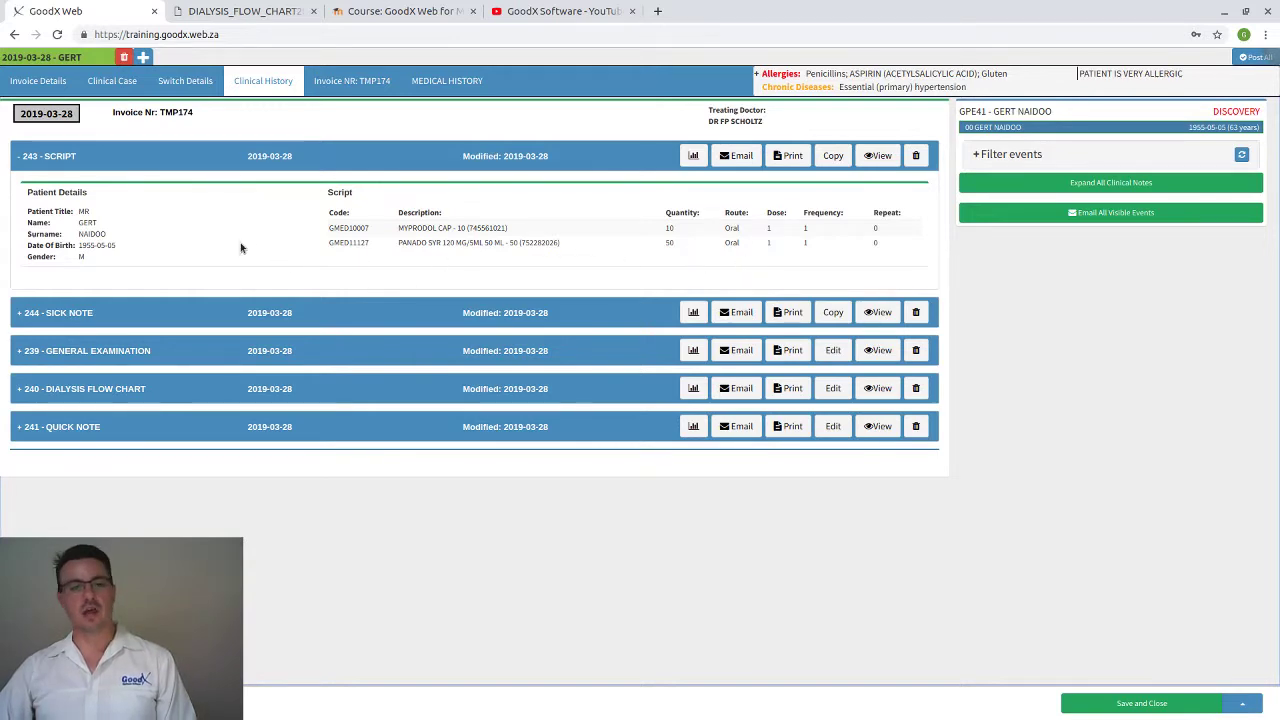
pyautogui.click(106, 158)
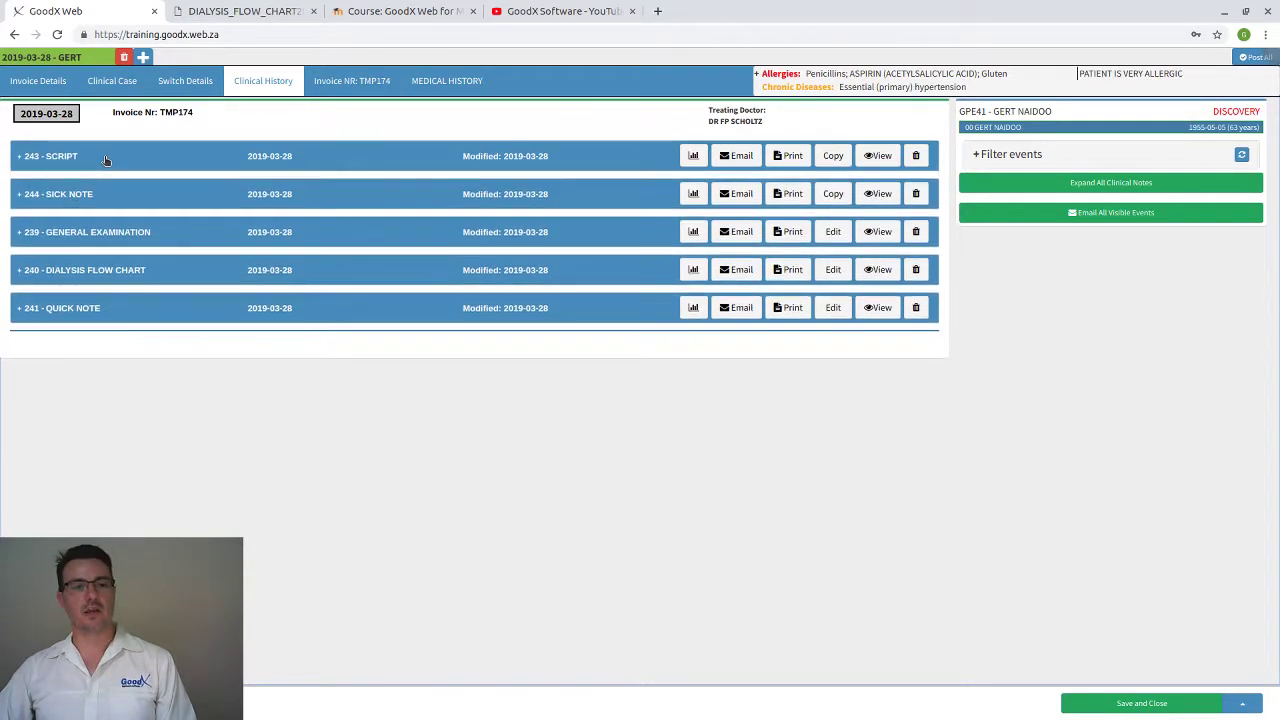
pyautogui.click(95, 197)
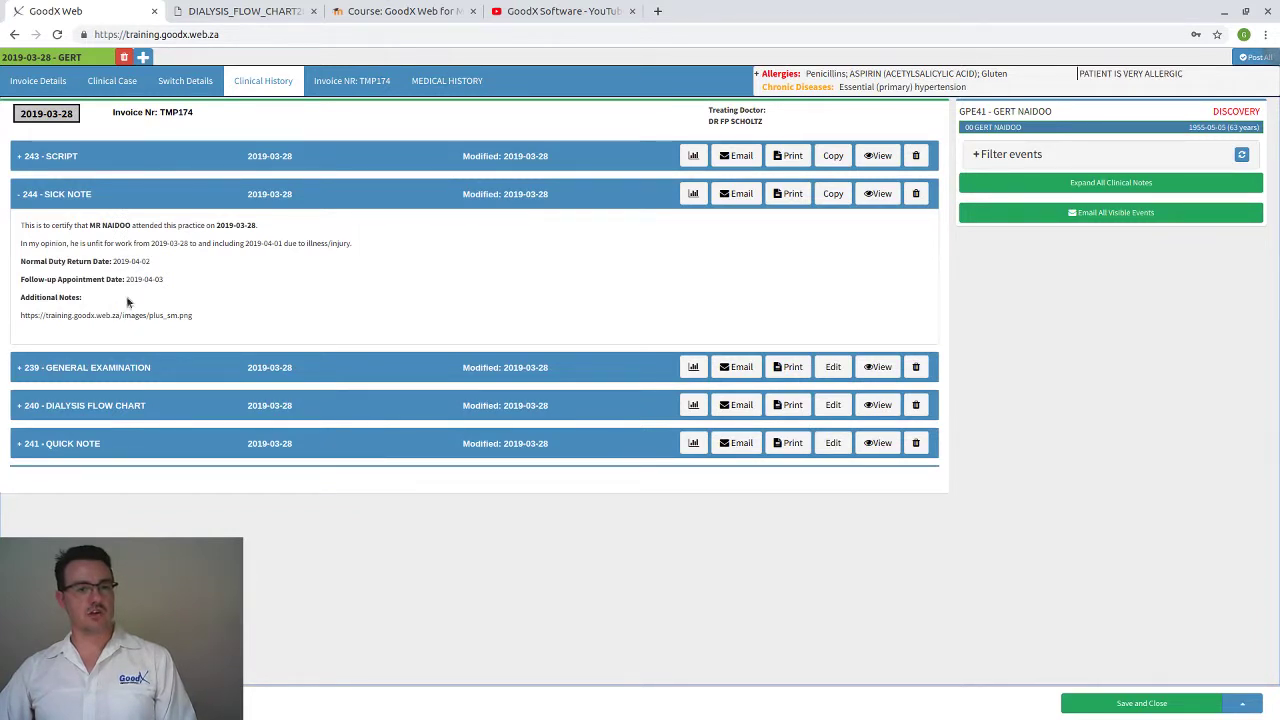
pyautogui.click(140, 200)
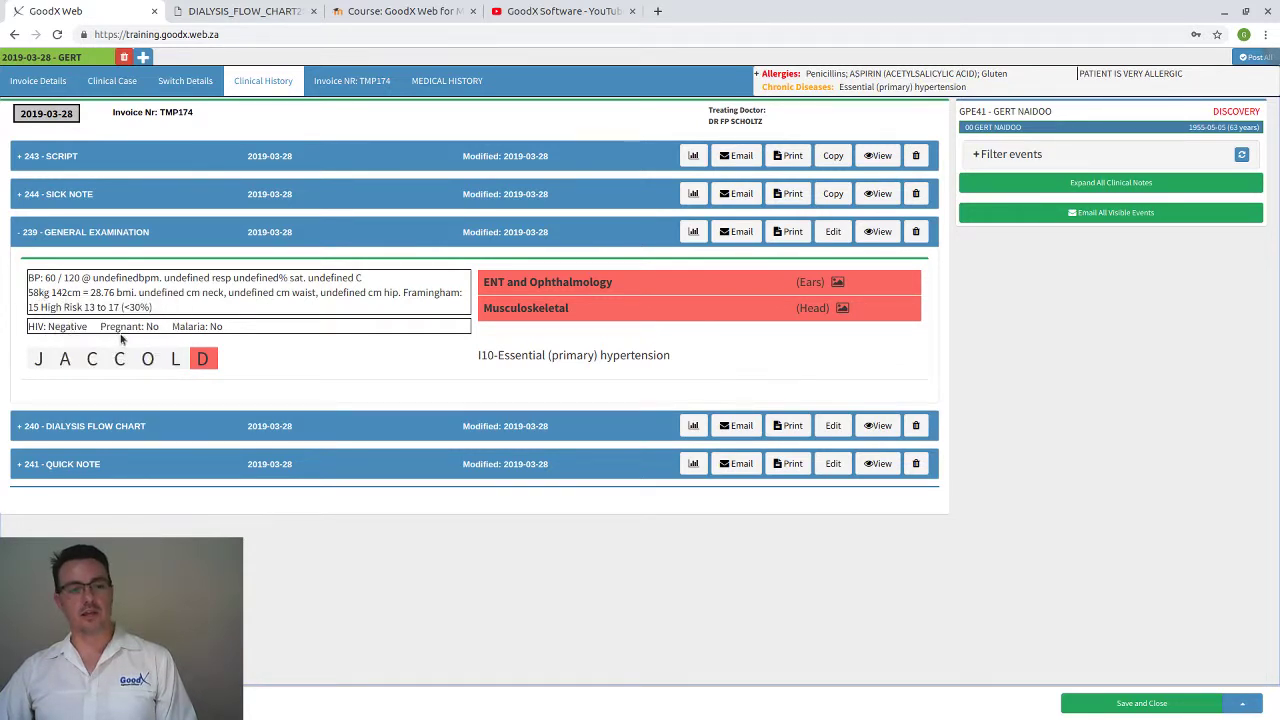
# Step: Examine the General Examination, Dialysis Flow Chart and Quick Note summaries in the clinical history
pyautogui.moveTo(202, 359)
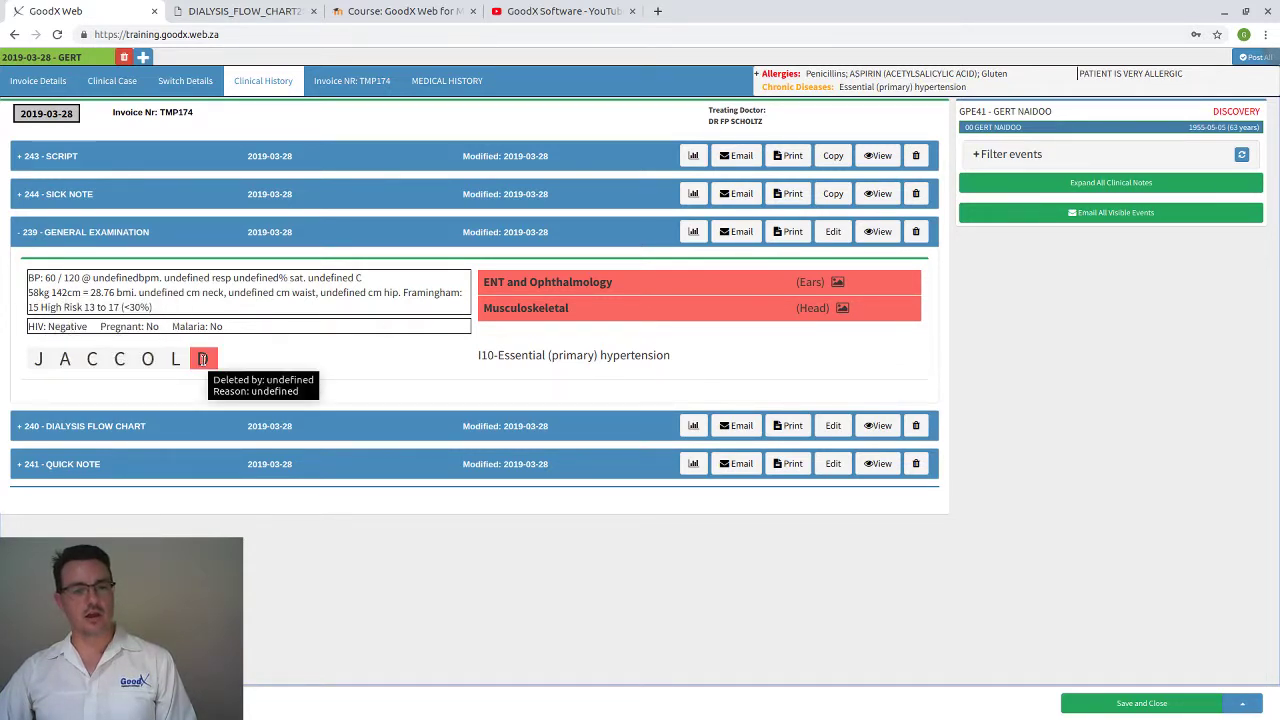
pyautogui.click(108, 240)
pyautogui.click(124, 271)
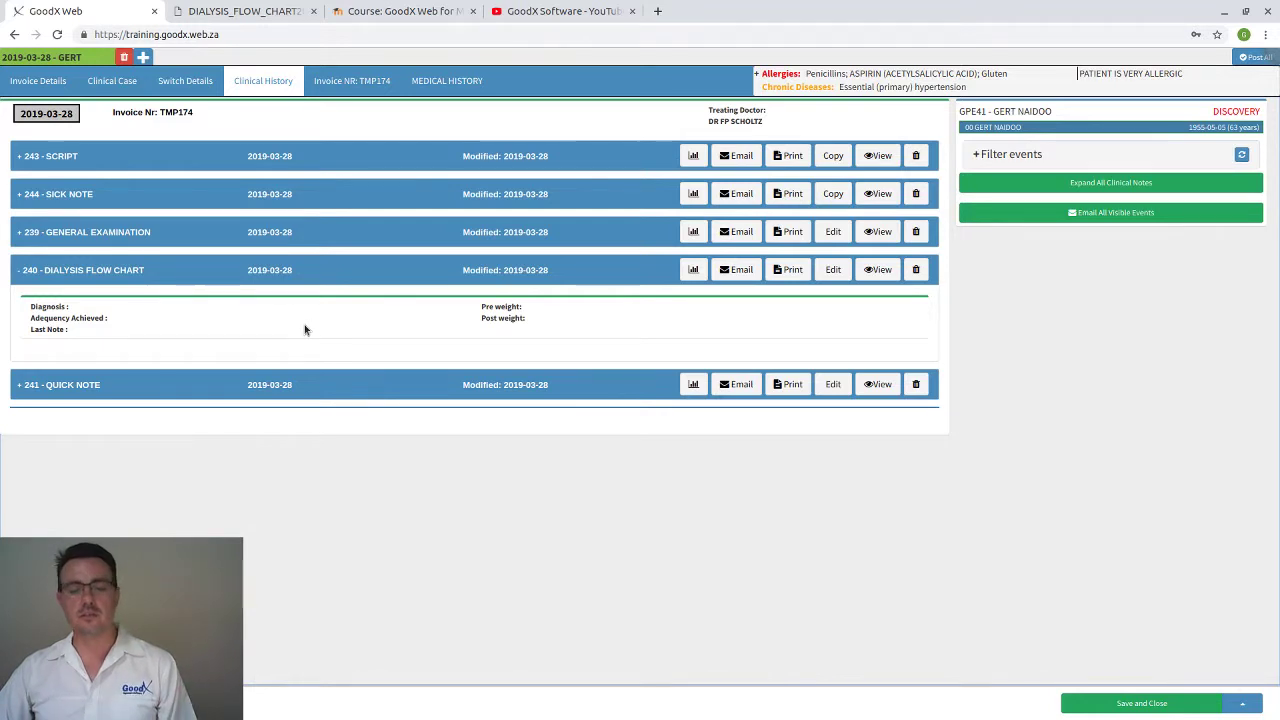
pyautogui.click(170, 267)
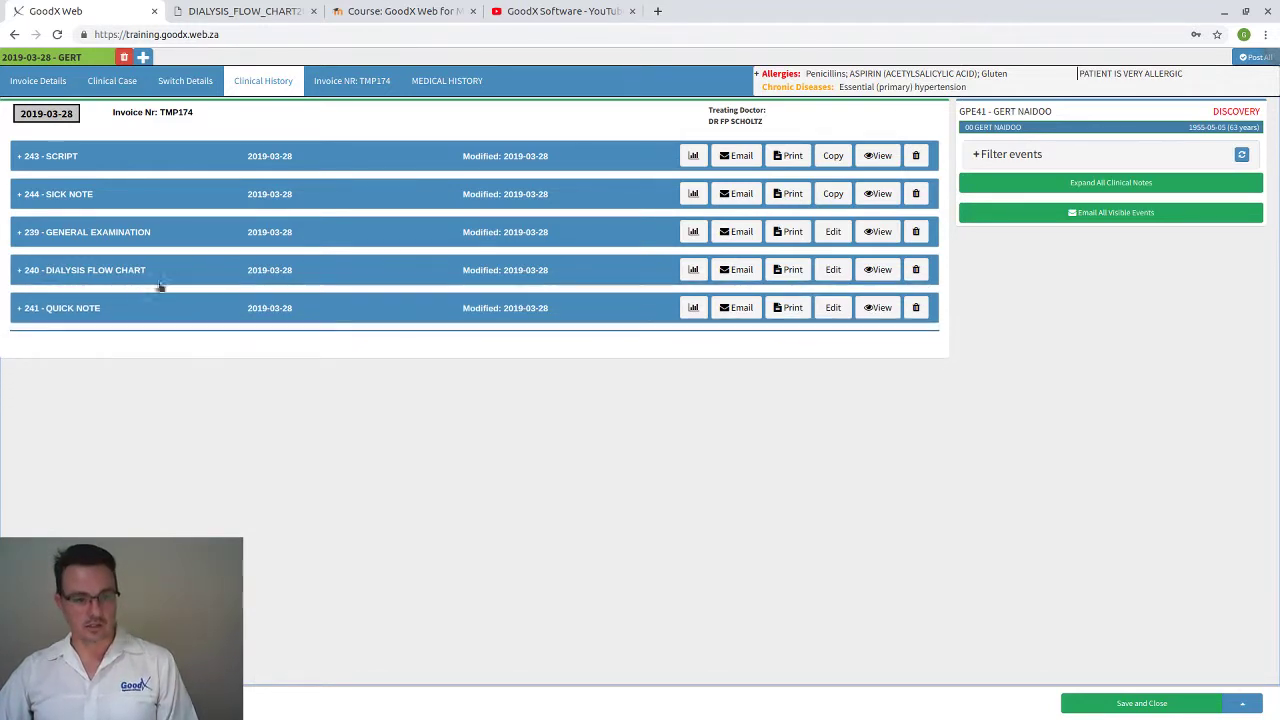
pyautogui.click(137, 309)
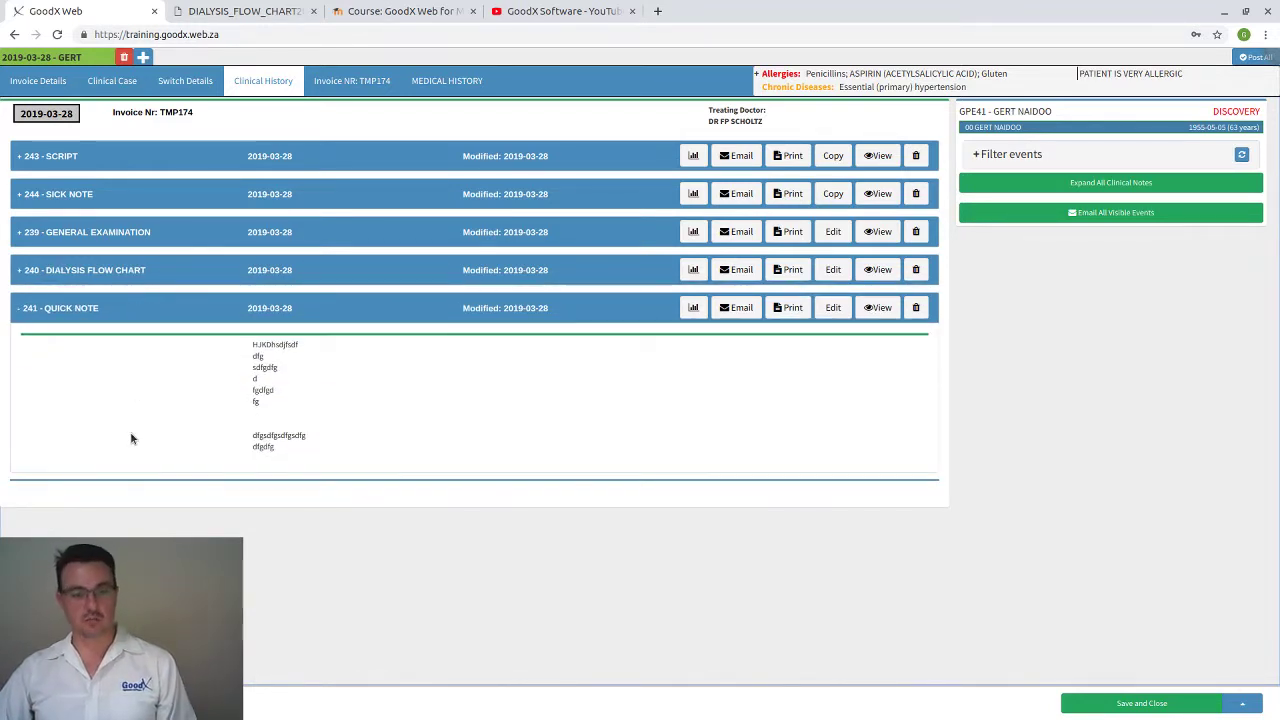
# Step: Collapse the Quick Note summary, and review the full General Examination record in the clinical history through to its diagnosis and plan
pyautogui.click(108, 310)
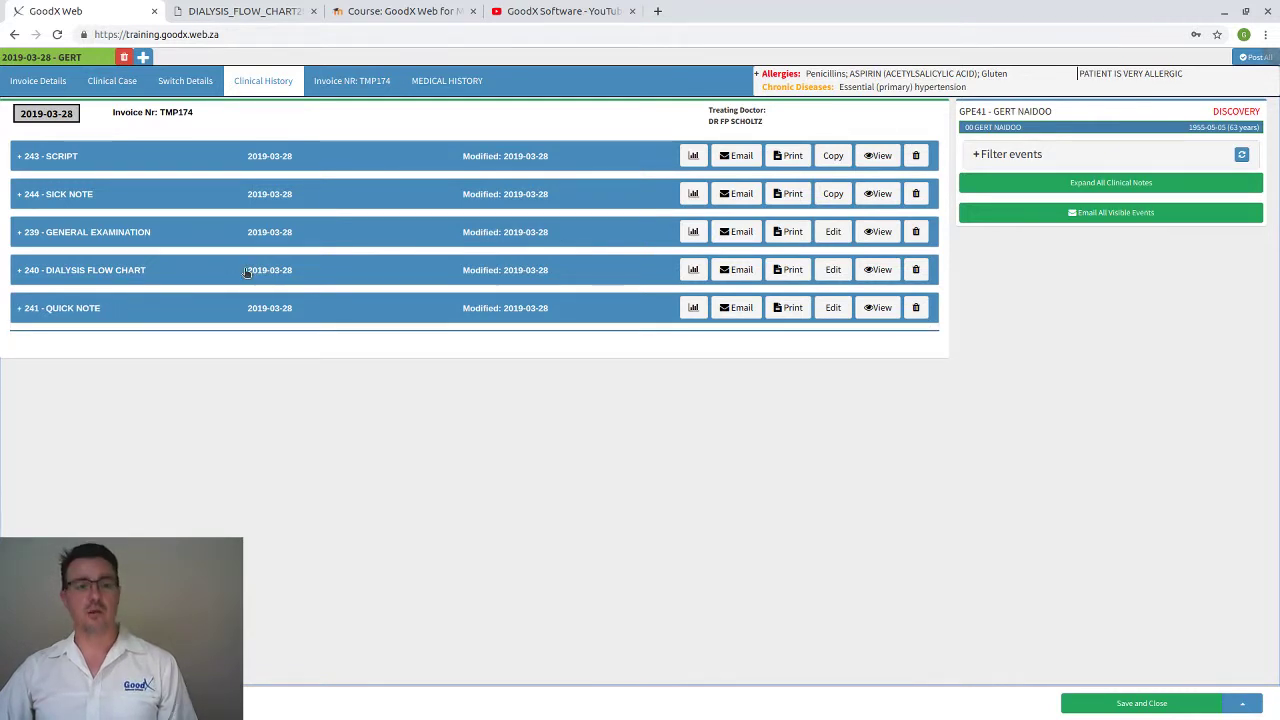
pyautogui.click(250, 270)
pyautogui.click(230, 272)
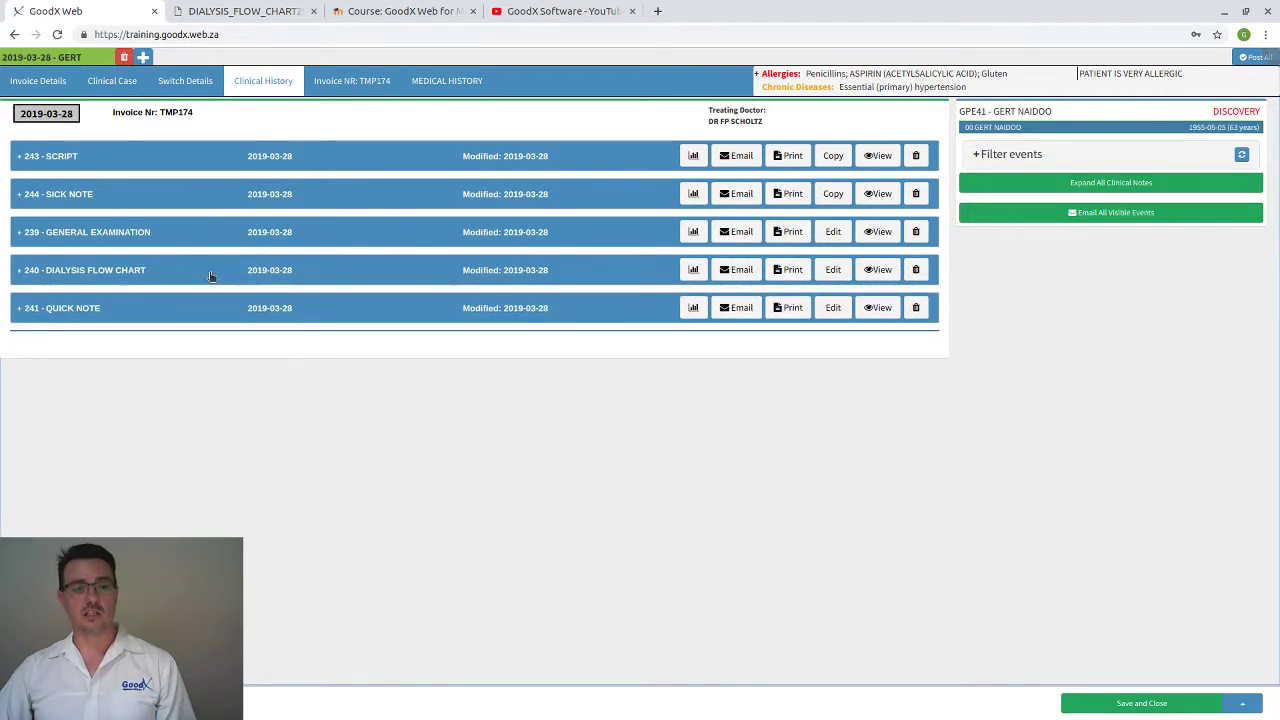
pyautogui.click(193, 236)
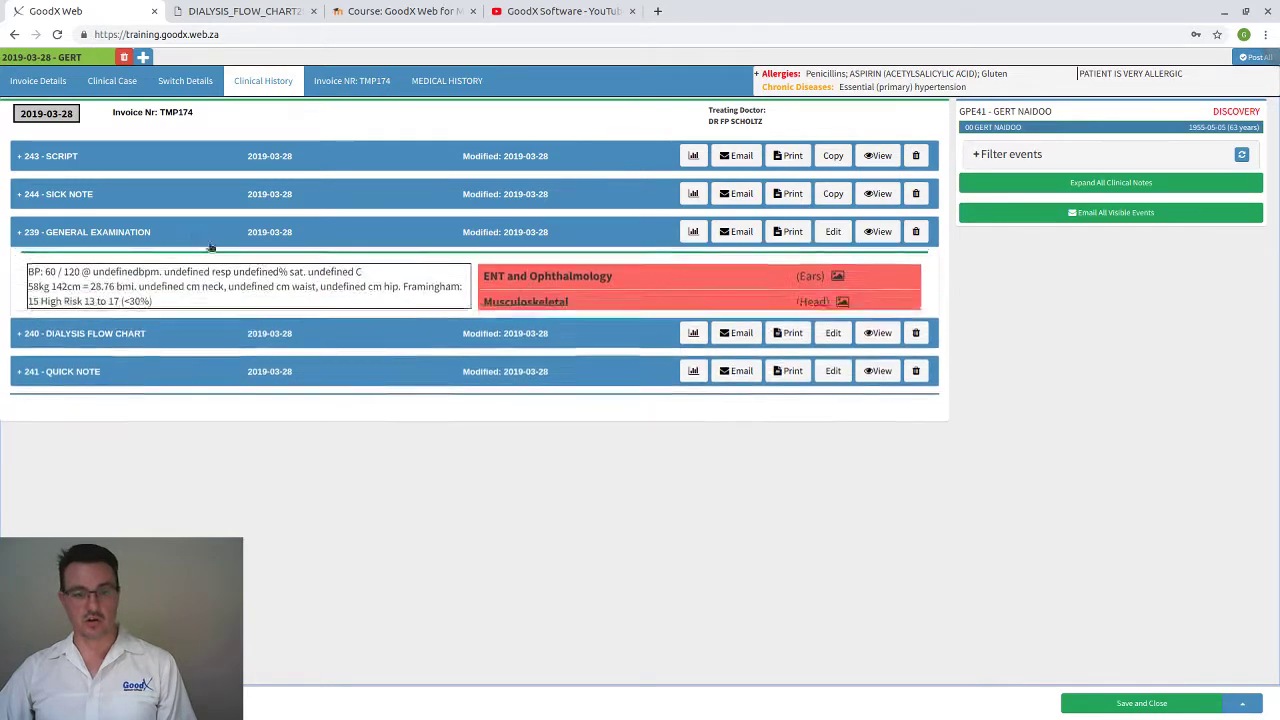
pyautogui.click(878, 231)
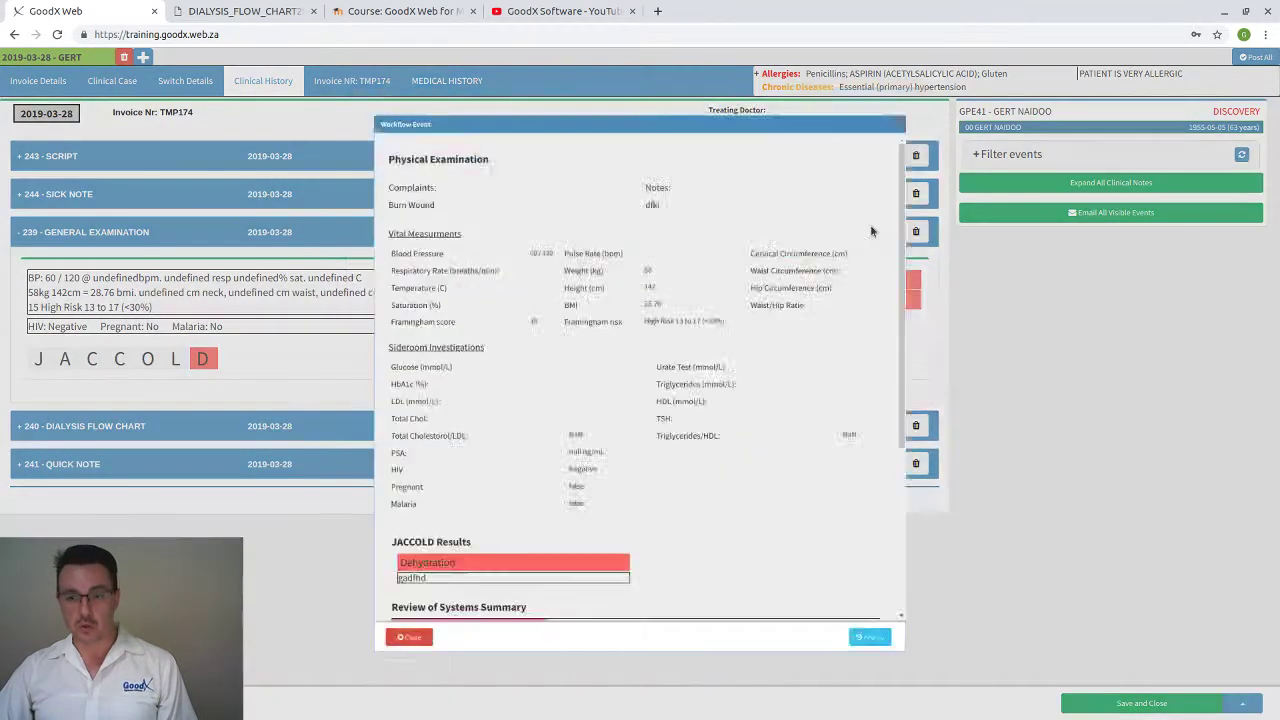
pyautogui.scroll(-7, 624, 329)
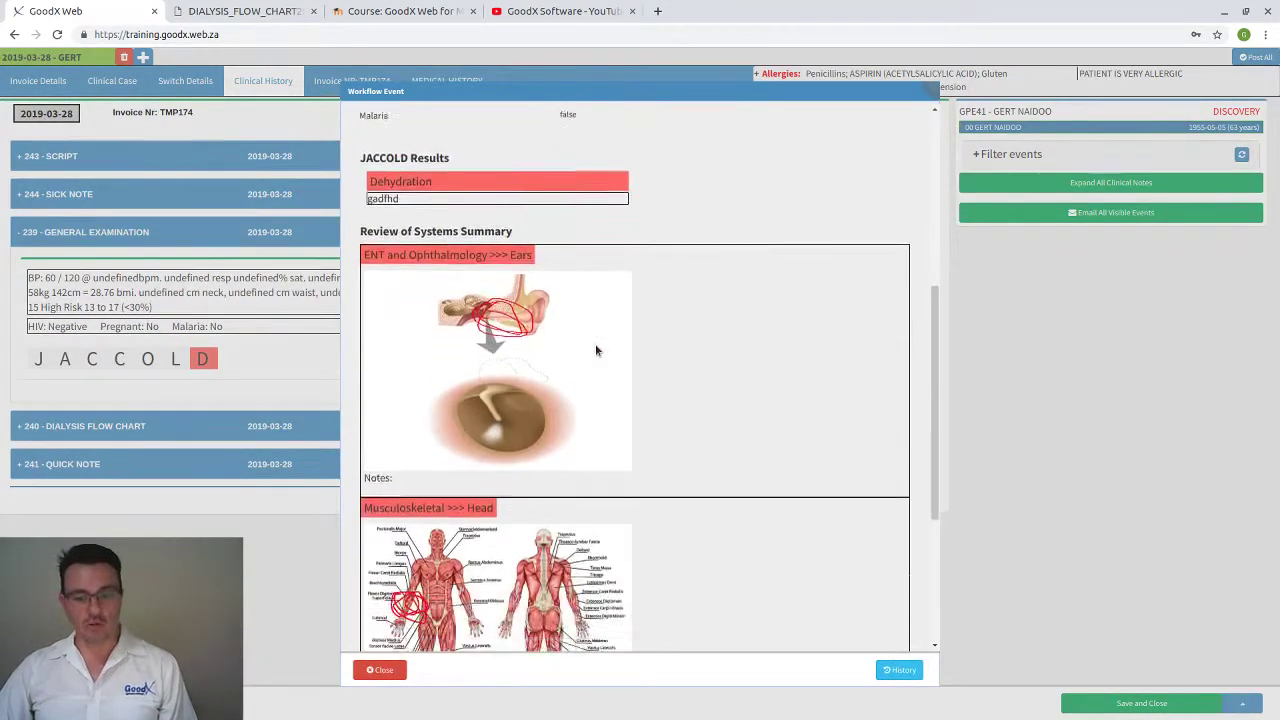
pyautogui.scroll(5, 598, 352)
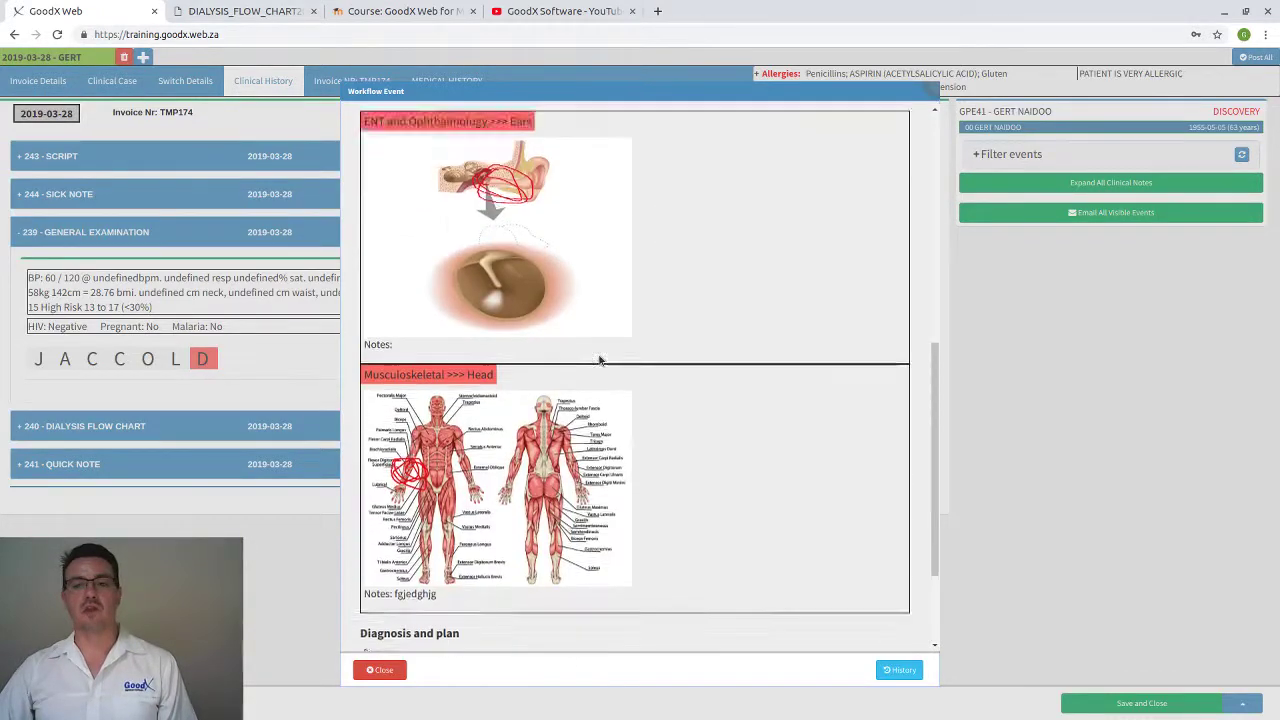
pyautogui.scroll(2, 600, 360)
pyautogui.scroll(-7, 599, 368)
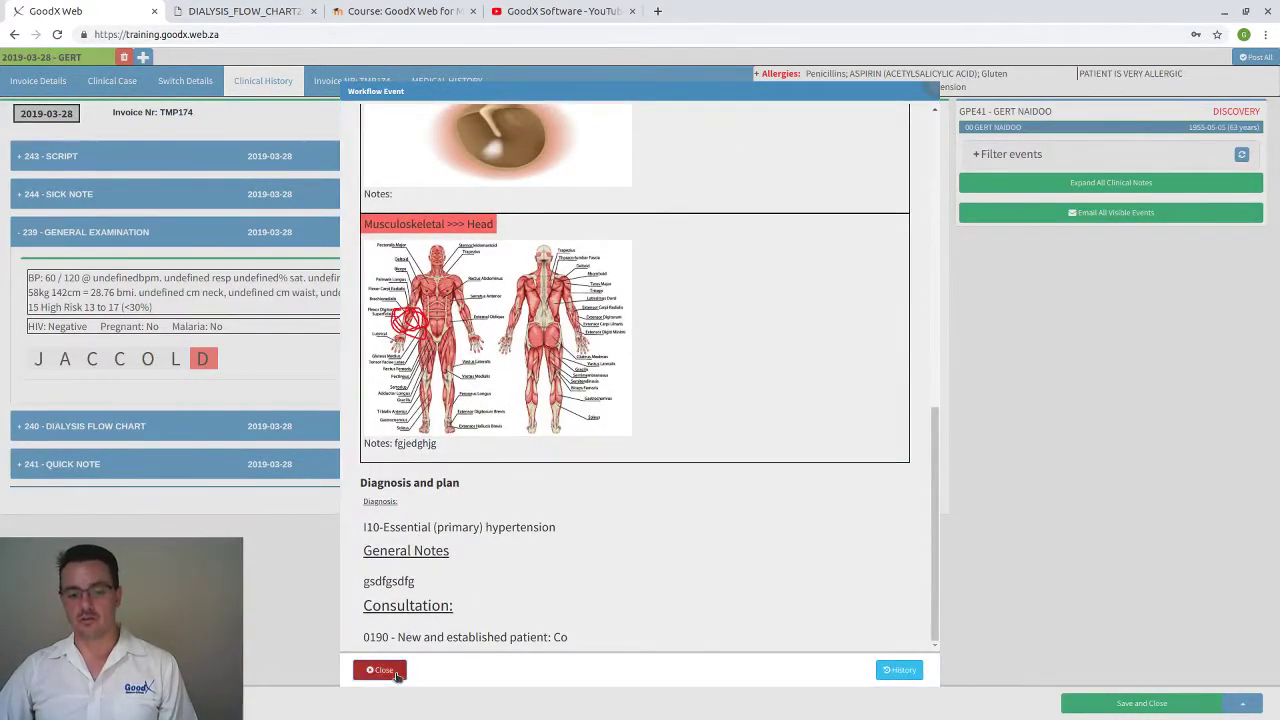
pyautogui.click(385, 671)
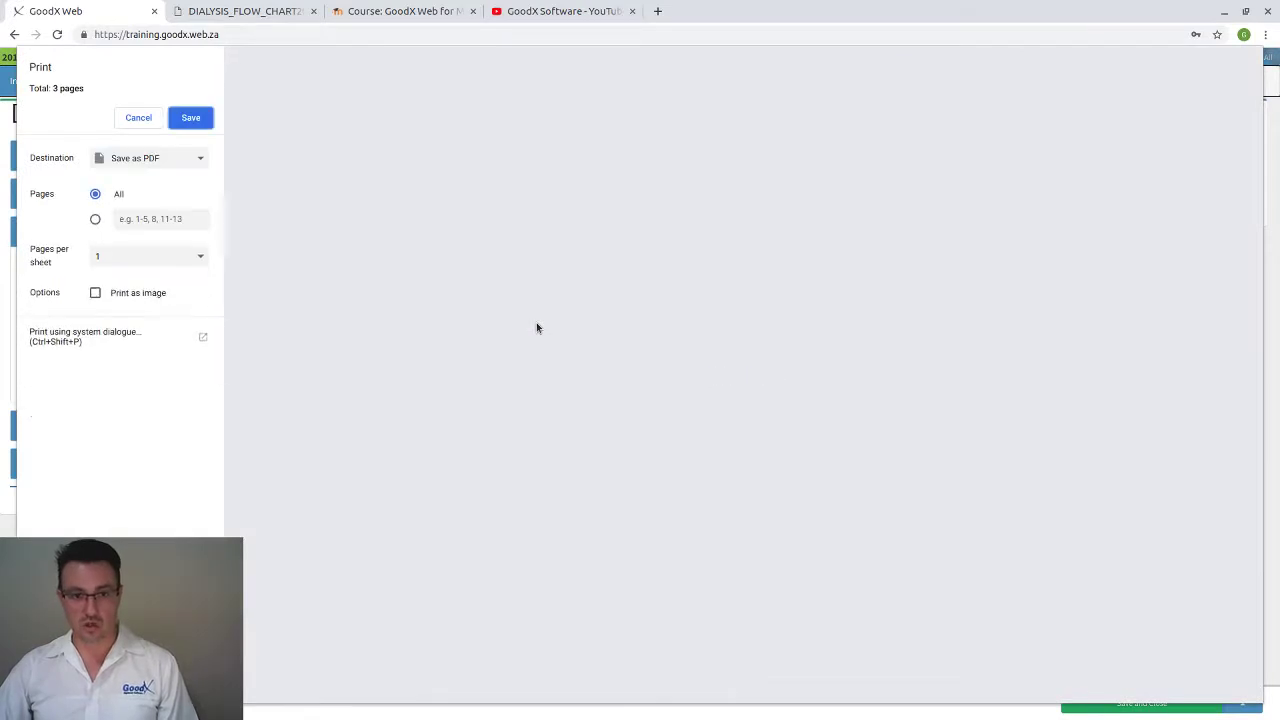
# Step: Review all pages of the General Examination's print preview, and cancel the printout
pyautogui.scroll(-10, 805, 200)
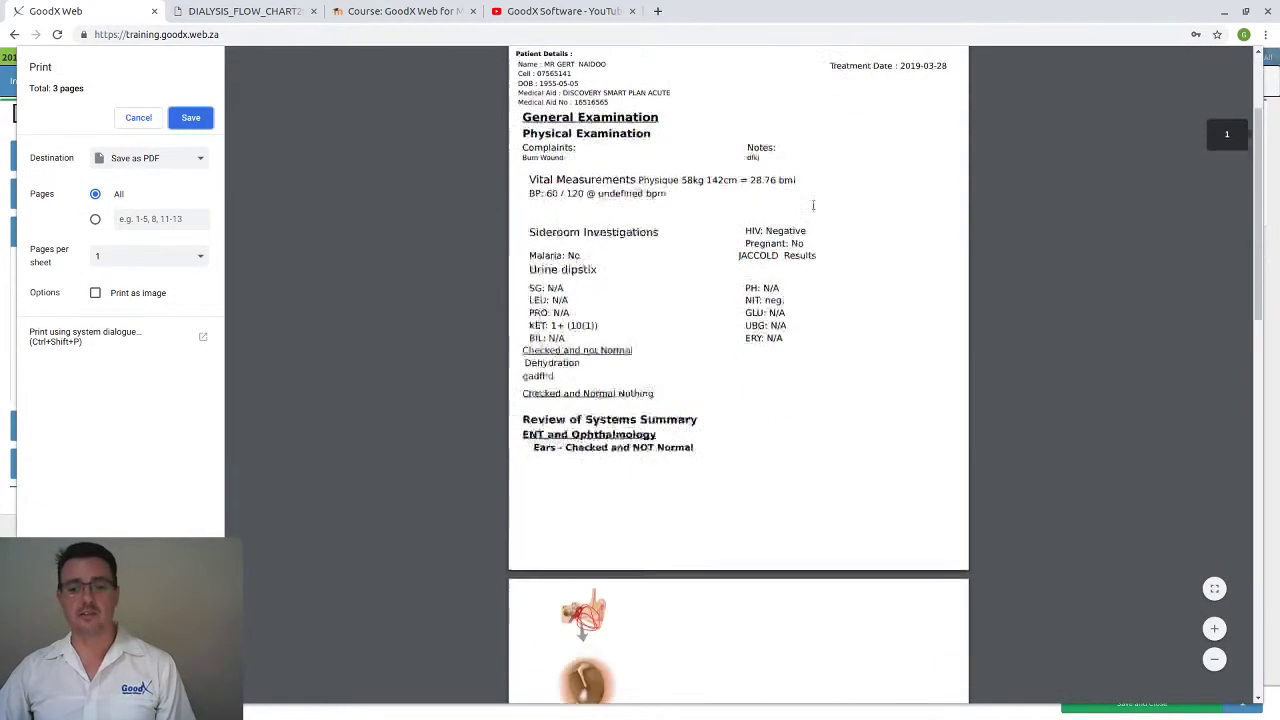
pyautogui.scroll(-6, 796, 295)
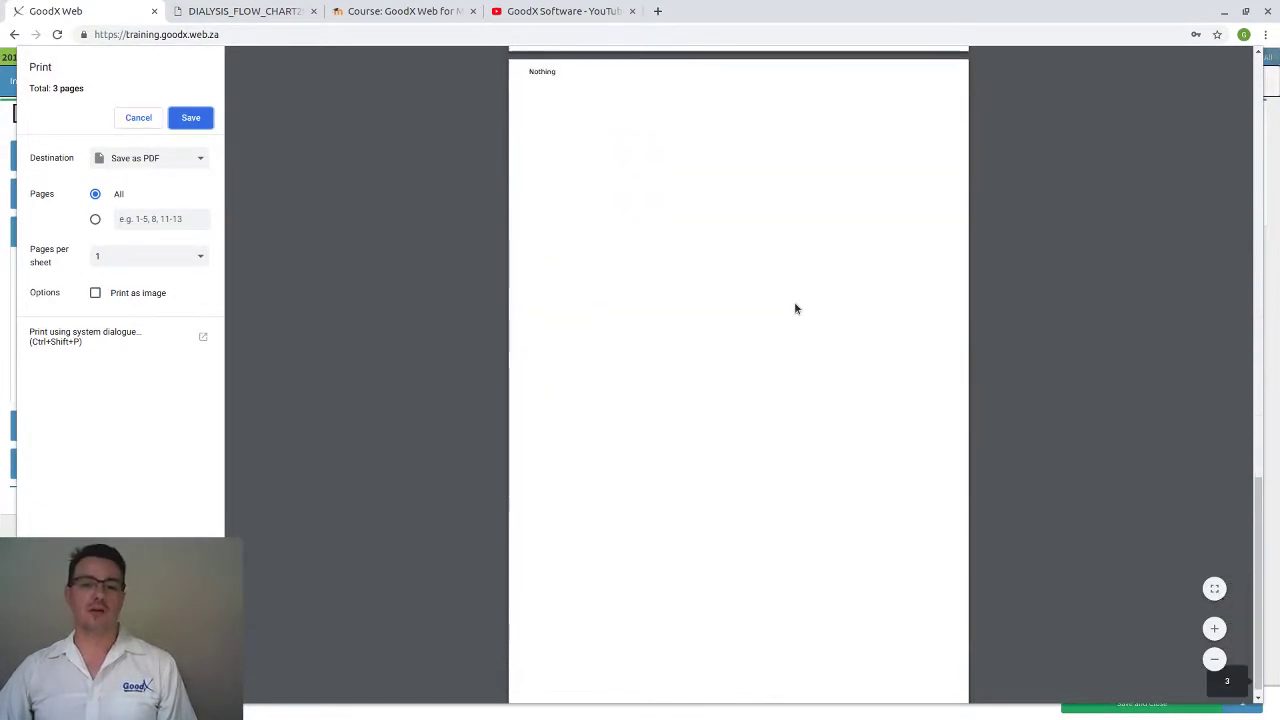
pyautogui.click(142, 120)
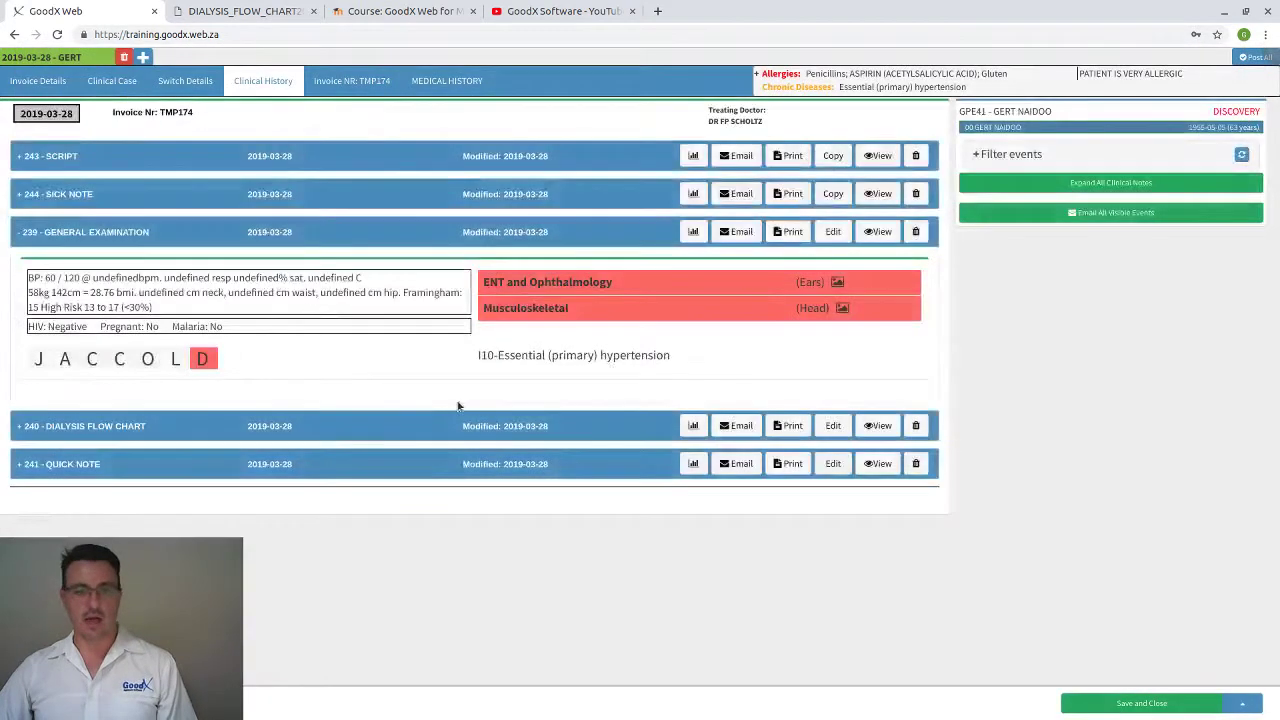
# Step: Expand the Dialysis Flow Chart summary instead of the General Examination, and review the full flow chart record
pyautogui.click(605, 232)
pyautogui.click(457, 268)
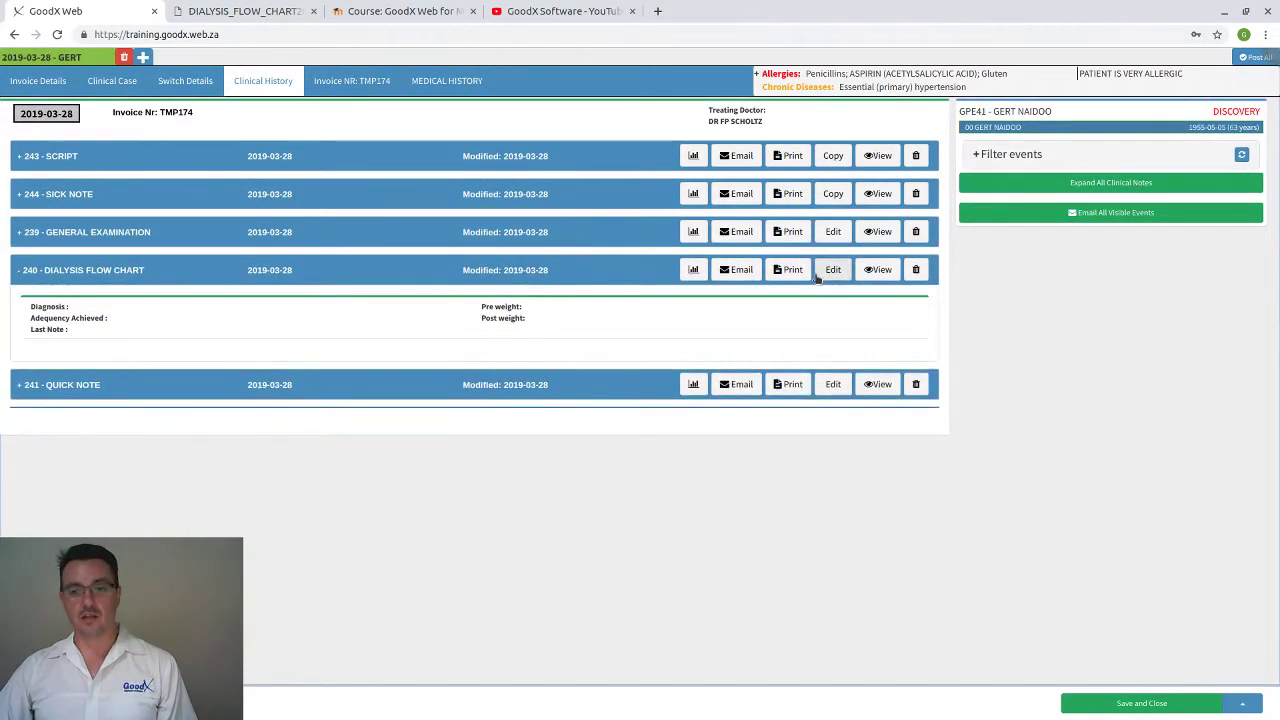
pyautogui.click(872, 270)
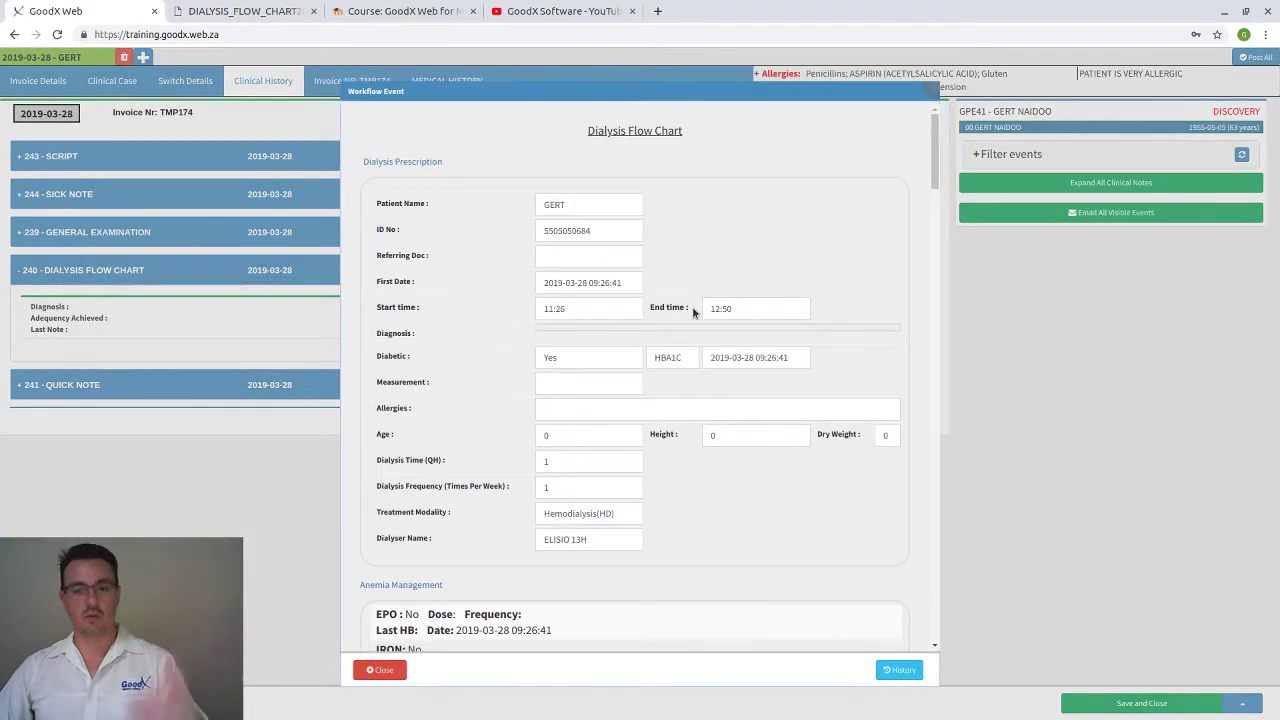
pyautogui.scroll(-15, 740, 393)
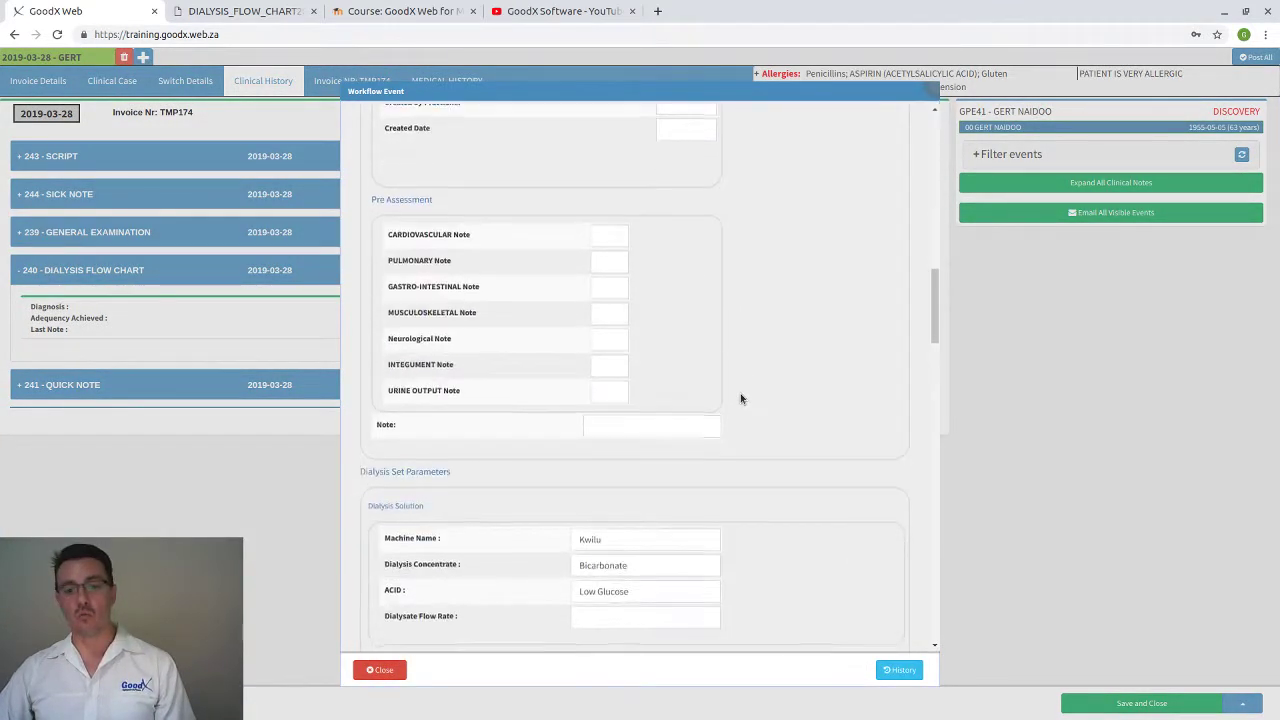
pyautogui.scroll(-15, 740, 393)
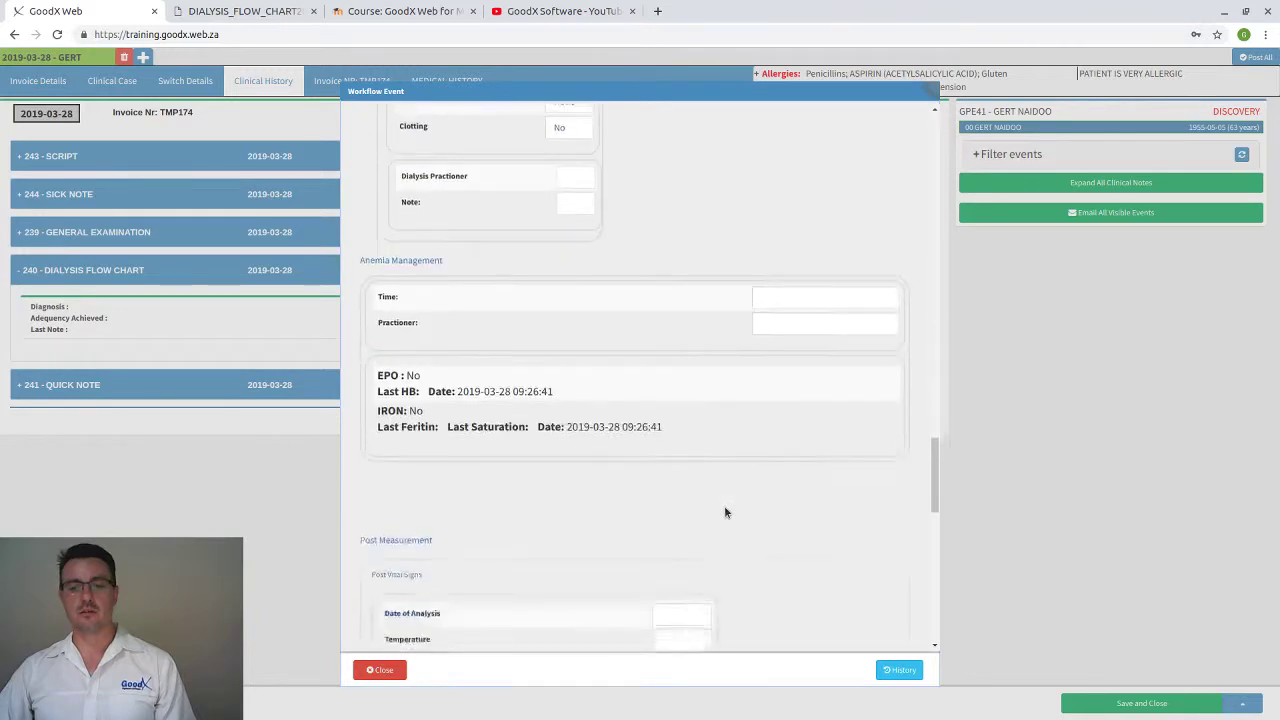
pyautogui.scroll(-5, 725, 512)
pyautogui.click(380, 670)
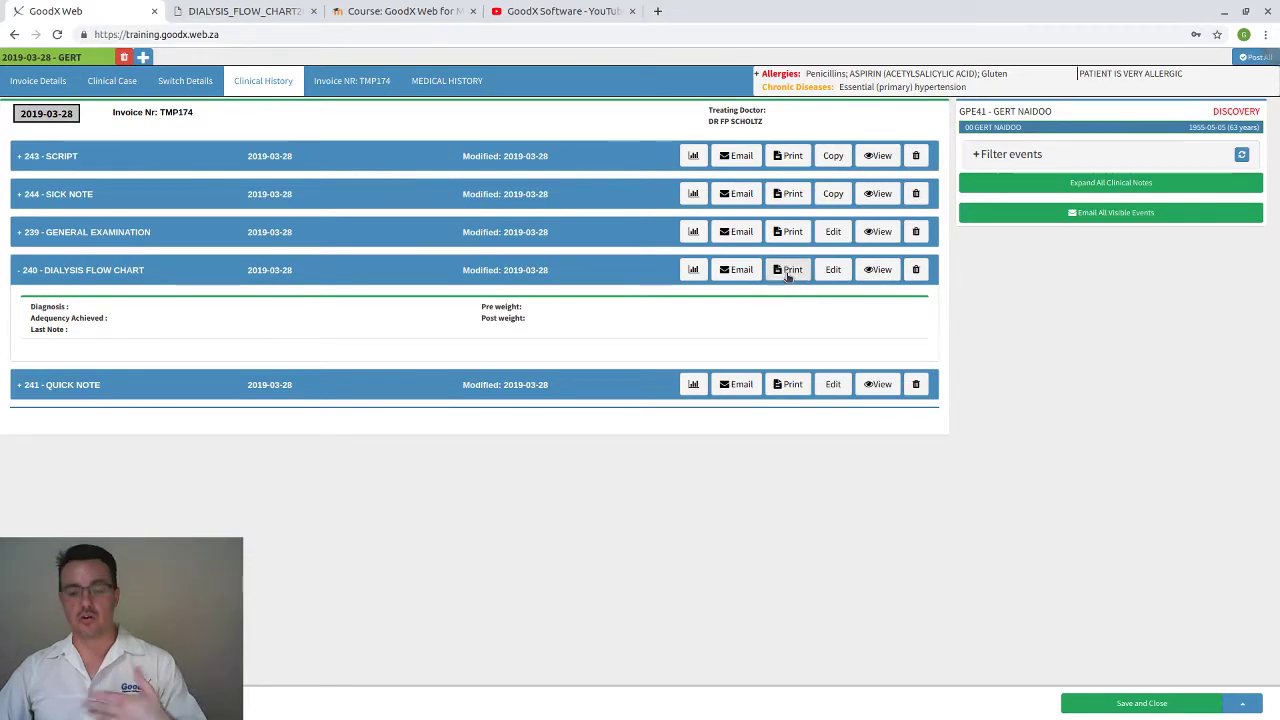
# Step: Review the print preview of the Dialysis Flow Chart, and cancel the printout
pyautogui.click(788, 271)
pyautogui.scroll(-2, 752, 384)
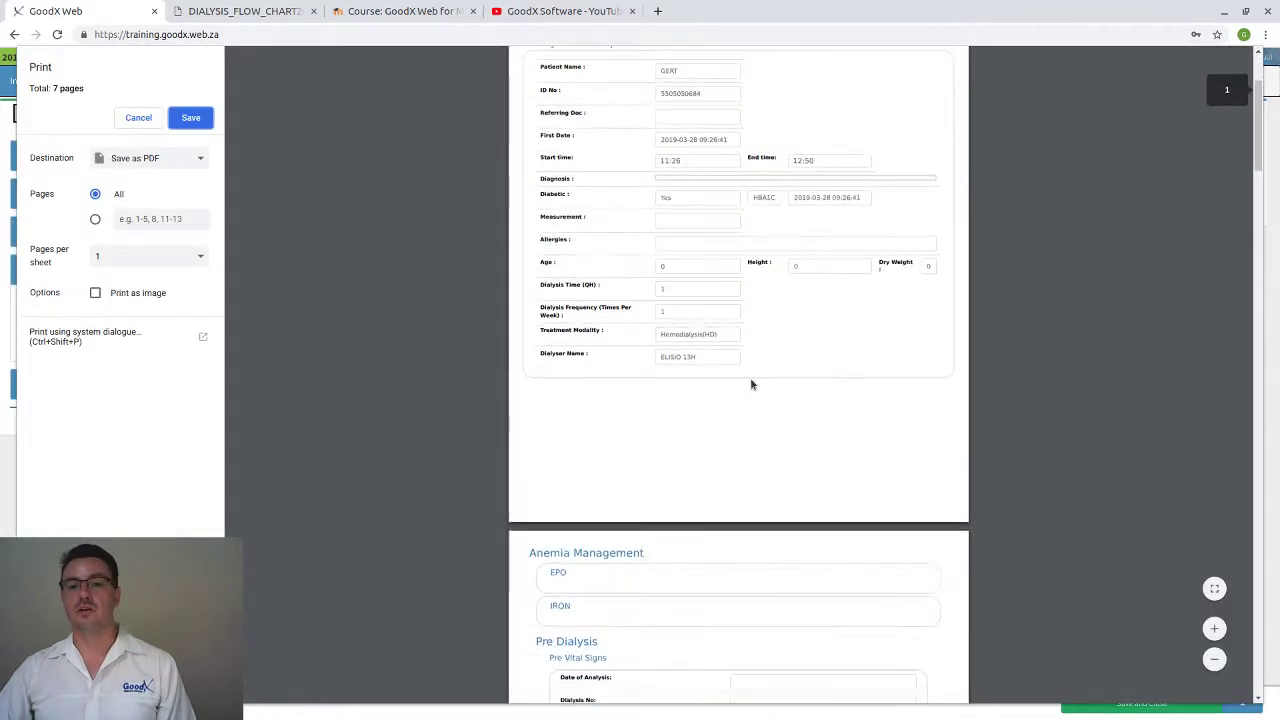
pyautogui.scroll(-10, 752, 384)
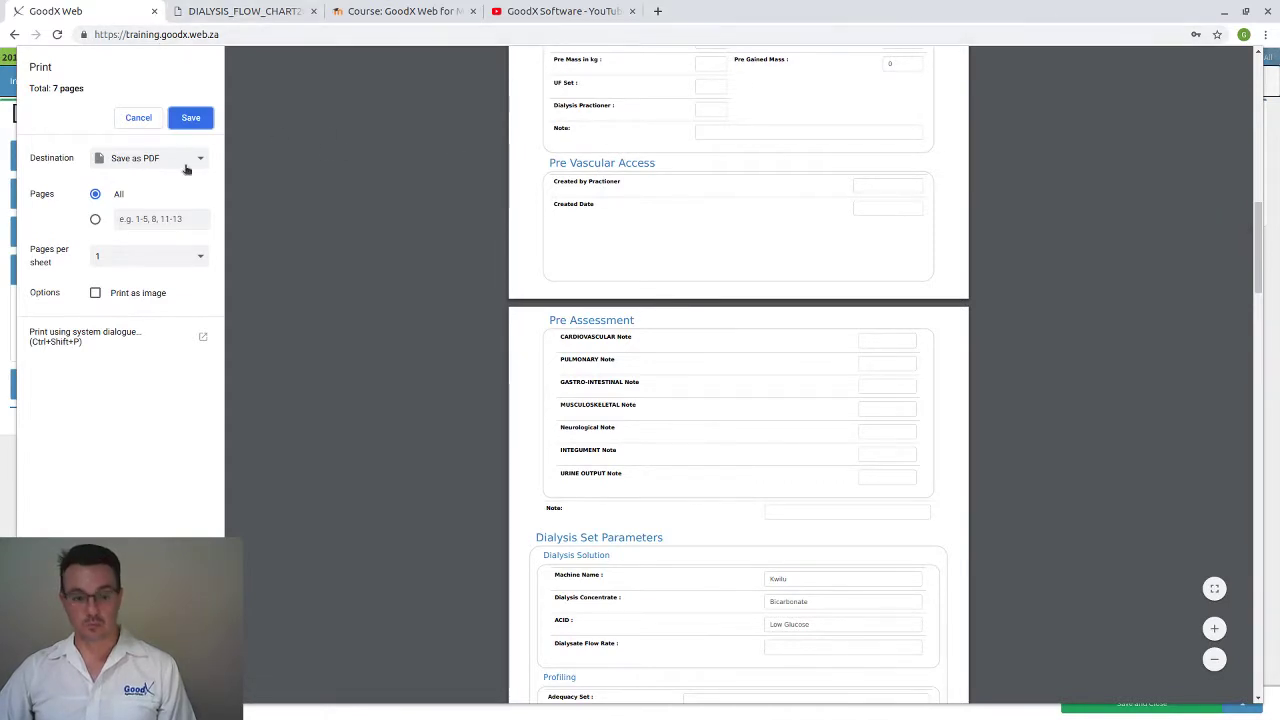
pyautogui.click(130, 118)
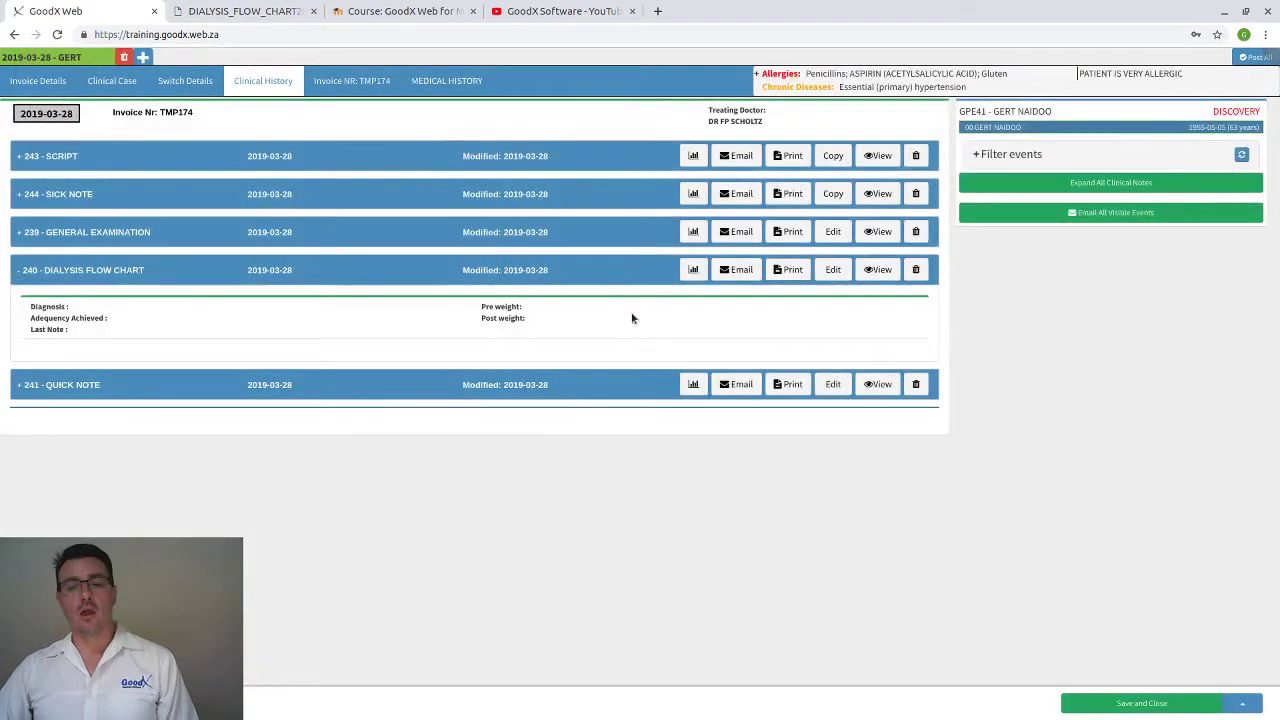
# Step: Start an email with the Dialysis Flow Chart PDF attached, and discard it without sending
pyautogui.click(733, 272)
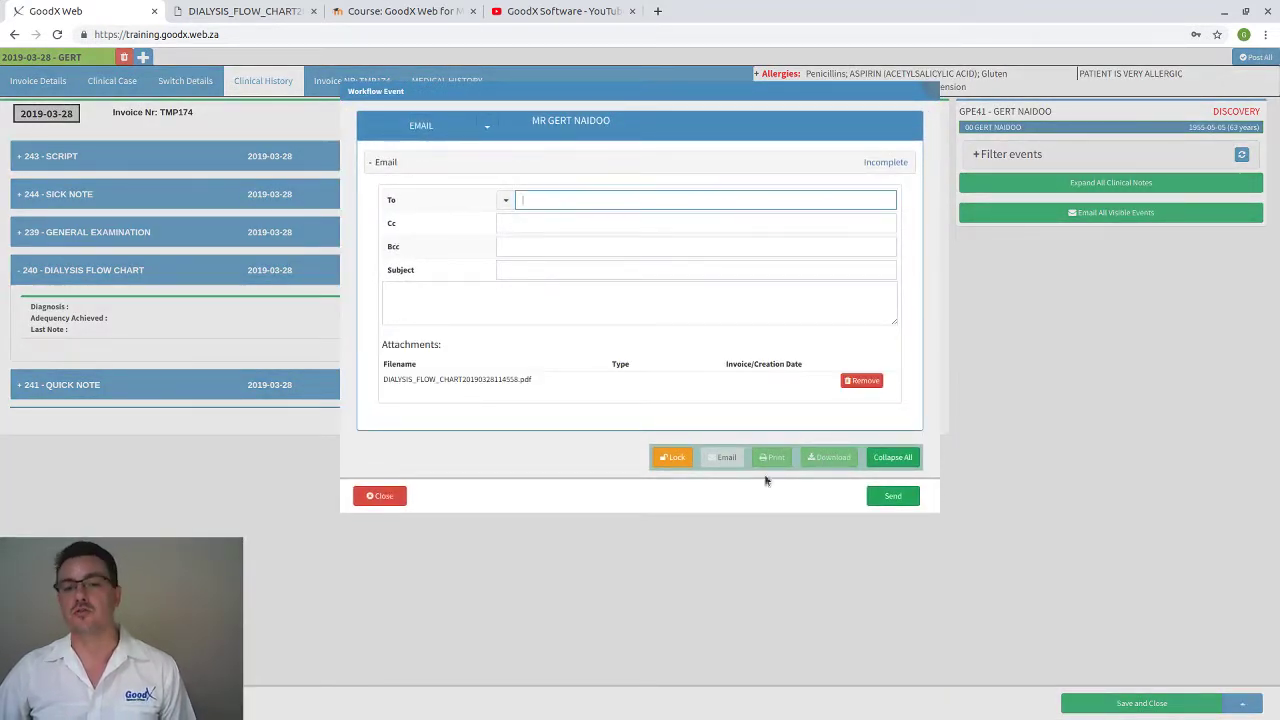
pyautogui.click(389, 497)
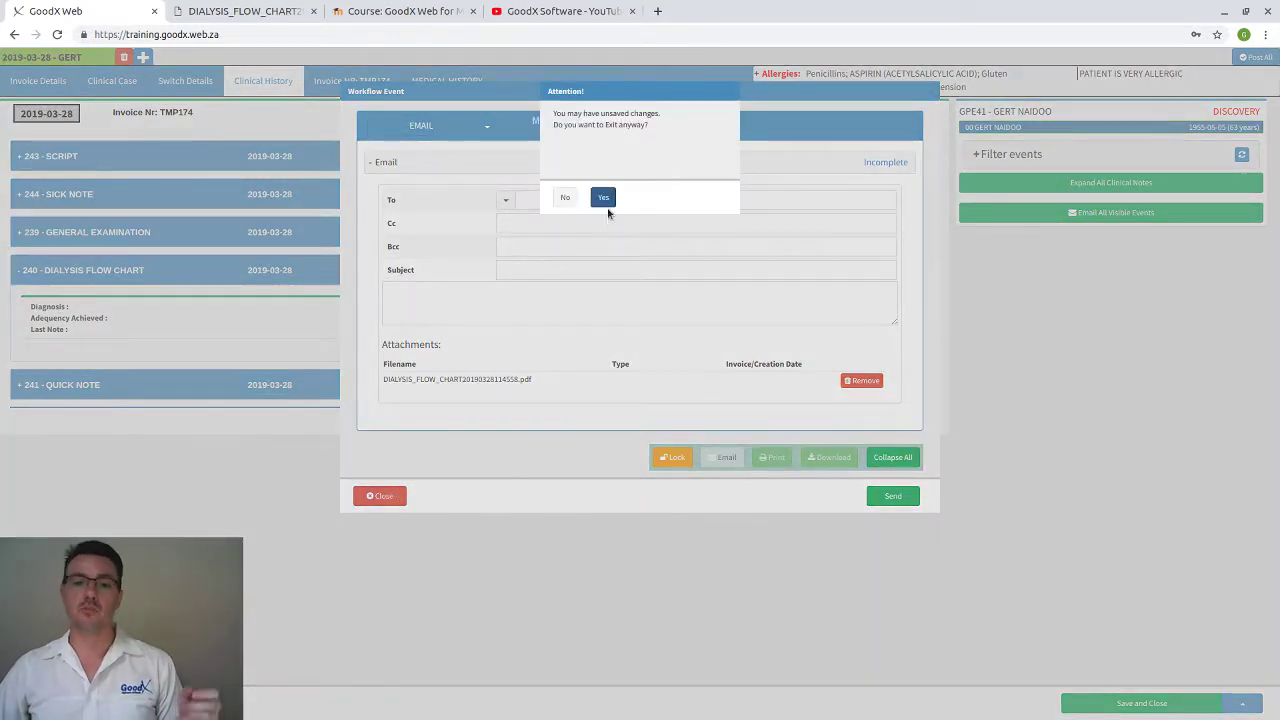
pyautogui.click(605, 201)
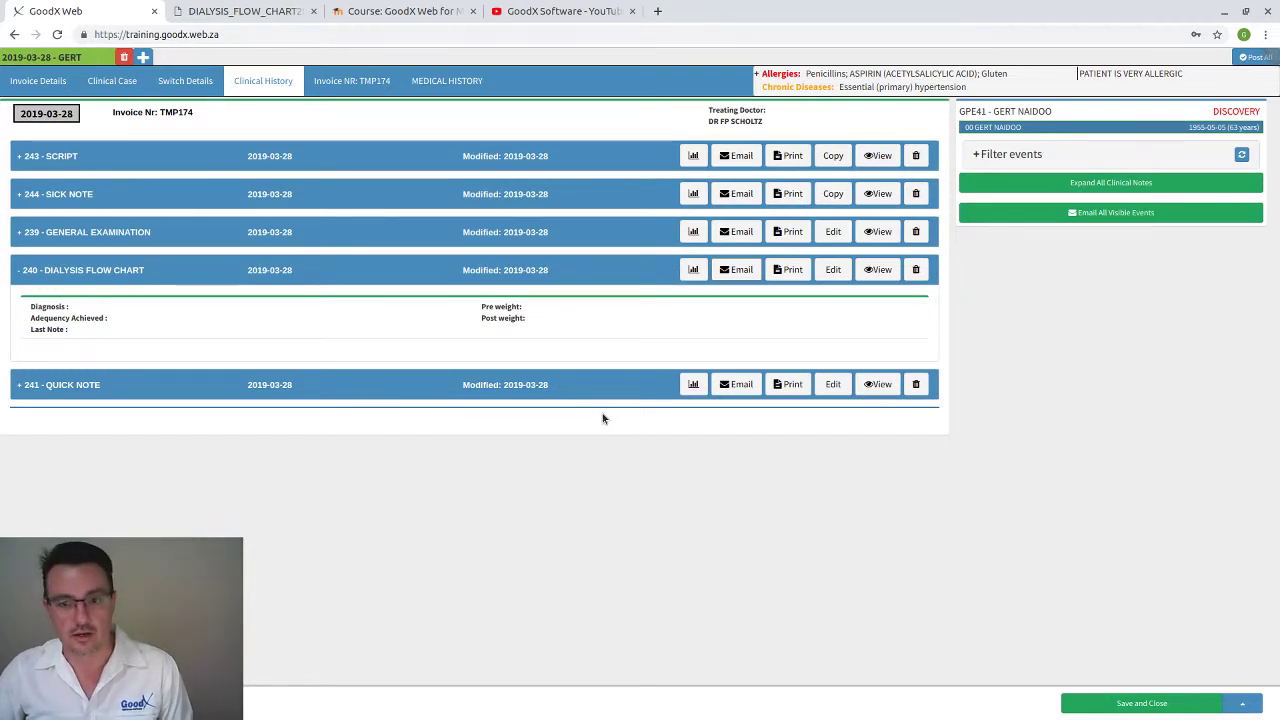
# Step: Collapse the Dialysis Flow Chart summary, check its graph, and highlight the treating doctor of the 2019-03-28 visit
pyautogui.click(655, 277)
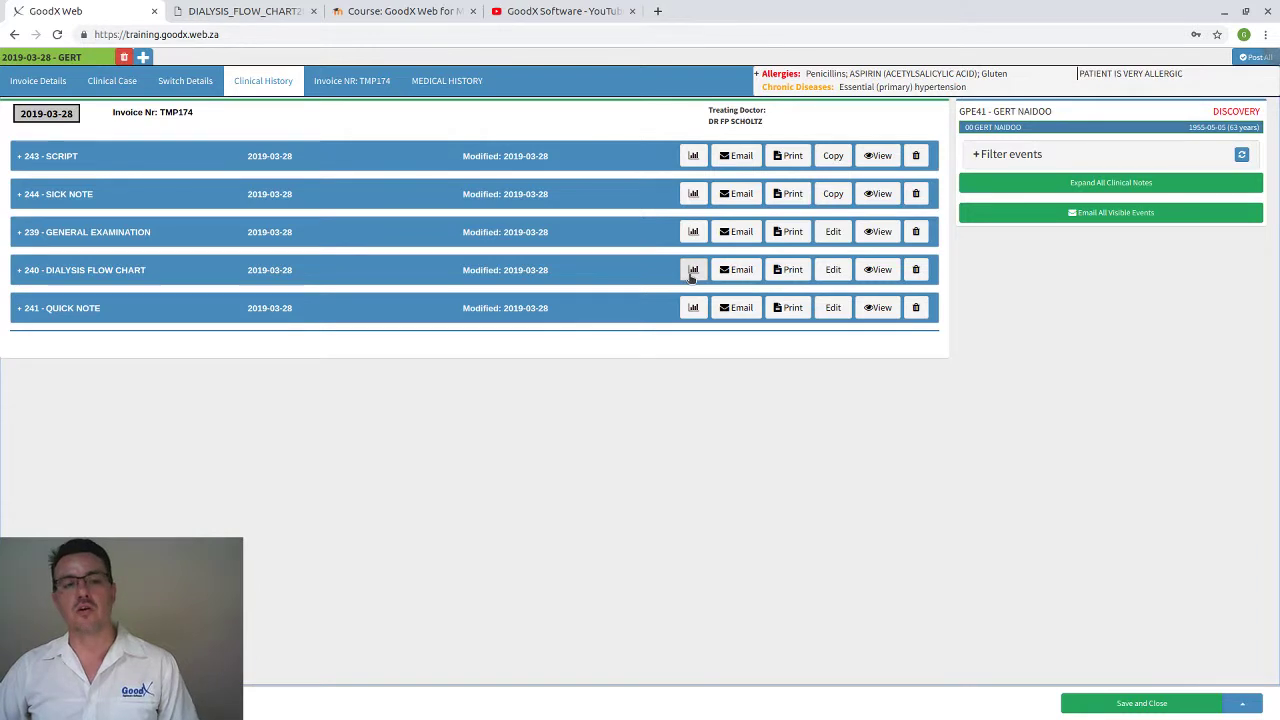
pyautogui.click(691, 274)
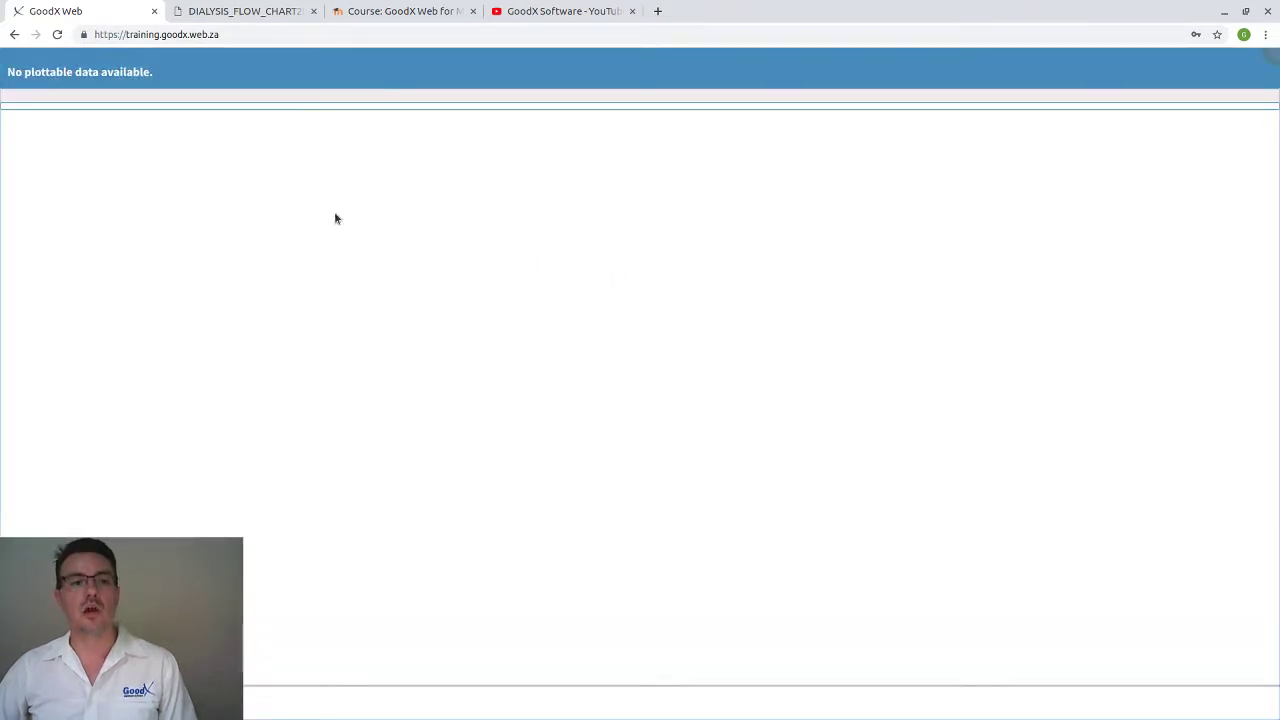
pyautogui.click(658, 320)
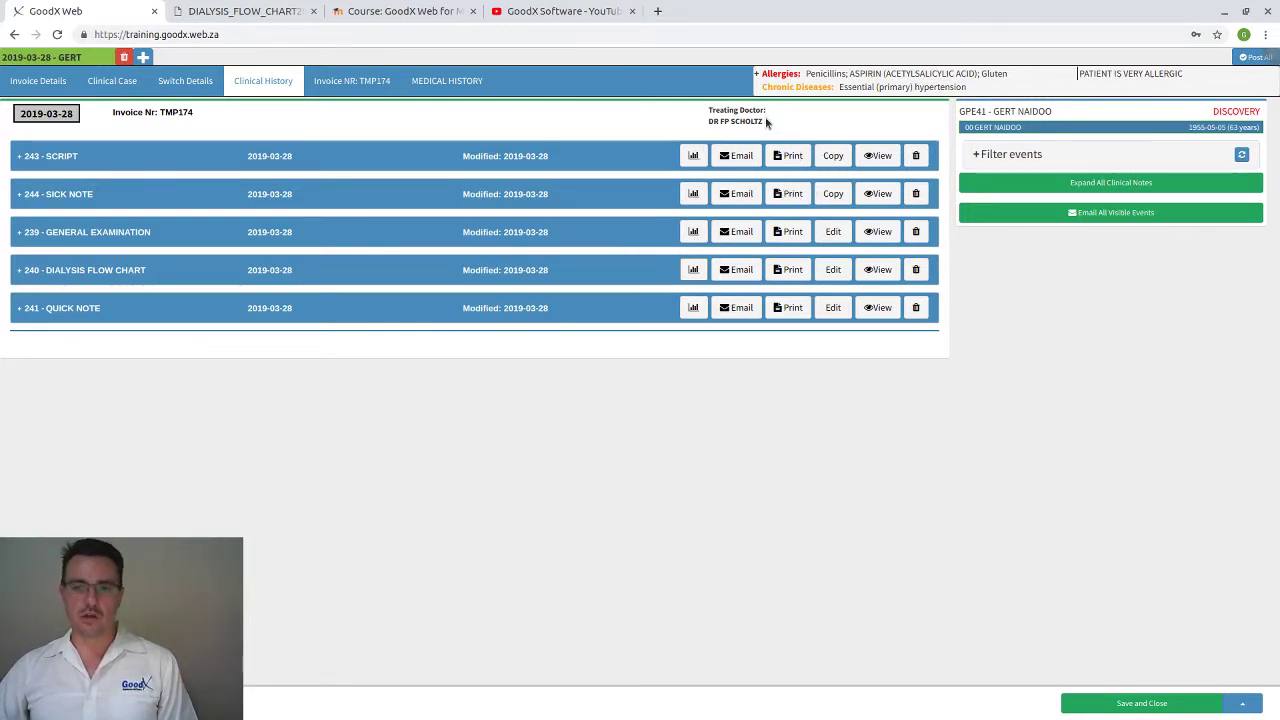
pyautogui.moveTo(767, 121); pyautogui.dragTo(706, 117)
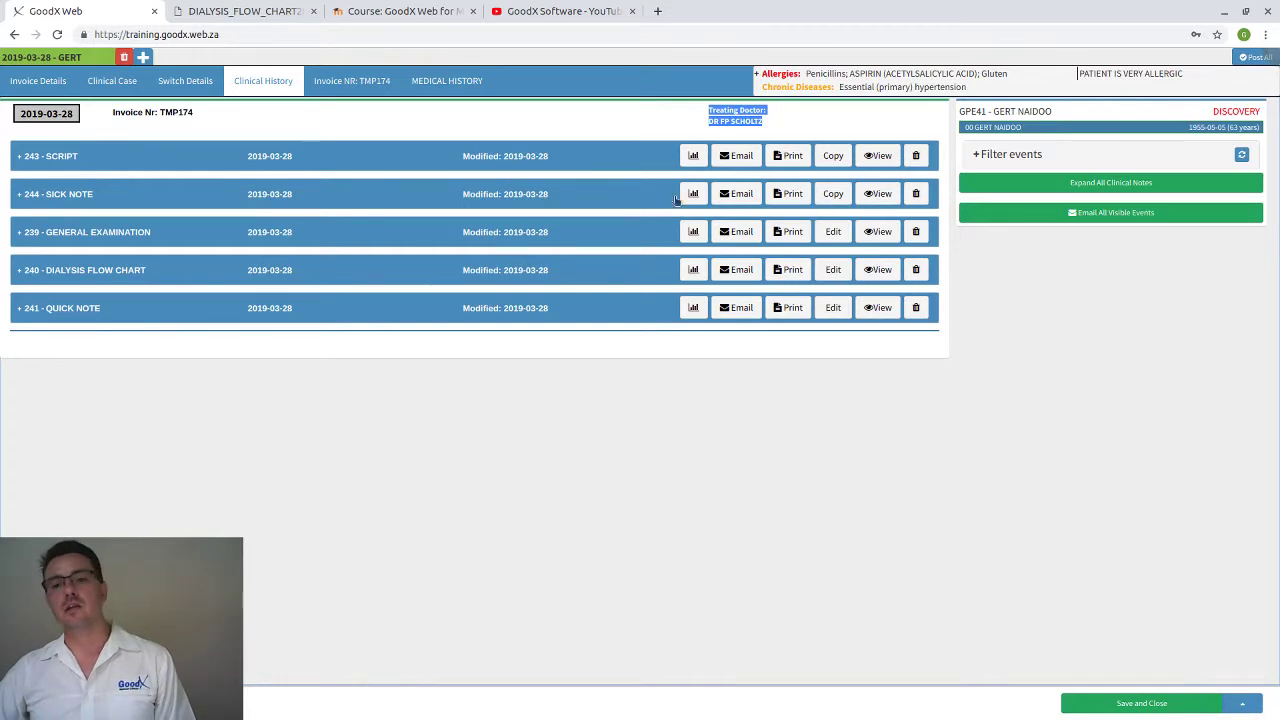
# Step: Examine the patient's clinical case with its Quick Note, the clinical history and the sections of the medical history
pyautogui.click(125, 84)
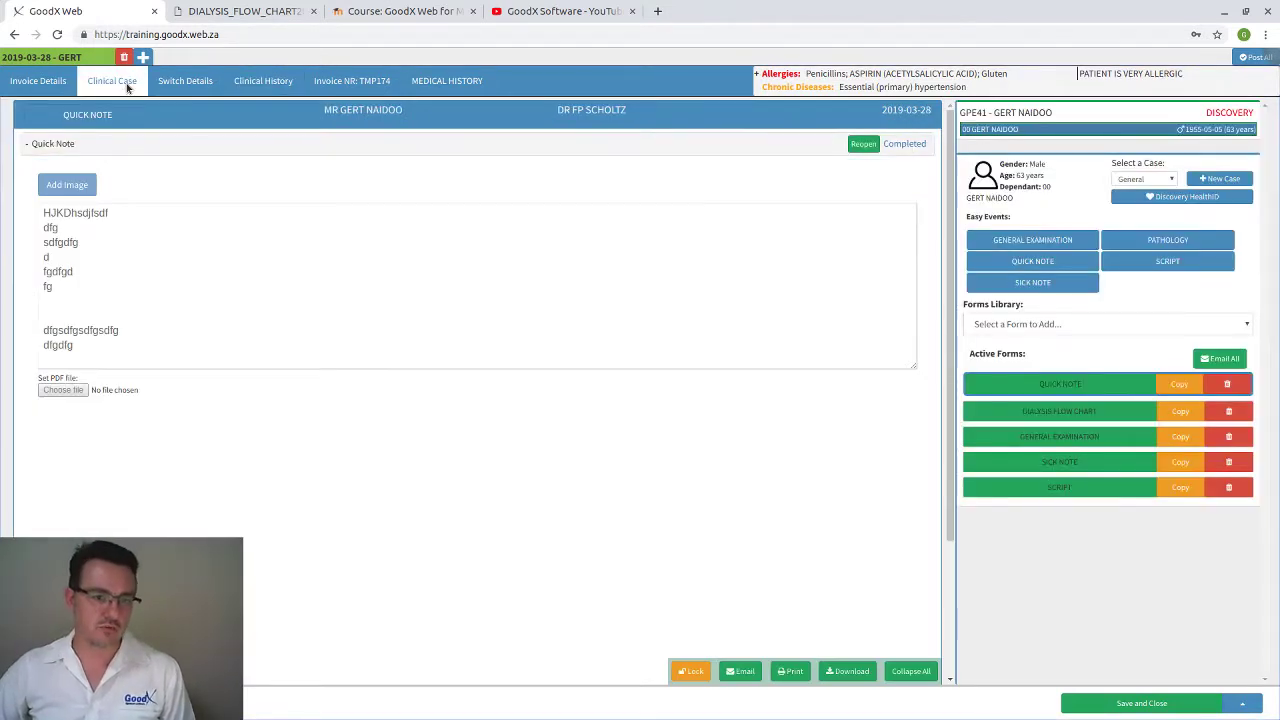
pyautogui.click(30, 144)
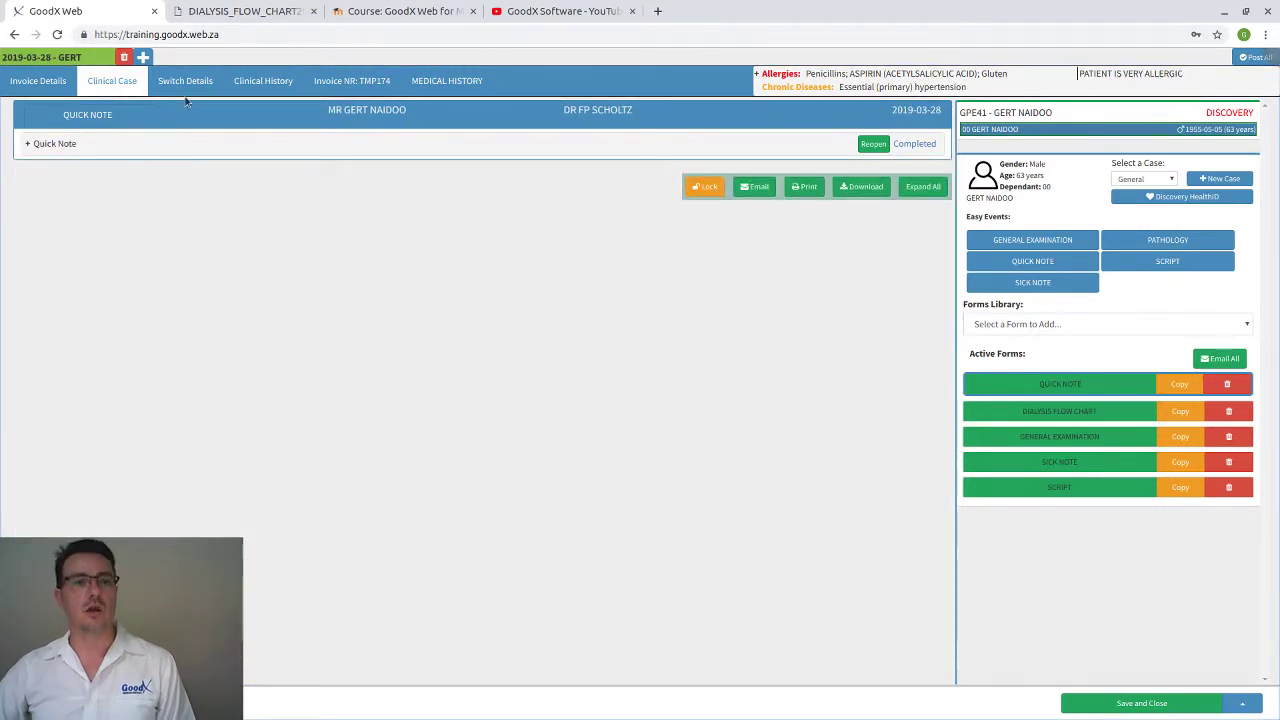
pyautogui.click(266, 84)
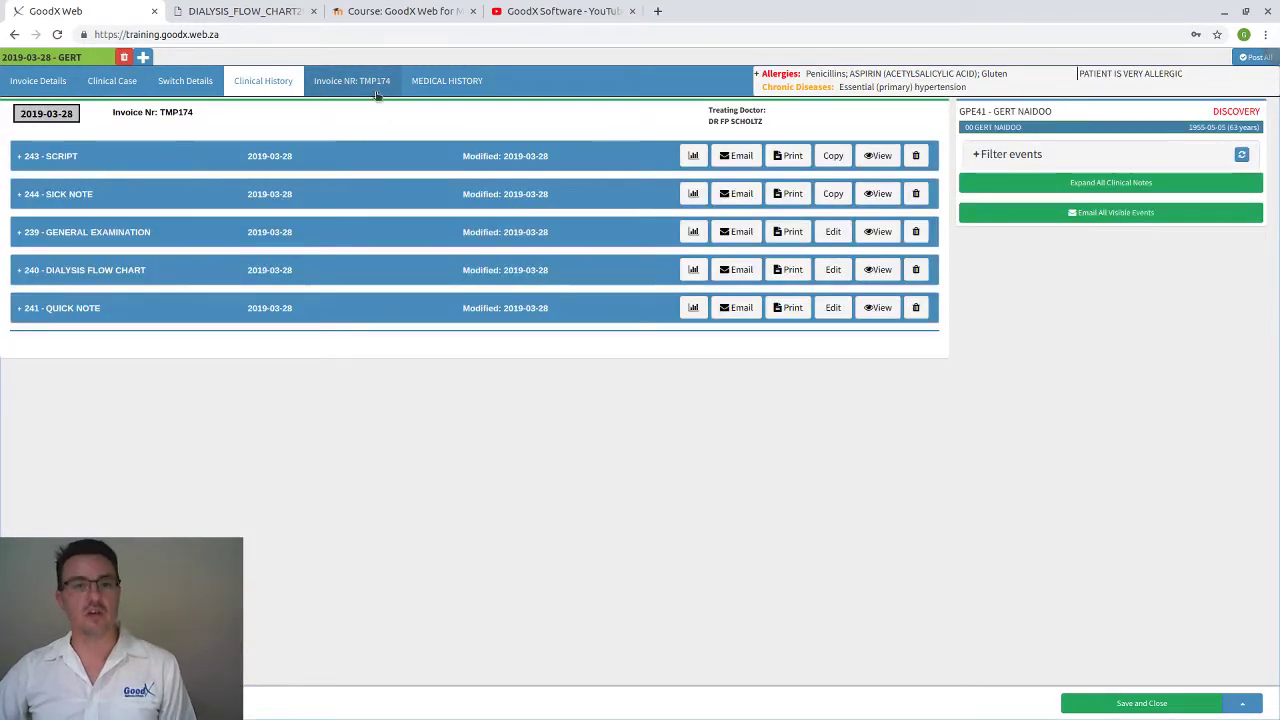
pyautogui.click(458, 84)
pyautogui.click(263, 81)
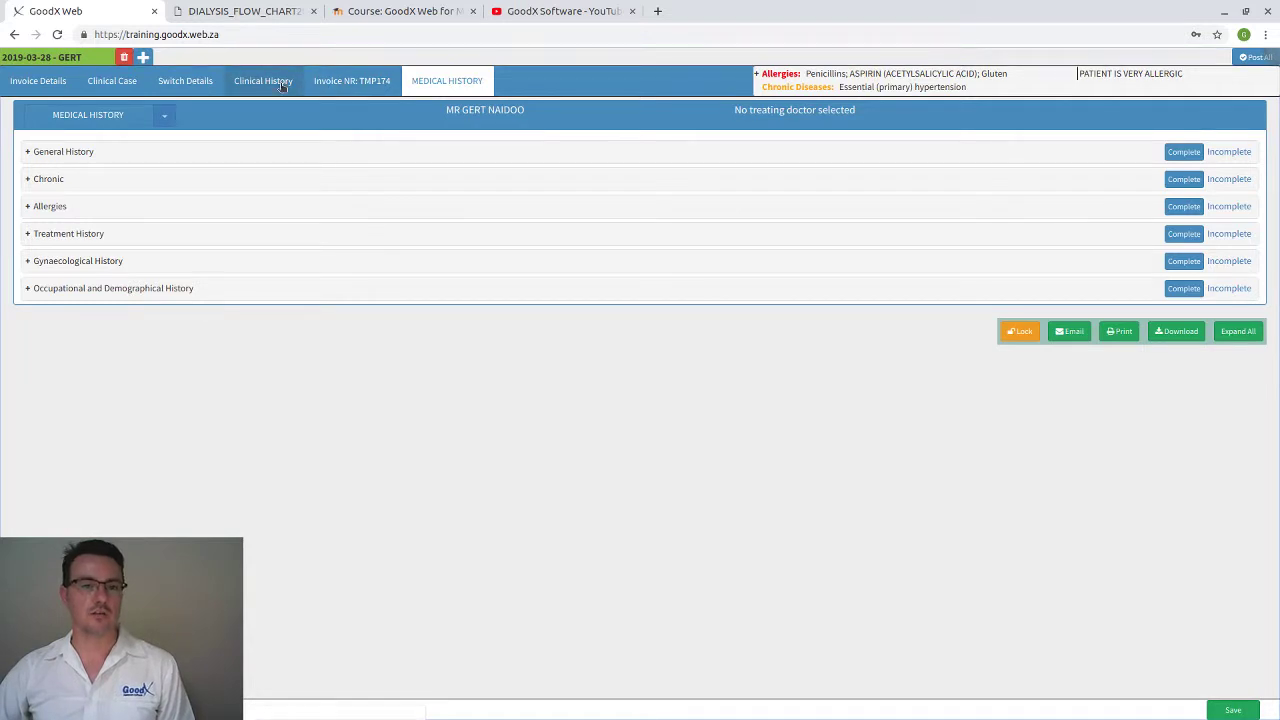
pyautogui.click(125, 90)
pyautogui.click(246, 88)
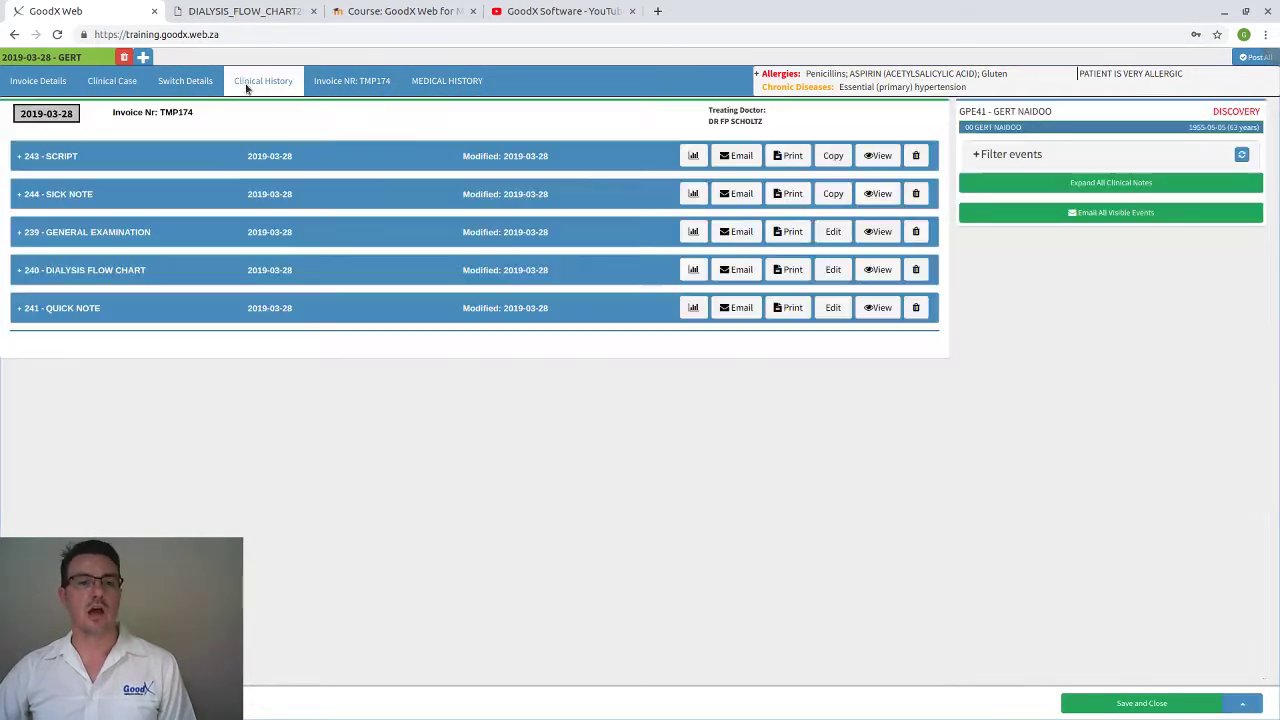
pyautogui.click(444, 91)
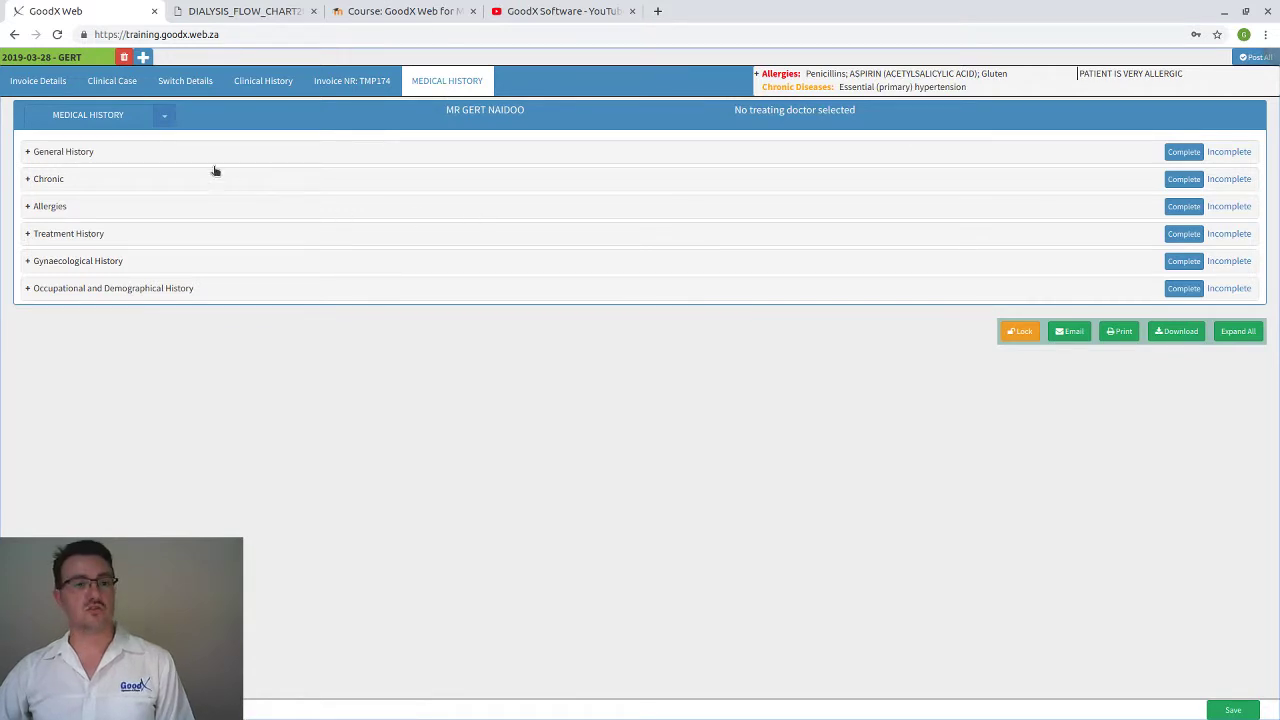
pyautogui.click(95, 88)
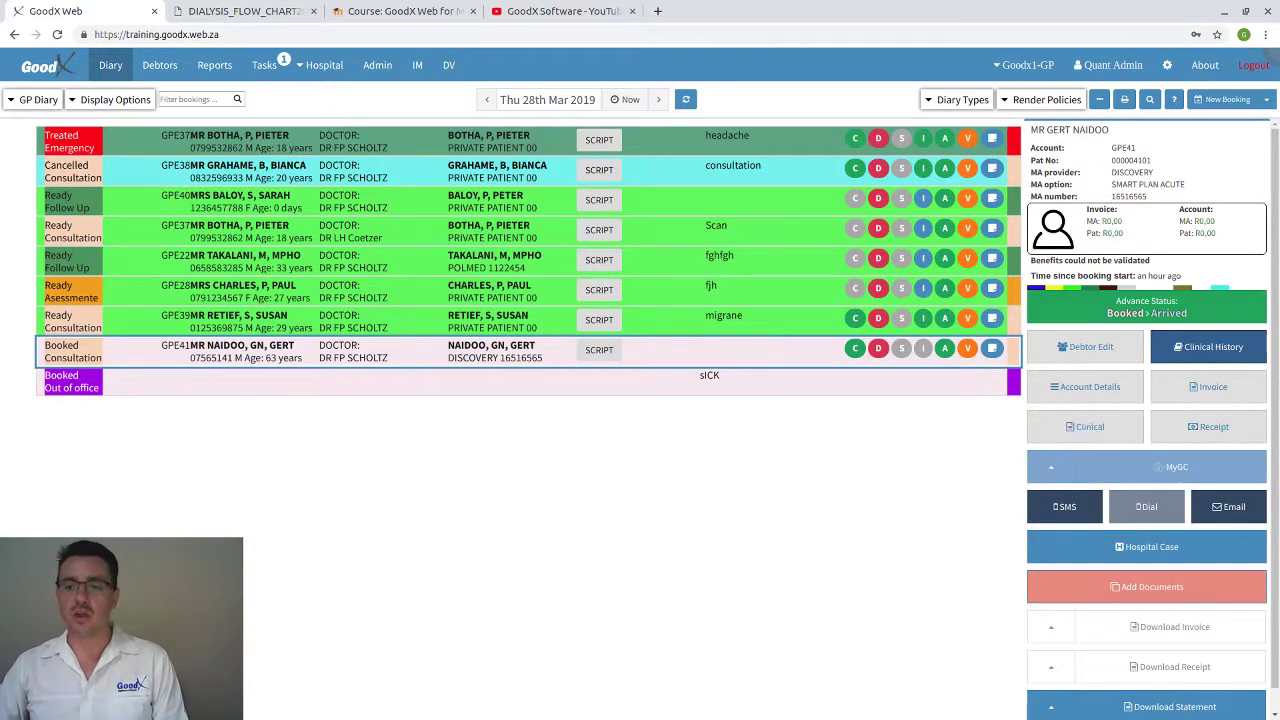
# Step: Open the clinical case of the selected booking's patient from the diary, and acknowledge the patient warning message
pyautogui.click(1110, 426)
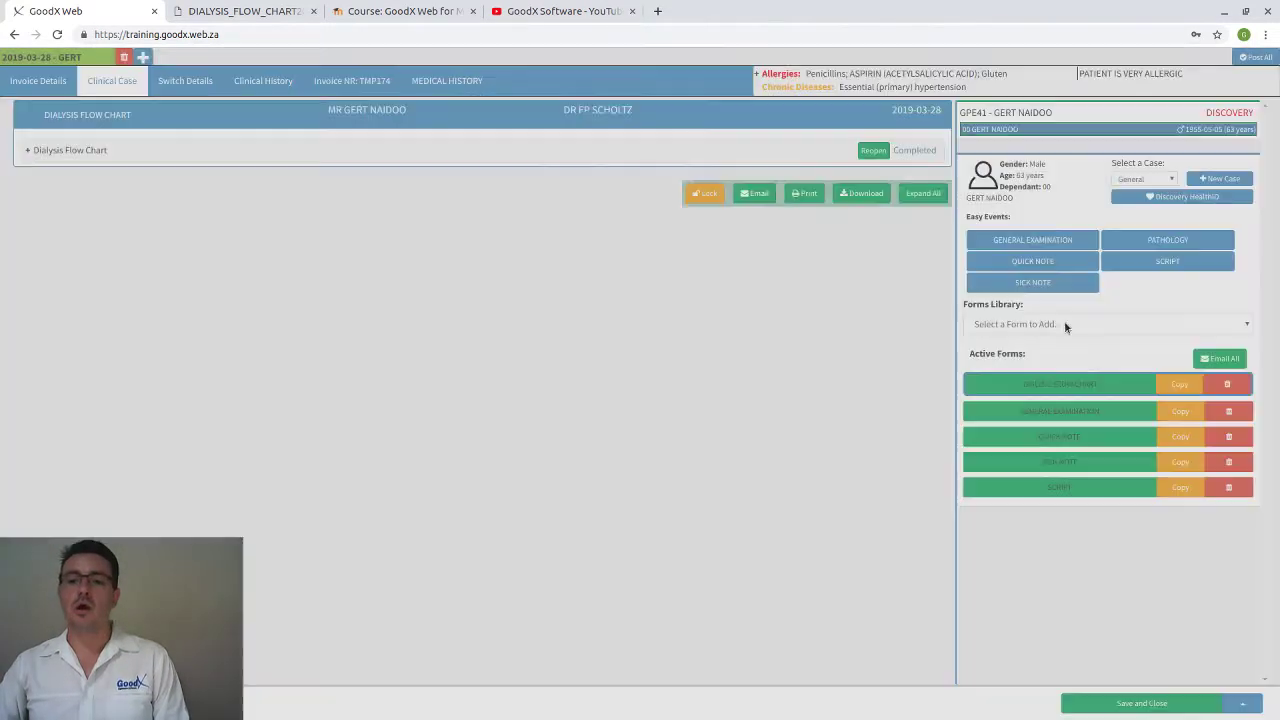
pyautogui.click(563, 198)
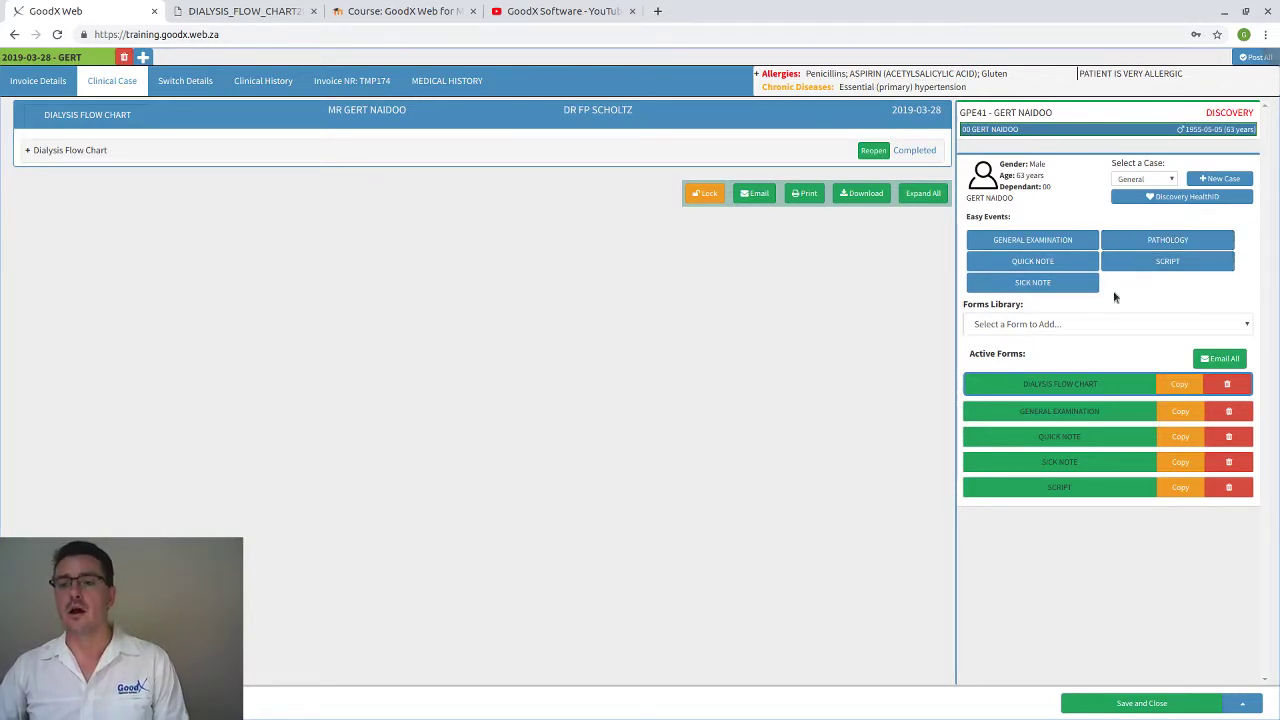
# Step: Check which forms the Forms Library offers for the clinical case
pyautogui.click(1090, 323)
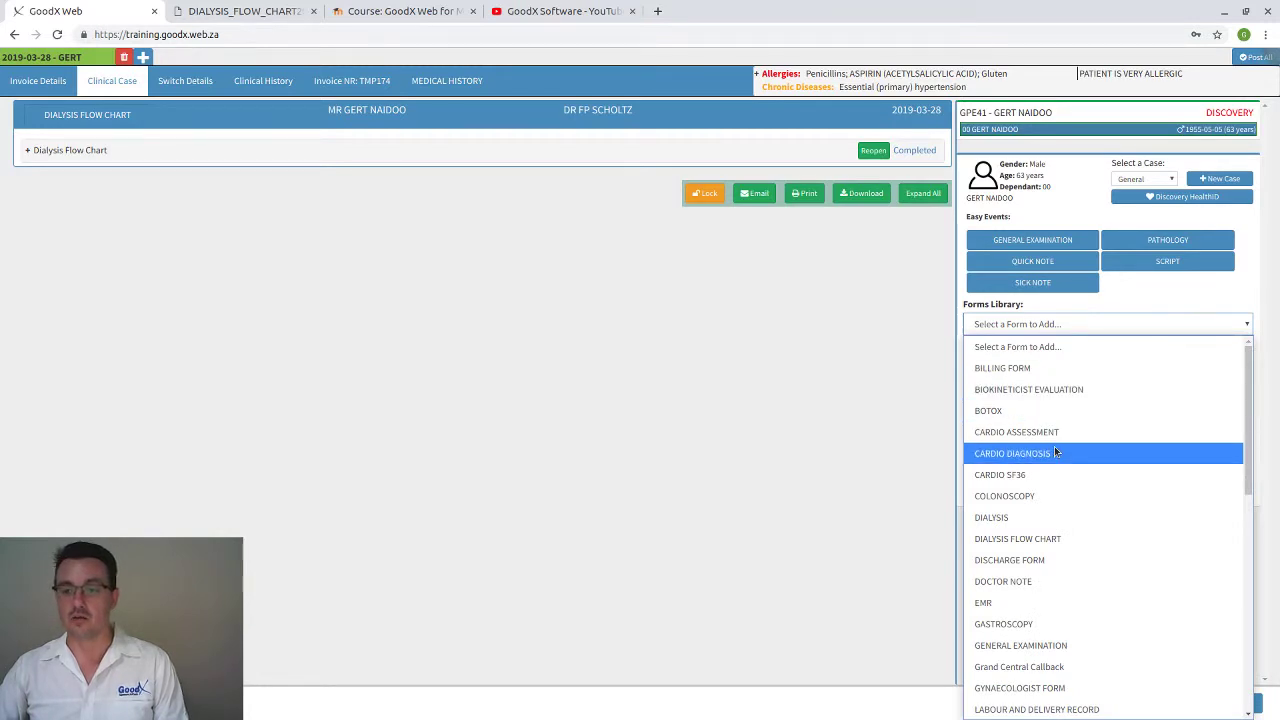
pyautogui.click(1168, 298)
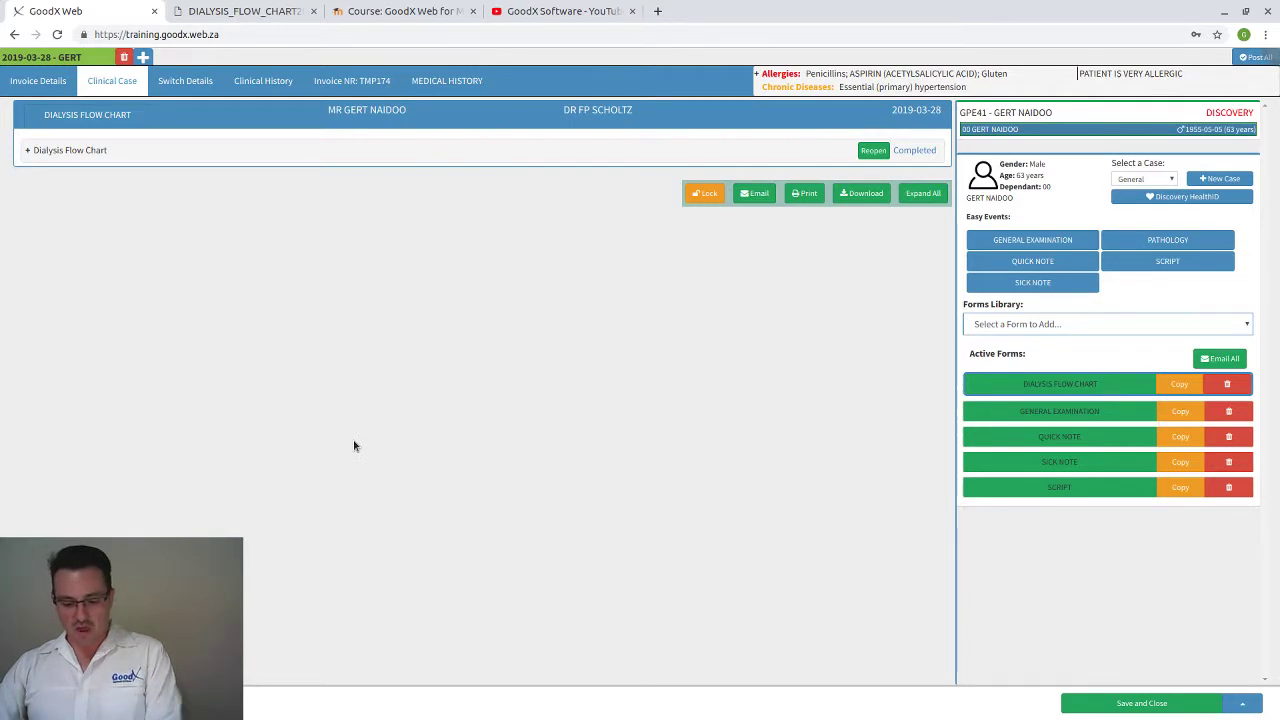
# Step: Switch to the GoodX Learning Centre course, examine its diary and clinical information topics, and return to the clinical case in GoodX Web
pyautogui.click(366, 12)
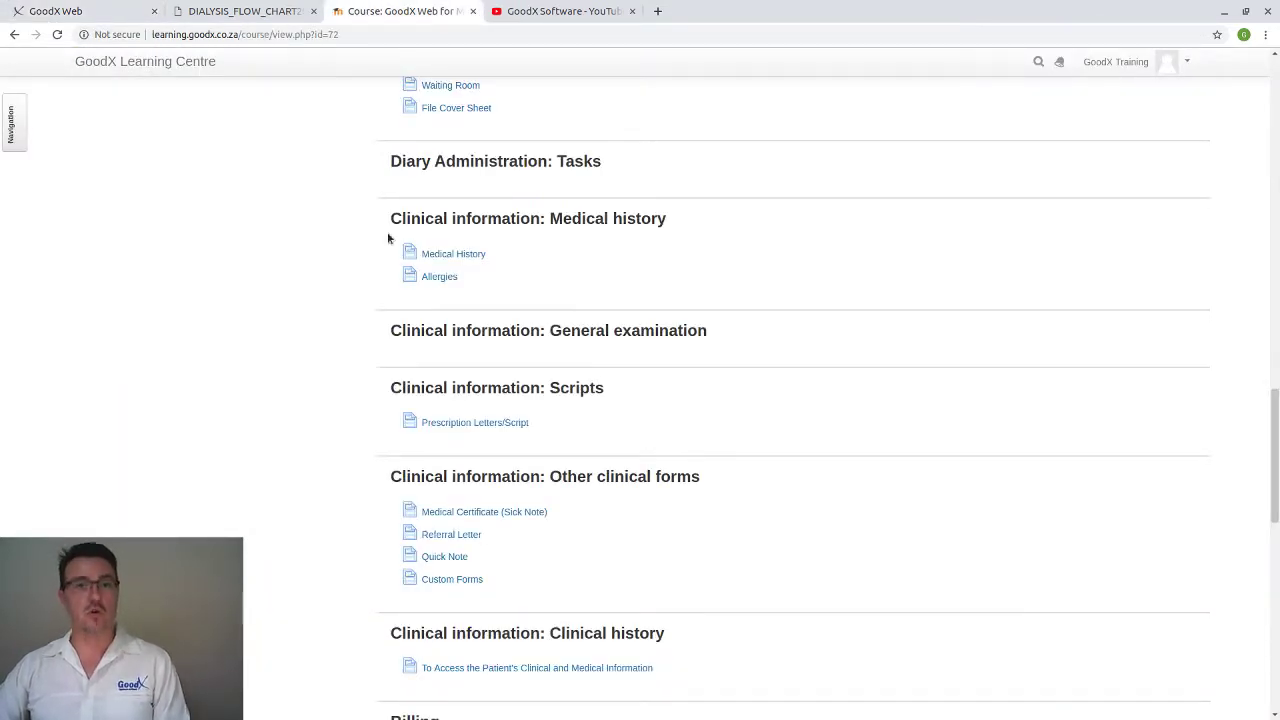
pyautogui.scroll(5, 388, 238)
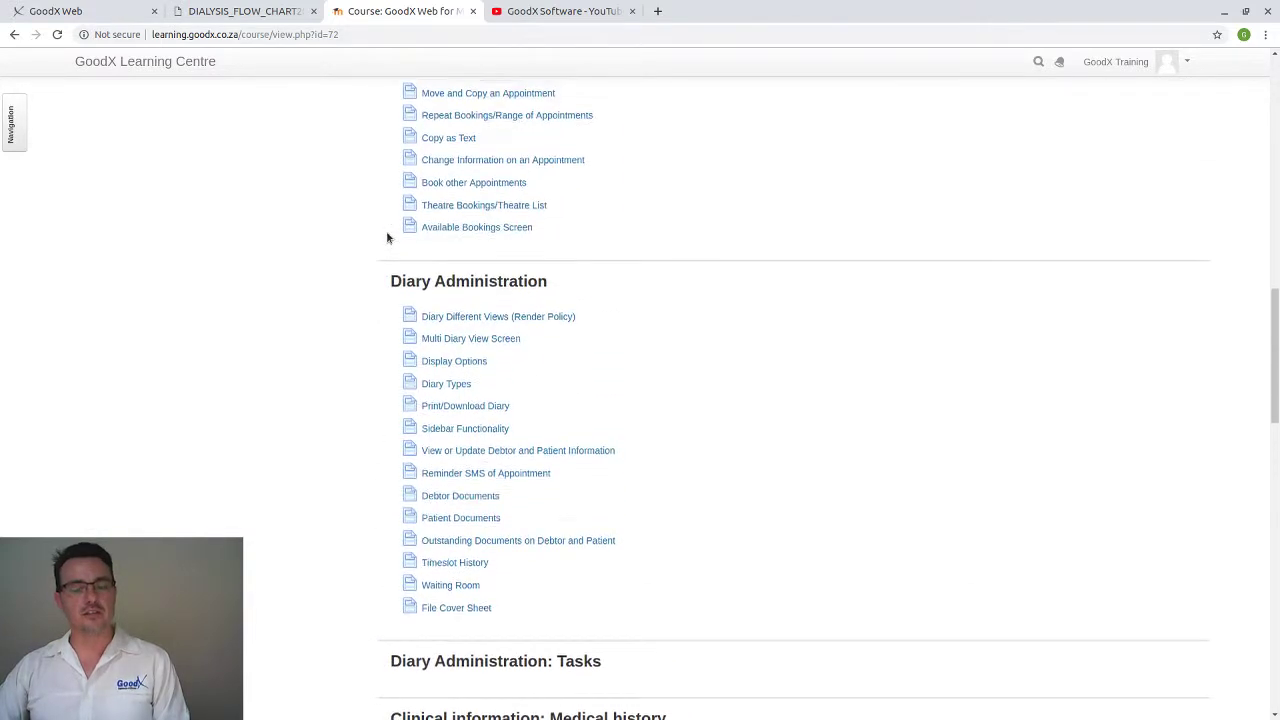
pyautogui.scroll(2, 388, 238)
pyautogui.scroll(-7, 386, 240)
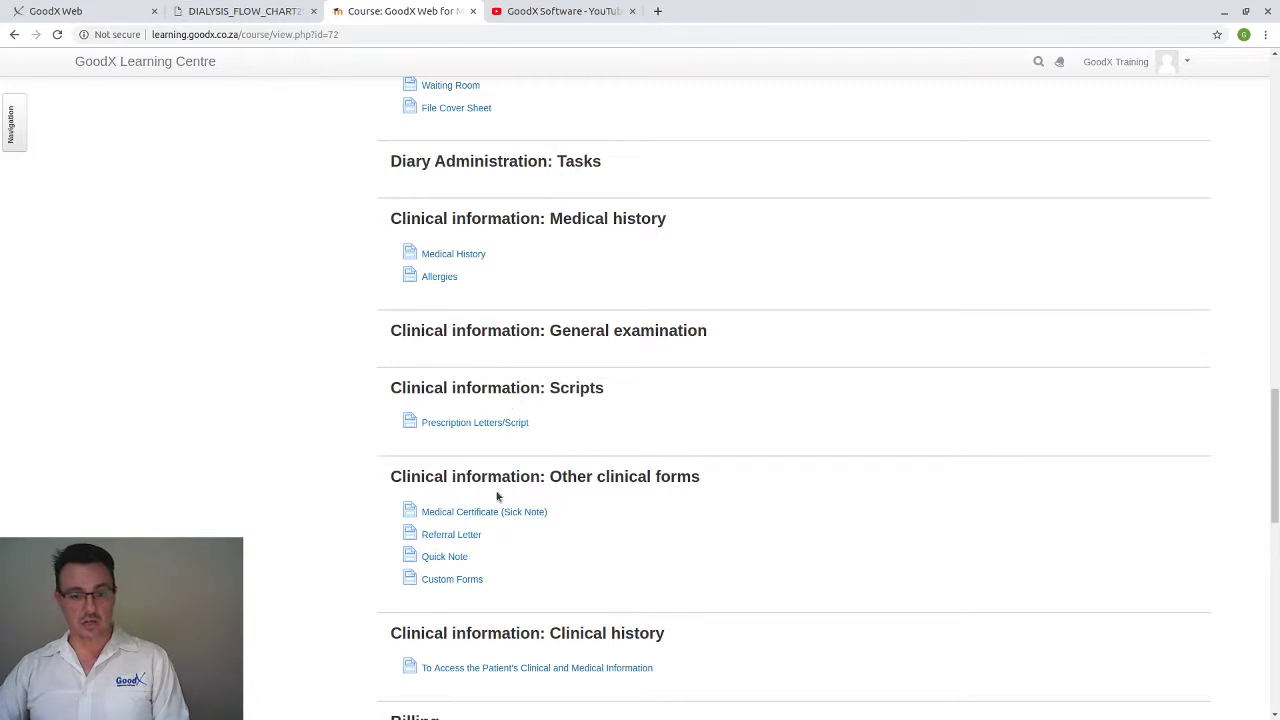
pyautogui.click(449, 536)
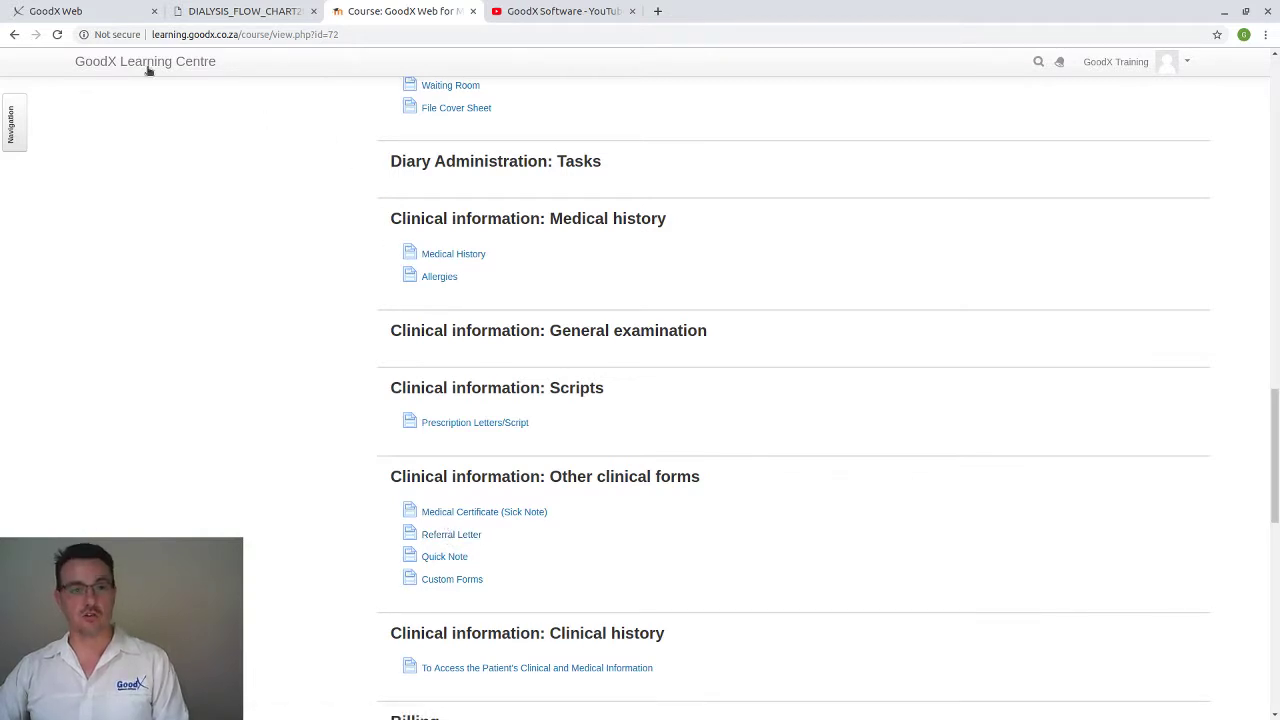
pyautogui.click(103, 12)
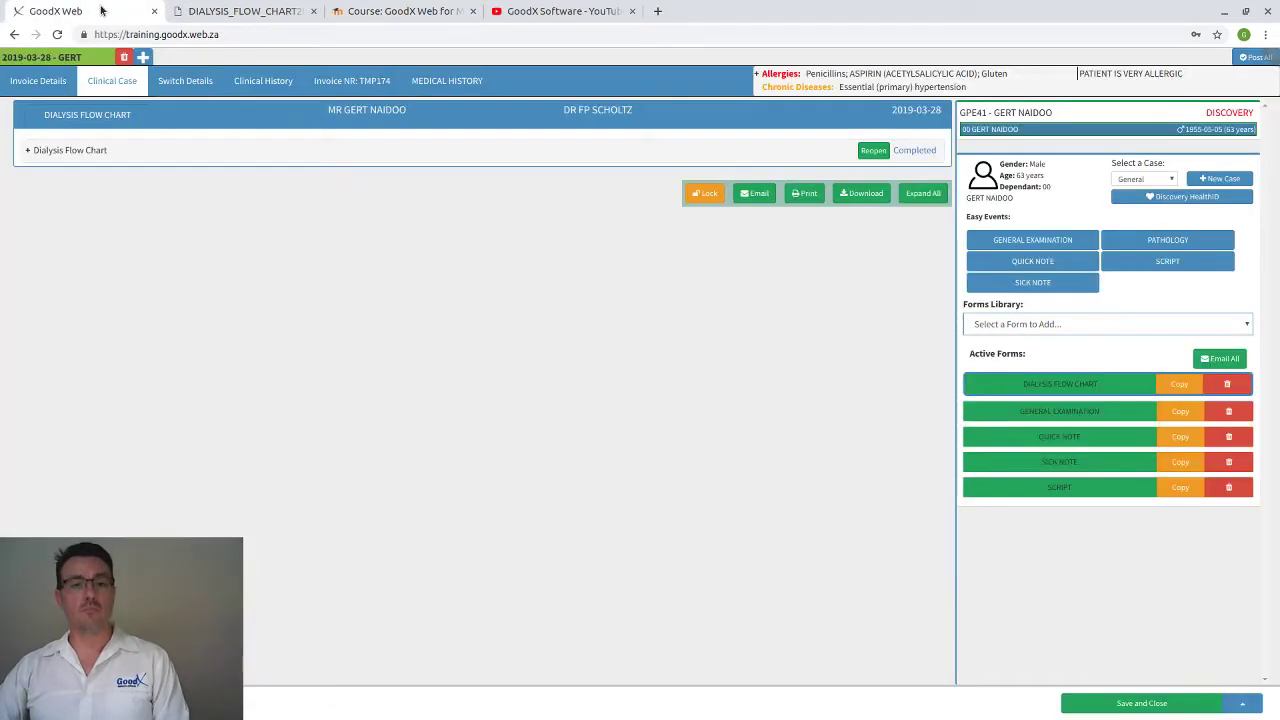
# Step: Add a Doctor Note form from the Forms Library and expand its History, Examination, Diagnosis and Treatment sections
pyautogui.click(1025, 330)
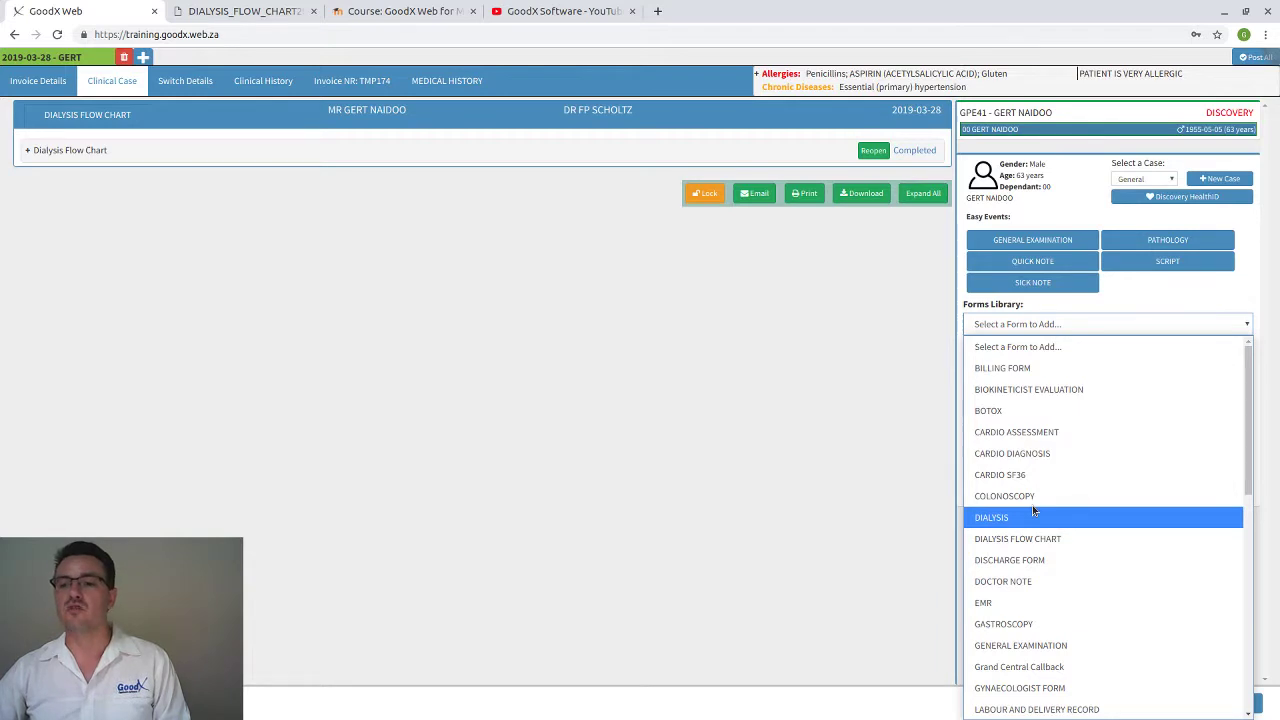
pyautogui.click(1020, 582)
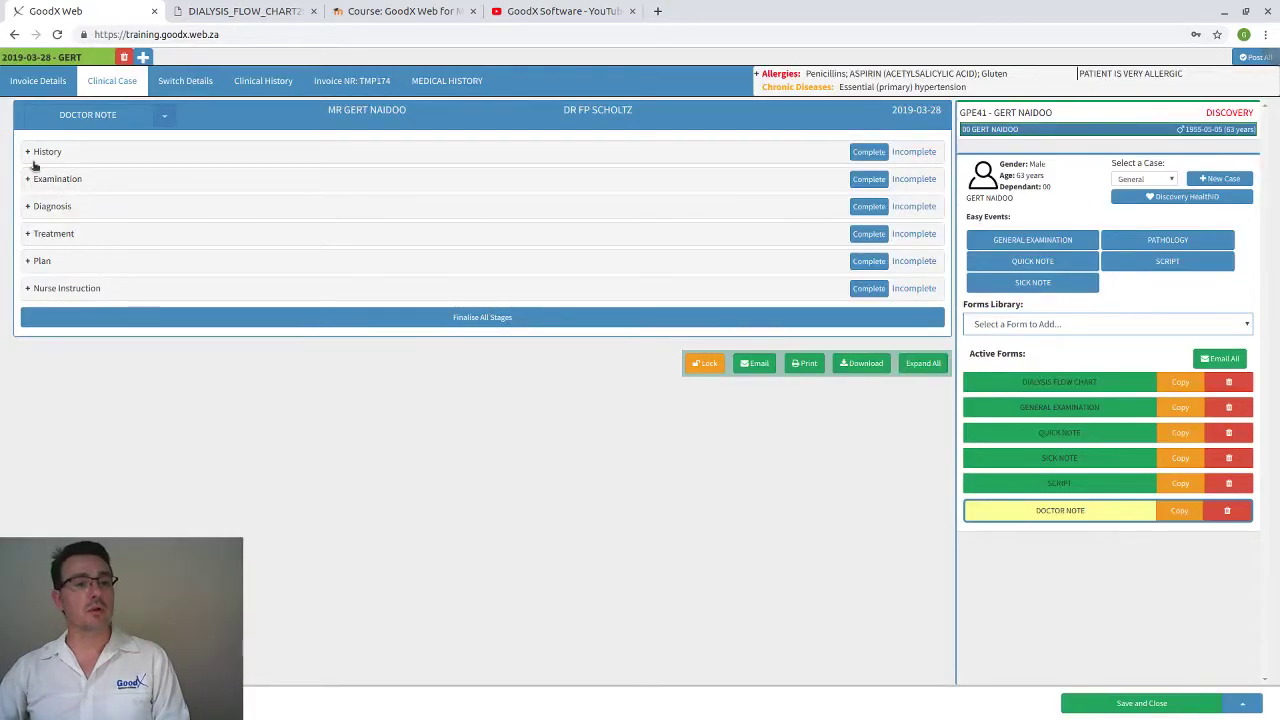
pyautogui.click(31, 156)
pyautogui.click(60, 189)
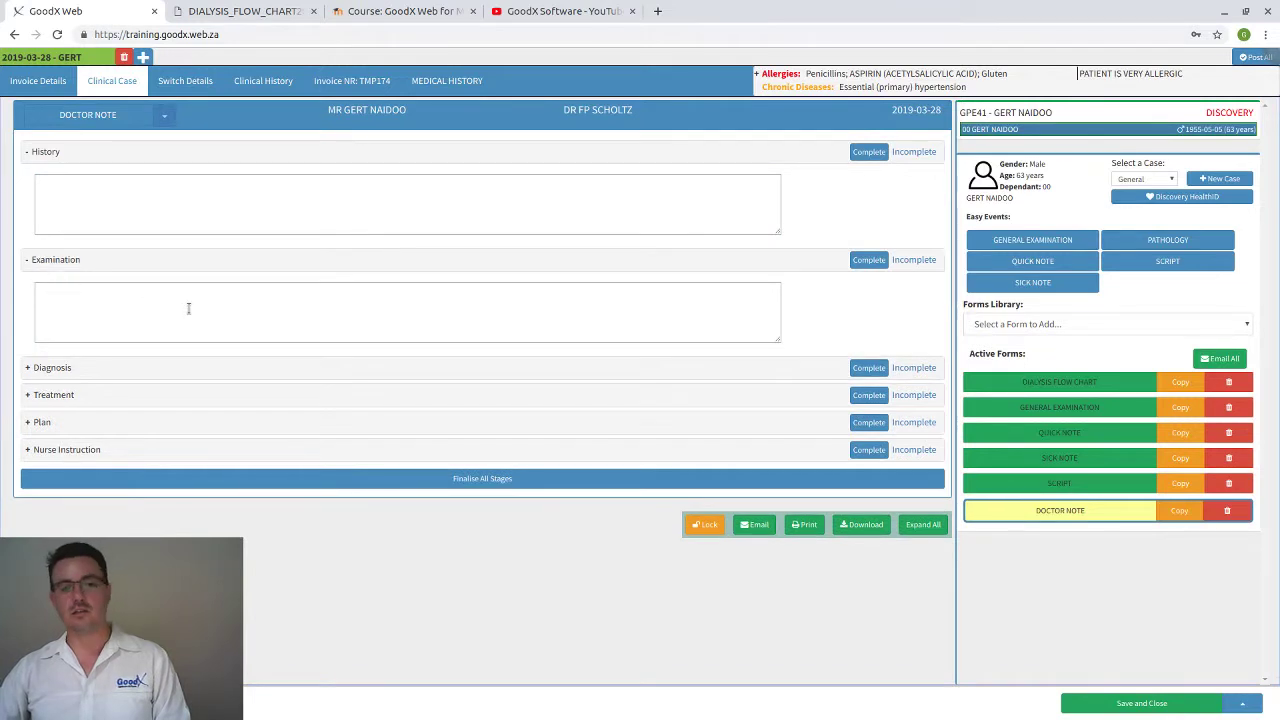
pyautogui.click(29, 365)
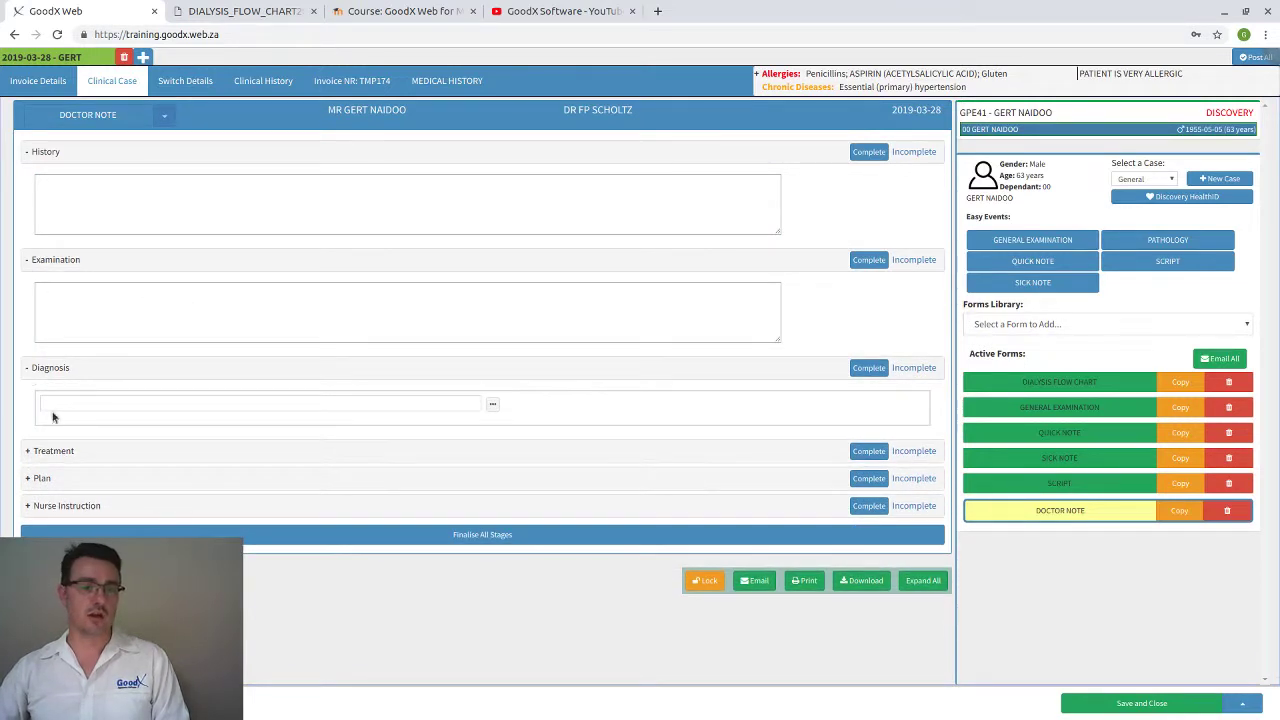
pyautogui.click(28, 452)
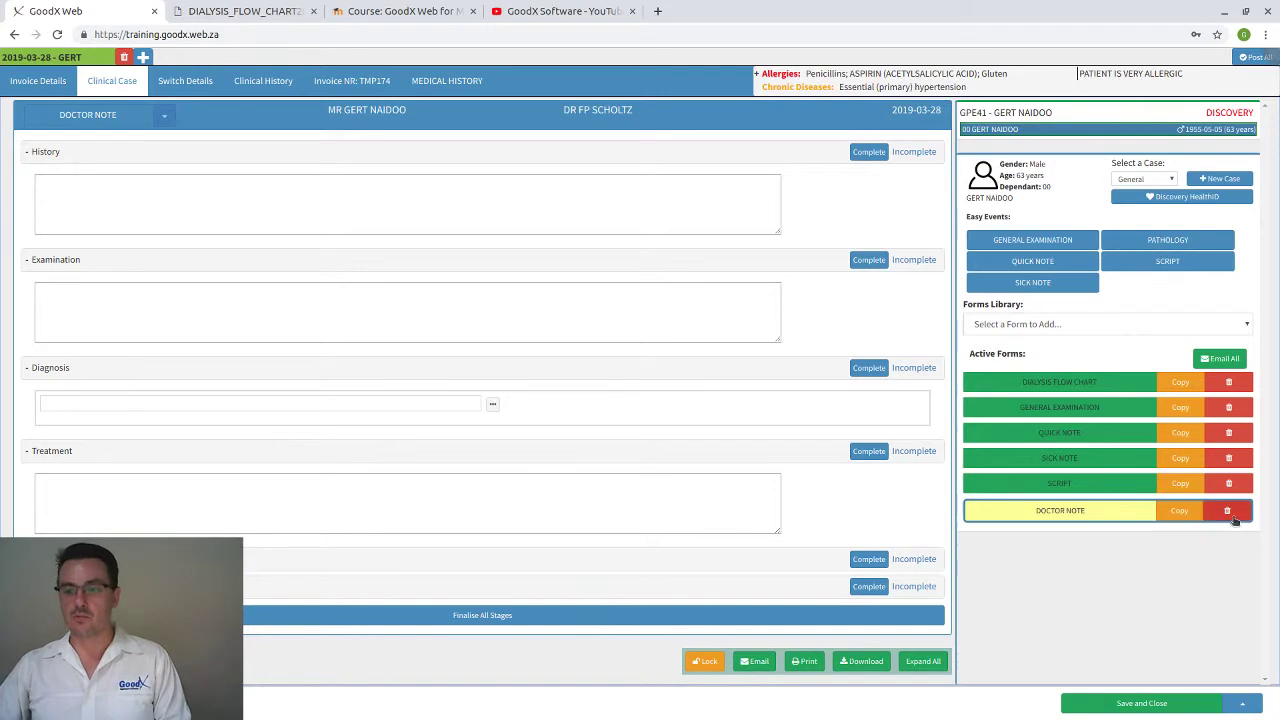
# Step: Delete the Doctor Note form from the active forms of the clinical case
pyautogui.click(1180, 514)
pyautogui.click(616, 198)
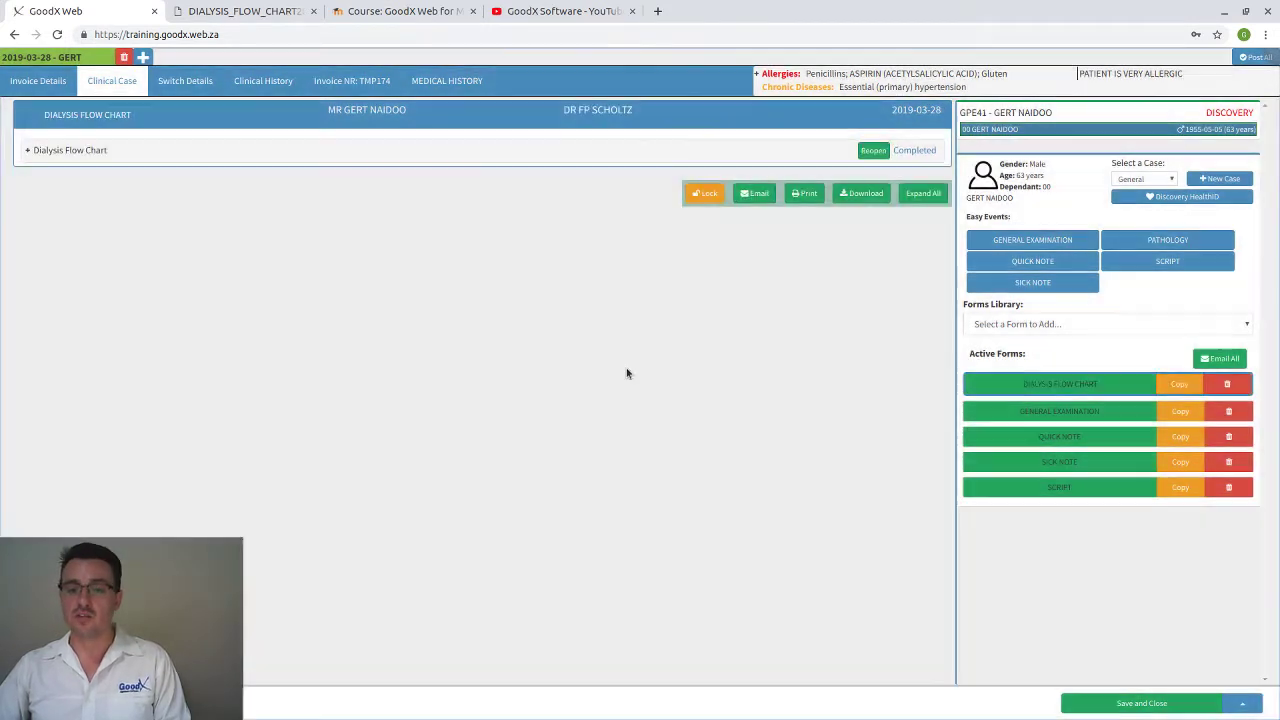